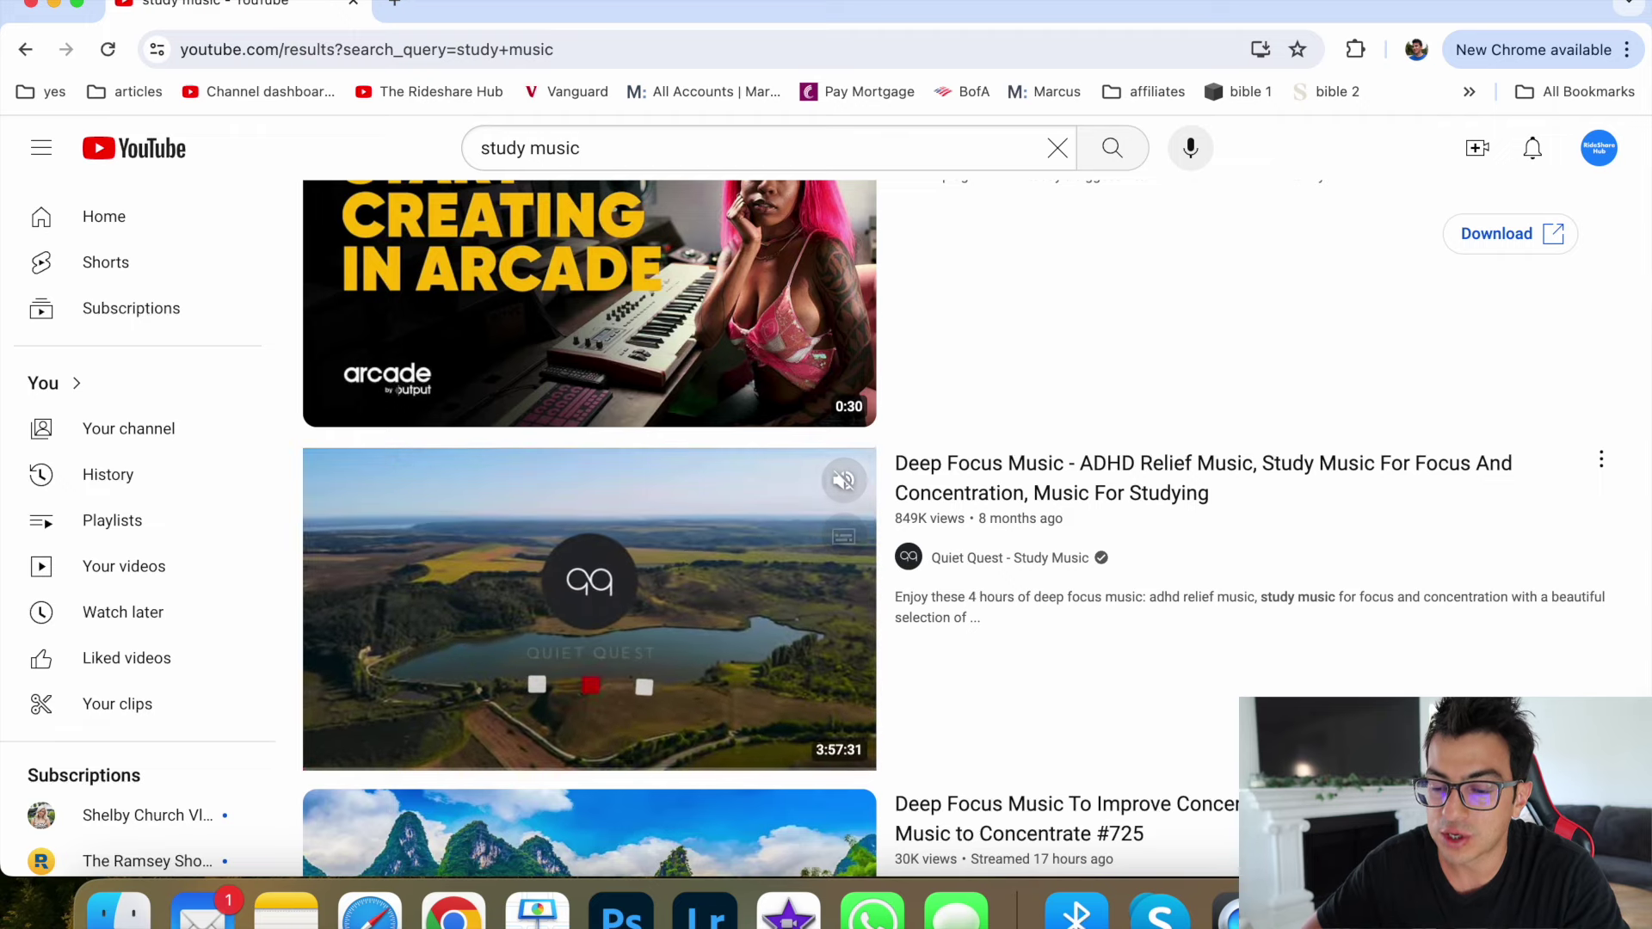
{"action": "scroll", "coordinate": [839, 516], "scroll_direction": "down", "scroll_amount": 3}
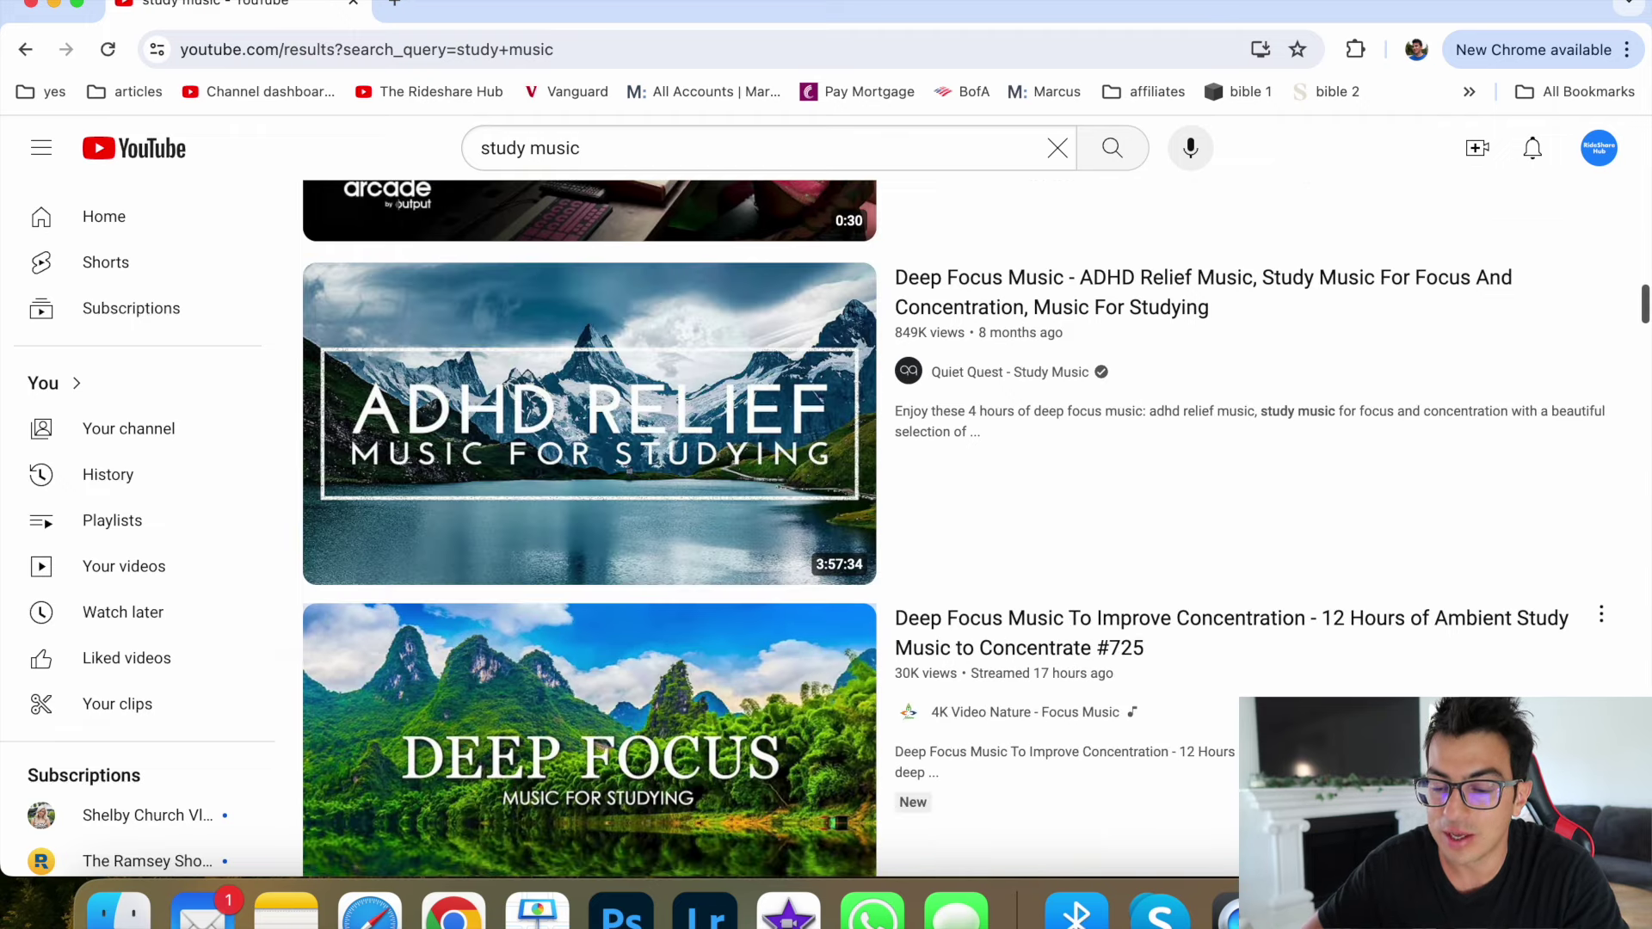
{"action": "scroll", "coordinate": [839, 516], "scroll_direction": "down", "scroll_amount": 1}
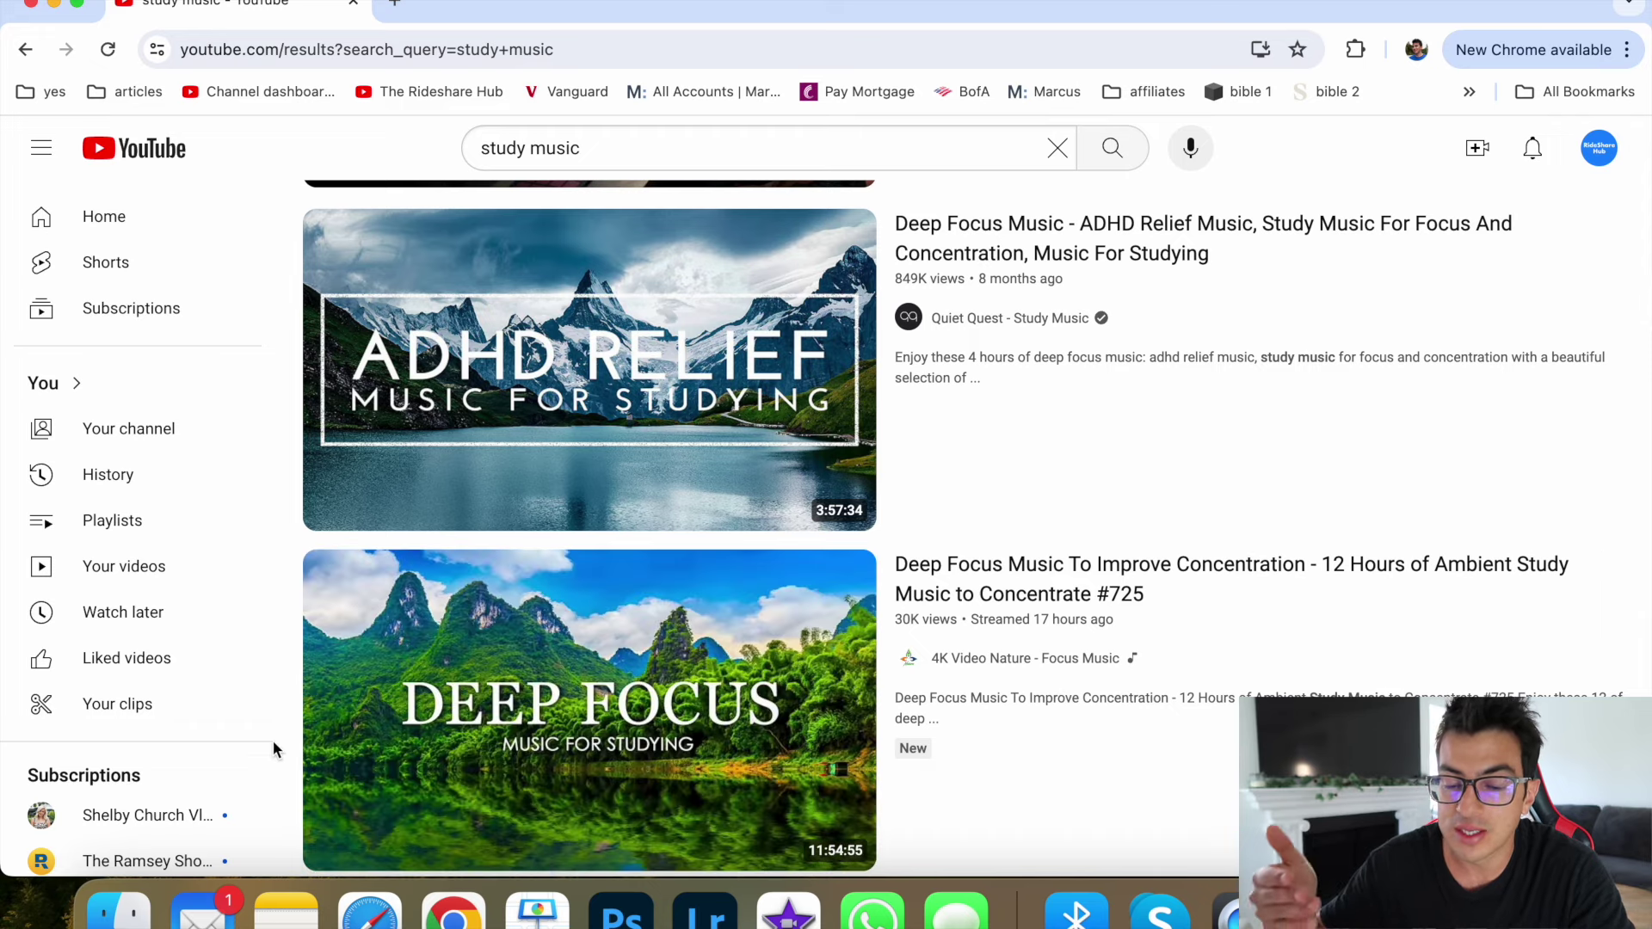
{"action": "scroll", "coordinate": [274, 748], "scroll_direction": "down", "scroll_amount": 1}
{"action": "scroll", "coordinate": [274, 750], "scroll_direction": "up", "scroll_amount": 1}
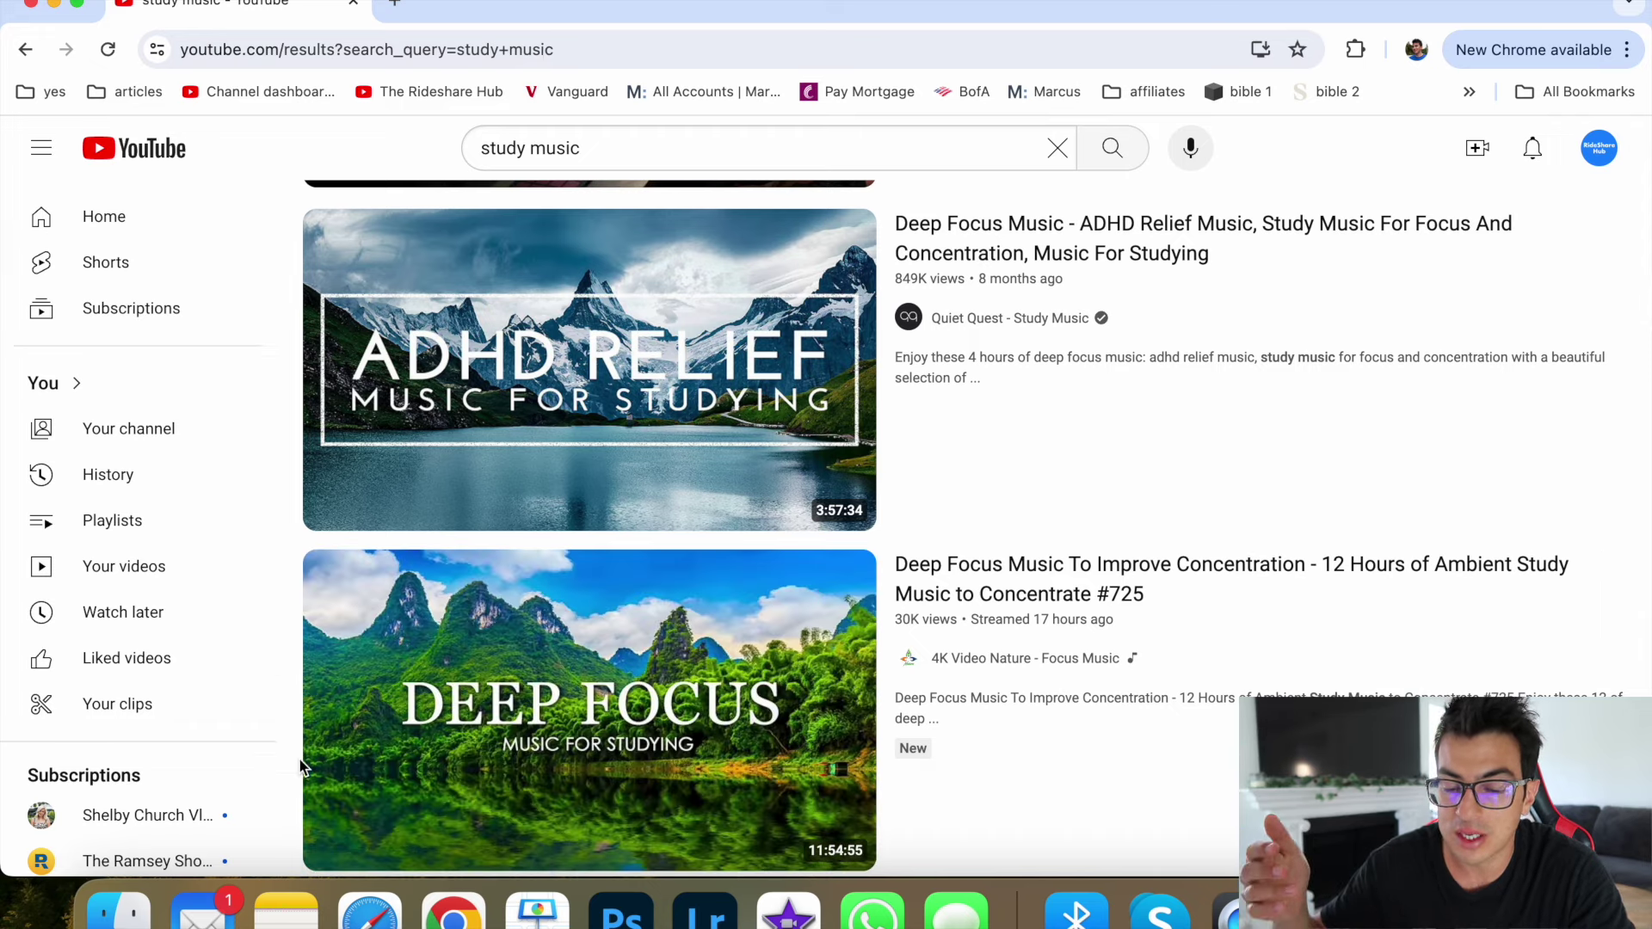
{"action": "scroll", "coordinate": [295, 784], "scroll_direction": "down", "scroll_amount": 1}
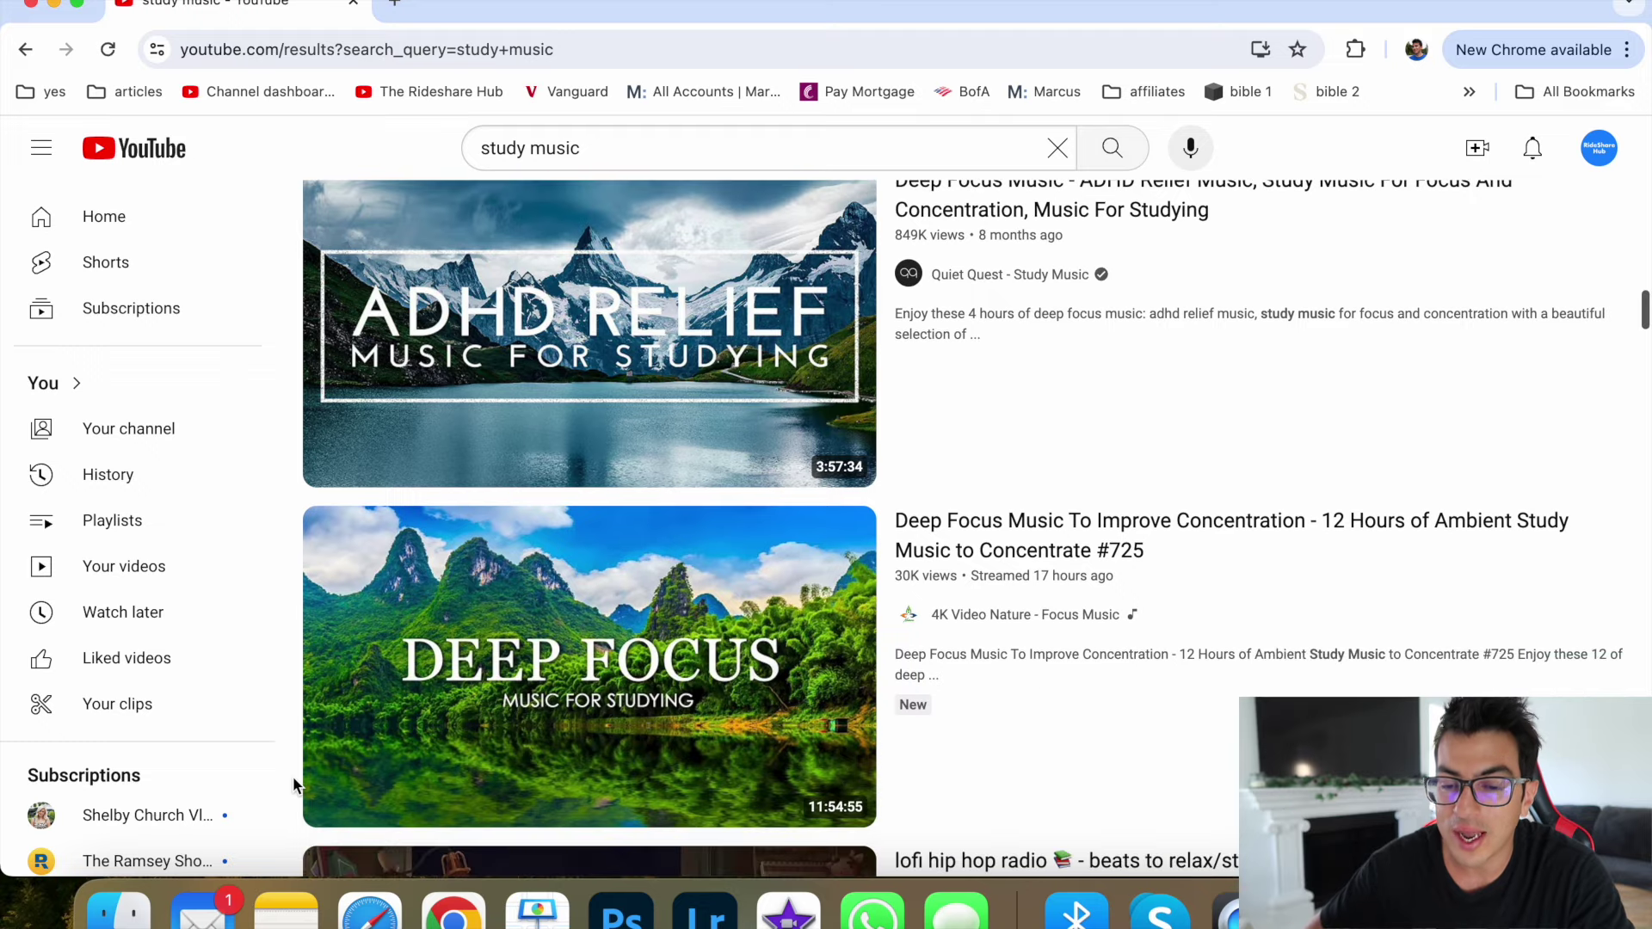
Step: Replace the study music search with a 'white noise' YouTube search
{"action": "left_click", "coordinate": [529, 153]}
{"action": "type", "text": "hite house"}
{"action": "key", "text": "Return"}
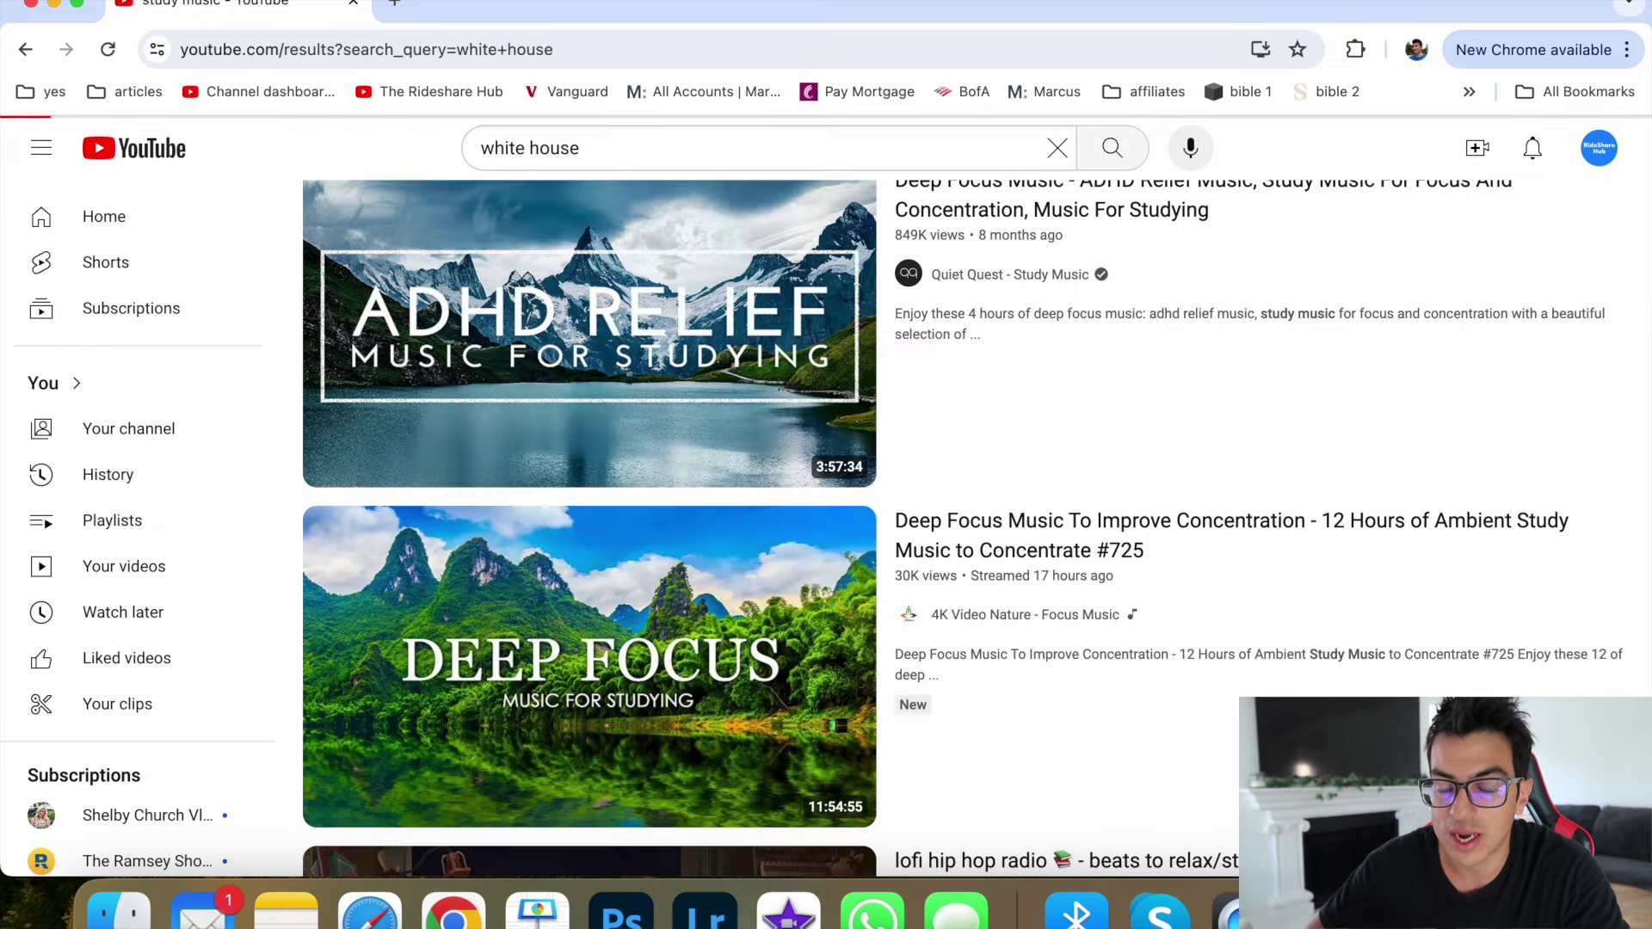
{"action": "left_click", "coordinate": [530, 150]}
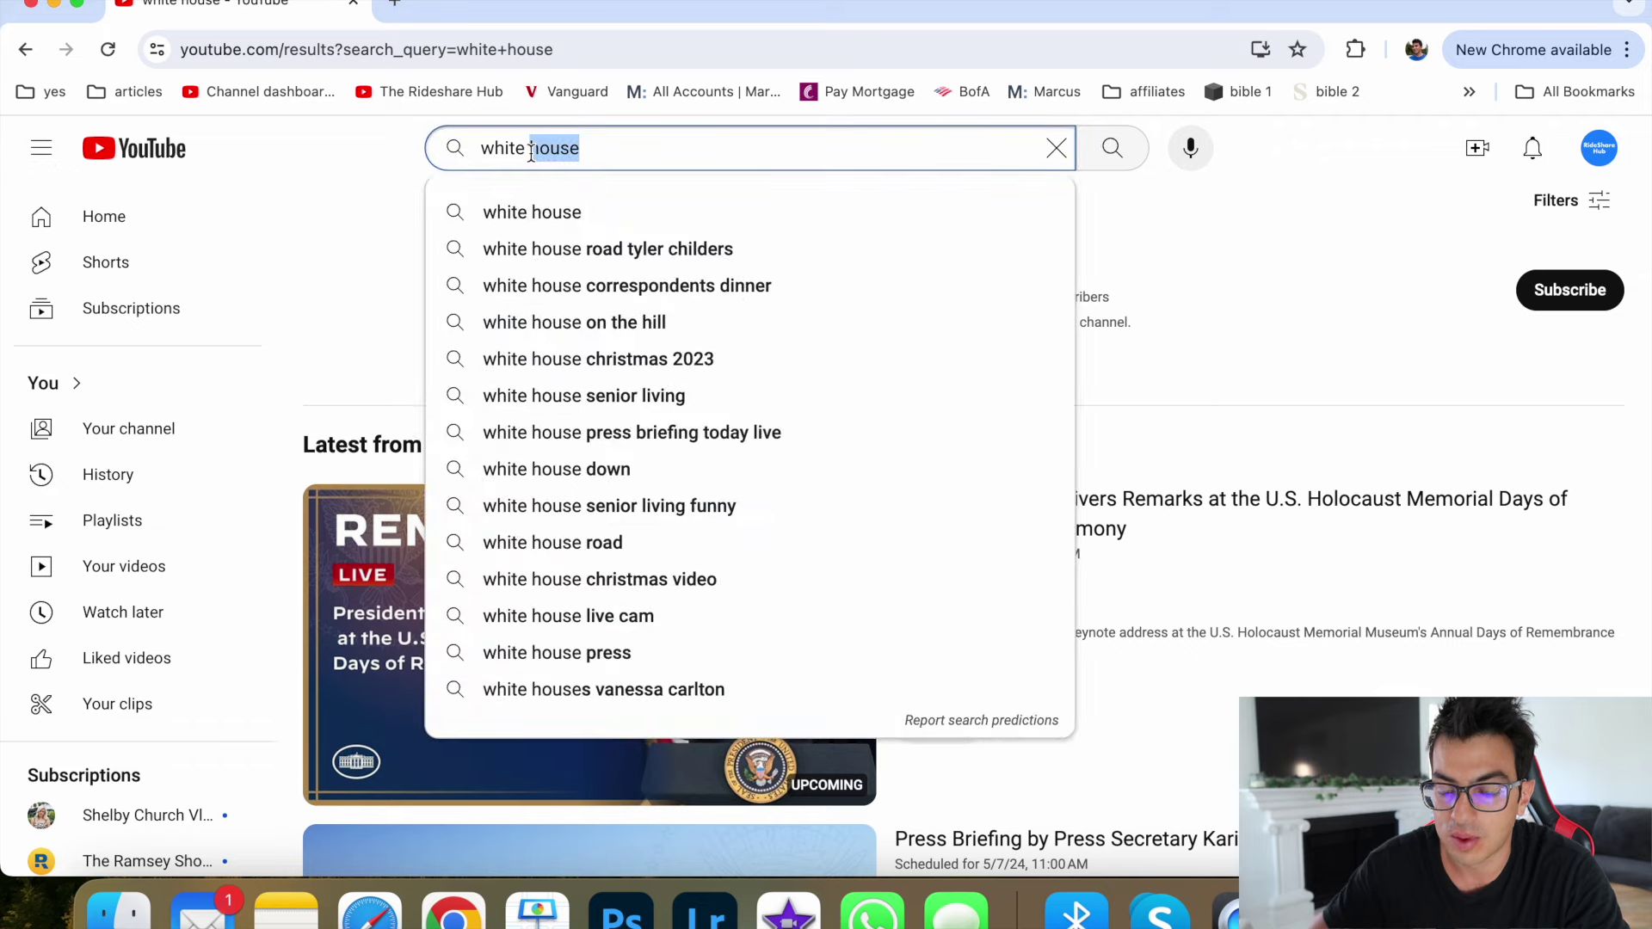
{"action": "type", "text": "noise"}
{"action": "key", "text": "Return"}
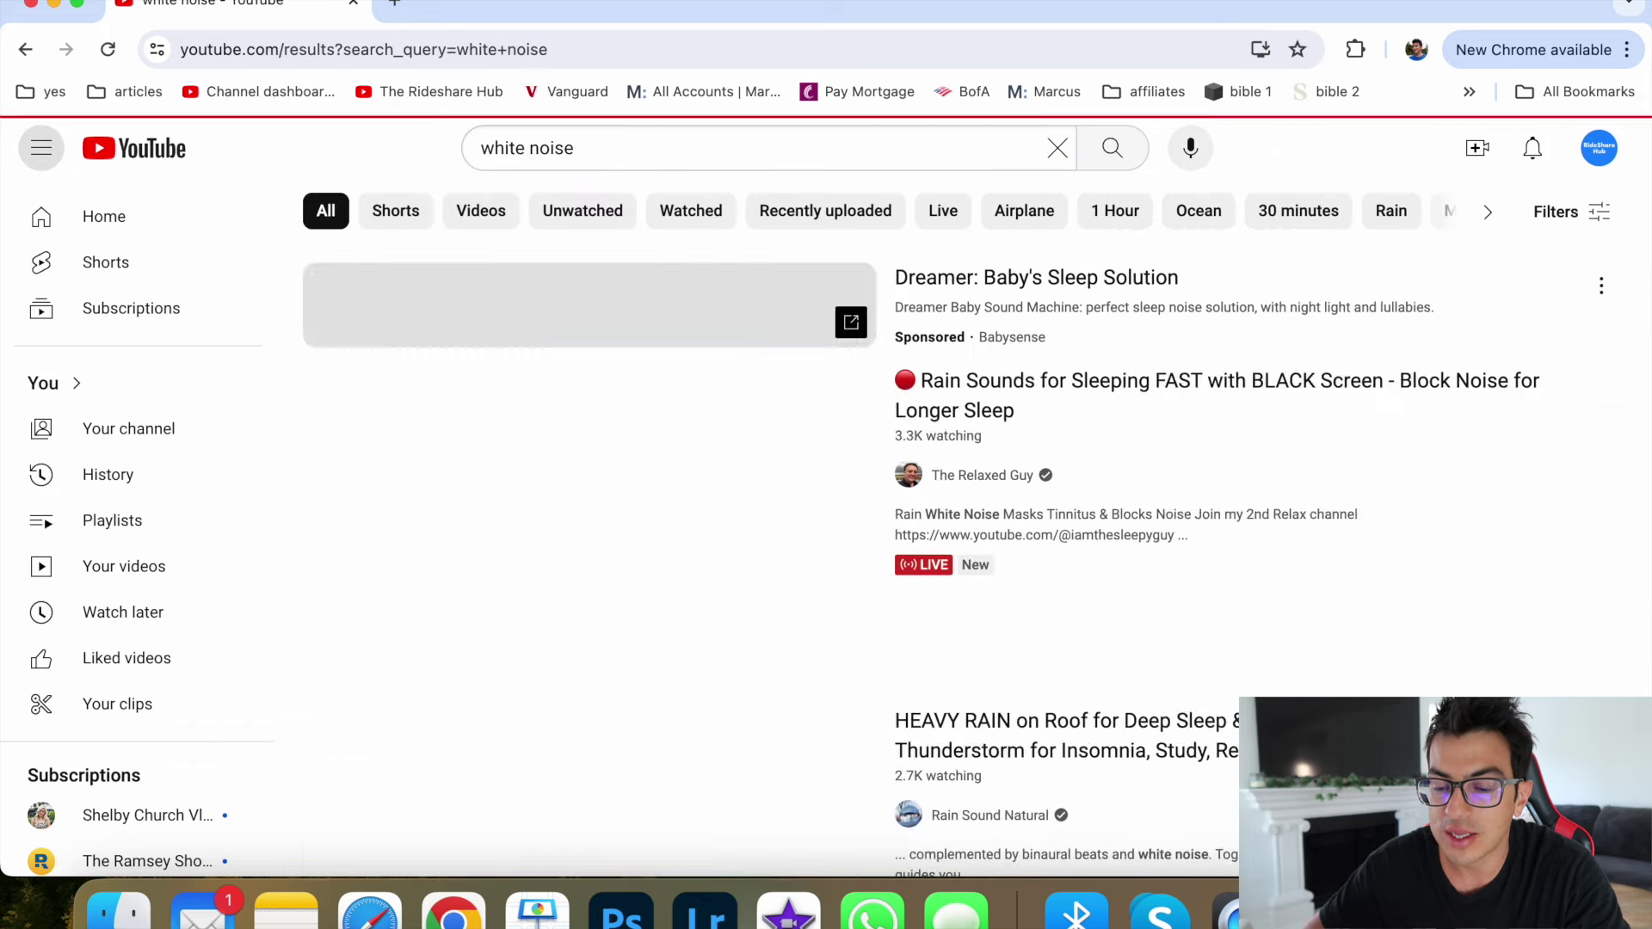
{"action": "scroll", "coordinate": [994, 433], "scroll_direction": "down", "scroll_amount": 1}
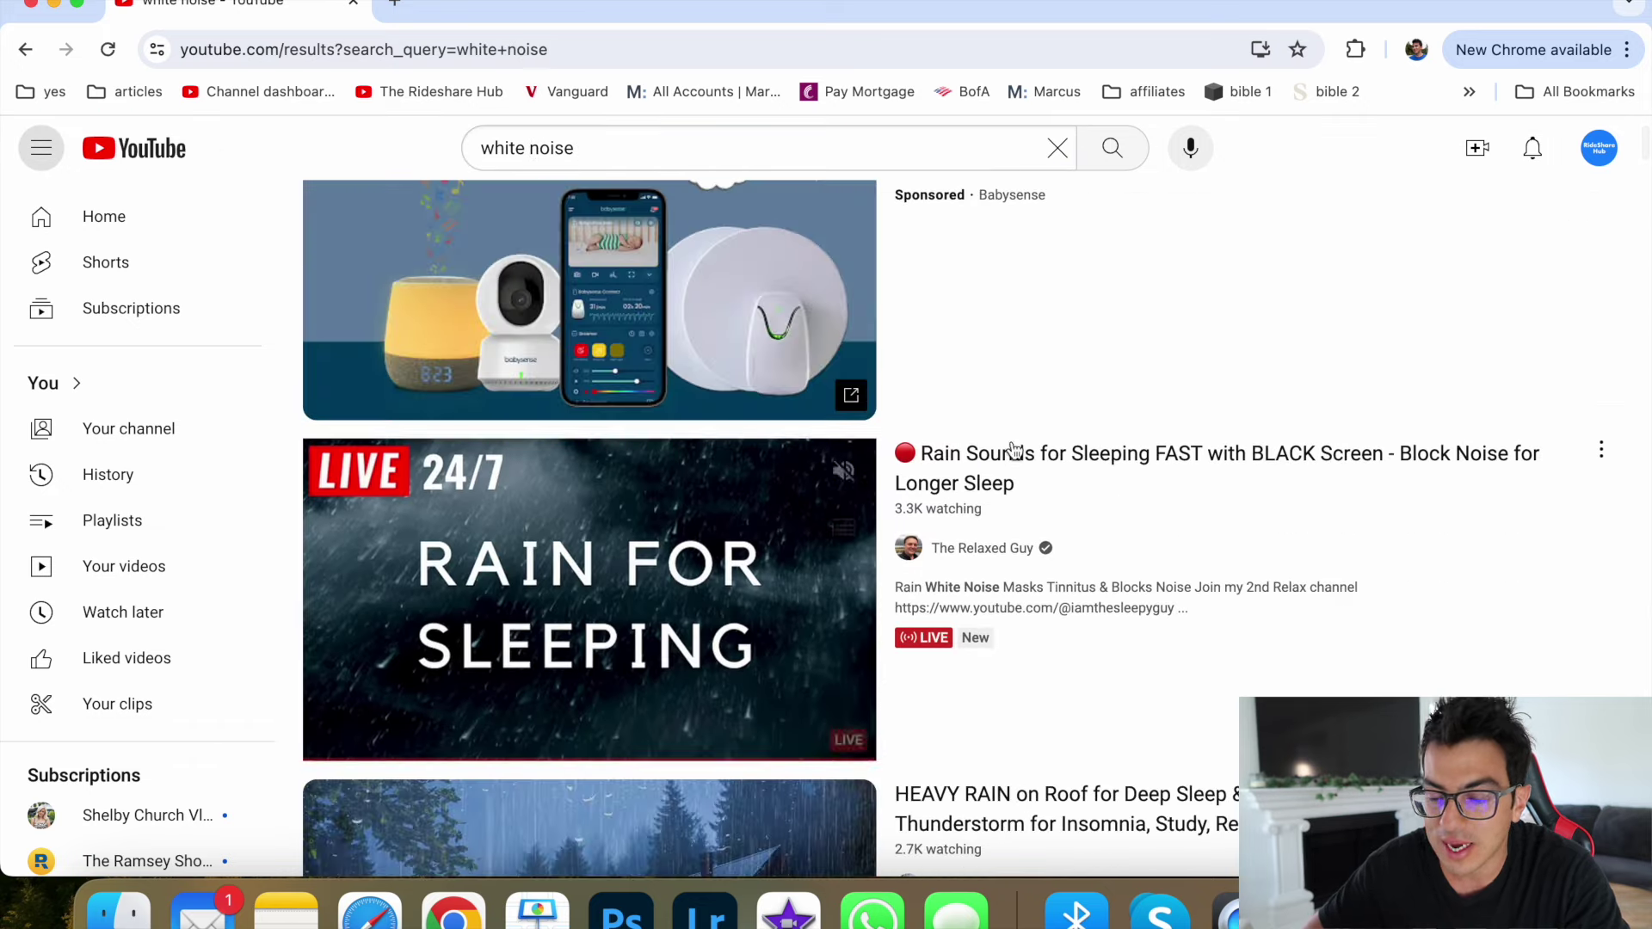
{"action": "scroll", "coordinate": [1380, 571], "scroll_direction": "down", "scroll_amount": 2}
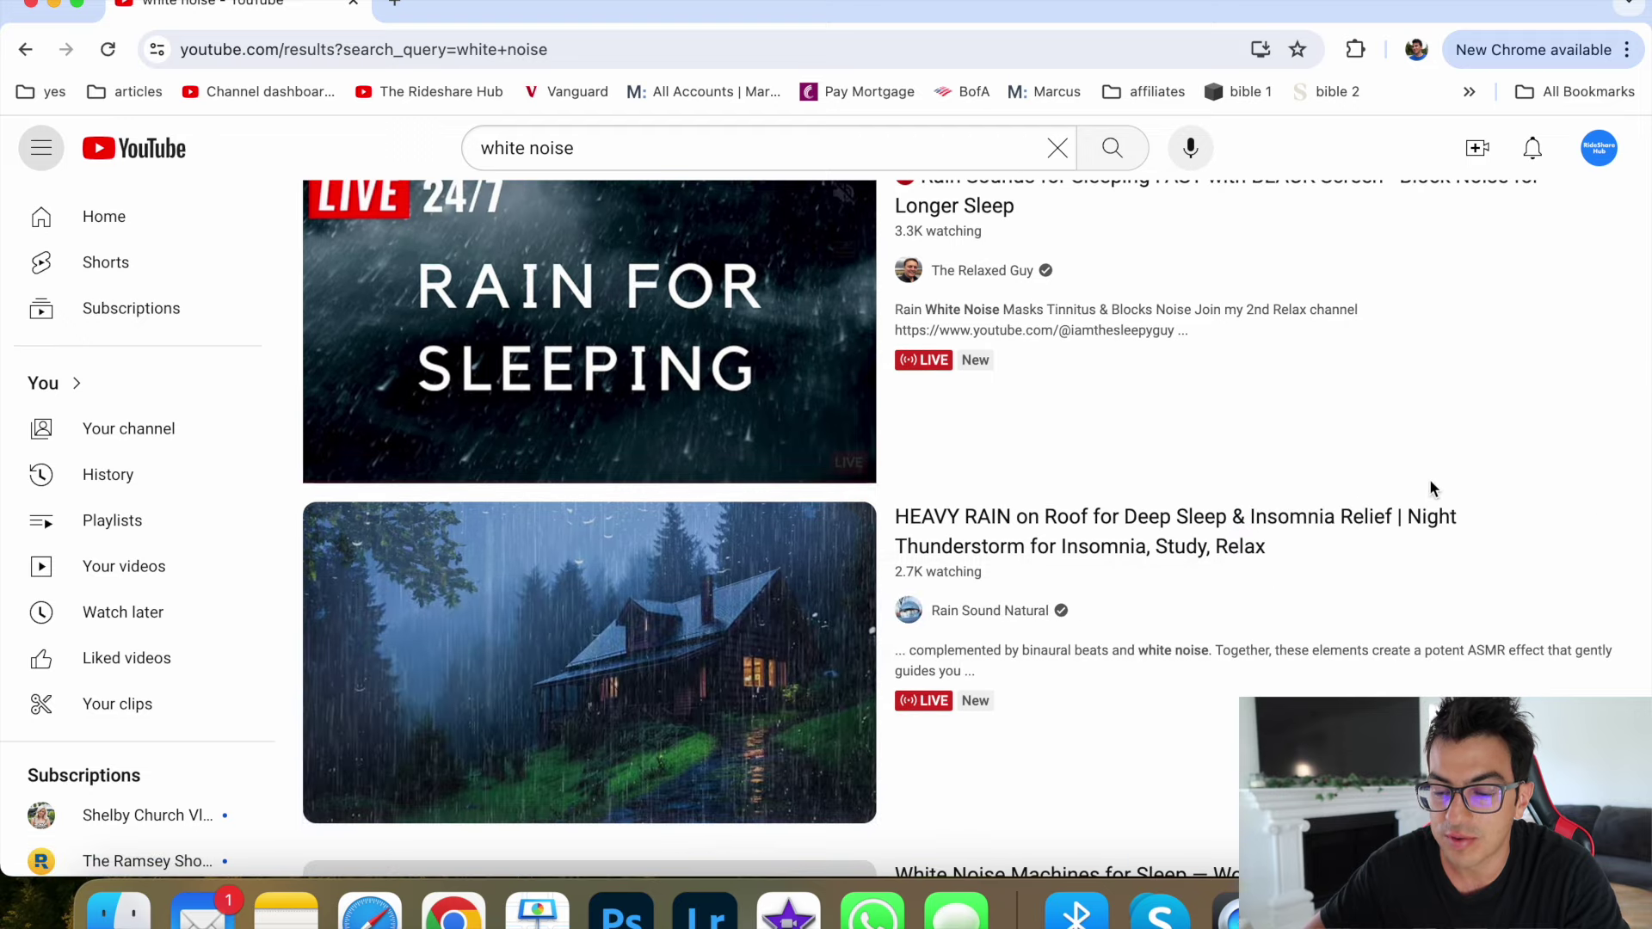
{"action": "scroll", "coordinate": [1430, 488], "scroll_direction": "down", "scroll_amount": 2}
{"action": "scroll", "coordinate": [1430, 488], "scroll_direction": "down", "scroll_amount": 2}
{"action": "scroll", "coordinate": [1430, 488], "scroll_direction": "down", "scroll_amount": 2}
{"action": "scroll", "coordinate": [1430, 488], "scroll_direction": "down", "scroll_amount": 2}
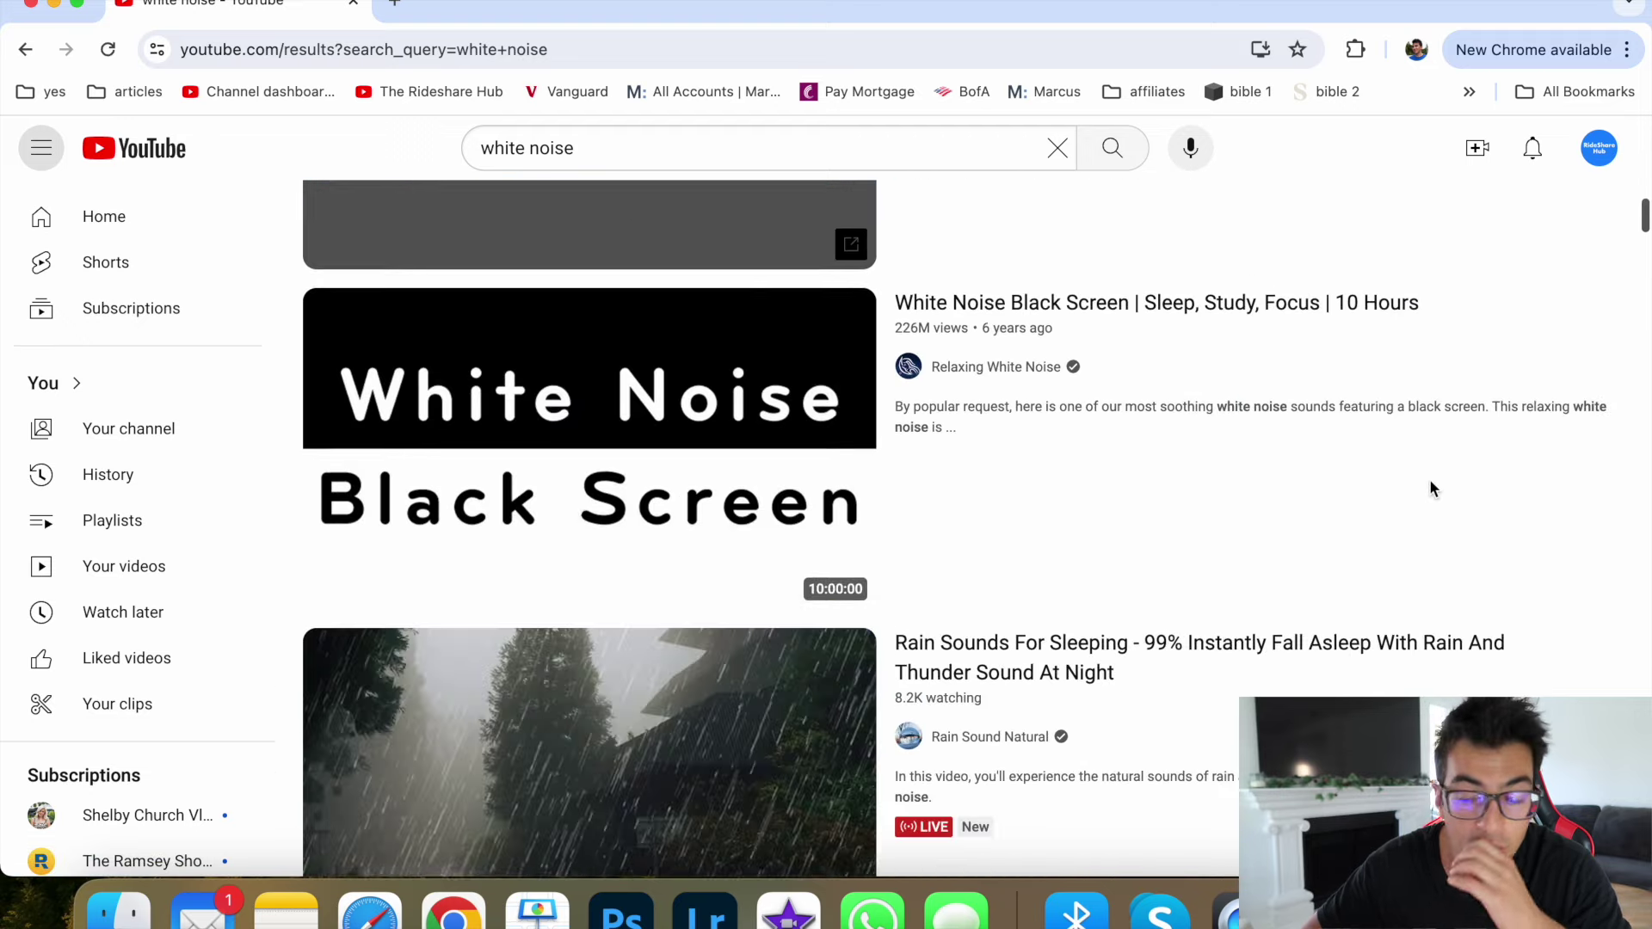
{"action": "scroll", "coordinate": [1431, 489], "scroll_direction": "down", "scroll_amount": 1}
{"action": "scroll", "coordinate": [1431, 488], "scroll_direction": "down", "scroll_amount": 1}
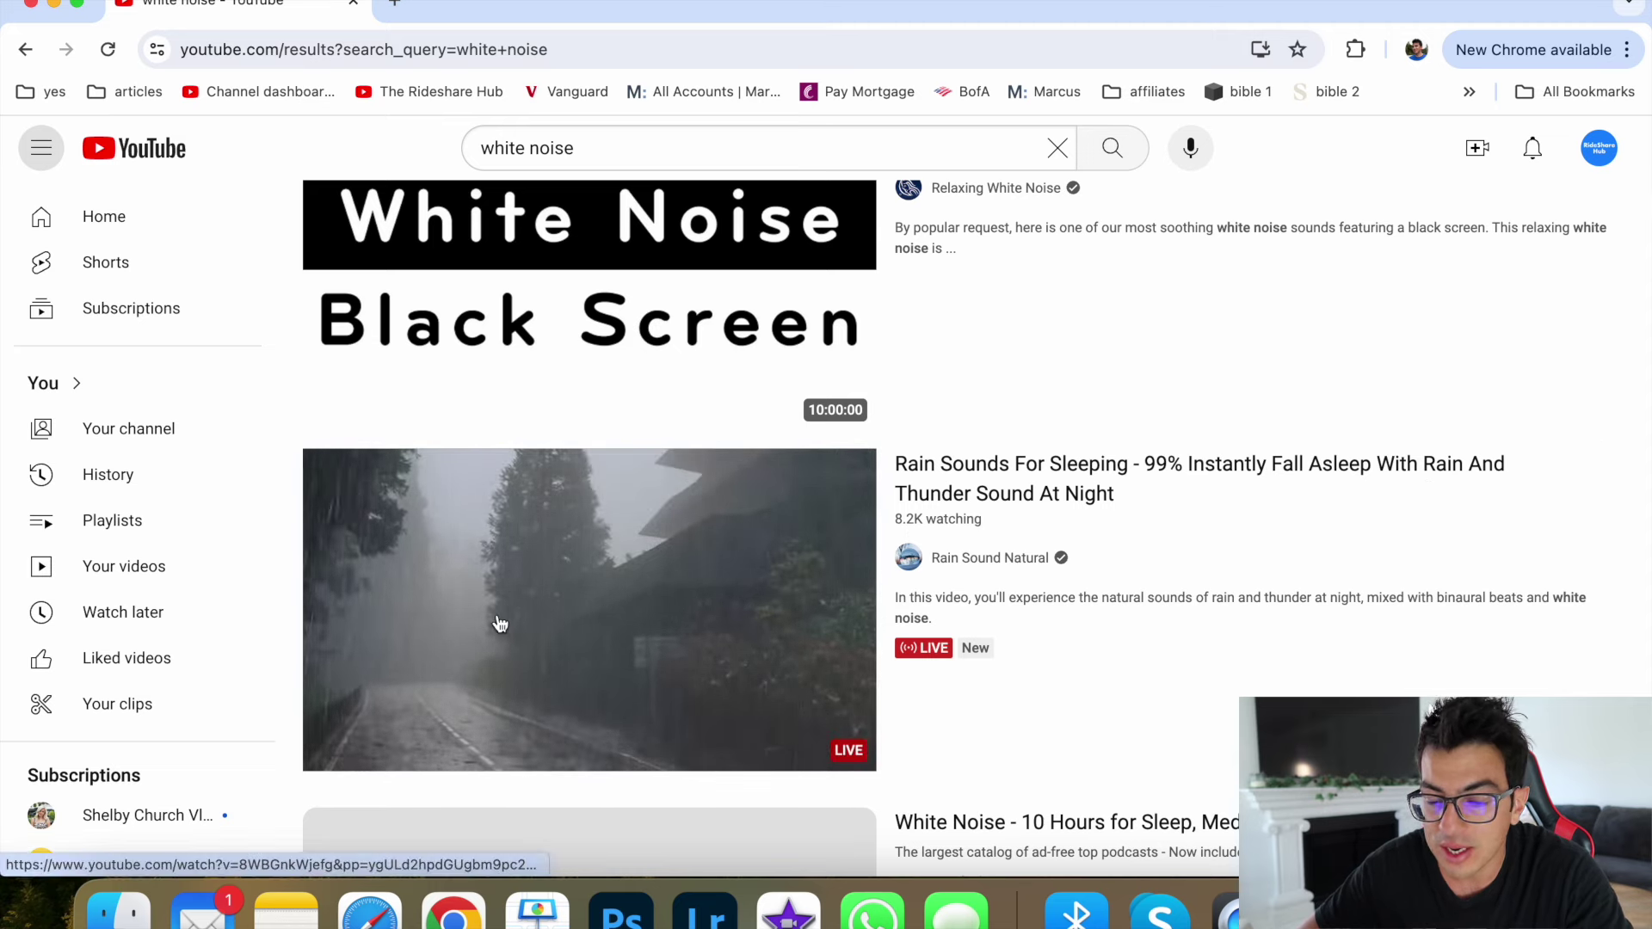
{"action": "scroll", "coordinate": [500, 625], "scroll_direction": "up", "scroll_amount": 3}
{"action": "scroll", "coordinate": [434, 606], "scroll_direction": "up", "scroll_amount": 2}
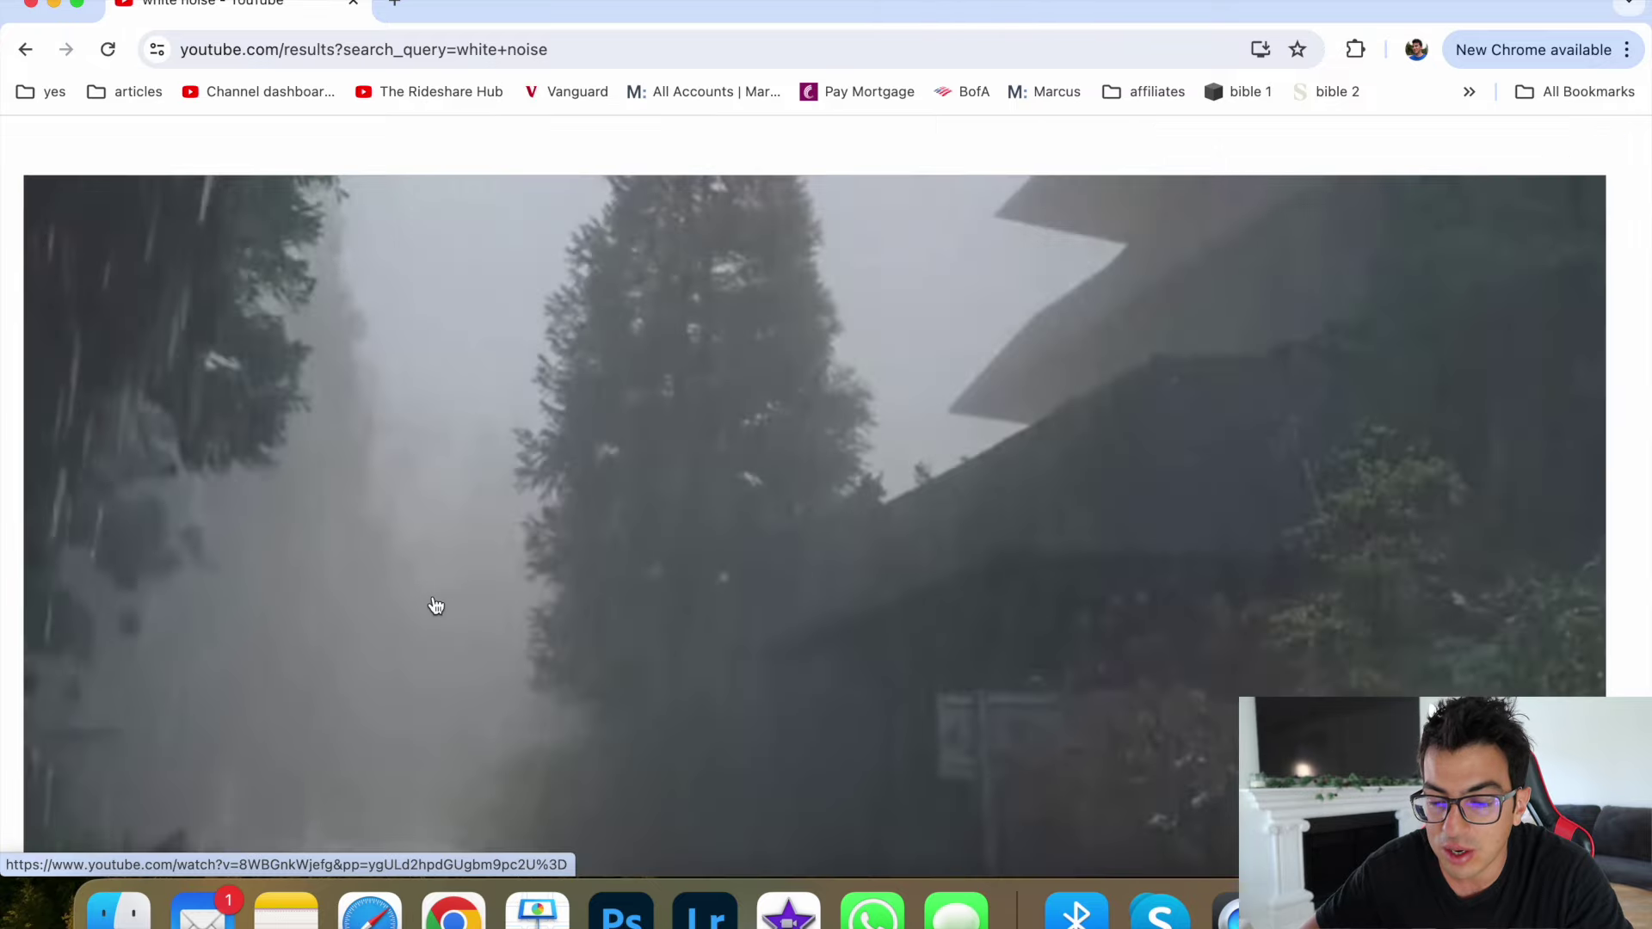
{"action": "scroll", "coordinate": [435, 605], "scroll_direction": "down", "scroll_amount": 3}
{"action": "scroll", "coordinate": [436, 606], "scroll_direction": "down", "scroll_amount": 2}
{"action": "scroll", "coordinate": [434, 605], "scroll_direction": "down", "scroll_amount": 5}
{"action": "scroll", "coordinate": [435, 606], "scroll_direction": "up", "scroll_amount": 2}
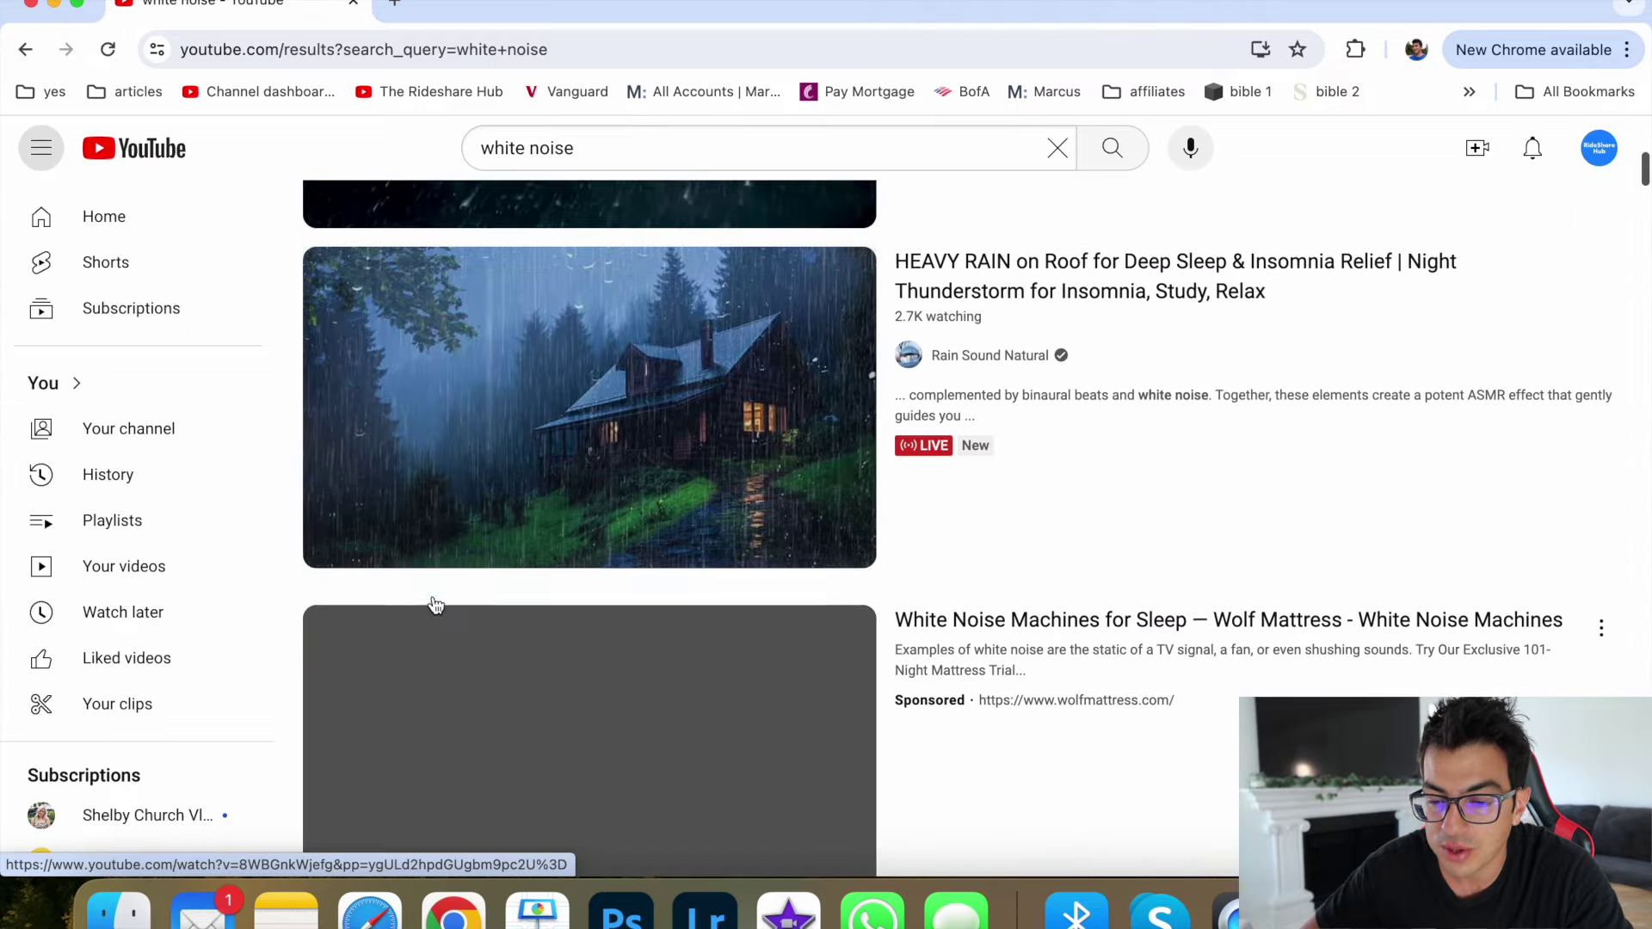
{"action": "scroll", "coordinate": [434, 606], "scroll_direction": "up", "scroll_amount": 2}
{"action": "scroll", "coordinate": [435, 605], "scroll_direction": "up", "scroll_amount": 2}
{"action": "scroll", "coordinate": [436, 606], "scroll_direction": "up", "scroll_amount": 1}
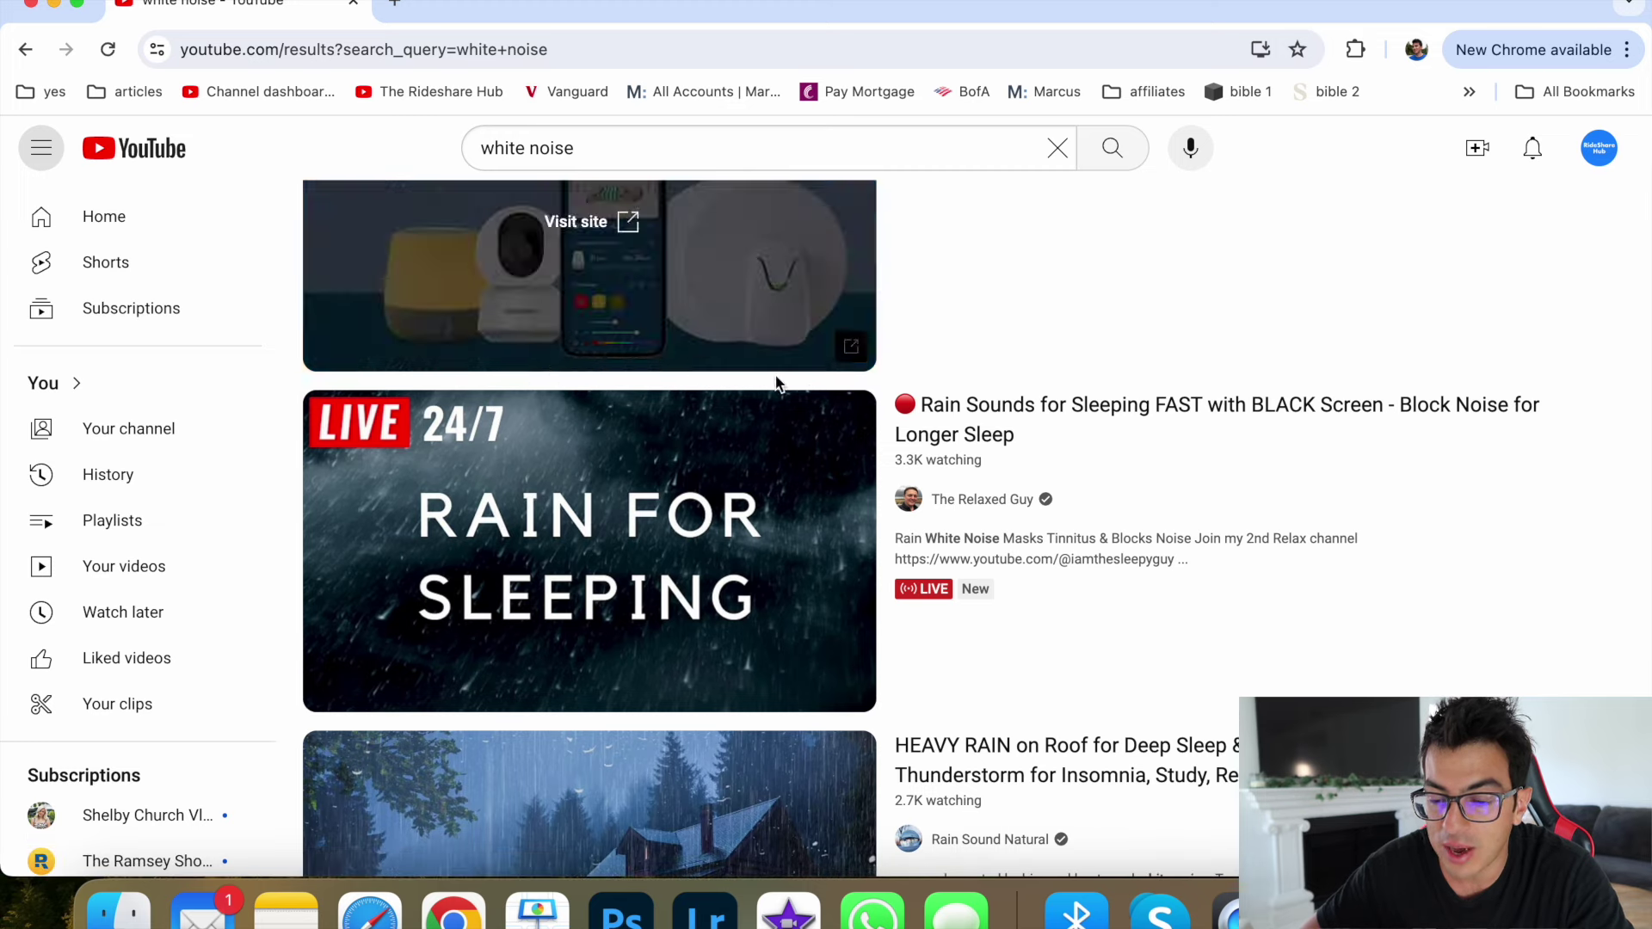
Step: Visit The Relaxed Guy and Rain Sound Natural channels from the white noise results
{"action": "left_click", "coordinate": [984, 502]}
{"action": "scroll", "coordinate": [539, 520], "scroll_direction": "left", "scroll_amount": 5}
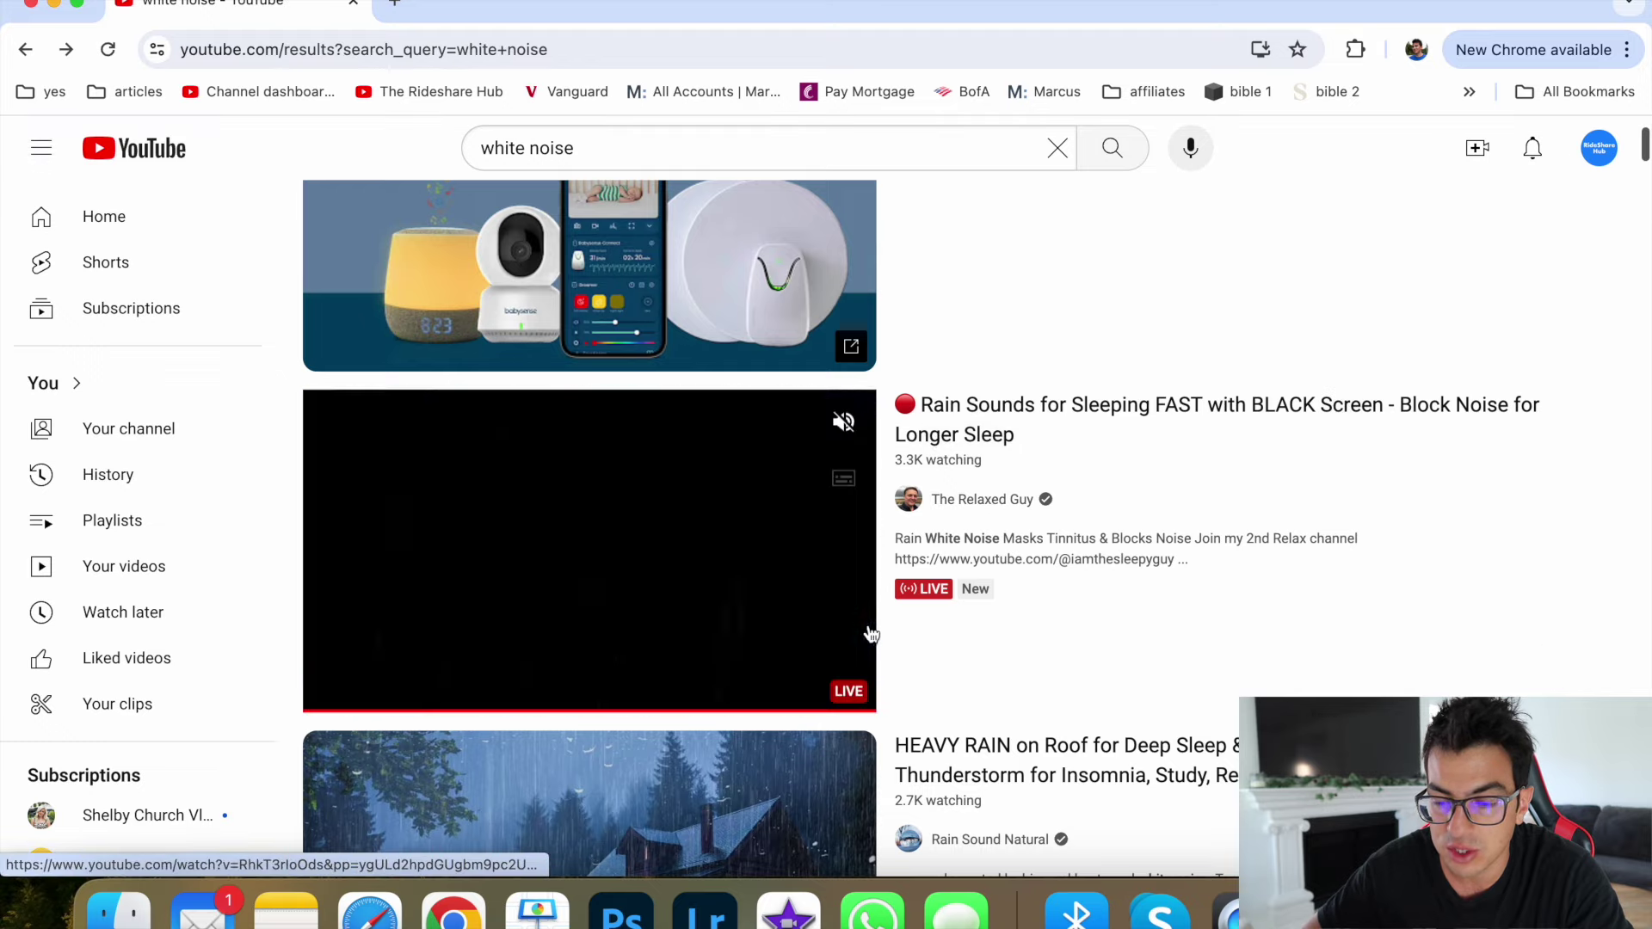
{"action": "scroll", "coordinate": [871, 629], "scroll_direction": "down", "scroll_amount": 5}
{"action": "scroll", "coordinate": [879, 620], "scroll_direction": "up", "scroll_amount": 2}
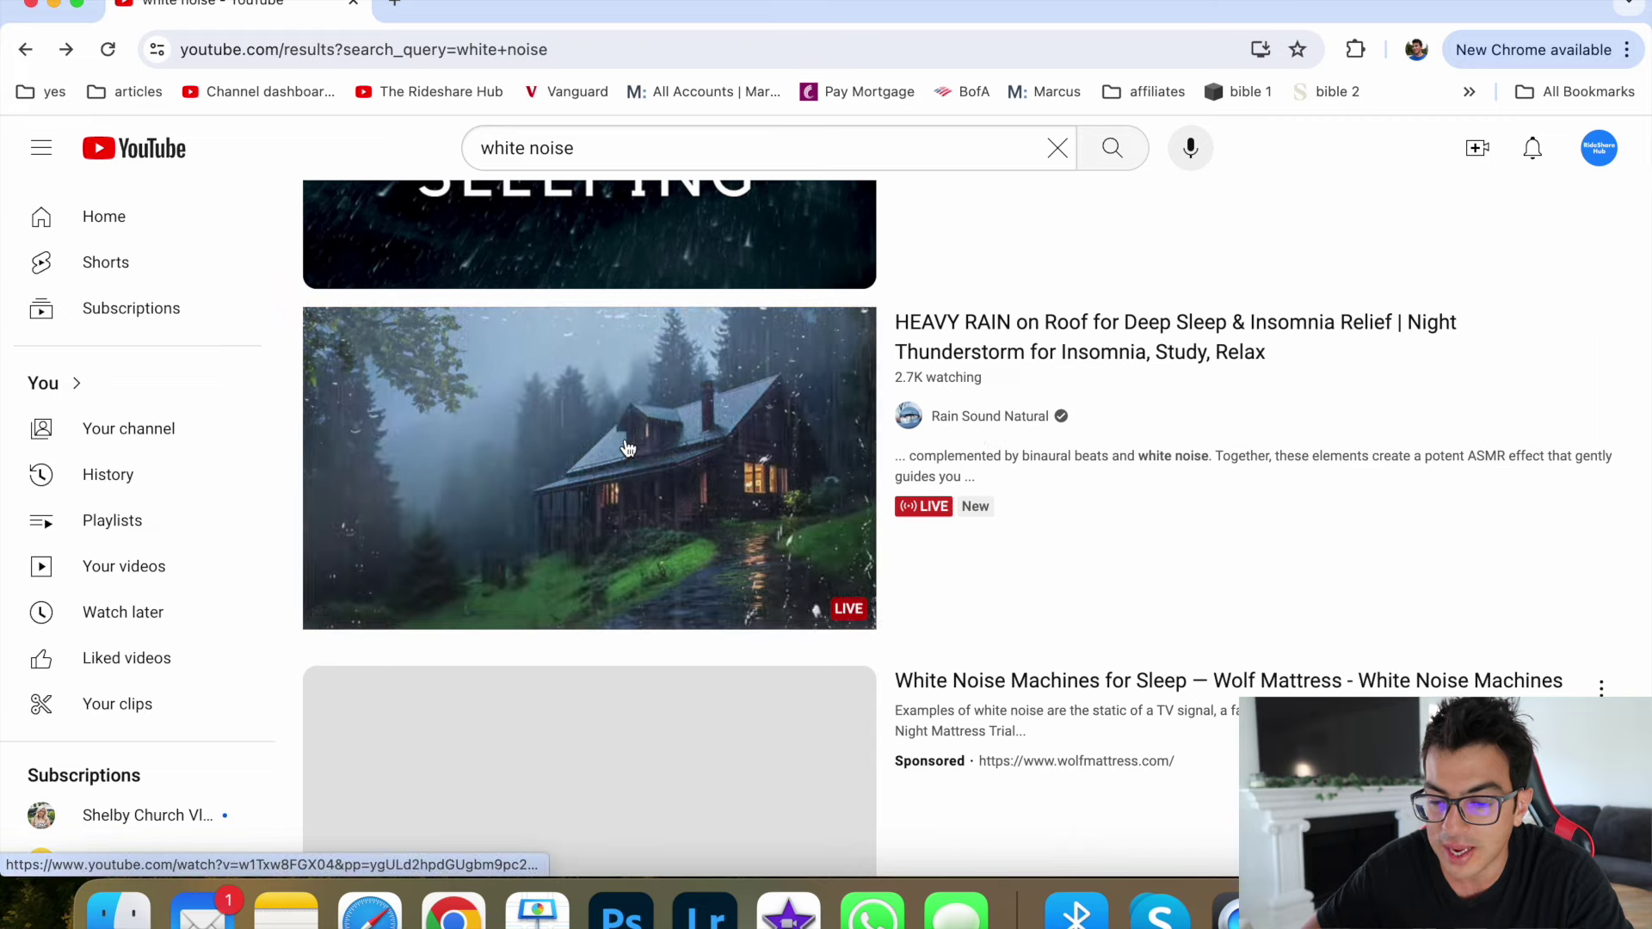
{"action": "scroll", "coordinate": [417, 397], "scroll_direction": "up", "scroll_amount": 5}
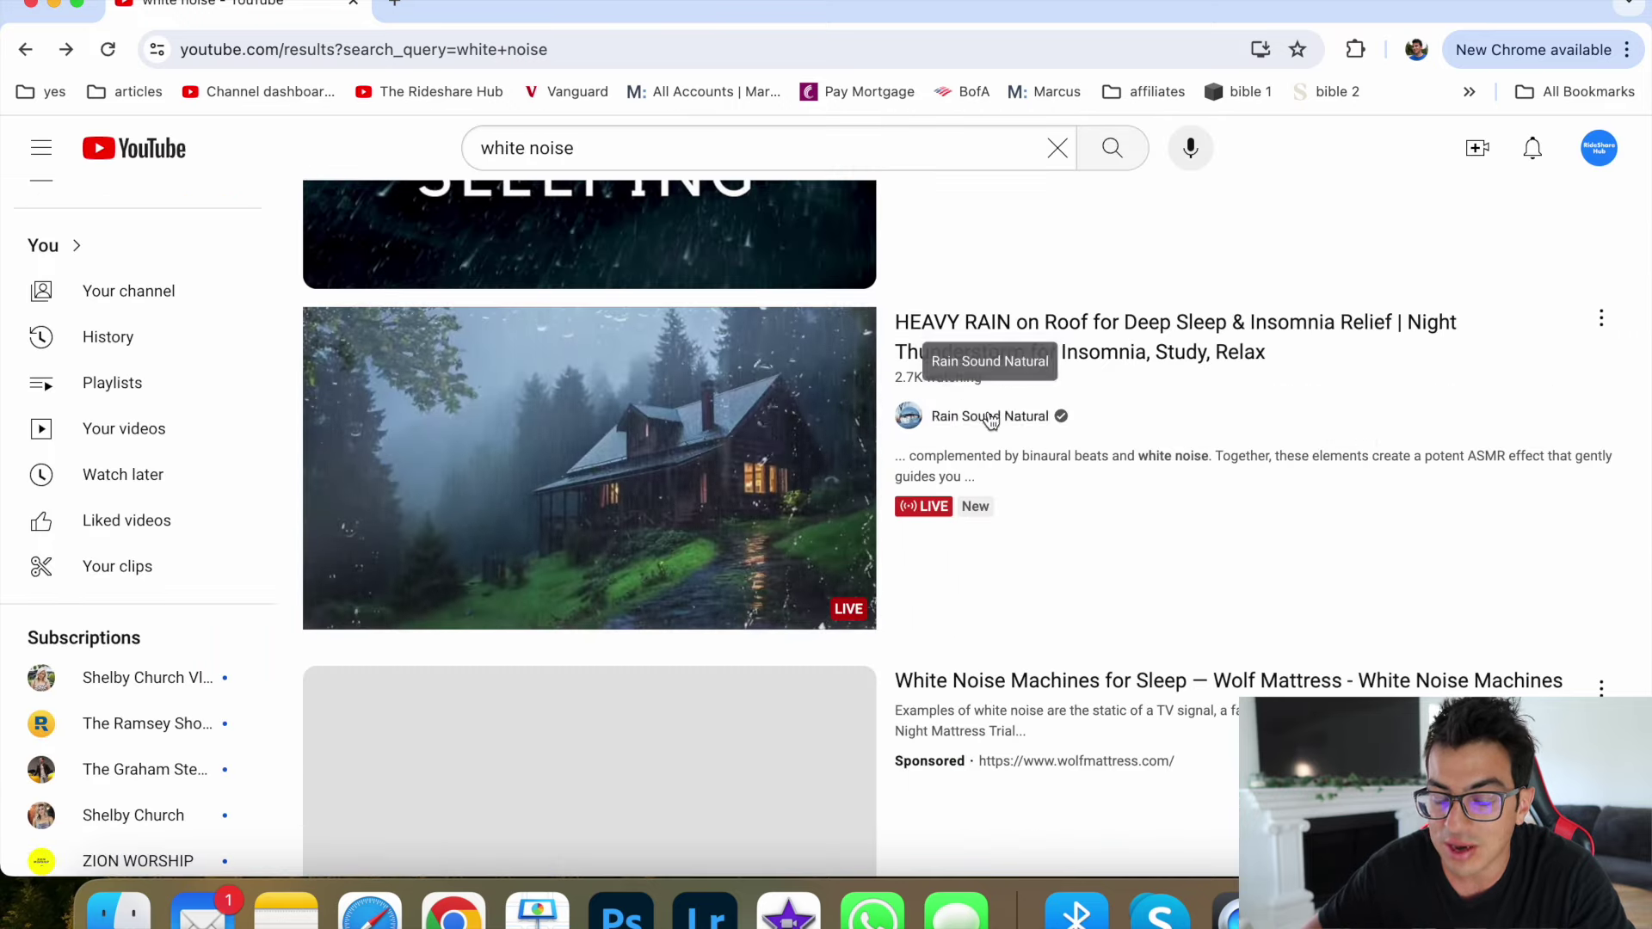
{"action": "left_click", "coordinate": [990, 417]}
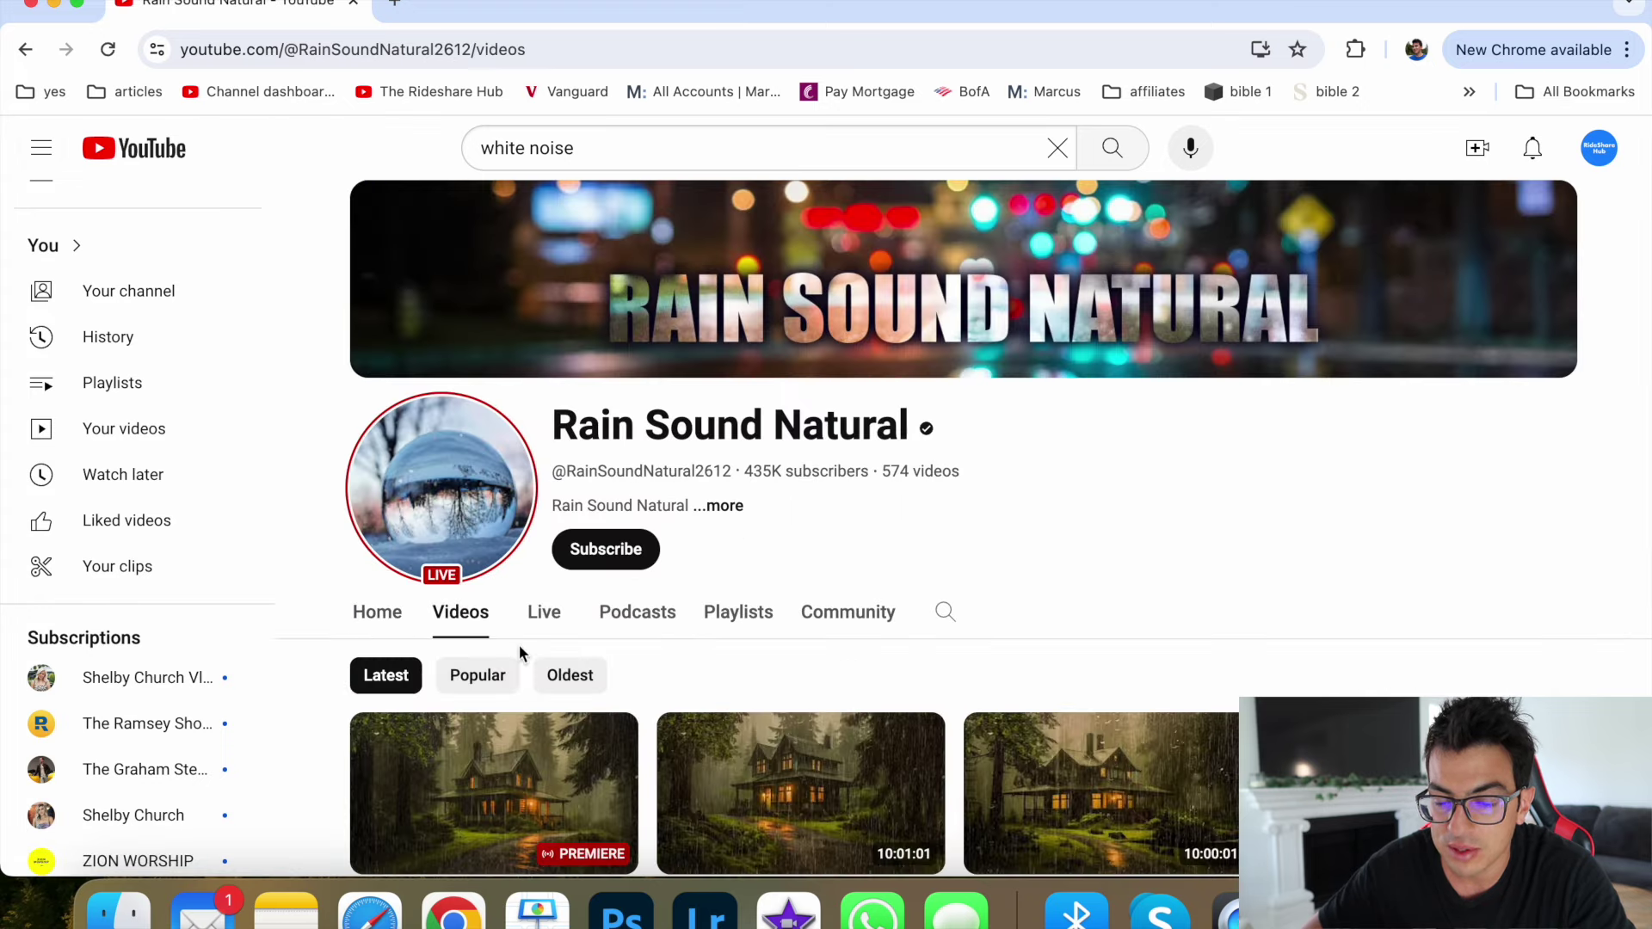
{"action": "scroll", "coordinate": [521, 655], "scroll_direction": "down", "scroll_amount": 3}
{"action": "scroll", "coordinate": [839, 606], "scroll_direction": "down", "scroll_amount": 2}
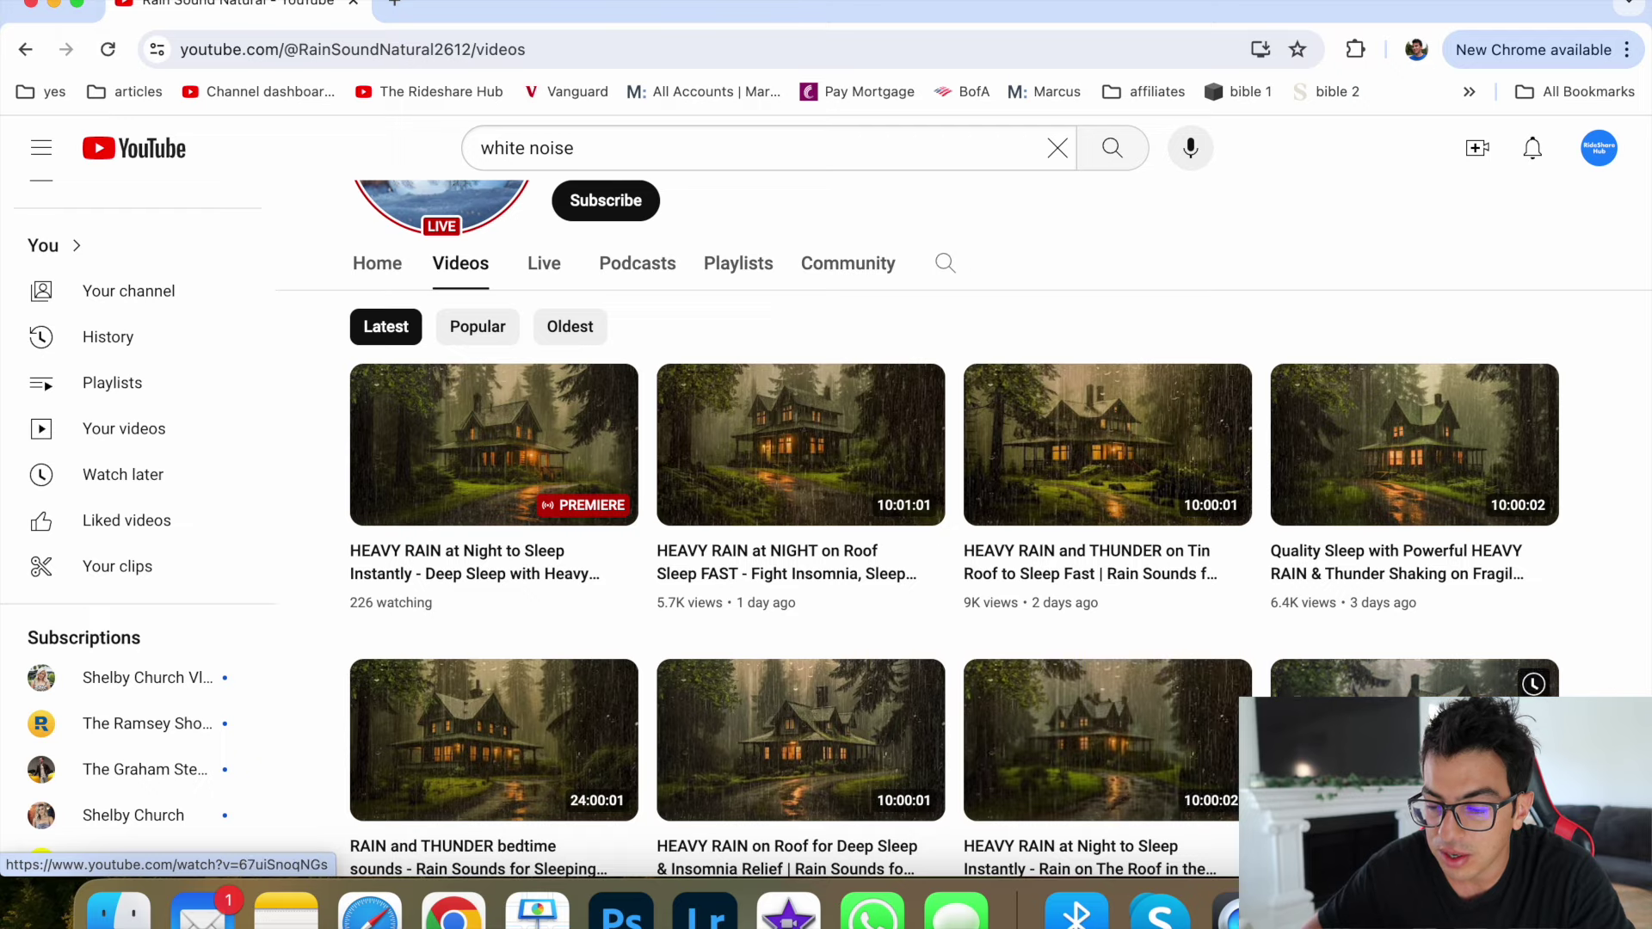
{"action": "scroll", "coordinate": [1452, 484], "scroll_direction": "down", "scroll_amount": 2}
{"action": "scroll", "coordinate": [1453, 483], "scroll_direction": "down", "scroll_amount": 2}
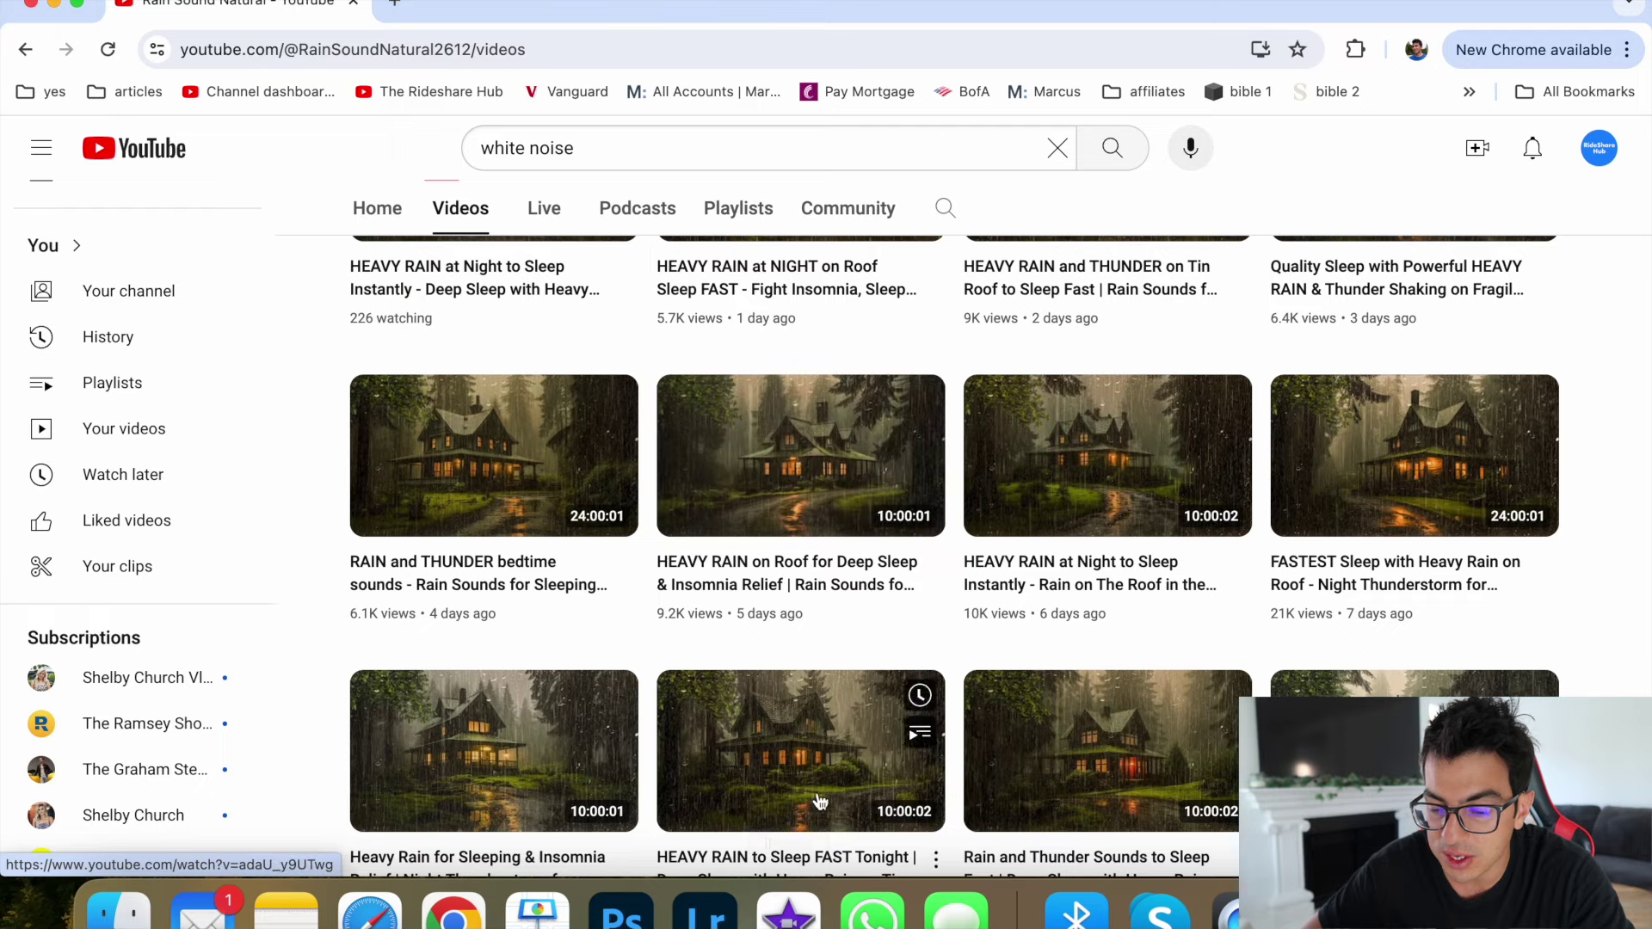
{"action": "scroll", "coordinate": [1091, 782], "scroll_direction": "down", "scroll_amount": 1}
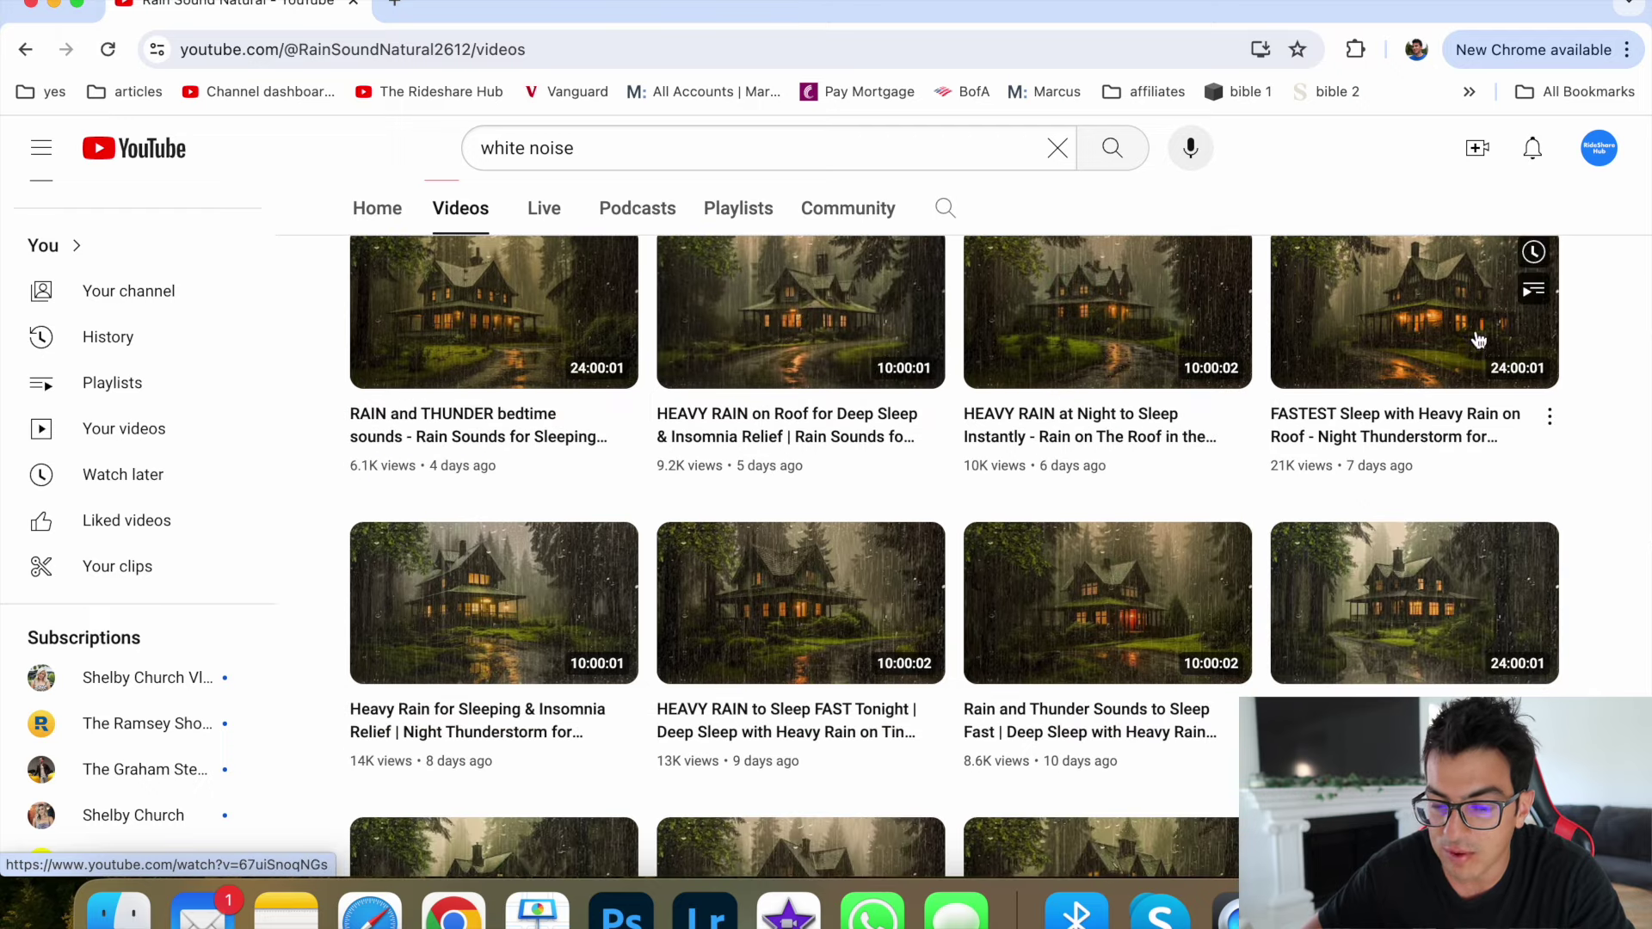
{"action": "scroll", "coordinate": [424, 693], "scroll_direction": "down", "scroll_amount": 2}
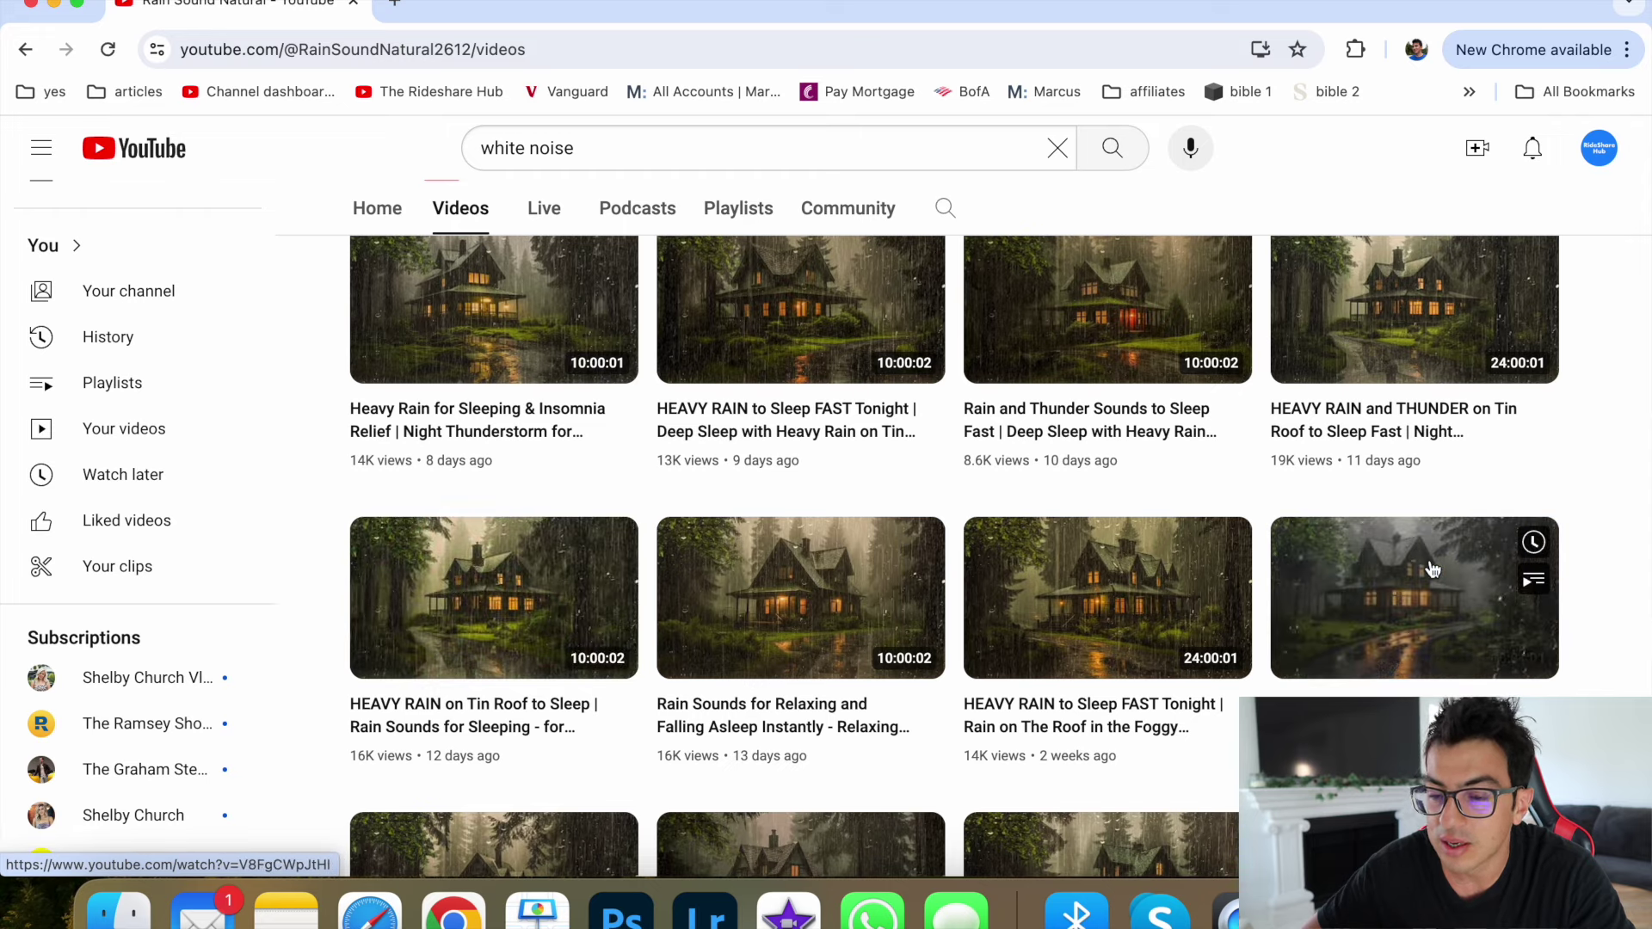
Step: Select the white noise search text to replace it after browsing the rain uploads
{"action": "left_click", "coordinate": [754, 148]}
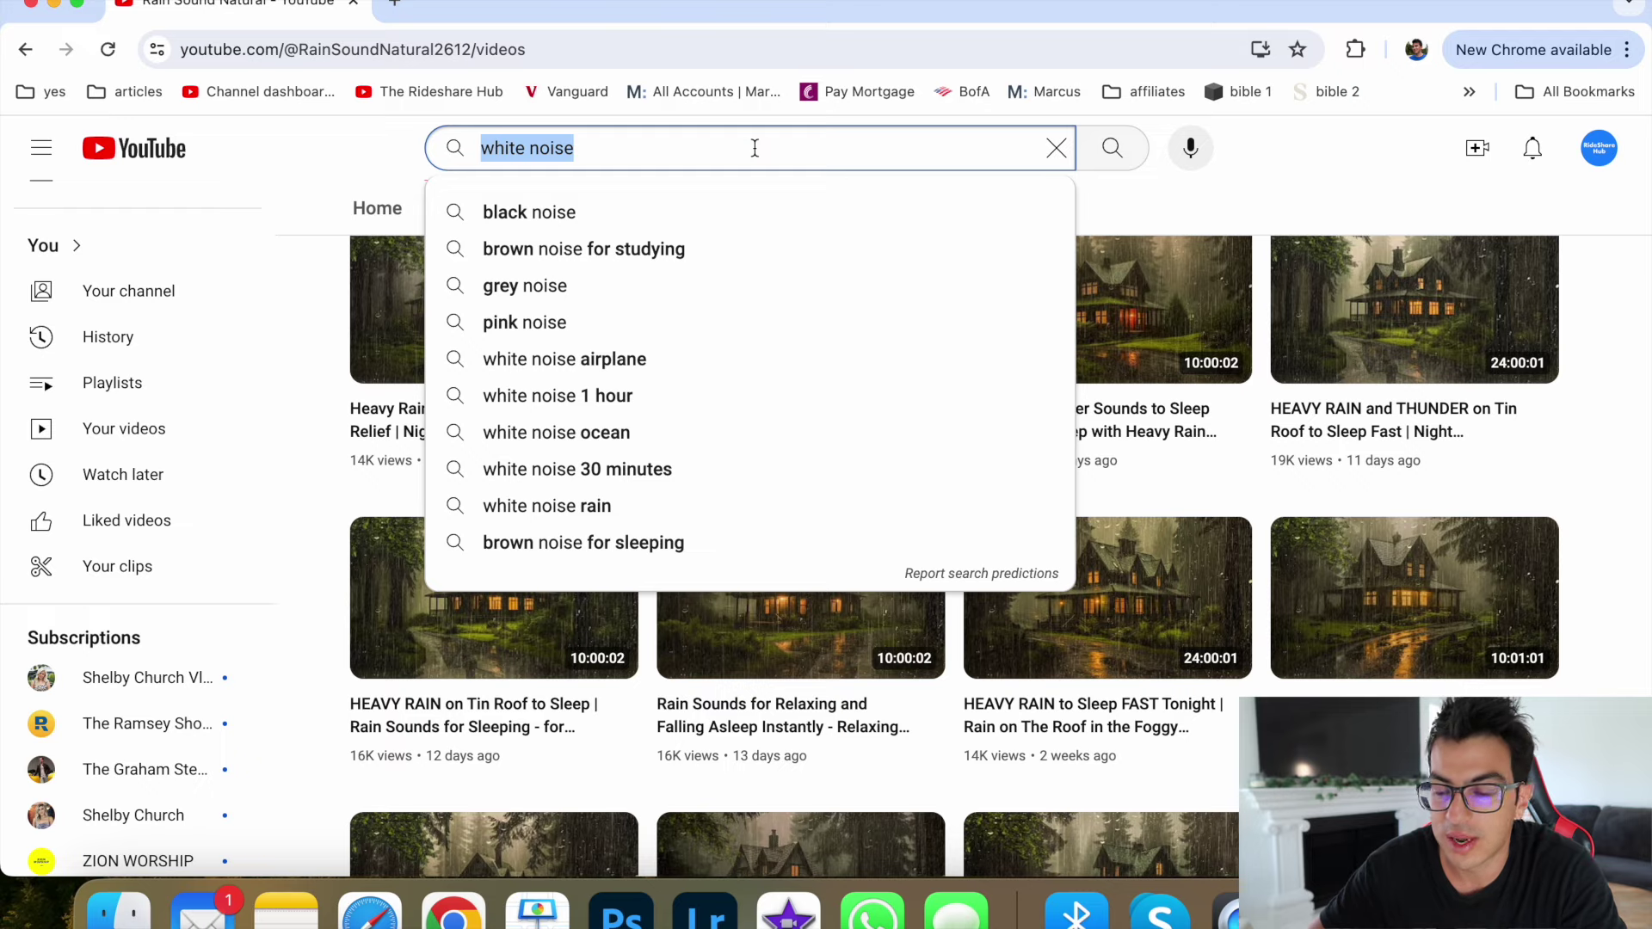
{"action": "type", "text": "rain sound copy r"}
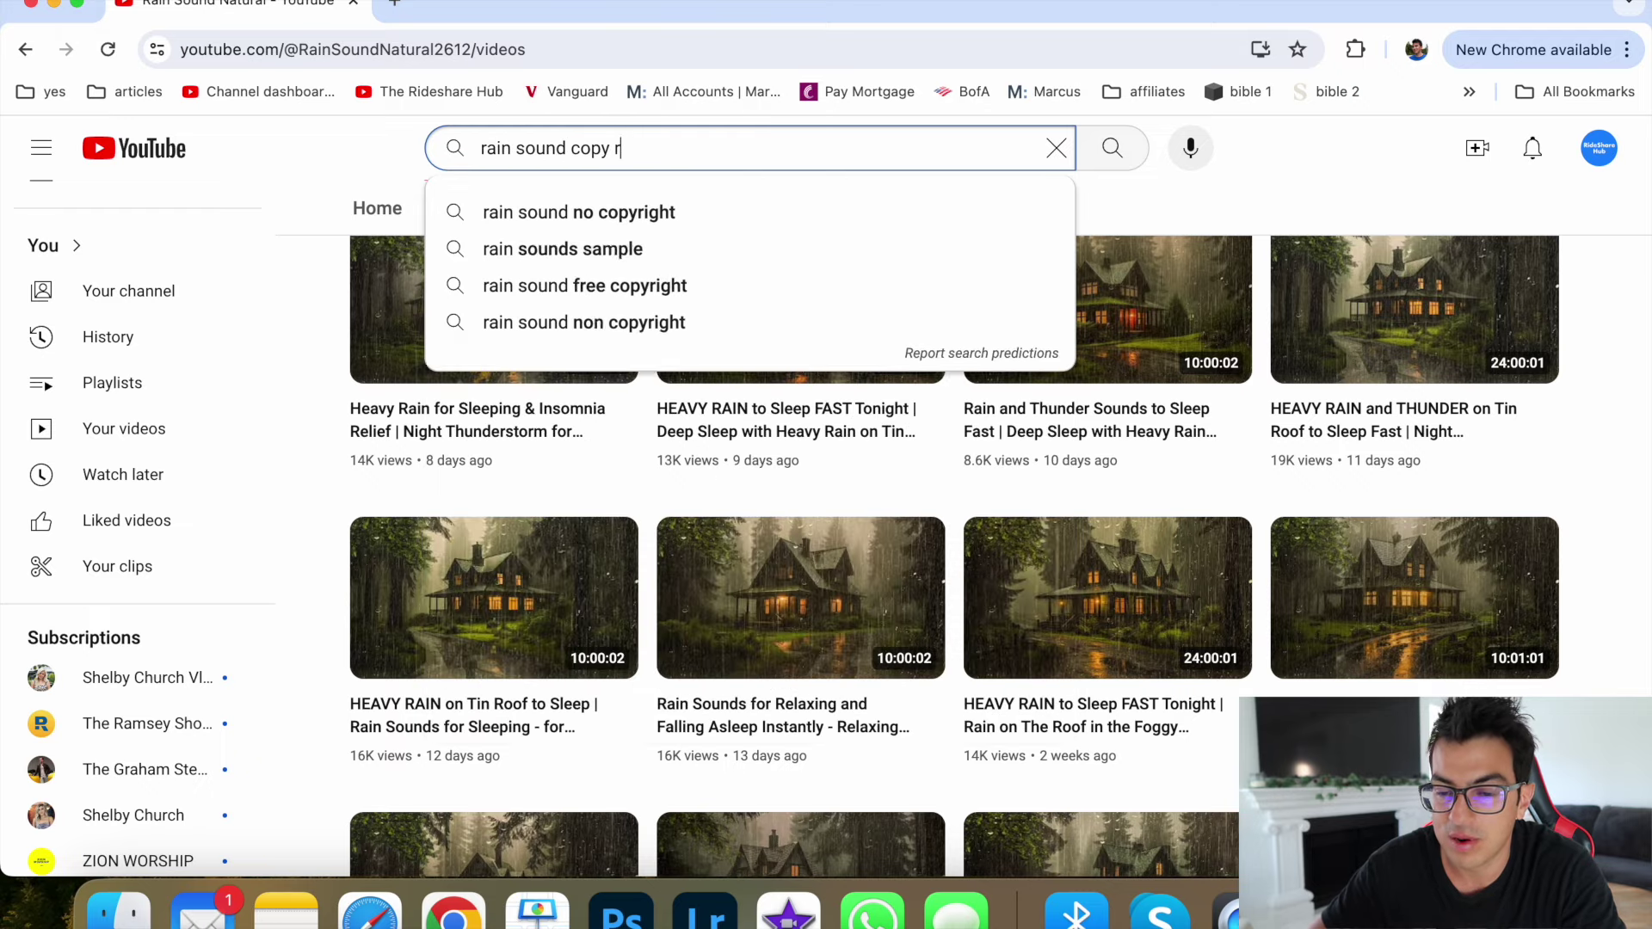
{"action": "type", "text": "ight free"}
Step: Search YouTube for copyright-free rain sounds and open the Rain Sound Effect video
{"action": "key", "text": "Return"}
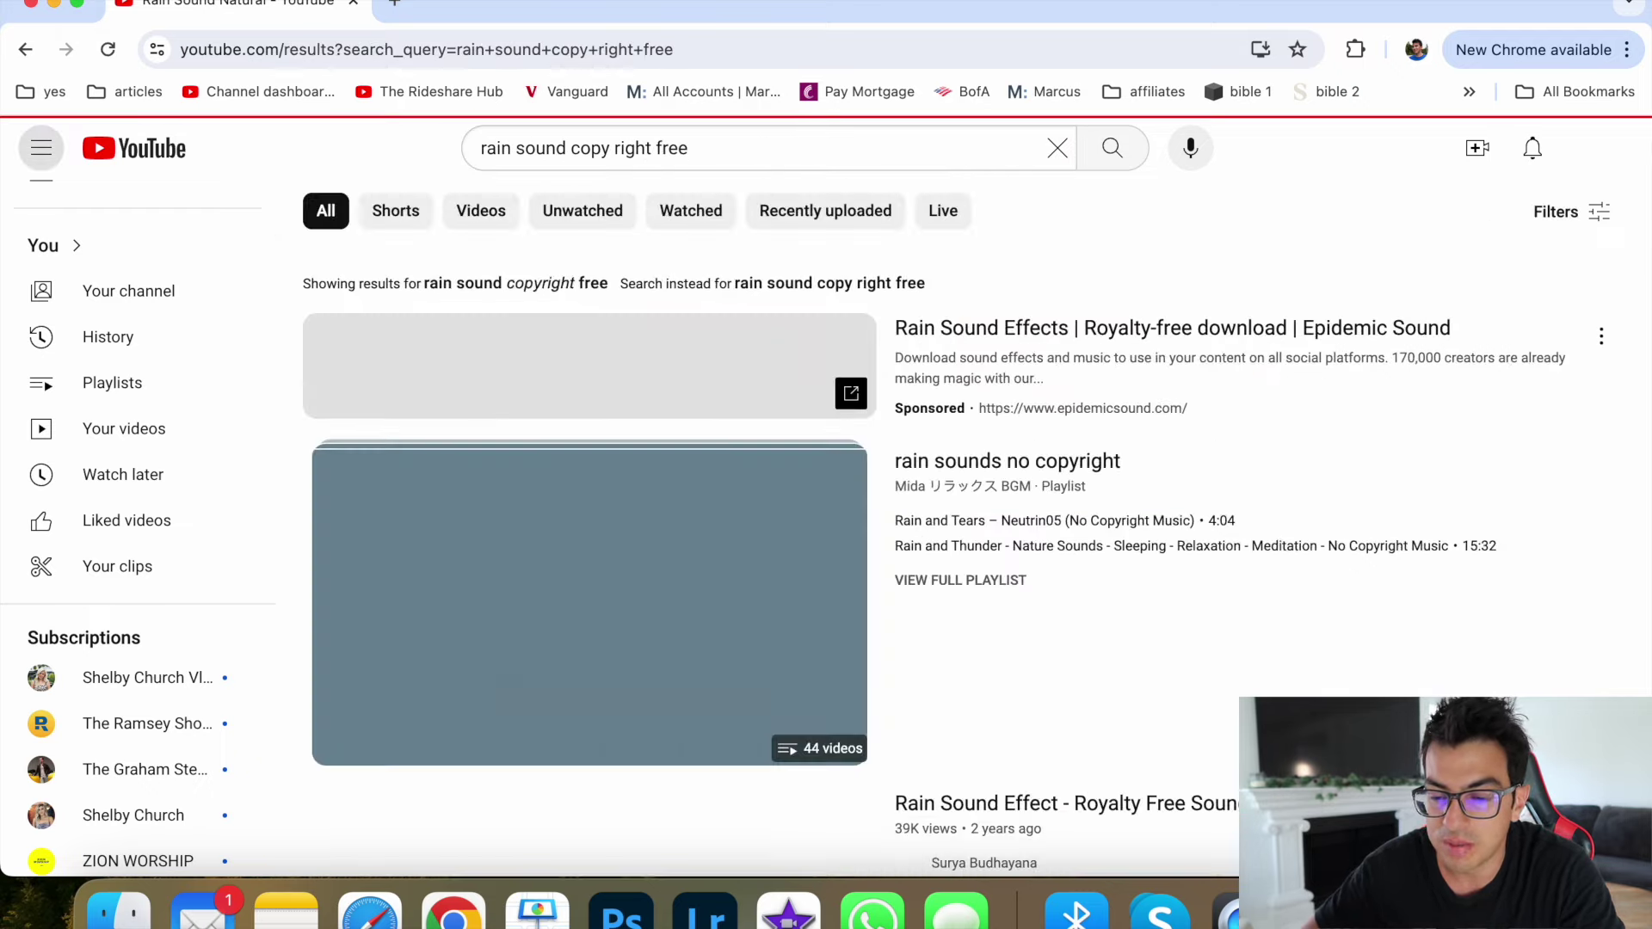
{"action": "scroll", "coordinate": [1215, 438], "scroll_direction": "down", "scroll_amount": 2}
{"action": "scroll", "coordinate": [1215, 437], "scroll_direction": "down", "scroll_amount": 2}
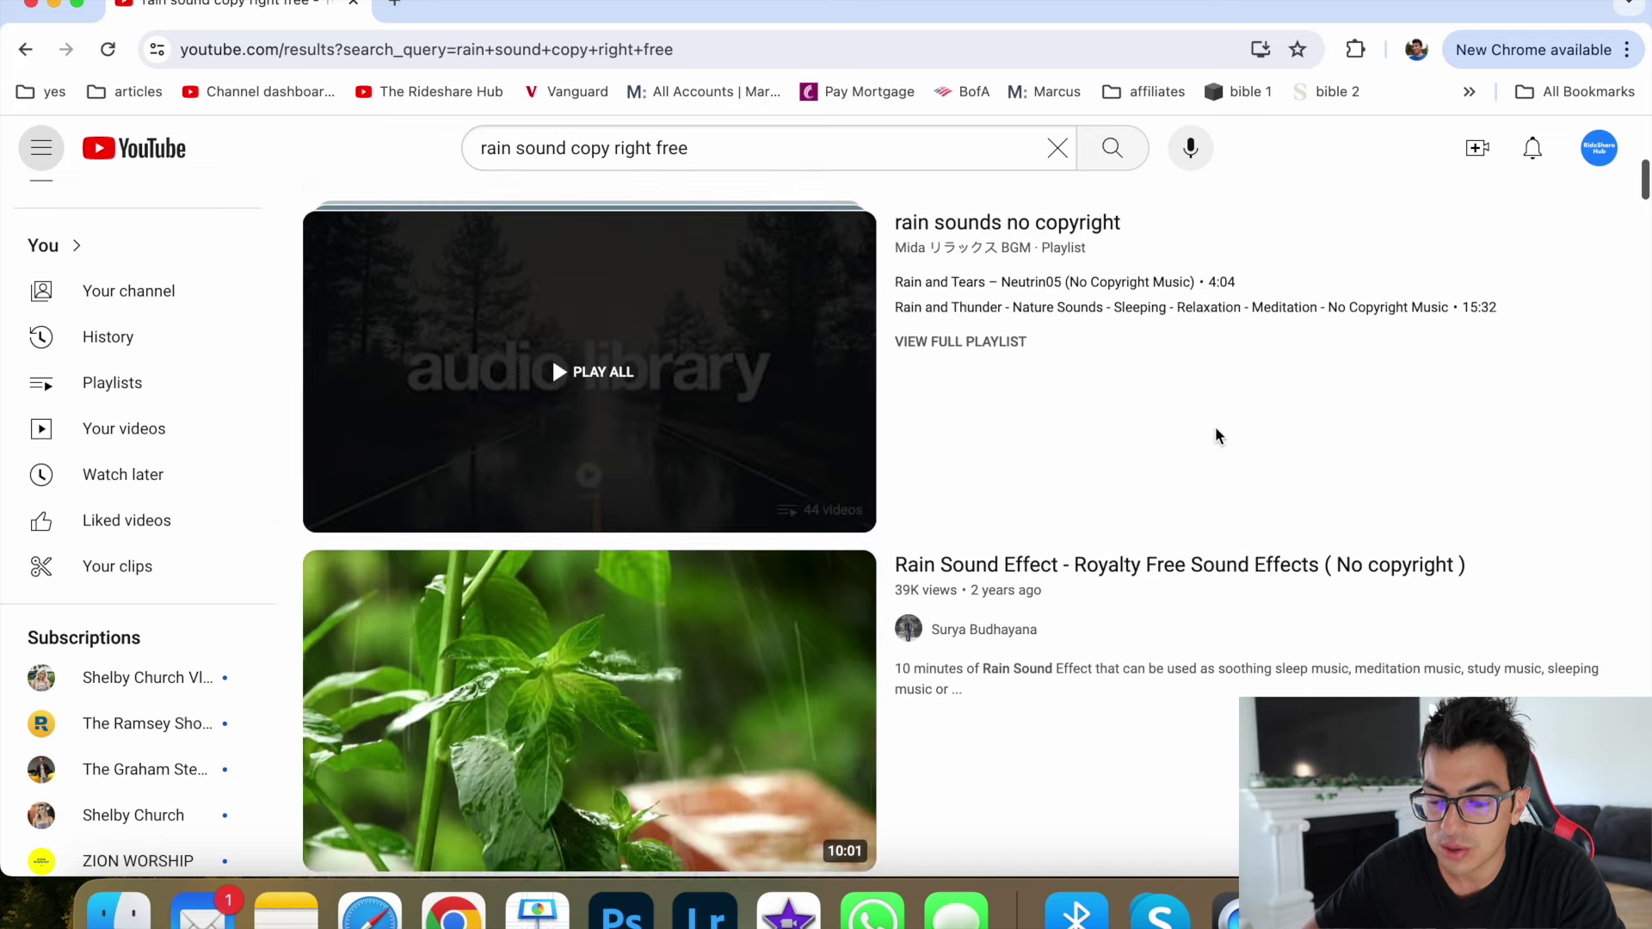
{"action": "scroll", "coordinate": [1407, 415], "scroll_direction": "down", "scroll_amount": 1}
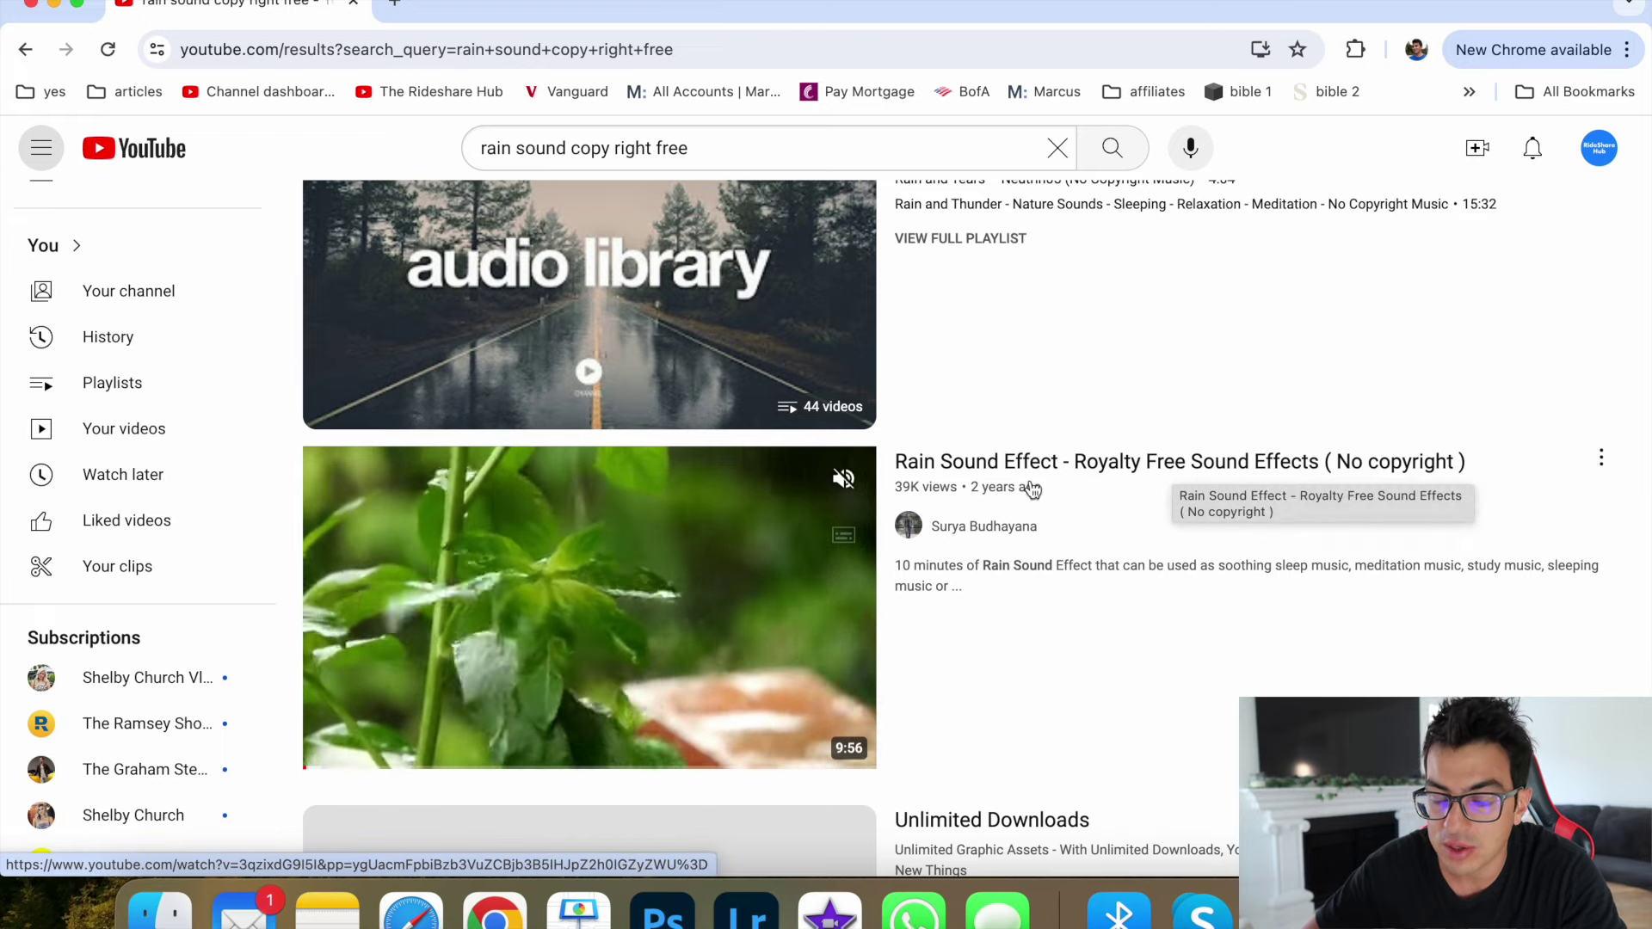
{"action": "scroll", "coordinate": [660, 572], "scroll_direction": "down", "scroll_amount": 3}
{"action": "scroll", "coordinate": [660, 572], "scroll_direction": "down", "scroll_amount": 3}
{"action": "scroll", "coordinate": [659, 571], "scroll_direction": "down", "scroll_amount": 2}
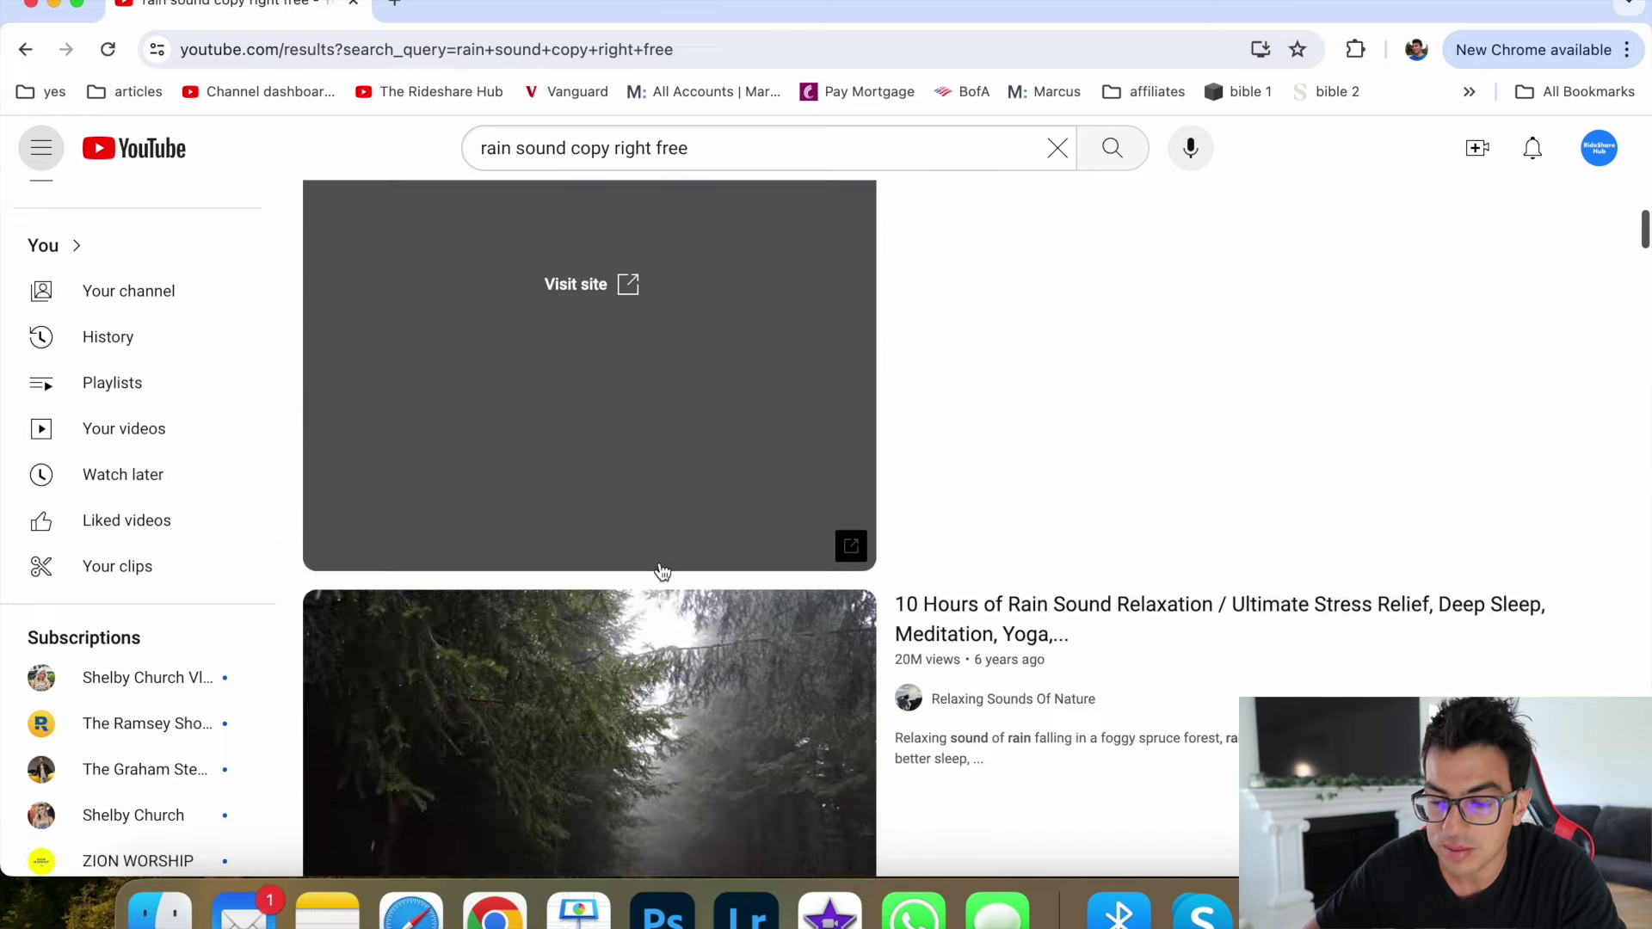
{"action": "scroll", "coordinate": [660, 572], "scroll_direction": "down", "scroll_amount": 2}
{"action": "scroll", "coordinate": [659, 572], "scroll_direction": "up", "scroll_amount": 3}
{"action": "scroll", "coordinate": [646, 542], "scroll_direction": "down", "scroll_amount": 5}
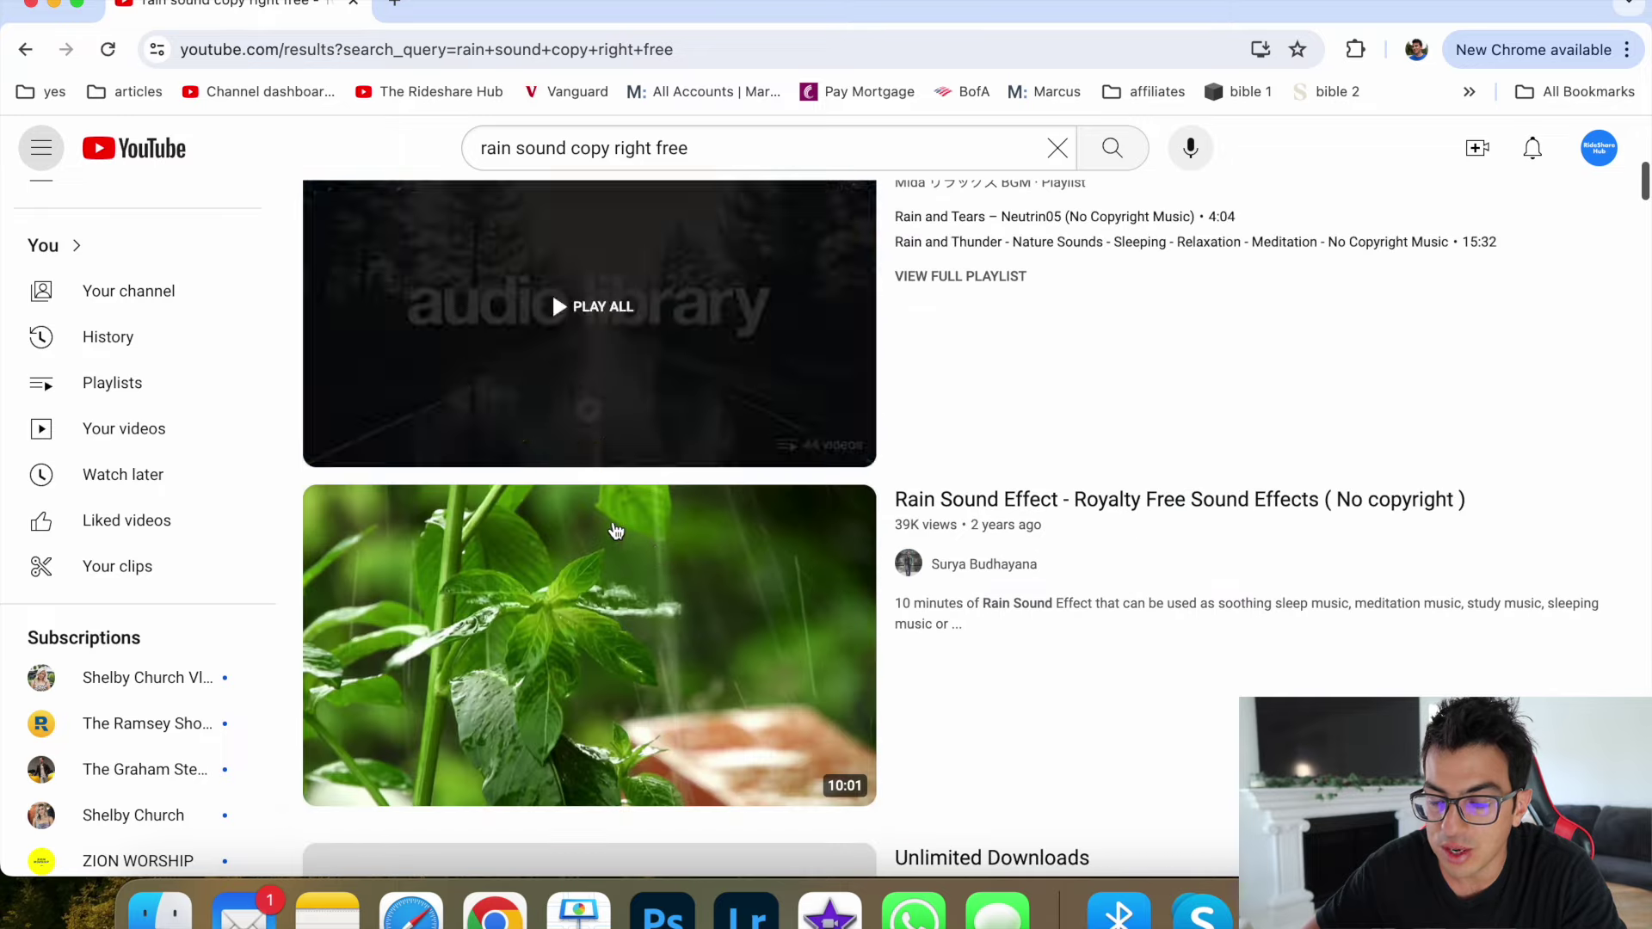
{"action": "left_click", "coordinate": [674, 600]}
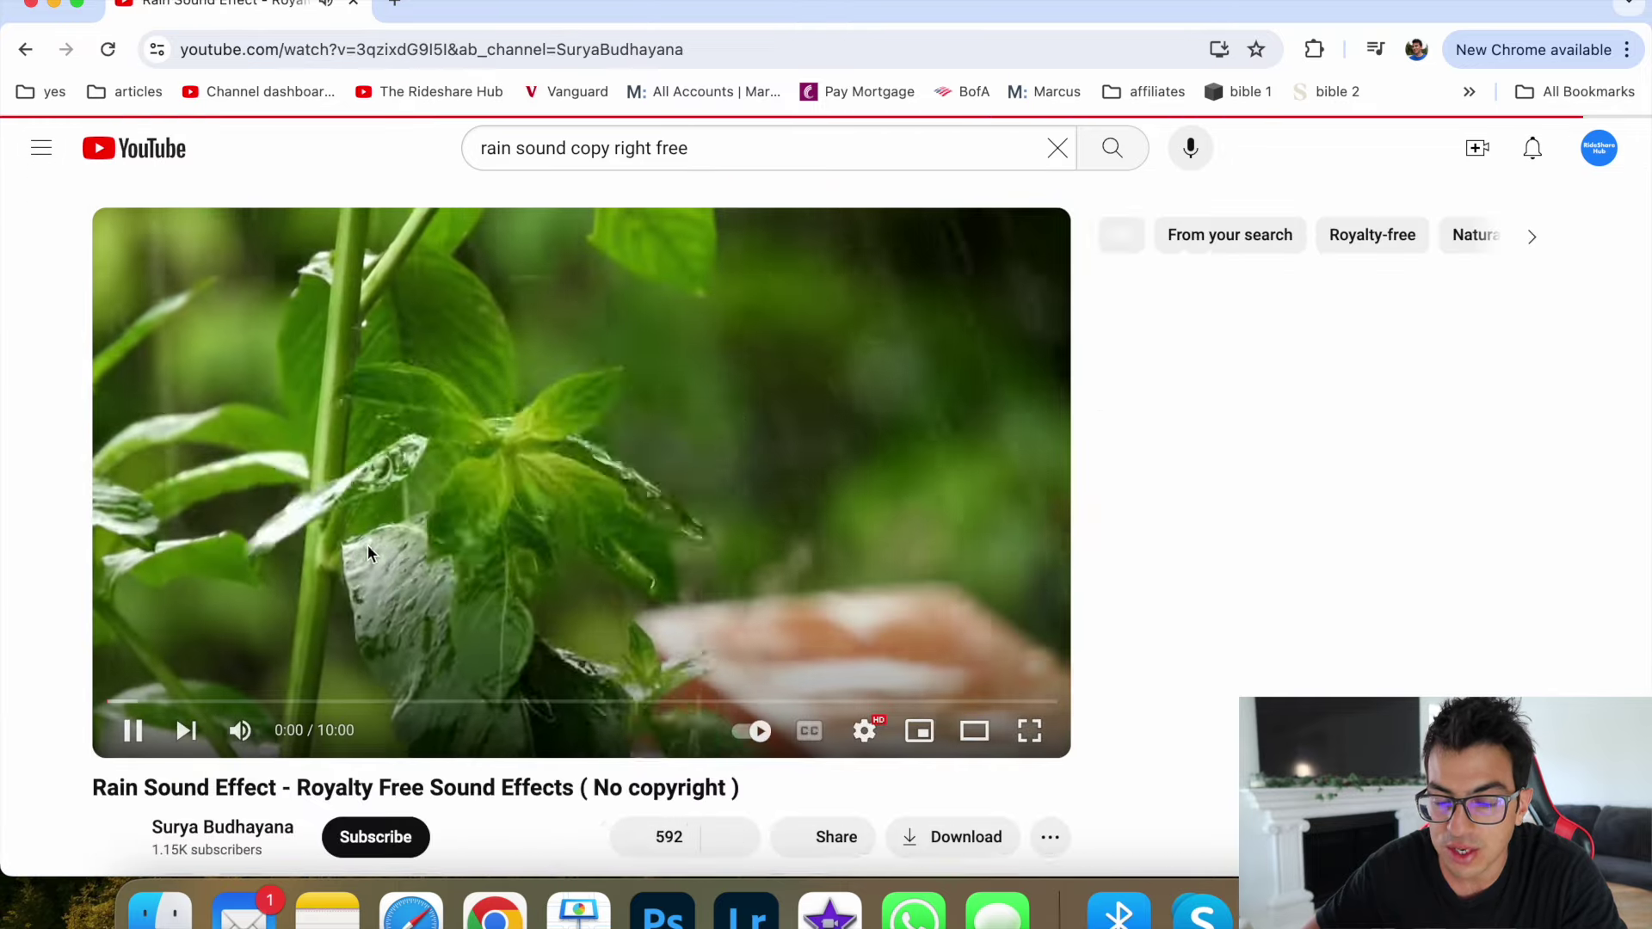
{"action": "left_click", "coordinate": [368, 545]}
{"action": "scroll", "coordinate": [77, 645], "scroll_direction": "down", "scroll_amount": 3}
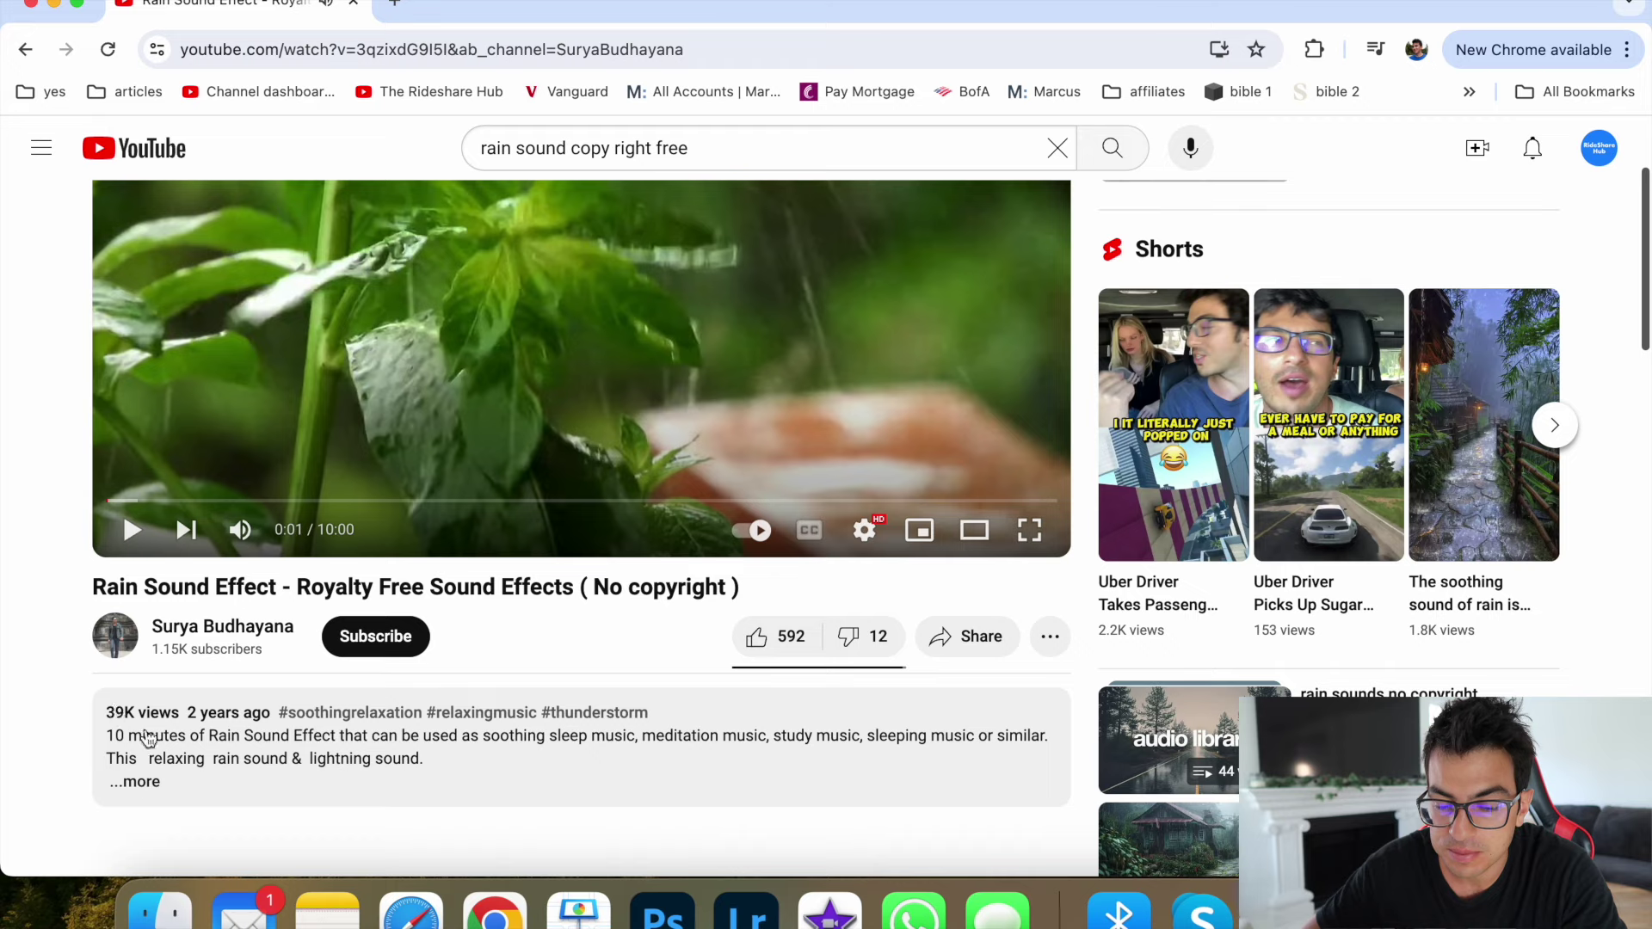
Step: Read the video's full description on free use, then return to the search results
{"action": "left_click", "coordinate": [137, 782]}
{"action": "scroll", "coordinate": [39, 780], "scroll_direction": "down", "scroll_amount": 2}
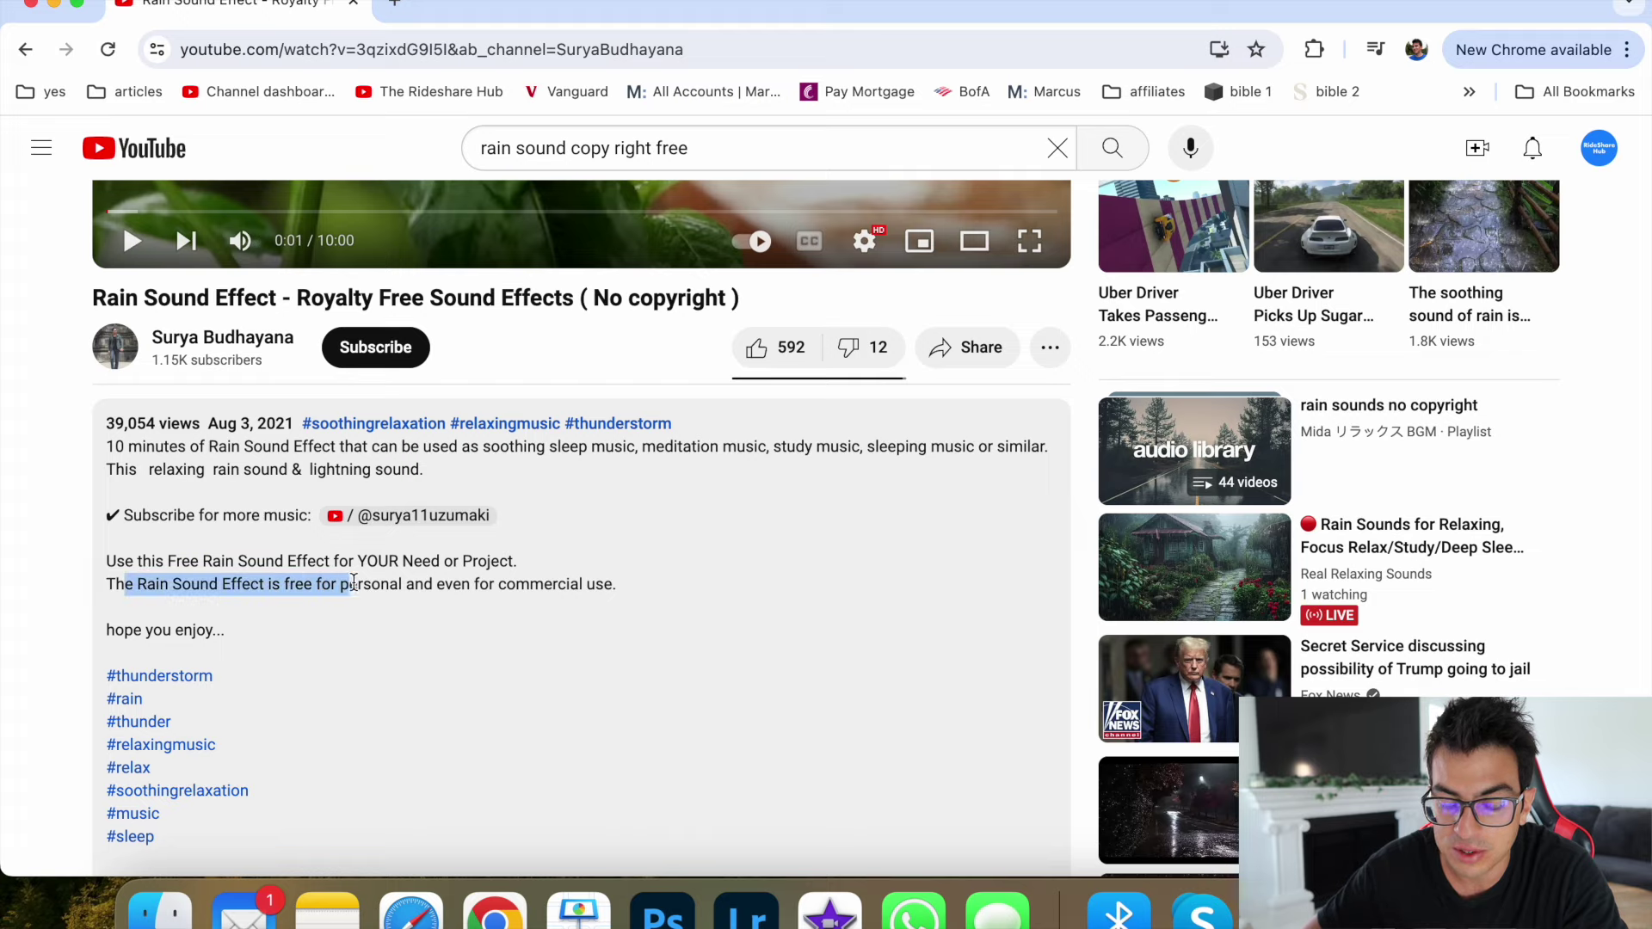
{"action": "left_click", "coordinate": [614, 583]}
{"action": "scroll", "coordinate": [628, 542], "scroll_direction": "up", "scroll_amount": 5}
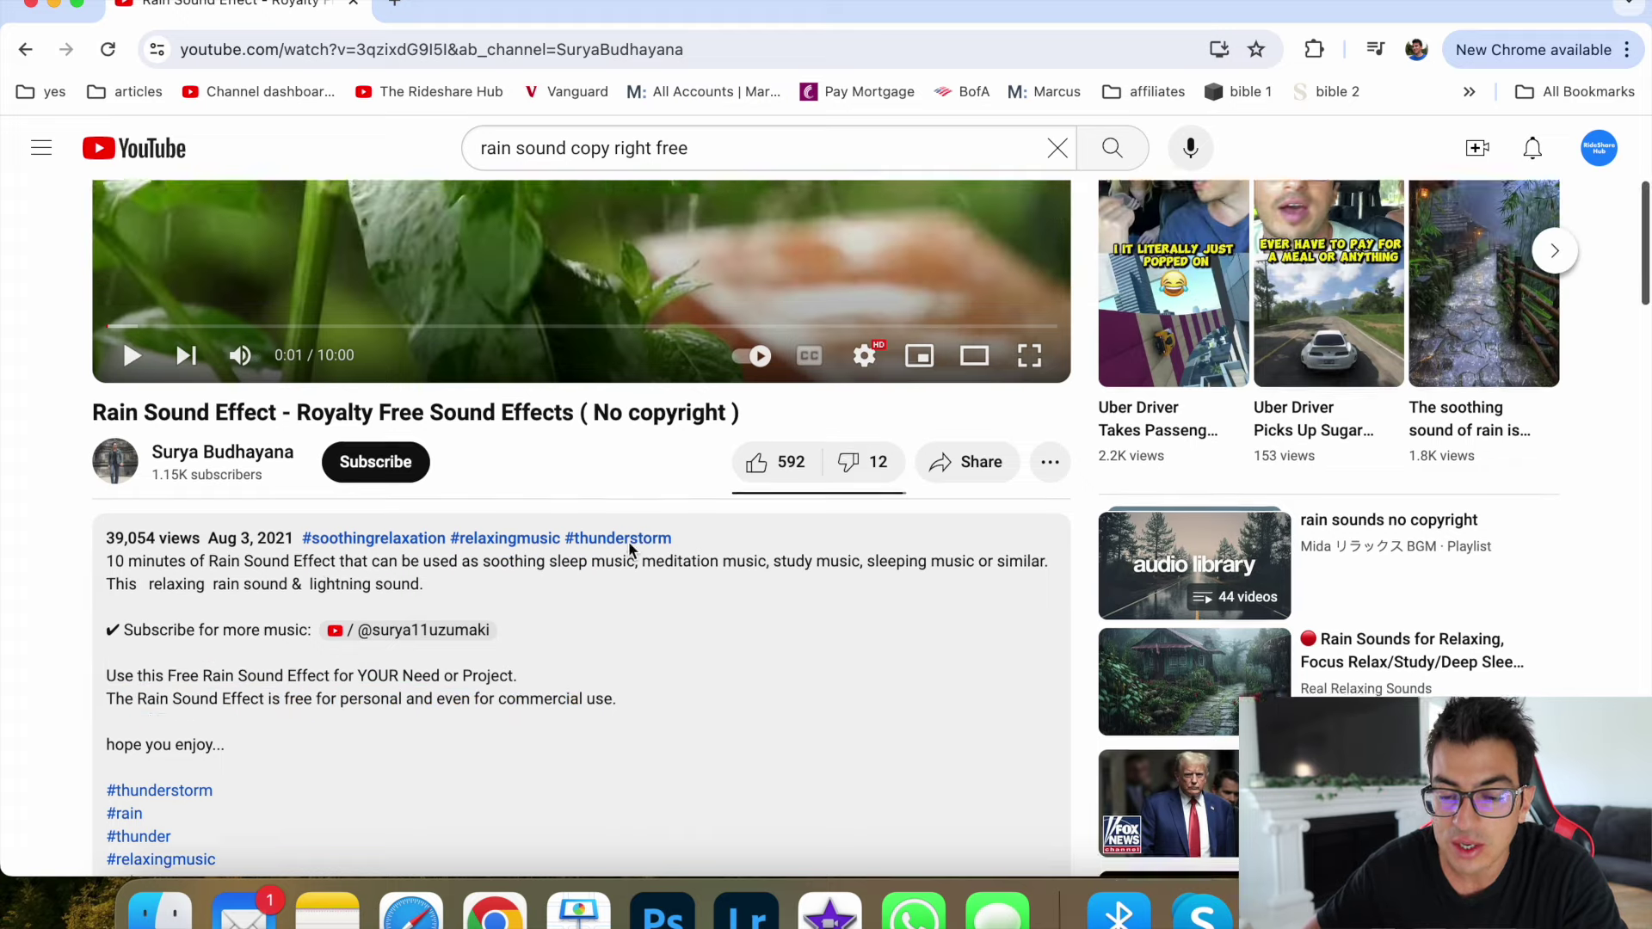
{"action": "key", "text": "super+bracketleft"}
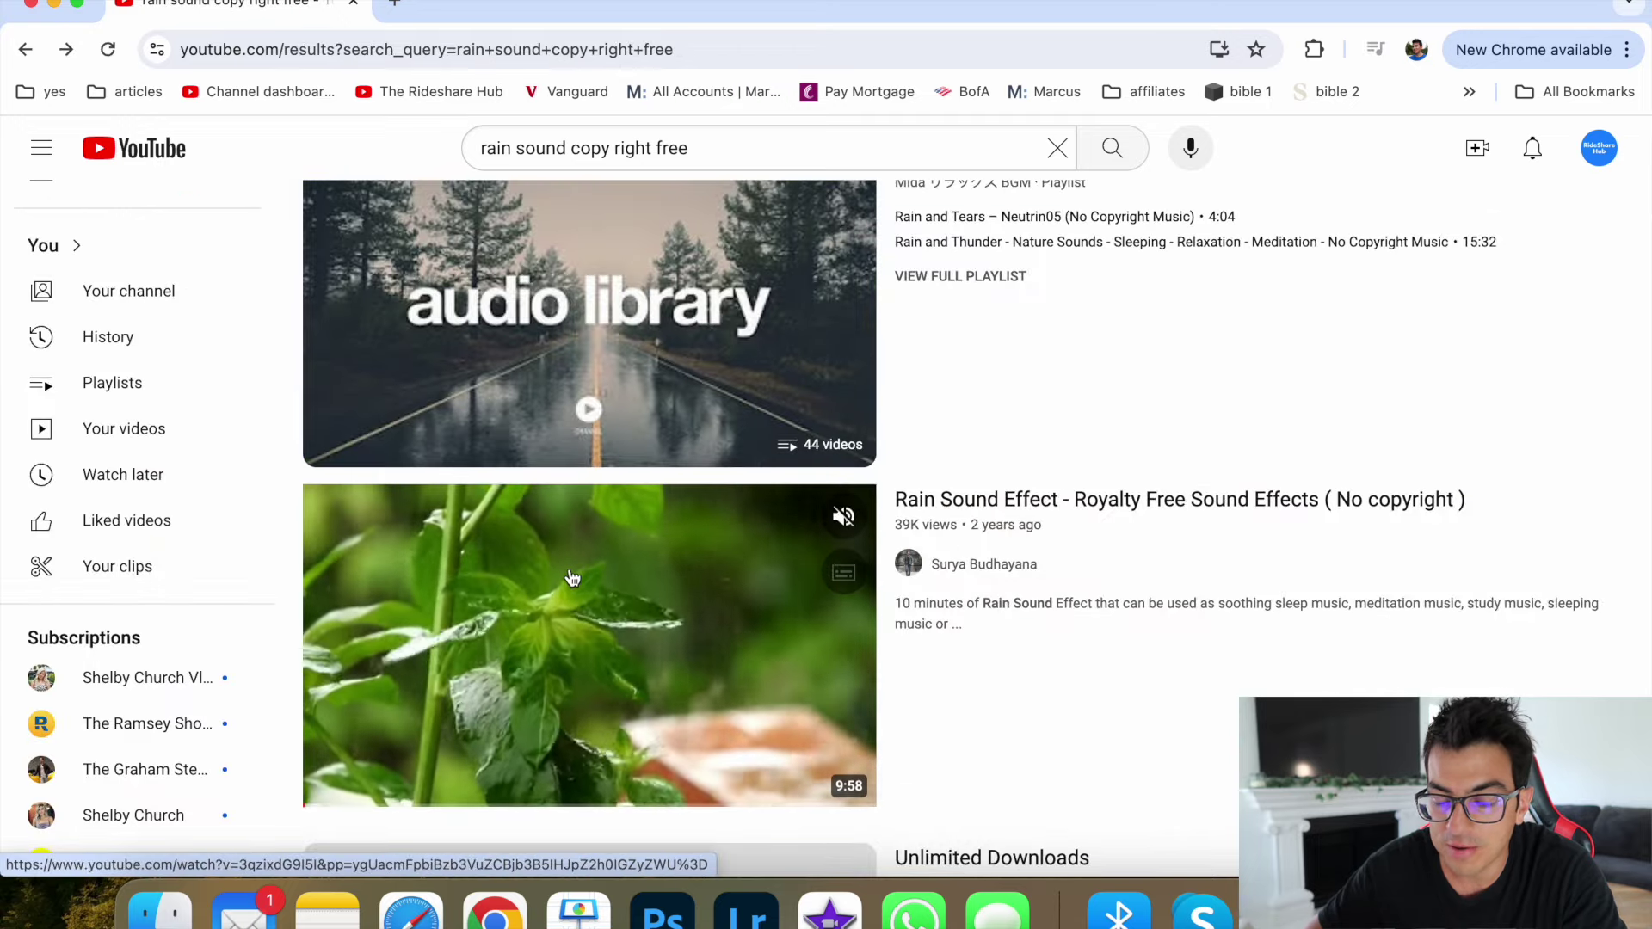
Step: In a new tab, Google 'cabin in the woods' and switch to image results
{"action": "key", "text": "super+t"}
{"action": "type", "text": "g"}
{"action": "key", "text": "Return"}
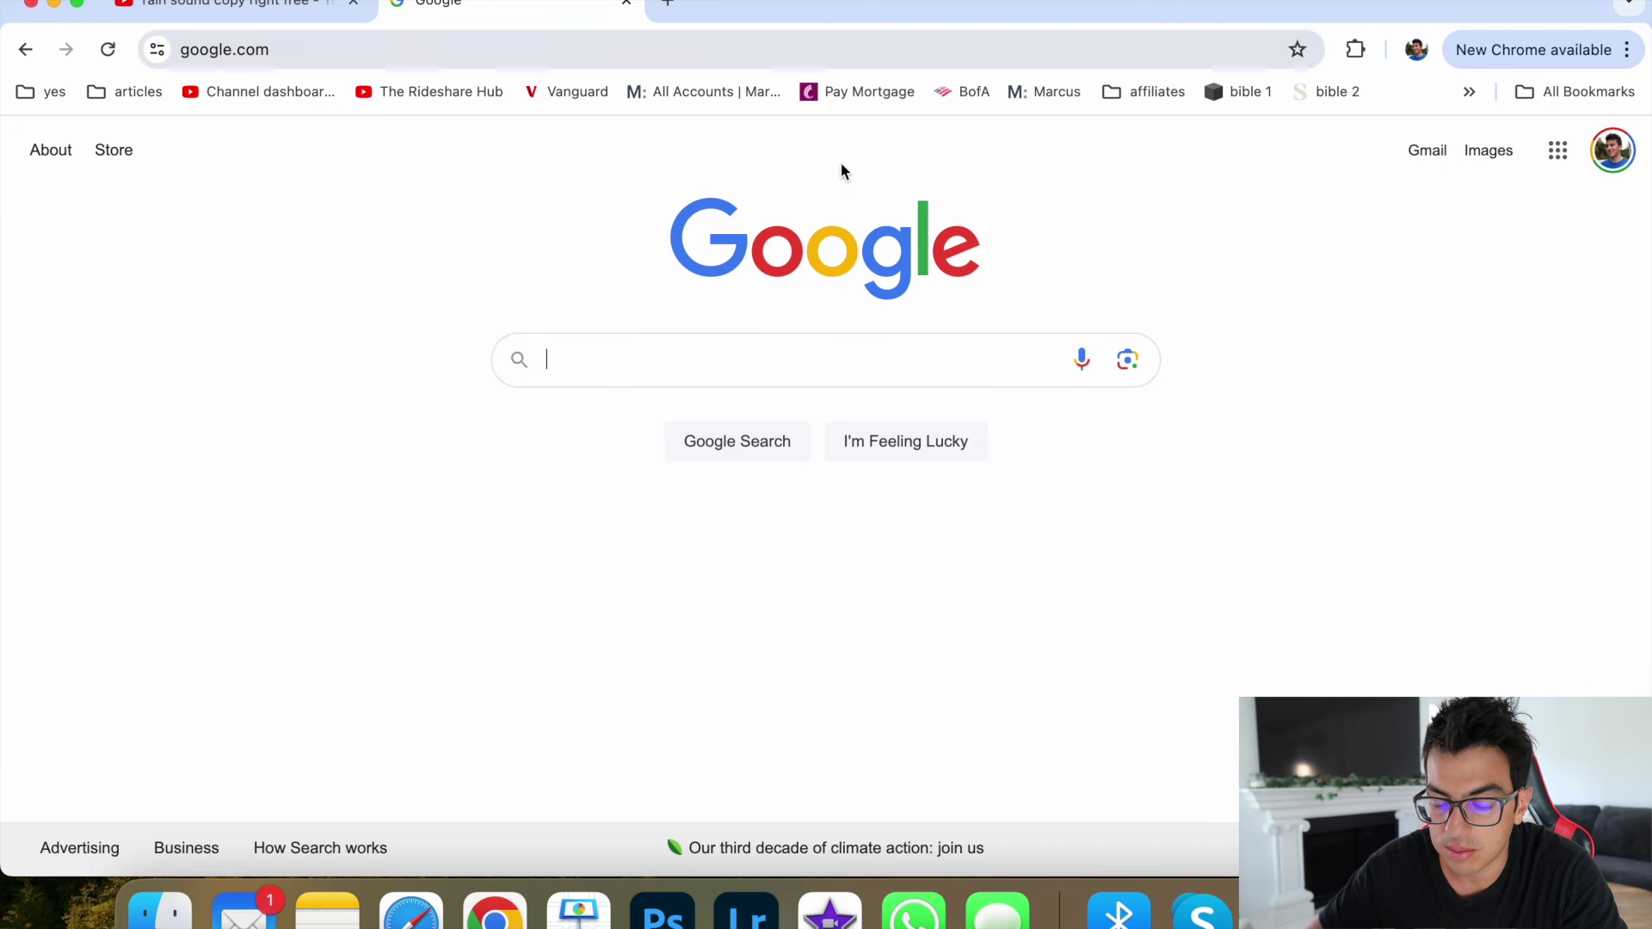
{"action": "type", "text": "rain"}
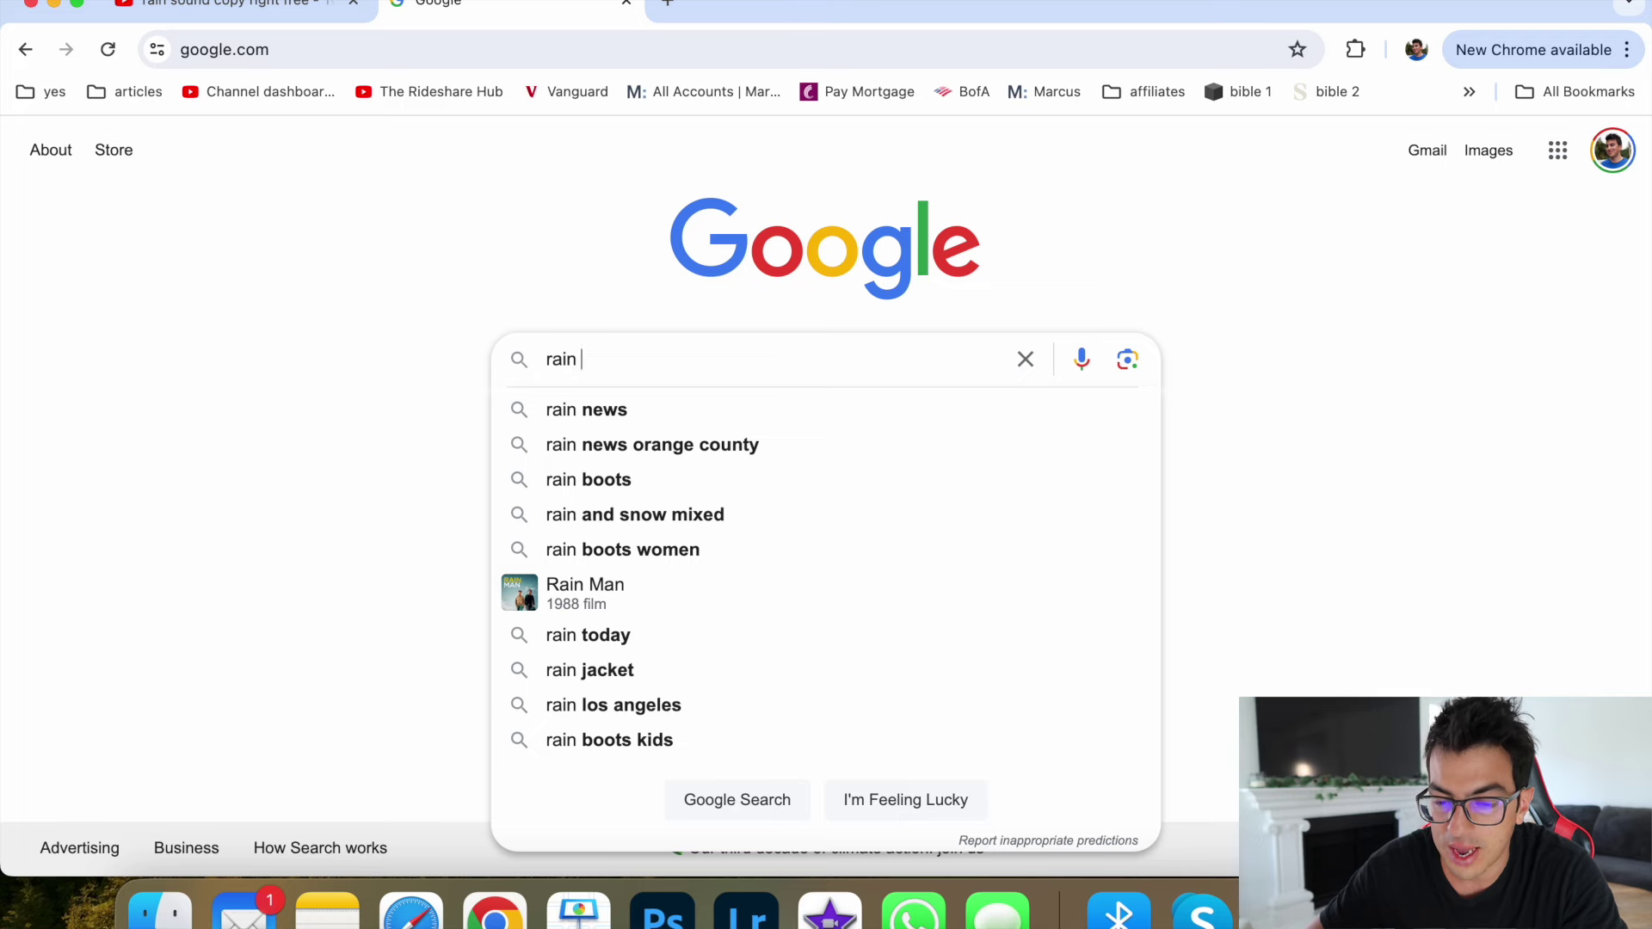
{"action": "key", "text": "BackSpace"}
{"action": "key", "text": "BackSpace"}
{"action": "key", "text": "BackSpace"}
{"action": "key", "text": "BackSpace"}
{"action": "type", "text": "cabin in t"}
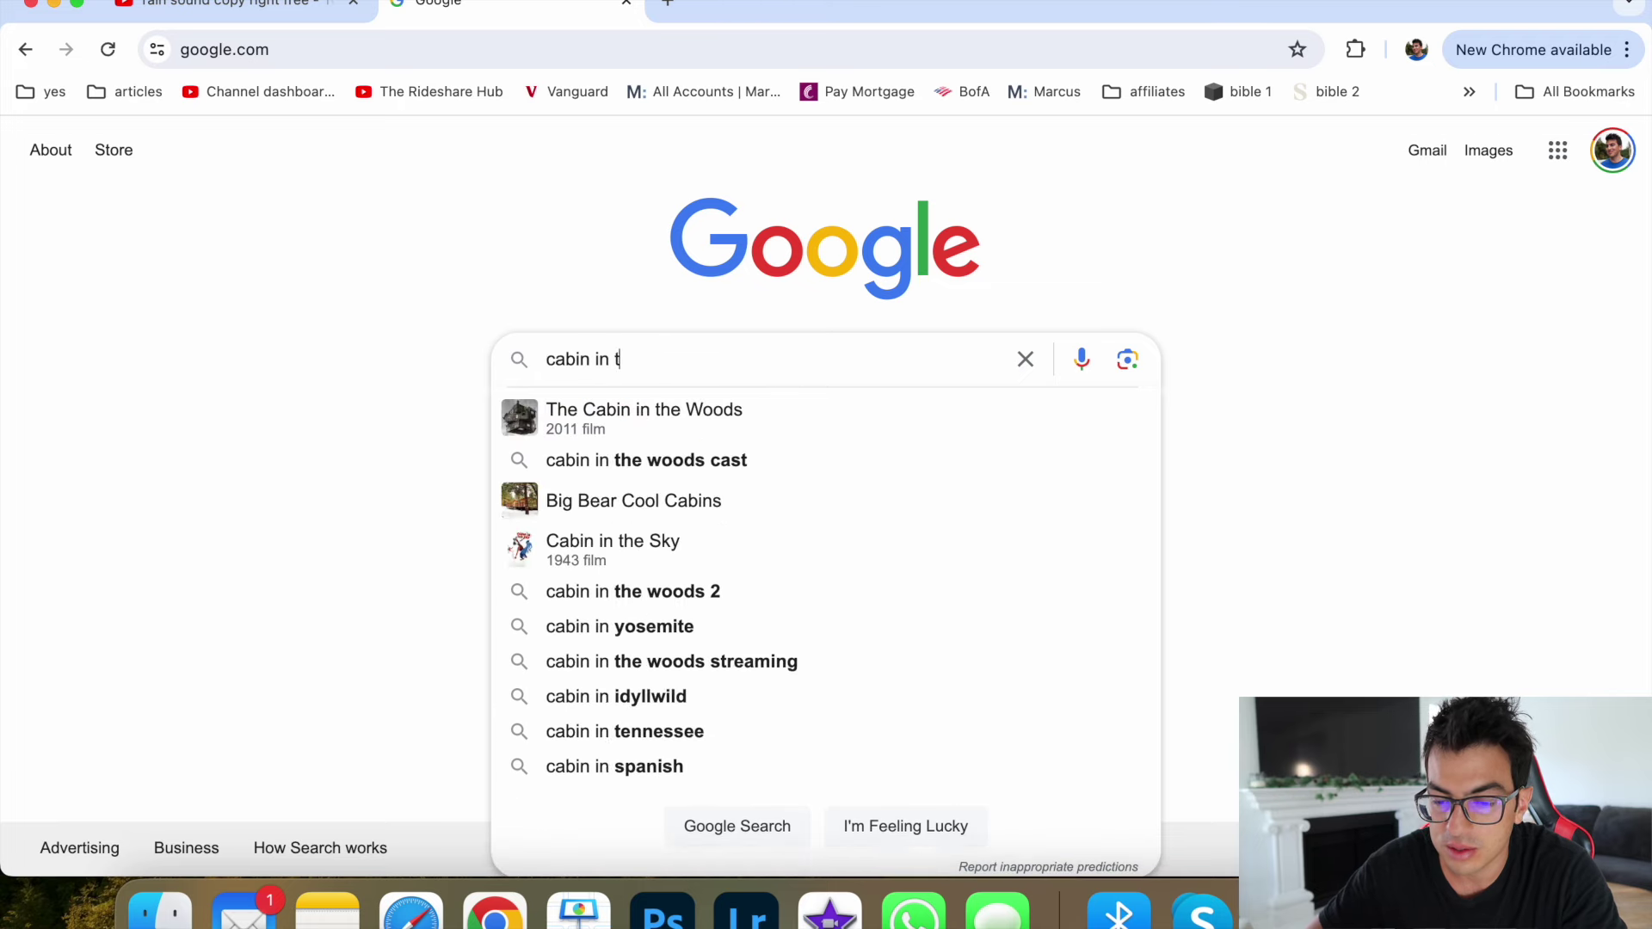
{"action": "type", "text": "he woods"}
{"action": "key", "text": "Return"}
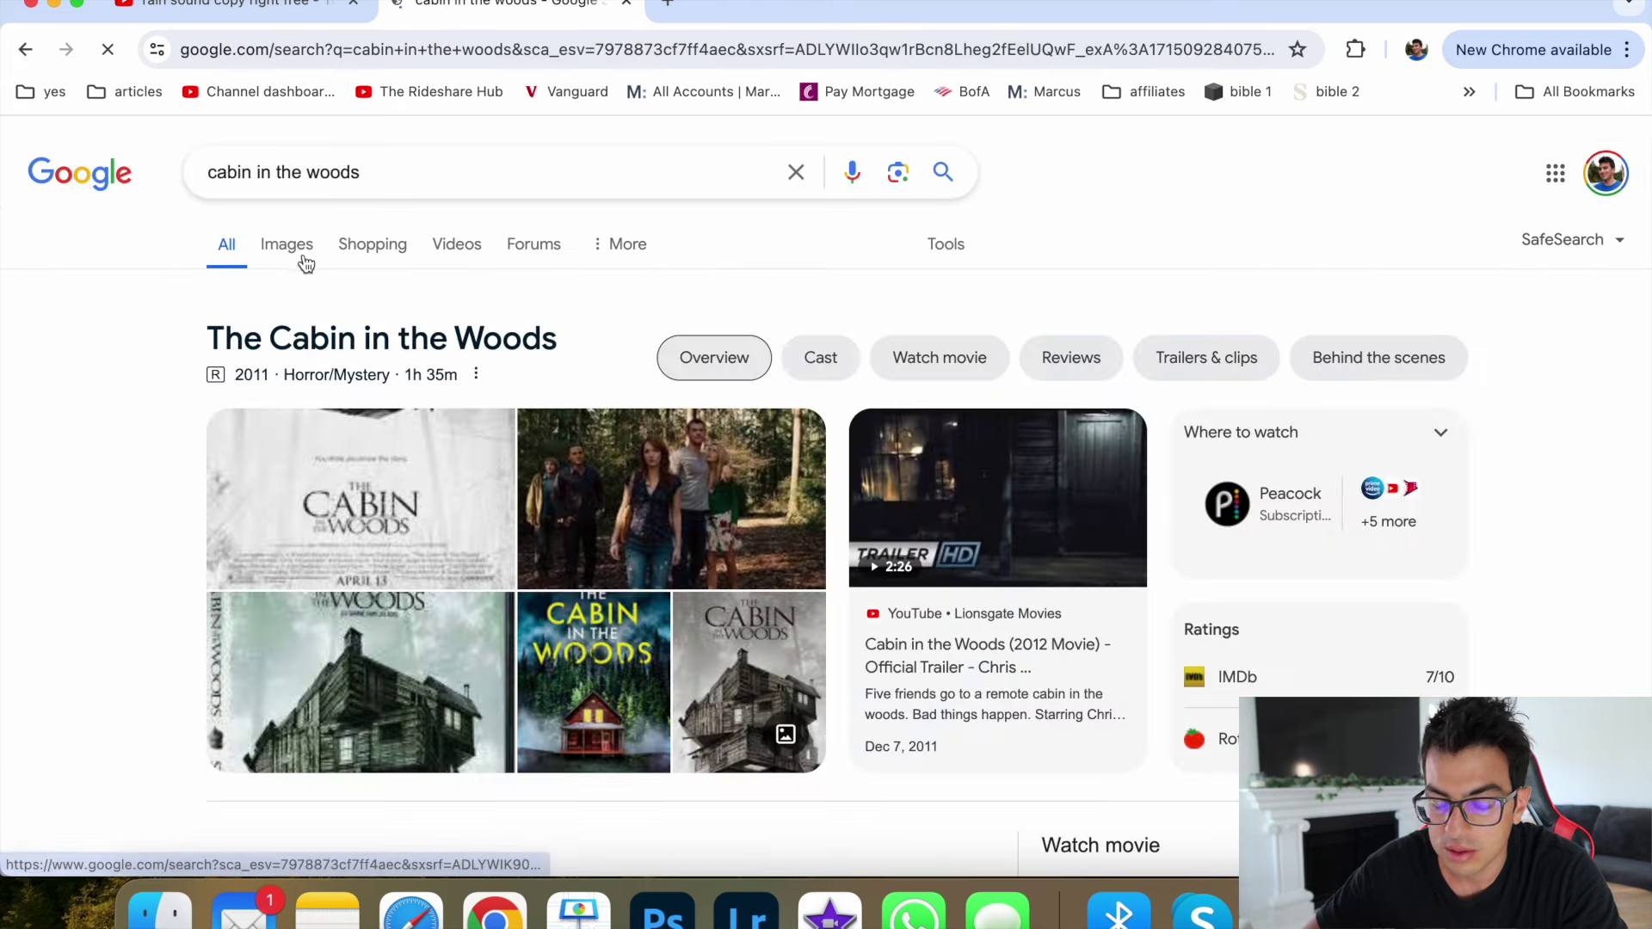
{"action": "left_click", "coordinate": [304, 252]}
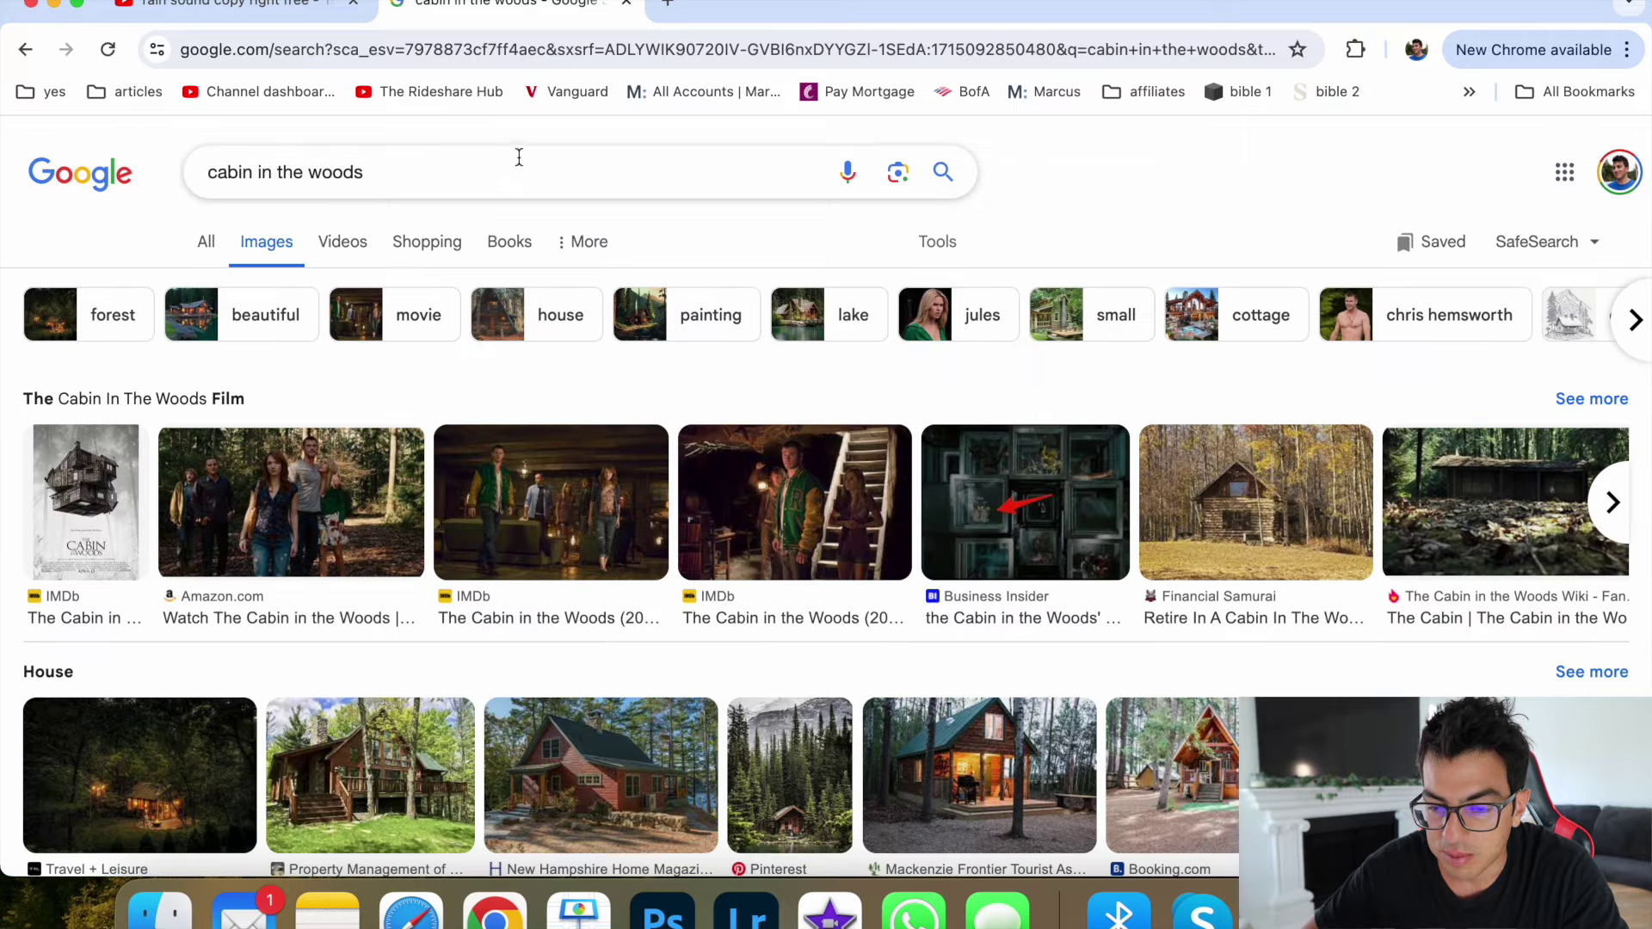
Step: Refine the image search to 'cabin in the woods animated rain'
{"action": "left_click", "coordinate": [545, 169]}
{"action": "type", "text": "animated"}
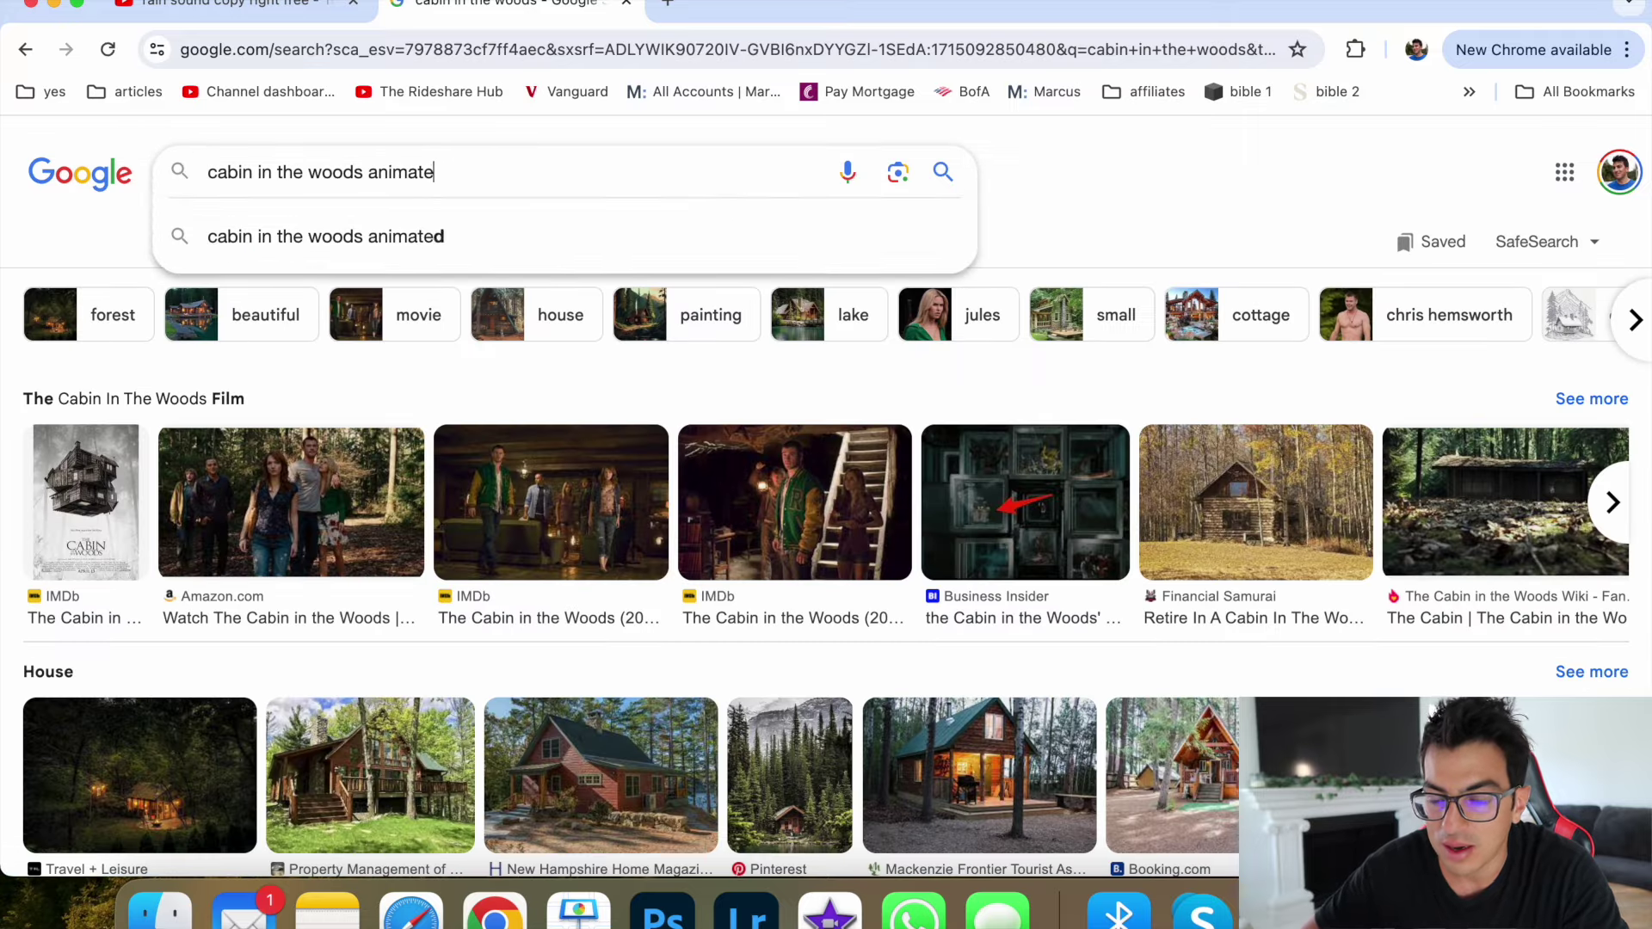
{"action": "key", "text": "Return"}
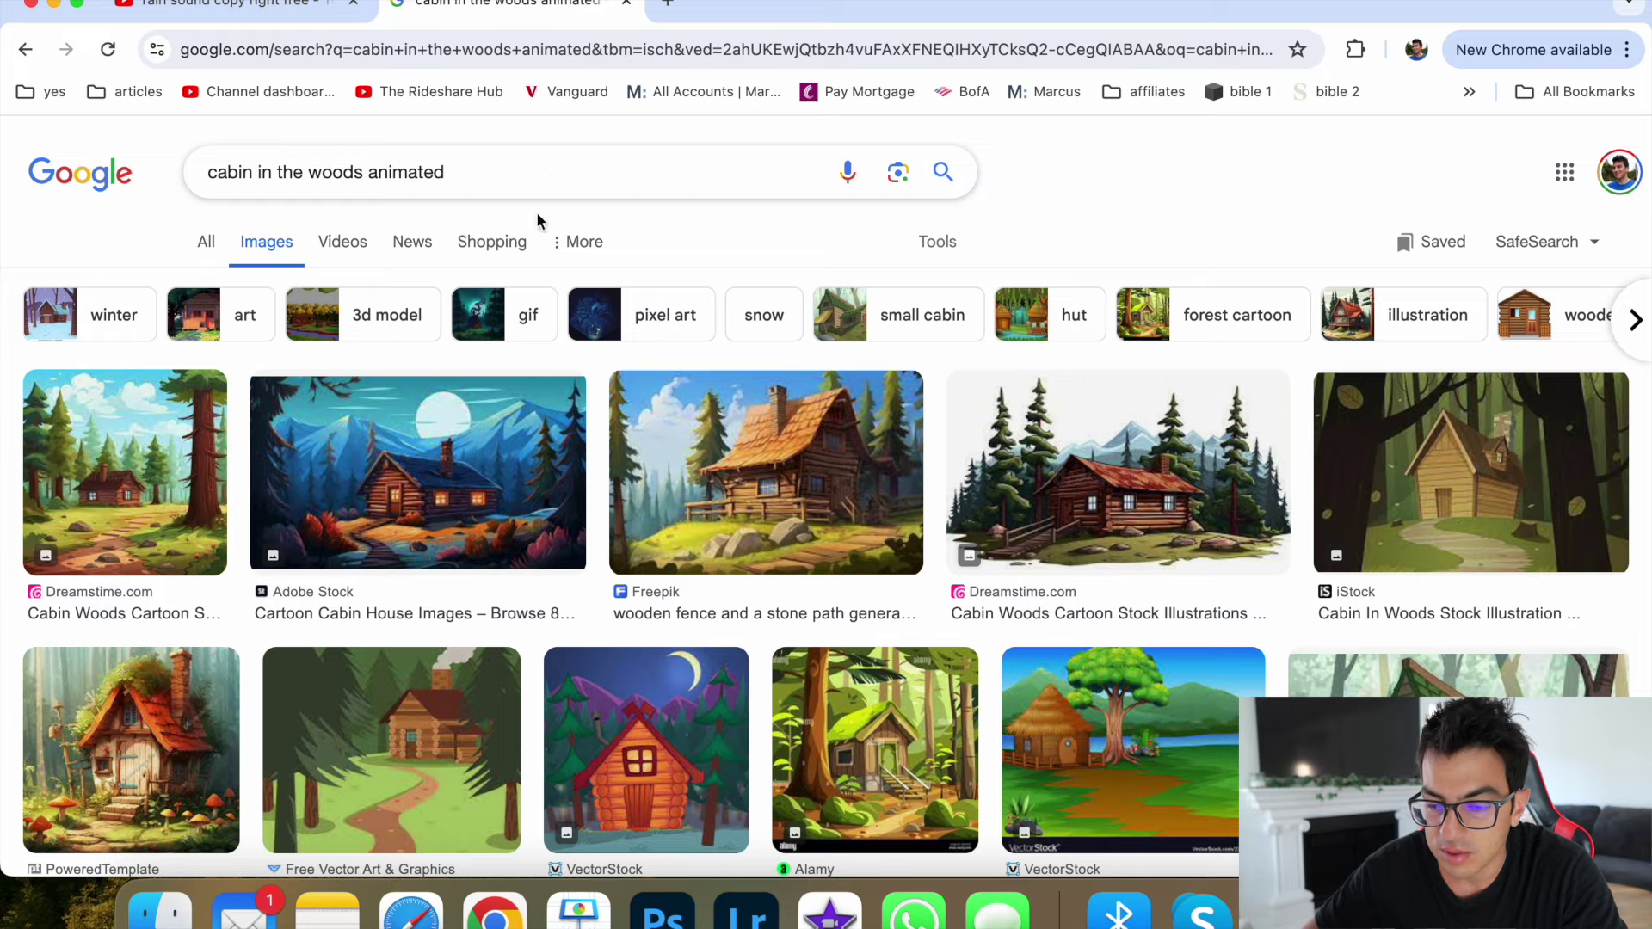
{"action": "left_click", "coordinate": [543, 175]}
{"action": "type", "text": "rain"}
{"action": "key", "text": "Return"}
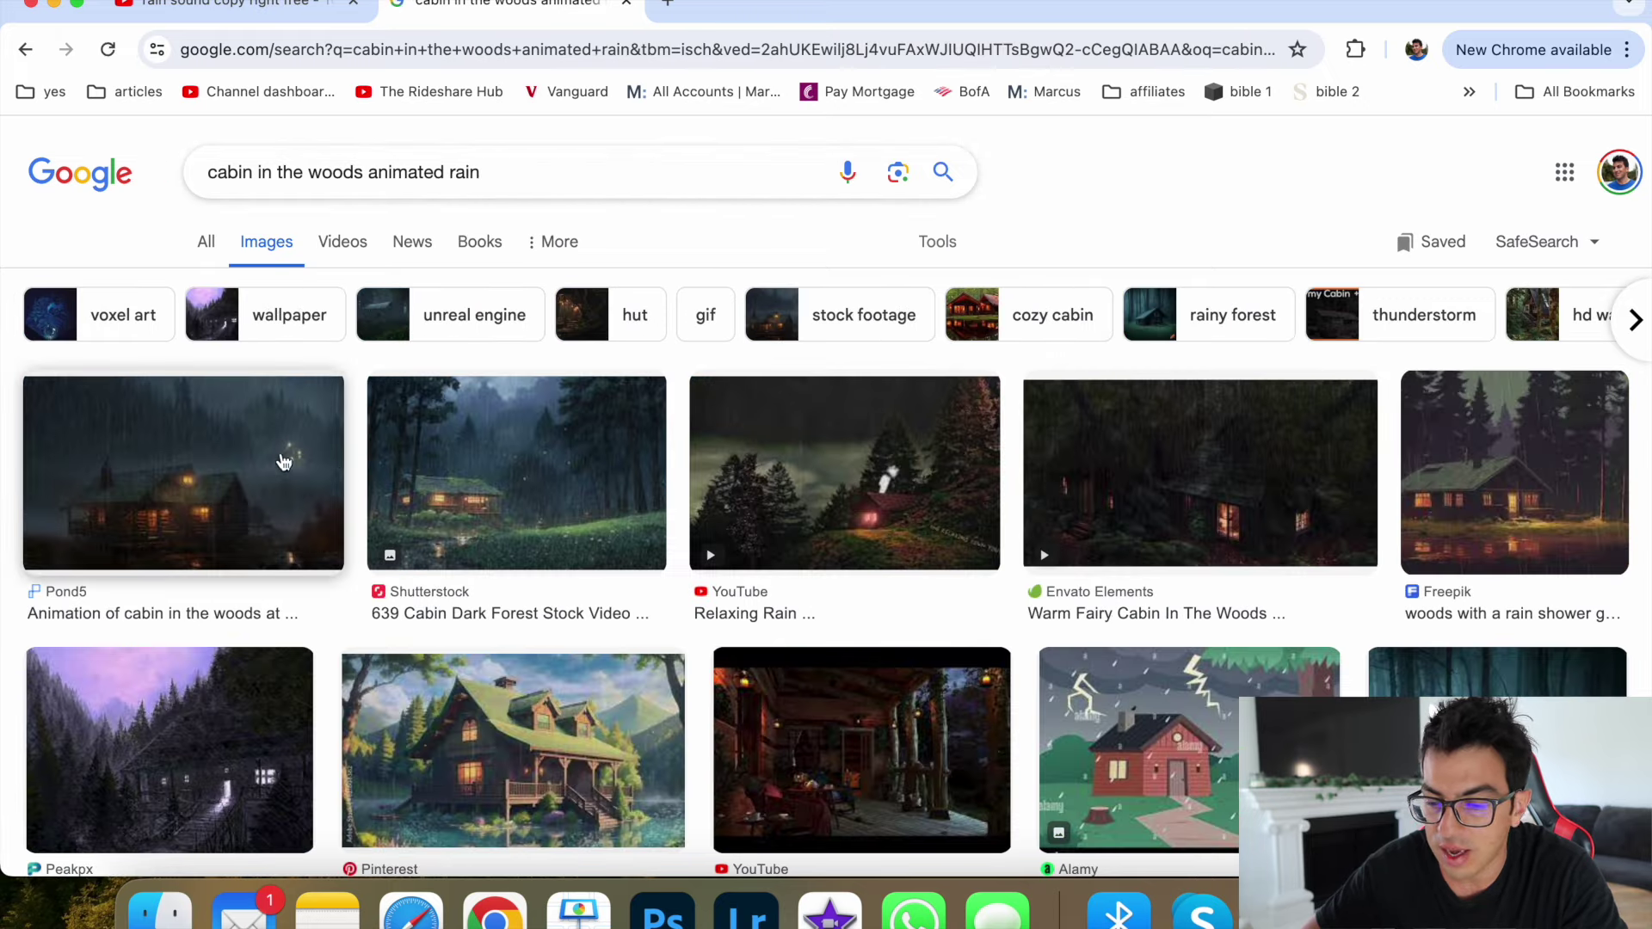
Step: Preview the Shutterstock and OpenArt rainy cabin images, then return to the YouTube tab
{"action": "left_click", "coordinate": [565, 441]}
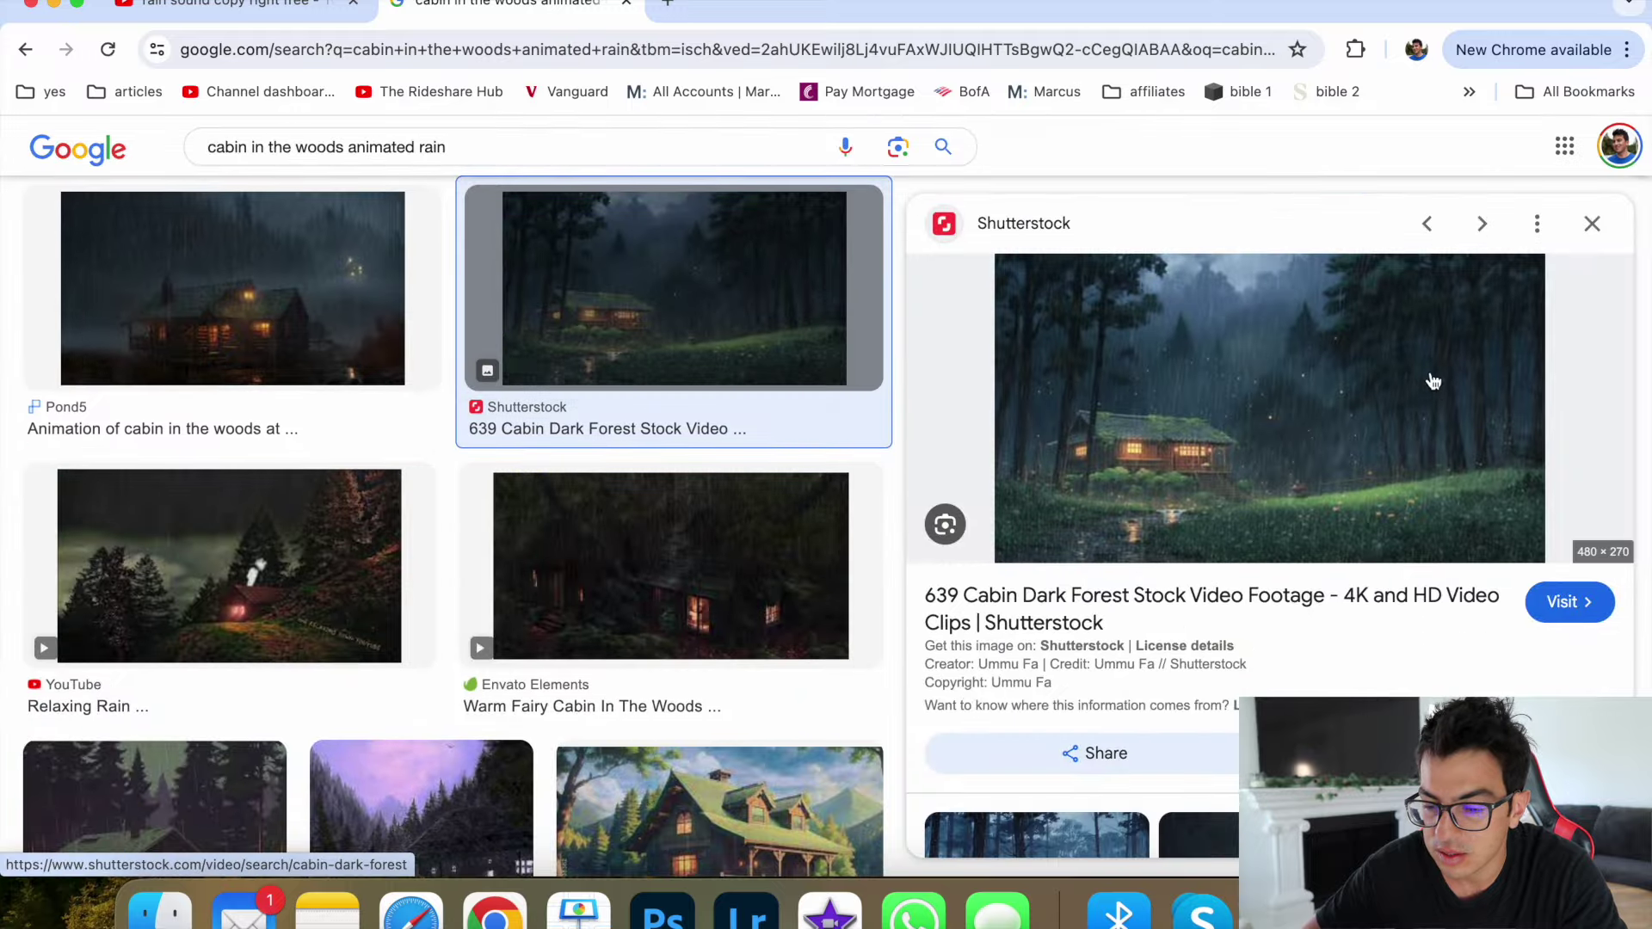
{"action": "key", "text": "Escape"}
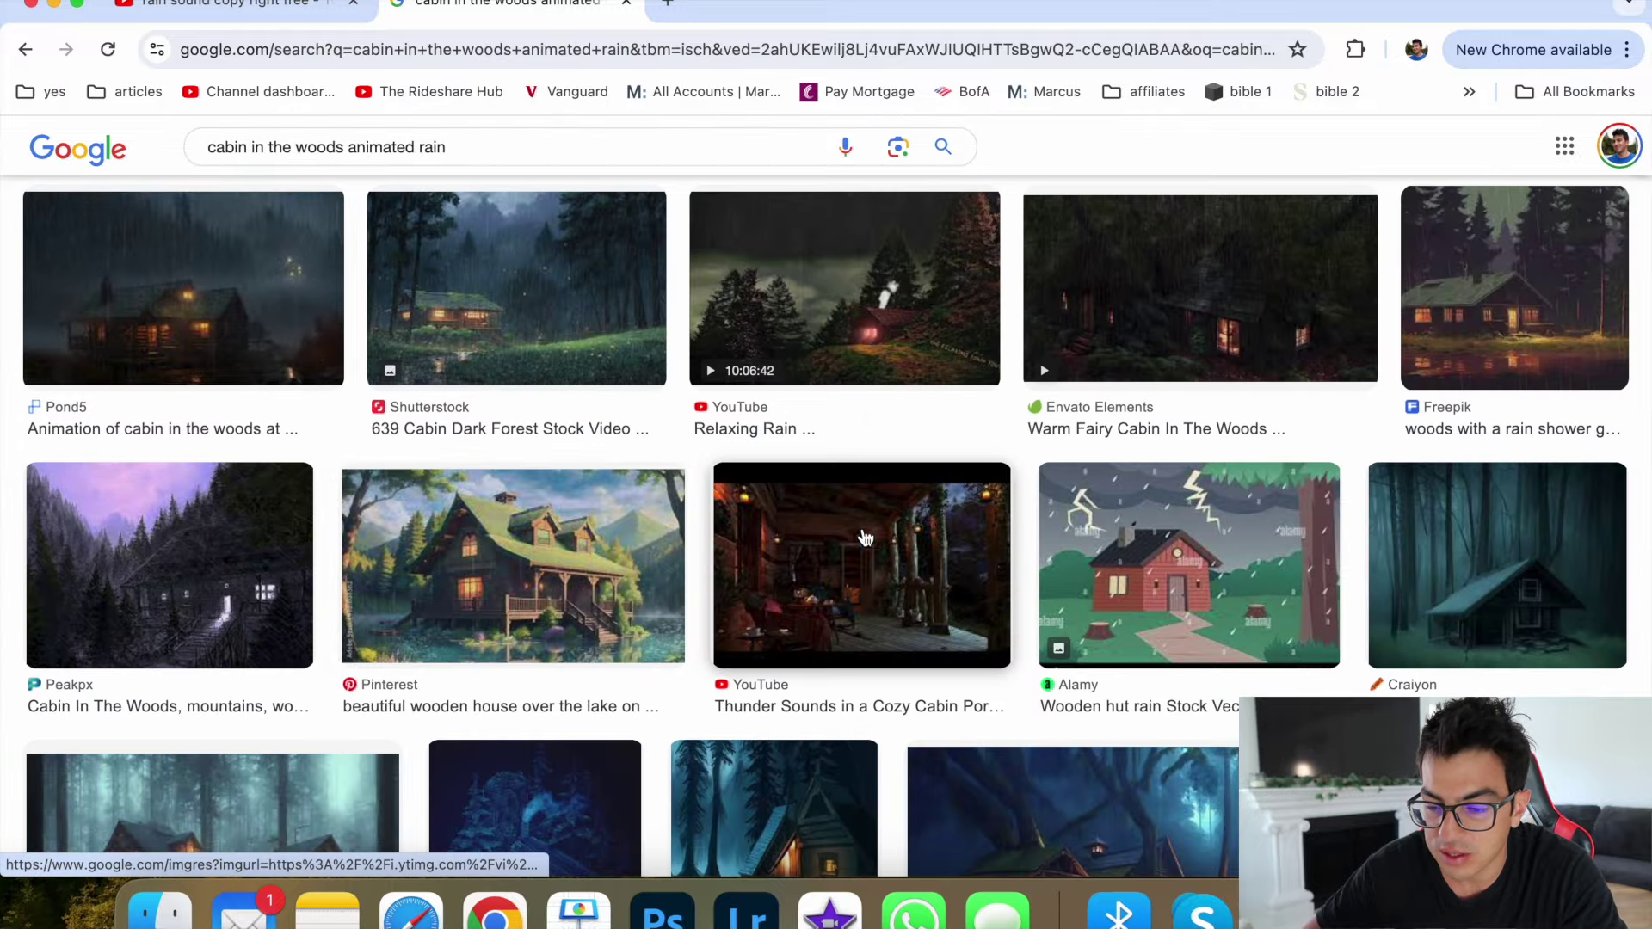
{"action": "scroll", "coordinate": [910, 605], "scroll_direction": "down", "scroll_amount": 2}
{"action": "left_click", "coordinate": [310, 618]}
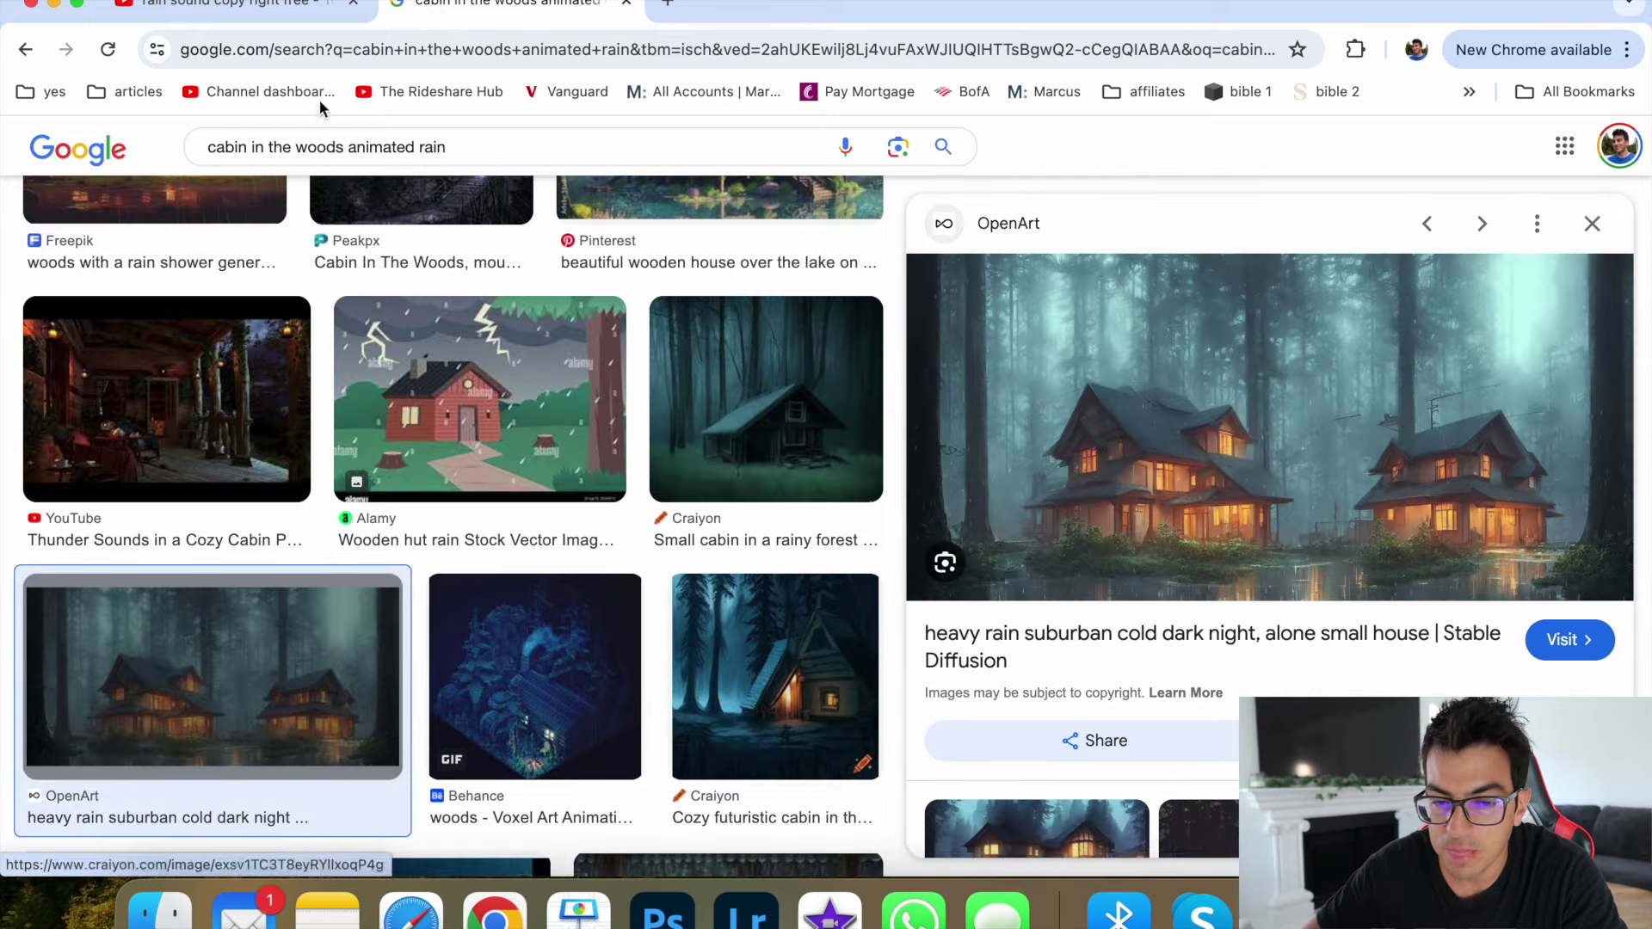
{"action": "left_click", "coordinate": [226, 4]}
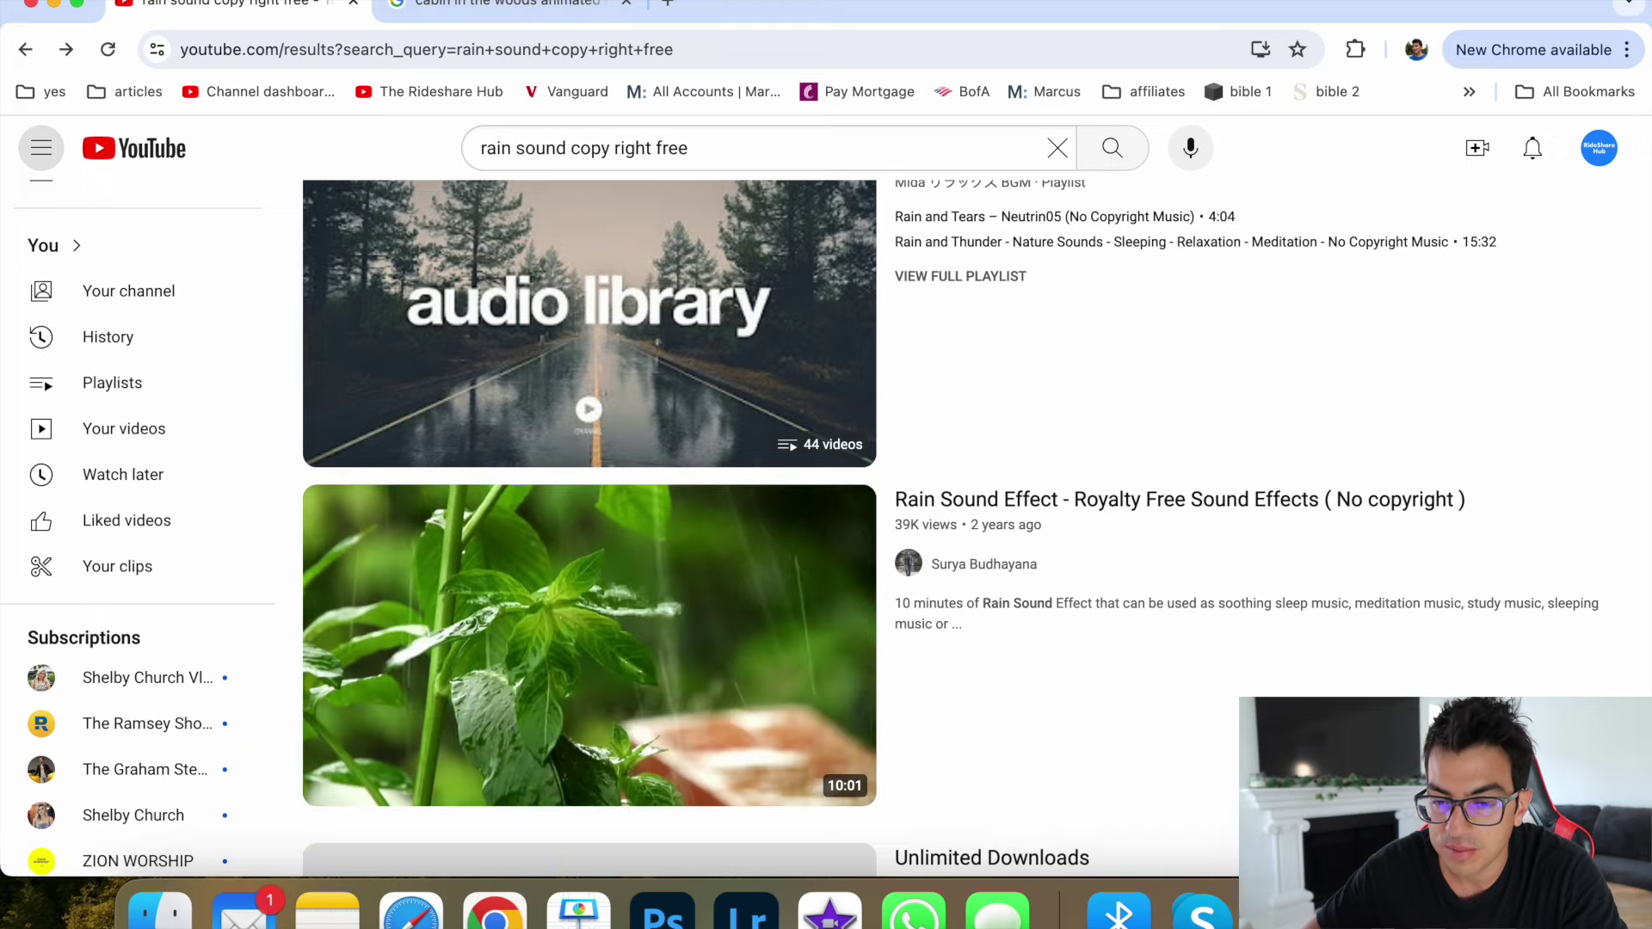
Step: Back on YouTube, search for '10 hours sleep sounds' and review the live rain stream result
{"action": "left_click", "coordinate": [546, 6]}
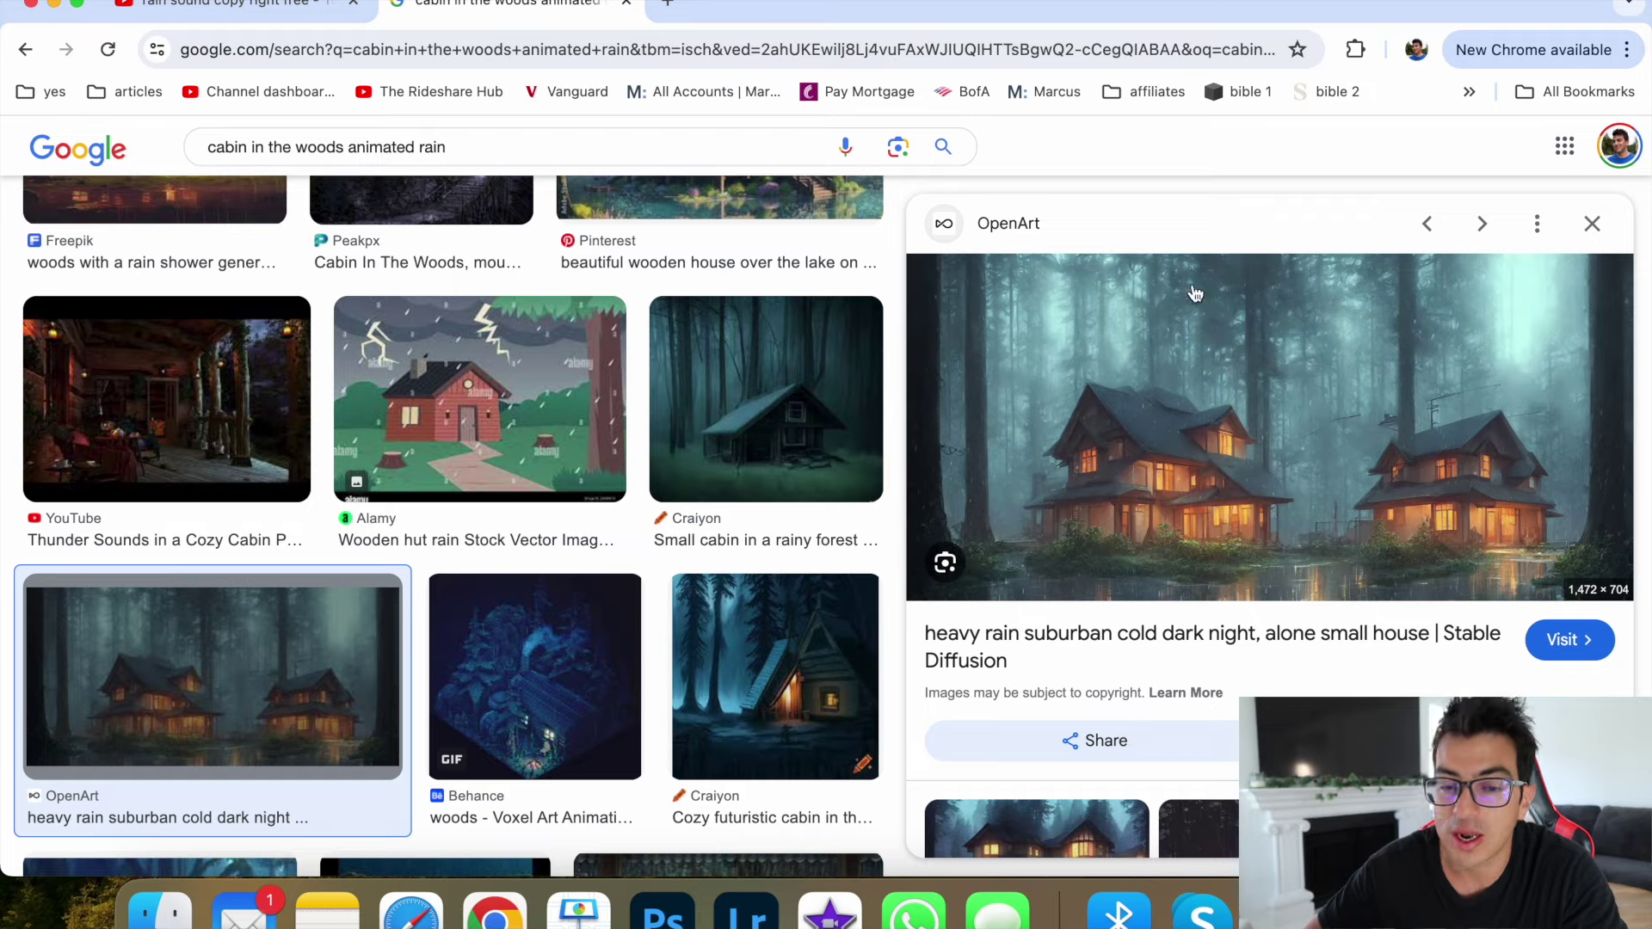
{"action": "left_click", "coordinate": [297, 5]}
{"action": "scroll", "coordinate": [391, 424], "scroll_direction": "up", "scroll_amount": 5}
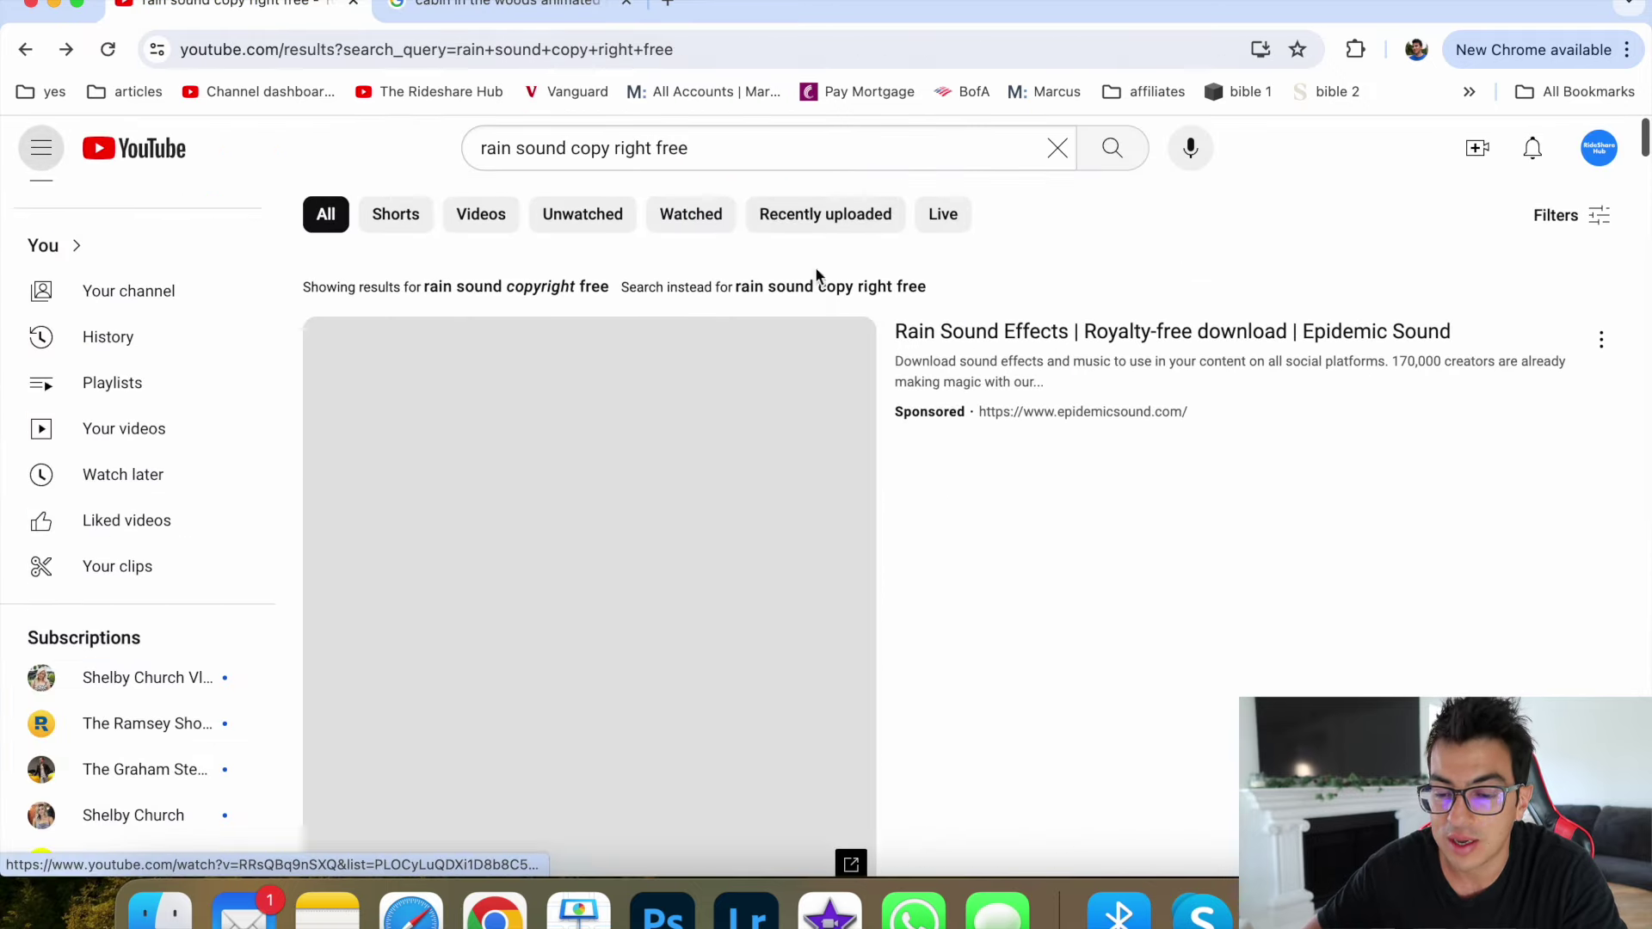
{"action": "scroll", "coordinate": [1144, 594], "scroll_direction": "down", "scroll_amount": 10}
{"action": "scroll", "coordinate": [1144, 610], "scroll_direction": "down", "scroll_amount": 5}
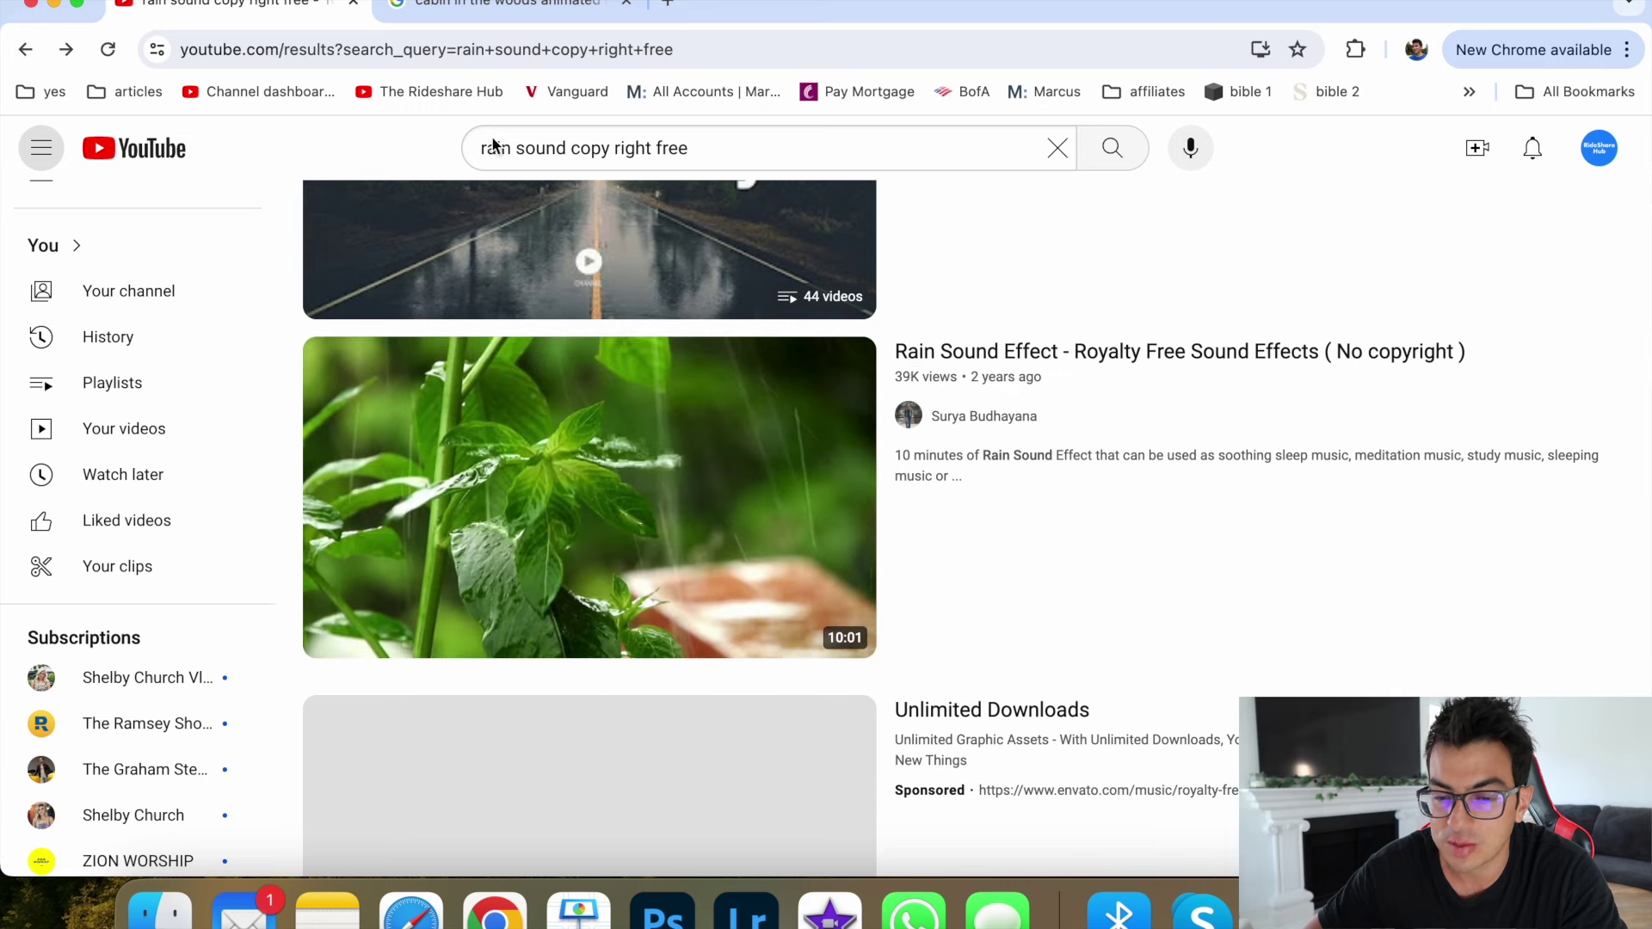
{"action": "double_click", "coordinate": [574, 147]}
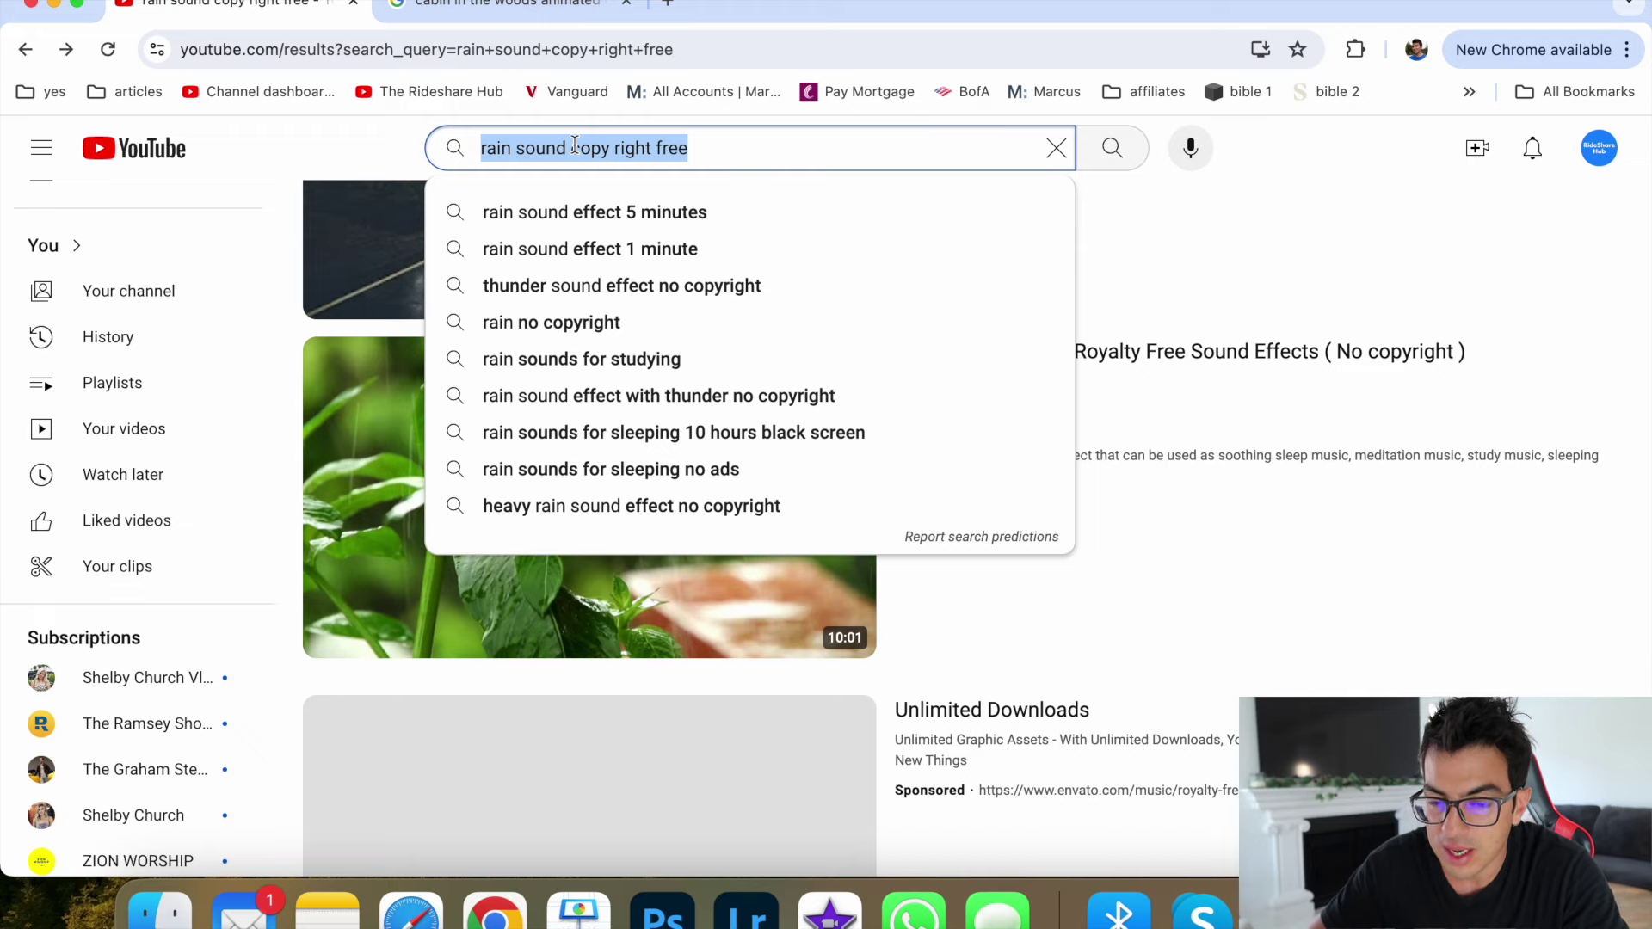
{"action": "type", "text": "10 hours sleep soun"}
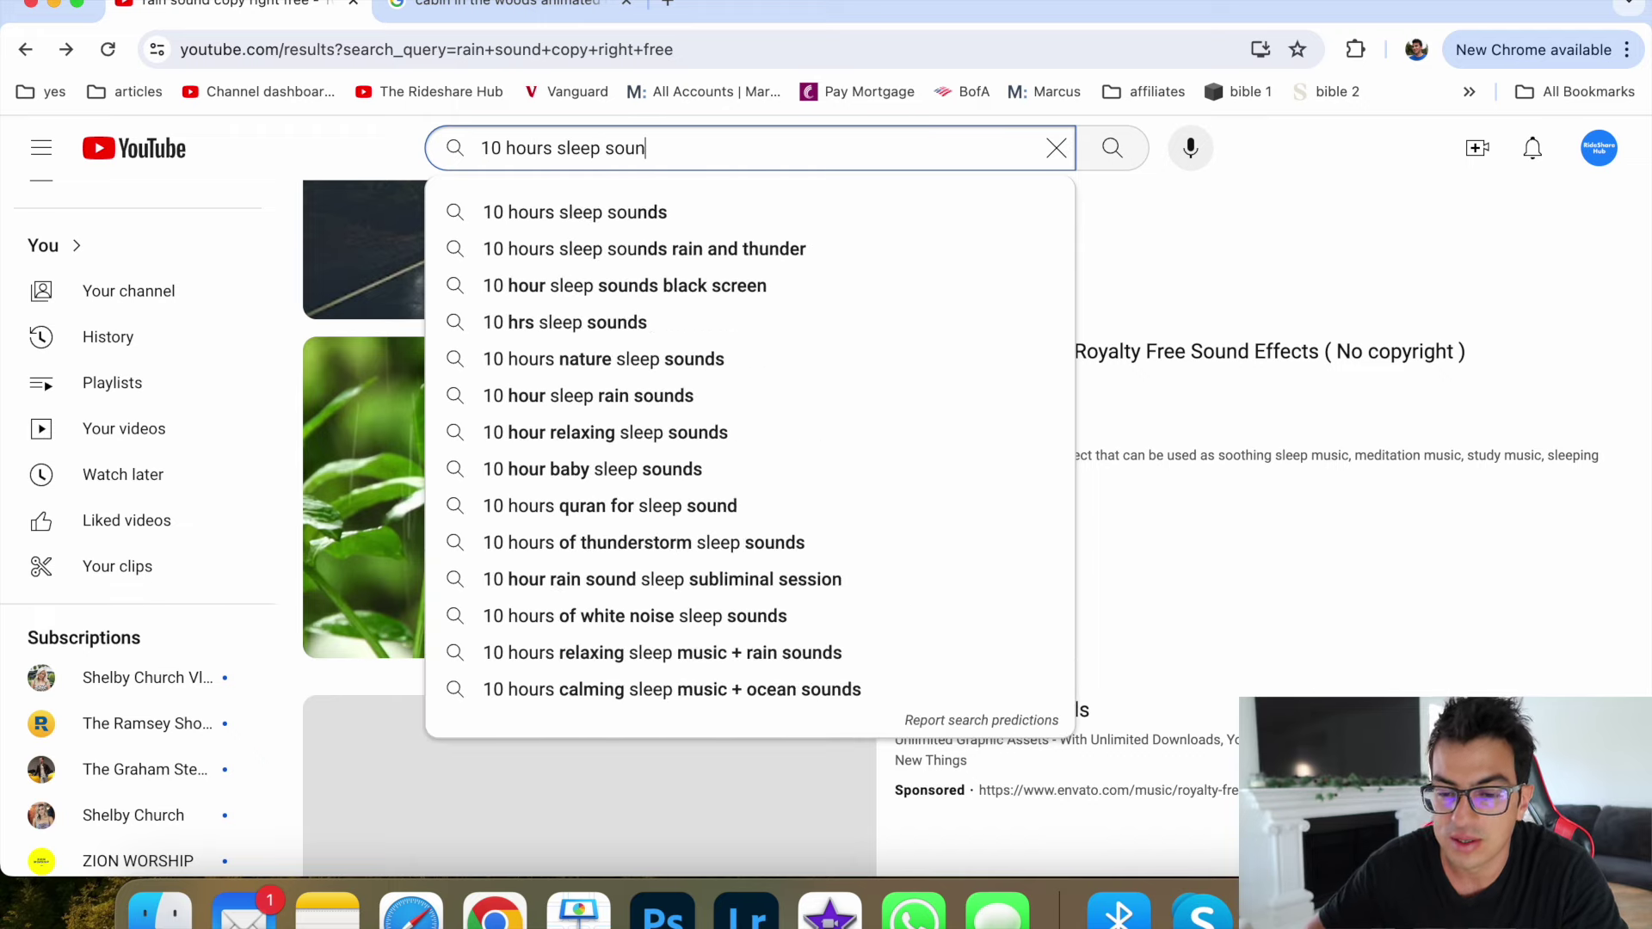
{"action": "type", "text": "ds"}
{"action": "key", "text": "Return"}
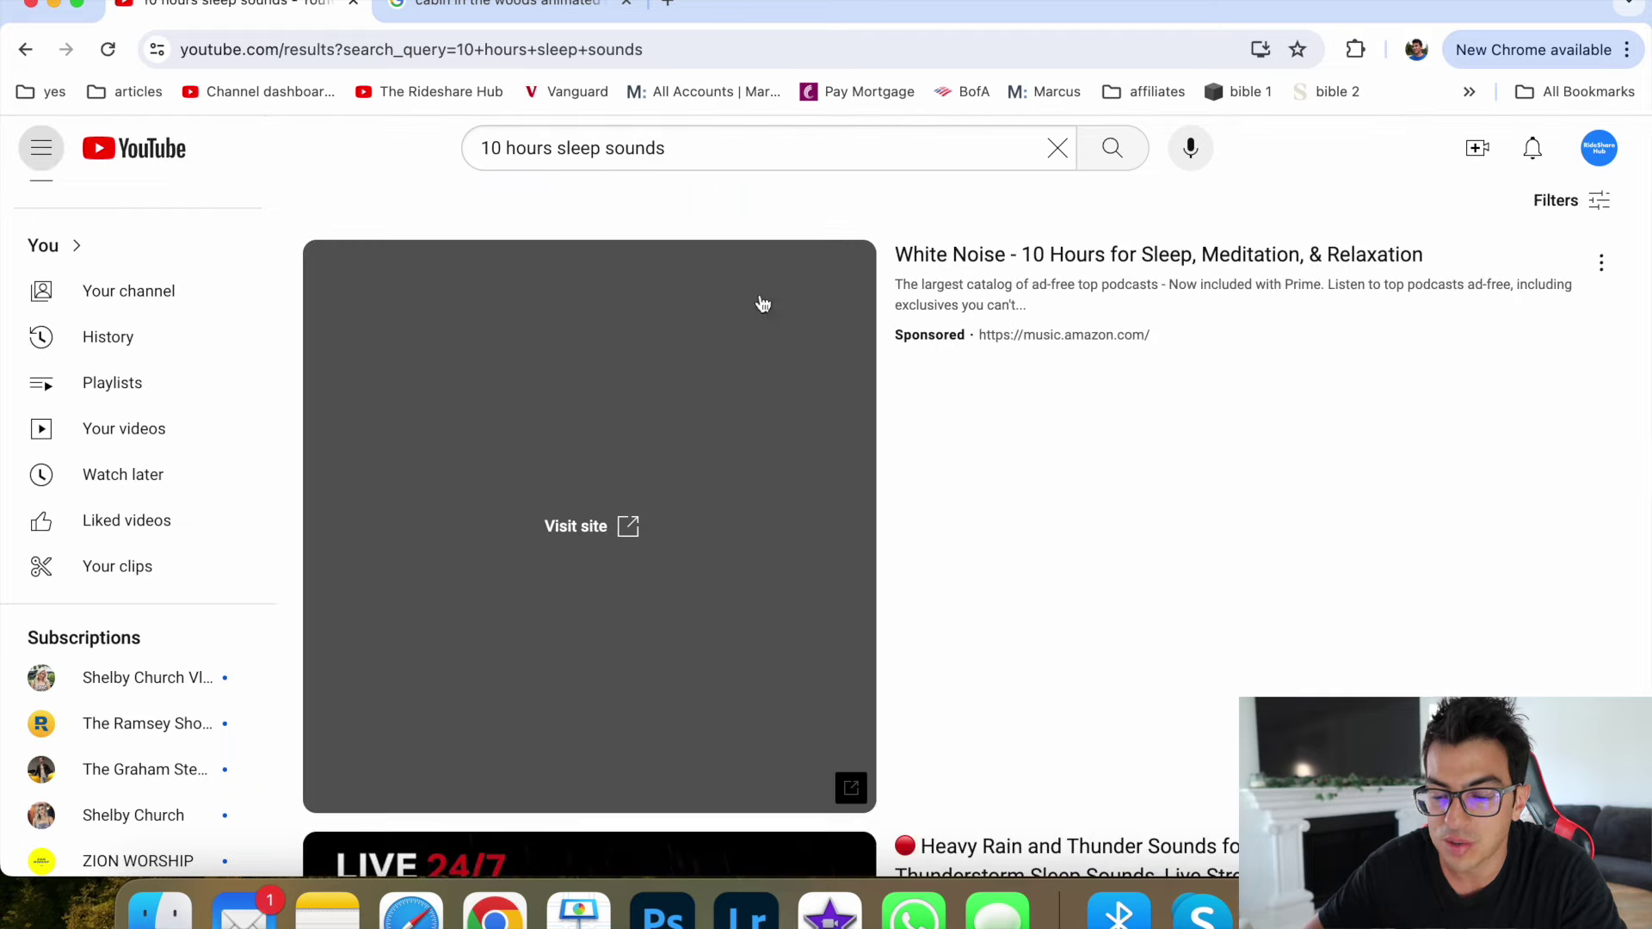
{"action": "scroll", "coordinate": [1036, 463], "scroll_direction": "down", "scroll_amount": 3}
{"action": "scroll", "coordinate": [1042, 473], "scroll_direction": "down", "scroll_amount": 2}
{"action": "scroll", "coordinate": [1040, 472], "scroll_direction": "down", "scroll_amount": 1}
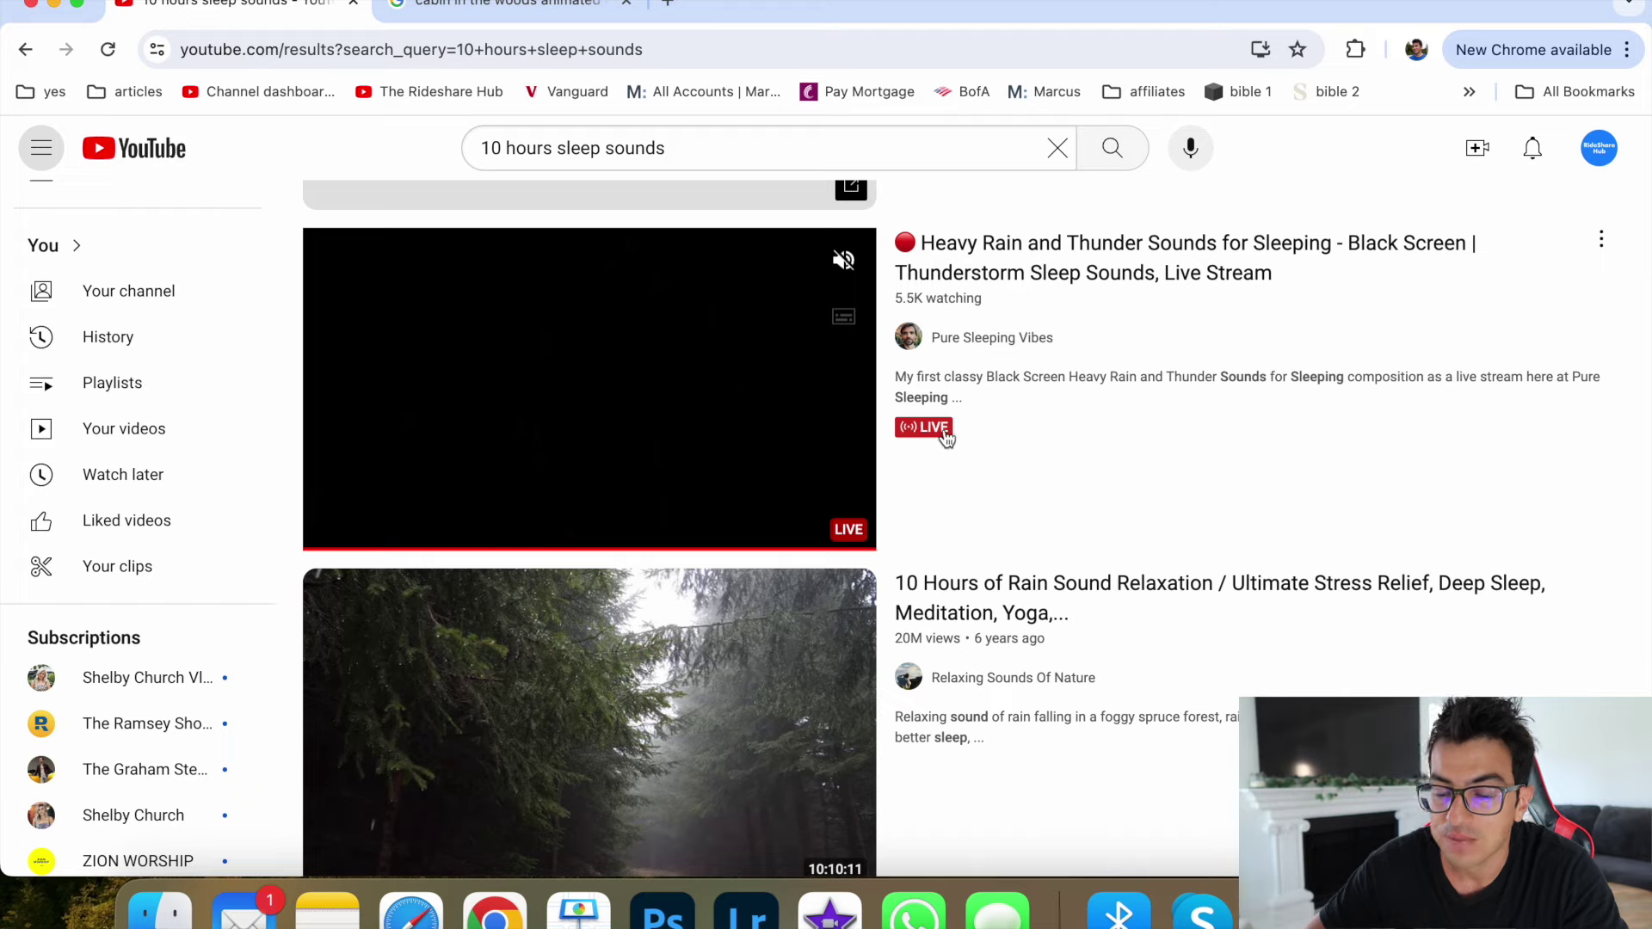
{"action": "scroll", "coordinate": [994, 490], "scroll_direction": "down", "scroll_amount": 1}
{"action": "scroll", "coordinate": [964, 565], "scroll_direction": "down", "scroll_amount": 2}
{"action": "scroll", "coordinate": [963, 565], "scroll_direction": "up", "scroll_amount": 5}
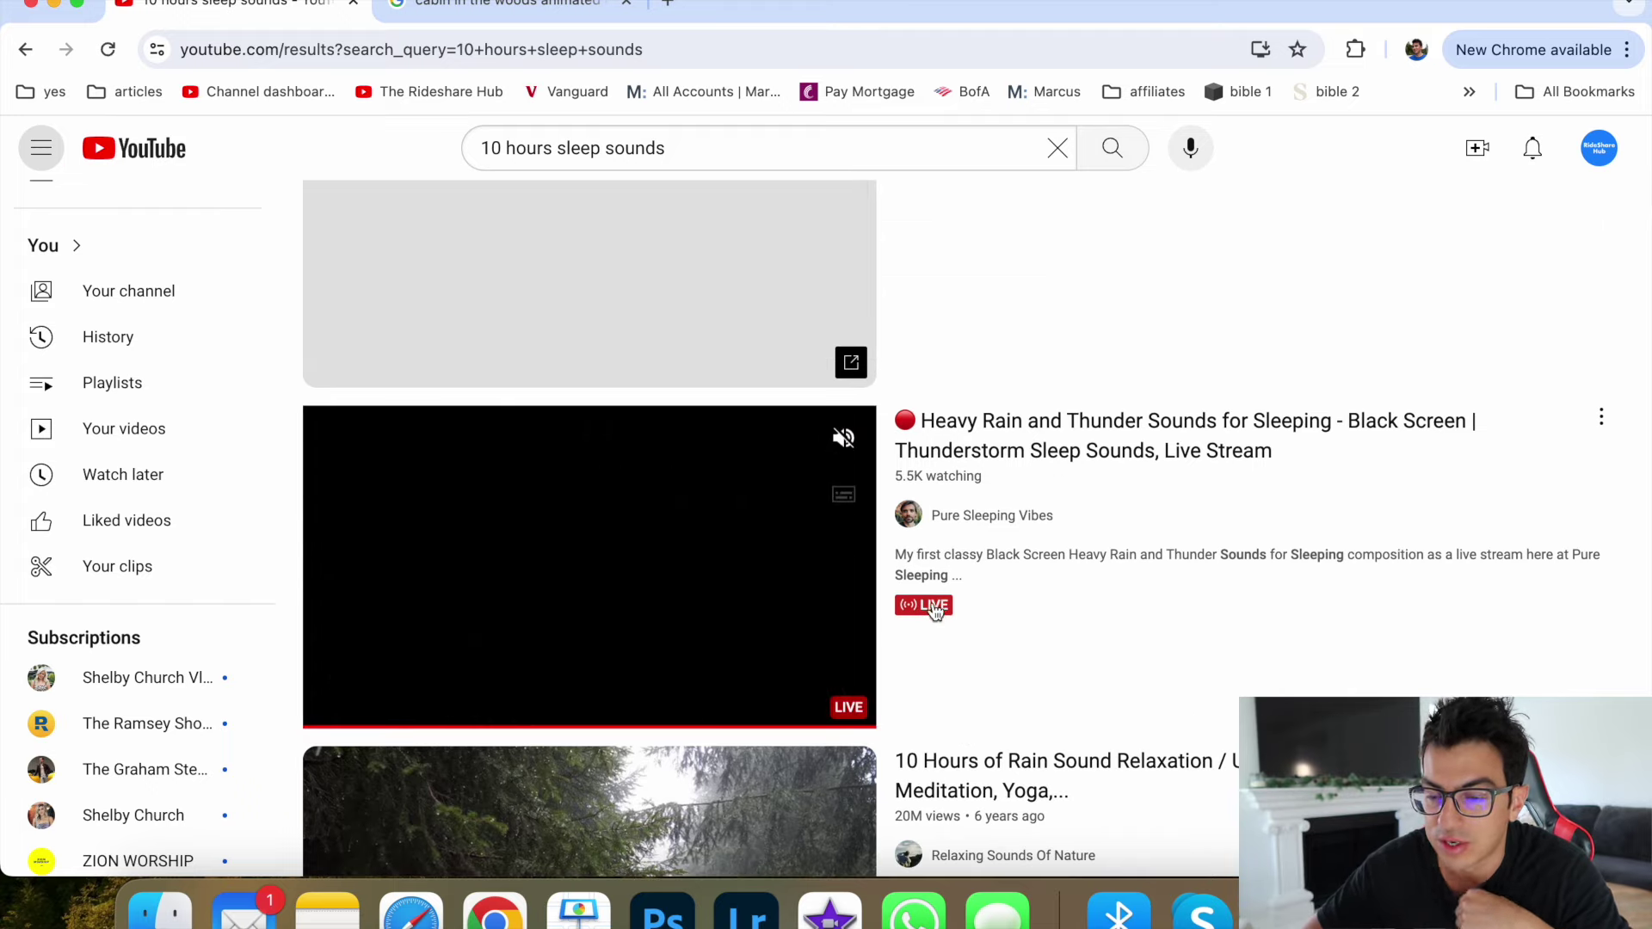
{"action": "left_click", "coordinate": [636, 52]}
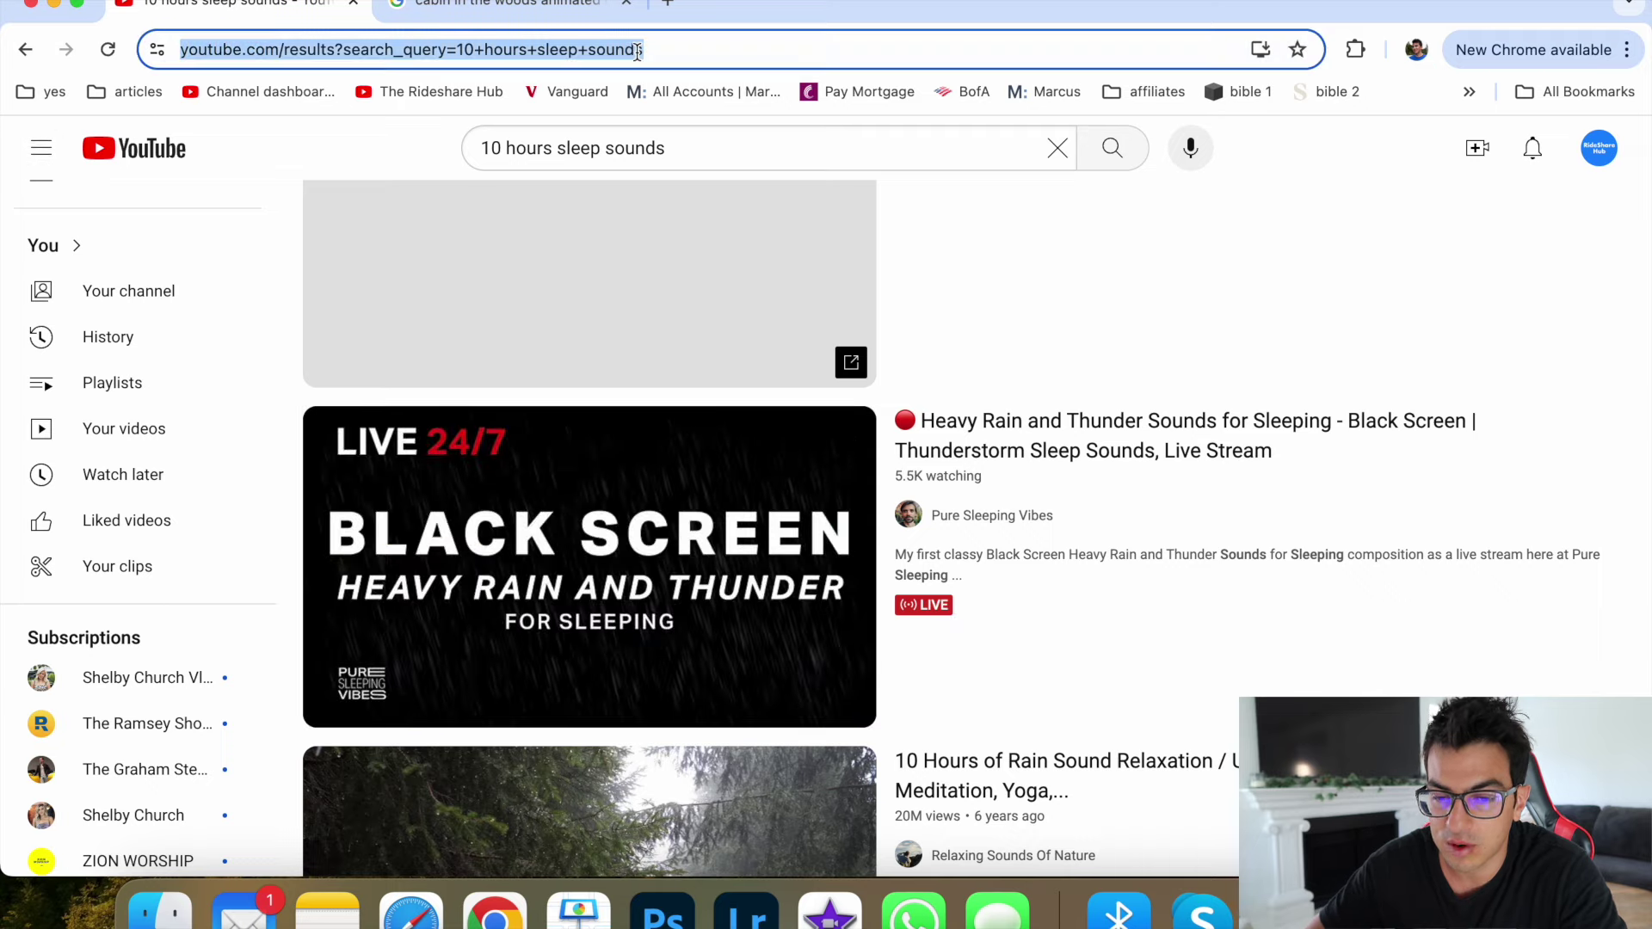
{"action": "type", "text": "obs"}
Step: Google 'obs', visit the official OBS Studio homepage, then return to the results
{"action": "key", "text": "Return"}
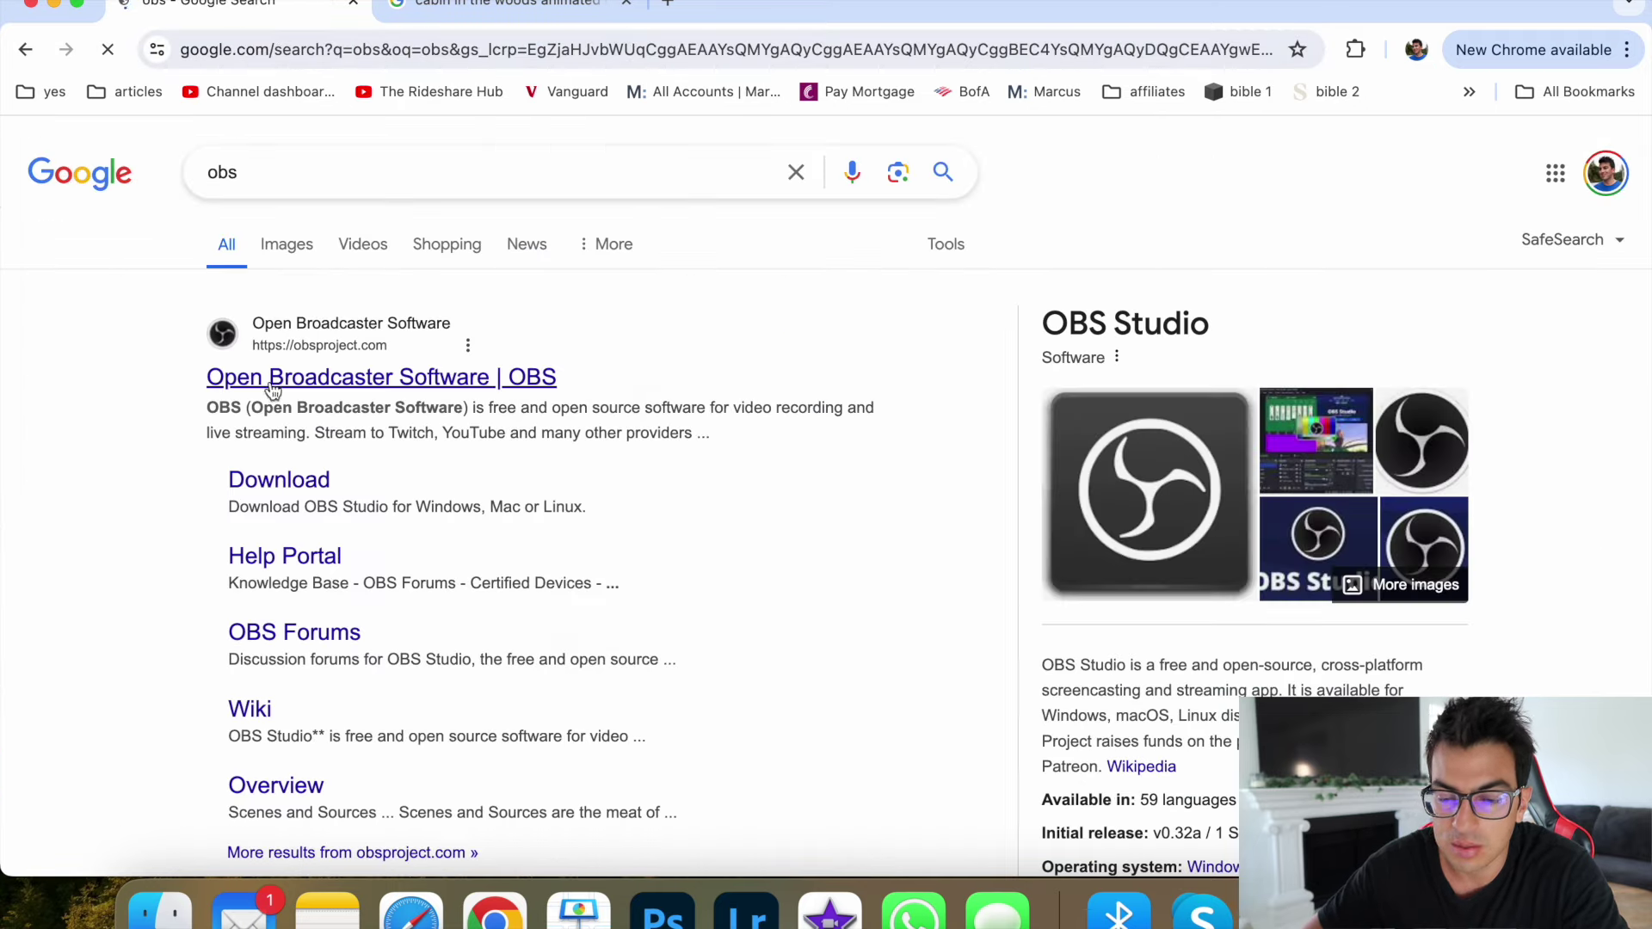
{"action": "left_click", "coordinate": [282, 379]}
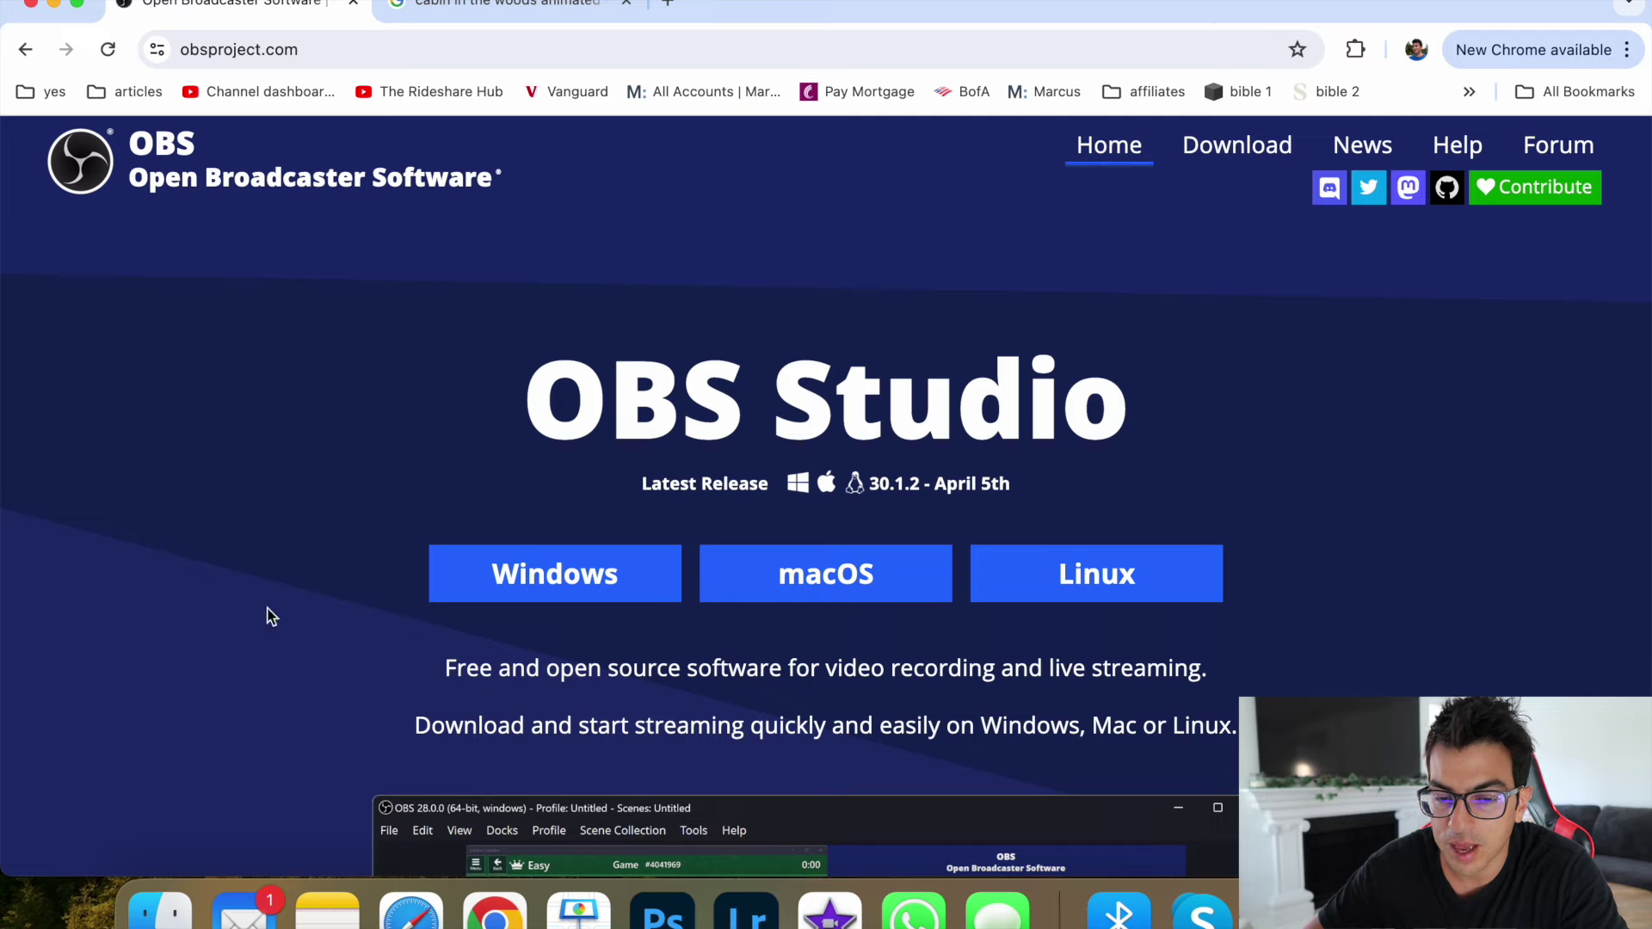
{"action": "scroll", "coordinate": [1149, 434], "scroll_direction": "down", "scroll_amount": 3}
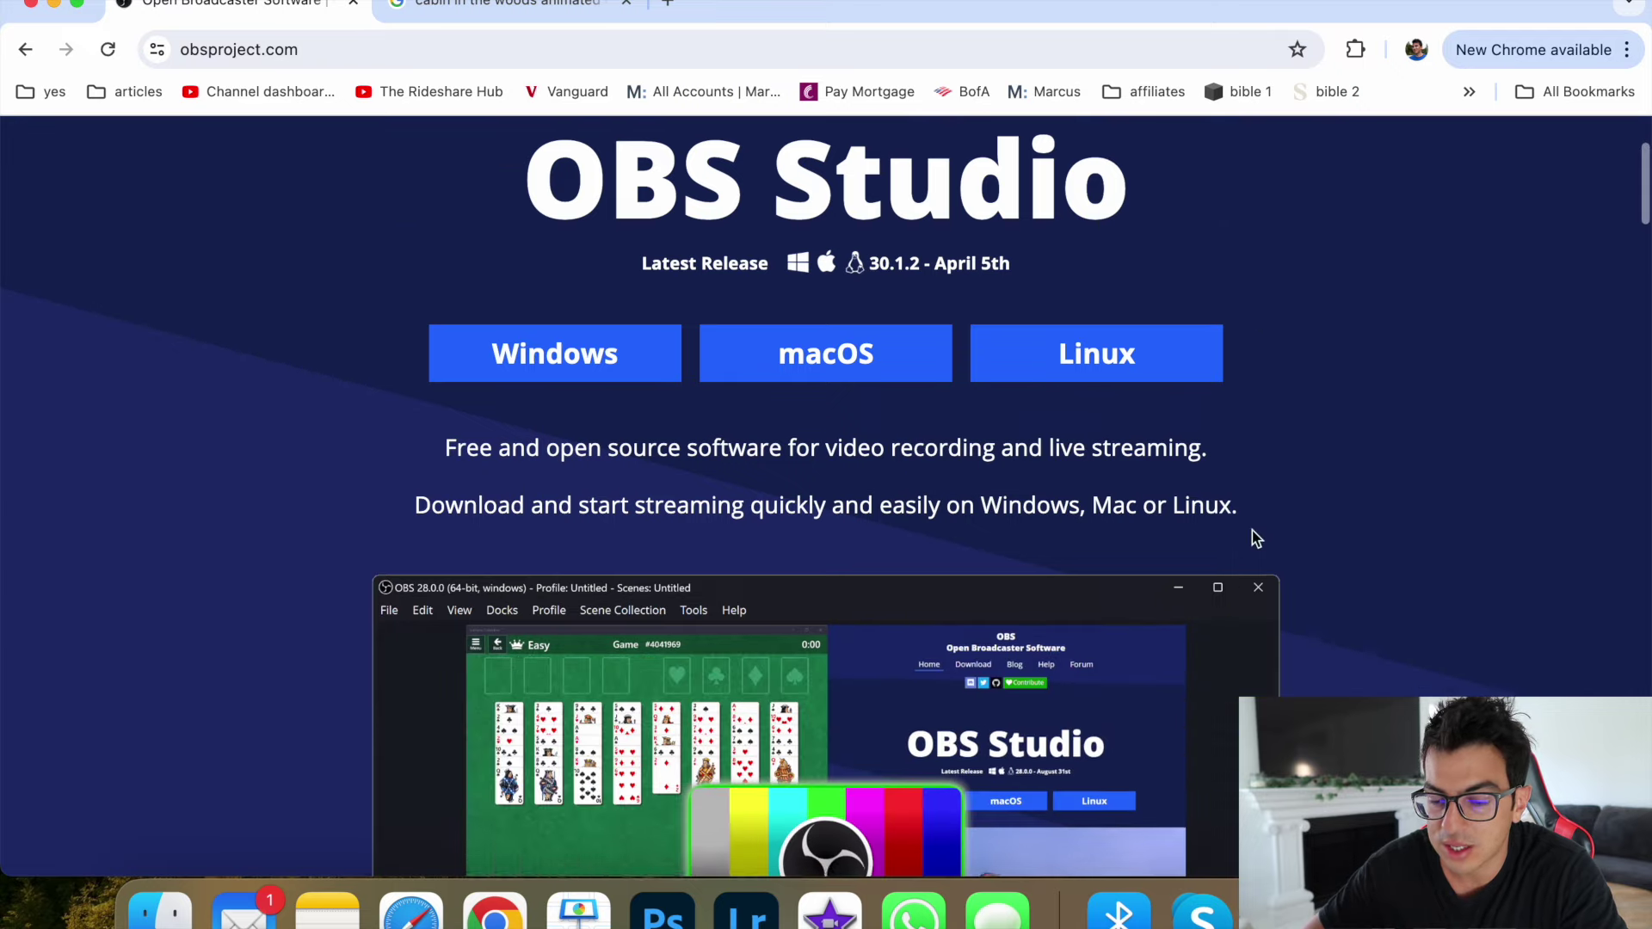
{"action": "scroll", "coordinate": [1252, 531], "scroll_direction": "down", "scroll_amount": 3}
{"action": "scroll", "coordinate": [360, 751], "scroll_direction": "down", "scroll_amount": 3}
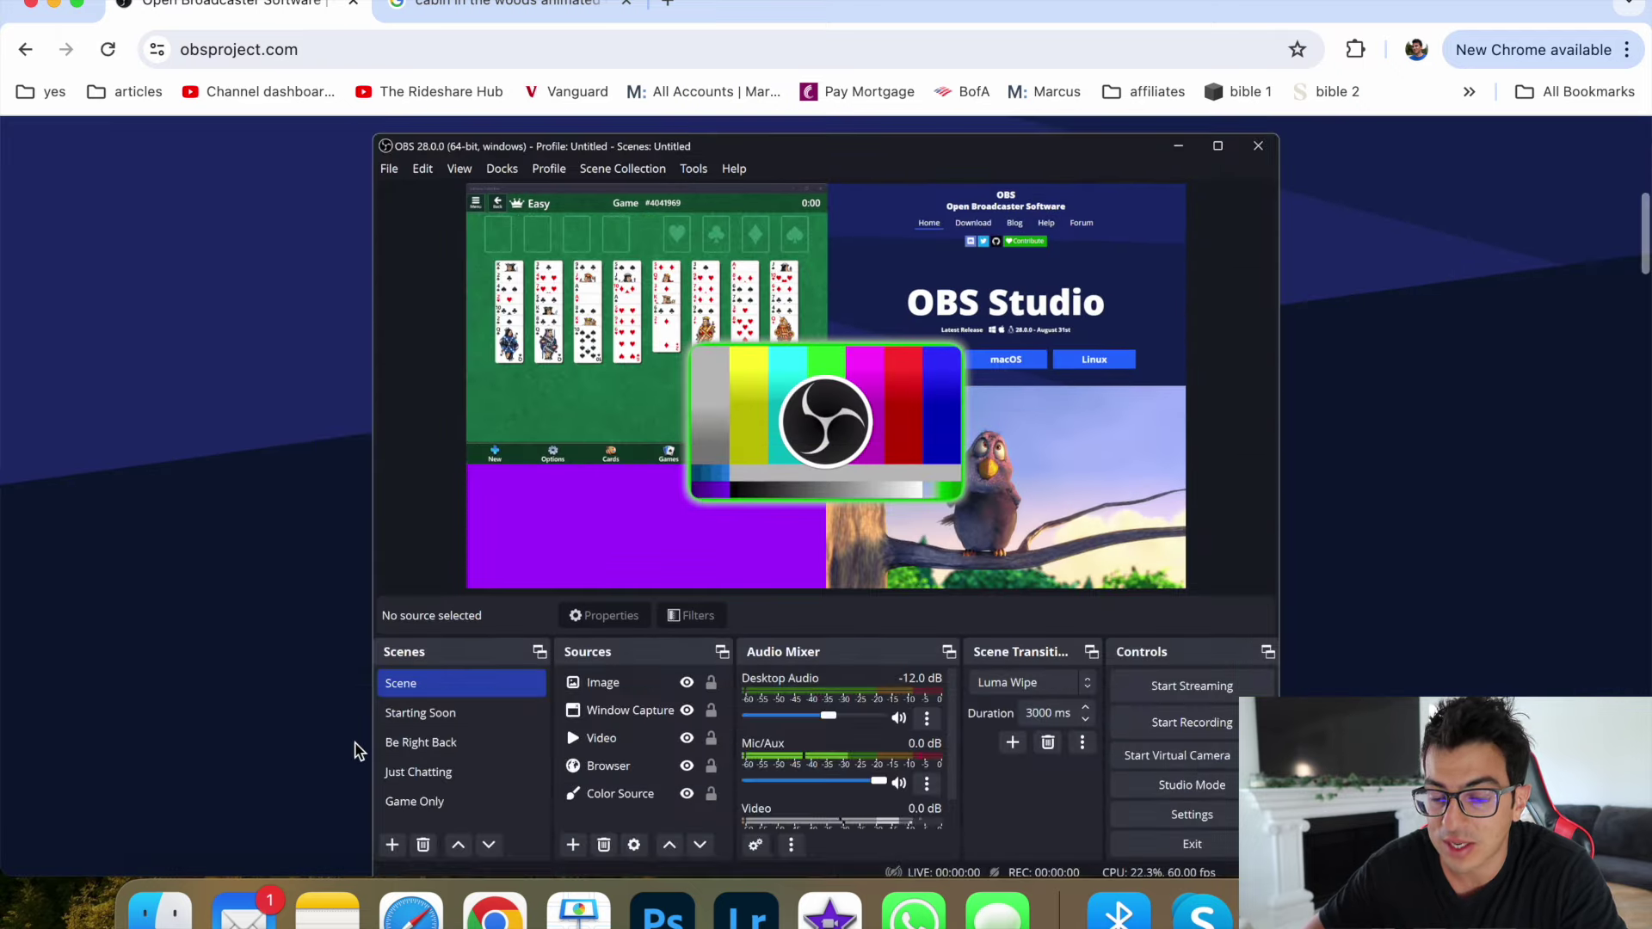
{"action": "scroll", "coordinate": [359, 751], "scroll_direction": "down", "scroll_amount": 2}
{"action": "scroll", "coordinate": [360, 751], "scroll_direction": "up", "scroll_amount": 5}
{"action": "scroll", "coordinate": [359, 751], "scroll_direction": "up", "scroll_amount": 2}
{"action": "scroll", "coordinate": [358, 751], "scroll_direction": "up", "scroll_amount": 2}
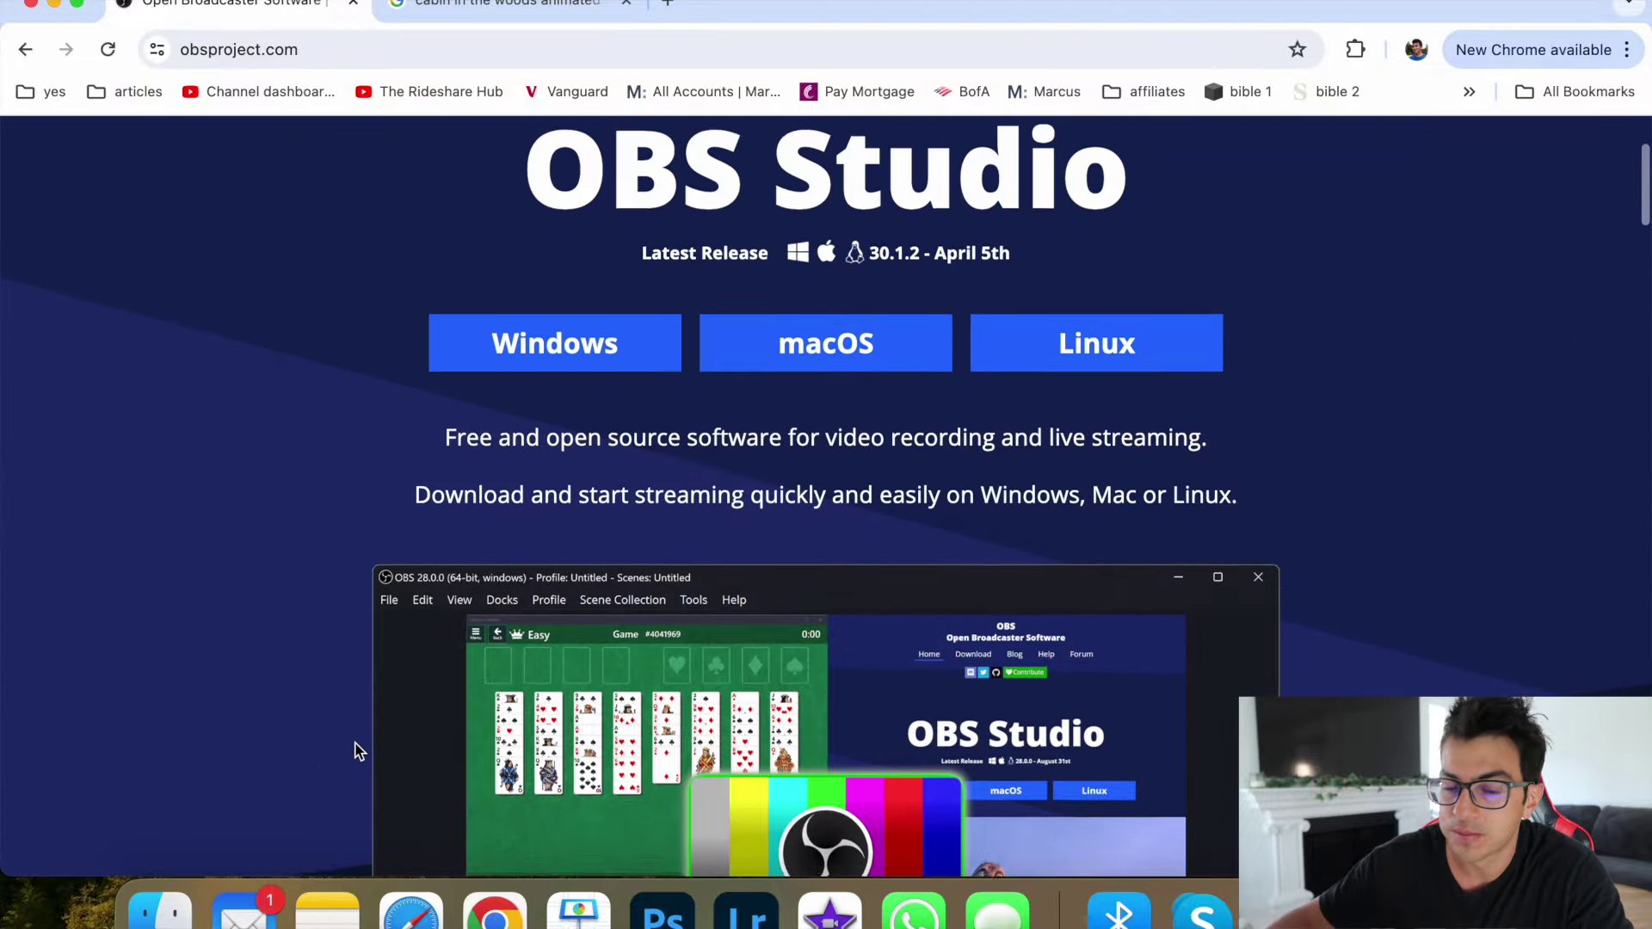
{"action": "scroll", "coordinate": [359, 751], "scroll_direction": "up", "scroll_amount": 2}
{"action": "scroll", "coordinate": [359, 751], "scroll_direction": "down", "scroll_amount": 2}
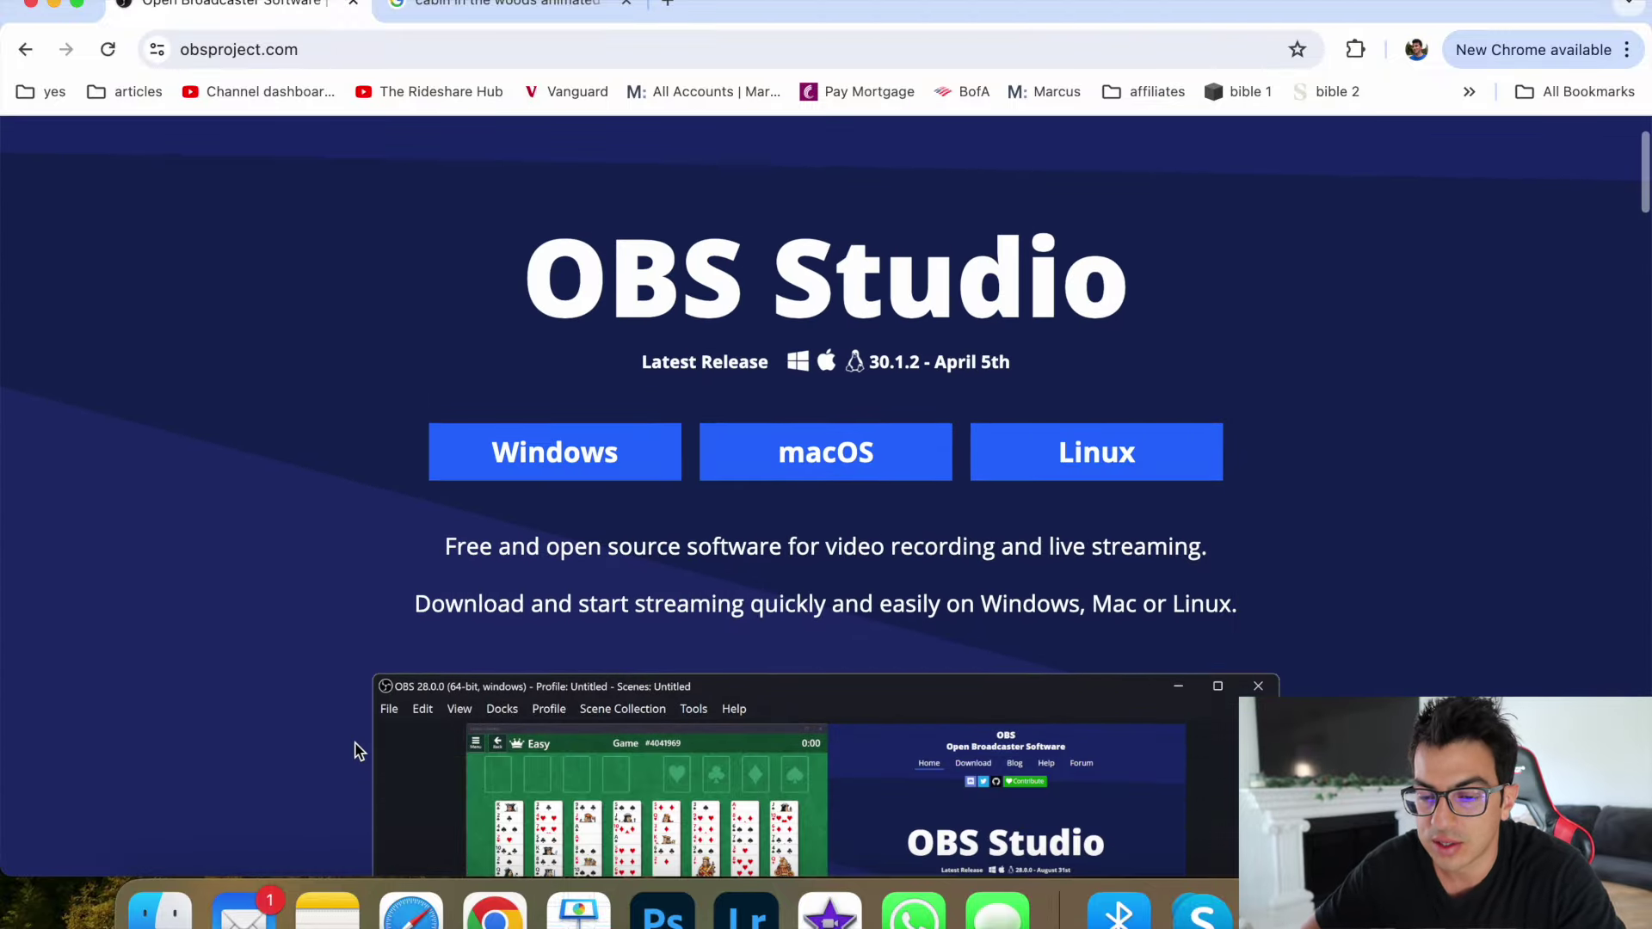
{"action": "key", "text": "alt+Left"}
Step: Hide the notes and load youtube.com in the cabin-in-the-woods tab
{"action": "left_click", "coordinate": [326, 910]}
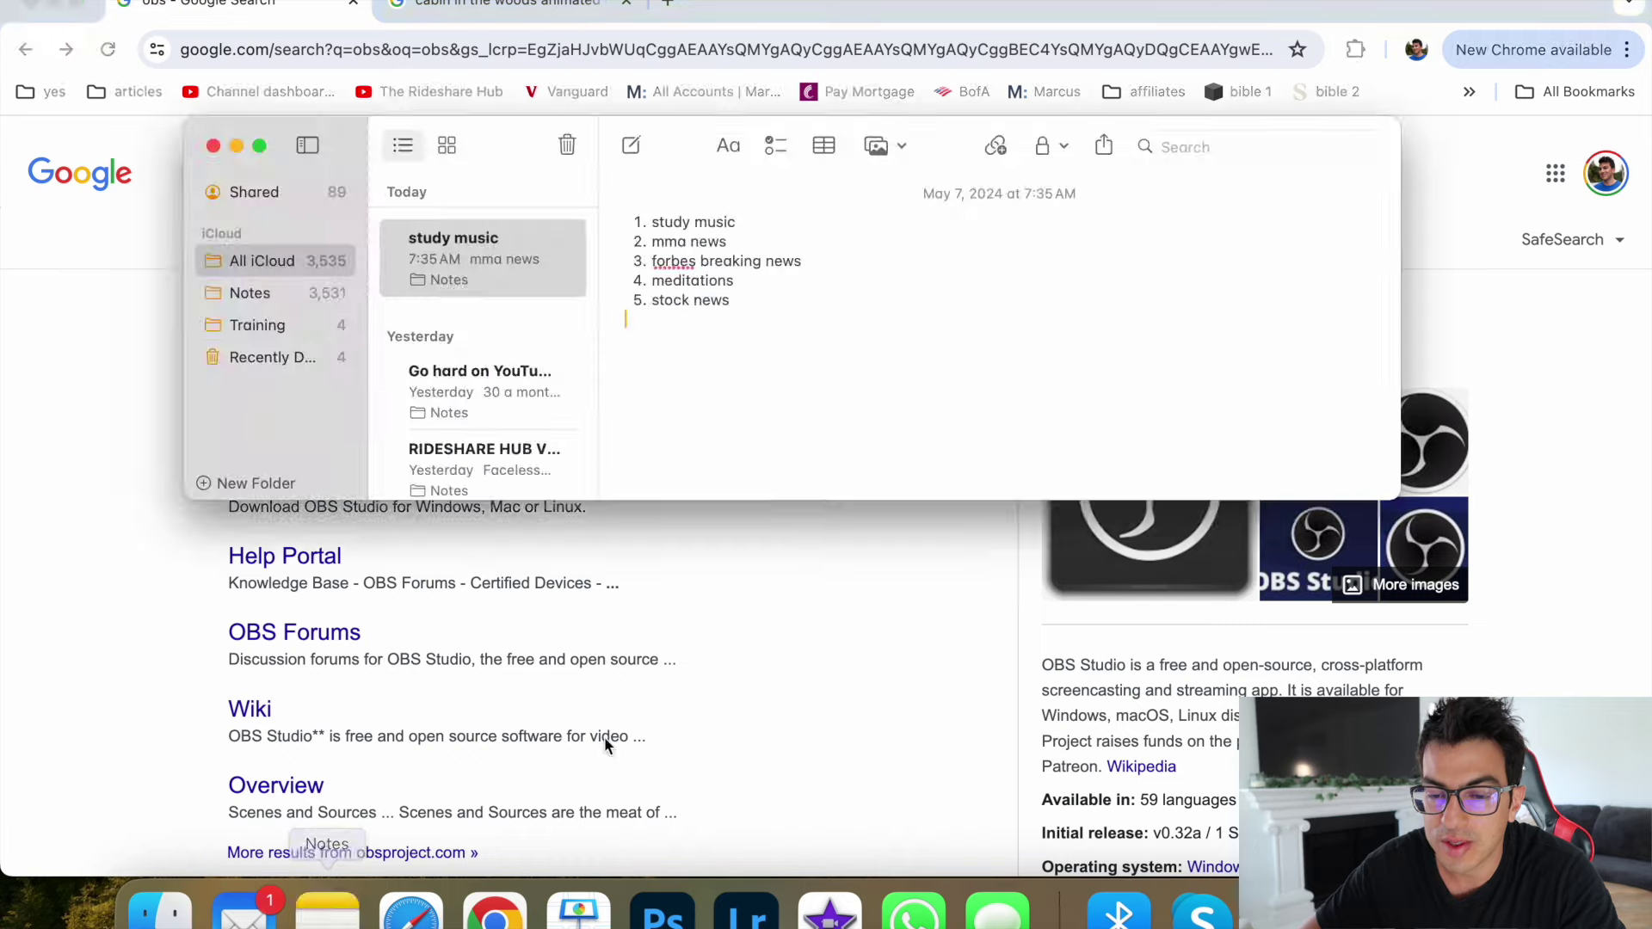
{"action": "key", "text": "super+Tab"}
{"action": "left_click", "coordinate": [514, 6]}
{"action": "left_click", "coordinate": [509, 50]}
{"action": "type", "text": "youtube.com"}
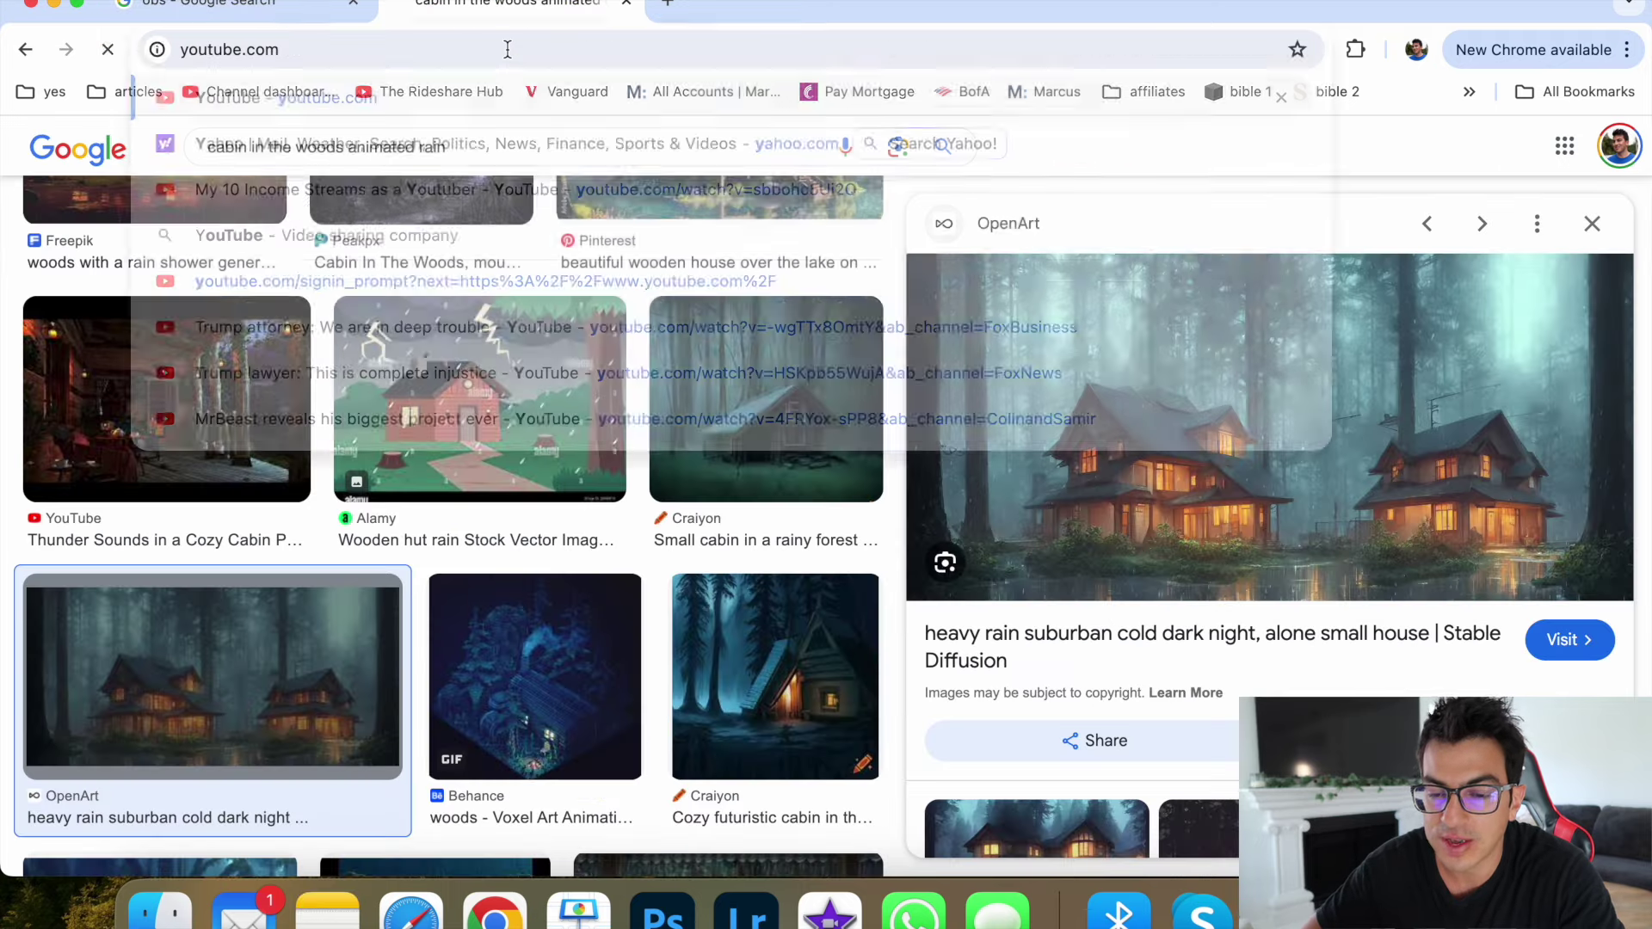
{"action": "key", "text": "Return"}
Step: Search YouTube for 'mma news' and scrub through the top Full Mount MMA video
{"action": "left_click", "coordinate": [653, 165]}
{"action": "type", "text": "mma"}
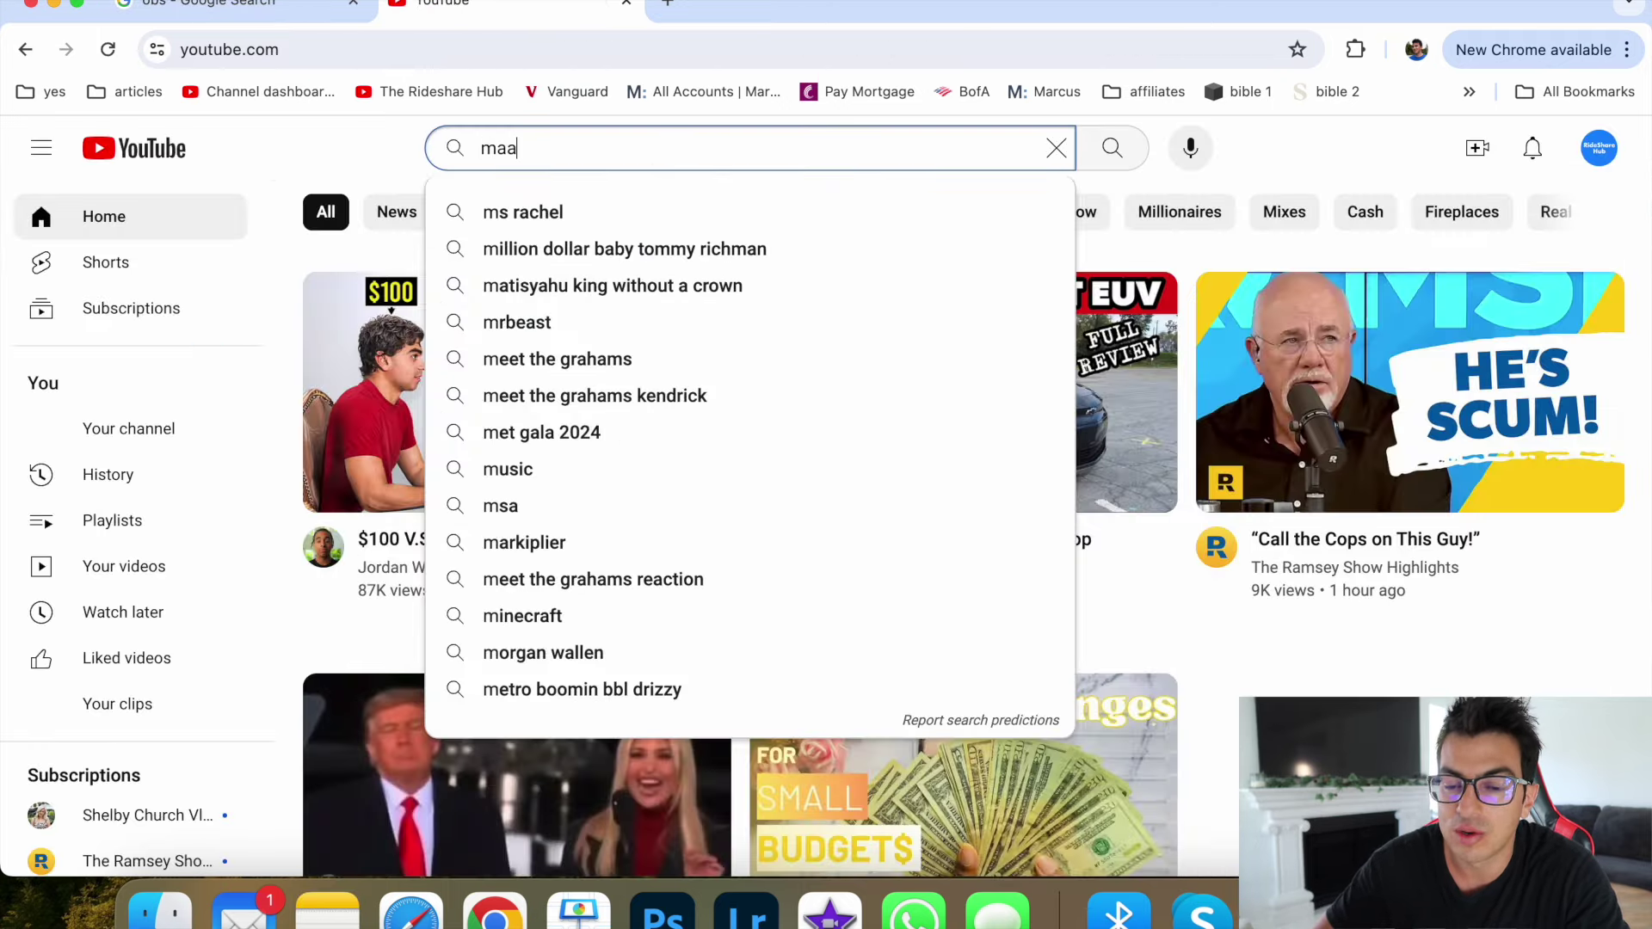
{"action": "type", "text": " news"}
{"action": "key", "text": "Return"}
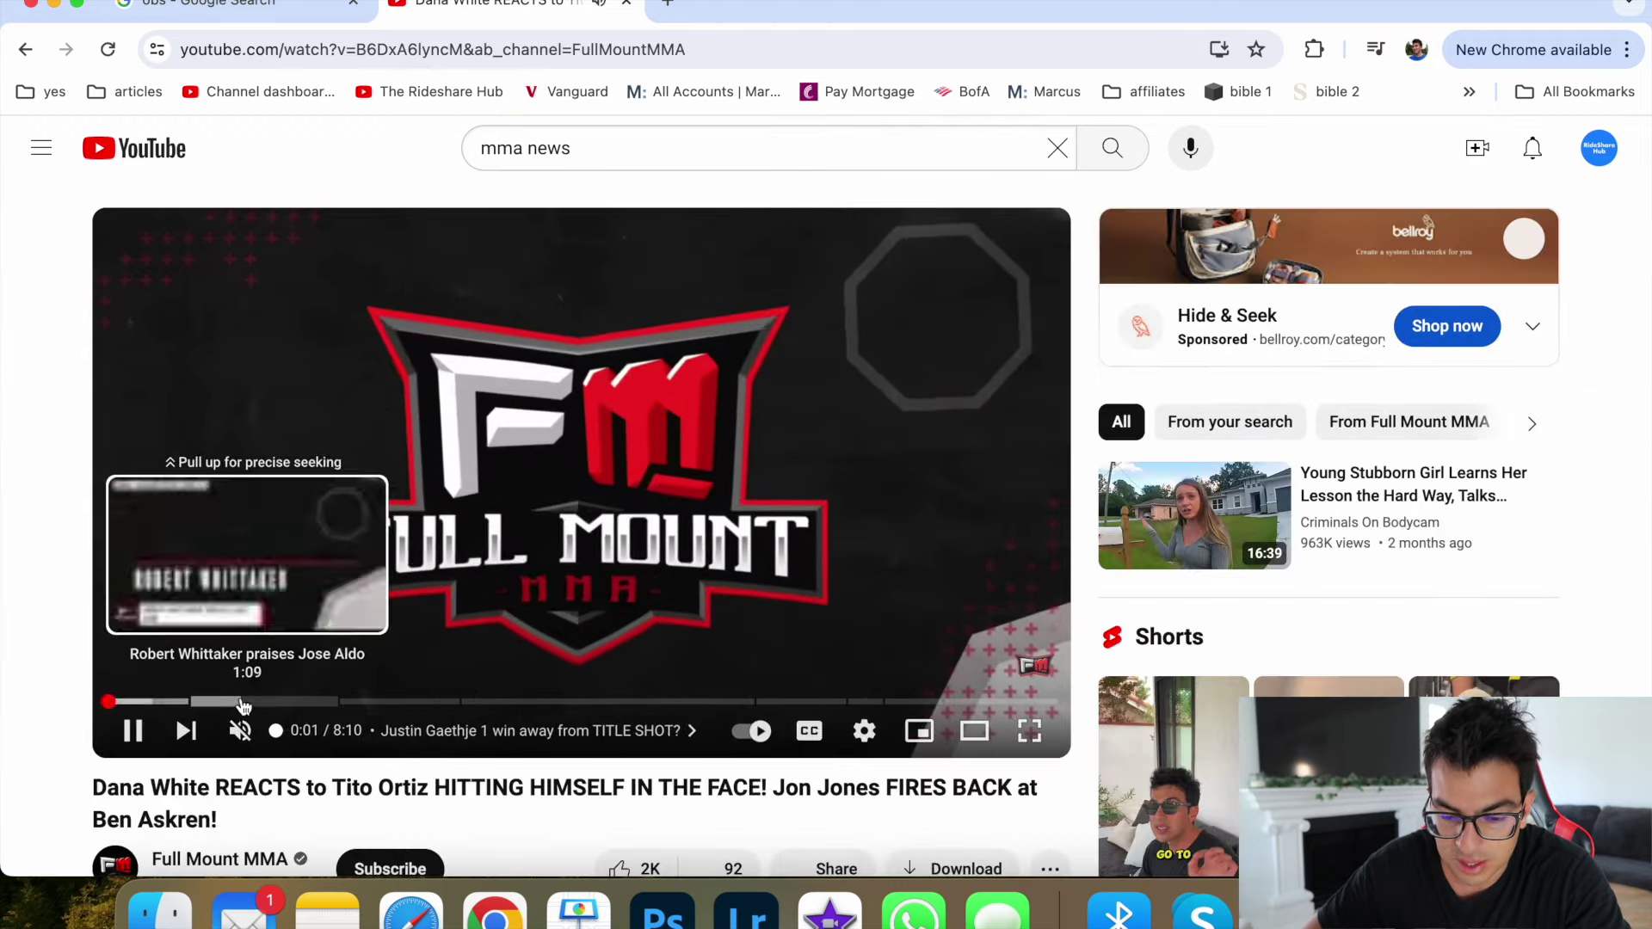
{"action": "left_click_drag", "start_coordinate": [242, 705], "coordinate": [895, 688]}
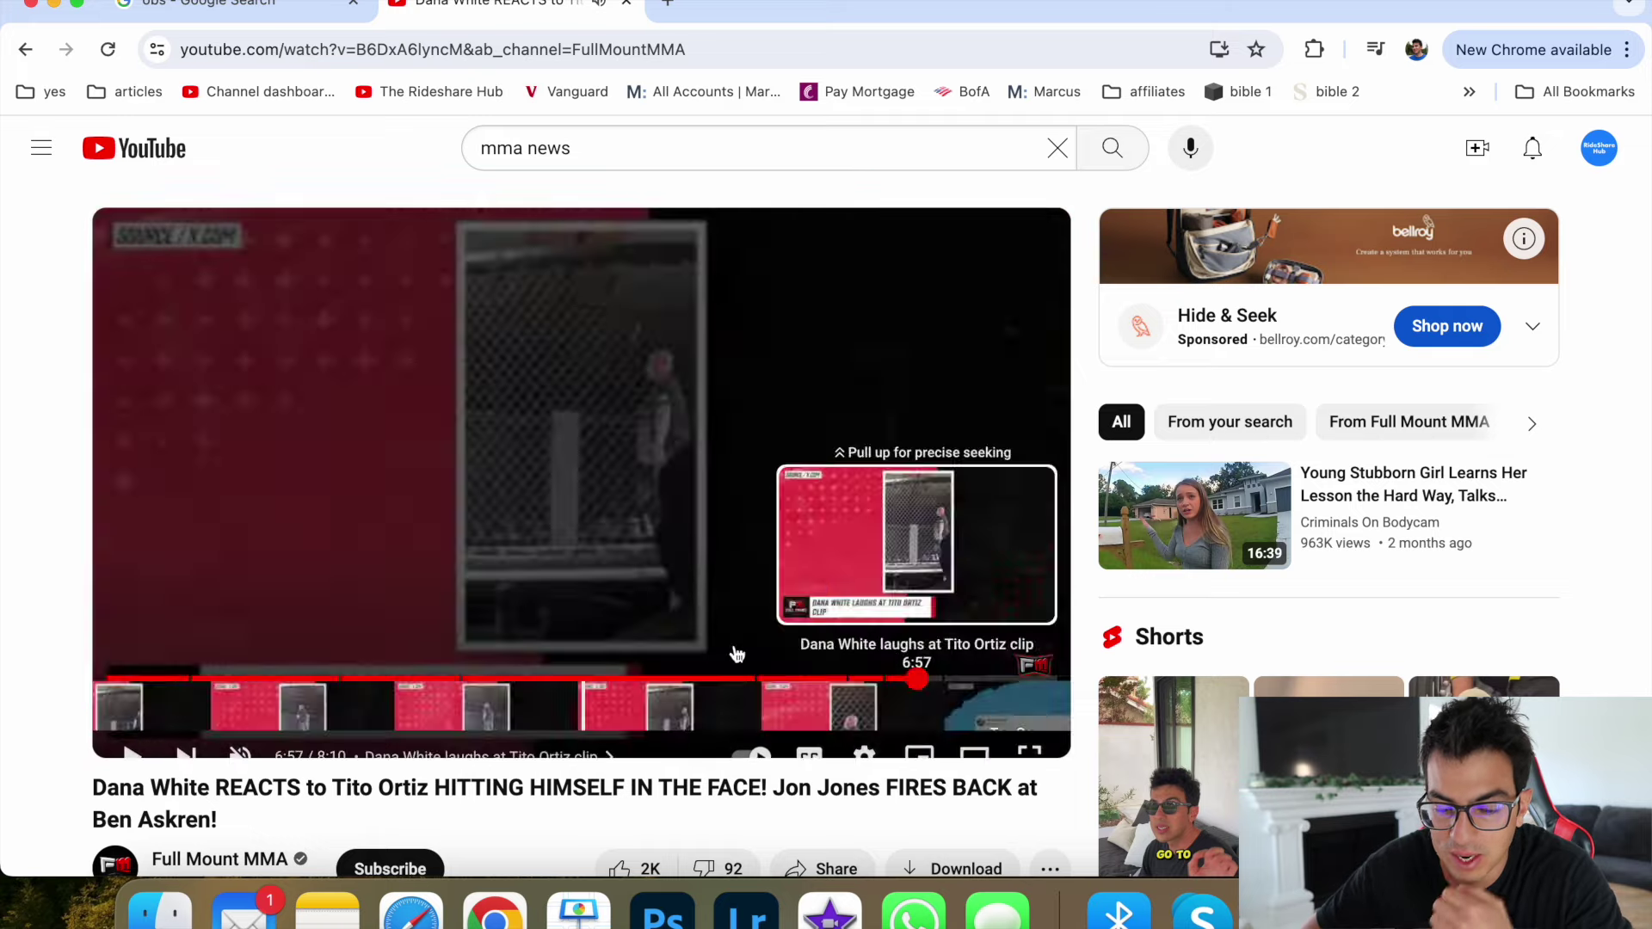
{"action": "mouse_move", "coordinate": [895, 688]}
{"action": "left_mouse_down"}
{"action": "mouse_move", "coordinate": [137, 653]}
{"action": "mouse_move", "coordinate": [315, 710]}
{"action": "mouse_move", "coordinate": [774, 704]}
{"action": "left_mouse_up"}
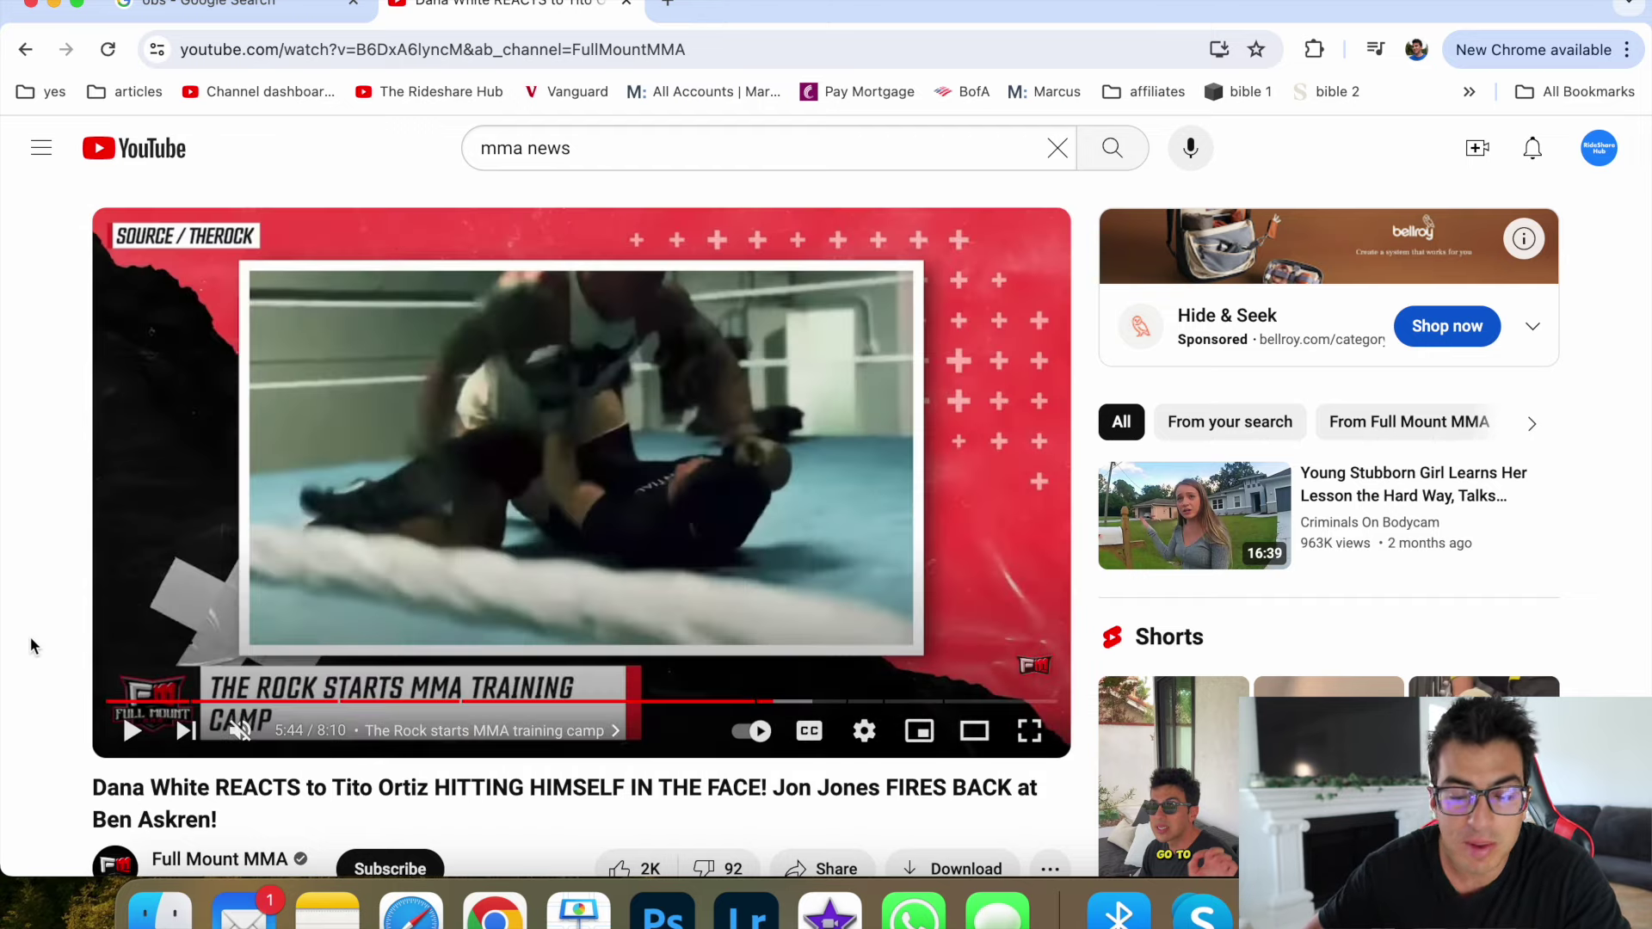
{"action": "scroll", "coordinate": [33, 645], "scroll_direction": "left", "scroll_amount": 5}
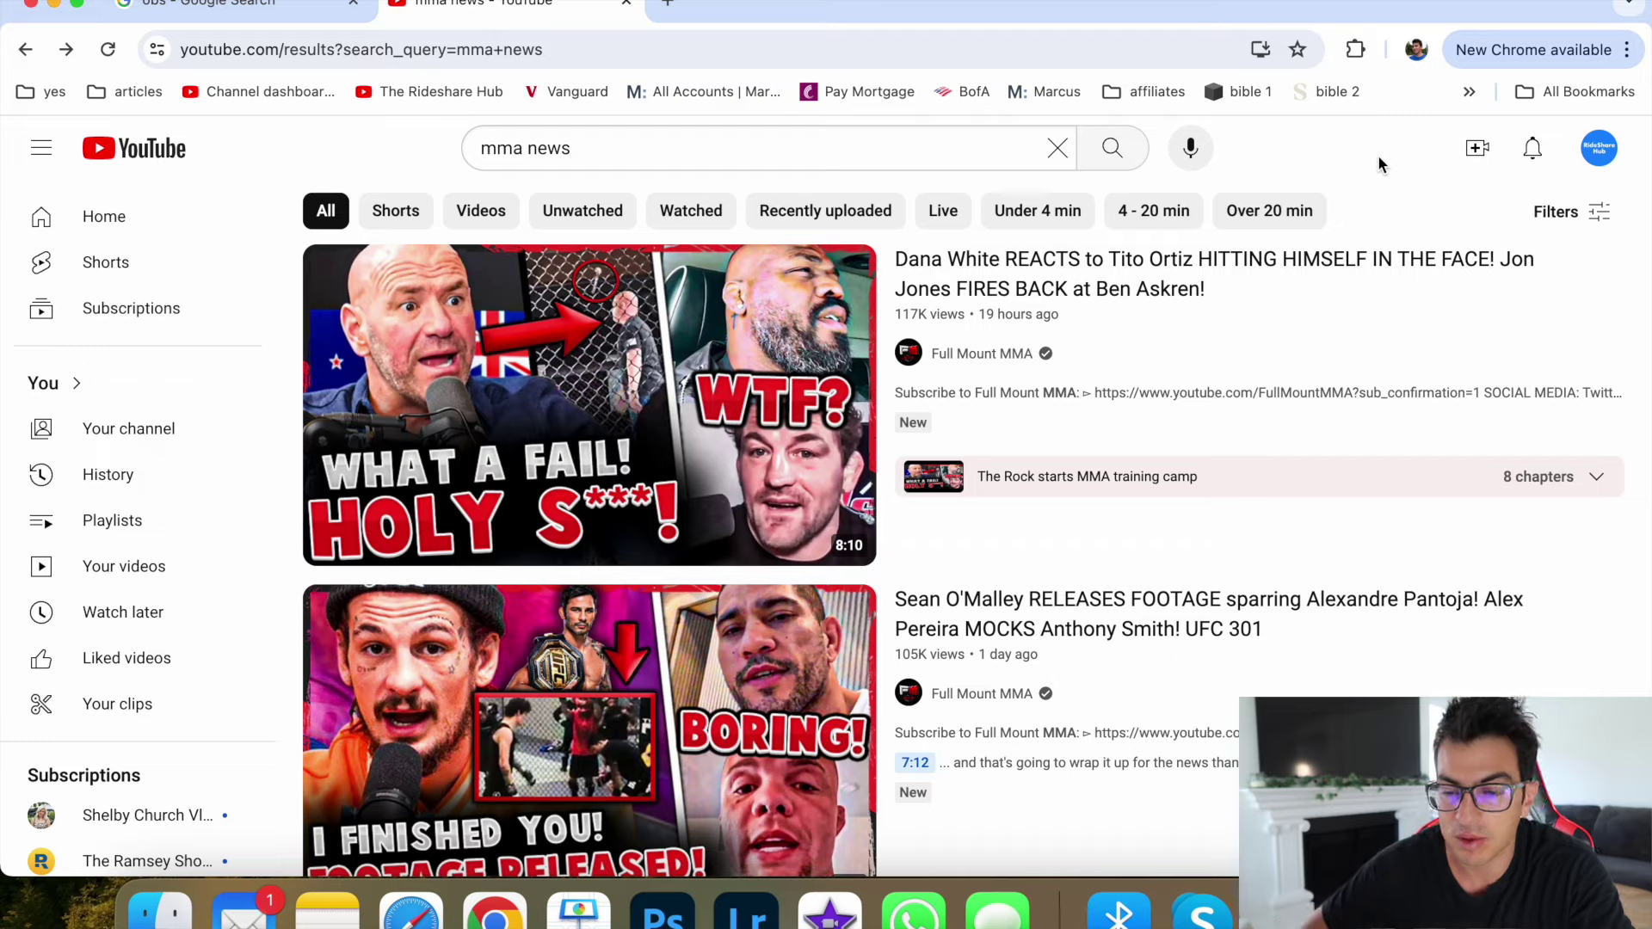
{"action": "scroll", "coordinate": [1097, 472], "scroll_direction": "down", "scroll_amount": 3}
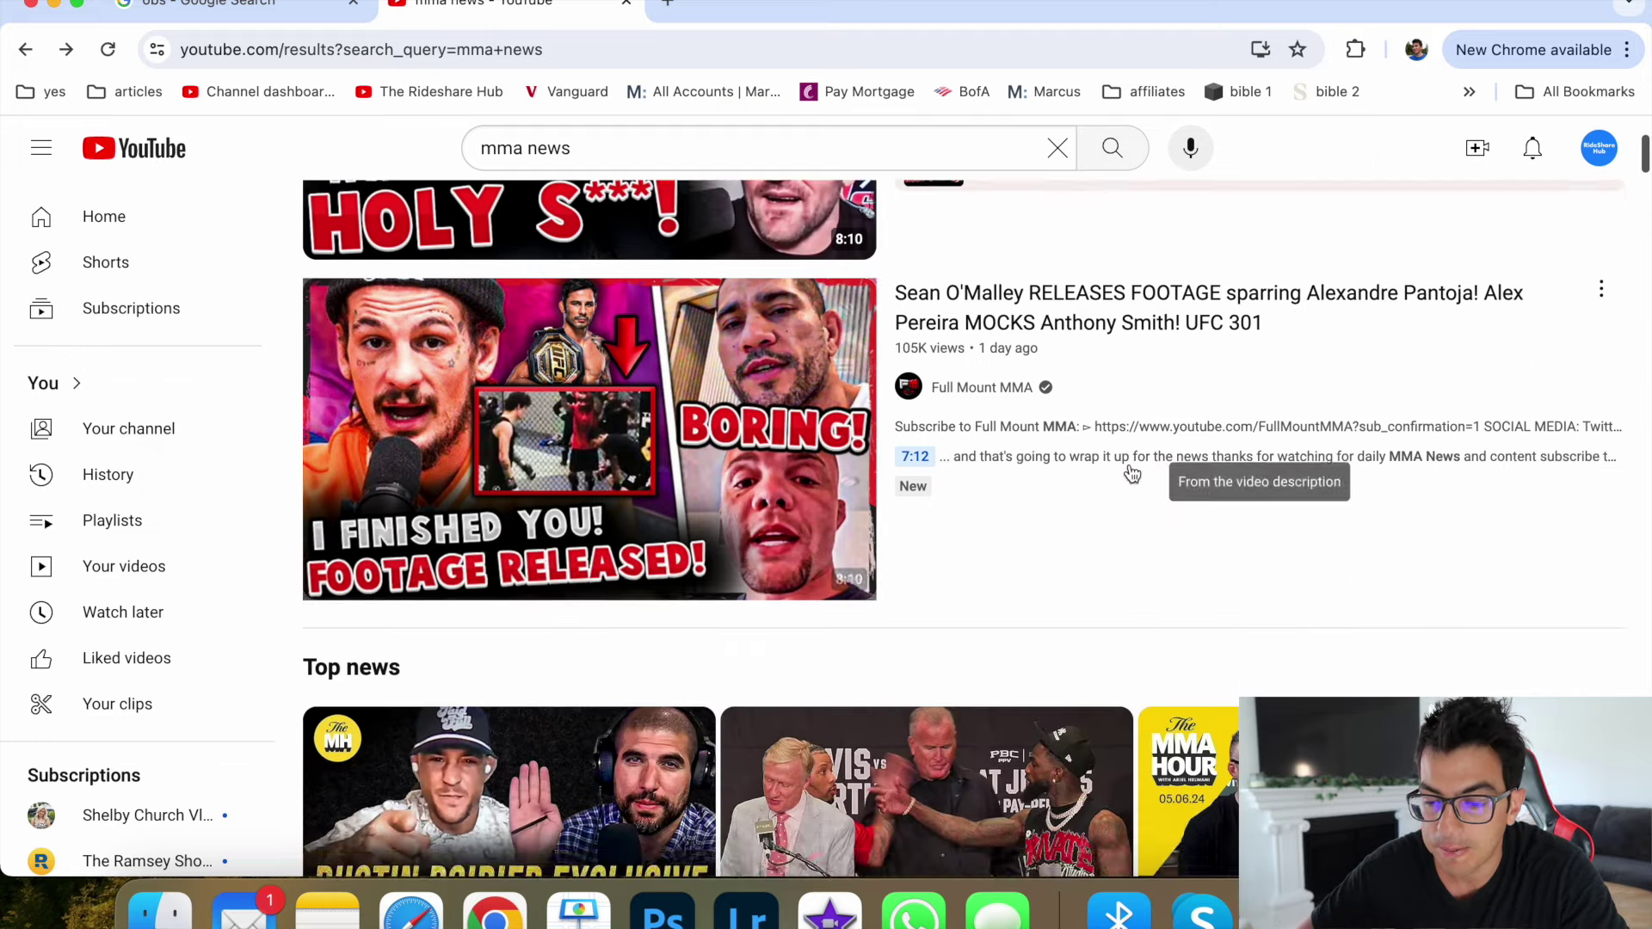
{"action": "scroll", "coordinate": [1130, 473], "scroll_direction": "up", "scroll_amount": 2}
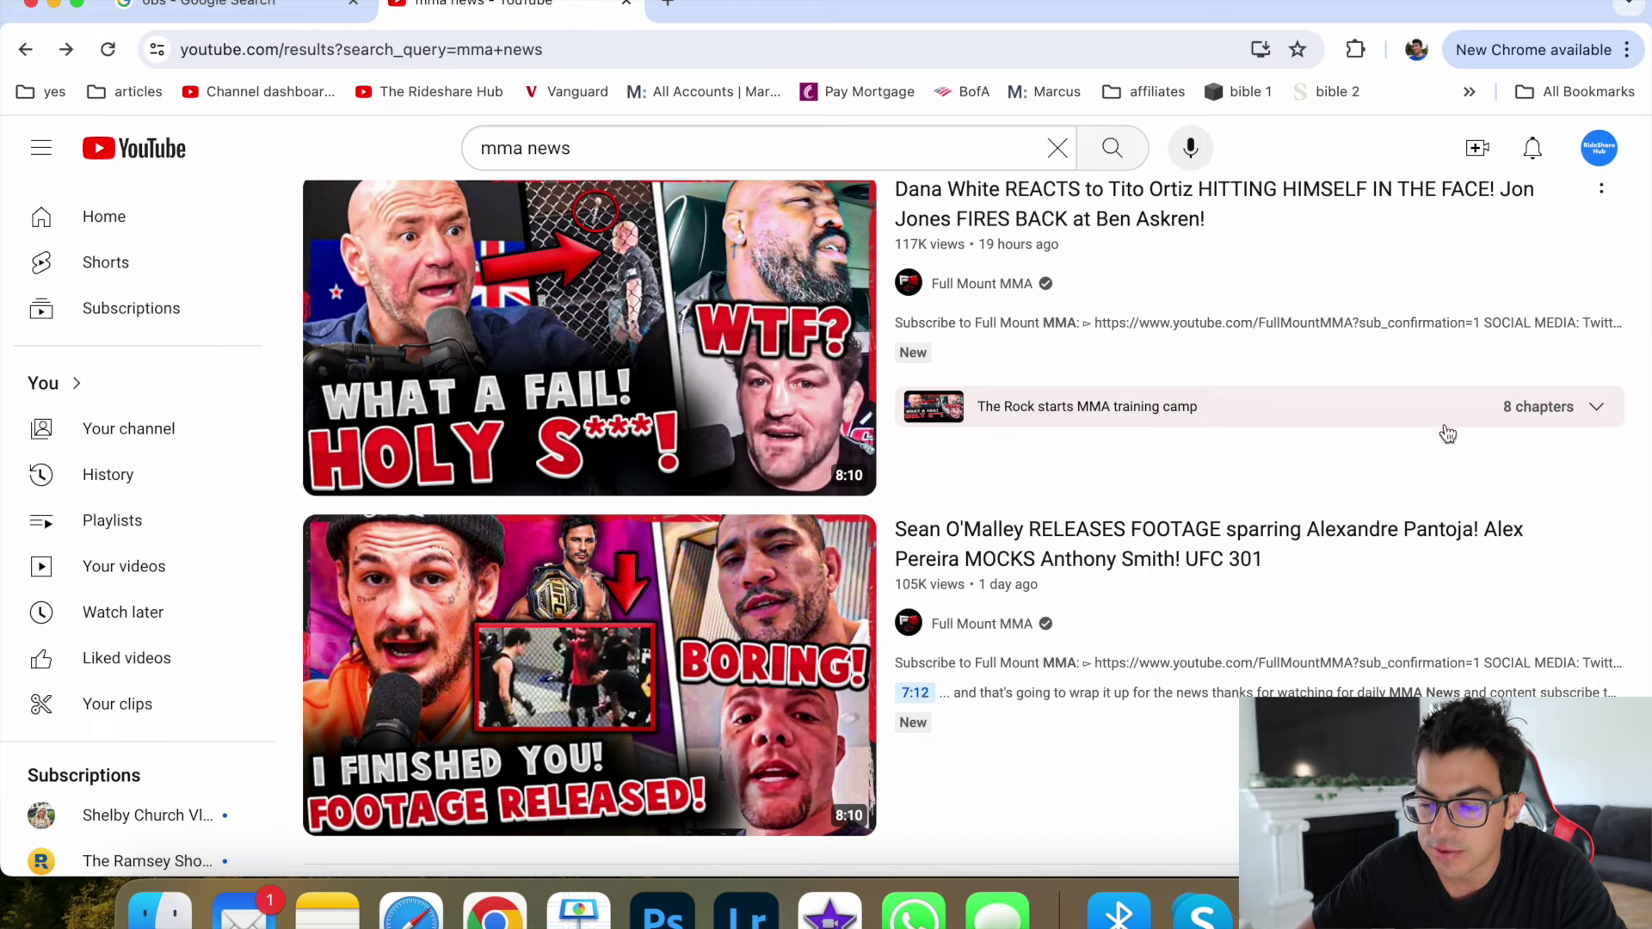
{"action": "mouse_move", "coordinate": [1210, 307]}
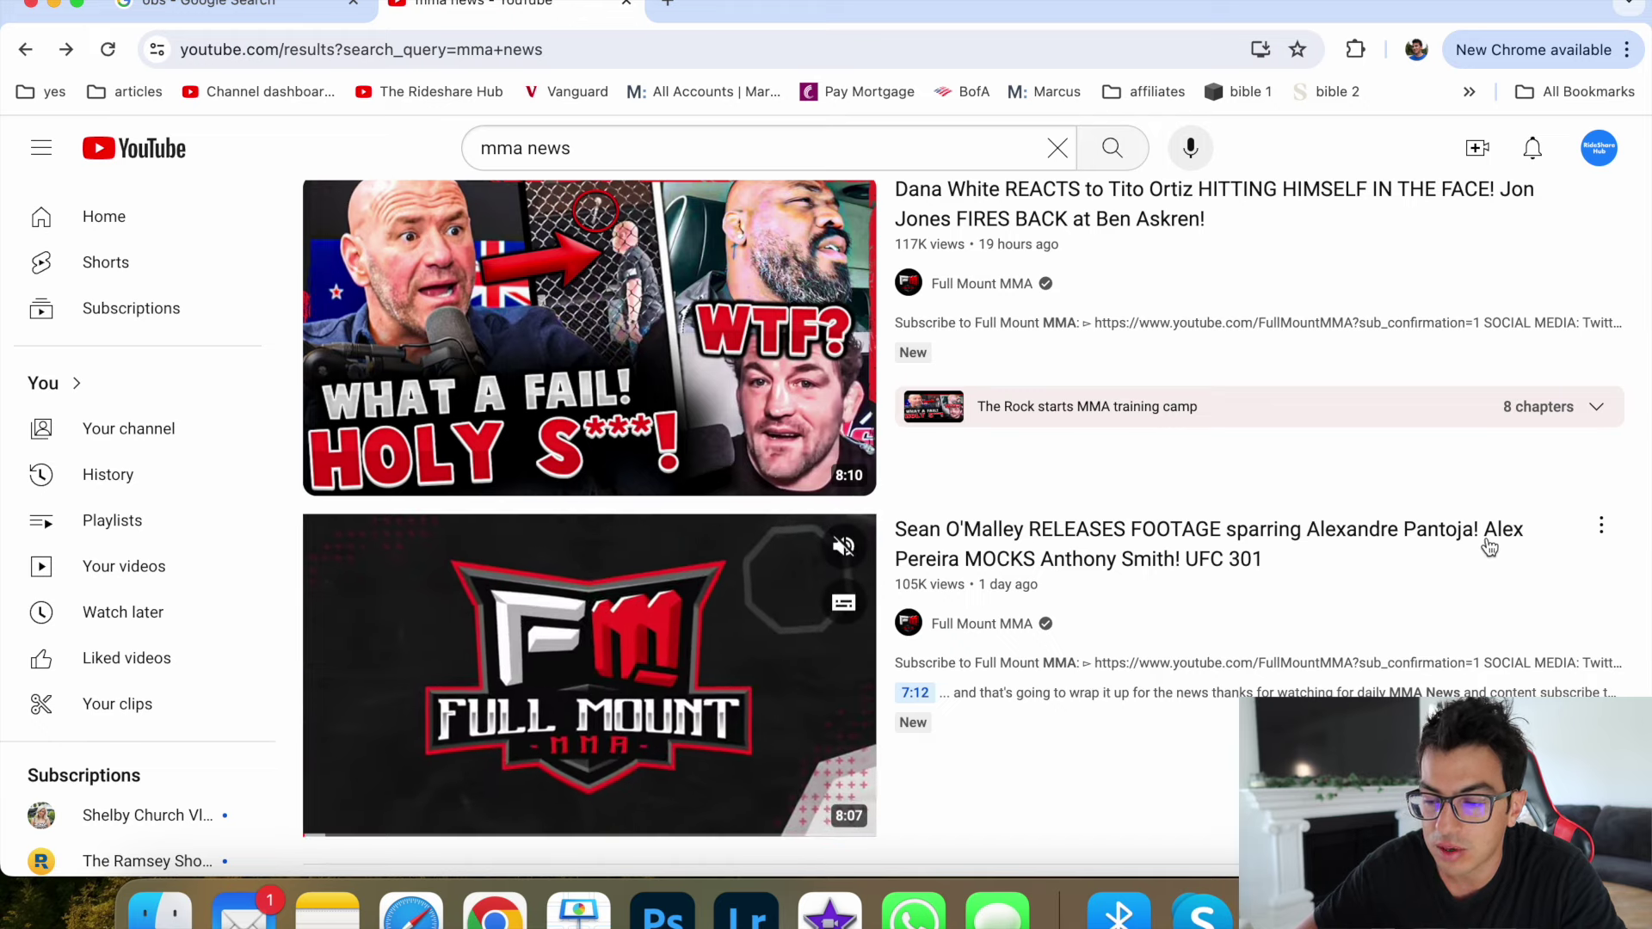
{"action": "scroll", "coordinate": [245, 626], "scroll_direction": "down", "scroll_amount": 2}
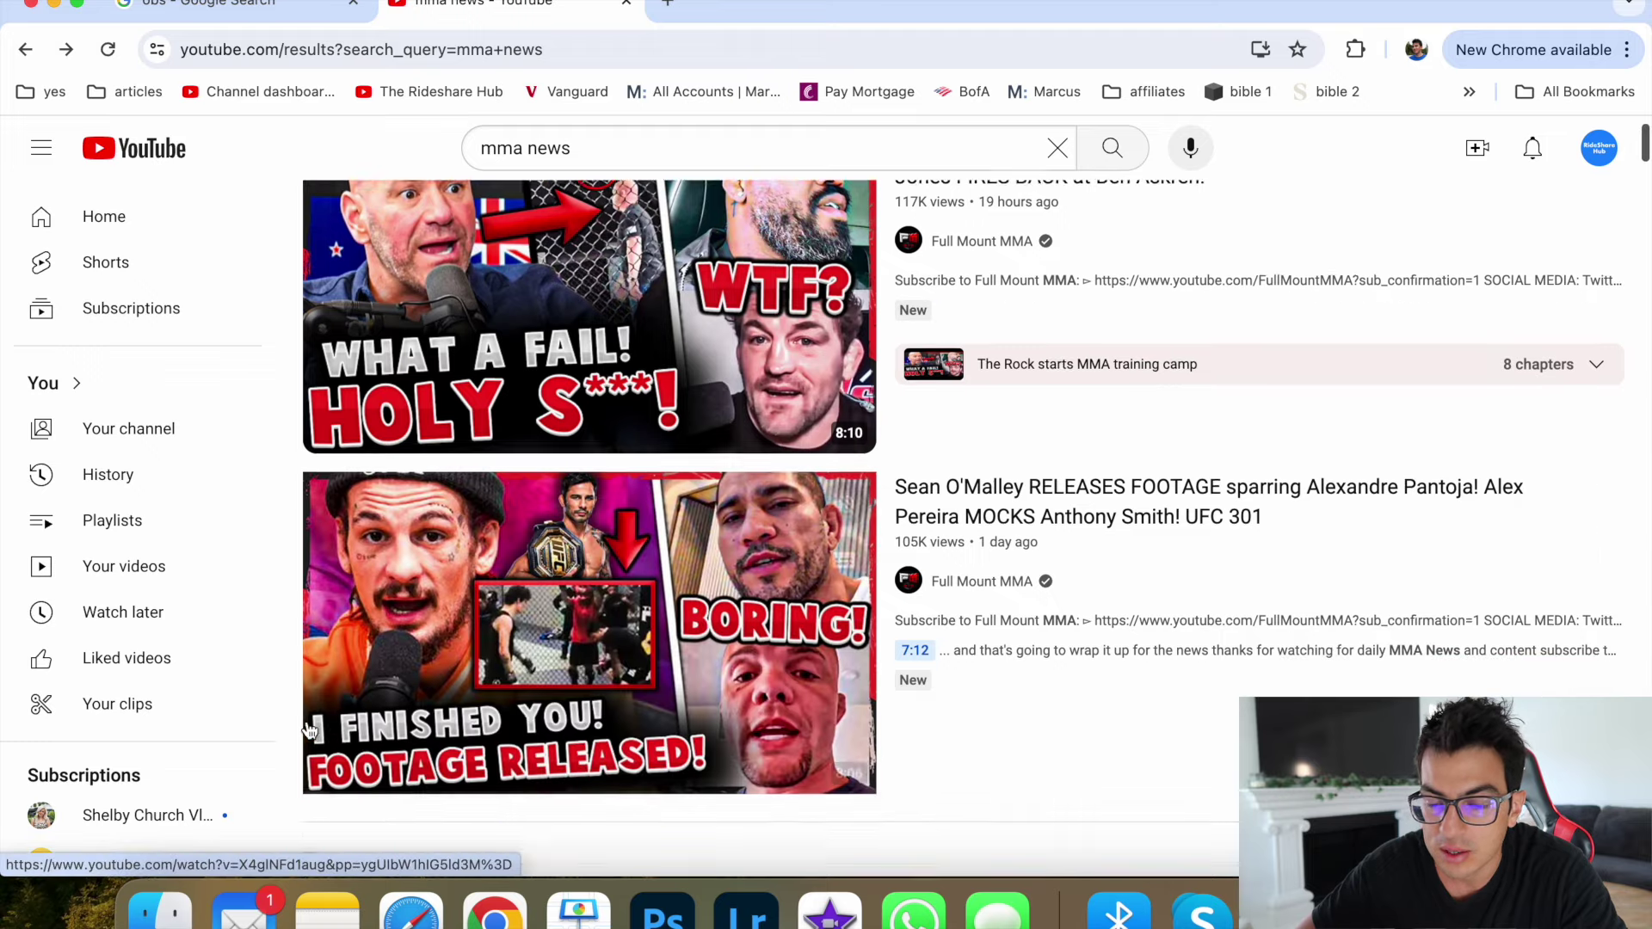
{"action": "scroll", "coordinate": [307, 721], "scroll_direction": "up", "scroll_amount": 3}
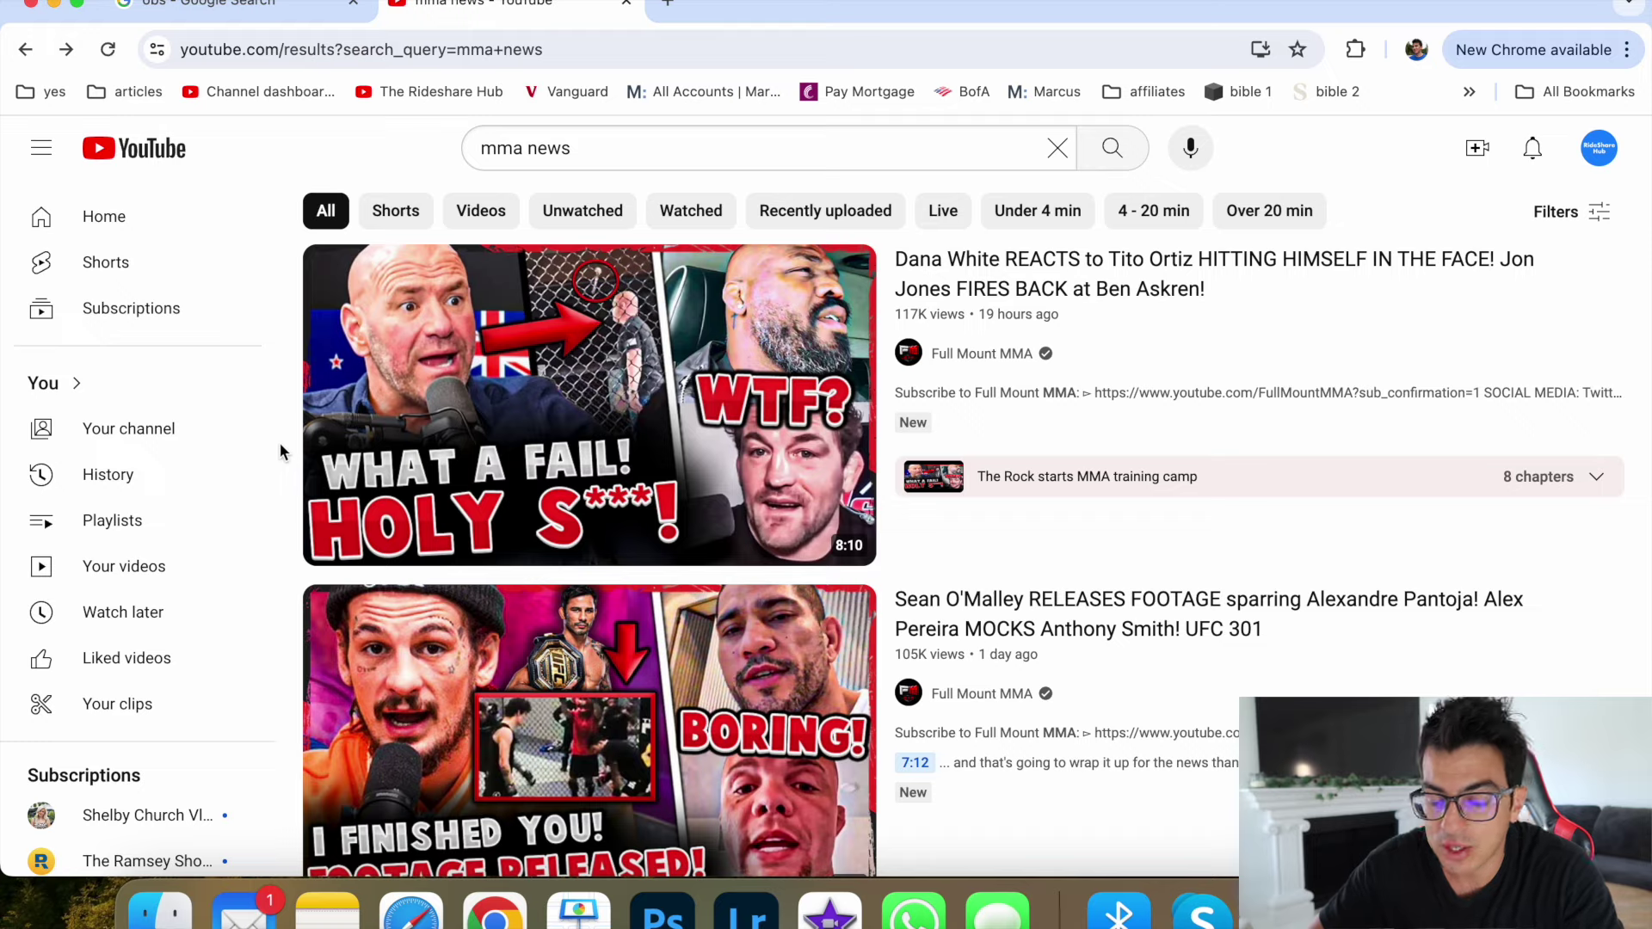
Step: Open a new browser tab for the Fiverr search
{"action": "key", "text": "ctrl+t"}
{"action": "type", "text": "fiverr"}
Step: Load Fiverr and search it for 'voice actor' gigs
{"action": "key", "text": "Return"}
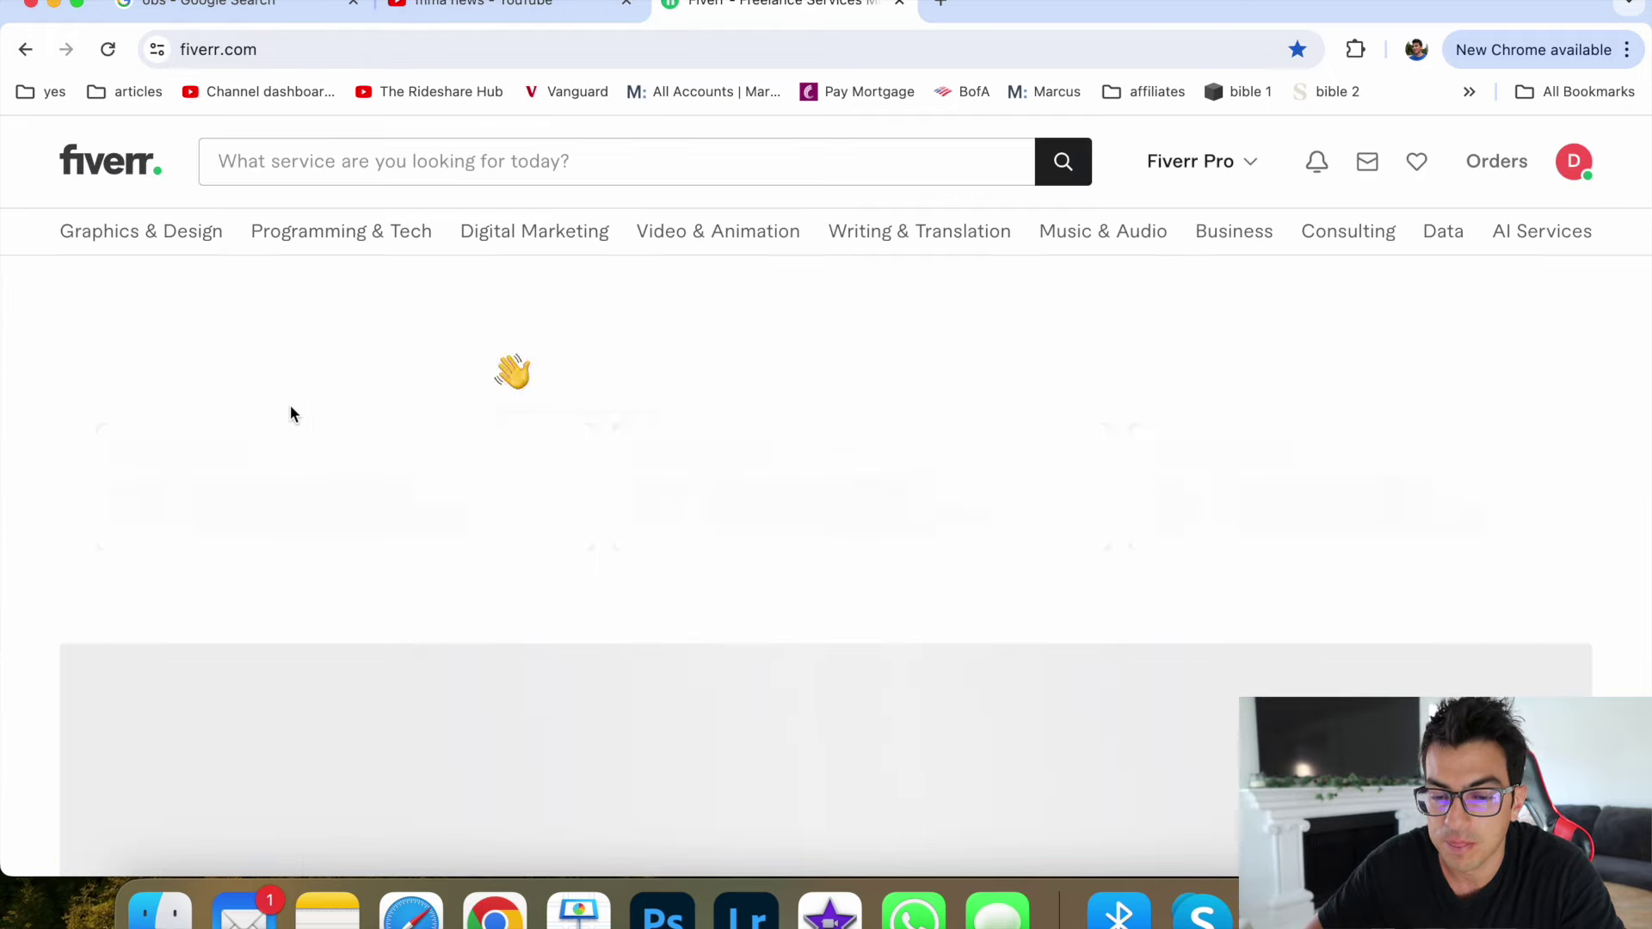
{"action": "left_click", "coordinate": [458, 155]}
{"action": "type", "text": "voice ac"}
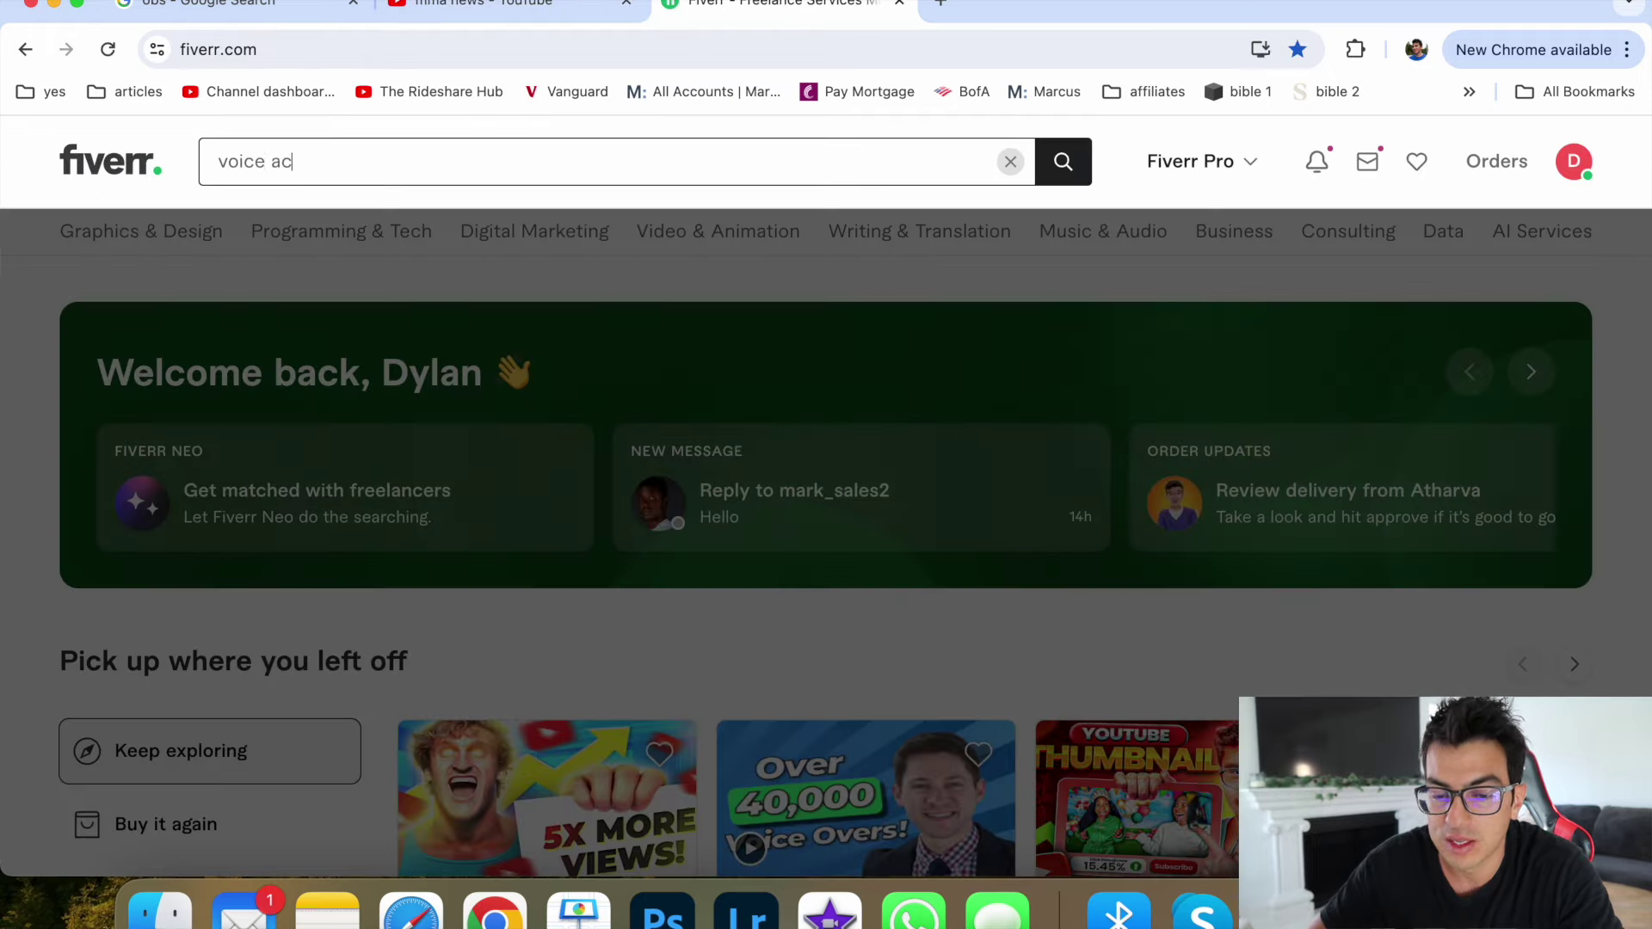
{"action": "type", "text": "t"}
{"action": "left_click", "coordinate": [1058, 320]}
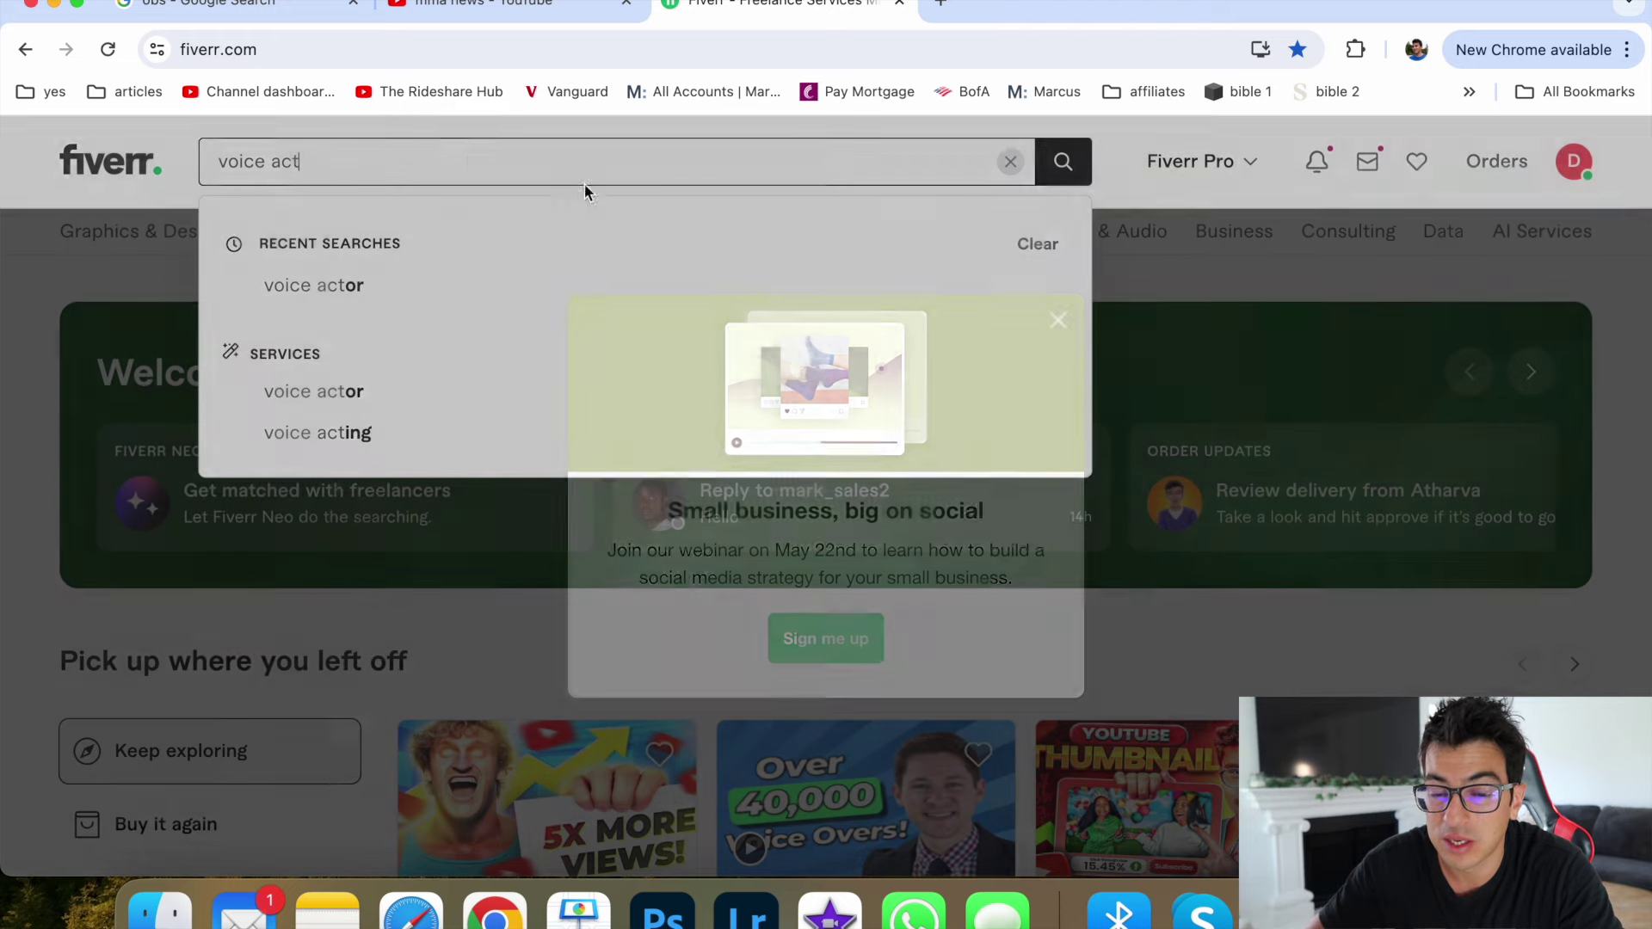
{"action": "type", "text": "or"}
{"action": "key", "text": "Return"}
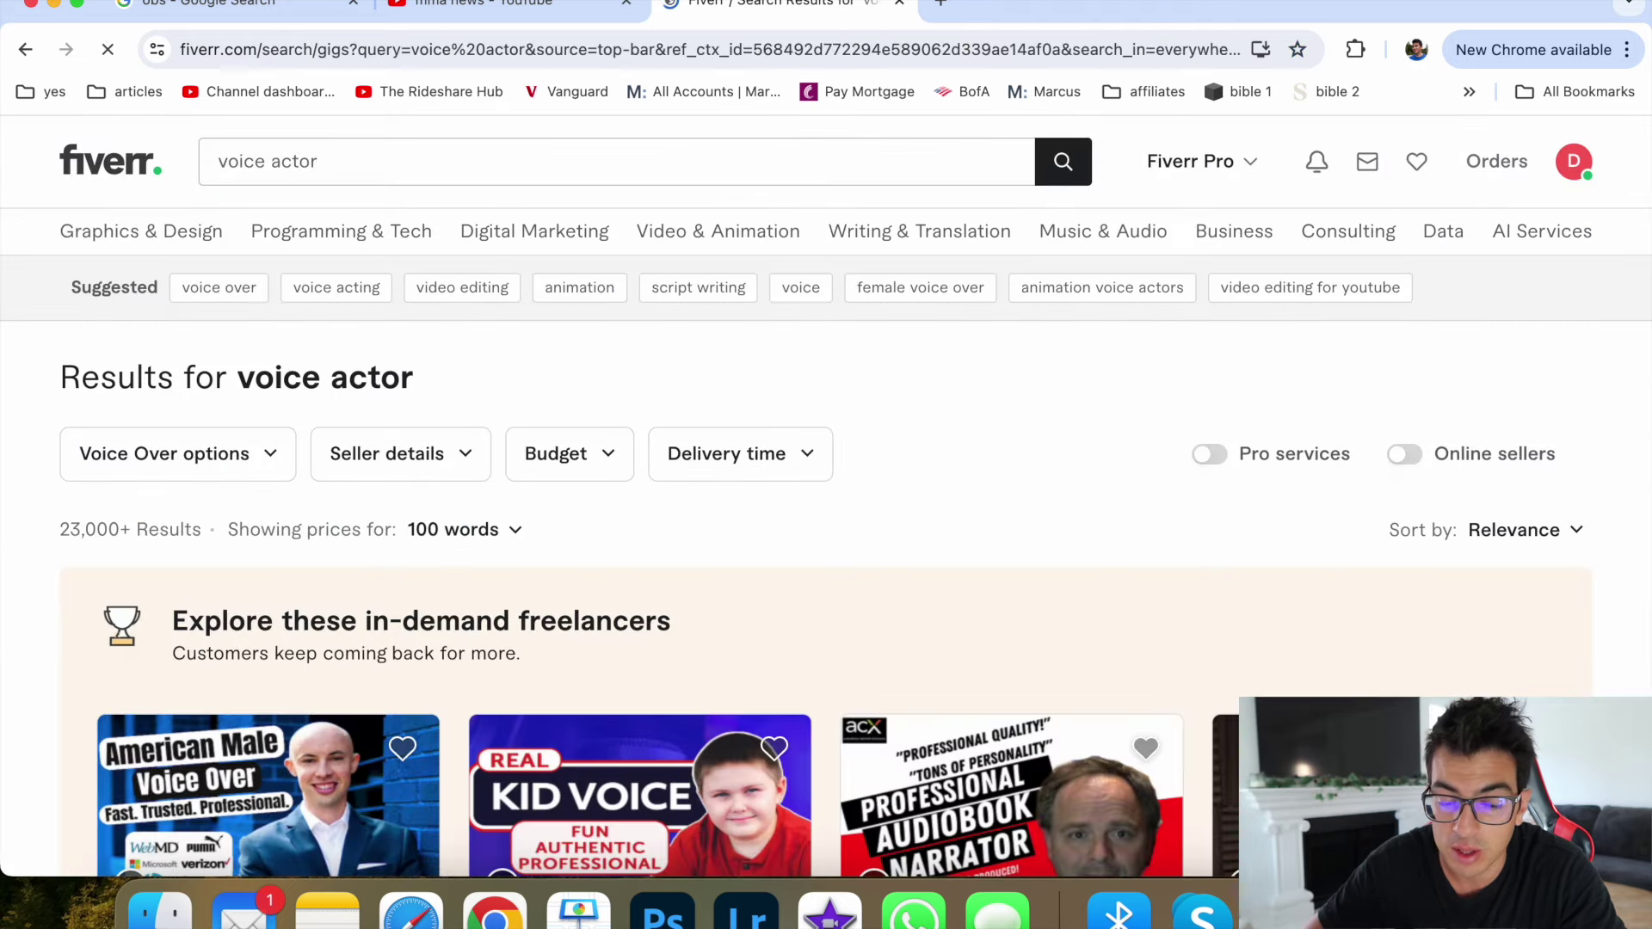
{"action": "scroll", "coordinate": [52, 753], "scroll_direction": "down", "scroll_amount": 2}
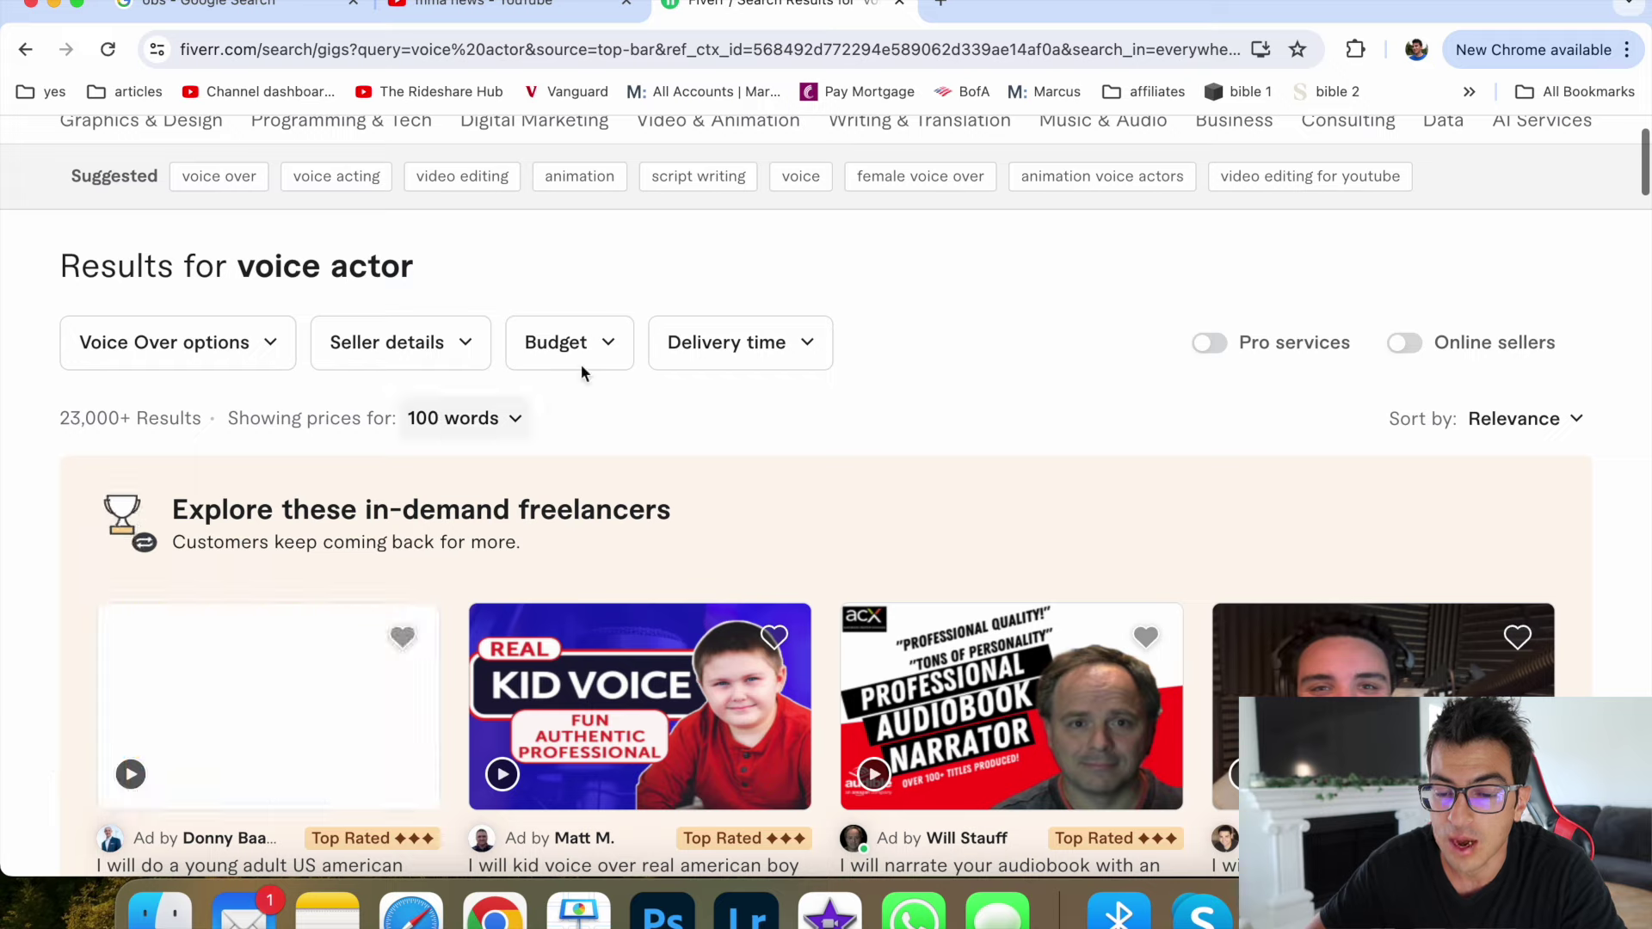
Step: Filter results to a $10 budget and open the adult American male voice-over gig
{"action": "left_click", "coordinate": [619, 351]}
{"action": "type", "text": "10"}
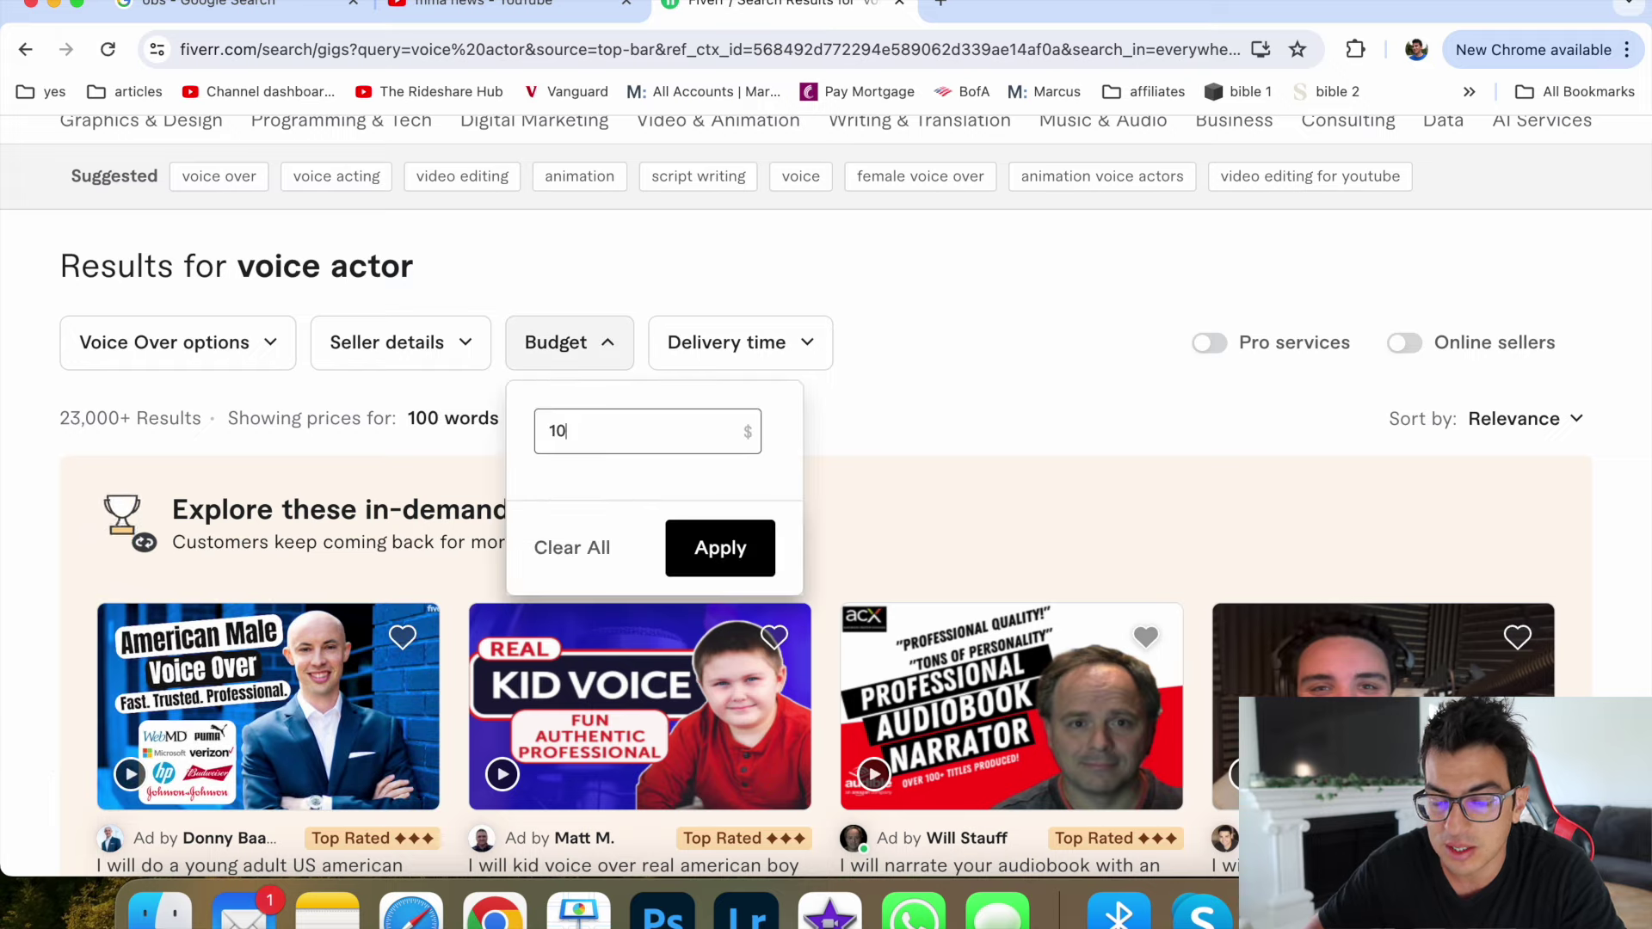
{"action": "left_click", "coordinate": [720, 551]}
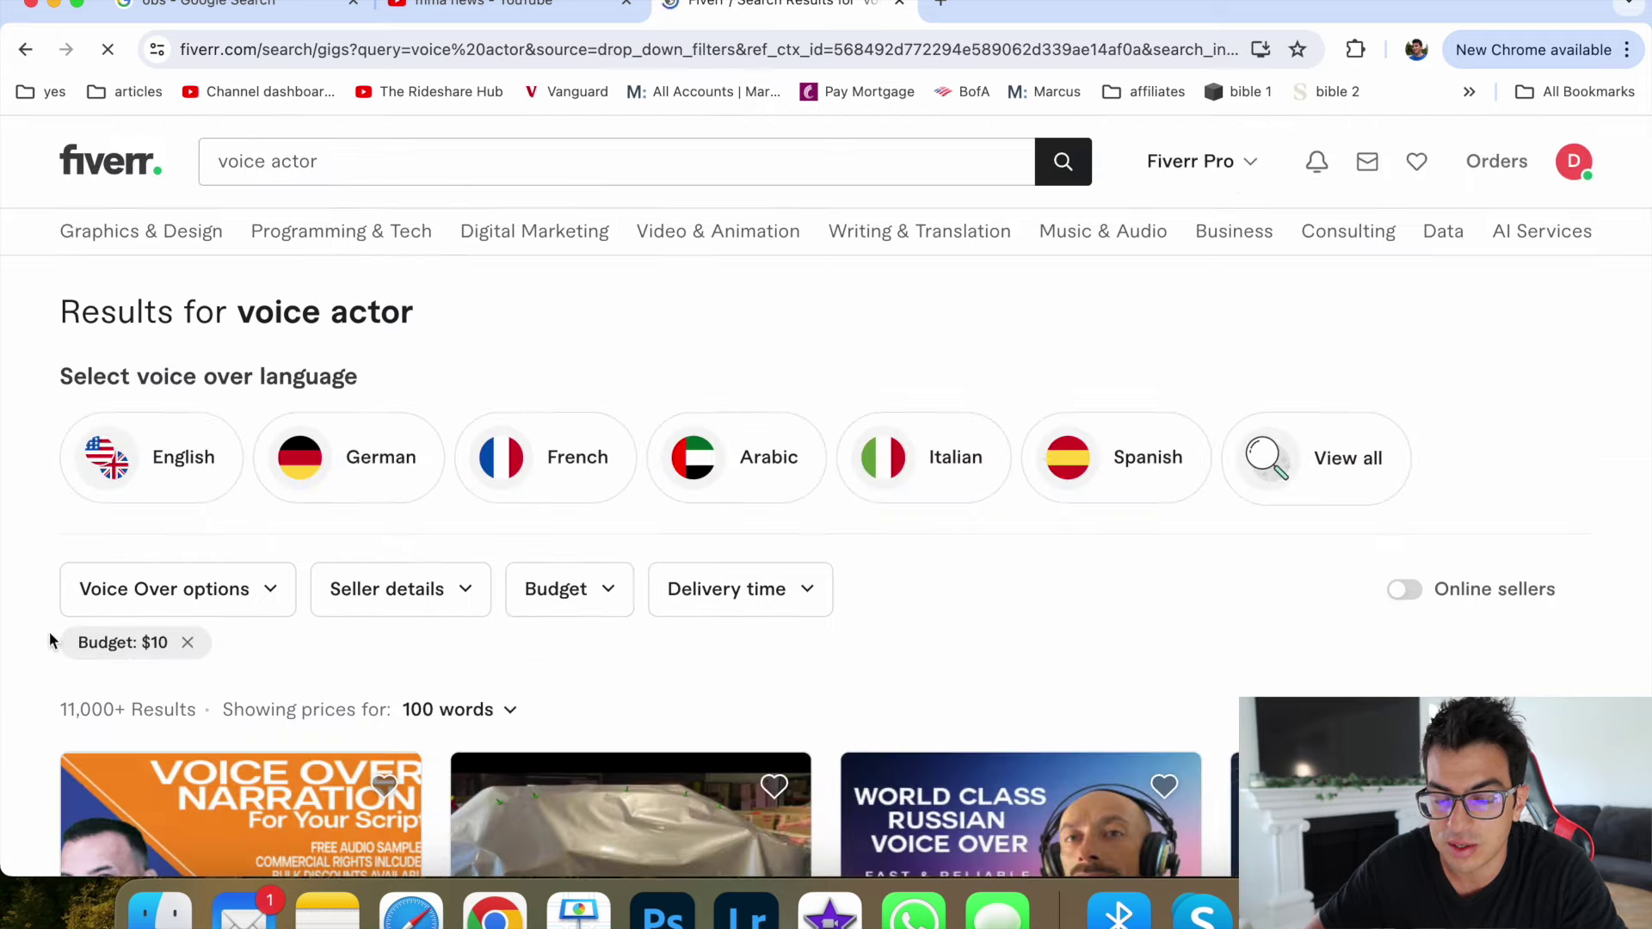
{"action": "scroll", "coordinate": [49, 632], "scroll_direction": "down", "scroll_amount": 3}
{"action": "scroll", "coordinate": [49, 638], "scroll_direction": "down", "scroll_amount": 1}
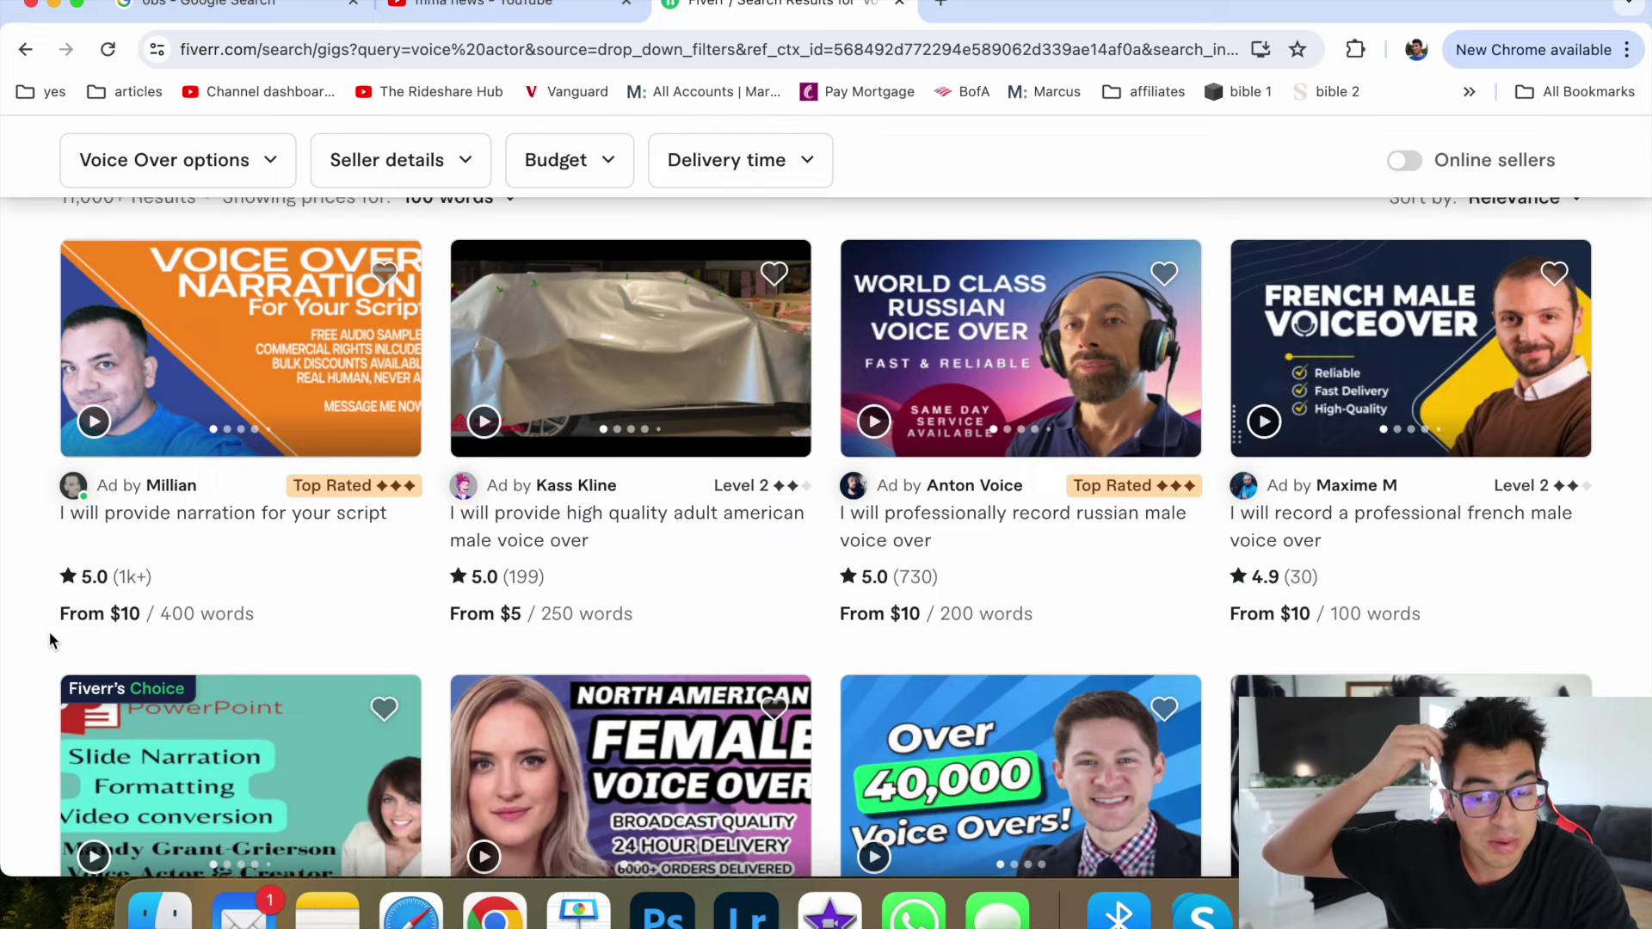
{"action": "left_click", "coordinate": [526, 538]}
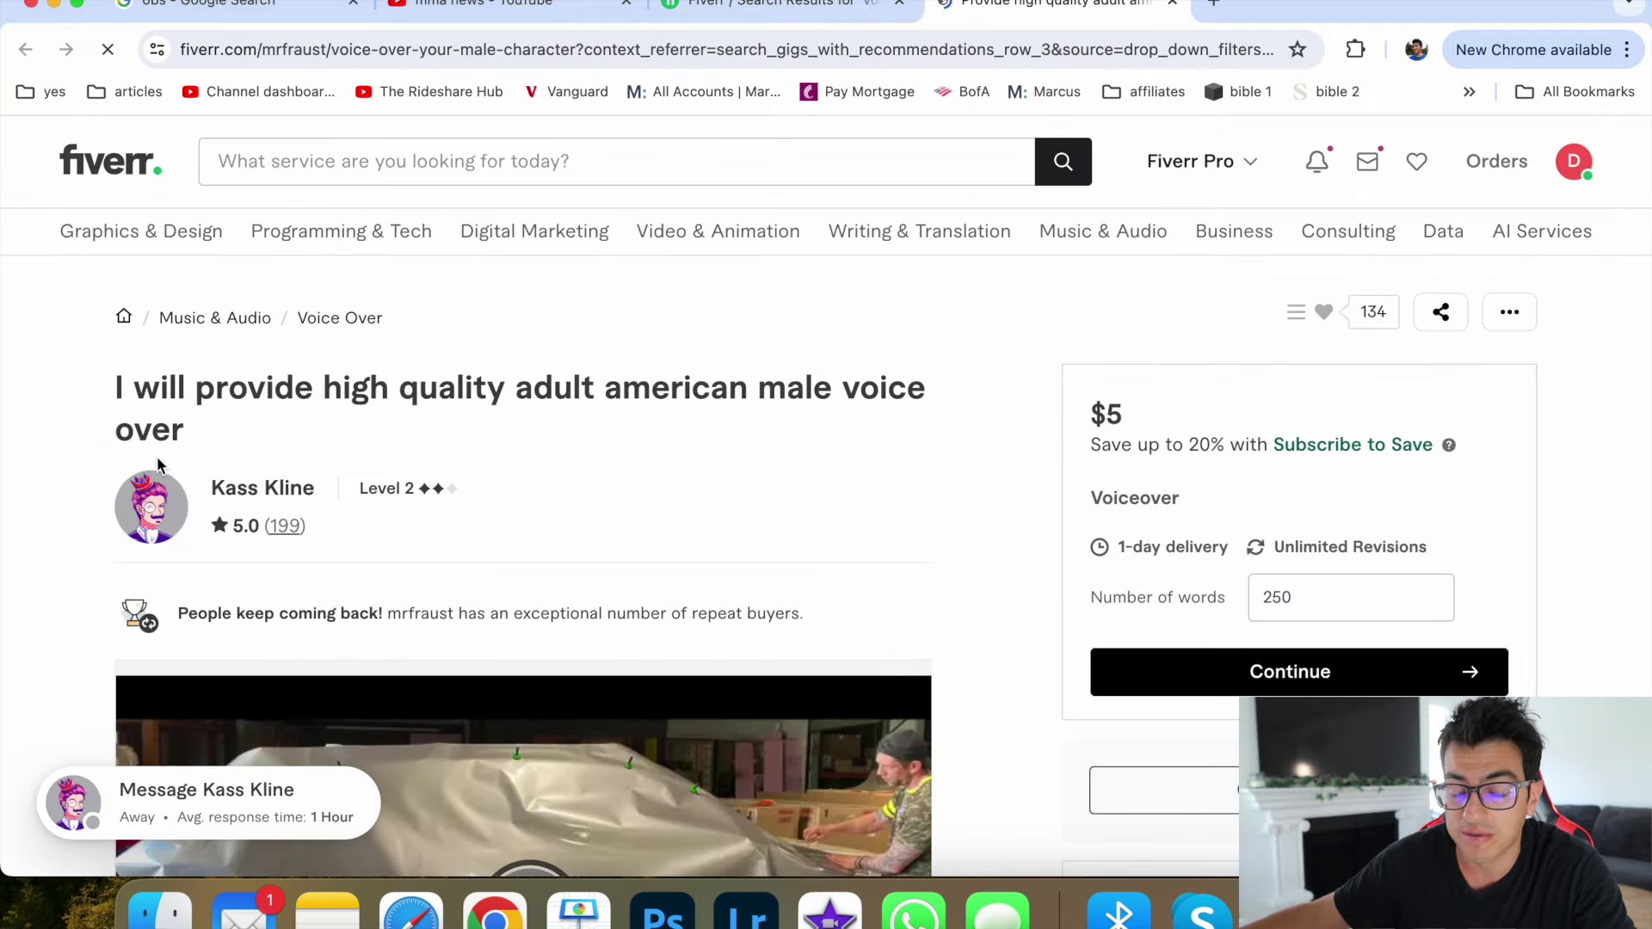
{"action": "scroll", "coordinate": [17, 690], "scroll_direction": "down", "scroll_amount": 2}
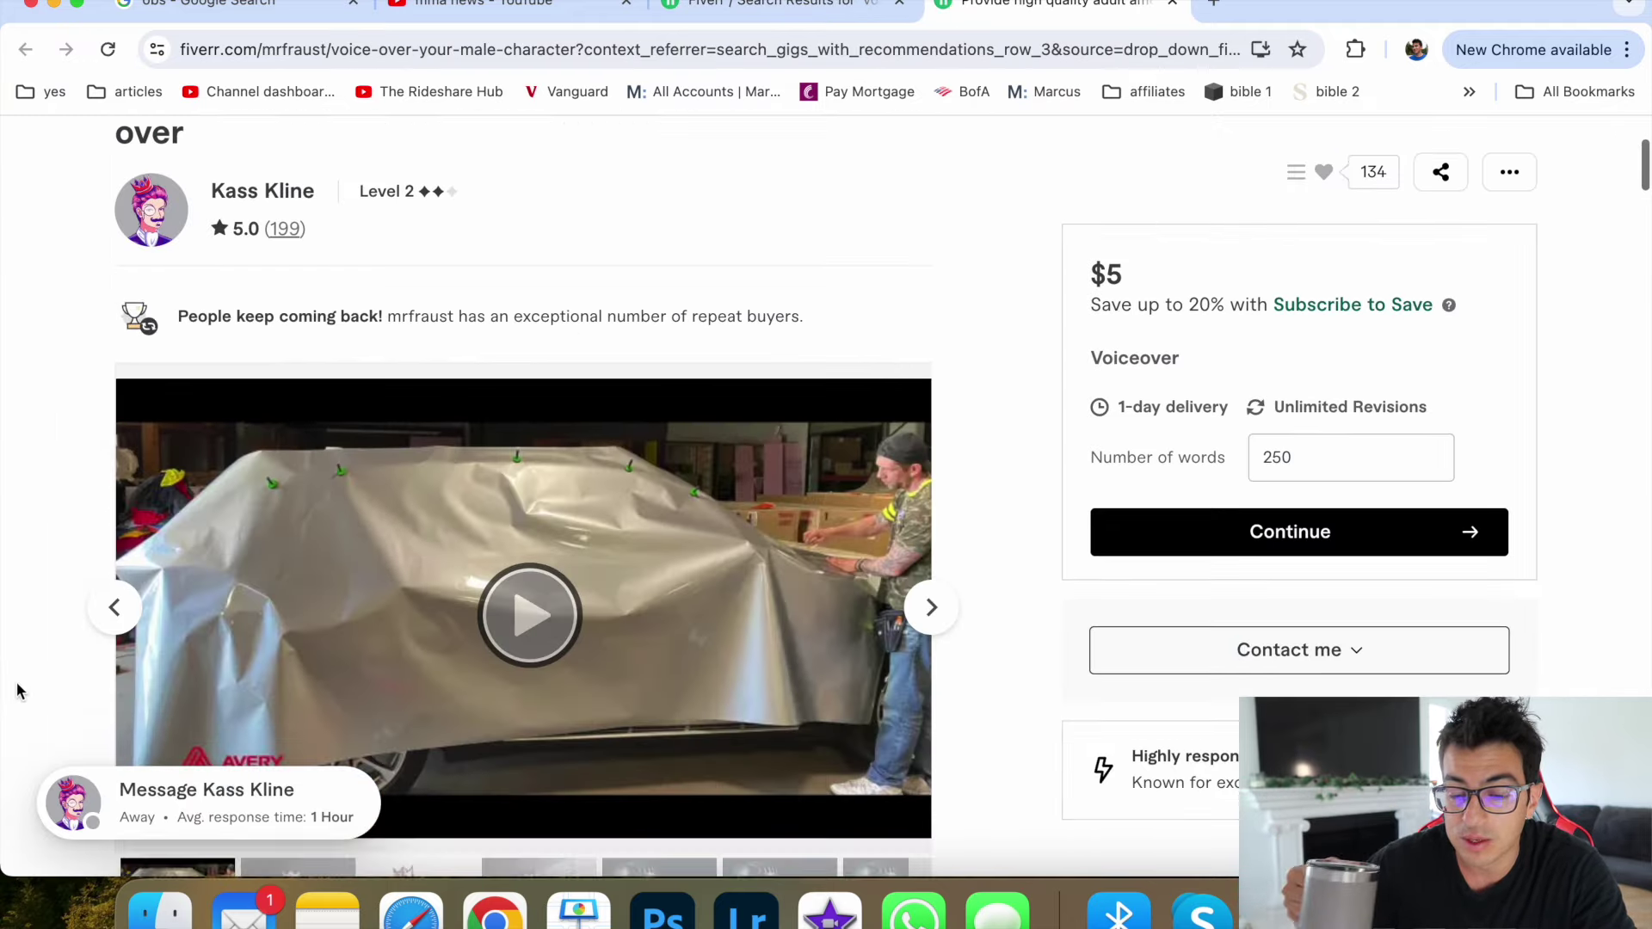
{"action": "scroll", "coordinate": [16, 690], "scroll_direction": "down", "scroll_amount": 2}
{"action": "scroll", "coordinate": [17, 691], "scroll_direction": "up", "scroll_amount": 1}
{"action": "scroll", "coordinate": [16, 691], "scroll_direction": "down", "scroll_amount": 1}
{"action": "scroll", "coordinate": [18, 690], "scroll_direction": "down", "scroll_amount": 1}
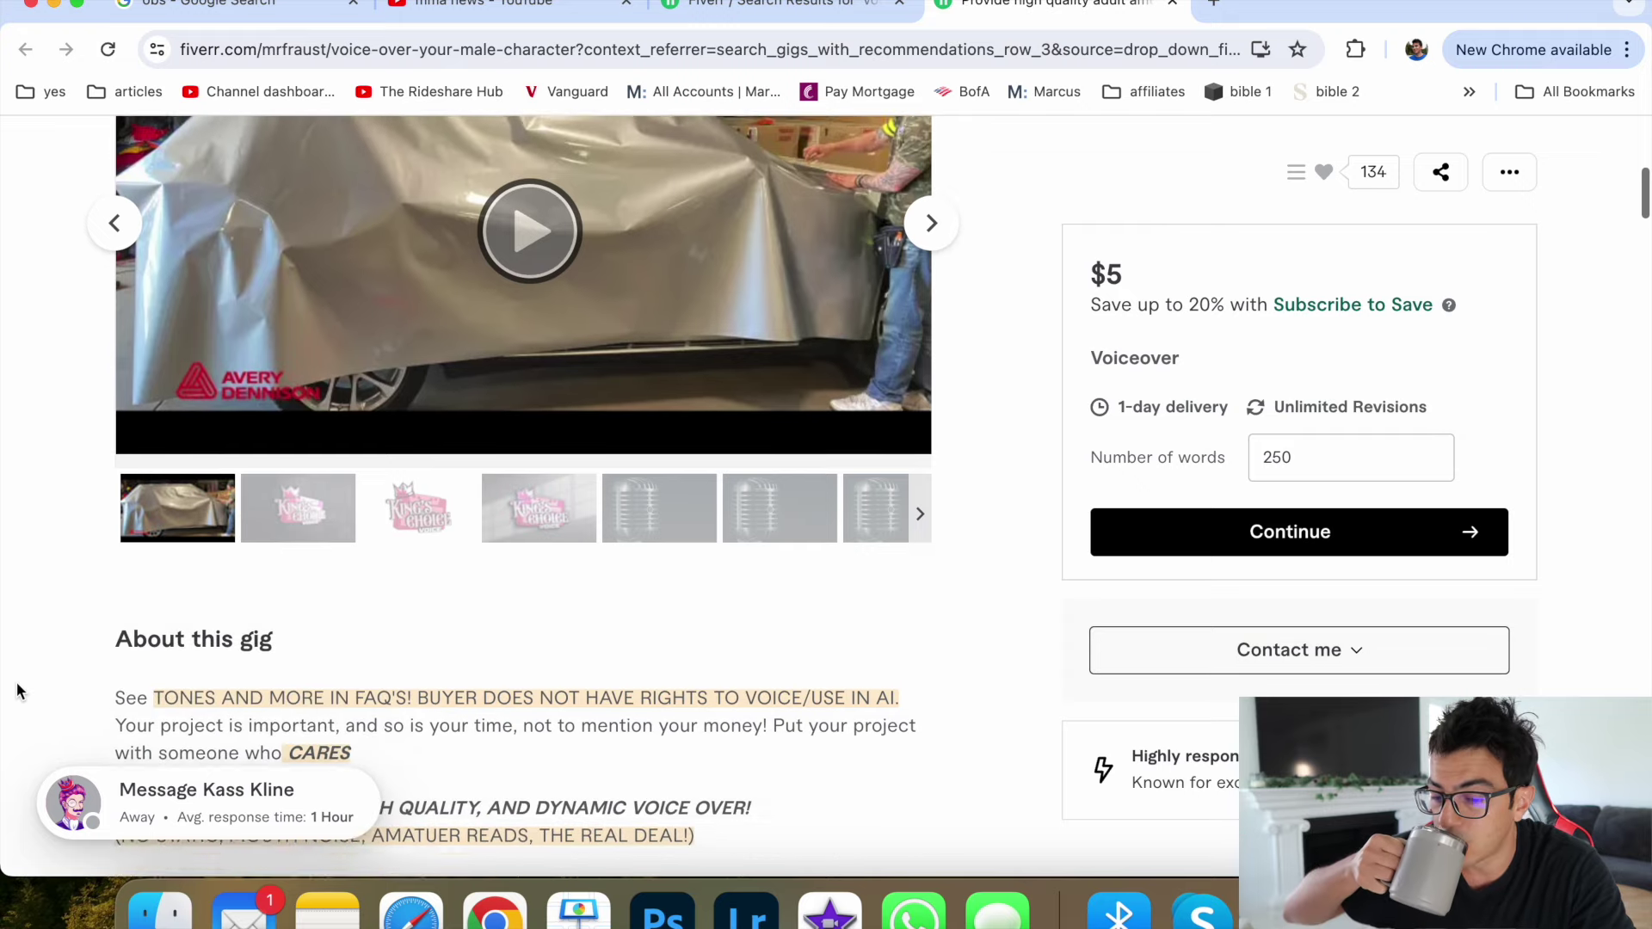
{"action": "scroll", "coordinate": [17, 690], "scroll_direction": "down", "scroll_amount": 1}
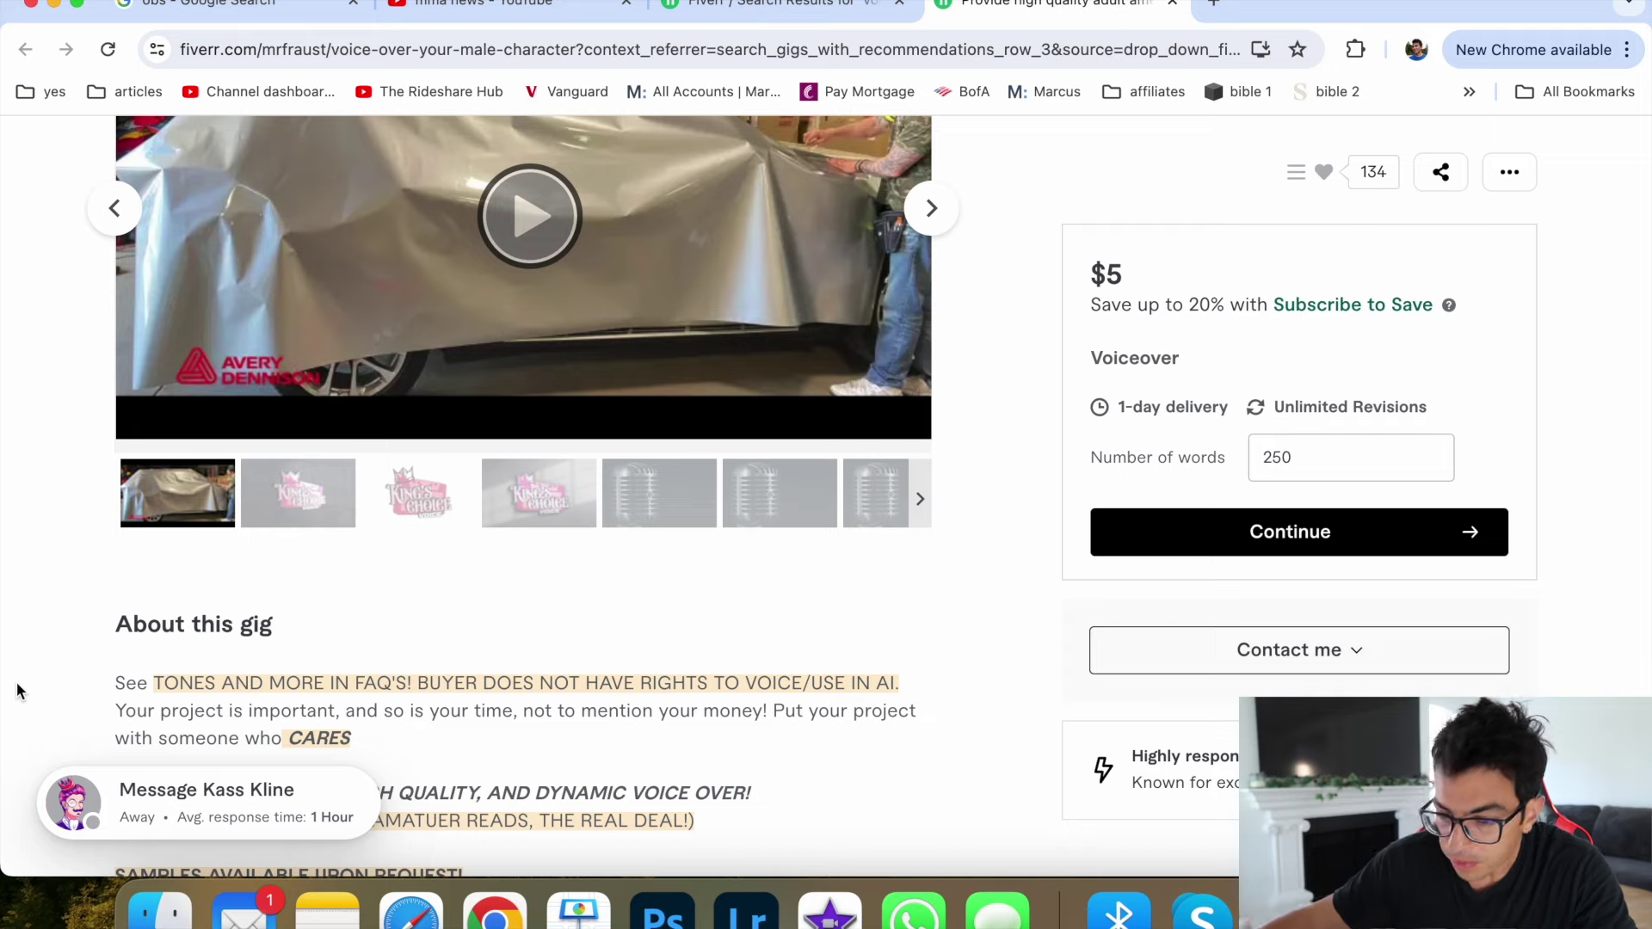
{"action": "scroll", "coordinate": [18, 691], "scroll_direction": "up", "scroll_amount": 1}
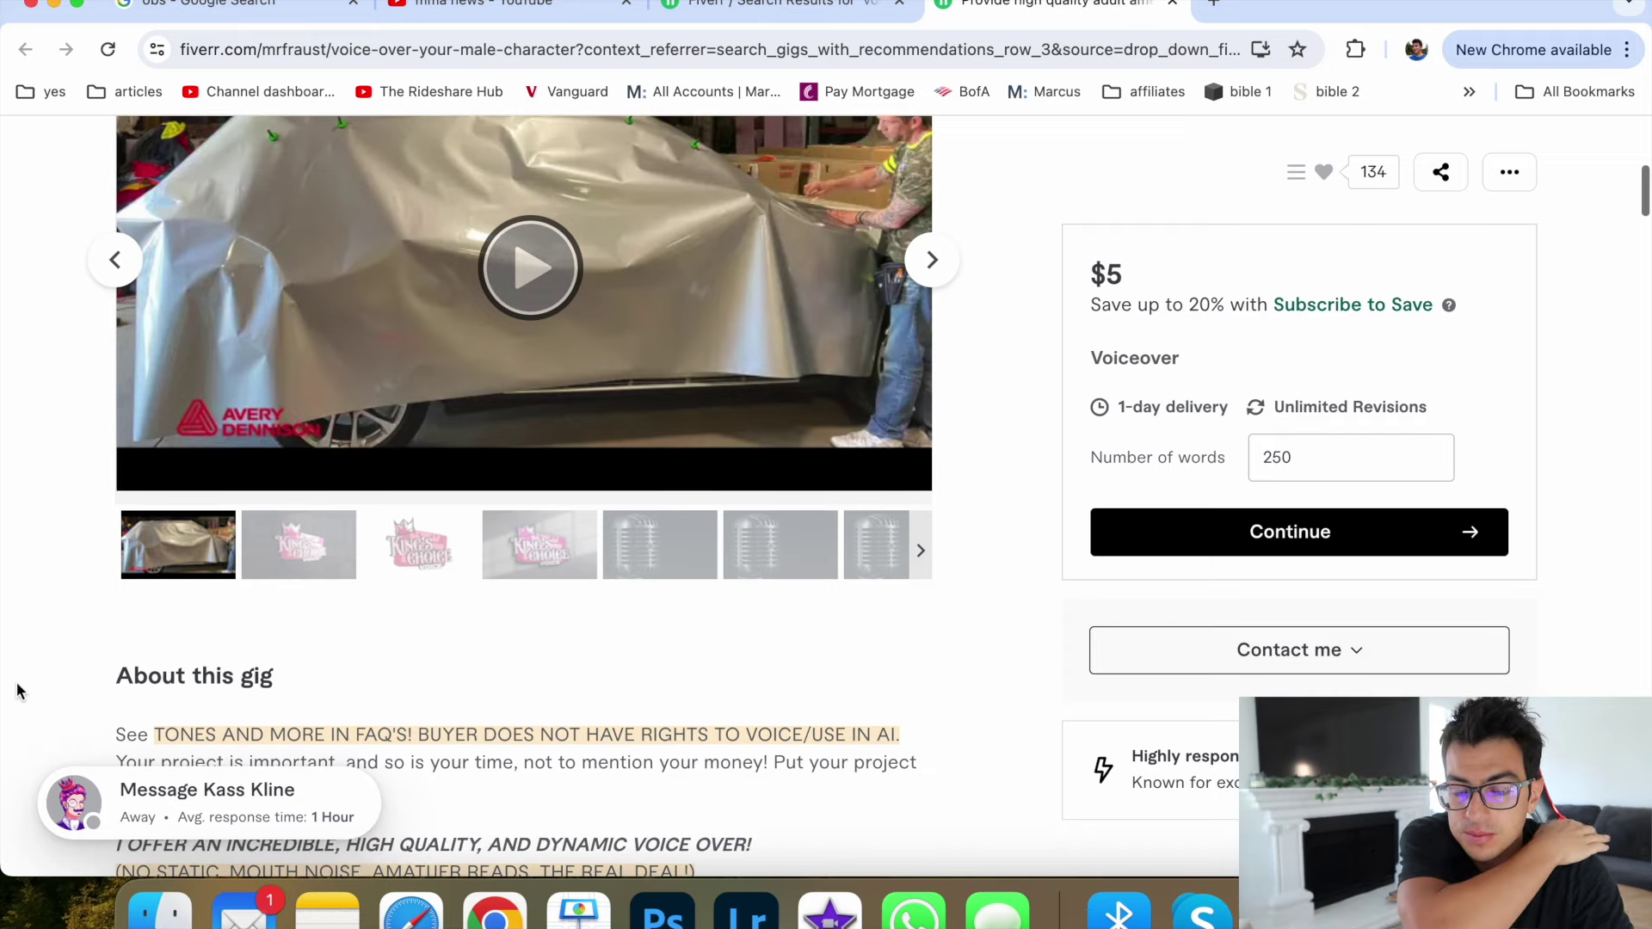
{"action": "scroll", "coordinate": [17, 691], "scroll_direction": "up", "scroll_amount": 2}
{"action": "scroll", "coordinate": [18, 691], "scroll_direction": "up", "scroll_amount": 3}
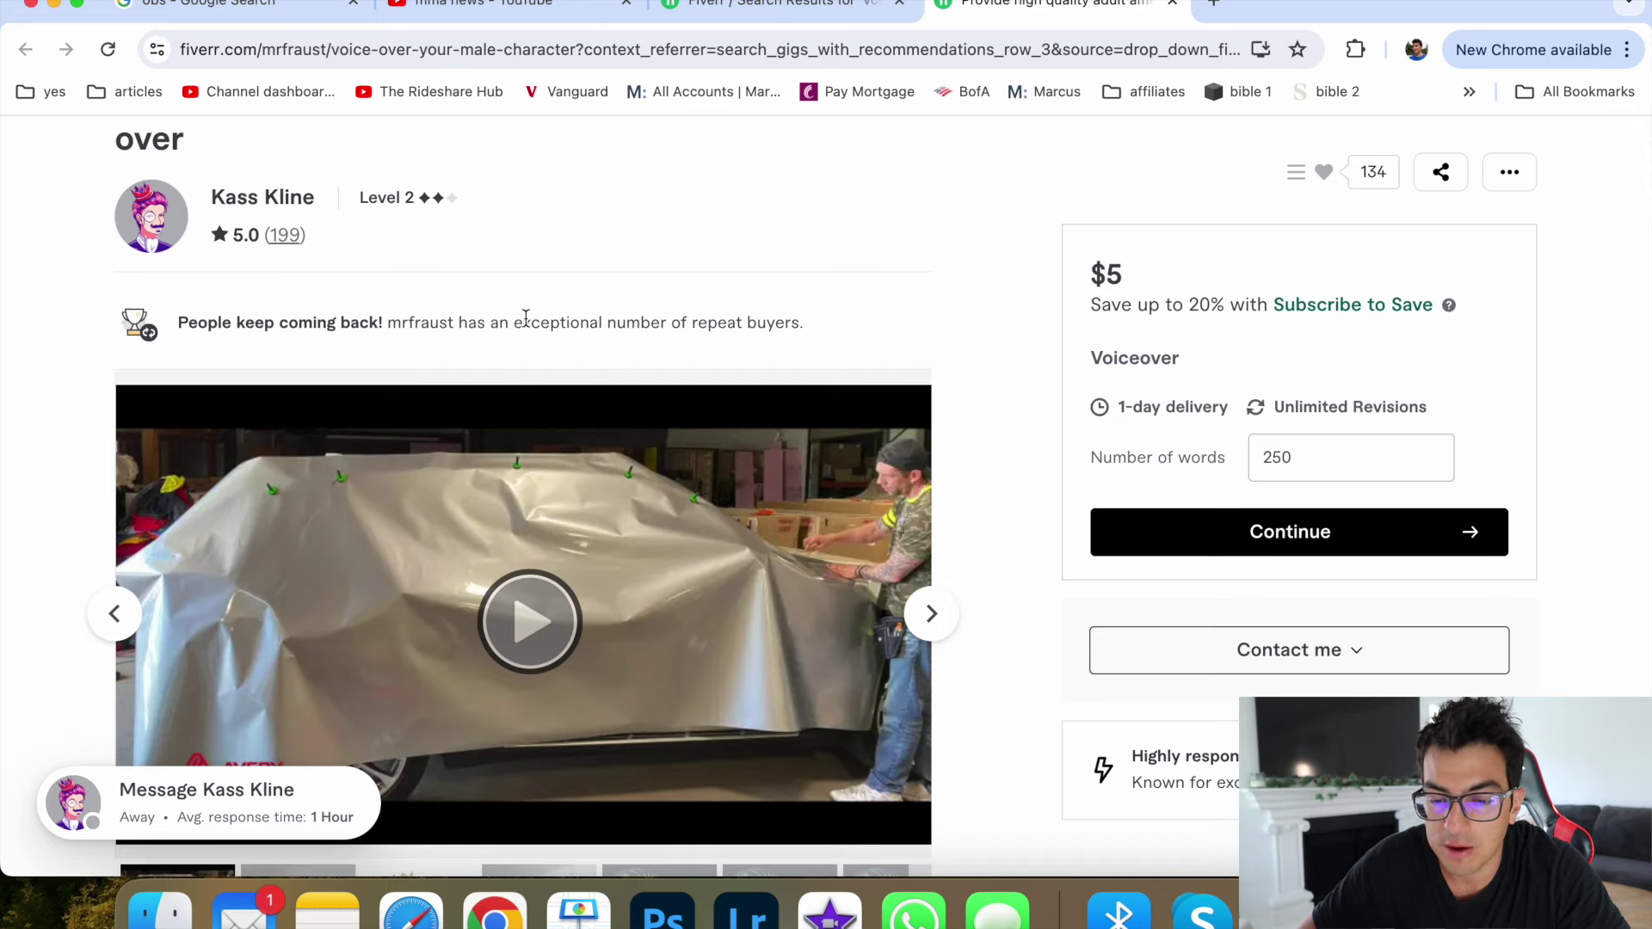
{"action": "scroll", "coordinate": [525, 318], "scroll_direction": "up", "scroll_amount": 2}
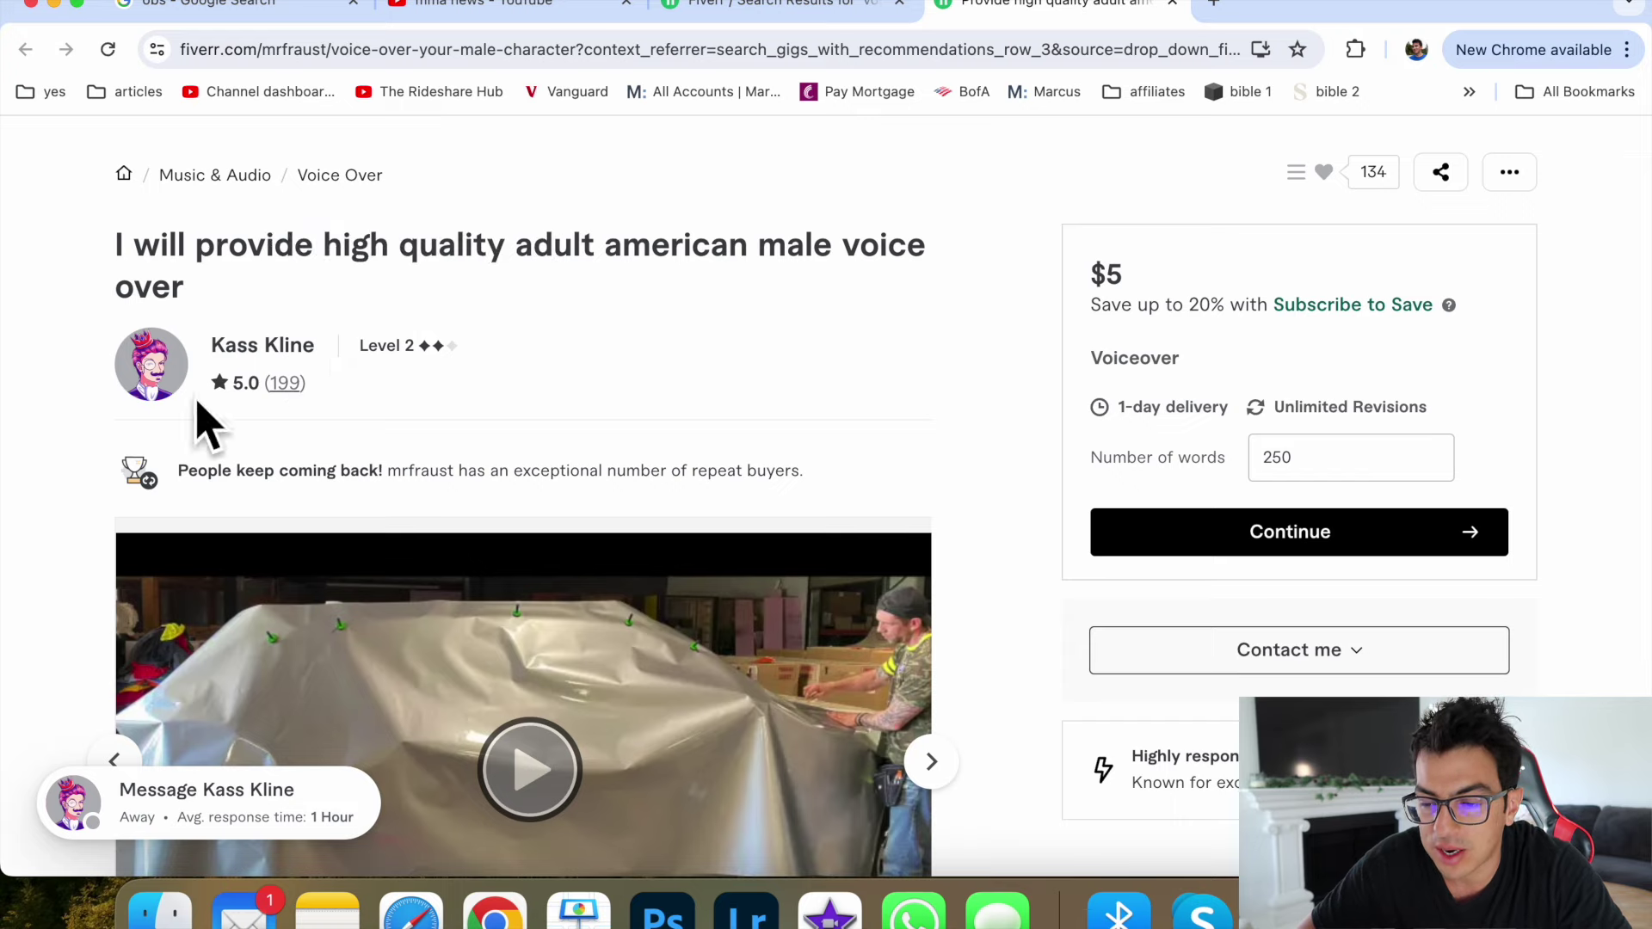
{"action": "scroll", "coordinate": [477, 376], "scroll_direction": "down", "scroll_amount": 3}
{"action": "scroll", "coordinate": [477, 376], "scroll_direction": "down", "scroll_amount": 1}
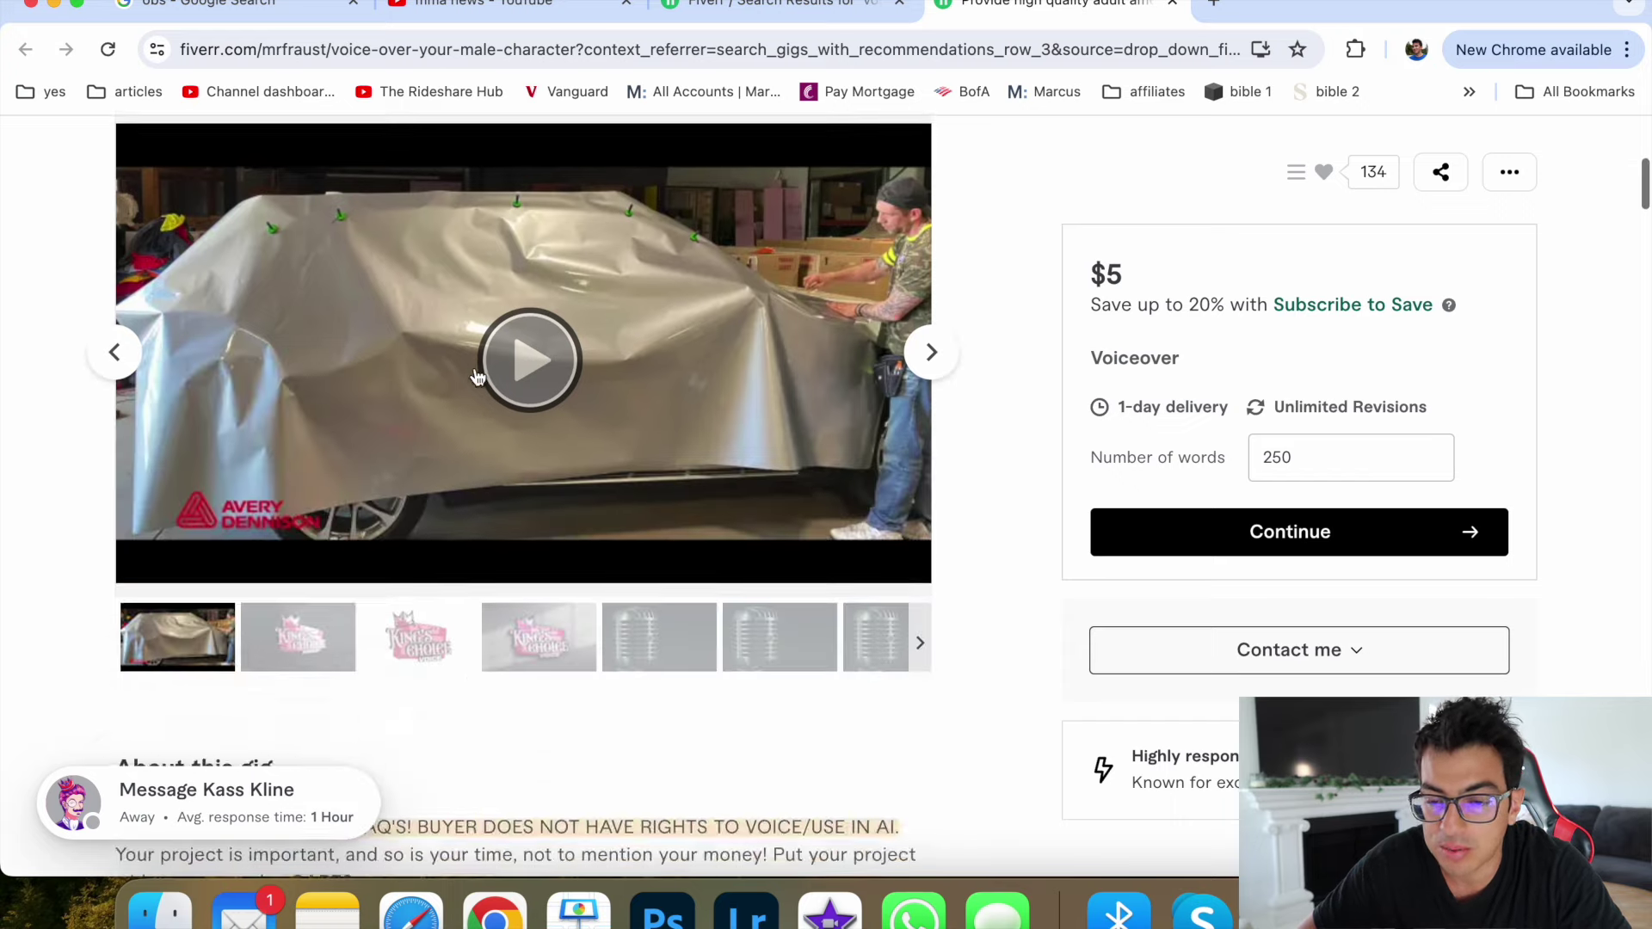
{"action": "scroll", "coordinate": [476, 375], "scroll_direction": "up", "scroll_amount": 5}
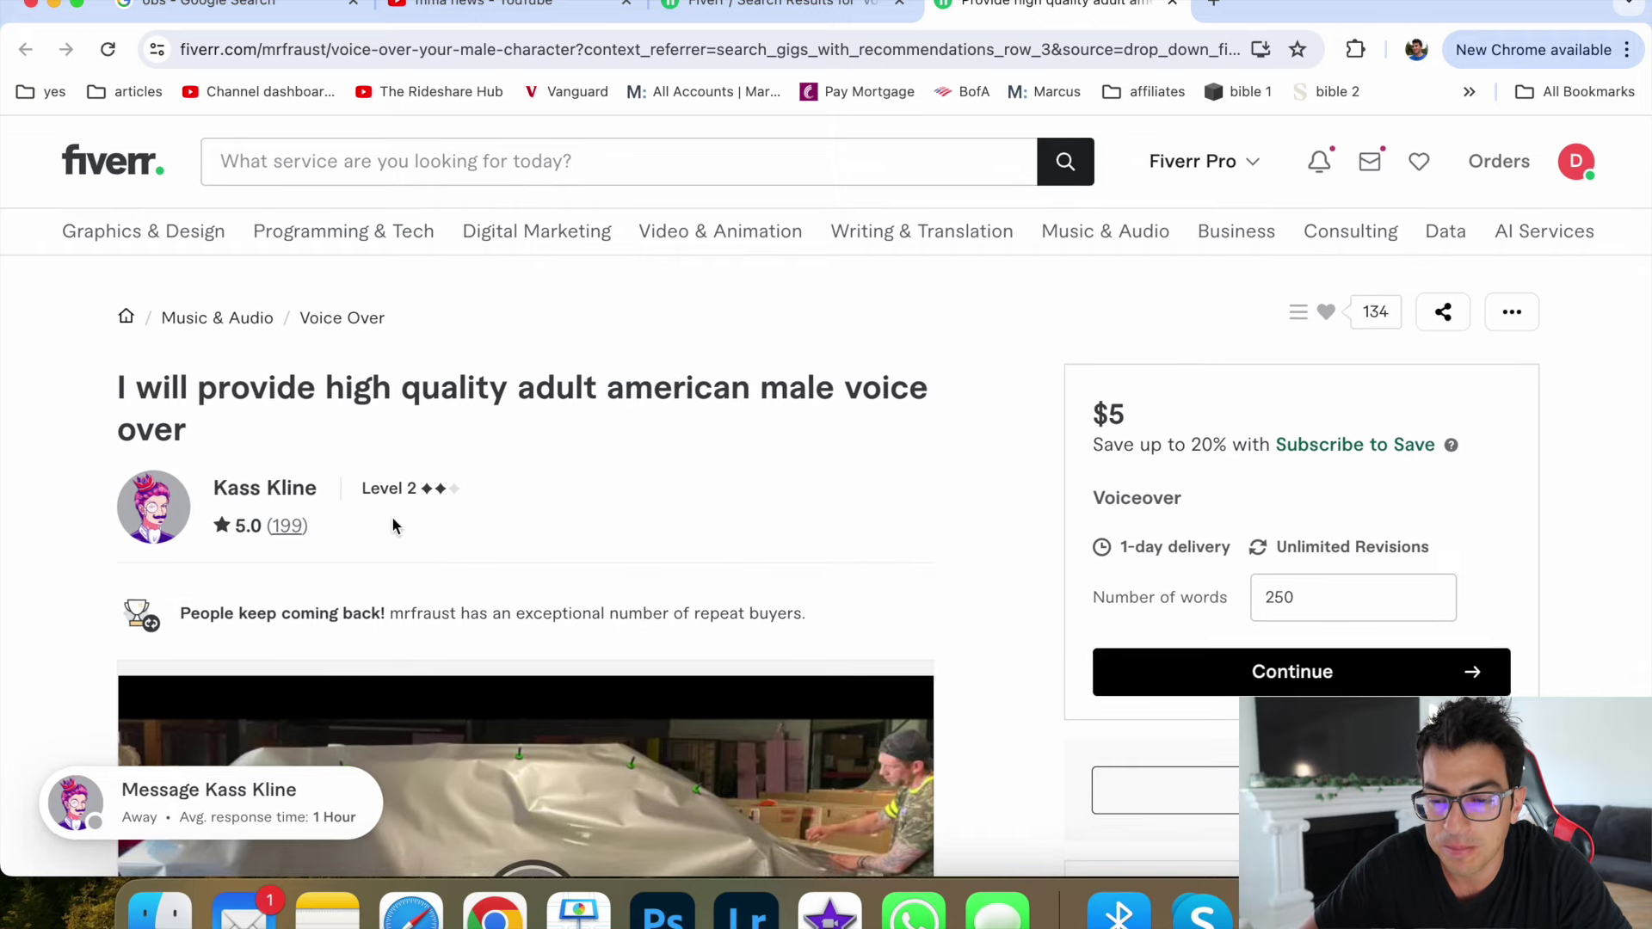
Step: Review the $5 voice-over gig title, flipping between the MMA news and Fiverr tabs
{"action": "triple_click", "coordinate": [761, 401]}
{"action": "left_click", "coordinate": [849, 401]}
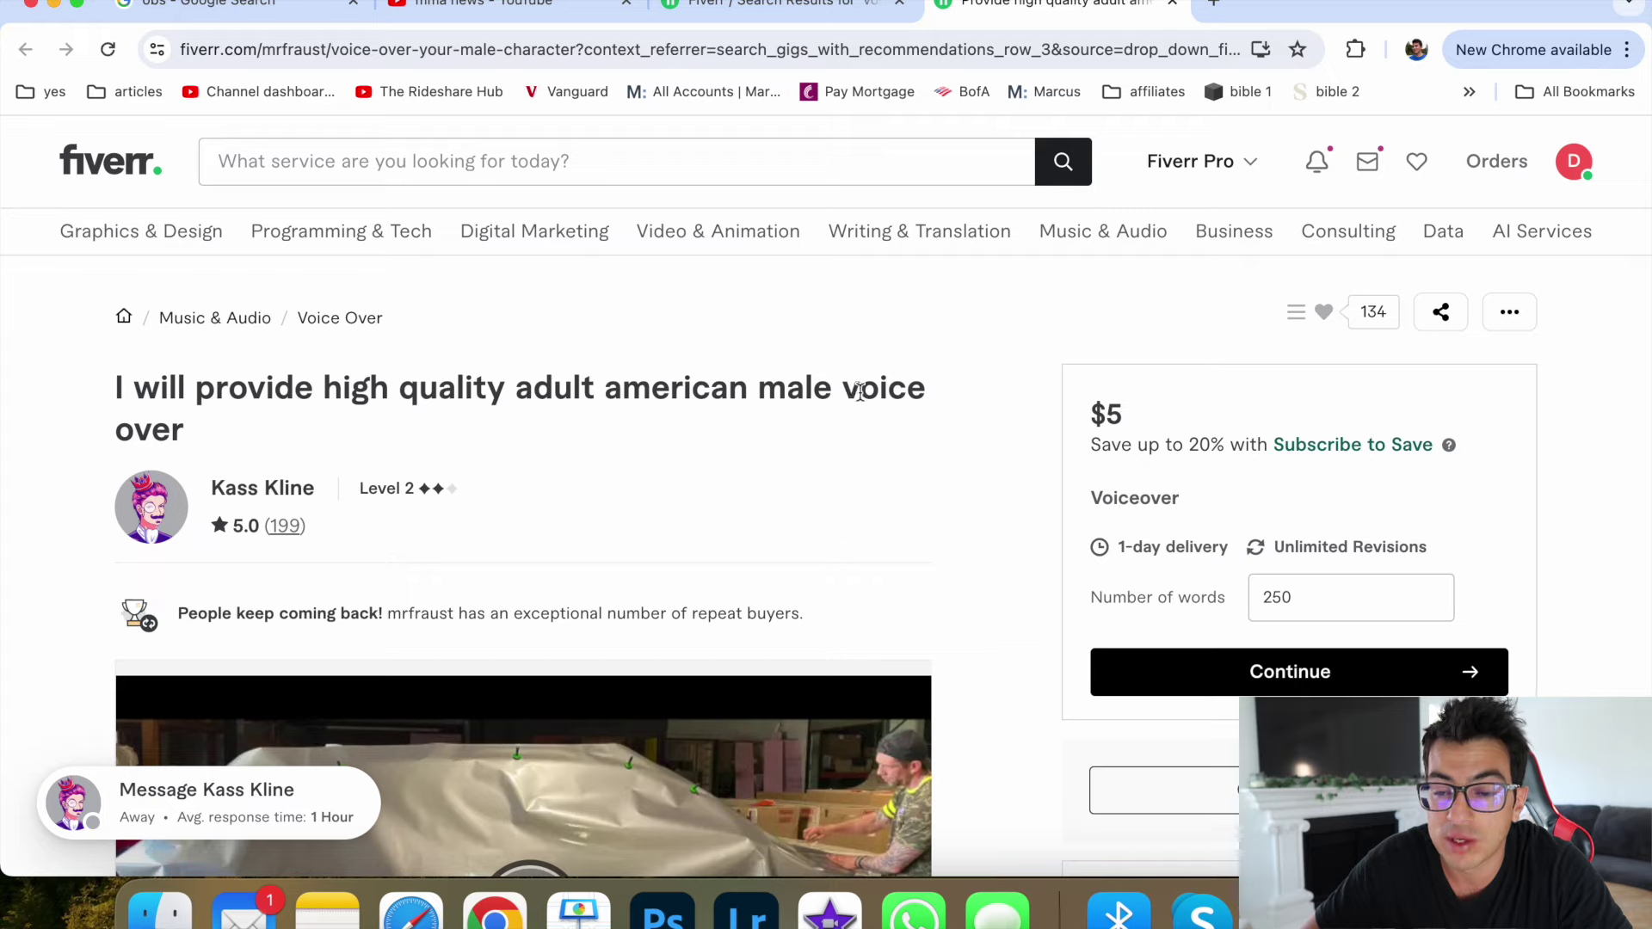
{"action": "left_click", "coordinate": [491, 6]}
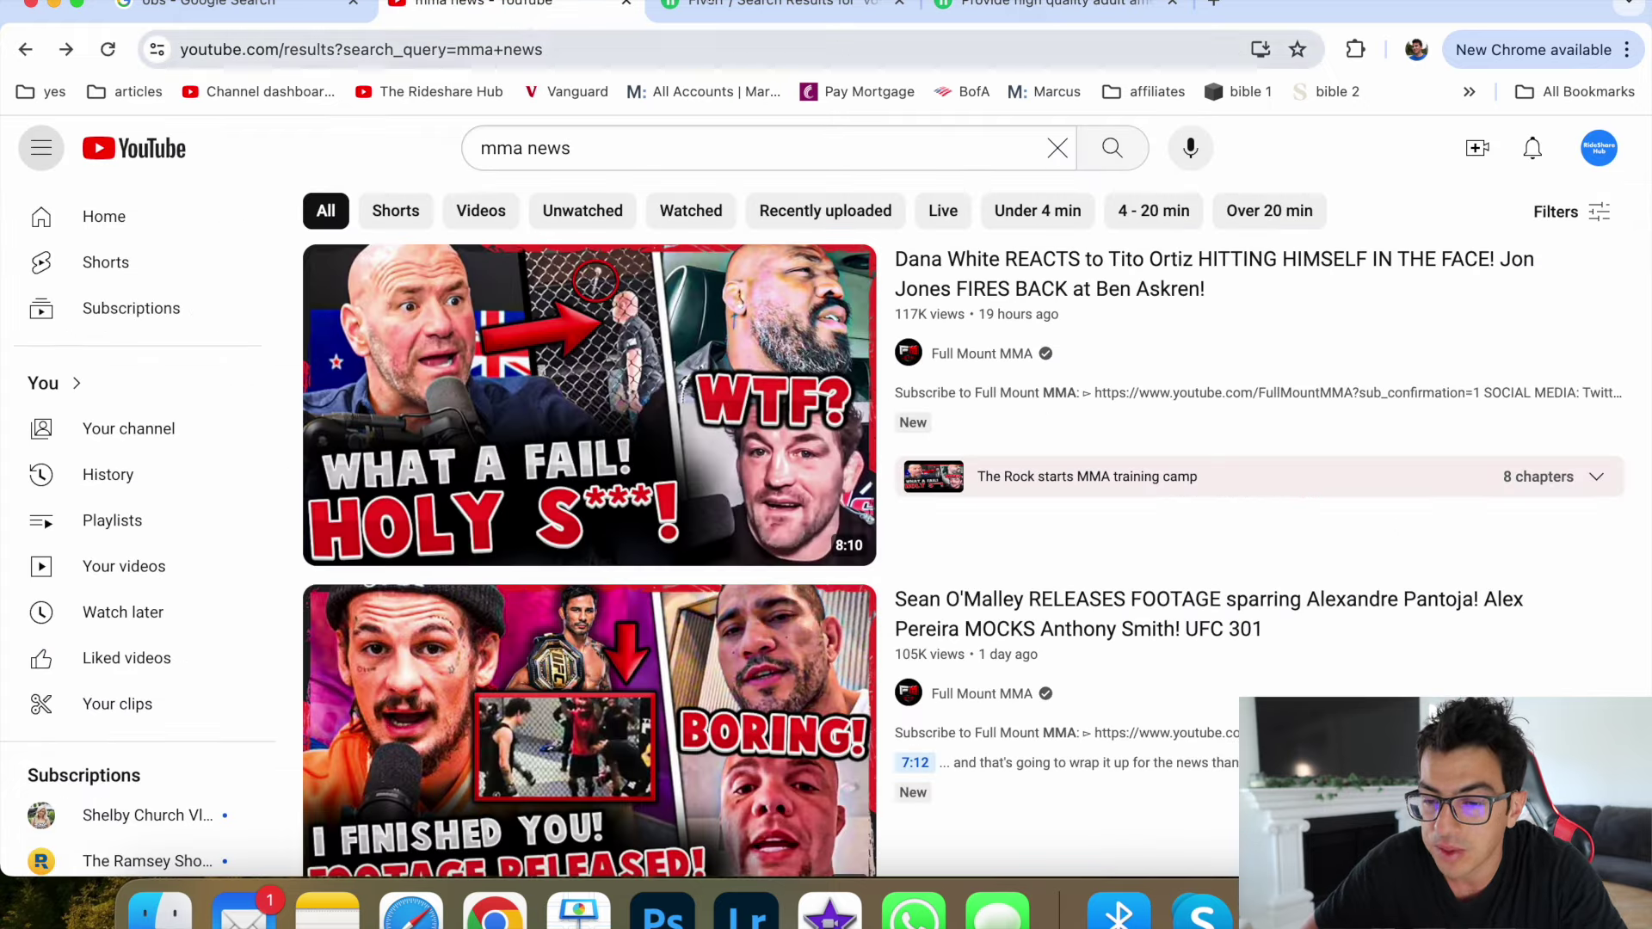
{"action": "left_click", "coordinate": [787, 4]}
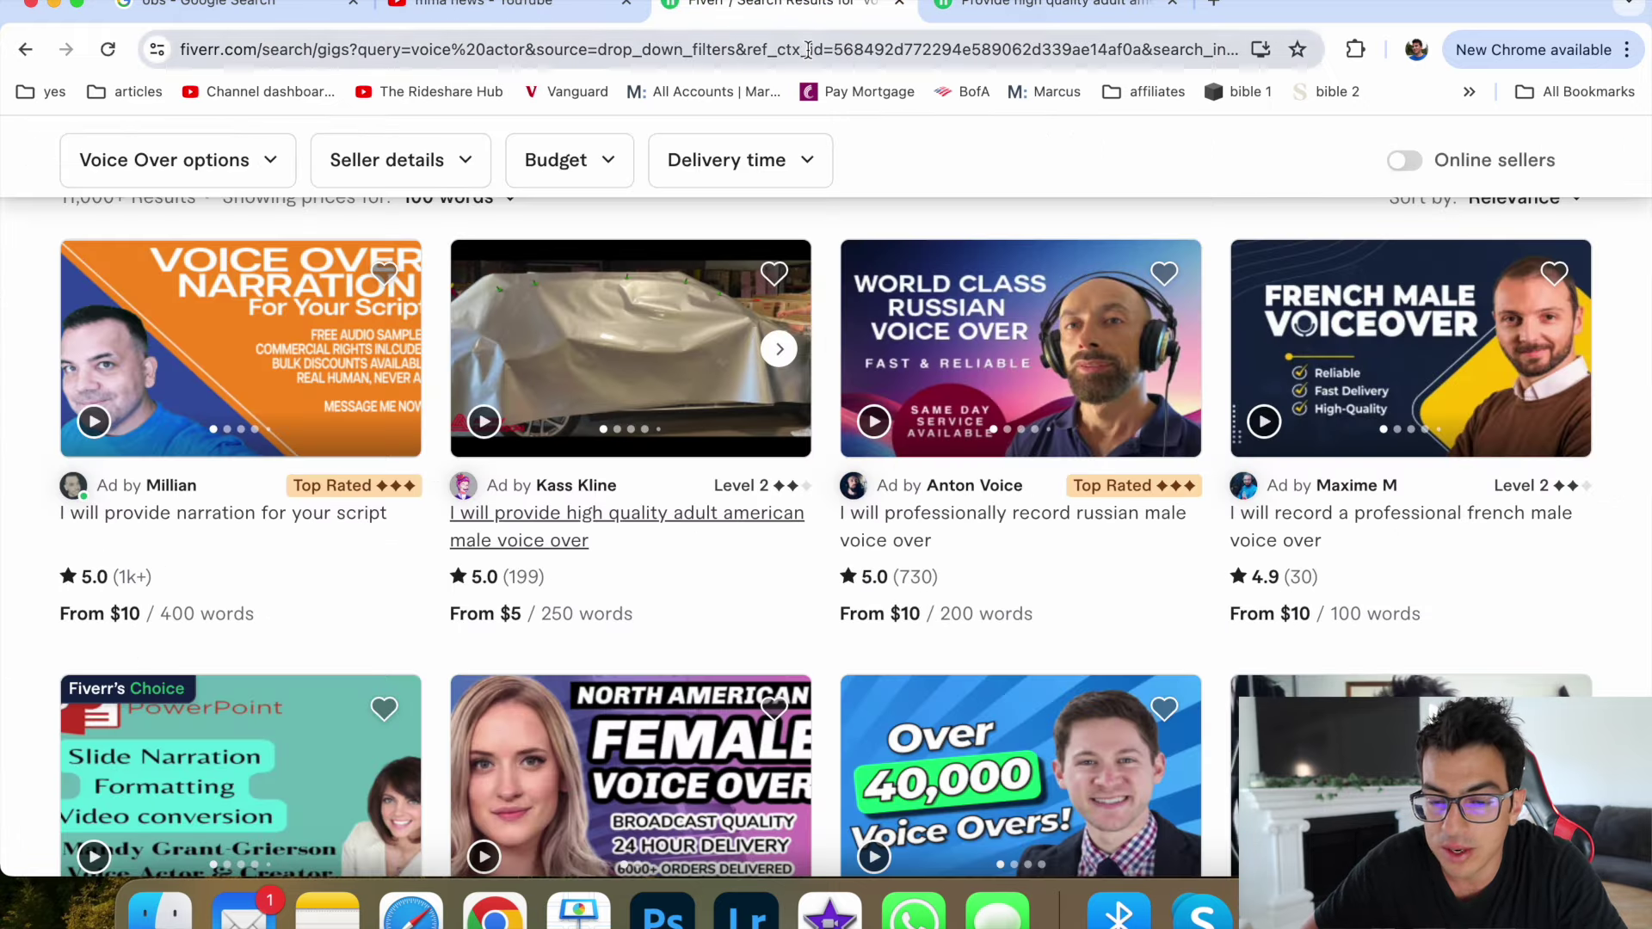
{"action": "left_click", "coordinate": [491, 5]}
{"action": "left_click", "coordinate": [775, 5]}
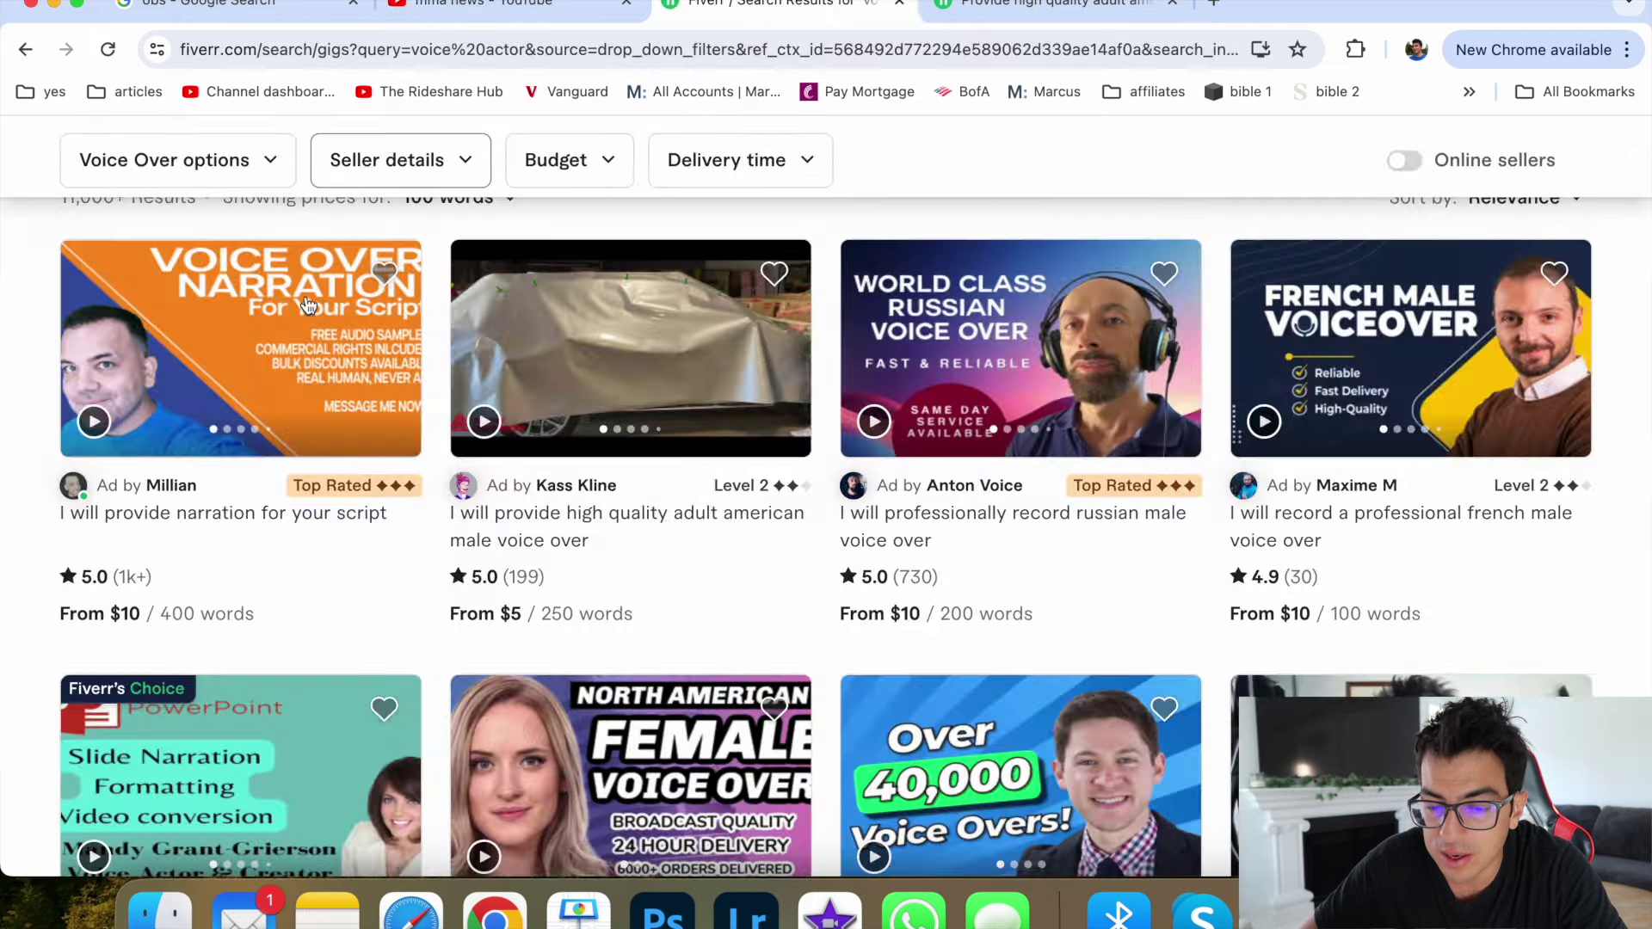
{"action": "left_click", "coordinate": [1045, 4]}
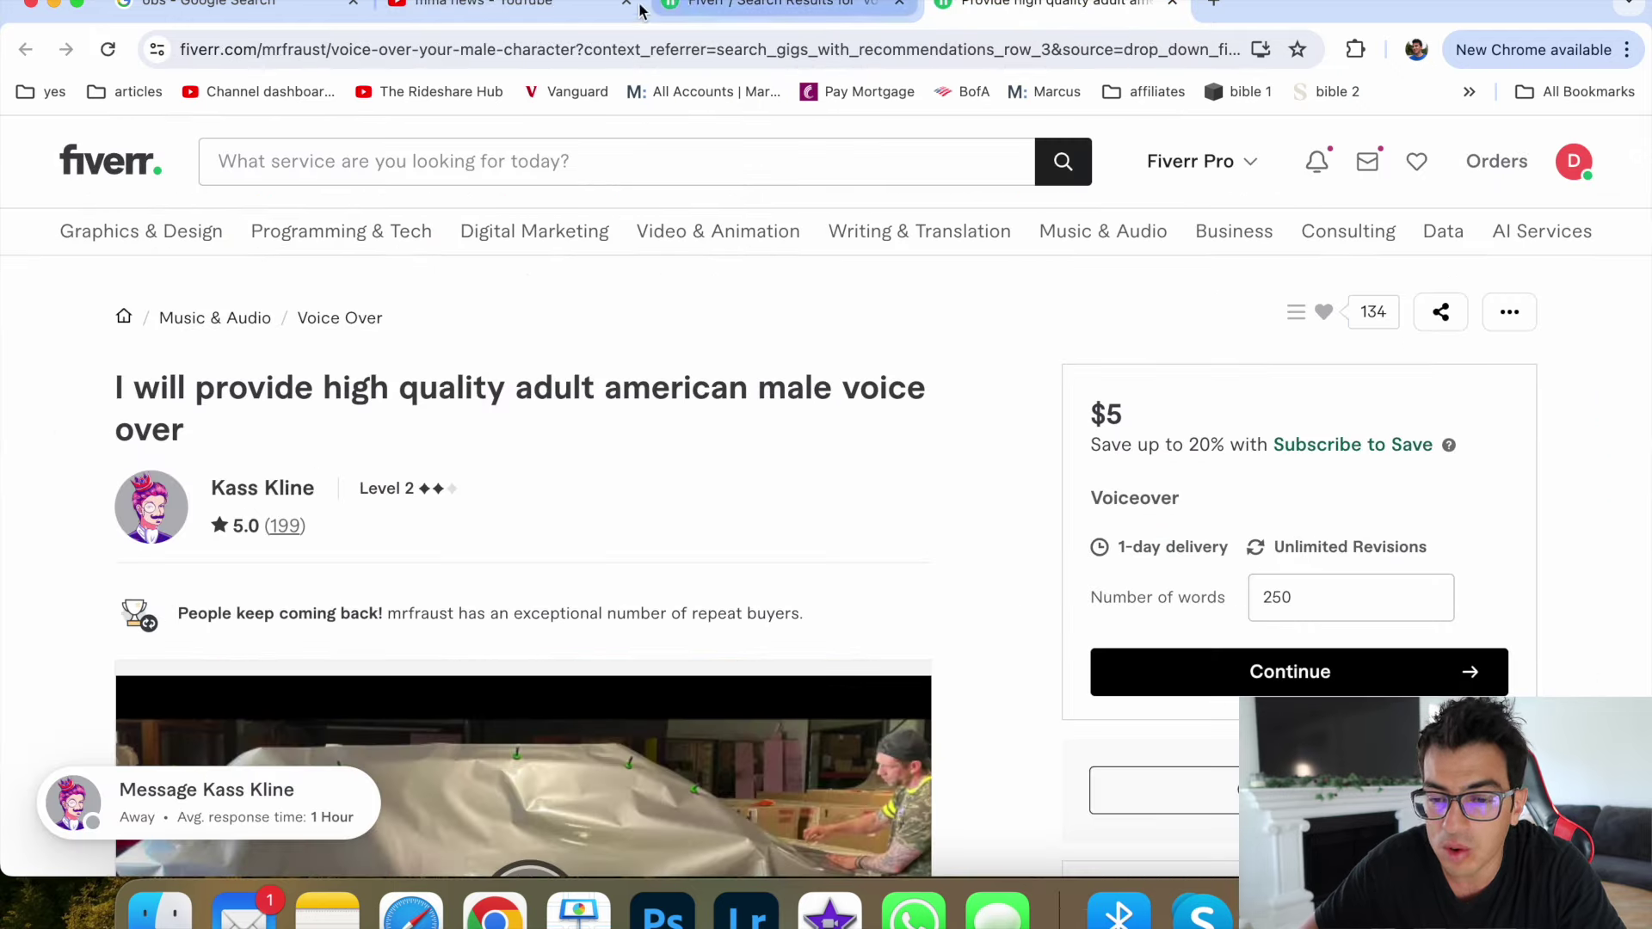
Step: Switch to the MMA news tab and start entering a new address for google.com
{"action": "left_click", "coordinate": [516, 5]}
{"action": "left_click", "coordinate": [578, 48]}
{"action": "type", "text": "goo"}
Step: Google 'mma news sean omalley' and open the MMA Fighting story on O'Malley answering McGregor
{"action": "key", "text": "Return"}
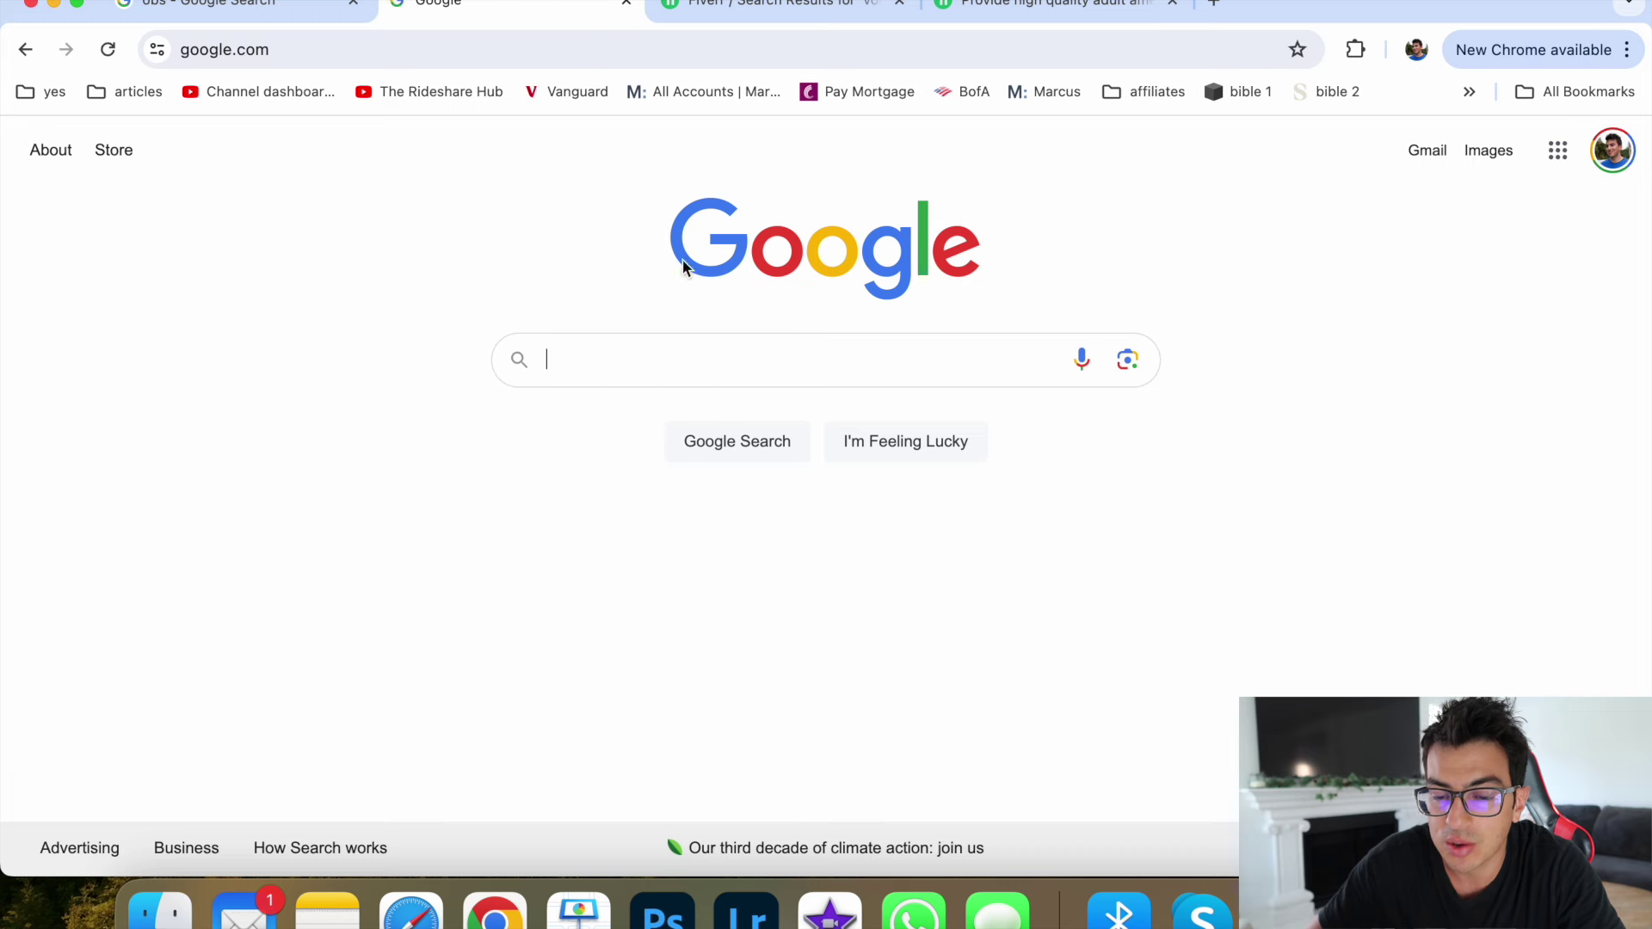
{"action": "type", "text": "mma news sea"}
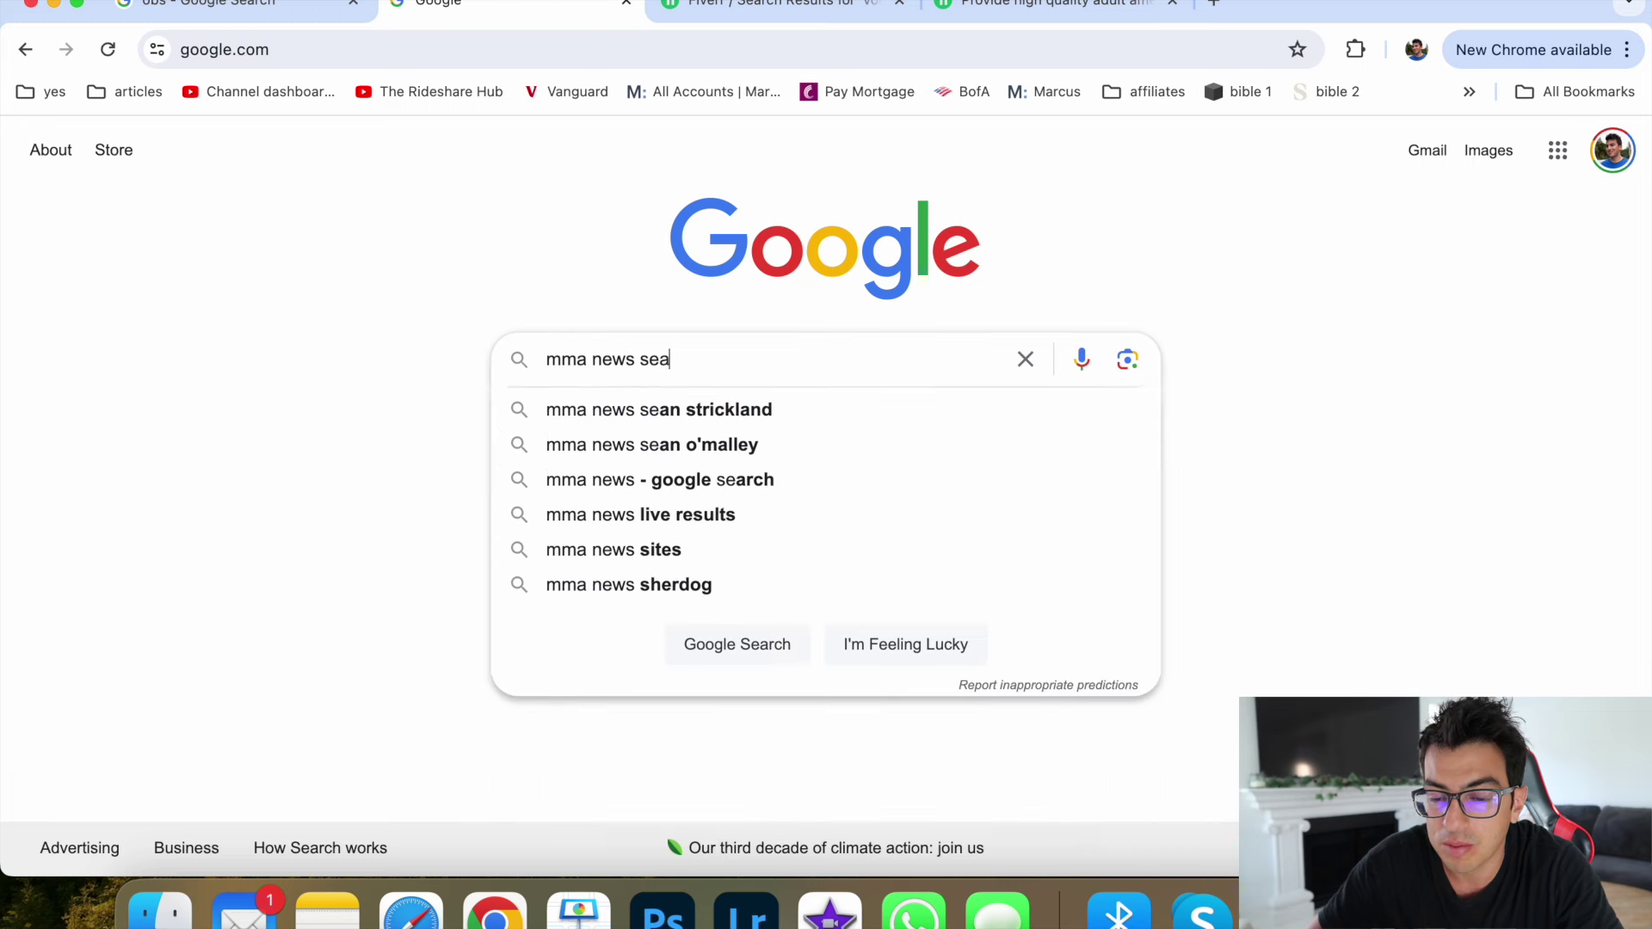
{"action": "type", "text": "n omalley"}
{"action": "key", "text": "Return"}
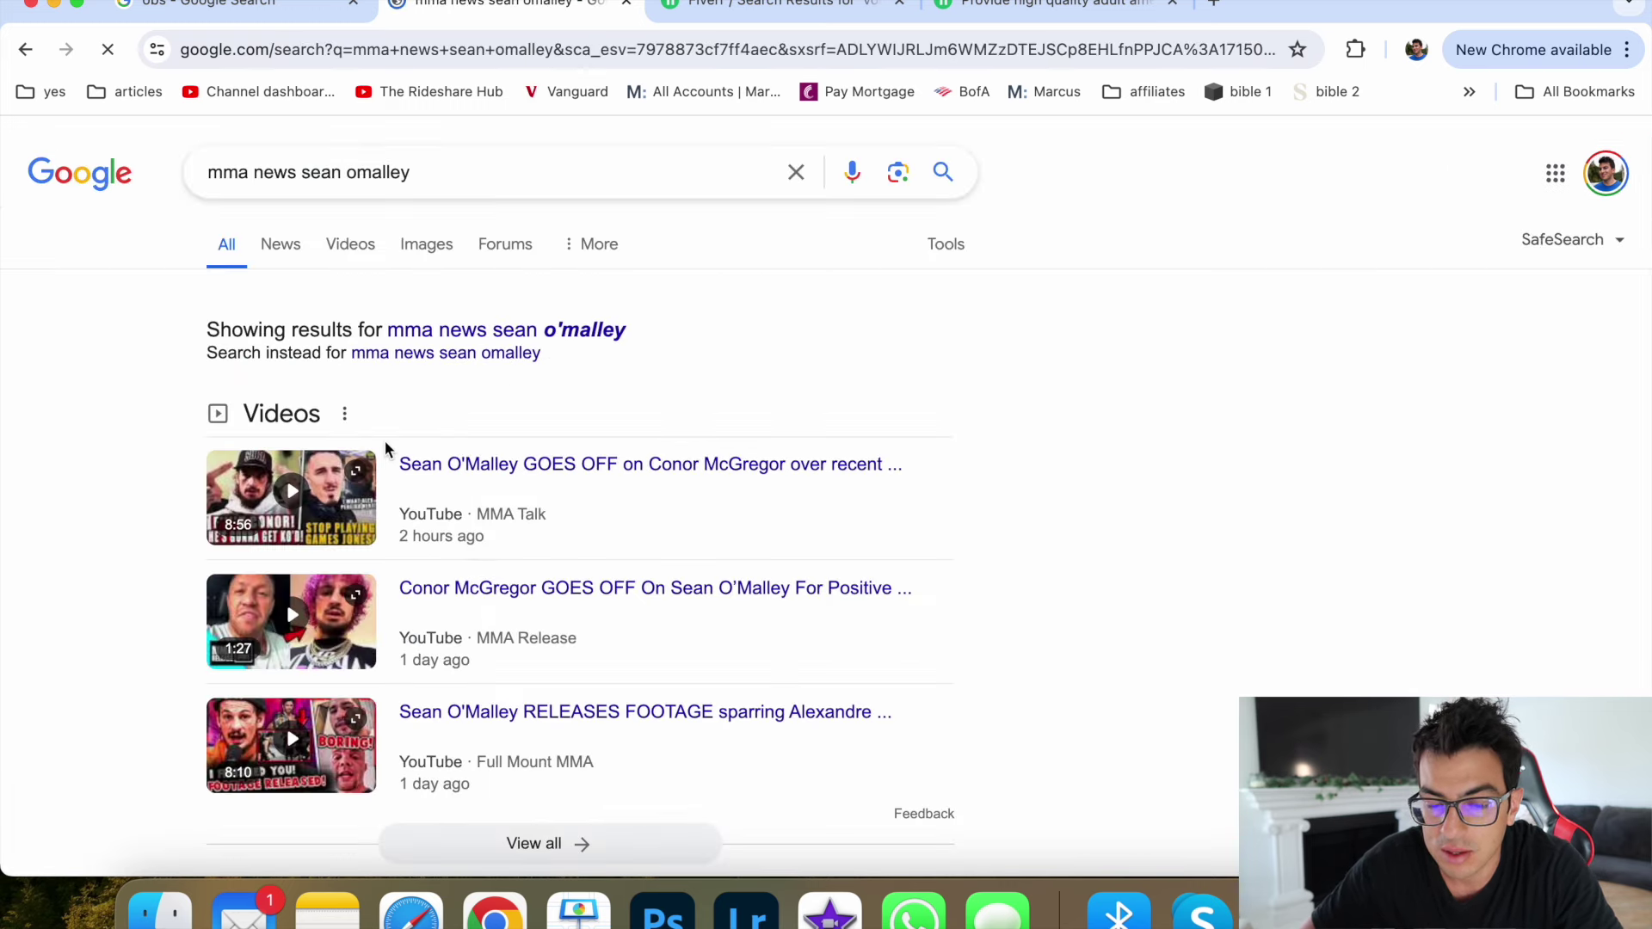
{"action": "scroll", "coordinate": [6, 649], "scroll_direction": "down", "scroll_amount": 5}
{"action": "scroll", "coordinate": [7, 649], "scroll_direction": "down", "scroll_amount": 1}
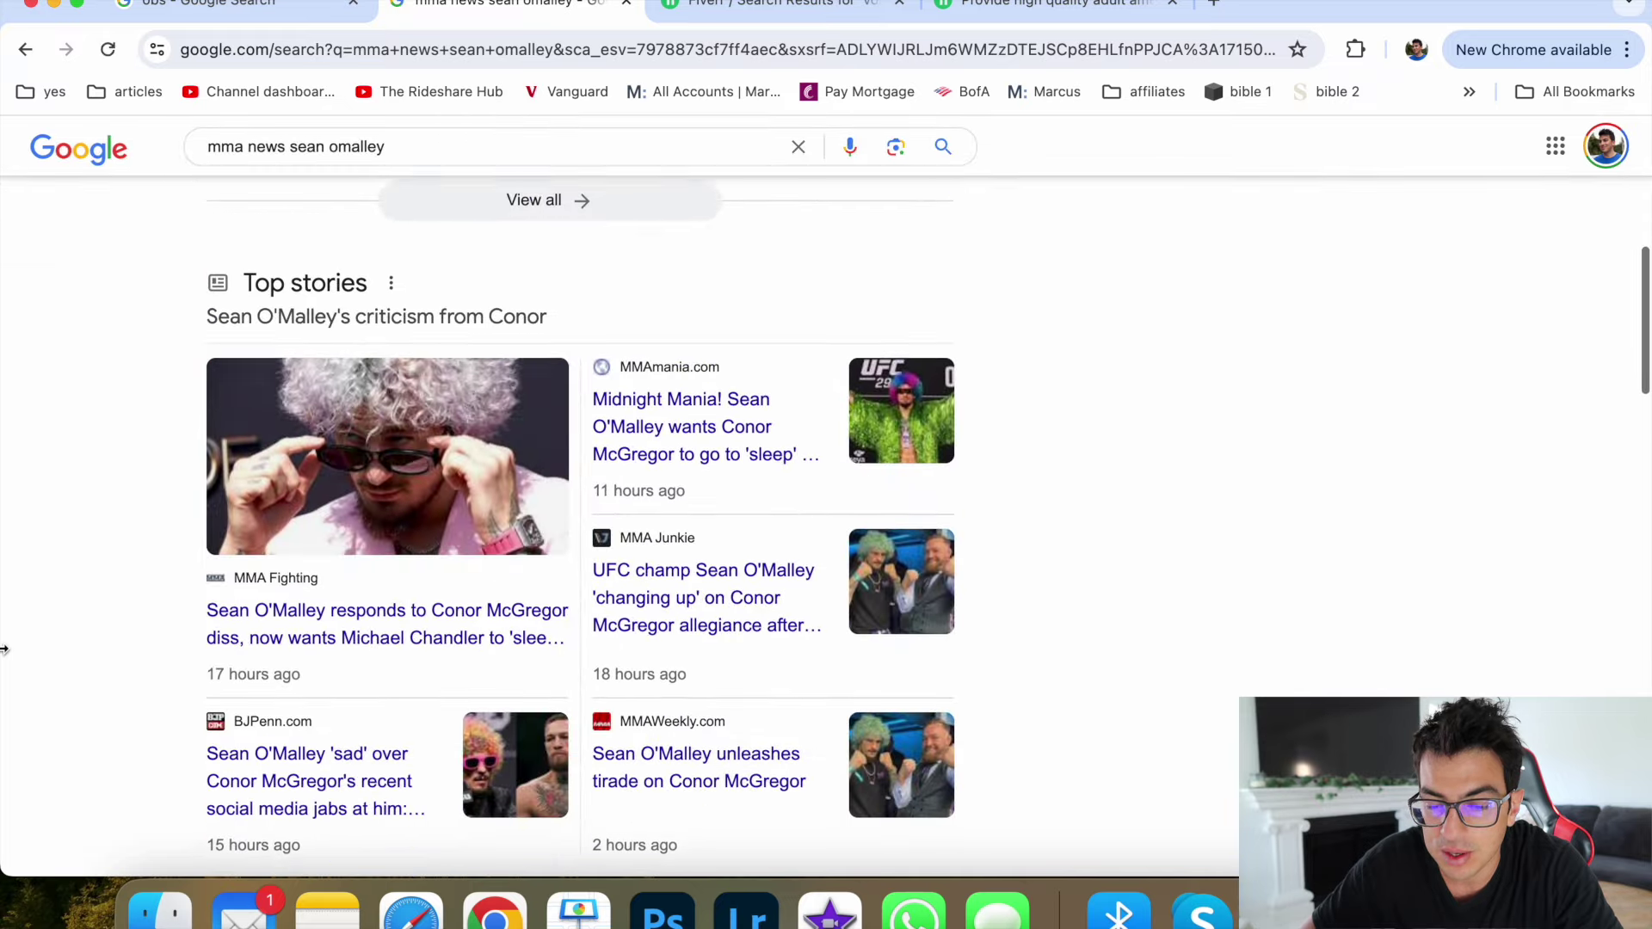
{"action": "left_click", "coordinate": [388, 607]}
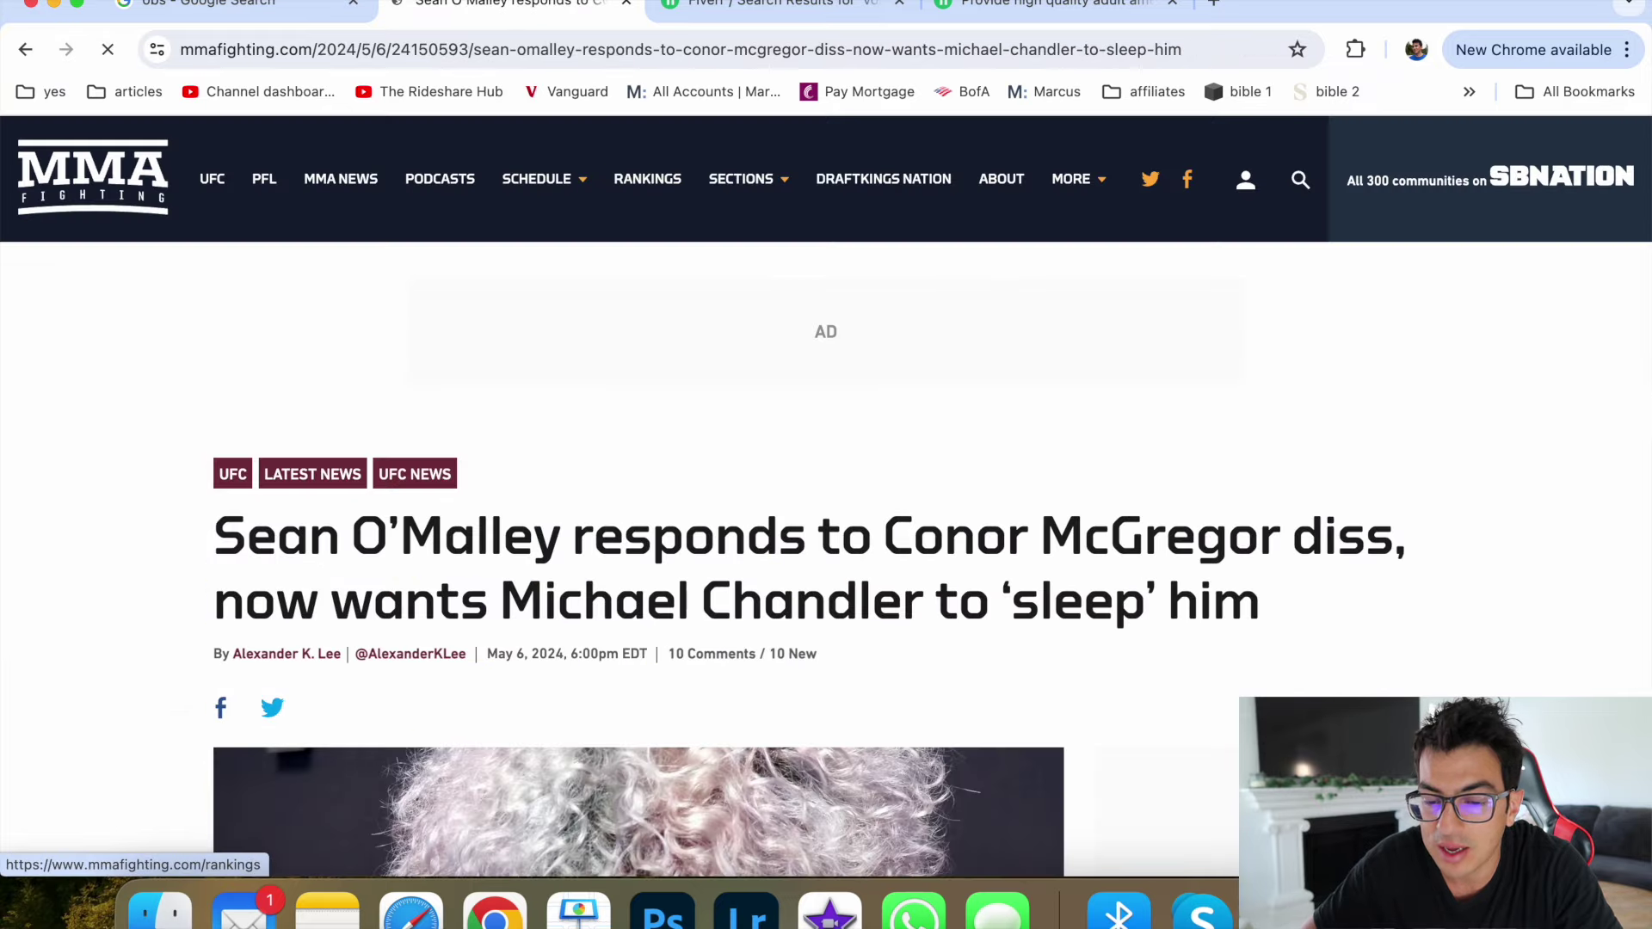
{"action": "key", "text": "ctrl+Tab"}
{"action": "key", "text": "ctrl+Tab"}
{"action": "key", "text": "ctrl+shift+Tab"}
{"action": "key", "text": "ctrl+shift+Tab"}
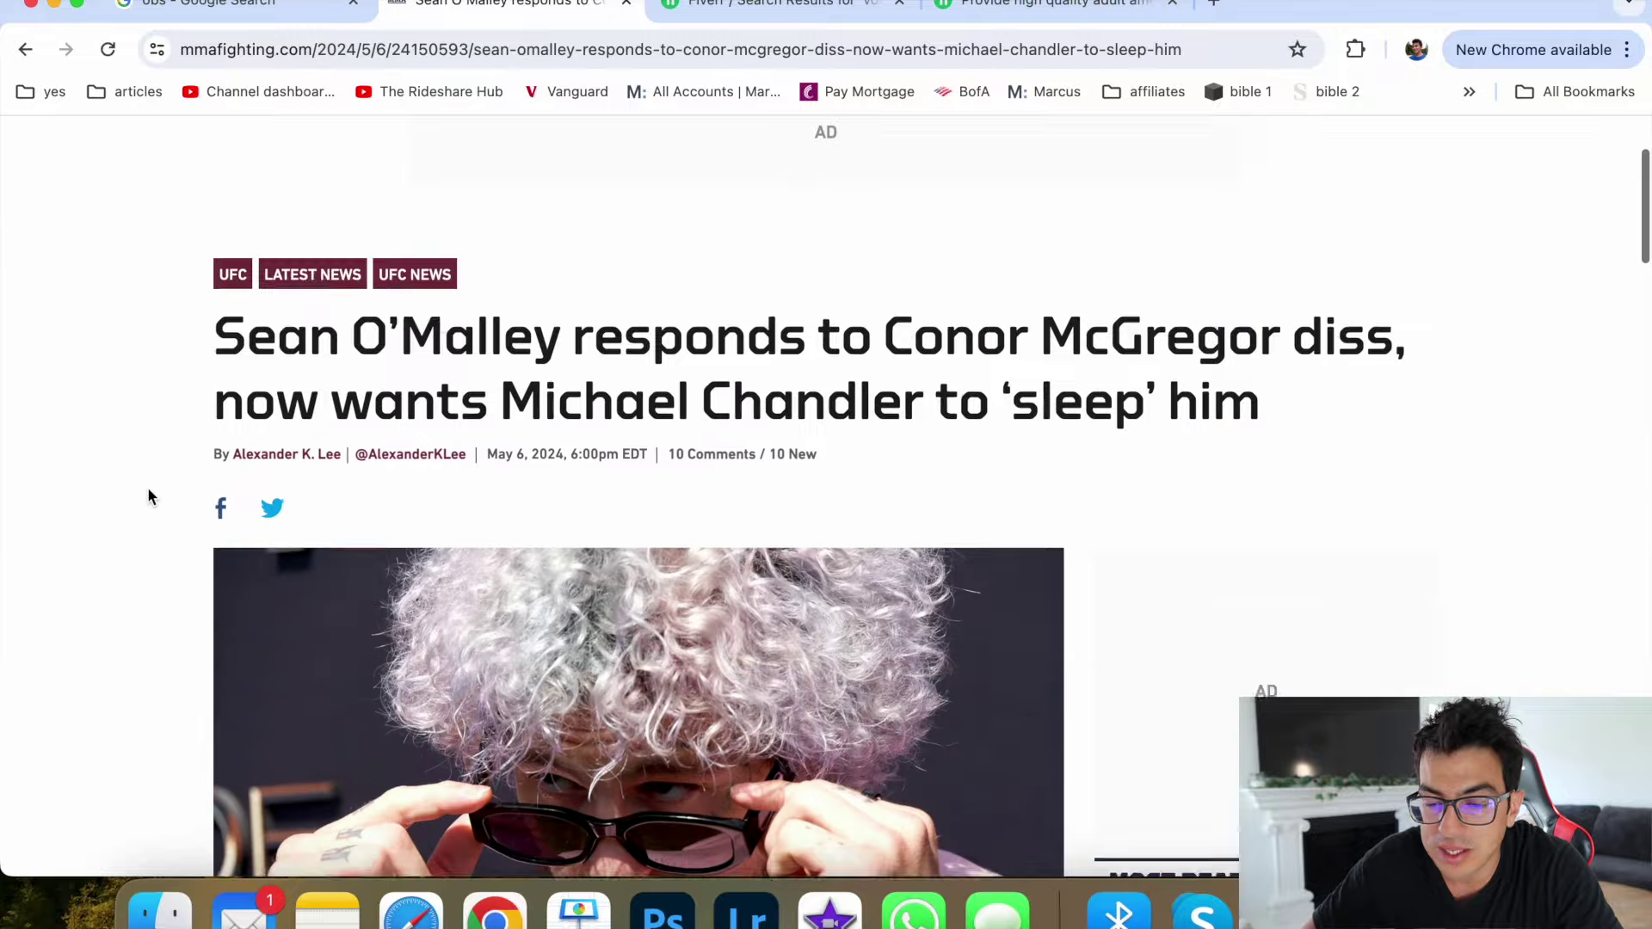
{"action": "scroll", "coordinate": [147, 487], "scroll_direction": "down", "scroll_amount": 5}
{"action": "scroll", "coordinate": [148, 487], "scroll_direction": "down", "scroll_amount": 2}
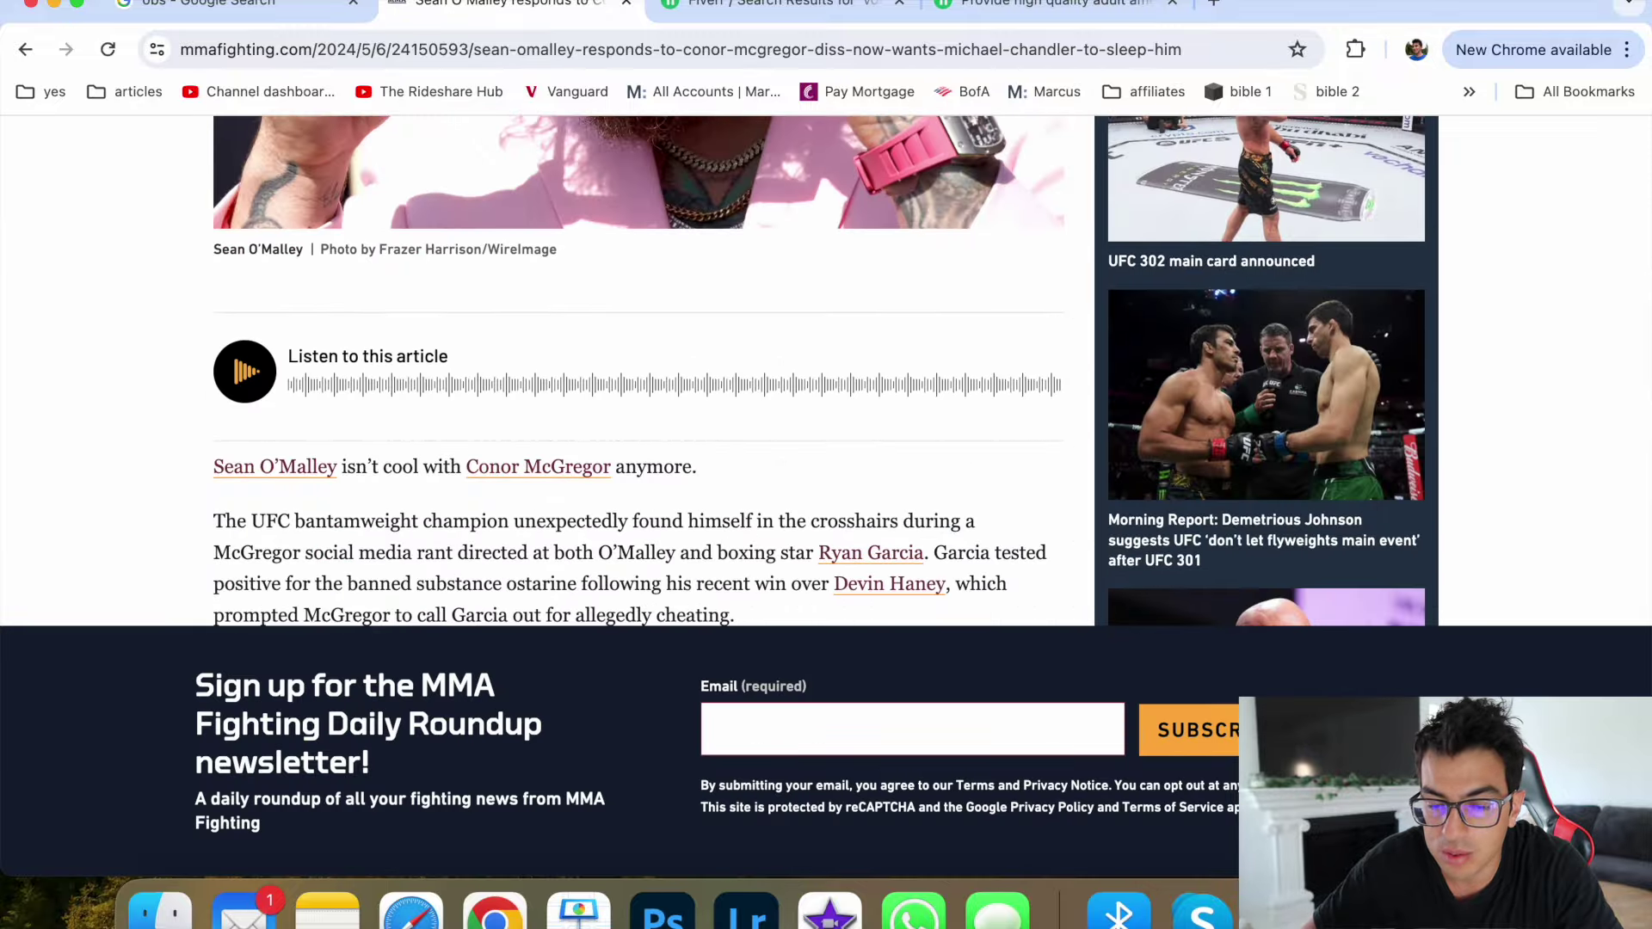
{"action": "scroll", "coordinate": [741, 666], "scroll_direction": "down", "scroll_amount": 2}
{"action": "scroll", "coordinate": [741, 660], "scroll_direction": "down", "scroll_amount": 3}
{"action": "scroll", "coordinate": [741, 660], "scroll_direction": "down", "scroll_amount": 5}
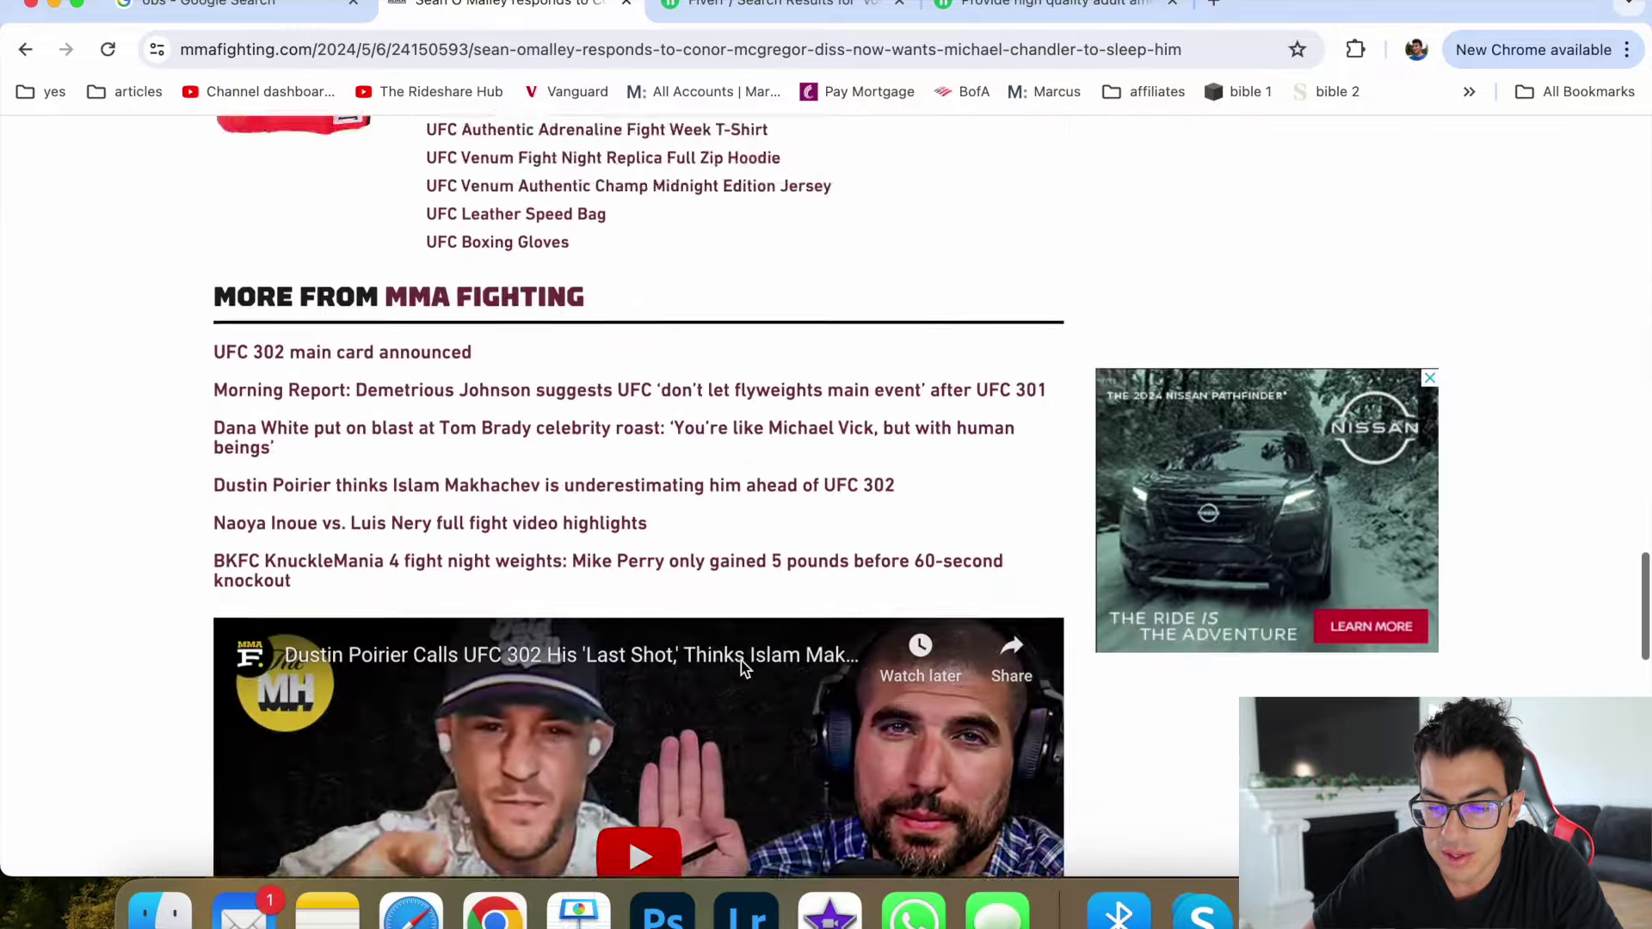
{"action": "scroll", "coordinate": [741, 660], "scroll_direction": "down", "scroll_amount": 2}
{"action": "scroll", "coordinate": [741, 661], "scroll_direction": "down", "scroll_amount": 5}
{"action": "scroll", "coordinate": [741, 667], "scroll_direction": "up", "scroll_amount": 5}
{"action": "scroll", "coordinate": [741, 667], "scroll_direction": "down", "scroll_amount": 2}
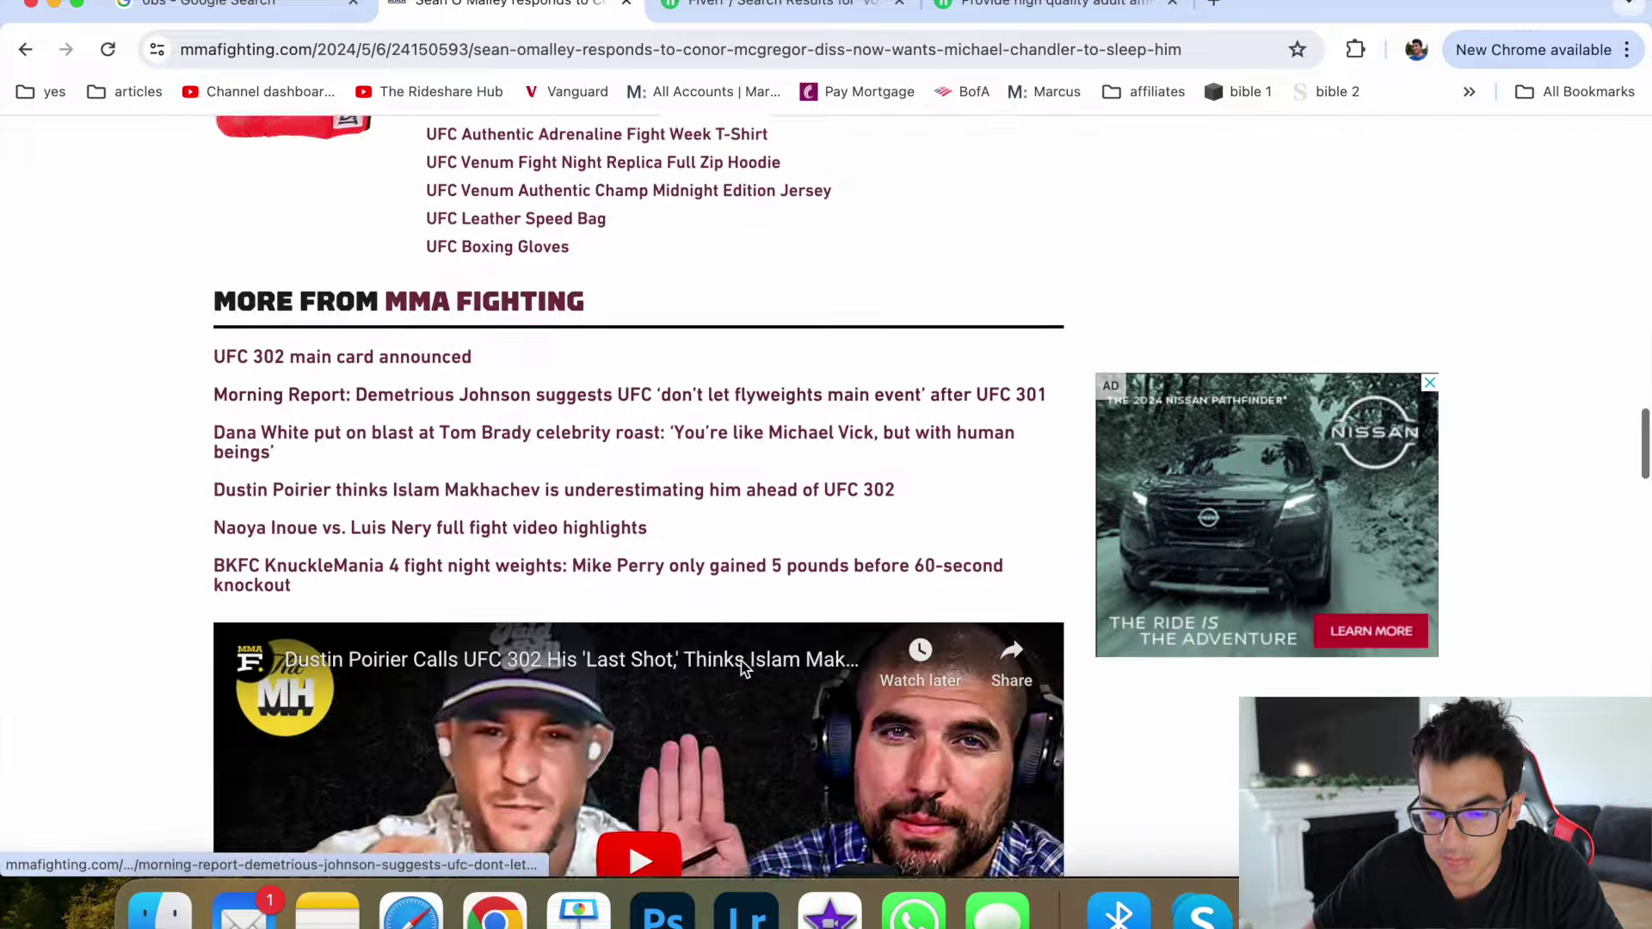
{"action": "scroll", "coordinate": [826, 434], "scroll_direction": "up", "scroll_amount": 1}
{"action": "scroll", "coordinate": [827, 463], "scroll_direction": "up", "scroll_amount": 4}
{"action": "mouse_move", "coordinate": [804, 655]}
{"action": "left_mouse_down"}
{"action": "mouse_move", "coordinate": [776, 436]}
{"action": "mouse_move", "coordinate": [209, 621]}
{"action": "mouse_move", "coordinate": [210, 565]}
{"action": "left_mouse_up"}
Step: In a new tab, search 'chat gpt' and open chatgpt.com from the results
{"action": "key", "text": "super+t"}
{"action": "type", "text": "chat"}
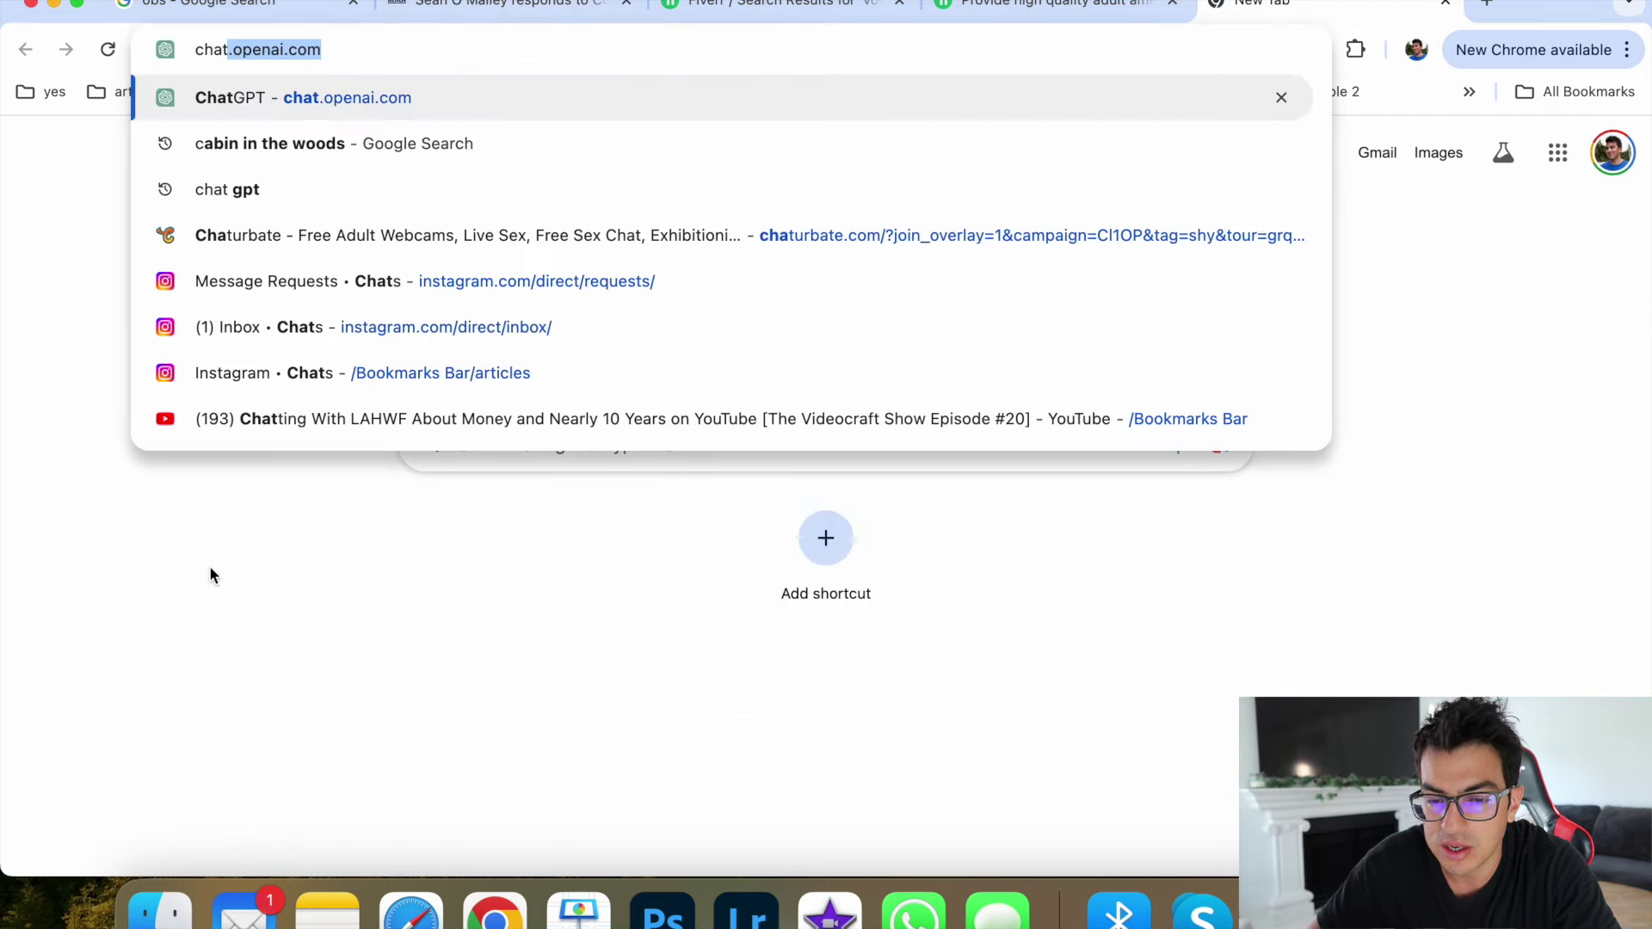
{"action": "type", "text": " p"}
{"action": "key", "text": "BackSpace"}
{"action": "type", "text": "gpt"}
{"action": "key", "text": "Return"}
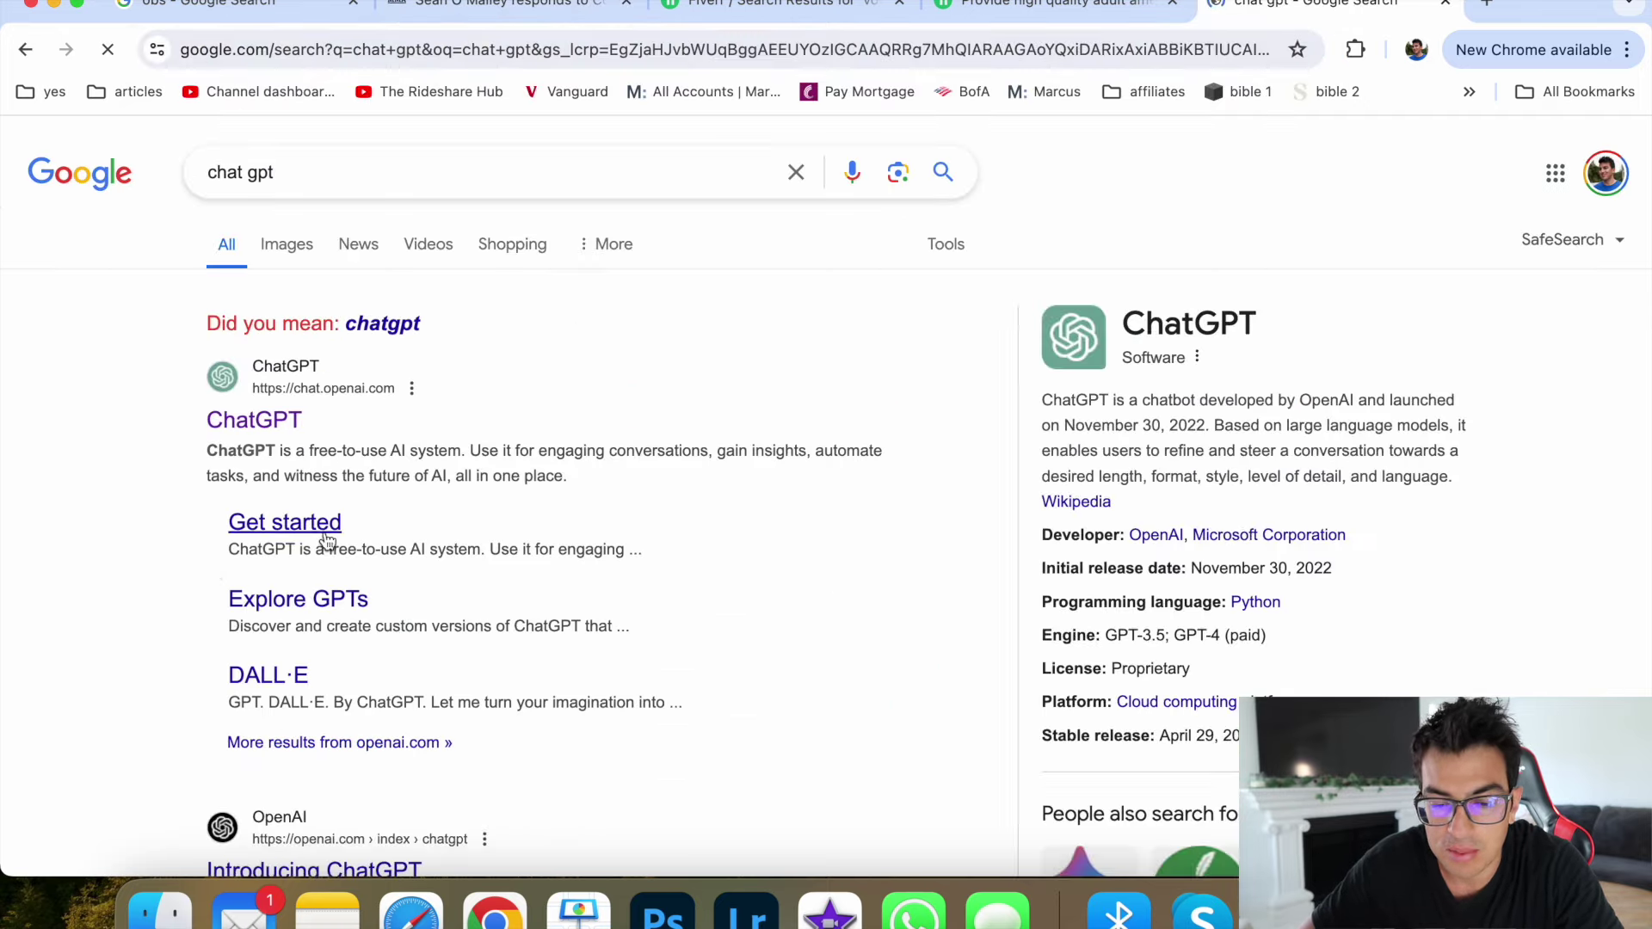
{"action": "left_click", "coordinate": [287, 422]}
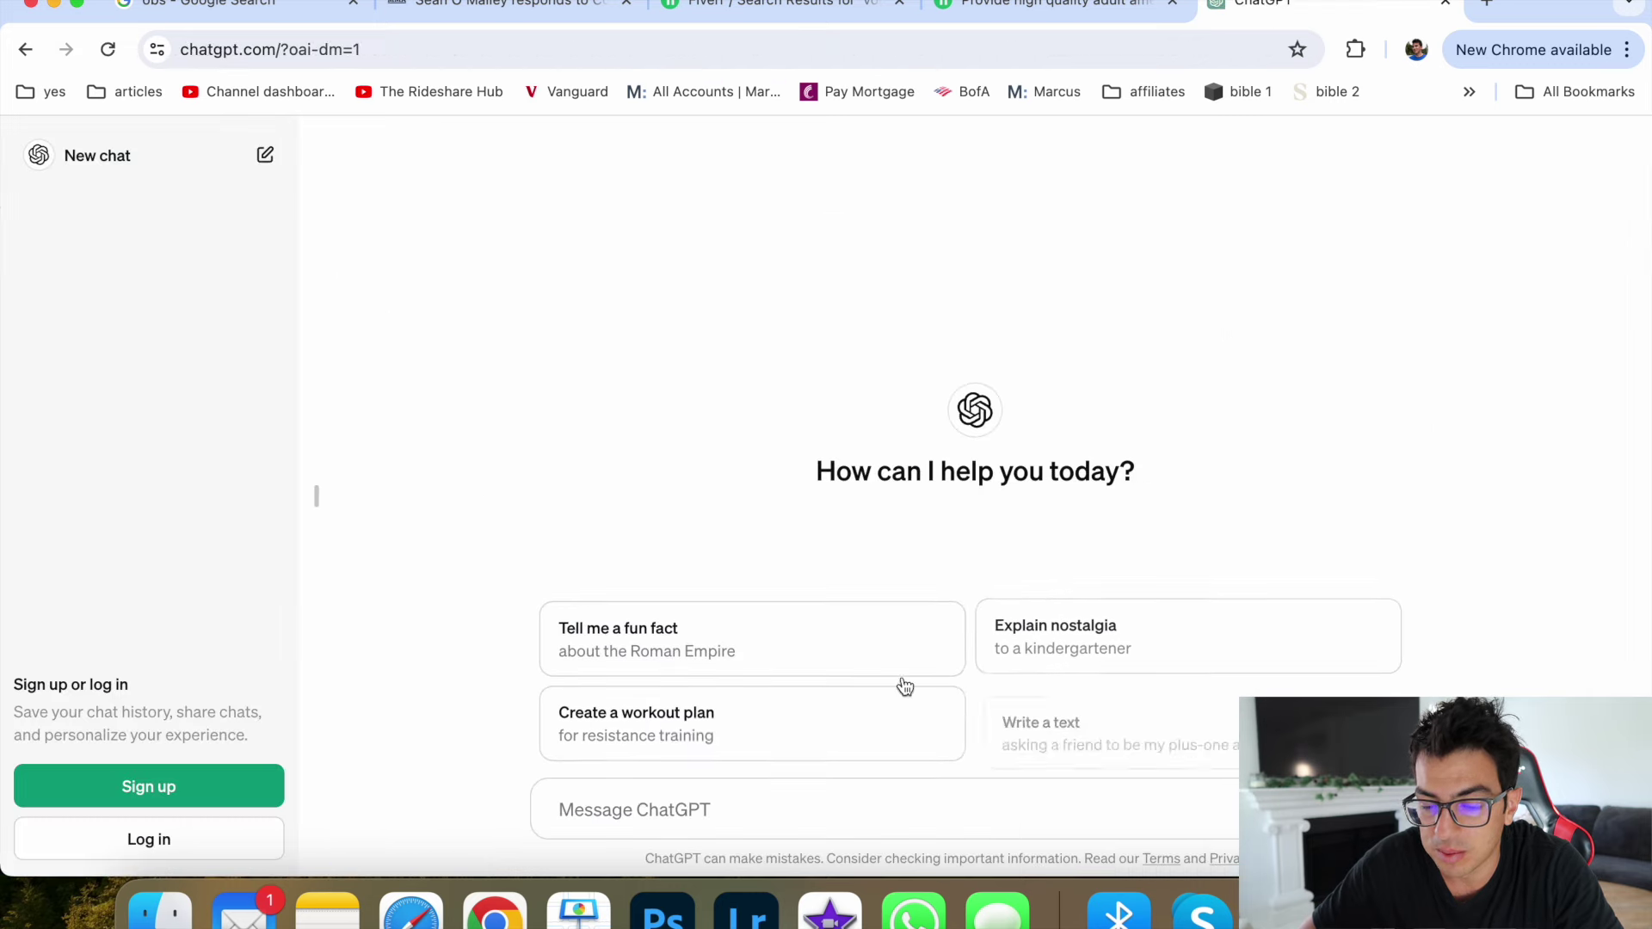
Step: Paste the O'Malley article and ask ChatGPT to 'Re phrase this text and make it unique'
{"action": "key", "text": "super+v"}
{"action": "key", "text": "Return"}
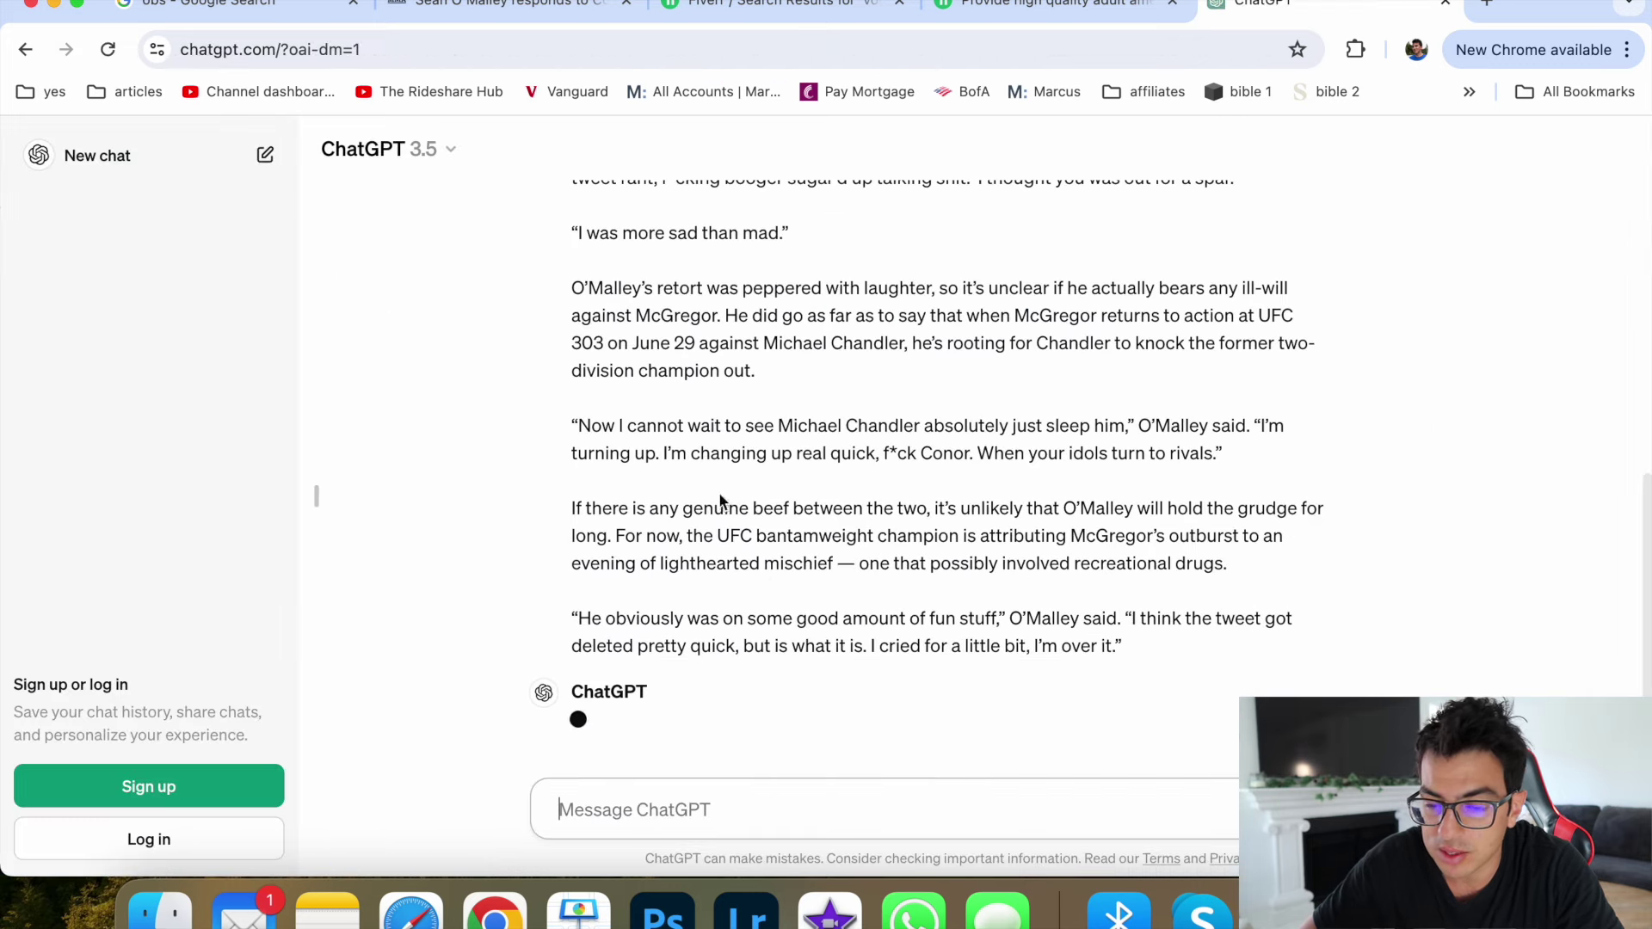
{"action": "scroll", "coordinate": [521, 553], "scroll_direction": "up", "scroll_amount": 10}
{"action": "type", "text": "Re phrase this text and make it u"}
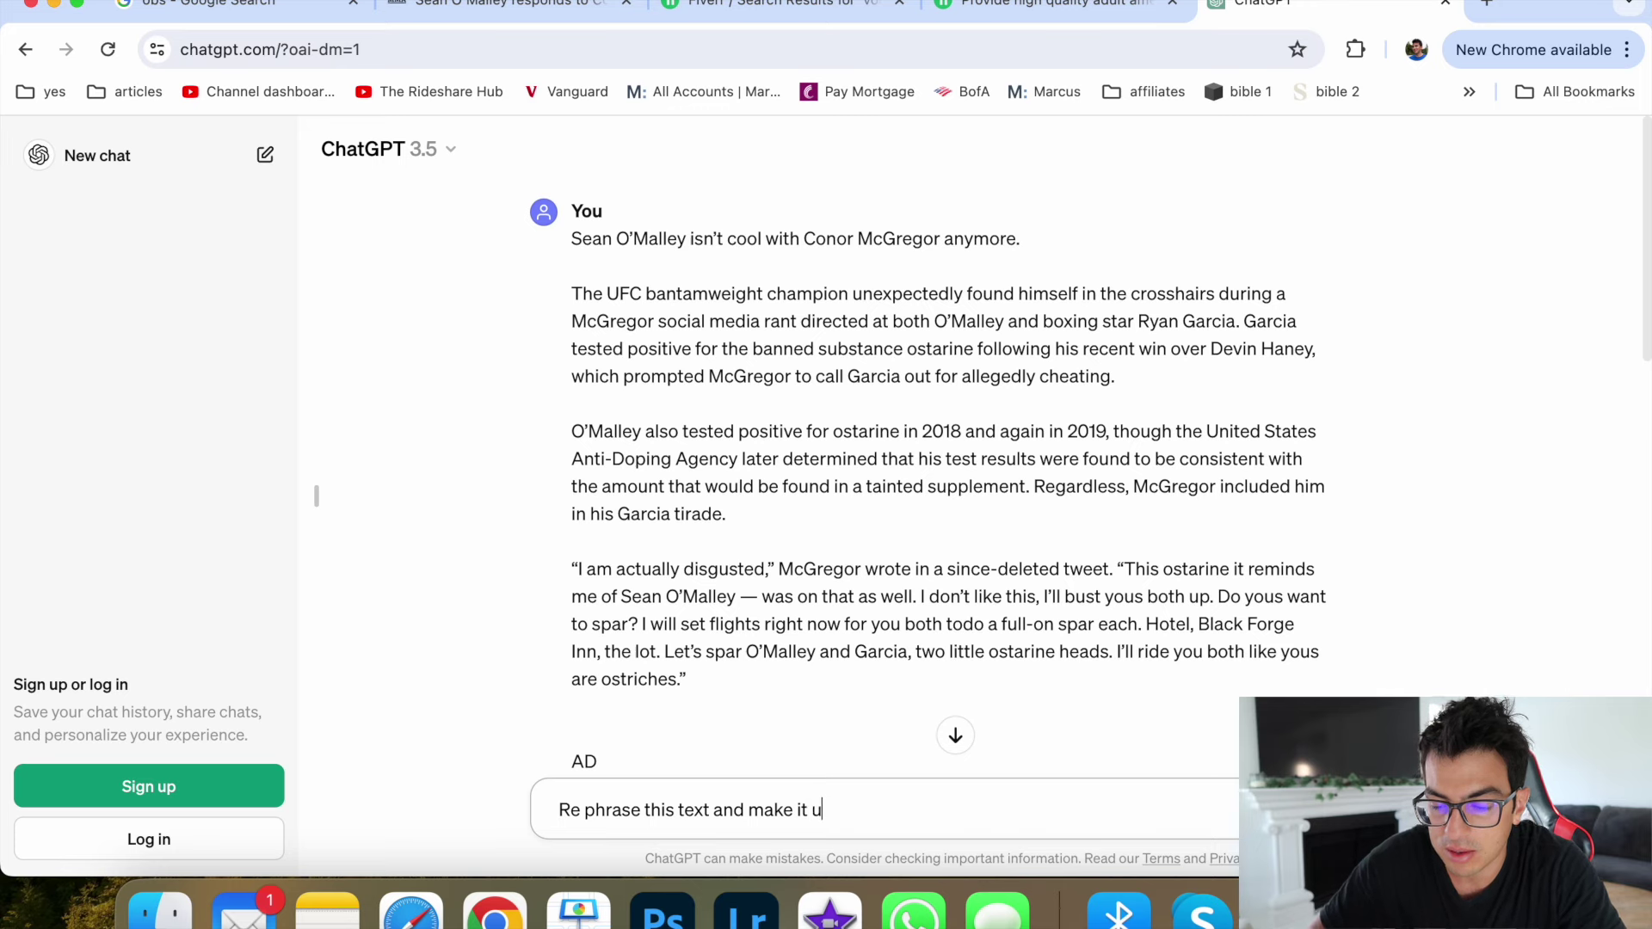
{"action": "type", "text": "nique"}
{"action": "key", "text": "shift+Return"}
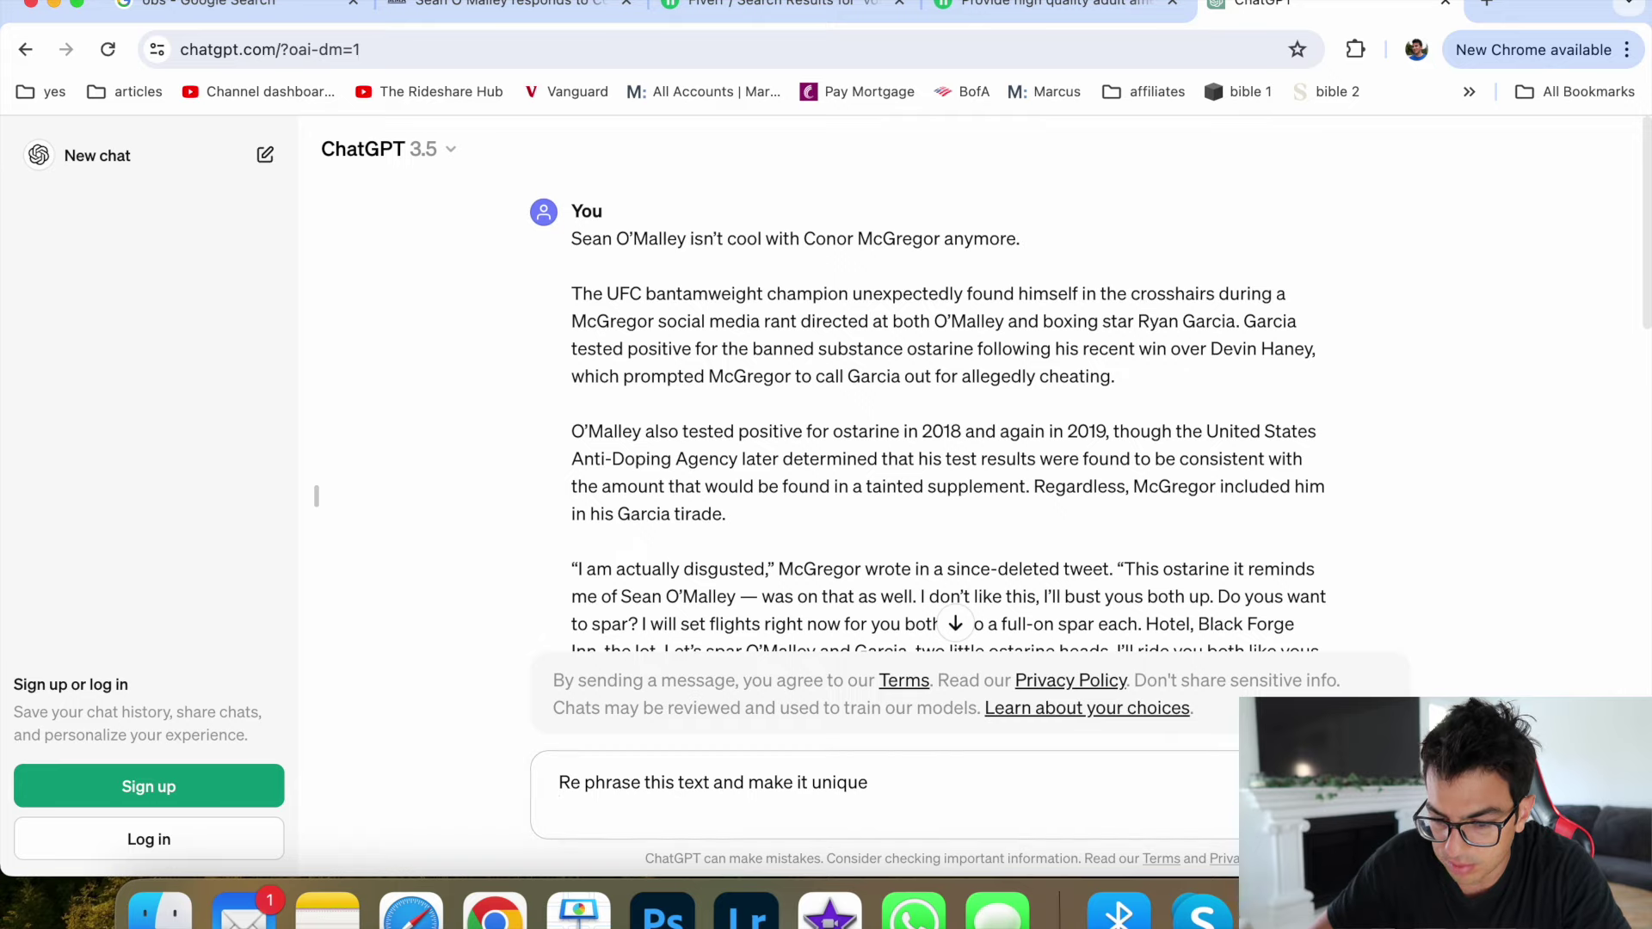
{"action": "key", "text": "Return"}
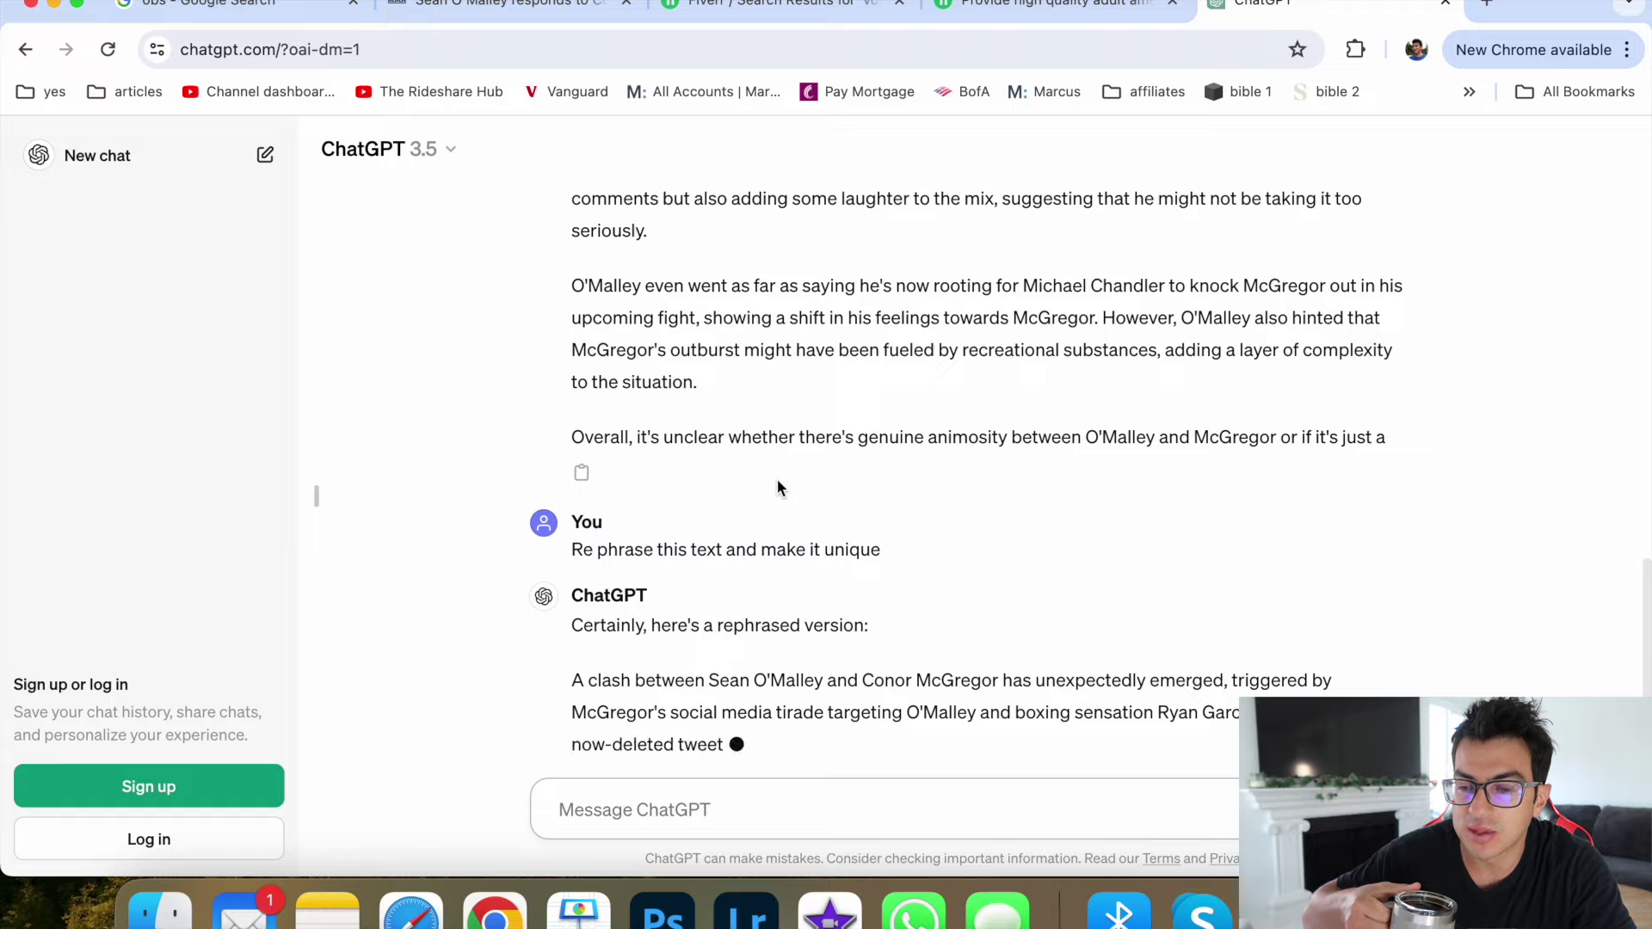
Step: Review the article, ChatGPT's rephrased reply and the Fiverr gig, ending on the O'Malley article tab
{"action": "left_click", "coordinate": [501, 24]}
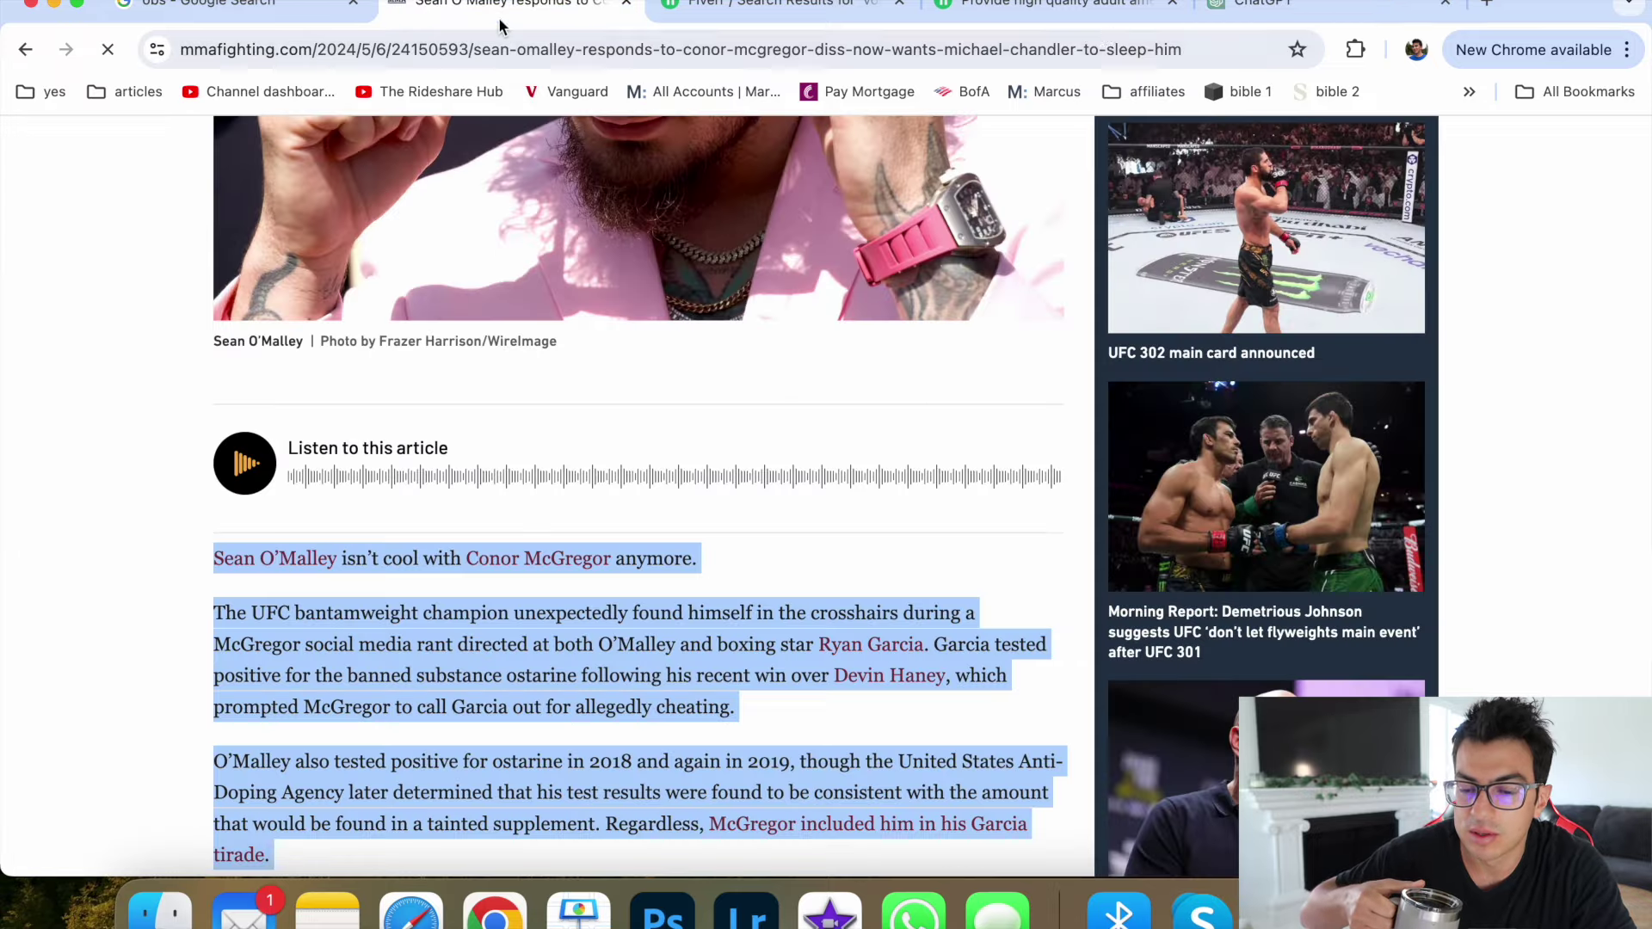
{"action": "left_click", "coordinate": [922, 579]}
{"action": "scroll", "coordinate": [923, 579], "scroll_direction": "down", "scroll_amount": 4}
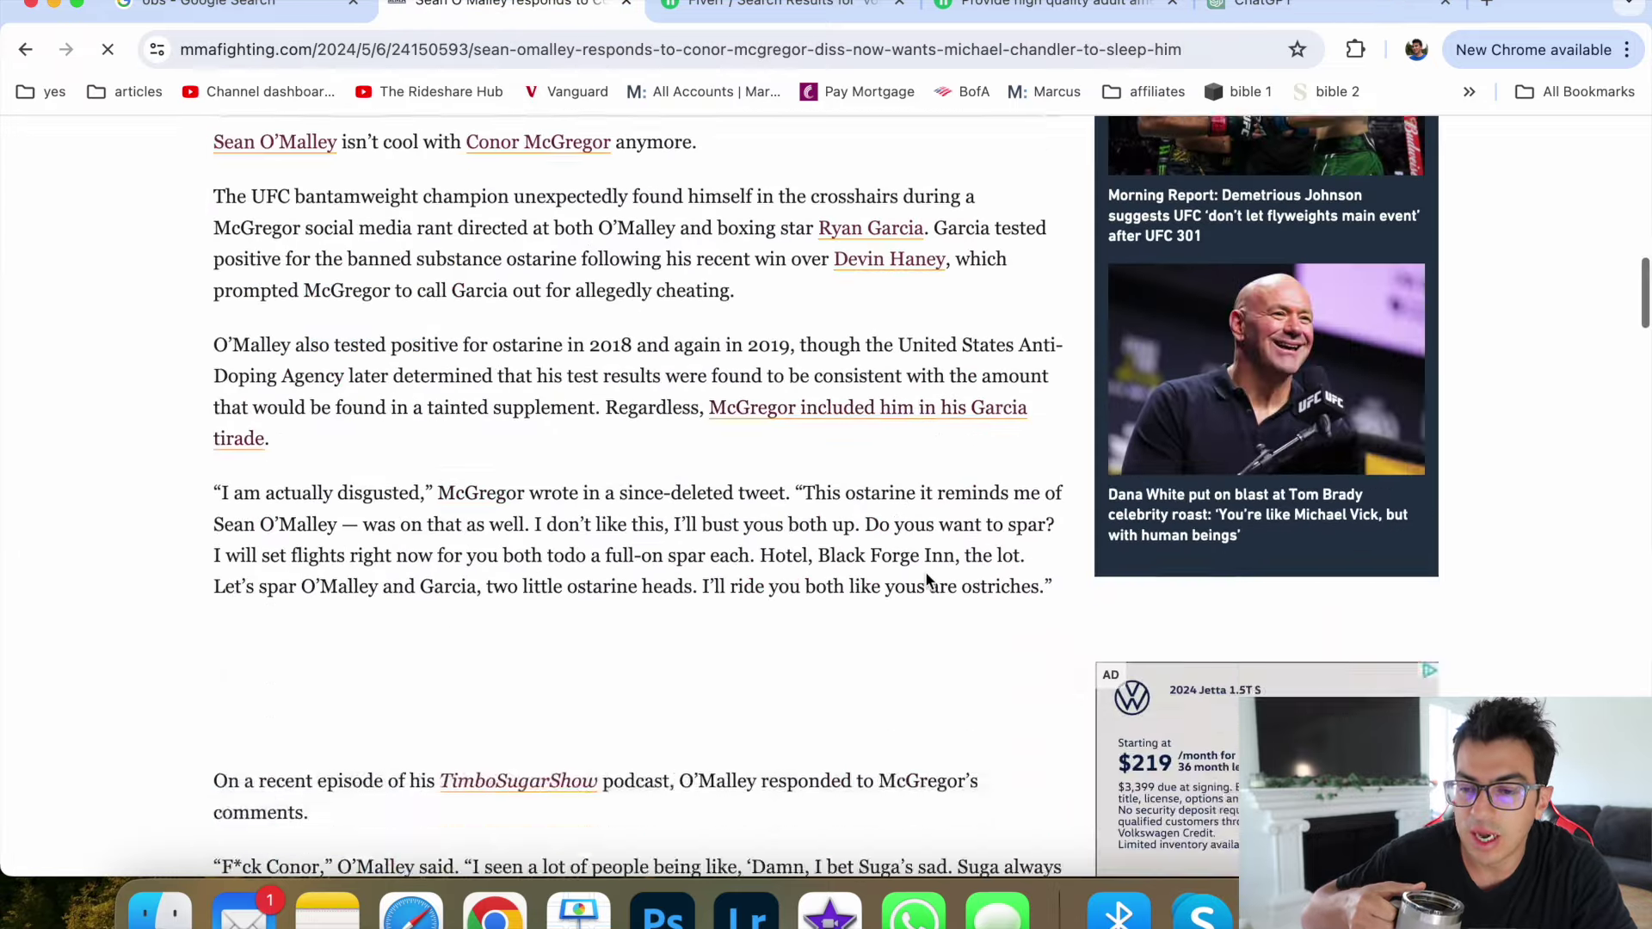
{"action": "scroll", "coordinate": [924, 579], "scroll_direction": "up", "scroll_amount": 5}
{"action": "scroll", "coordinate": [923, 579], "scroll_direction": "up", "scroll_amount": 4}
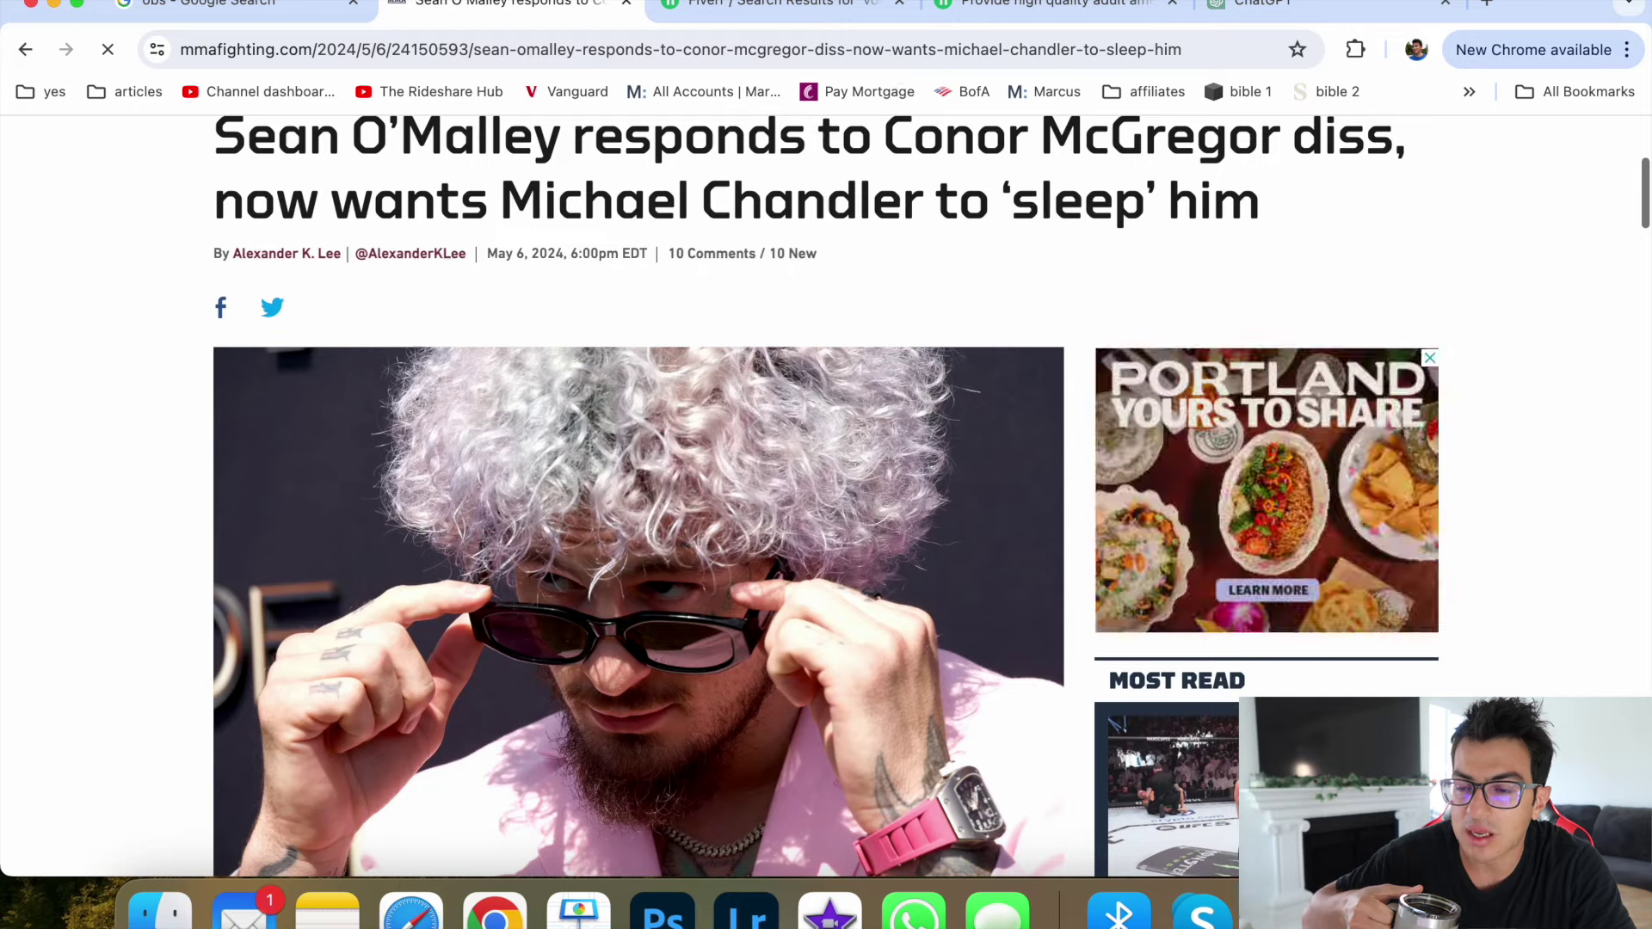
{"action": "left_click", "coordinate": [1265, 7]}
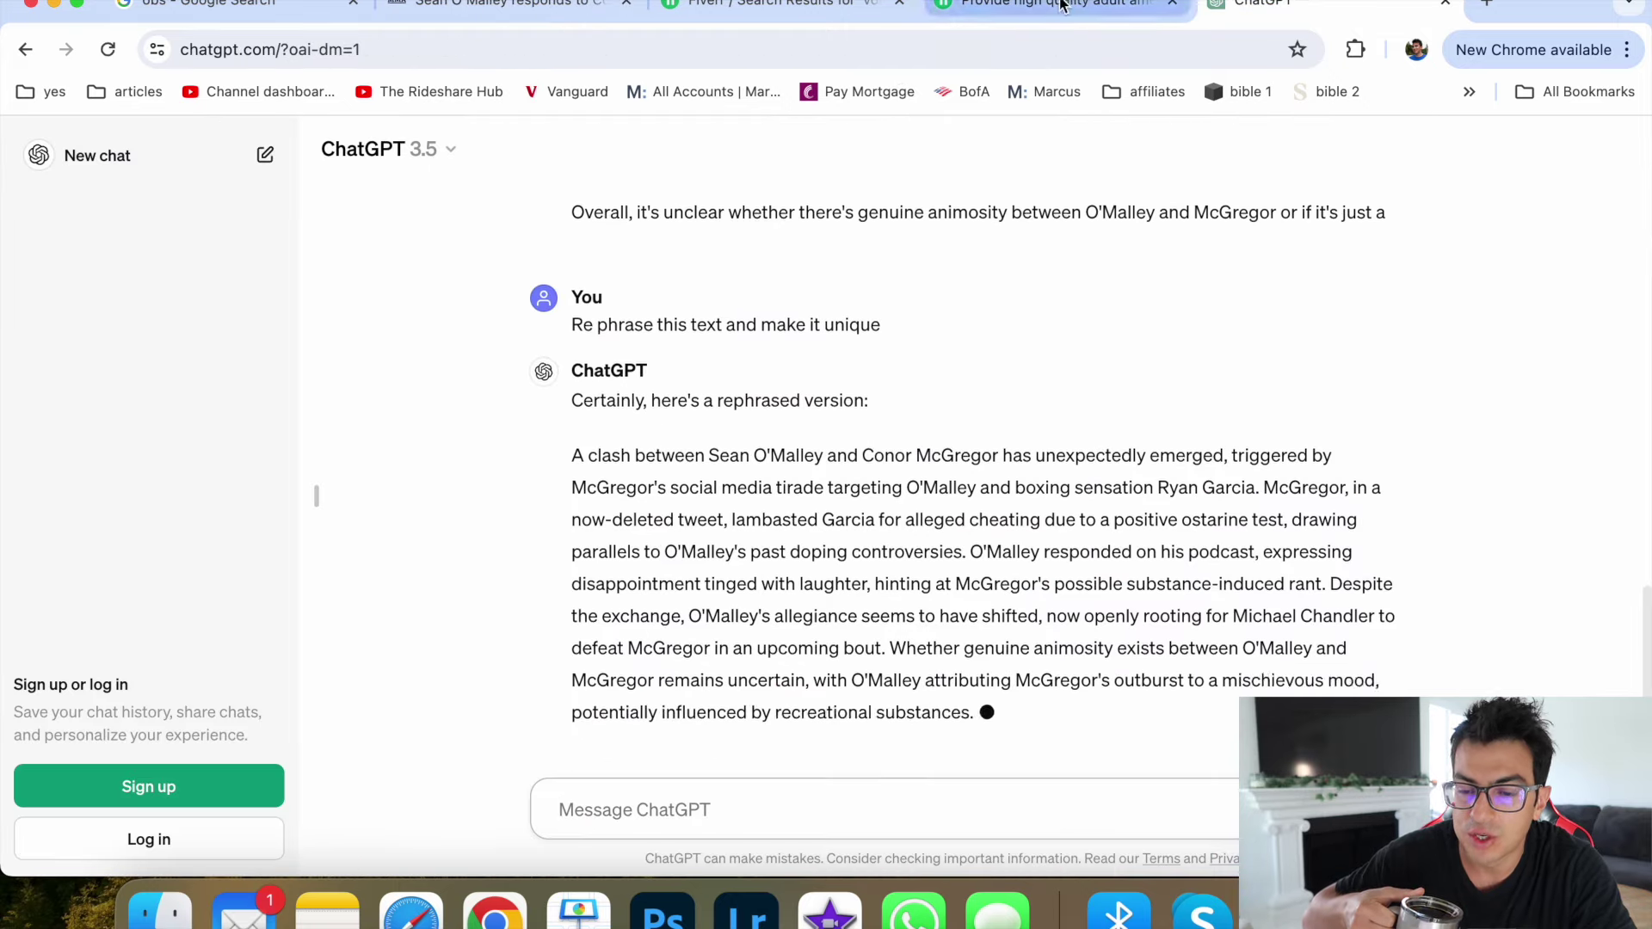
{"action": "left_click", "coordinate": [1045, 5]}
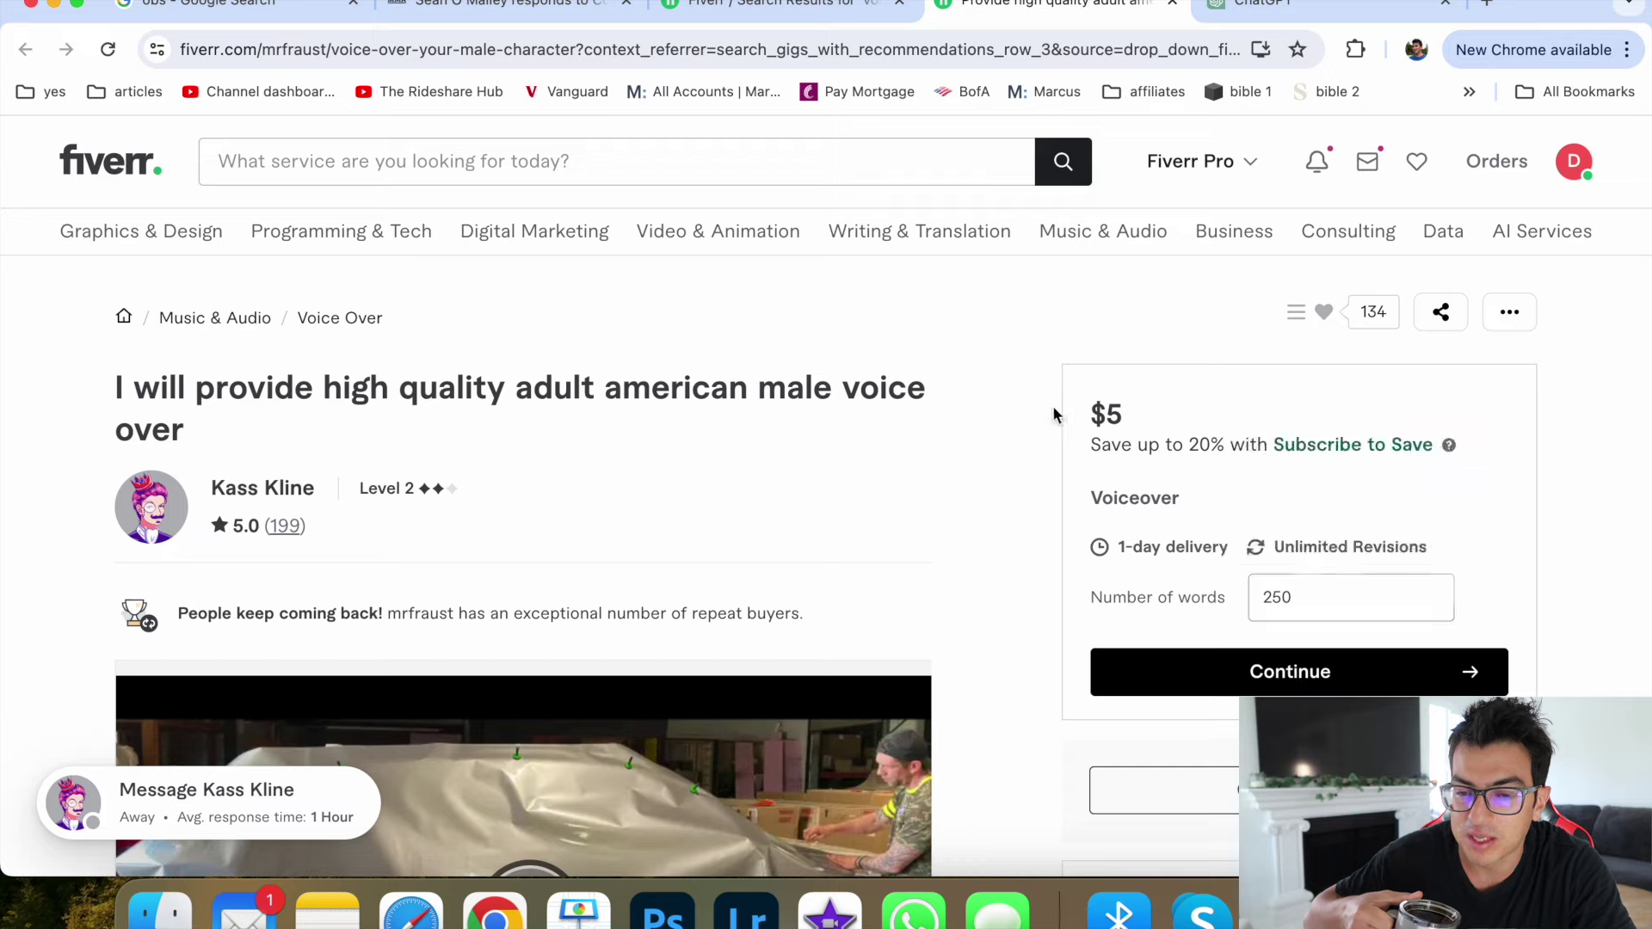
{"action": "left_click", "coordinate": [527, 24]}
{"action": "scroll", "coordinate": [147, 439], "scroll_direction": "down", "scroll_amount": 2}
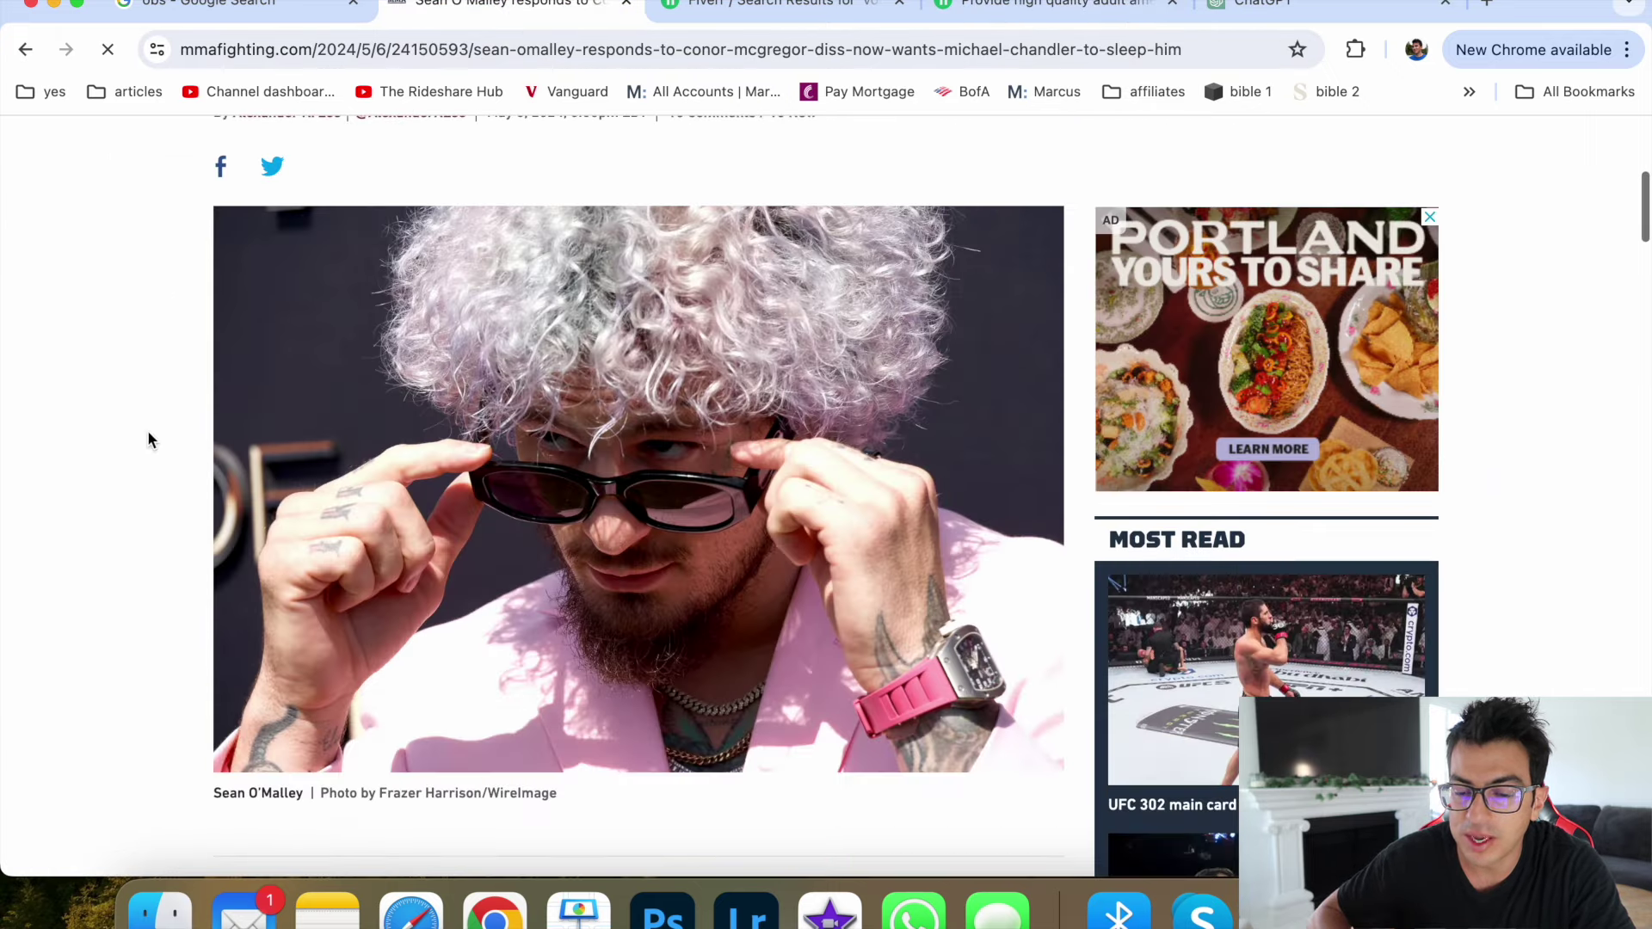
{"action": "scroll", "coordinate": [189, 512], "scroll_direction": "left", "scroll_amount": 5}
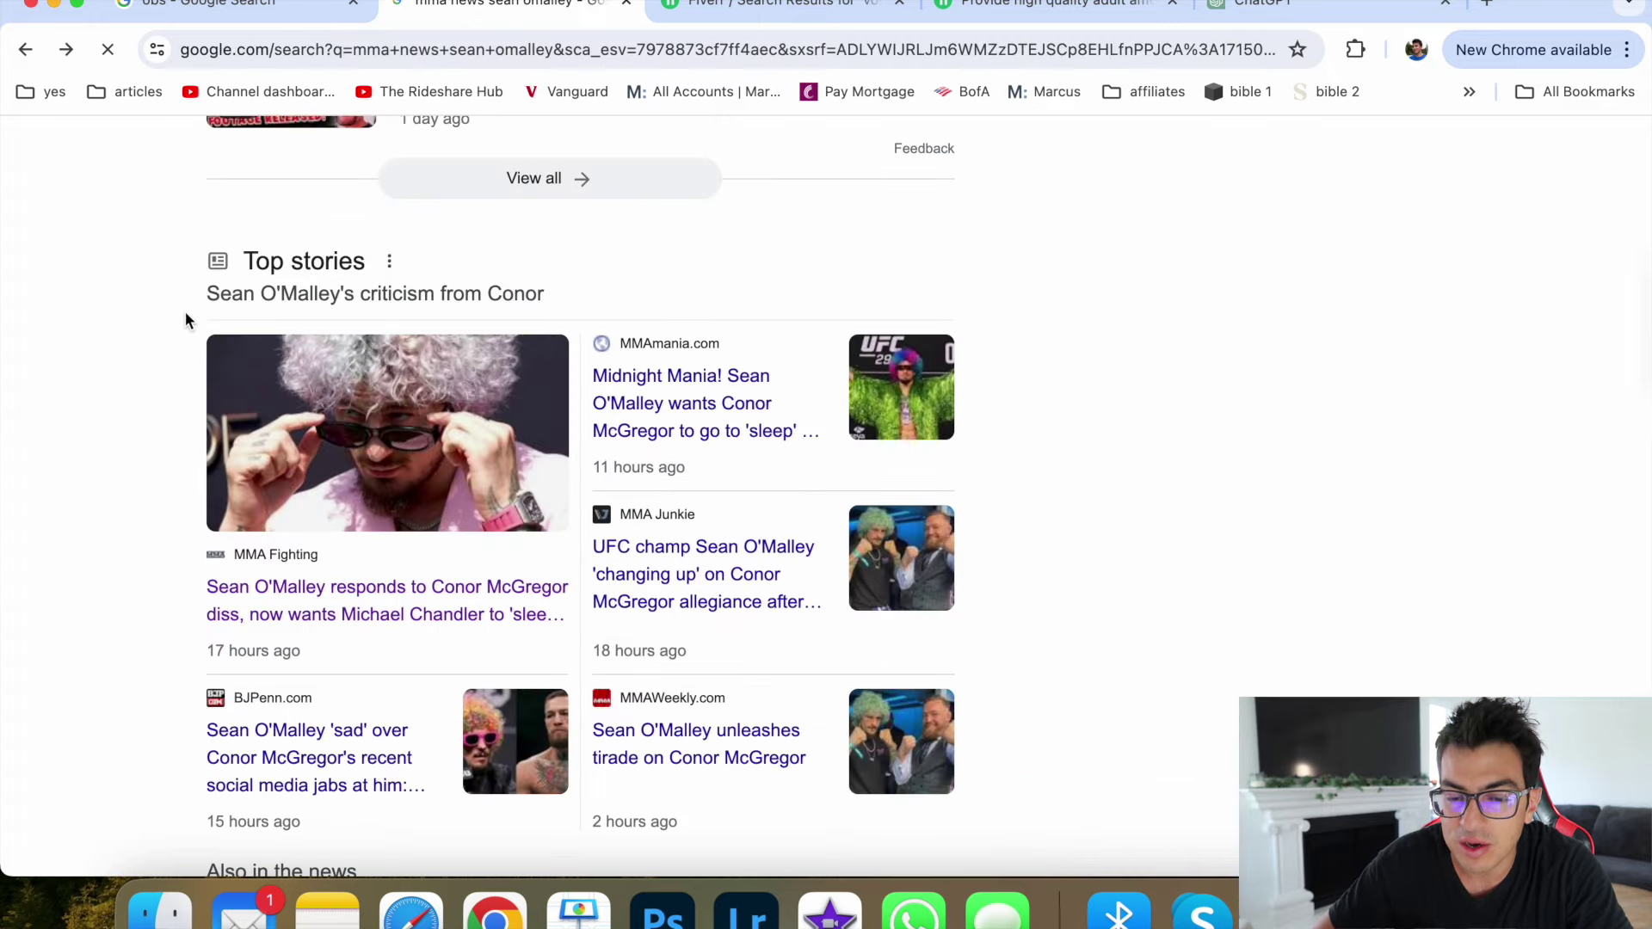
{"action": "scroll", "coordinate": [193, 304], "scroll_direction": "up", "scroll_amount": 5}
Step: Switch to Google Images for 'sean o'malley' alone and preview one of his photos
{"action": "left_click", "coordinate": [350, 245]}
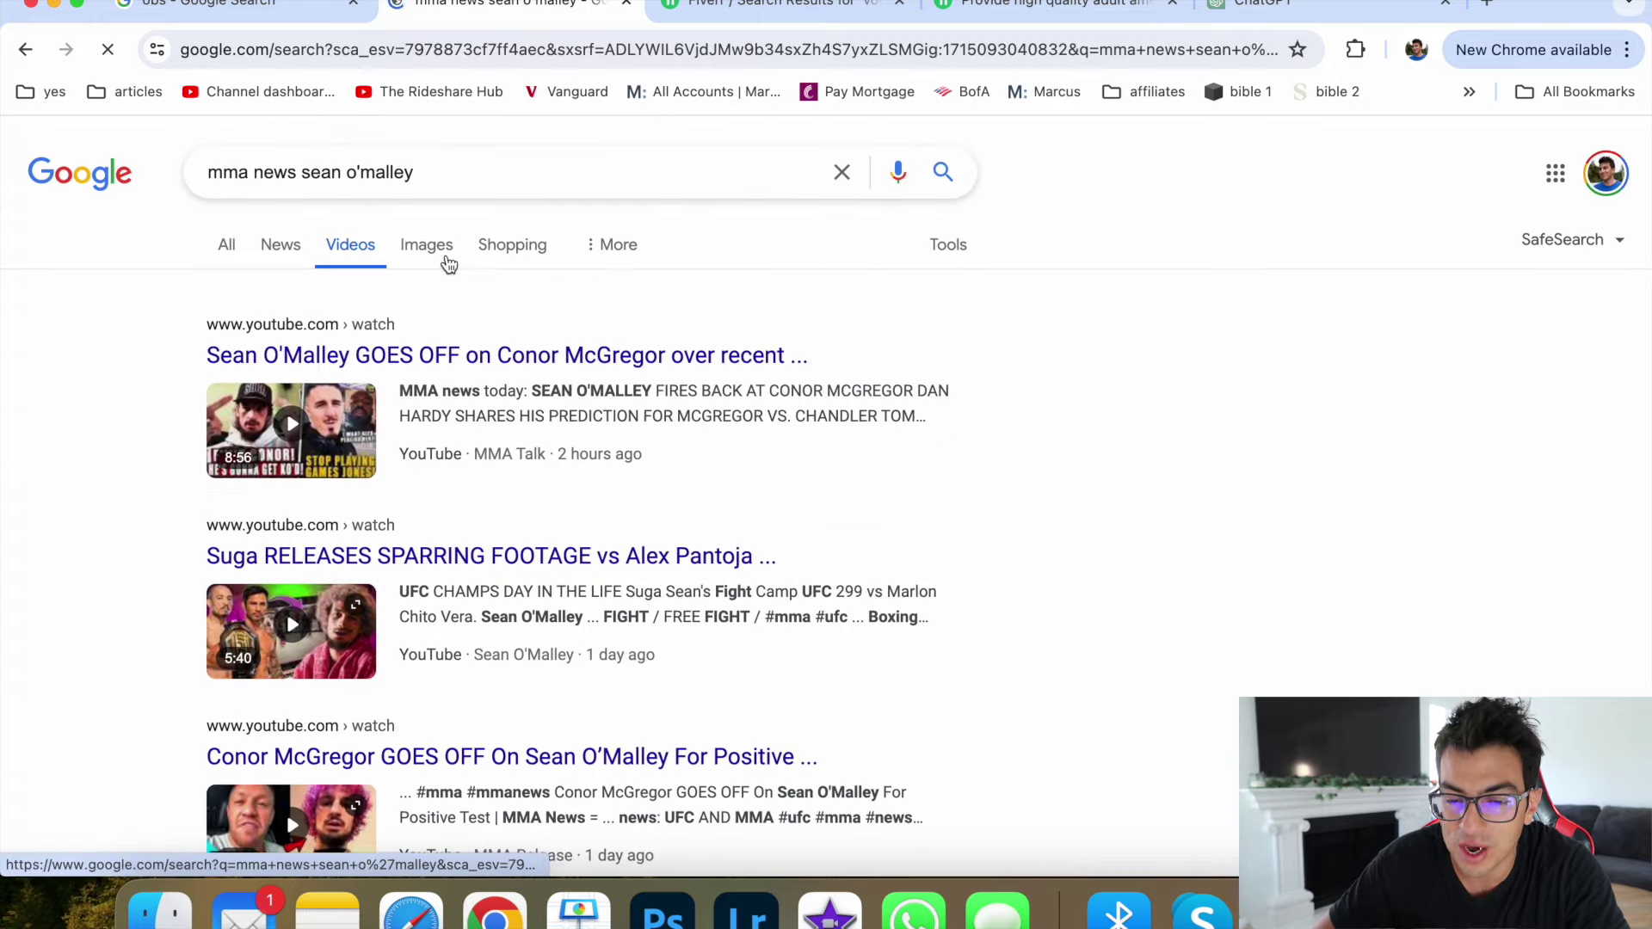
{"action": "left_click", "coordinate": [448, 263]}
{"action": "left_click_drag", "start_coordinate": [307, 171], "coordinate": [206, 171]}
{"action": "key", "text": "BackSpace"}
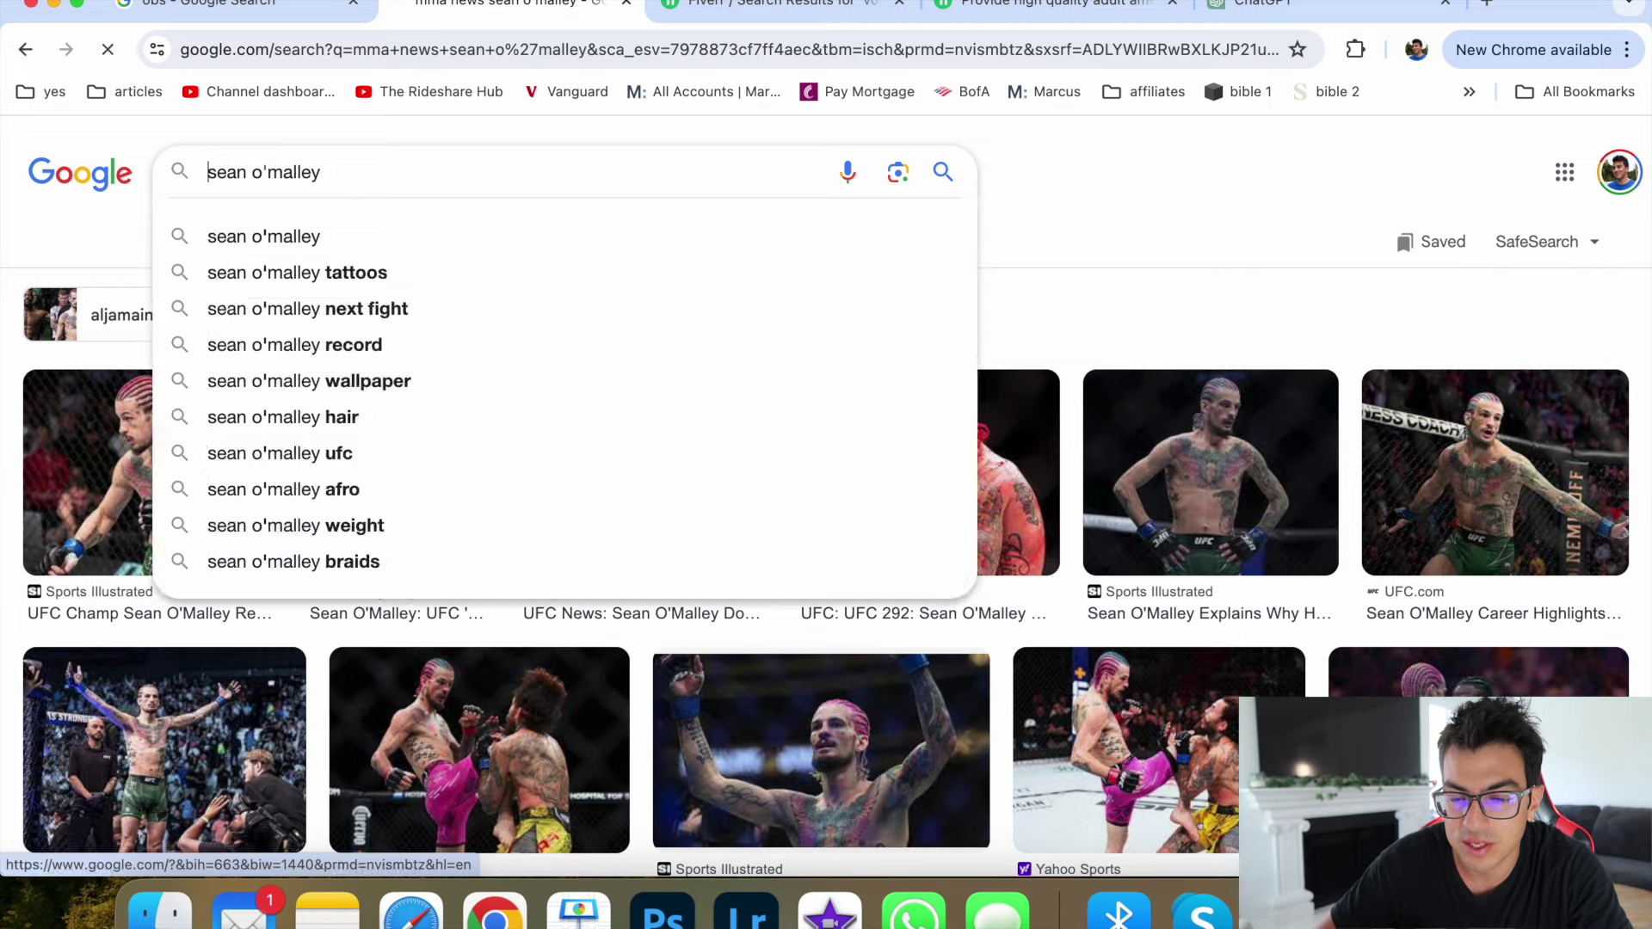
{"action": "key", "text": "Return"}
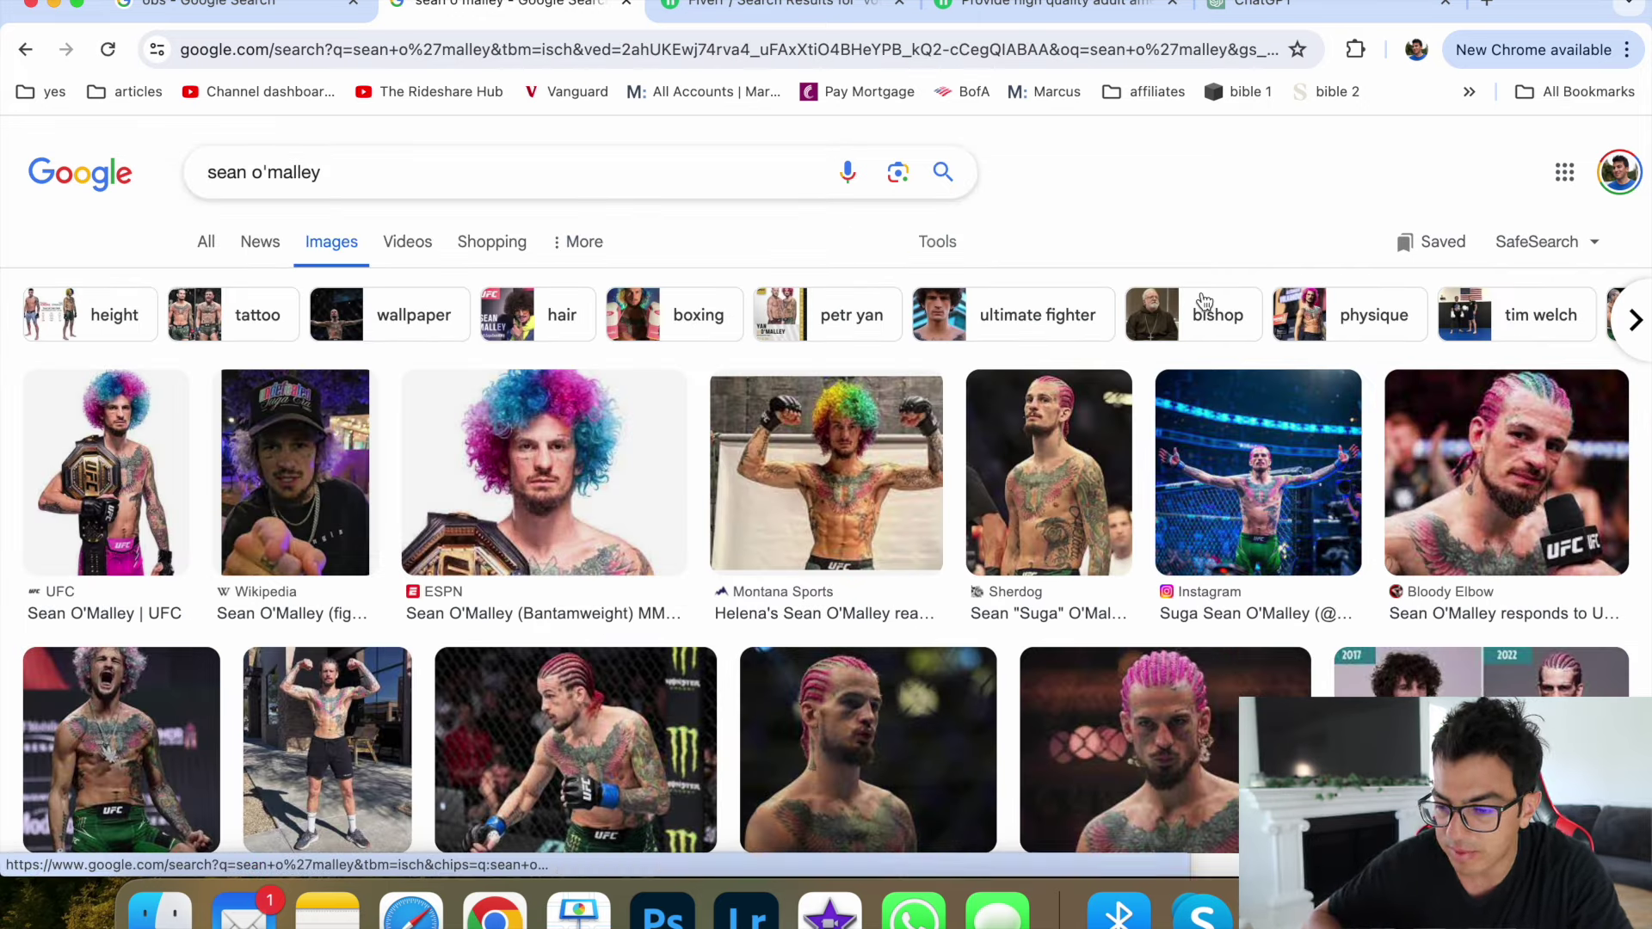
{"action": "left_click", "coordinate": [1270, 441]}
Step: Check the Fiverr gig, ChatGPT conversation and obs results tabs, returning to the O'Malley image results
{"action": "left_click", "coordinate": [1084, 7]}
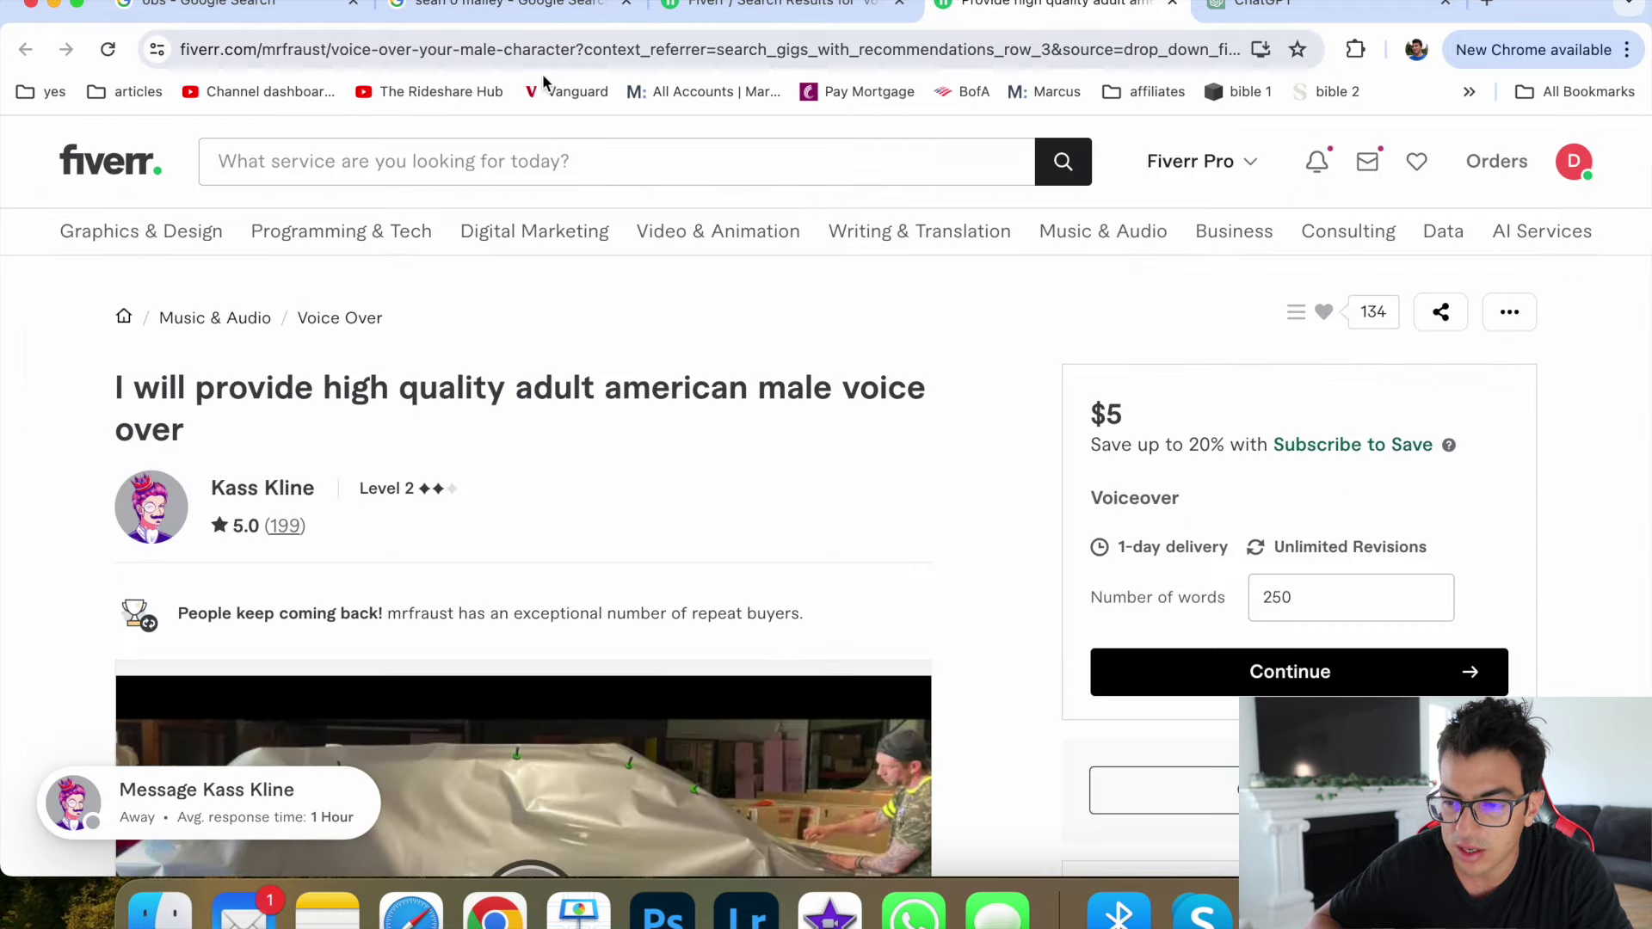
{"action": "left_click", "coordinate": [1245, 8]}
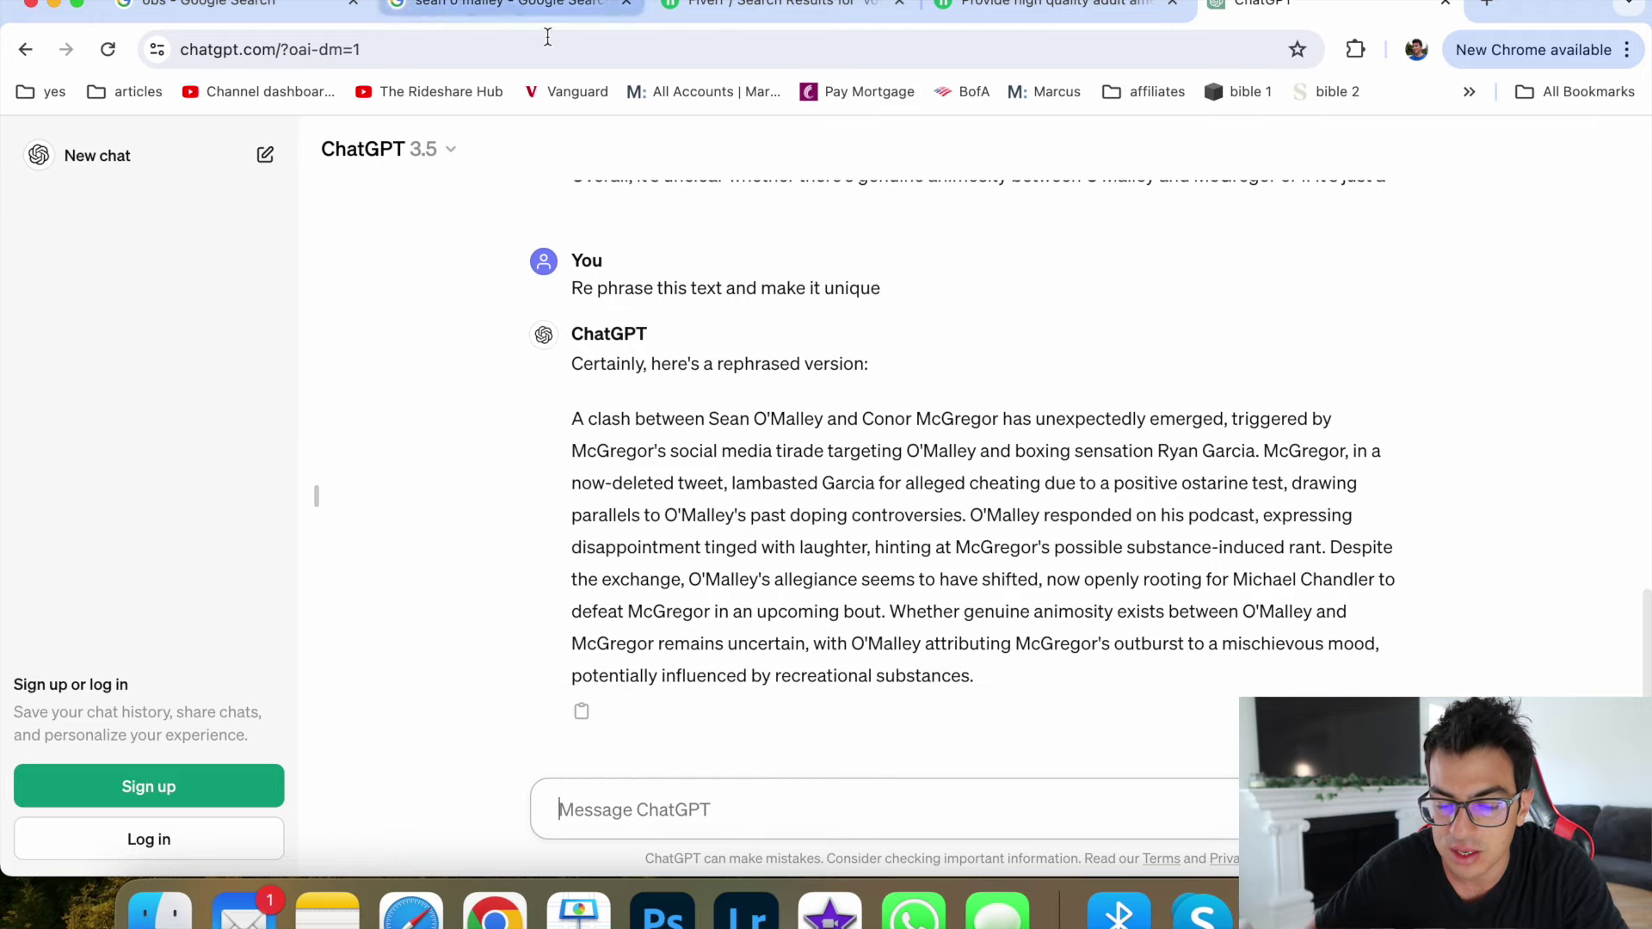
{"action": "left_click", "coordinate": [338, 906]}
{"action": "left_click", "coordinate": [662, 645]}
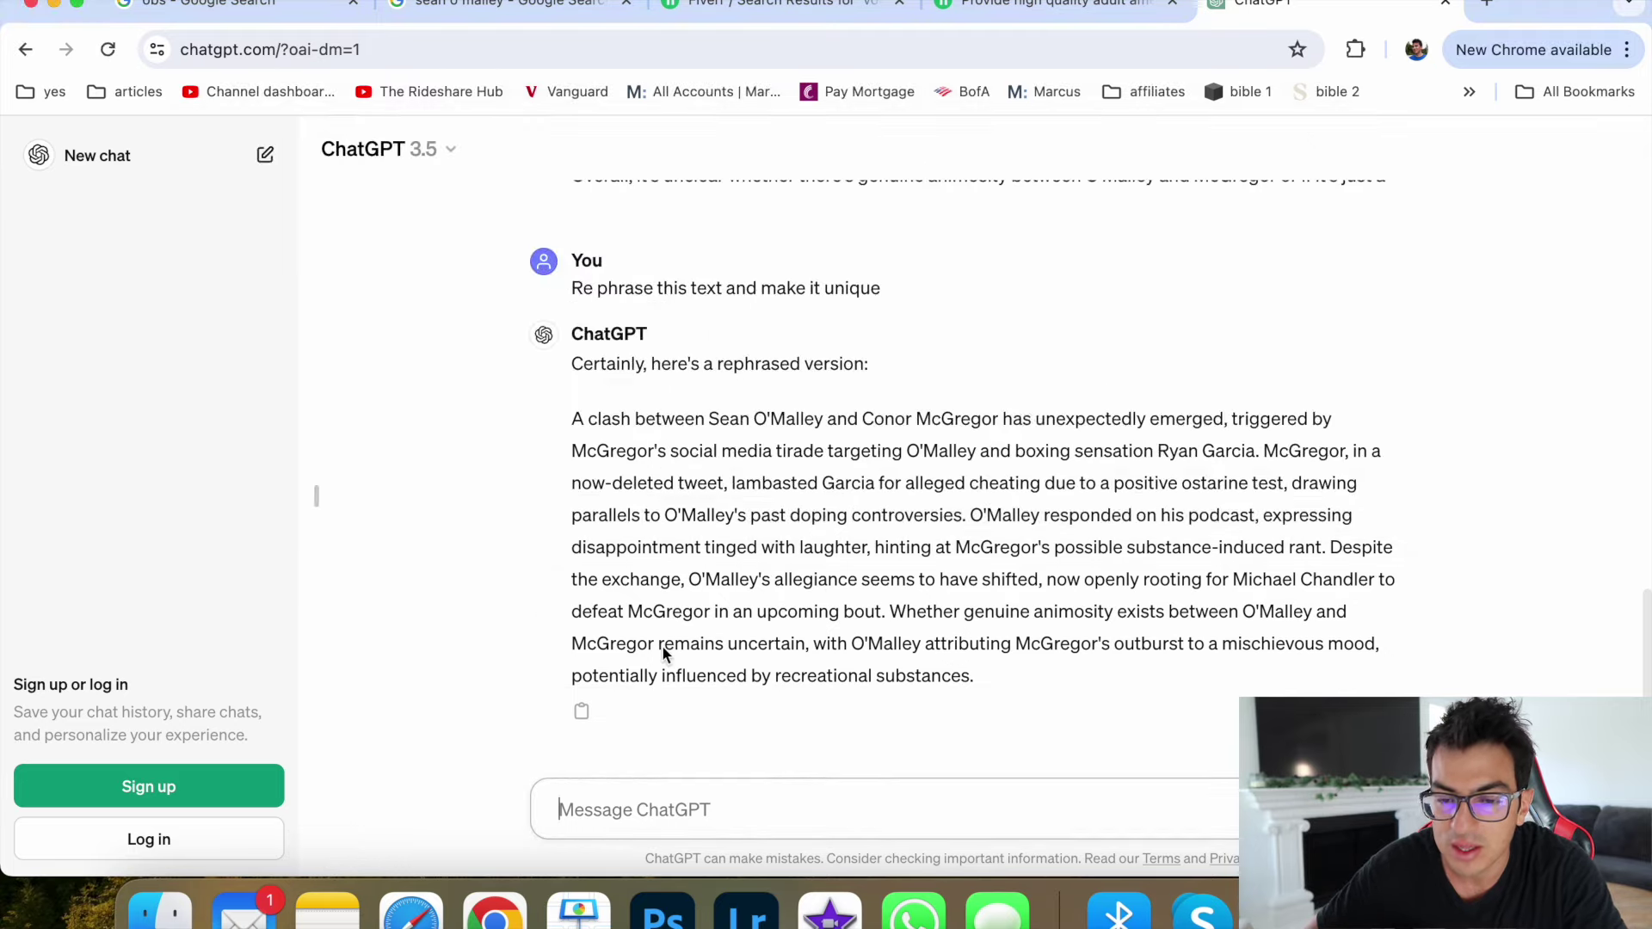
{"action": "left_click", "coordinate": [232, 6]}
{"action": "left_click", "coordinate": [513, 6]}
Step: Load youtube.com, search 'forbes breaking news', and open the Forbes Breaking News channel's Videos tab
{"action": "left_click", "coordinate": [517, 49]}
{"action": "type", "text": "youtube.com"}
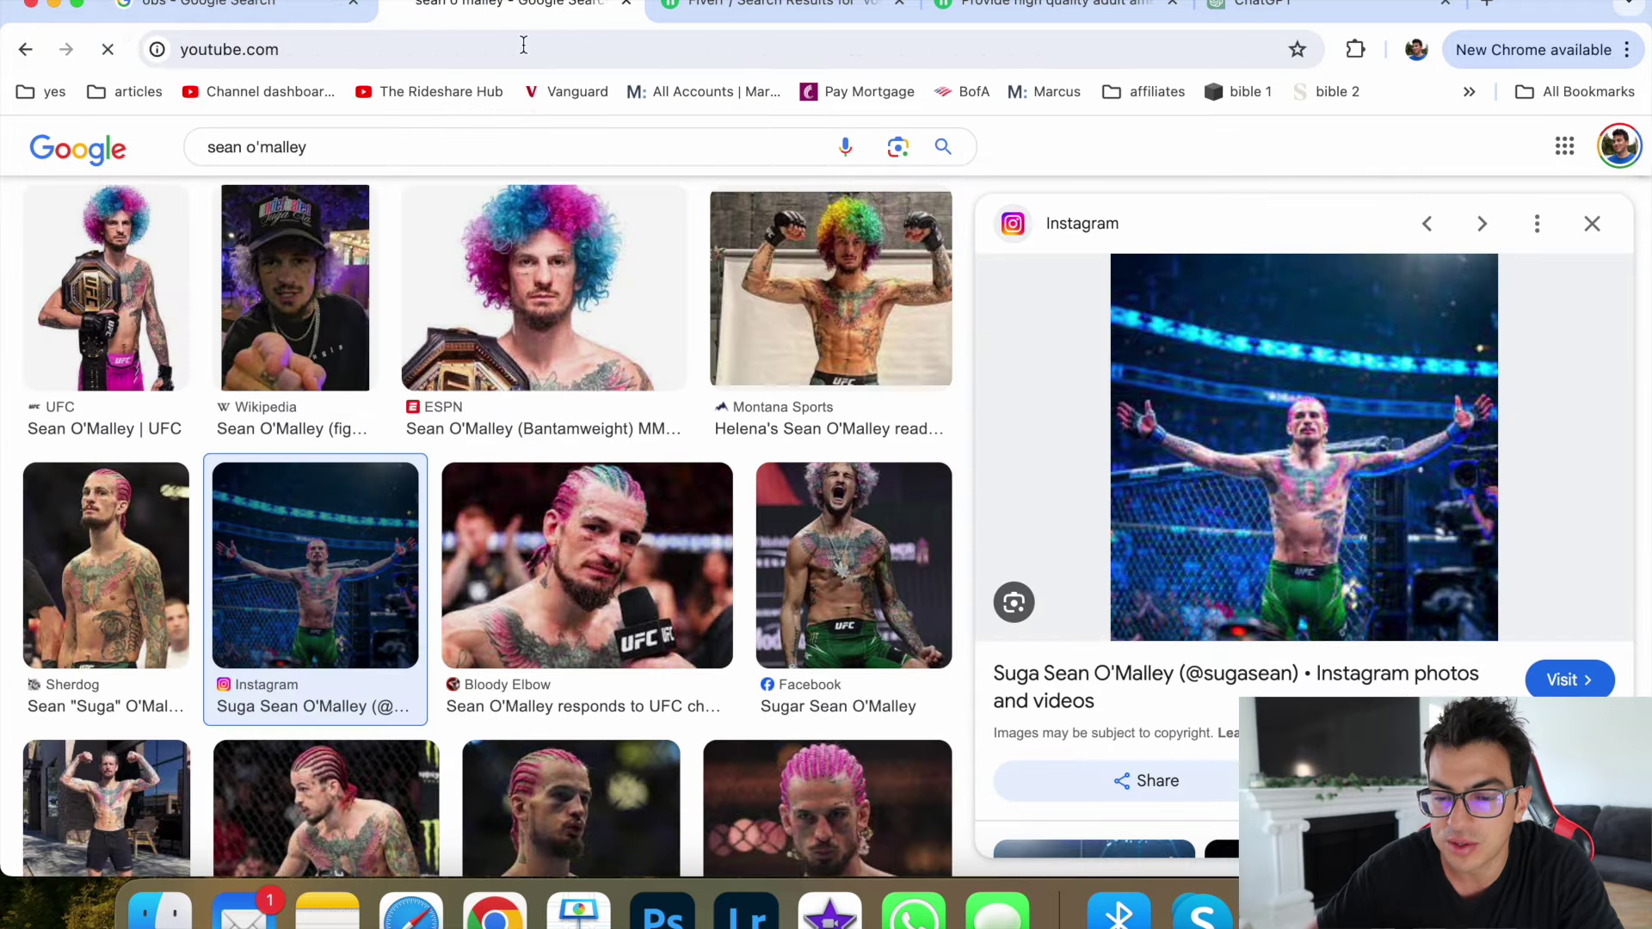
{"action": "key", "text": "Return"}
{"action": "left_click", "coordinate": [613, 144]}
{"action": "type", "text": "forbes b"}
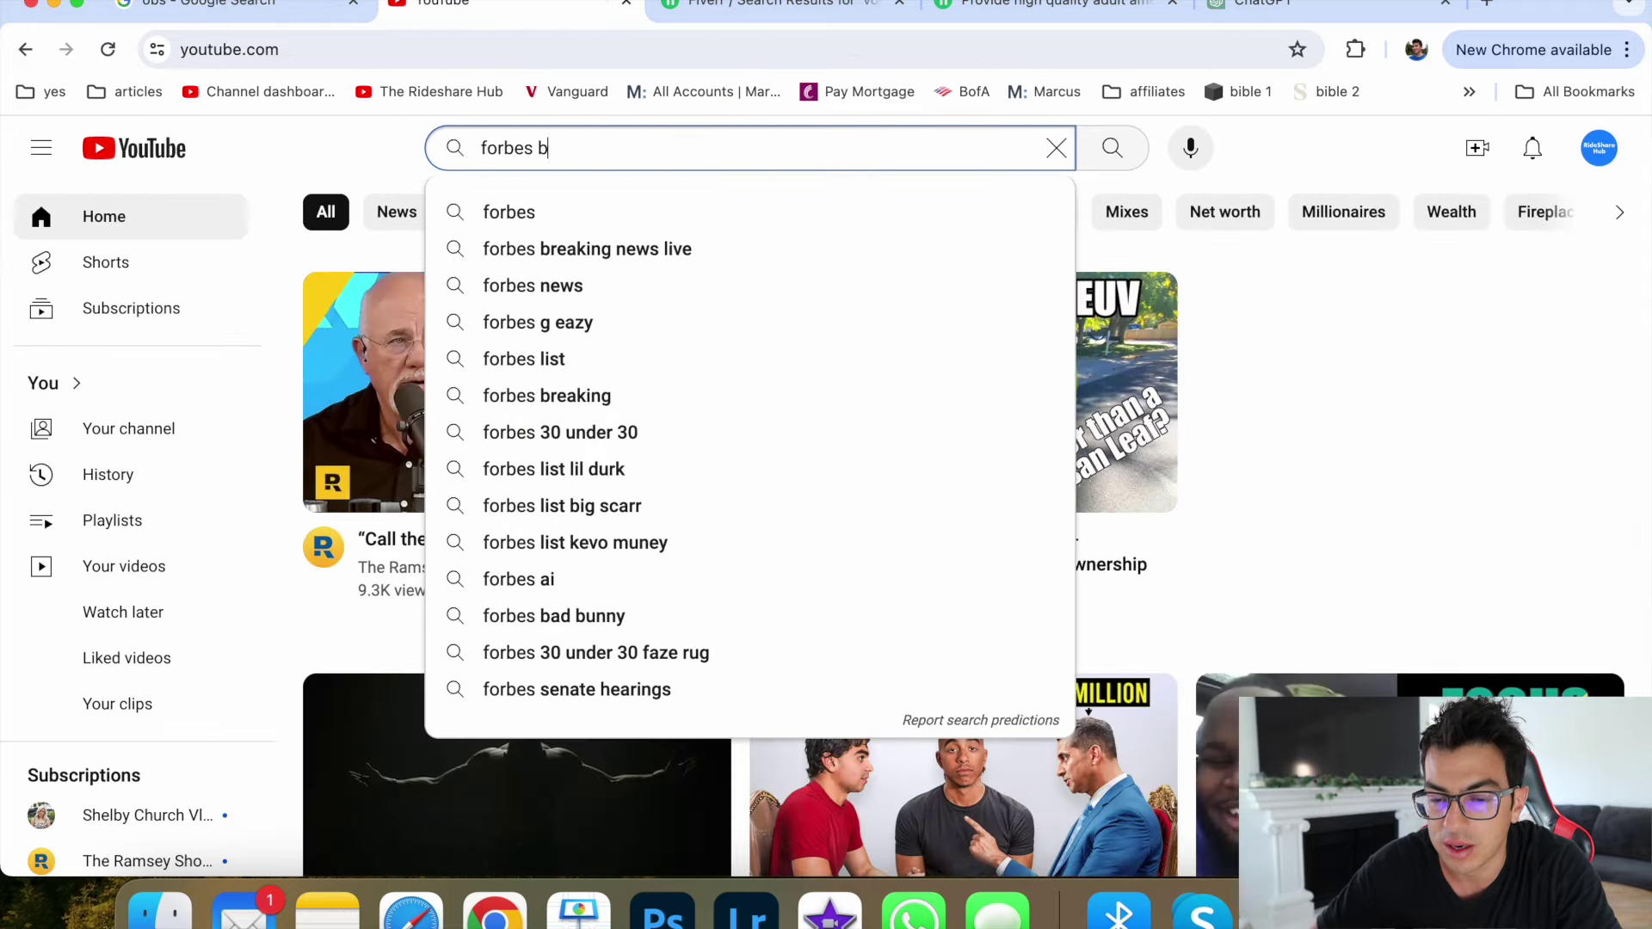
{"action": "type", "text": "reaking news"}
{"action": "key", "text": "Return"}
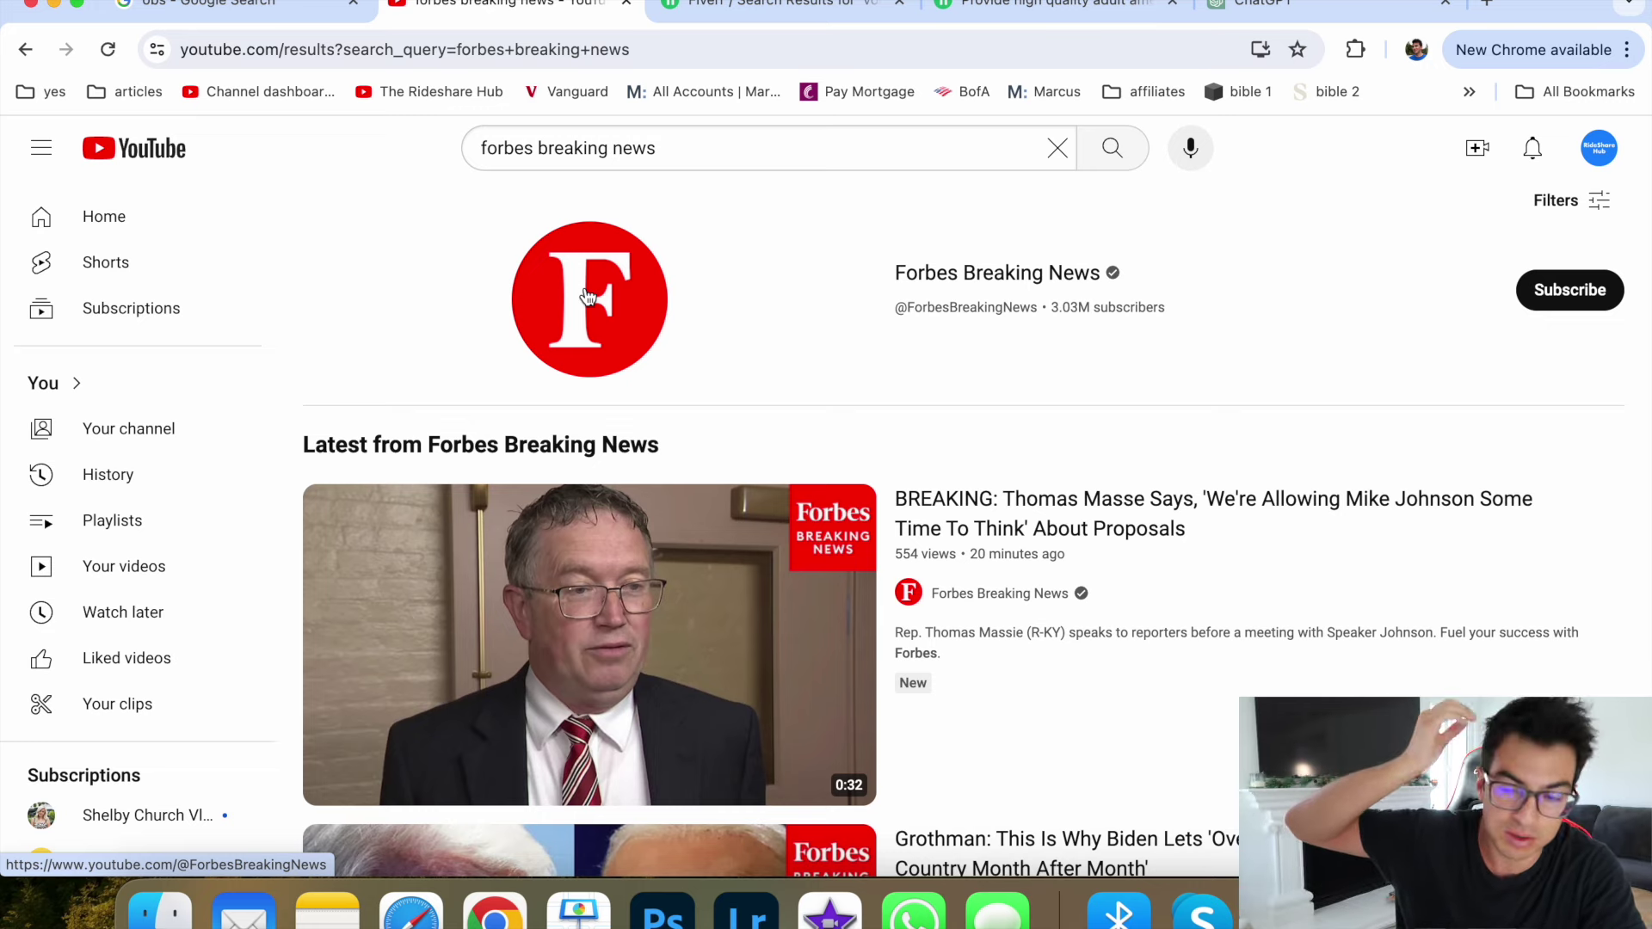
{"action": "left_click", "coordinate": [585, 297]}
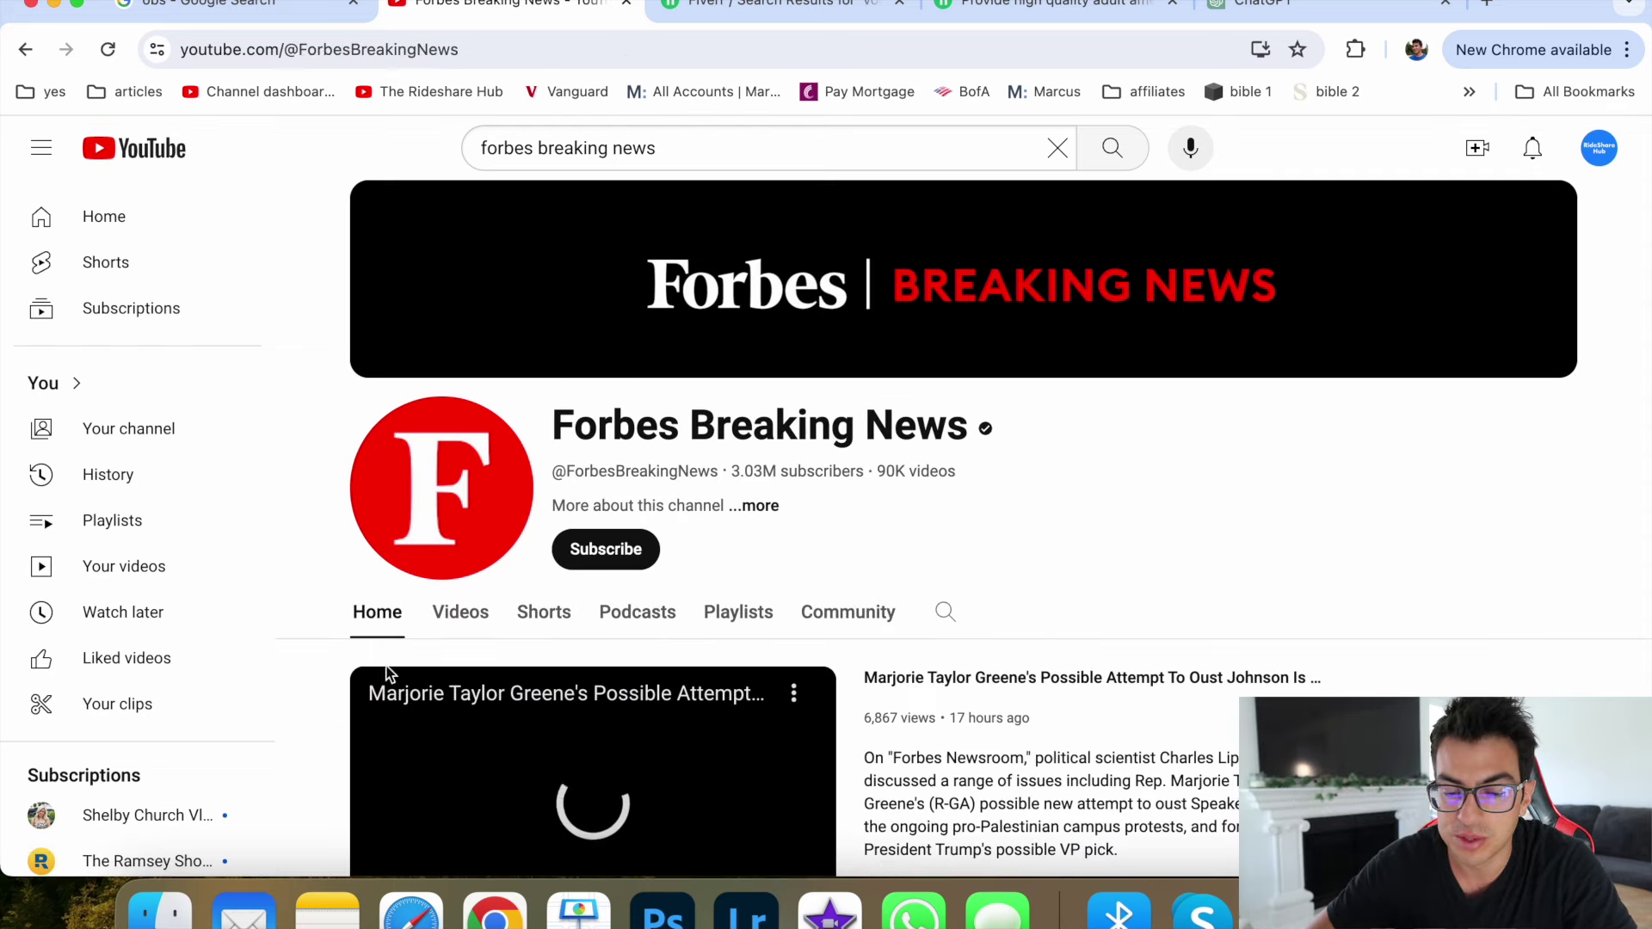
{"action": "left_click", "coordinate": [461, 612]}
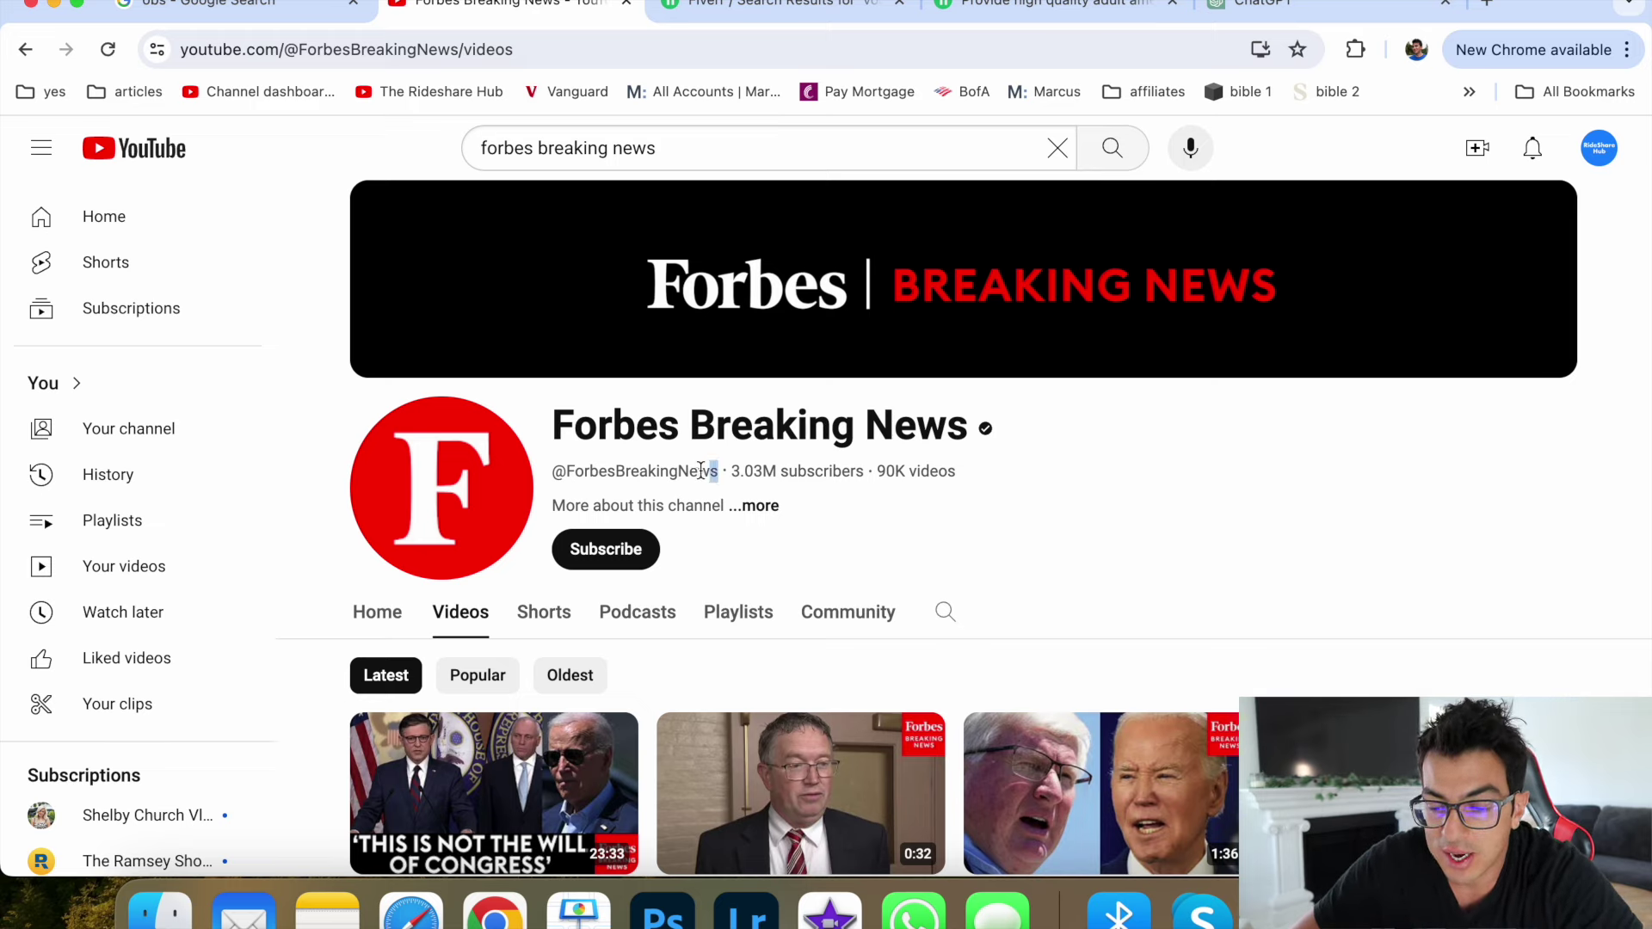
Step: Open socialblade.com in a new tab and look up ForbesBreakingNews daily view statistics
{"action": "key", "text": "super+t"}
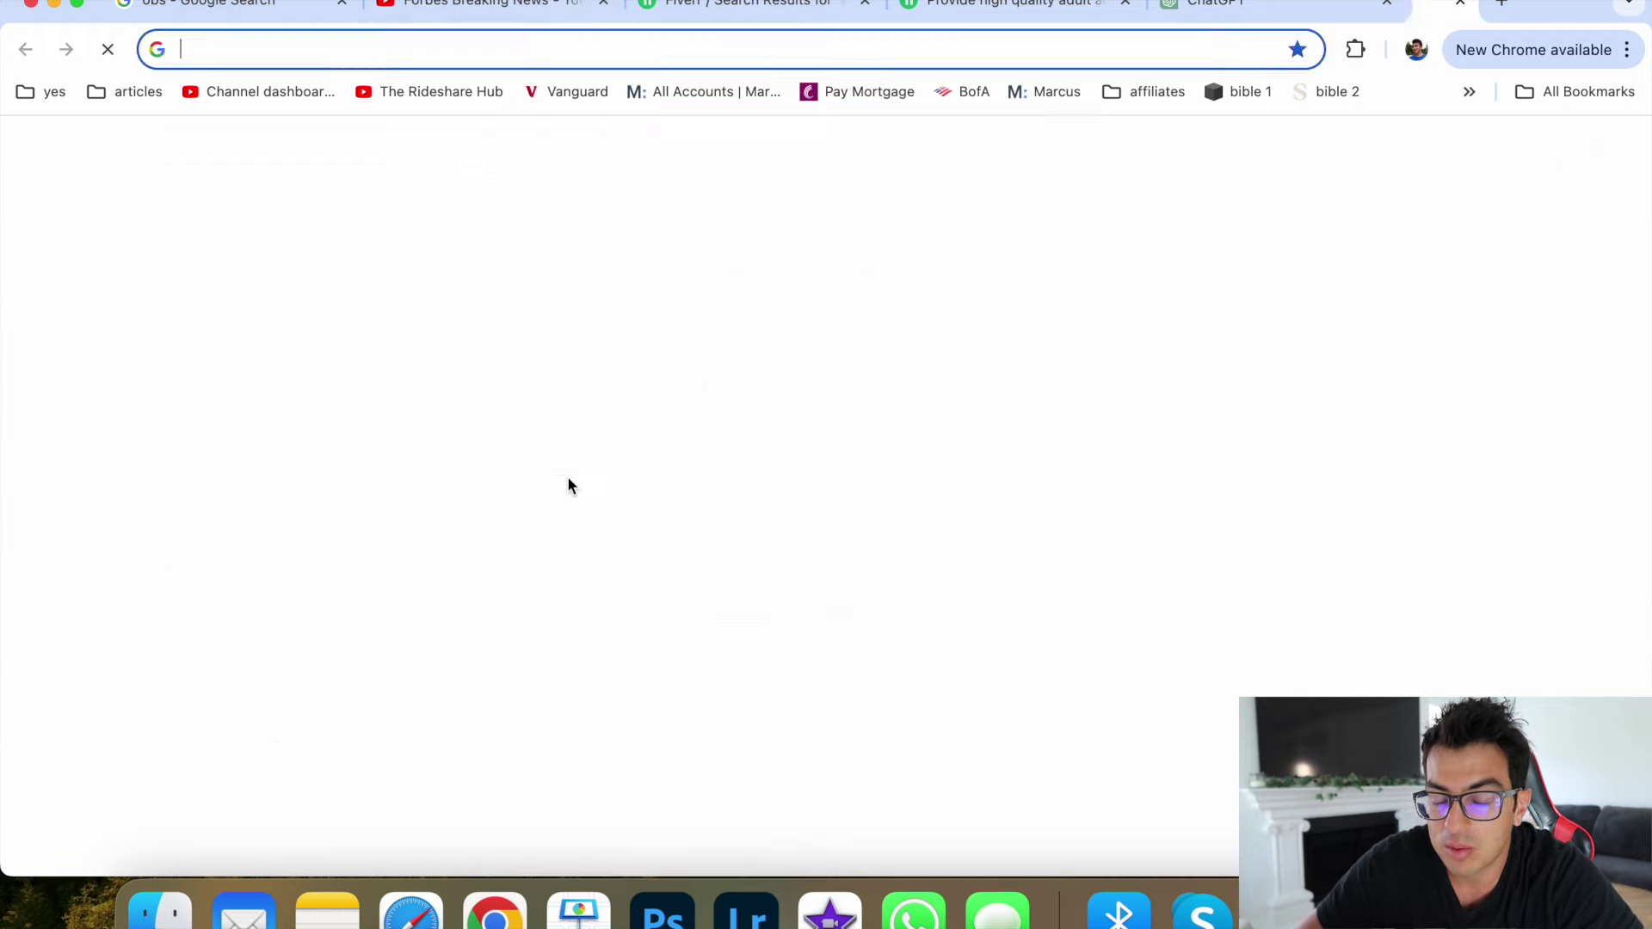
{"action": "type", "text": "soc"}
{"action": "key", "text": "Return"}
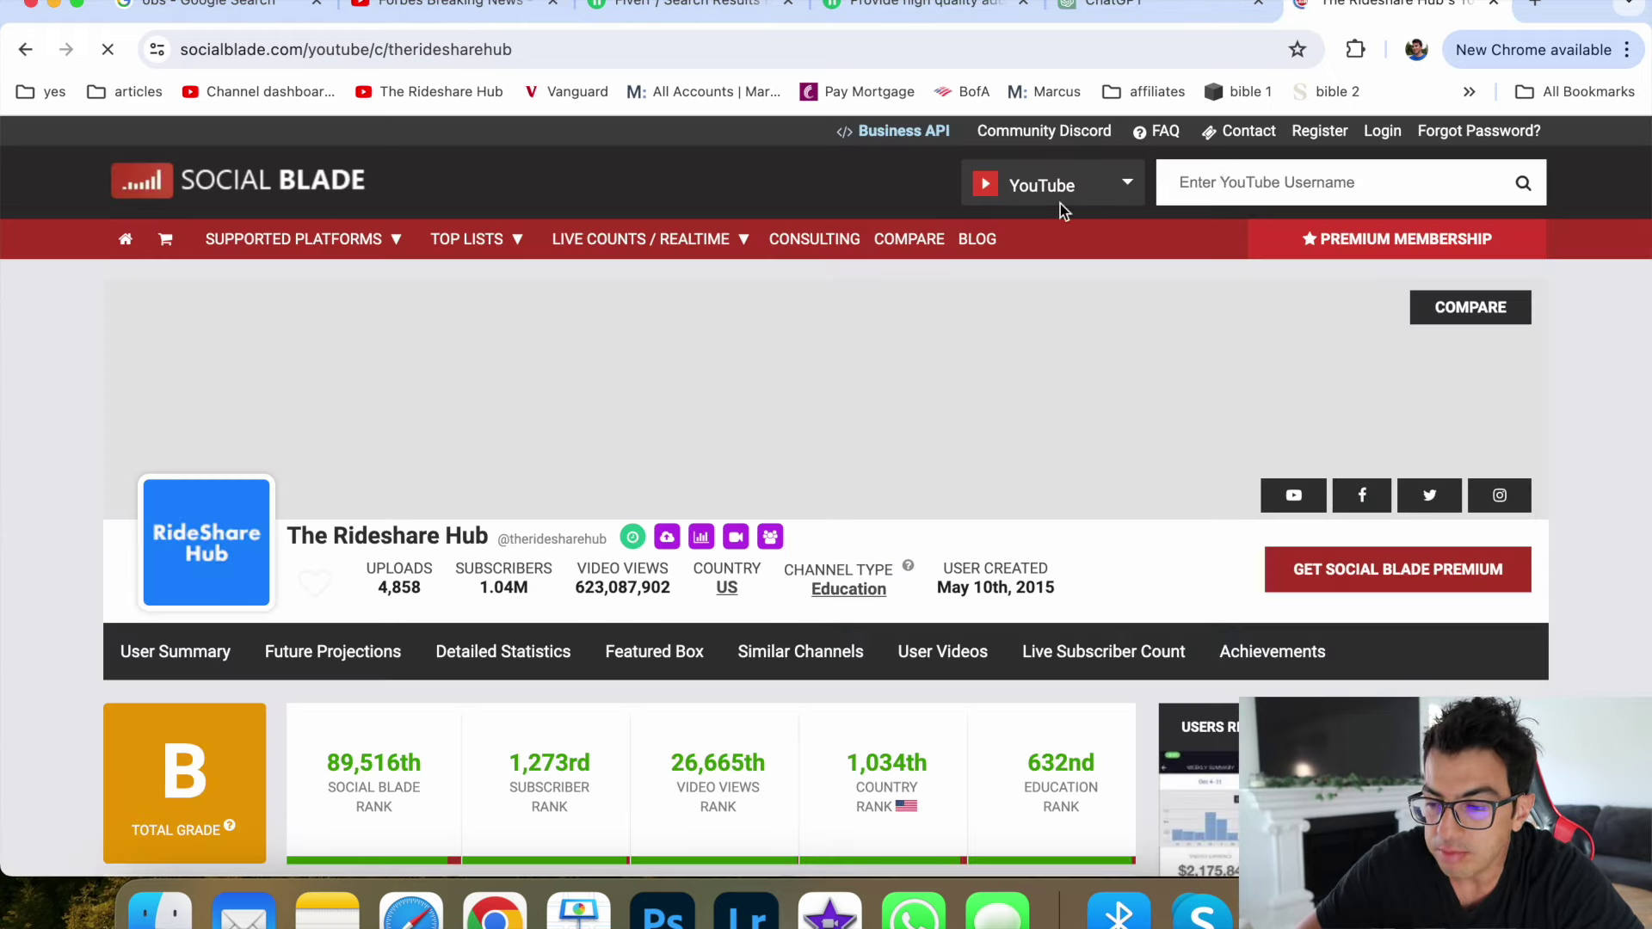
{"action": "left_click", "coordinate": [1240, 182]}
{"action": "type", "text": "ForbesBreakingNews"}
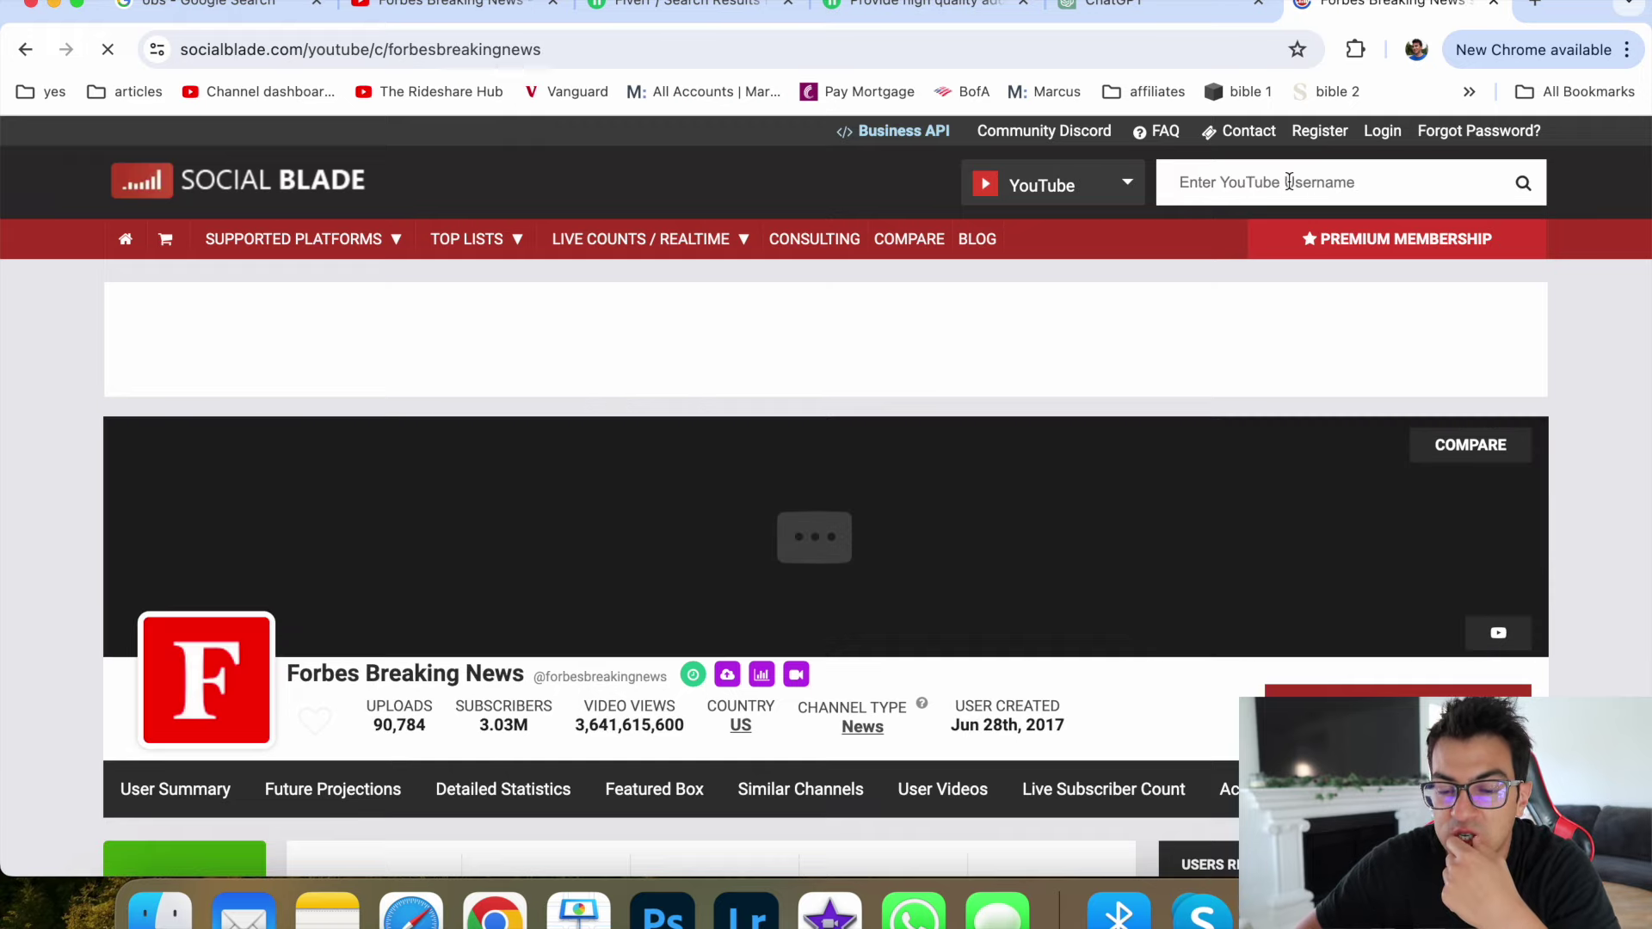
{"action": "scroll", "coordinate": [640, 512], "scroll_direction": "down", "scroll_amount": 15}
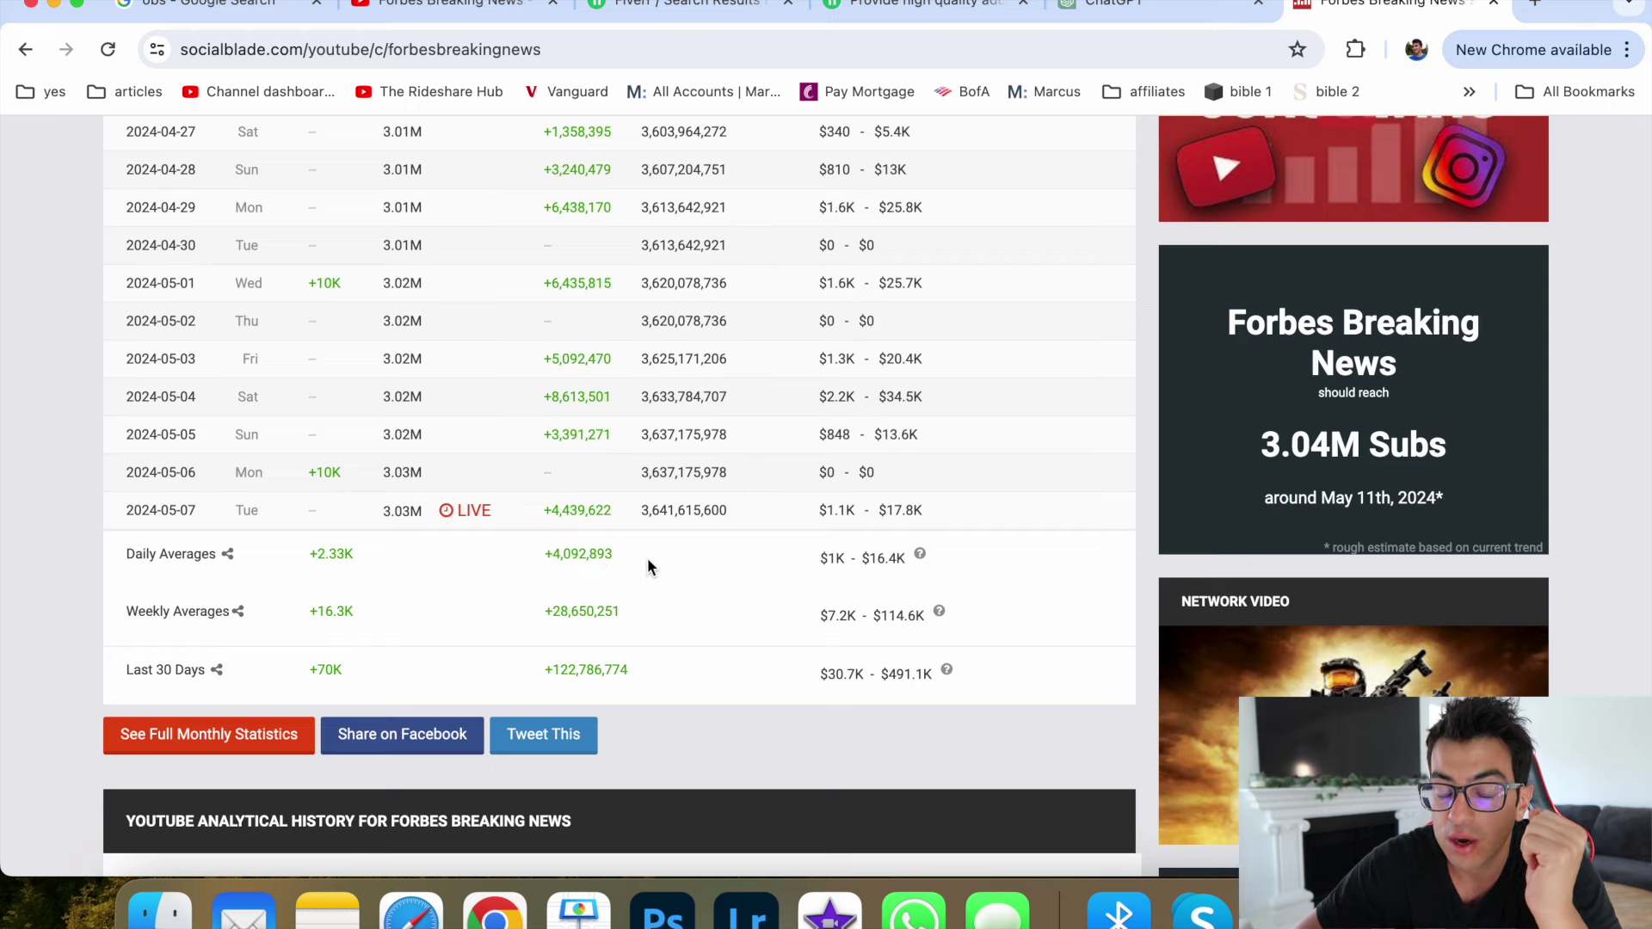
{"action": "left_click_drag", "start_coordinate": [646, 558], "coordinate": [523, 553]}
{"action": "left_click", "coordinate": [522, 554]}
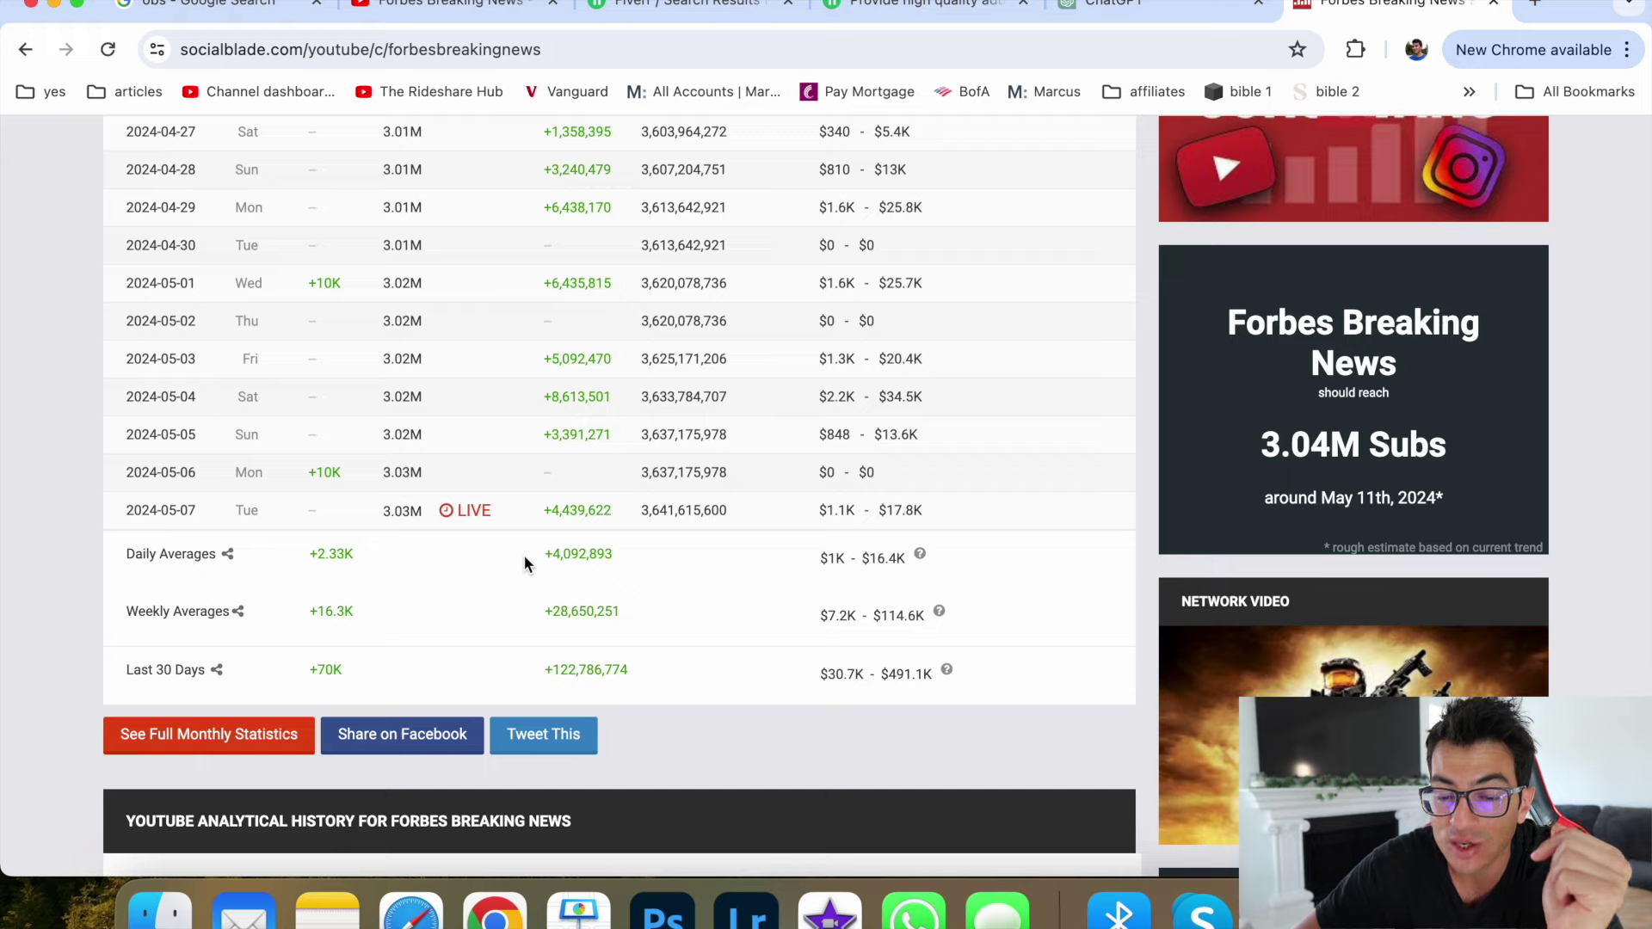
Step: Return to the Forbes Breaking News uploads, sample the Speaker Johnson video, and go back to the video list
{"action": "key", "text": "super+2"}
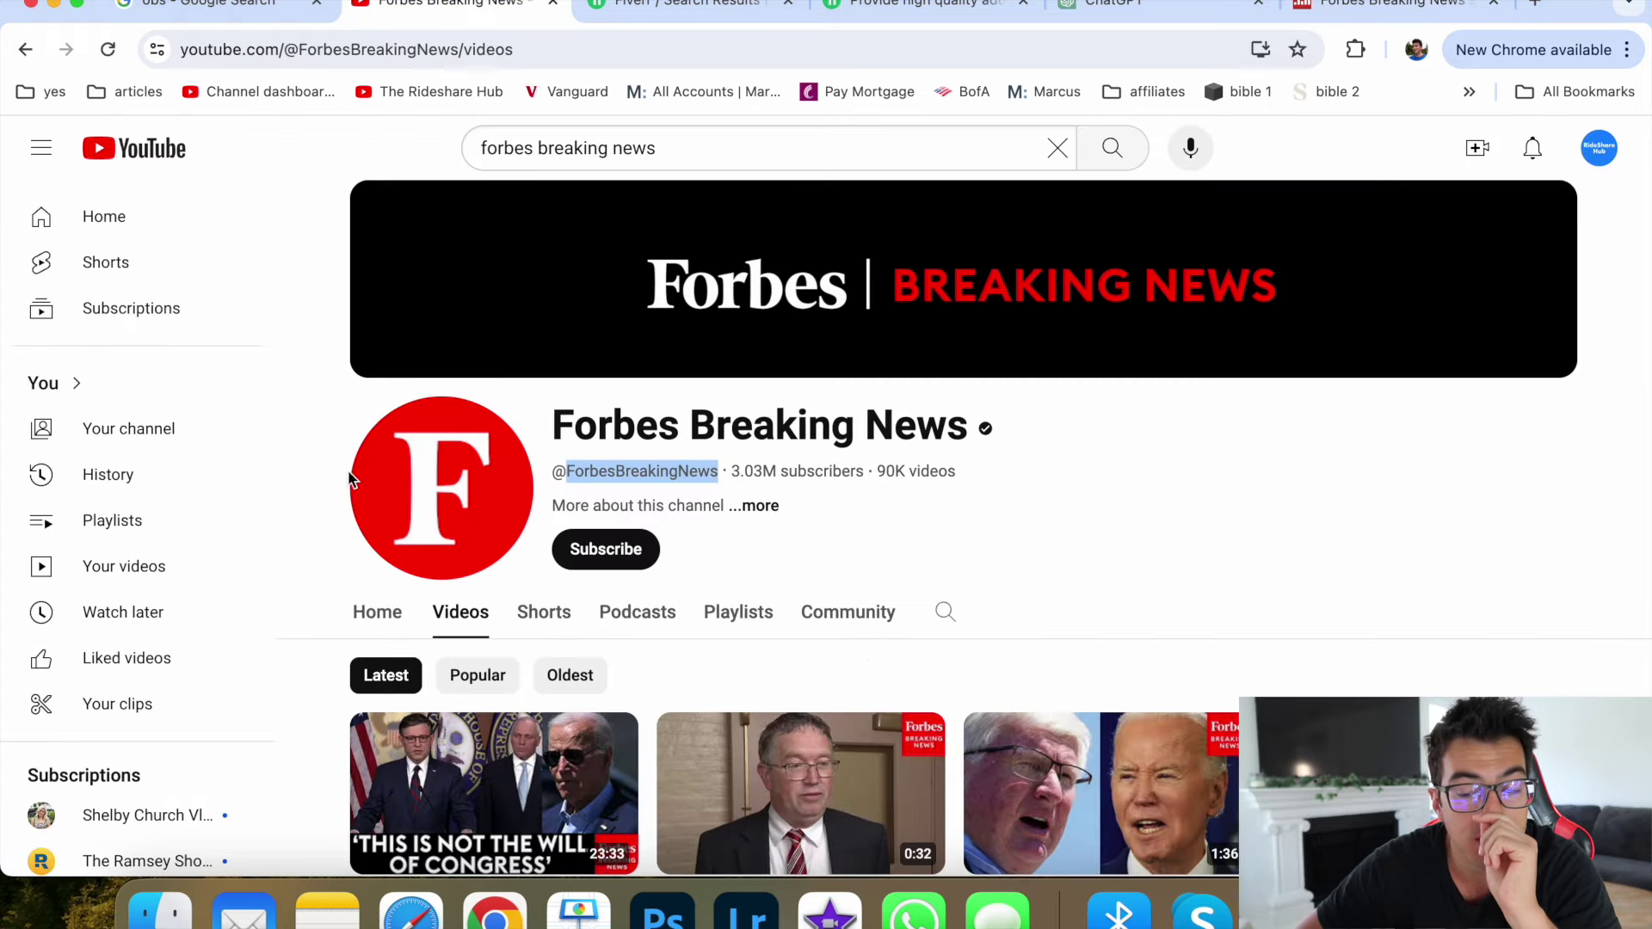
{"action": "scroll", "coordinate": [327, 626], "scroll_direction": "down", "scroll_amount": 3}
{"action": "scroll", "coordinate": [326, 625], "scroll_direction": "down", "scroll_amount": 2}
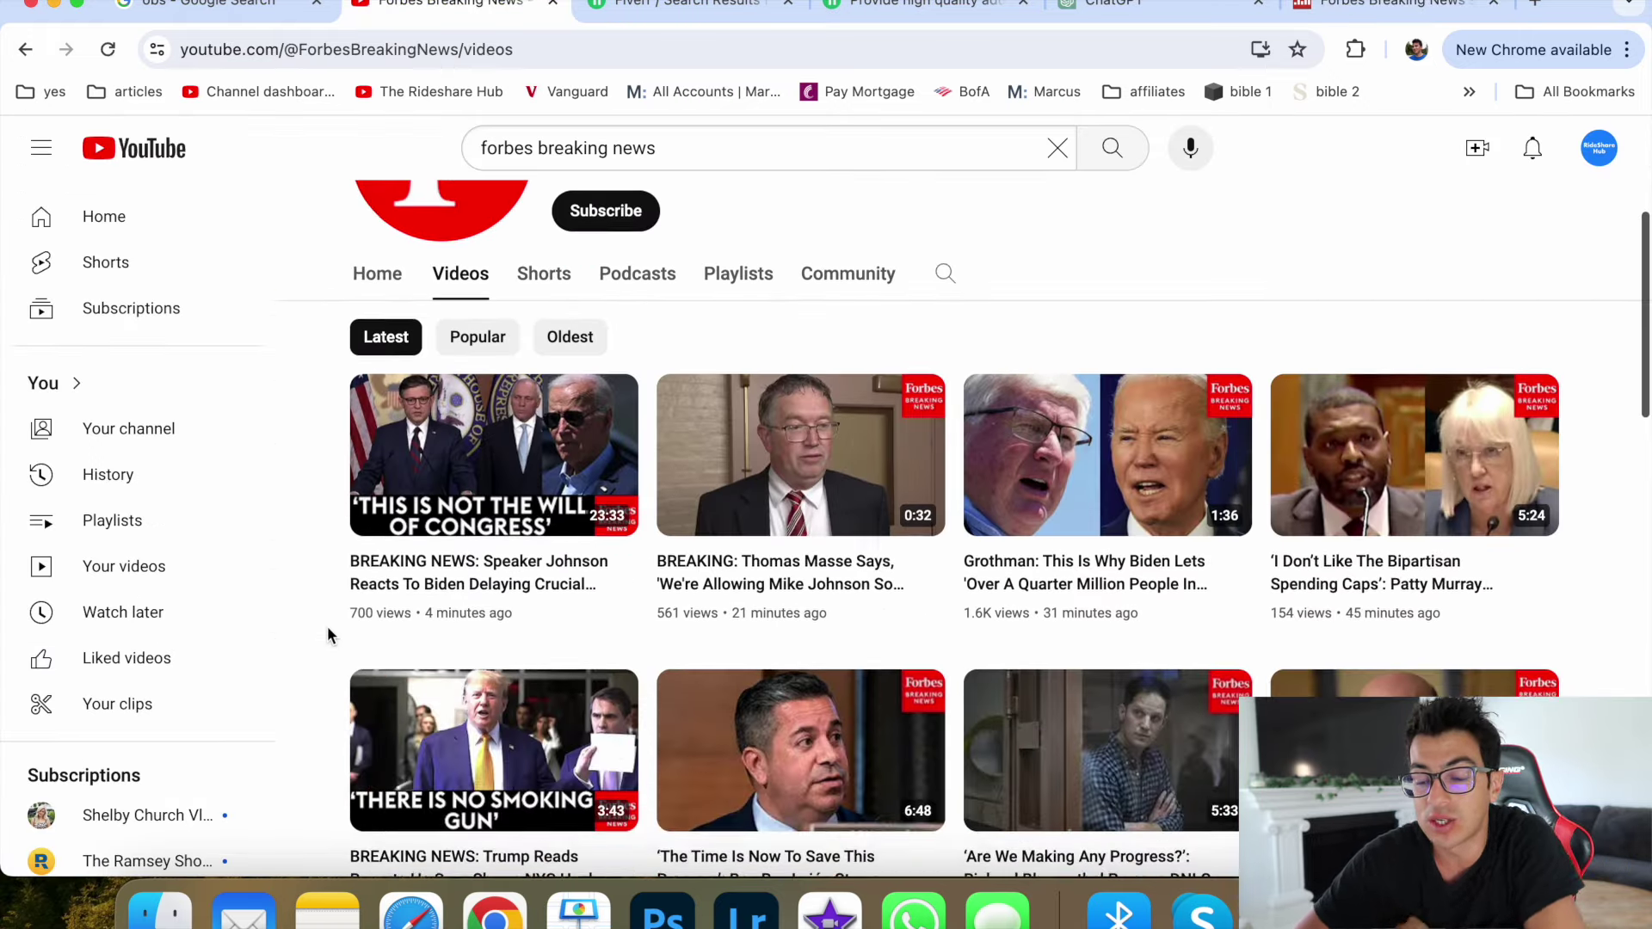
{"action": "scroll", "coordinate": [326, 626], "scroll_direction": "down", "scroll_amount": 1}
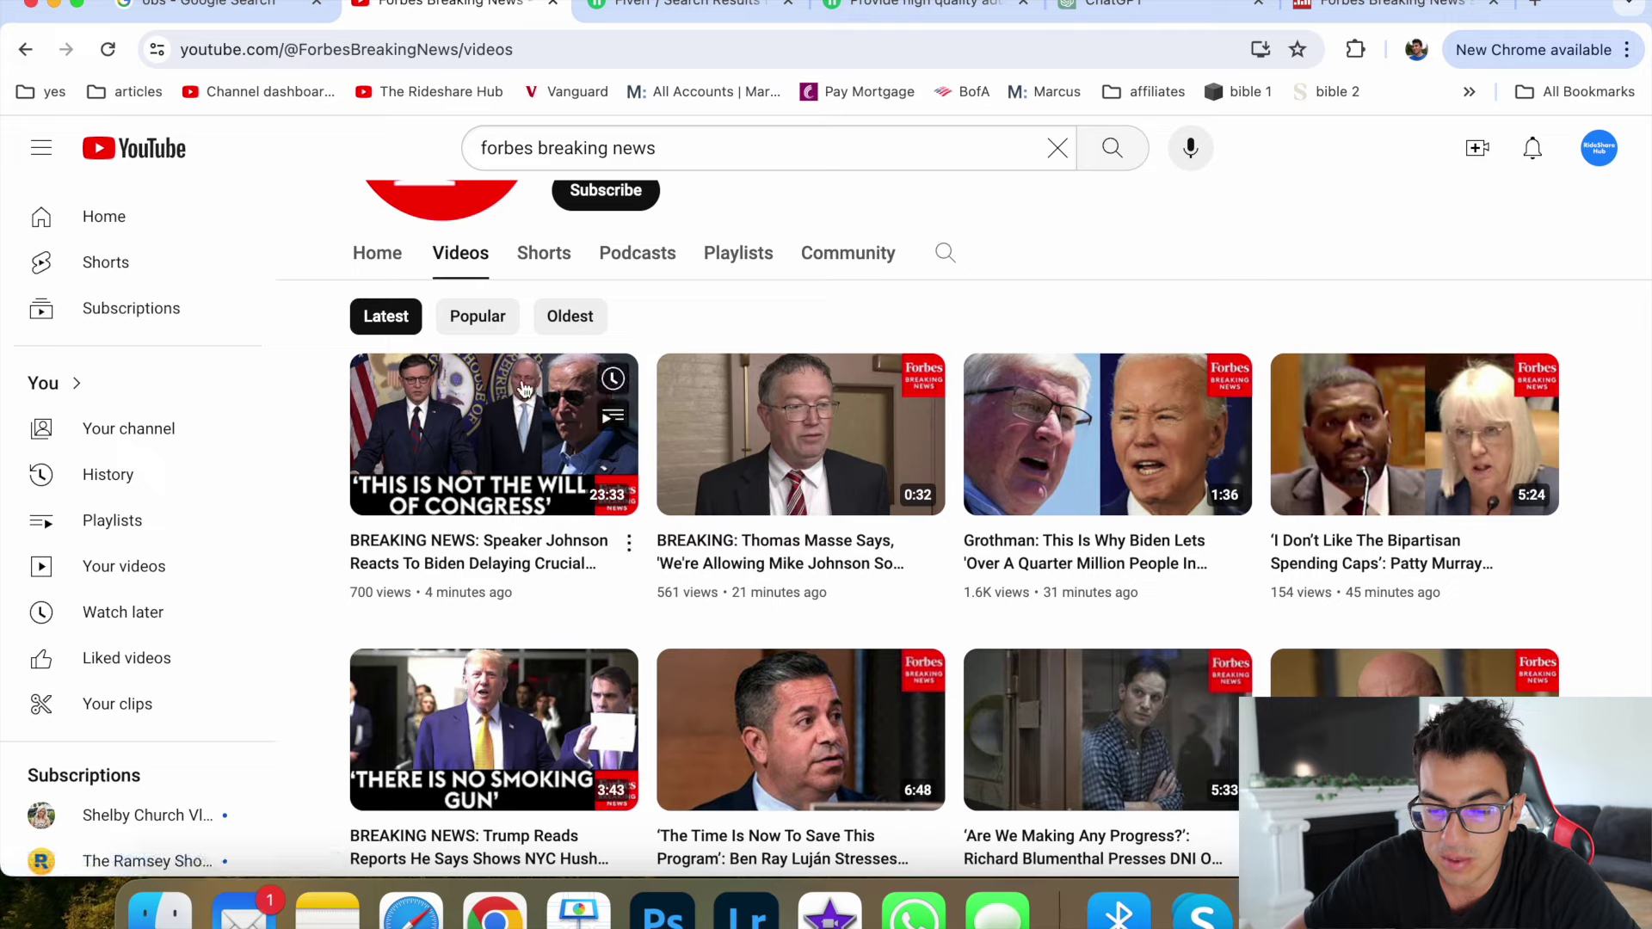
{"action": "mouse_move", "coordinate": [493, 455]}
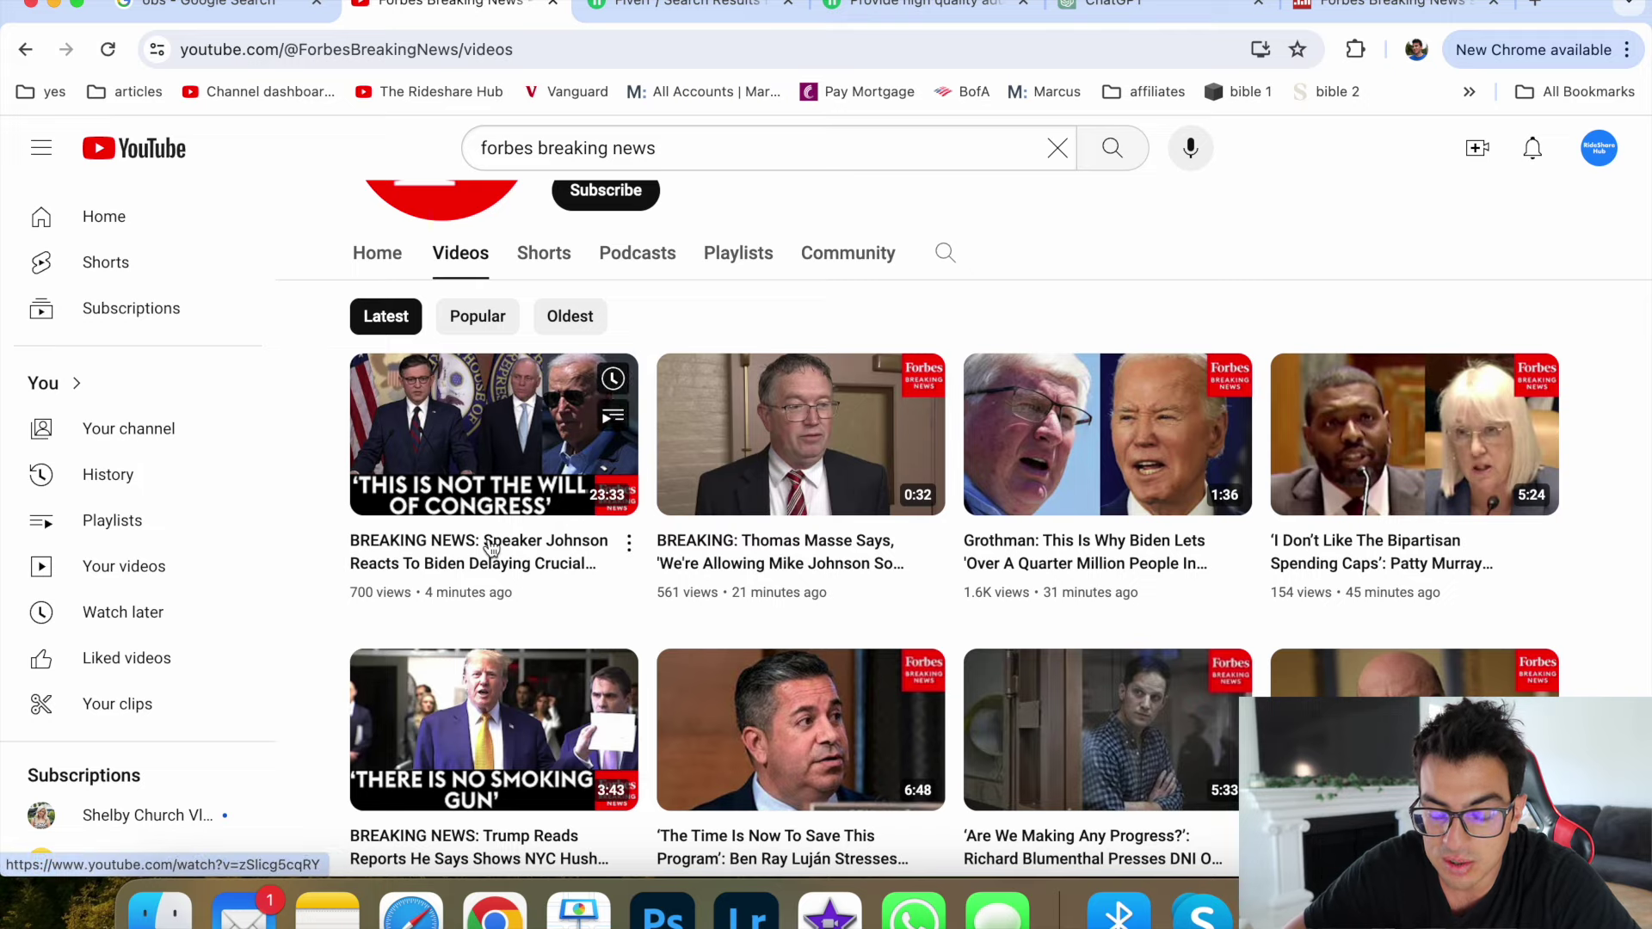
{"action": "scroll", "coordinate": [463, 573], "scroll_direction": "up", "scroll_amount": 3}
{"action": "scroll", "coordinate": [464, 574], "scroll_direction": "up", "scroll_amount": 3}
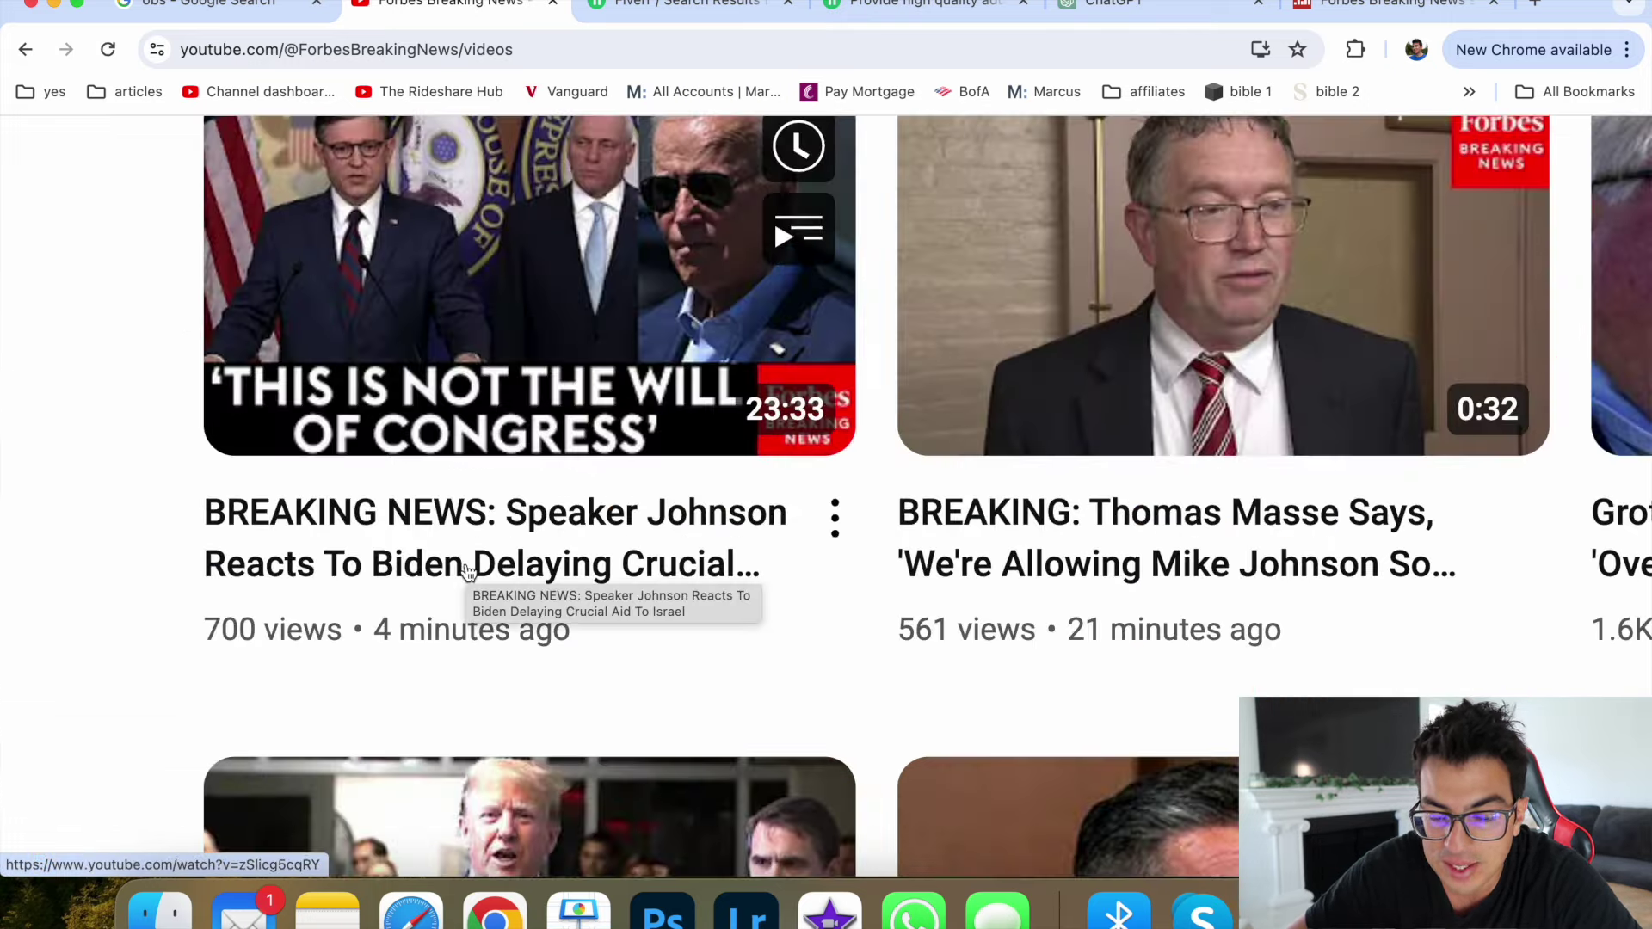
{"action": "scroll", "coordinate": [439, 573], "scroll_direction": "down", "scroll_amount": 3}
{"action": "scroll", "coordinate": [267, 572], "scroll_direction": "down", "scroll_amount": 3}
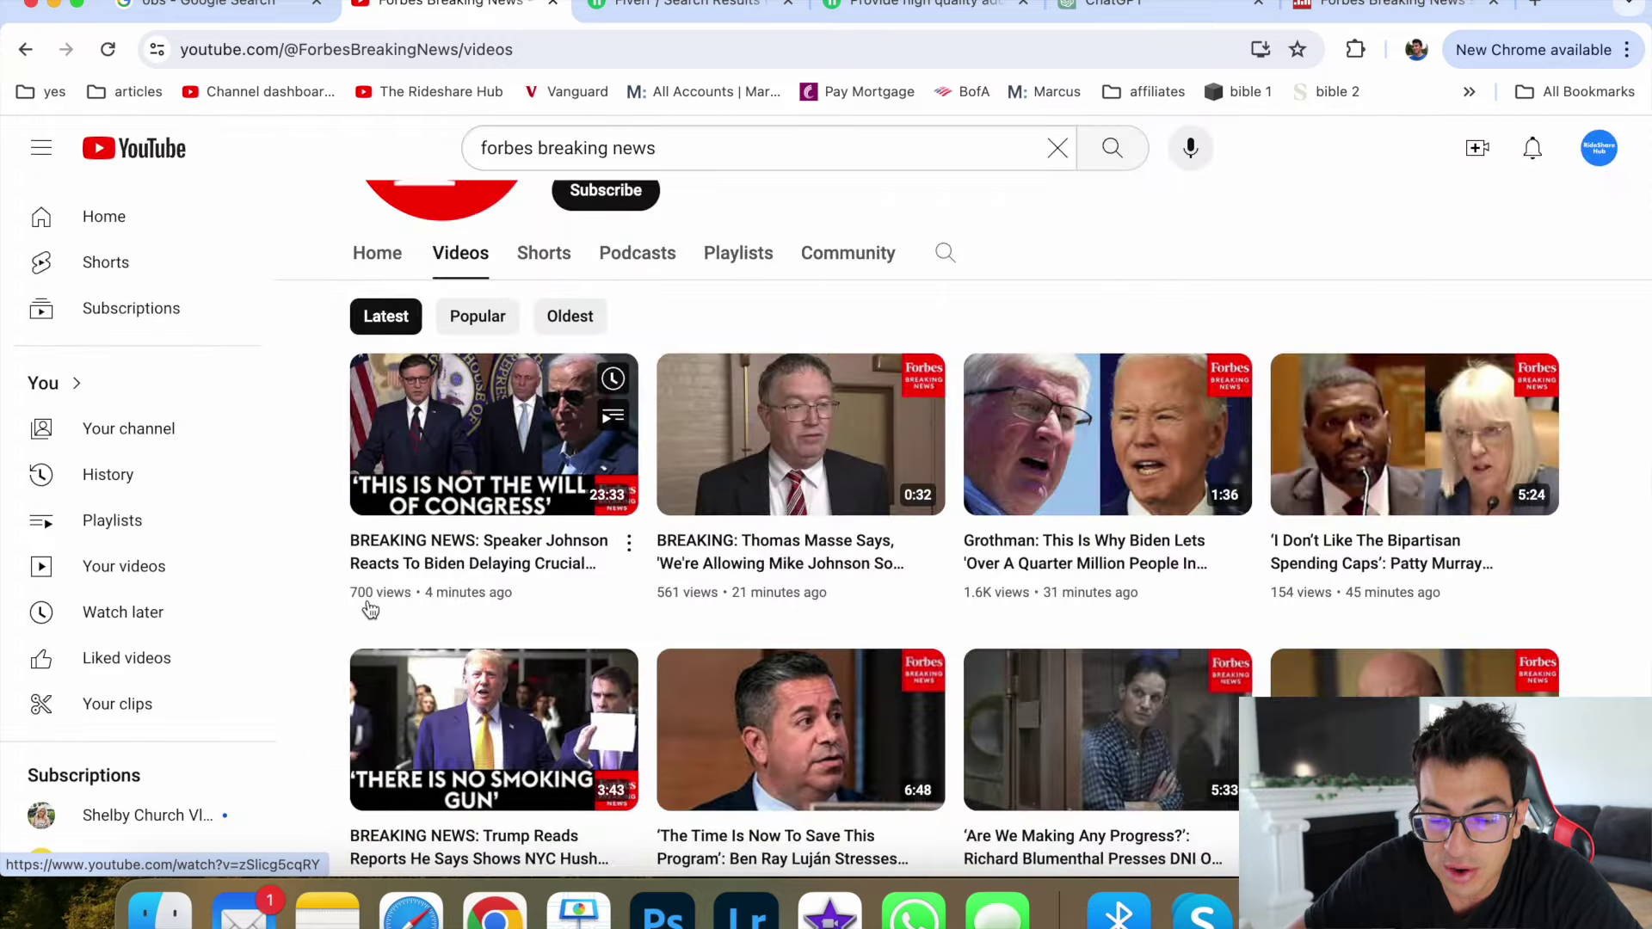
{"action": "scroll", "coordinate": [355, 607], "scroll_direction": "up", "scroll_amount": 3}
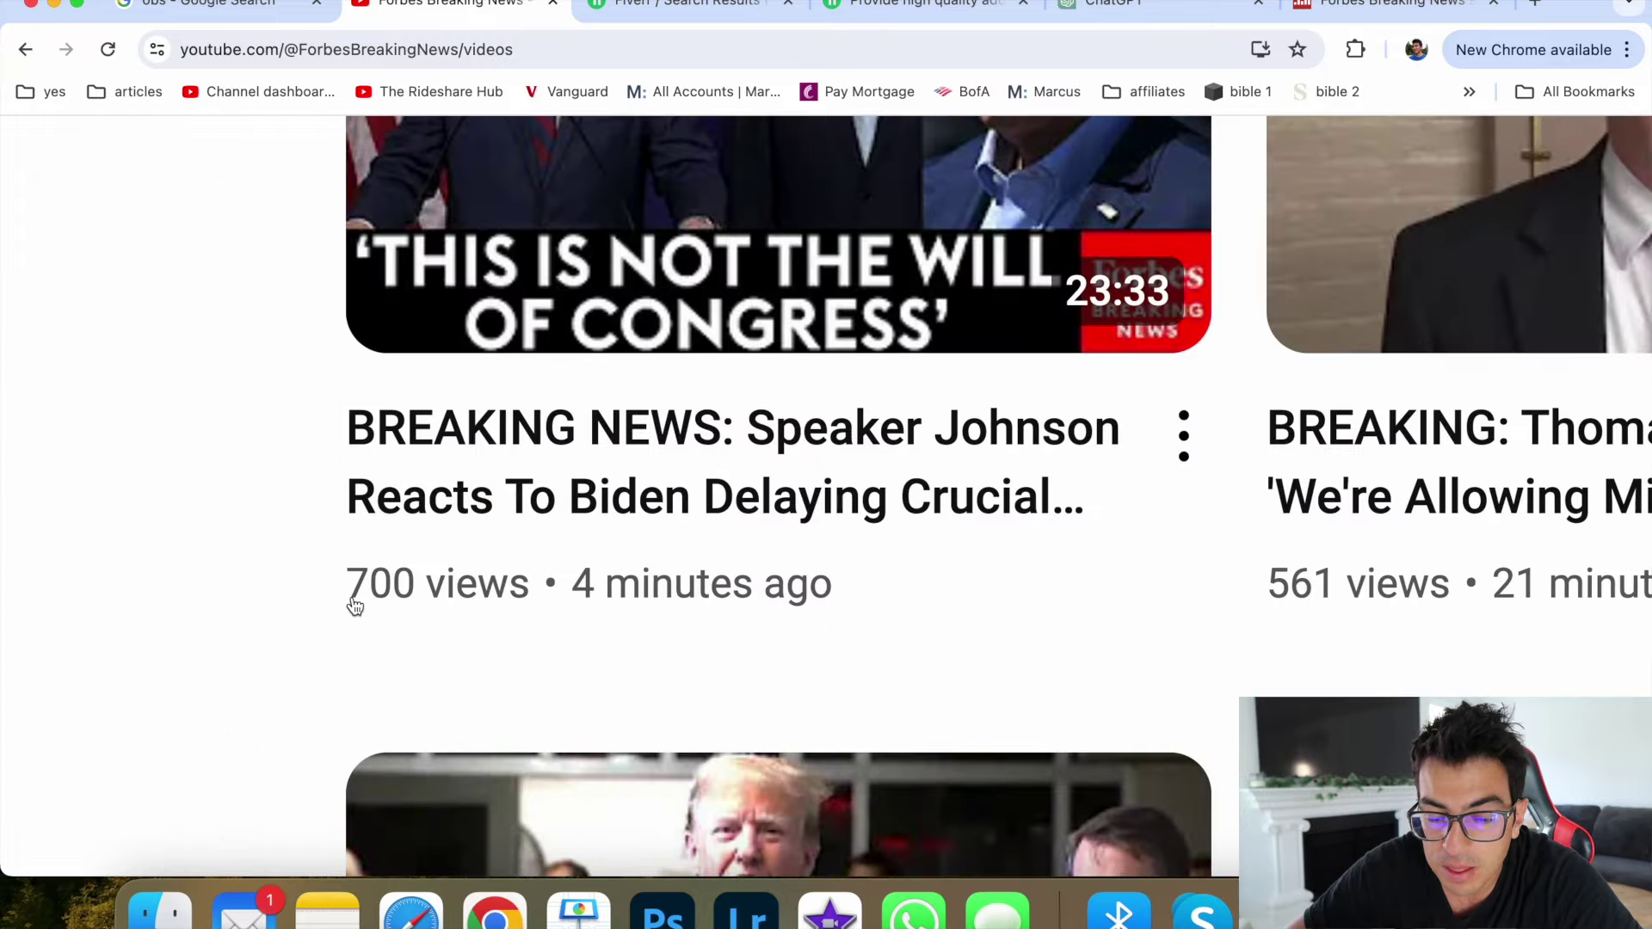
{"action": "scroll", "coordinate": [356, 607], "scroll_direction": "down", "scroll_amount": 3}
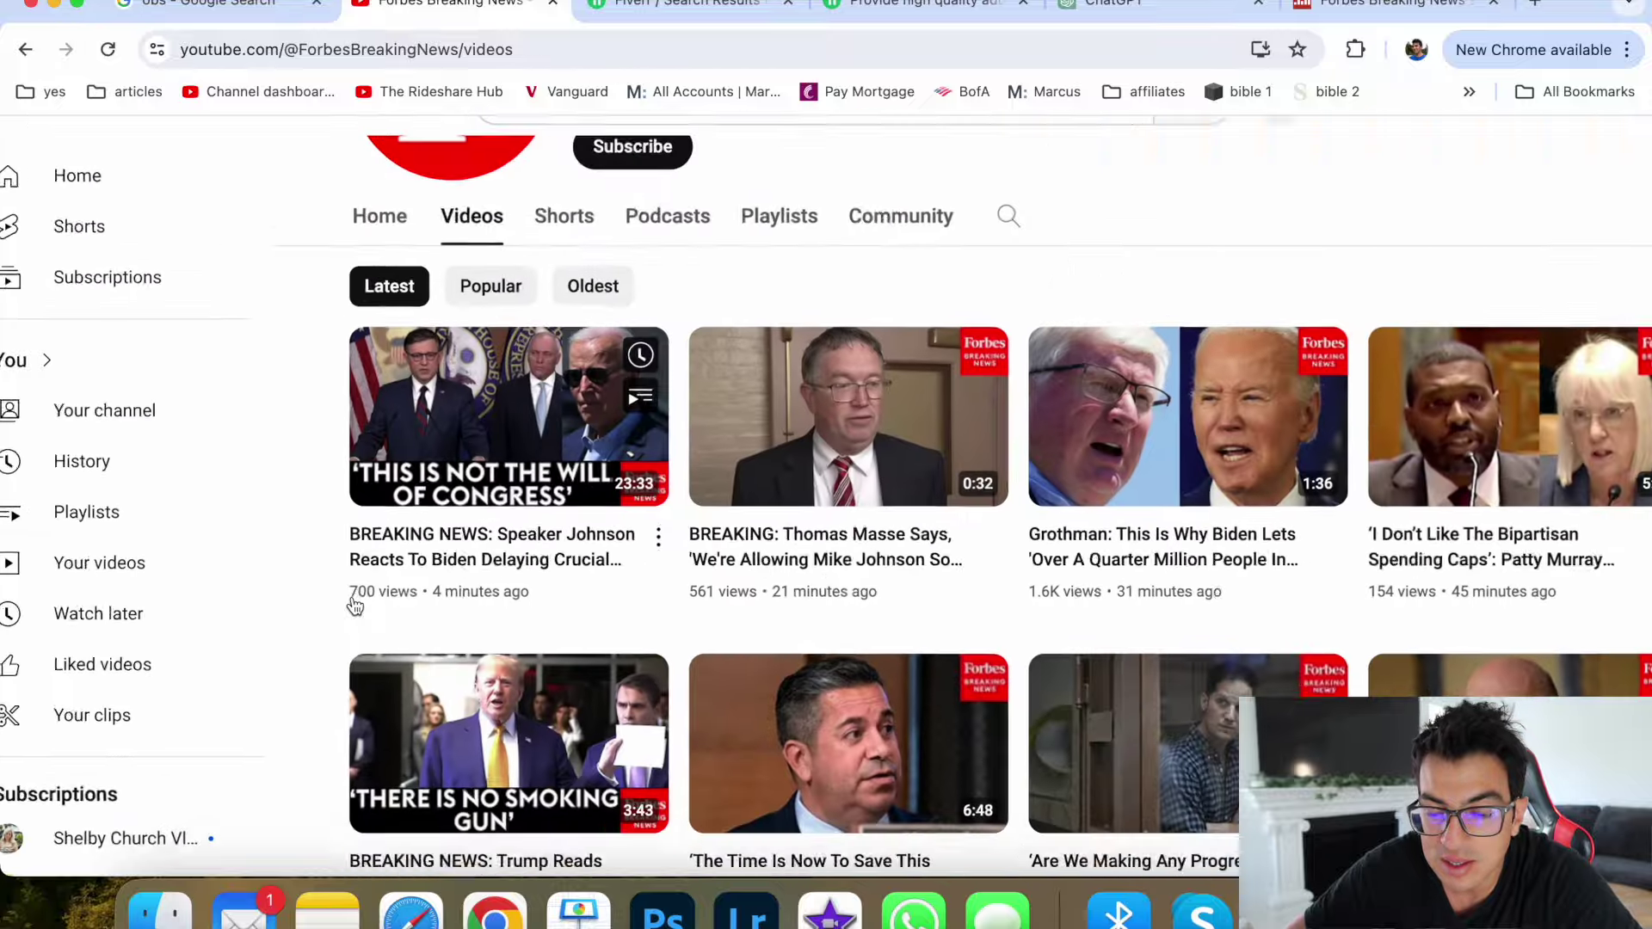
{"action": "left_click", "coordinate": [517, 439]}
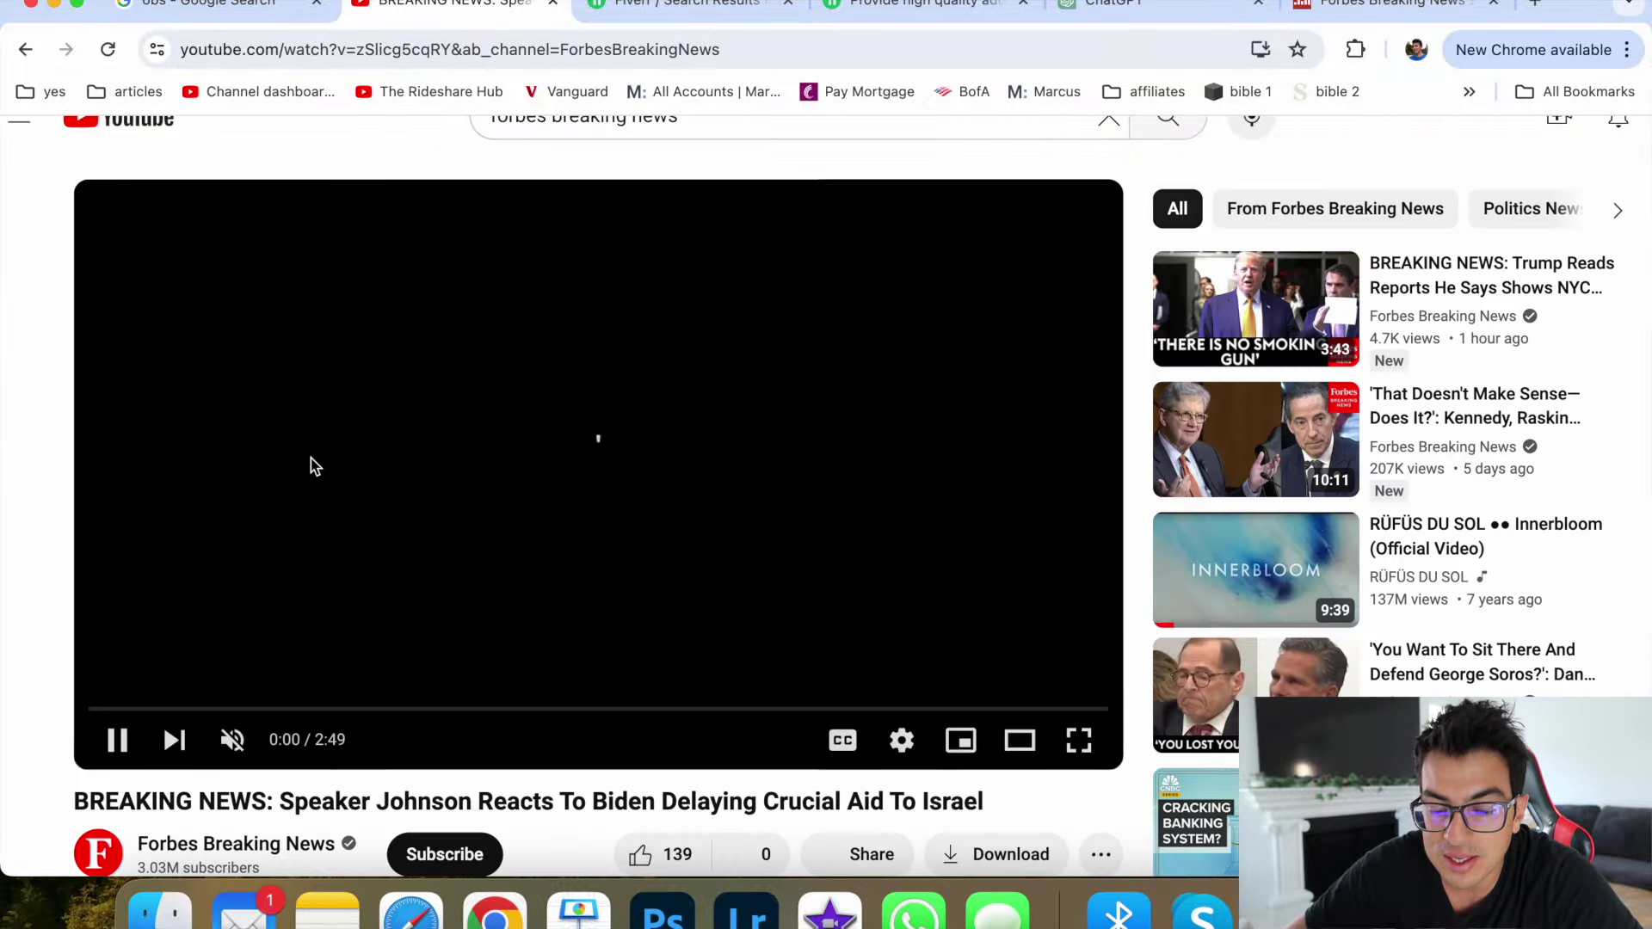
{"action": "left_click", "coordinate": [311, 458]}
{"action": "left_click_drag", "start_coordinate": [295, 709], "coordinate": [333, 707]}
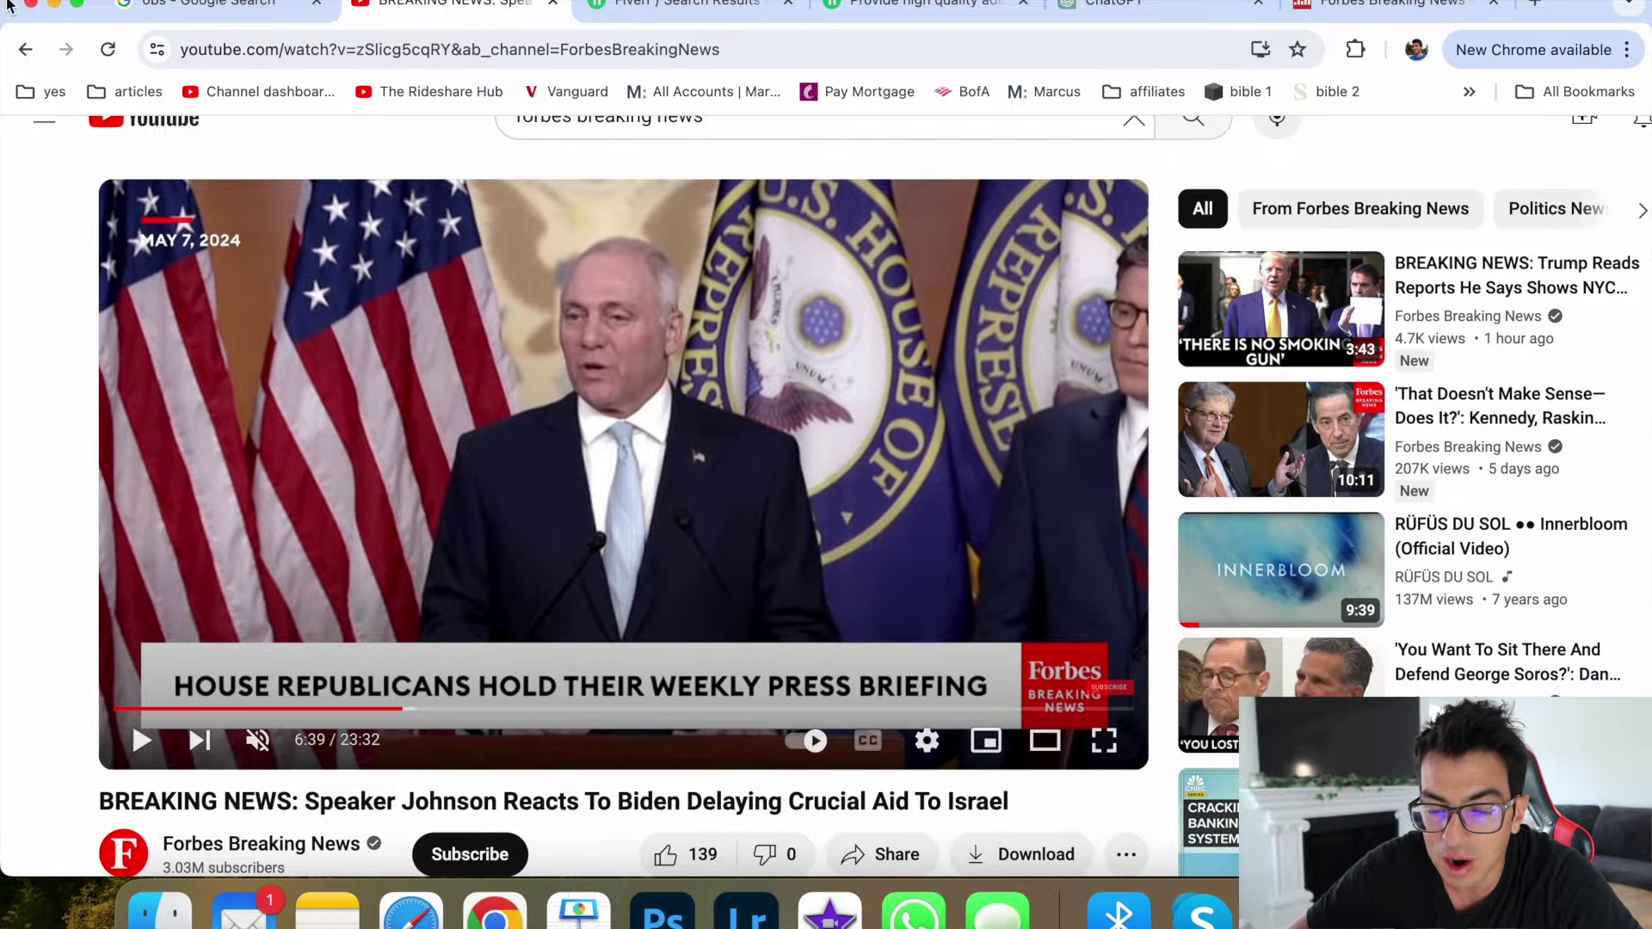
{"action": "left_click", "coordinate": [27, 50]}
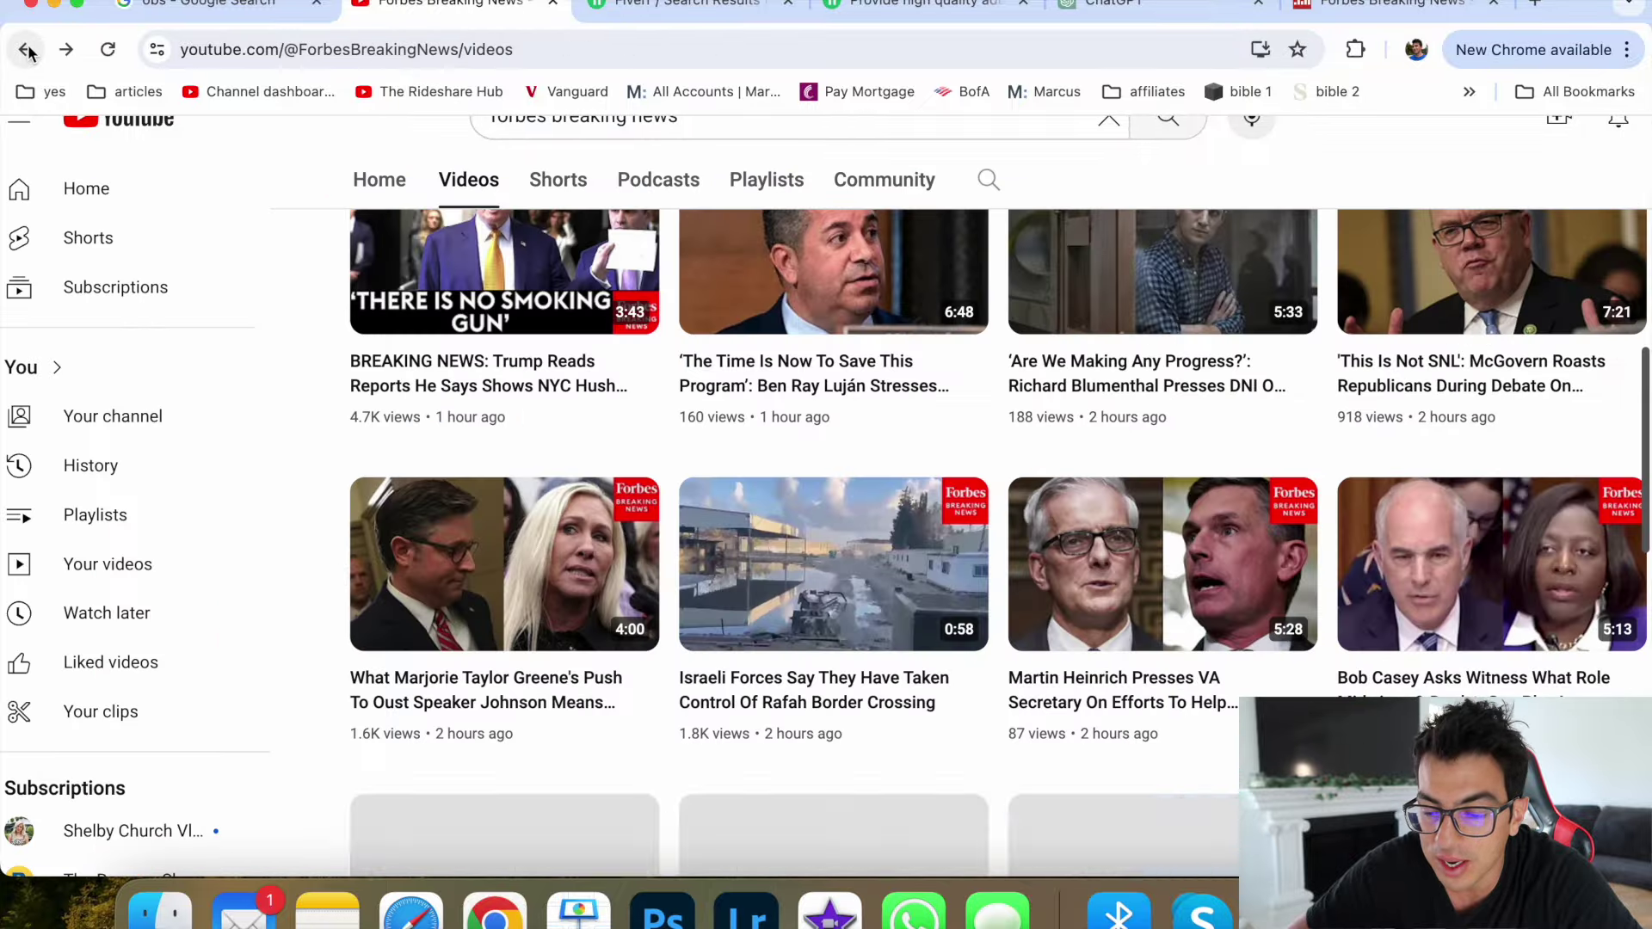
{"action": "scroll", "coordinate": [339, 610], "scroll_direction": "down", "scroll_amount": 2}
{"action": "scroll", "coordinate": [340, 642], "scroll_direction": "down", "scroll_amount": 5}
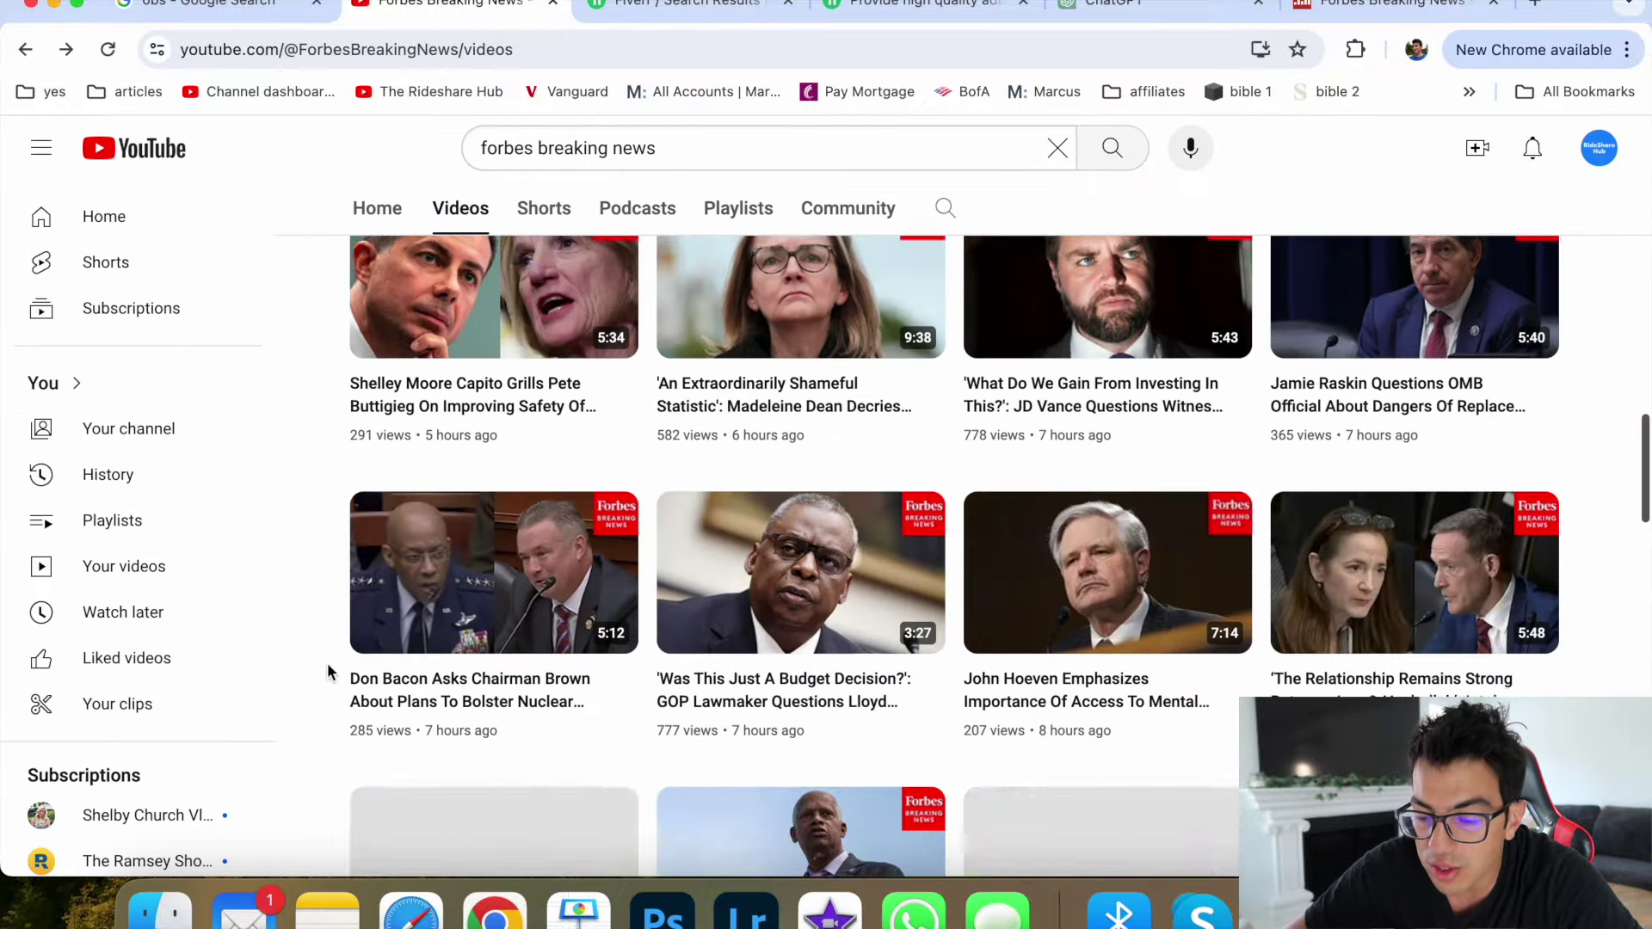
{"action": "scroll", "coordinate": [325, 671], "scroll_direction": "down", "scroll_amount": 5}
{"action": "scroll", "coordinate": [326, 671], "scroll_direction": "down", "scroll_amount": 5}
{"action": "scroll", "coordinate": [325, 681], "scroll_direction": "down", "scroll_amount": 5}
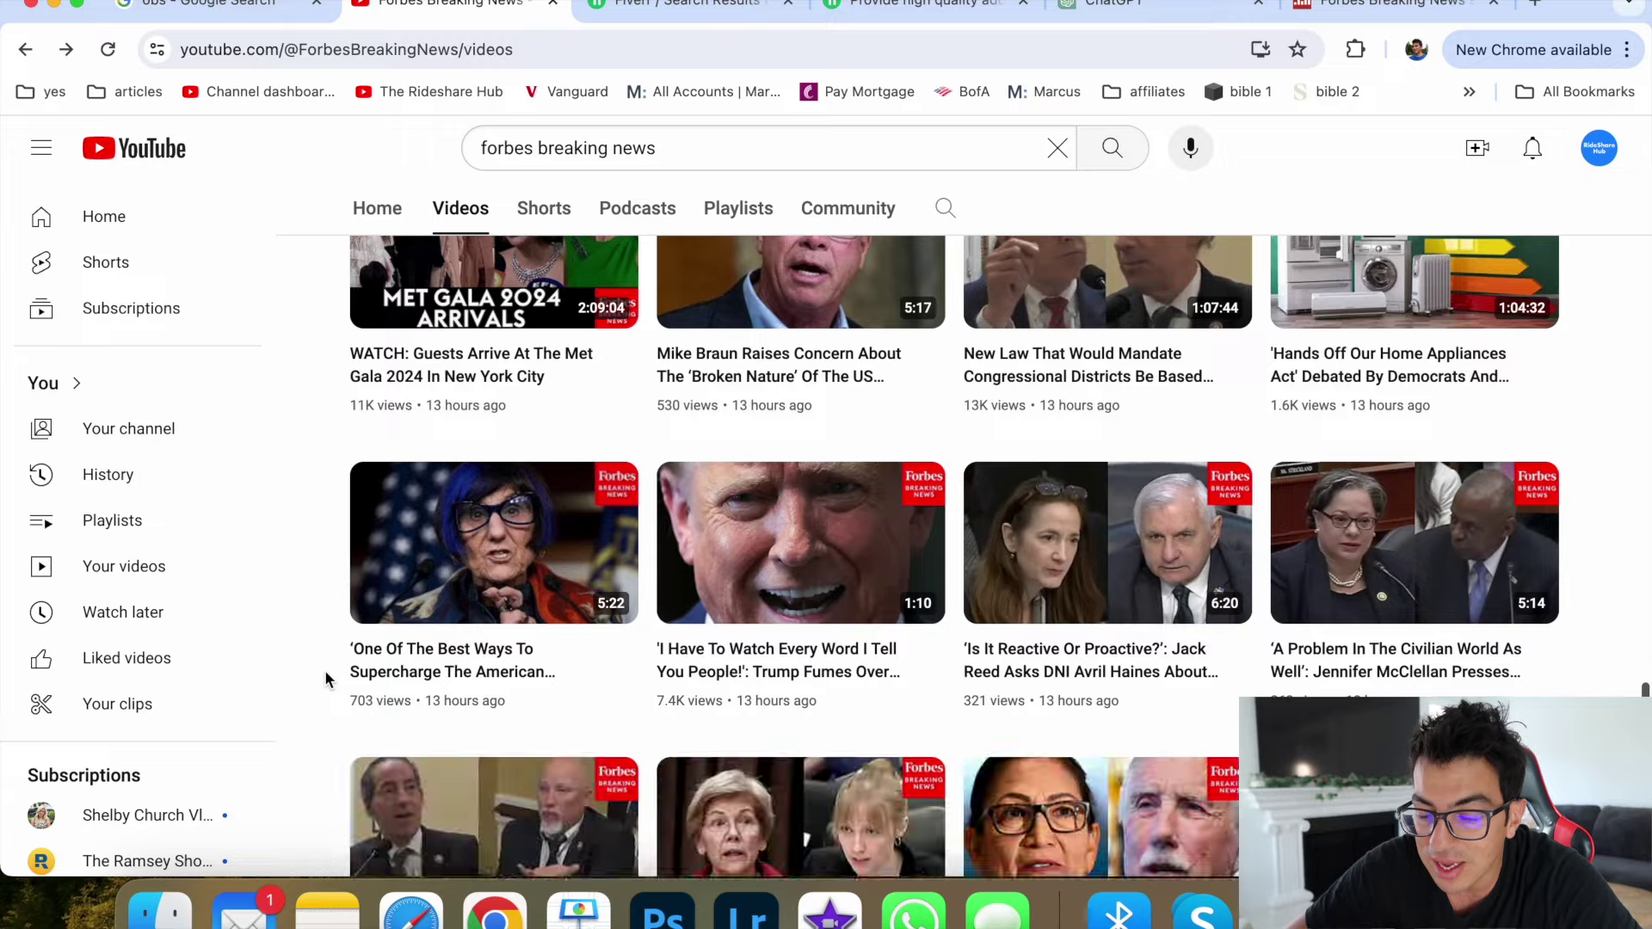
{"action": "scroll", "coordinate": [325, 679], "scroll_direction": "down", "scroll_amount": 5}
{"action": "scroll", "coordinate": [327, 681], "scroll_direction": "down", "scroll_amount": 4}
{"action": "scroll", "coordinate": [324, 670], "scroll_direction": "down", "scroll_amount": 1}
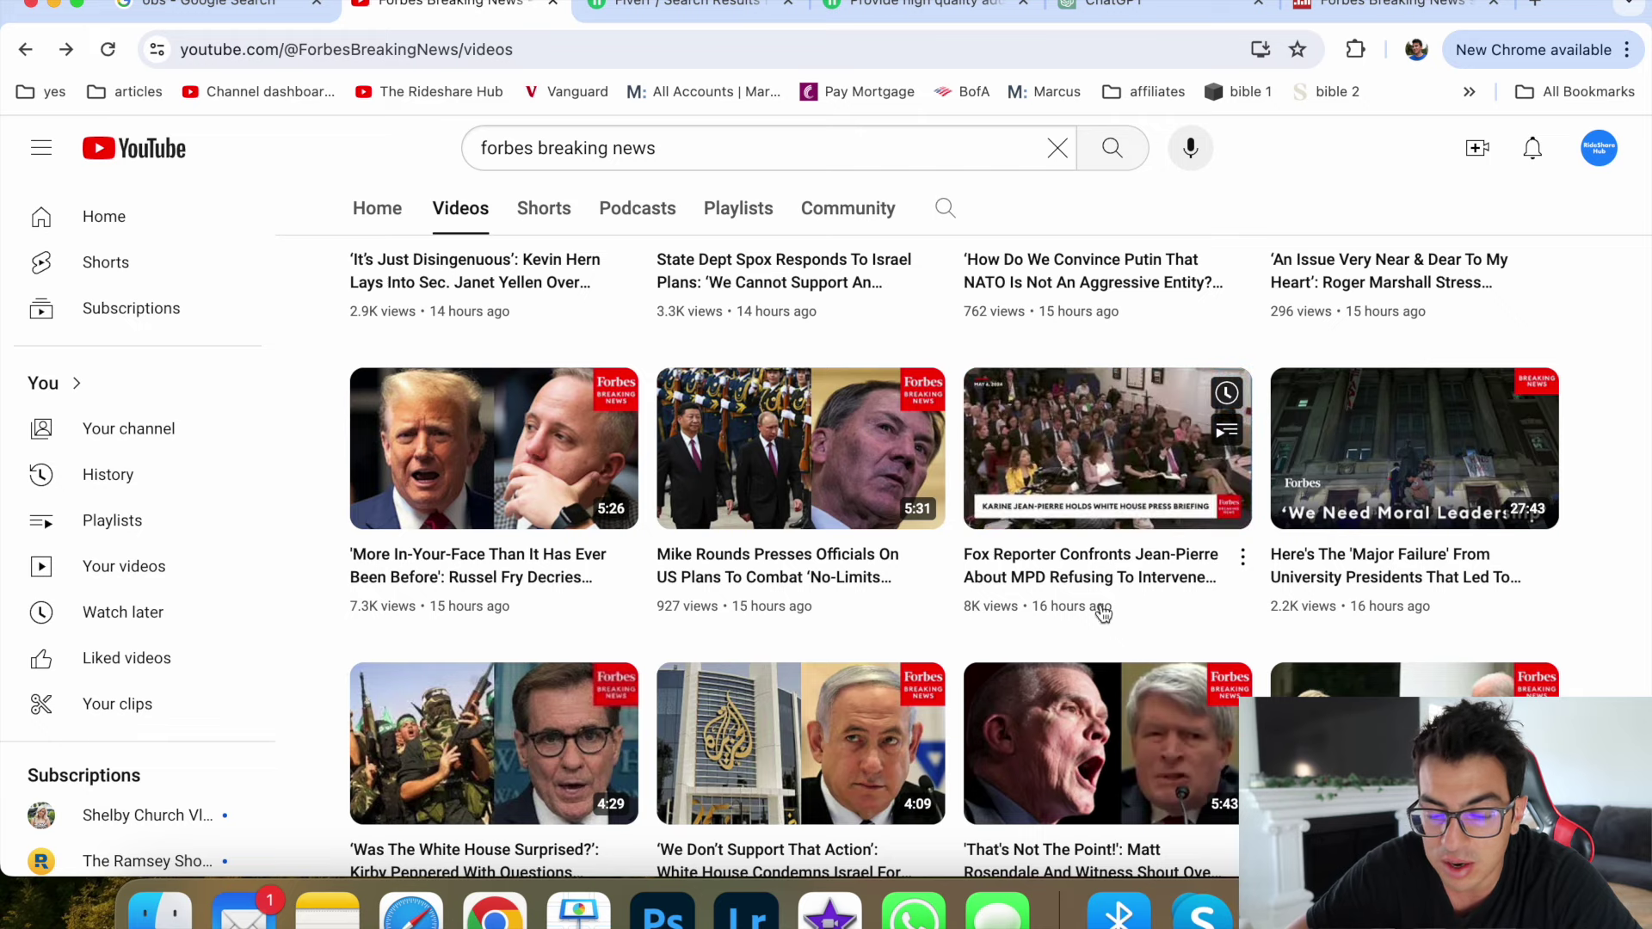
{"action": "scroll", "coordinate": [270, 683], "scroll_direction": "down", "scroll_amount": 2}
{"action": "scroll", "coordinate": [296, 684], "scroll_direction": "down", "scroll_amount": 1}
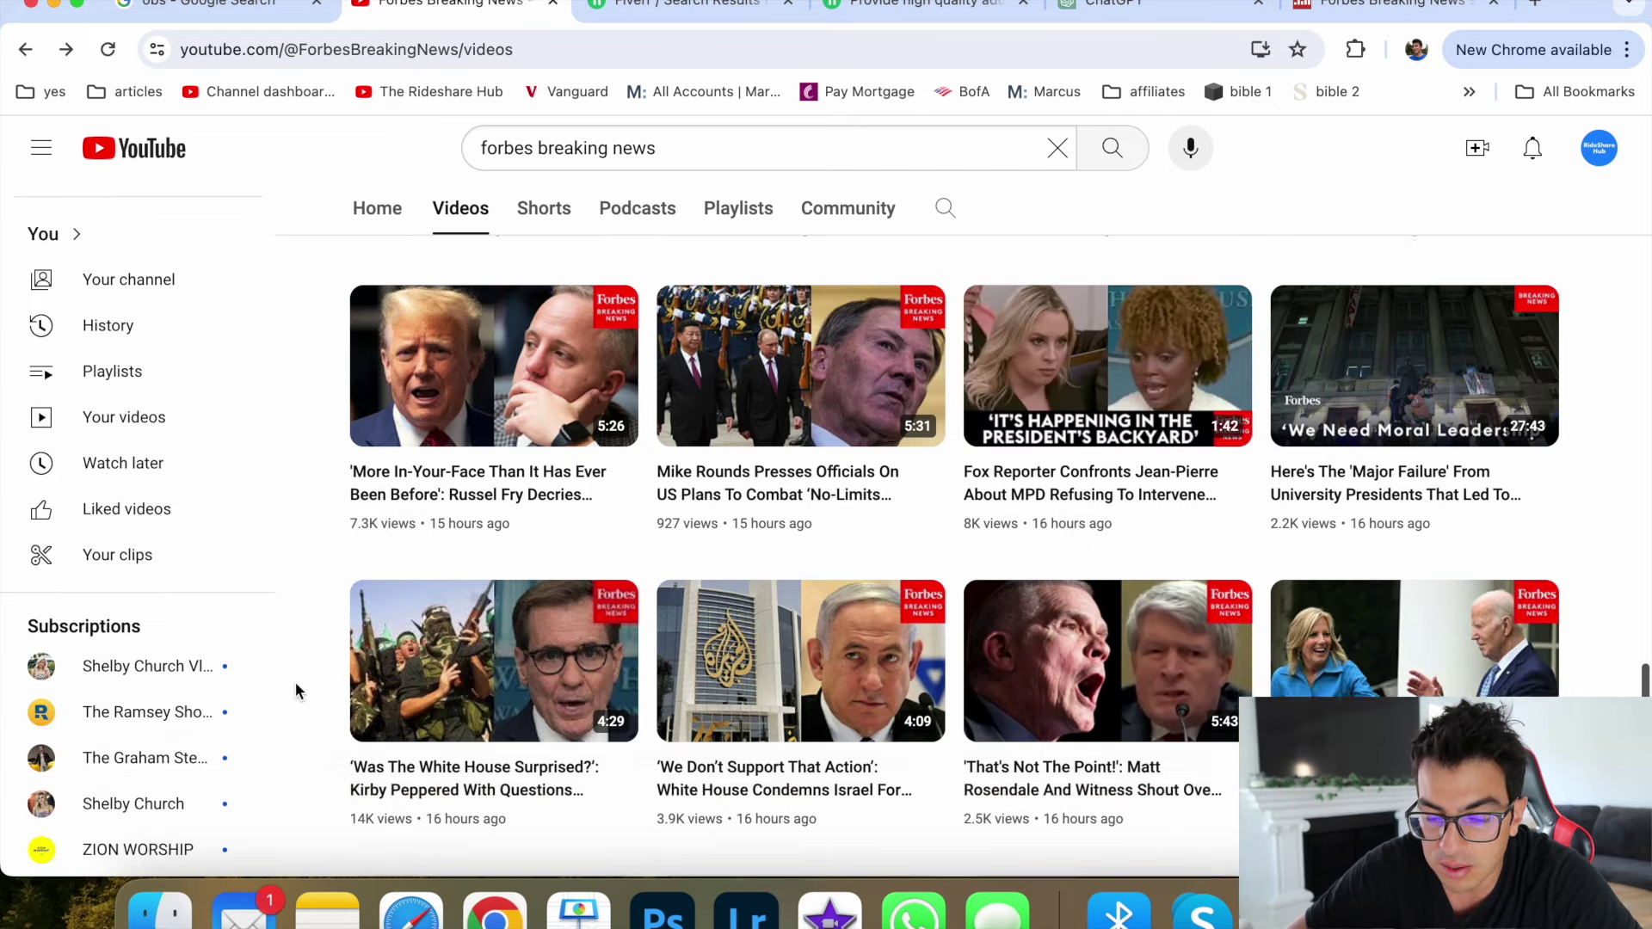
{"action": "scroll", "coordinate": [294, 683], "scroll_direction": "down", "scroll_amount": 2}
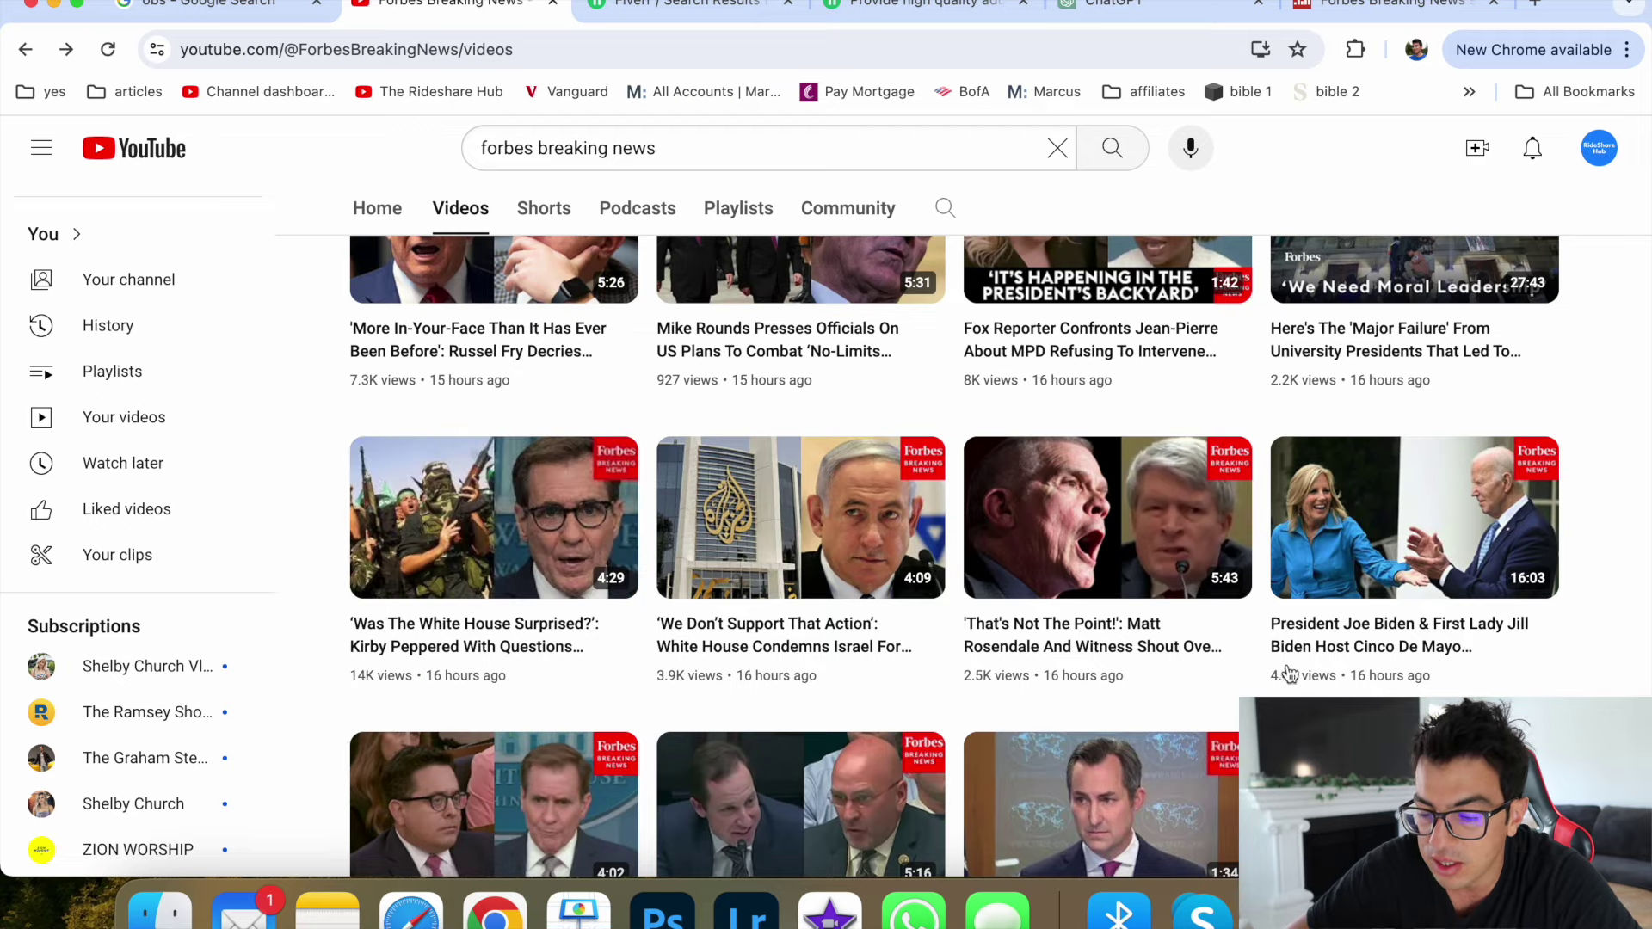
{"action": "scroll", "coordinate": [1286, 673], "scroll_direction": "down", "scroll_amount": 3}
{"action": "scroll", "coordinate": [1136, 704], "scroll_direction": "down", "scroll_amount": 1}
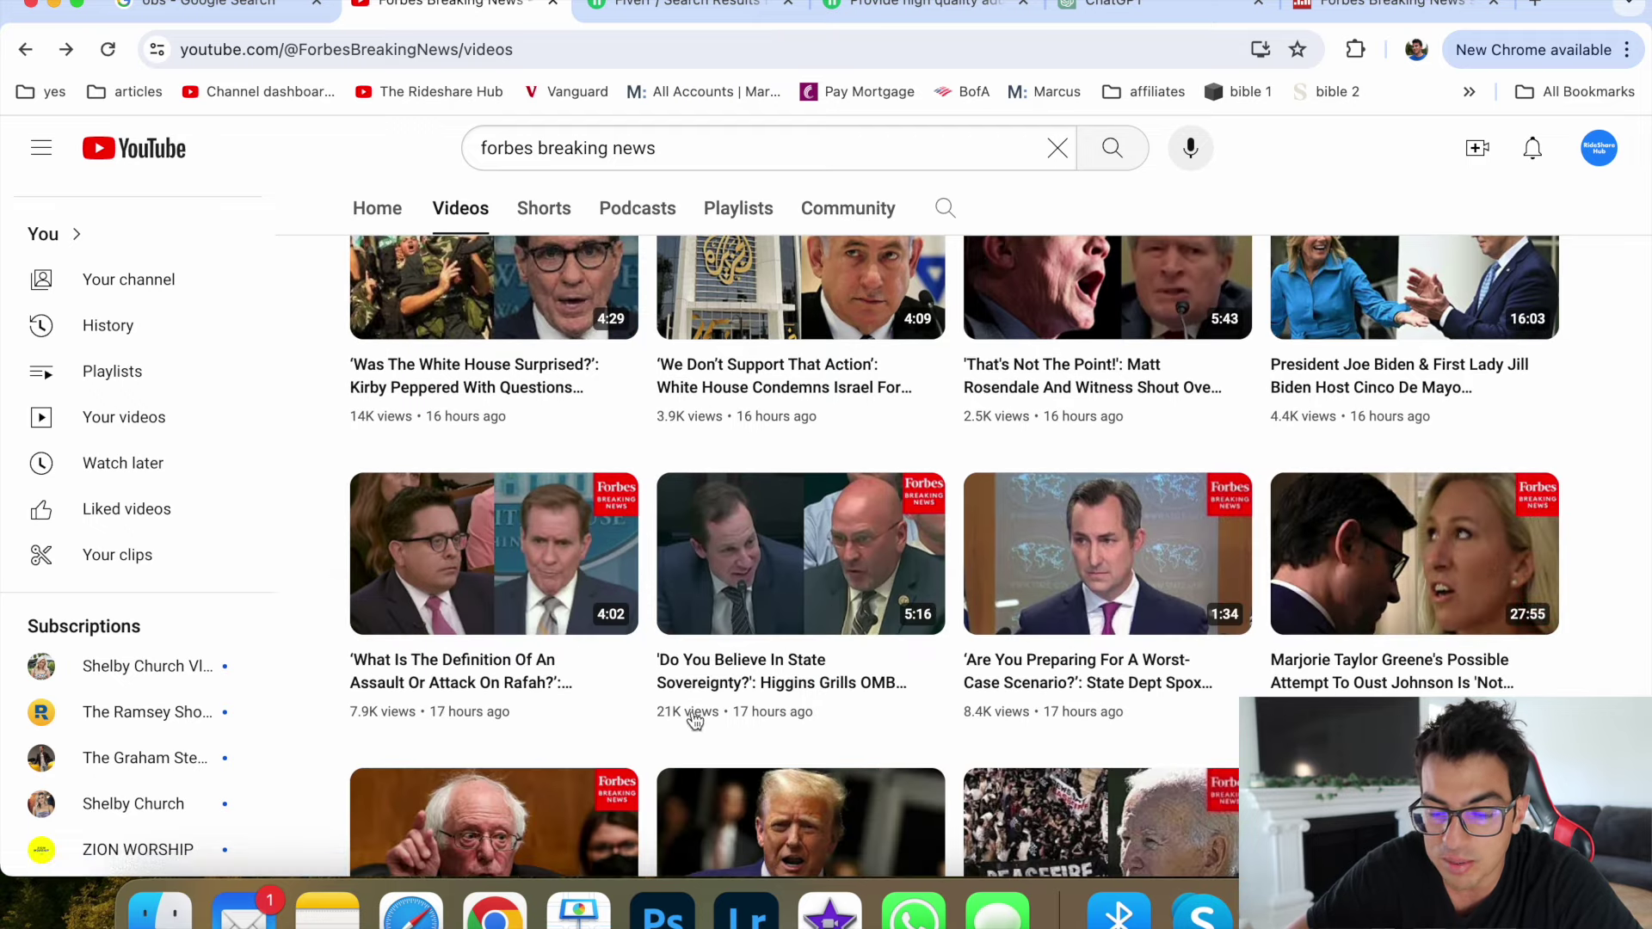
{"action": "scroll", "coordinate": [332, 755], "scroll_direction": "down", "scroll_amount": 3}
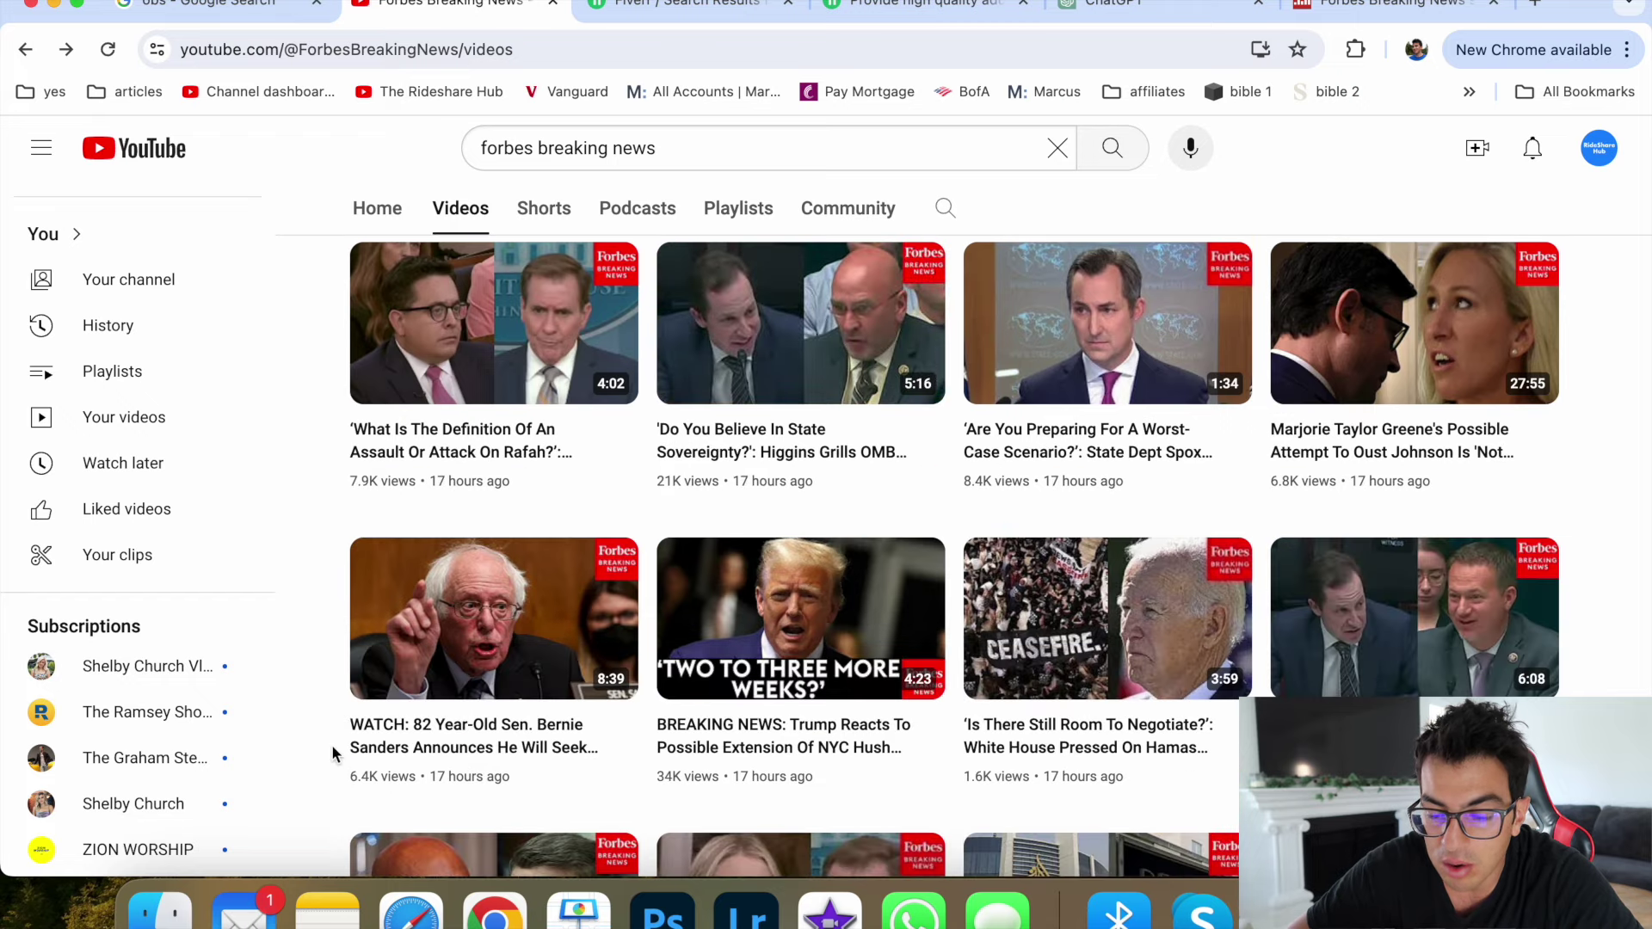
{"action": "scroll", "coordinate": [332, 745], "scroll_direction": "down", "scroll_amount": 1}
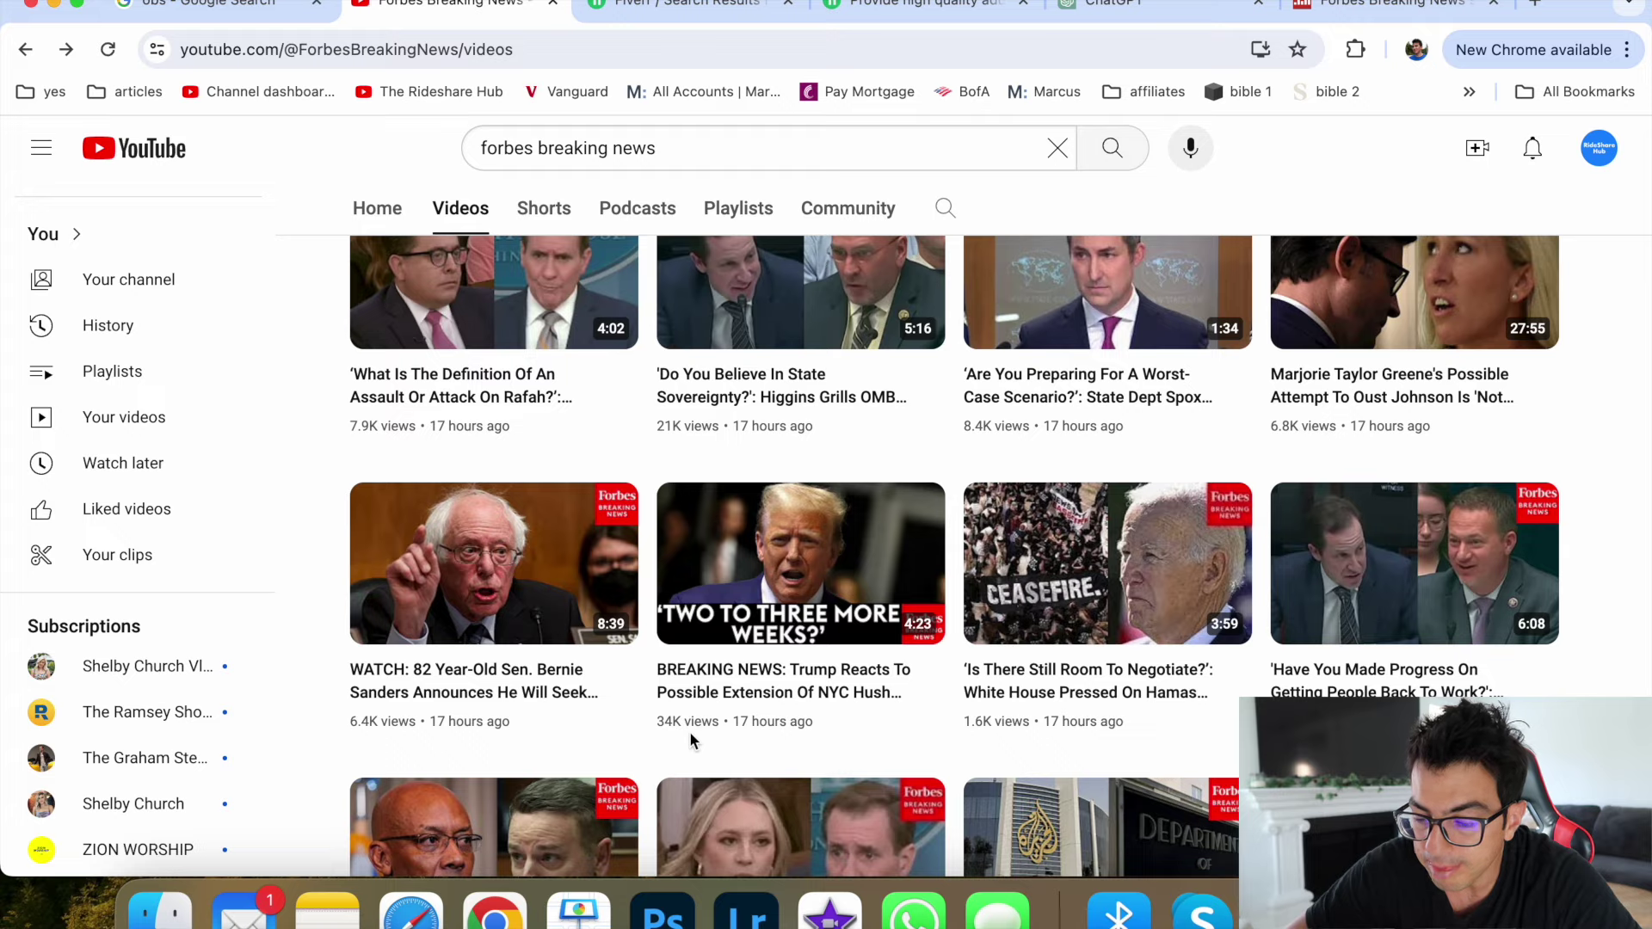
{"action": "scroll", "coordinate": [1335, 665], "scroll_direction": "down", "scroll_amount": 6}
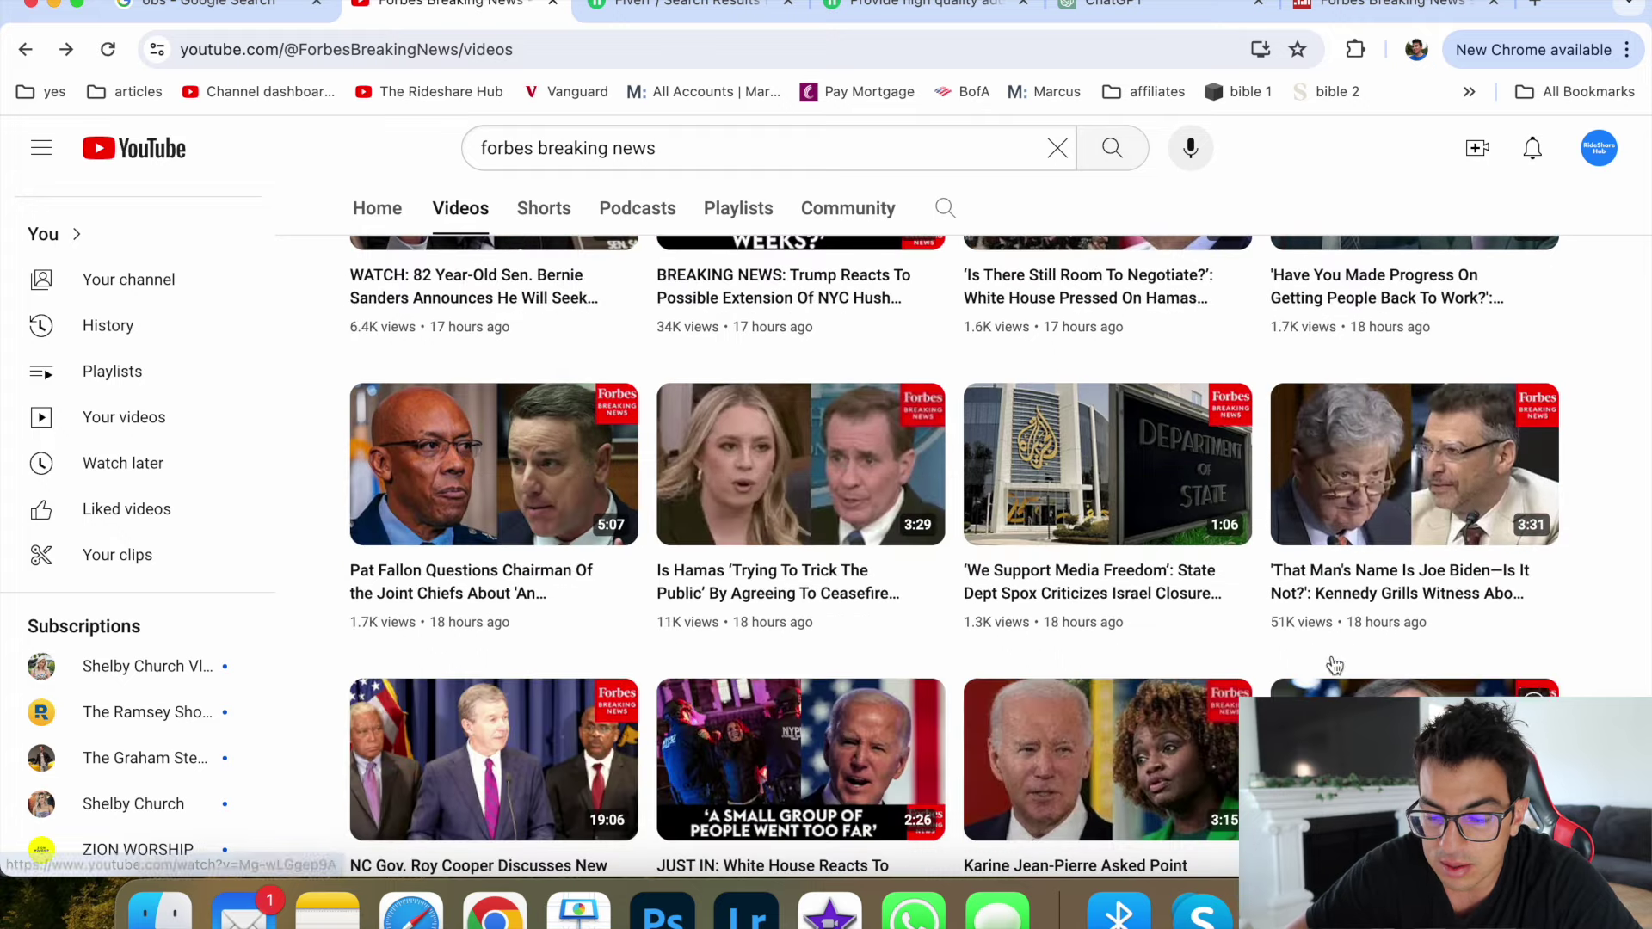
{"action": "scroll", "coordinate": [443, 619], "scroll_direction": "down", "scroll_amount": 5}
{"action": "scroll", "coordinate": [182, 605], "scroll_direction": "up", "scroll_amount": 4}
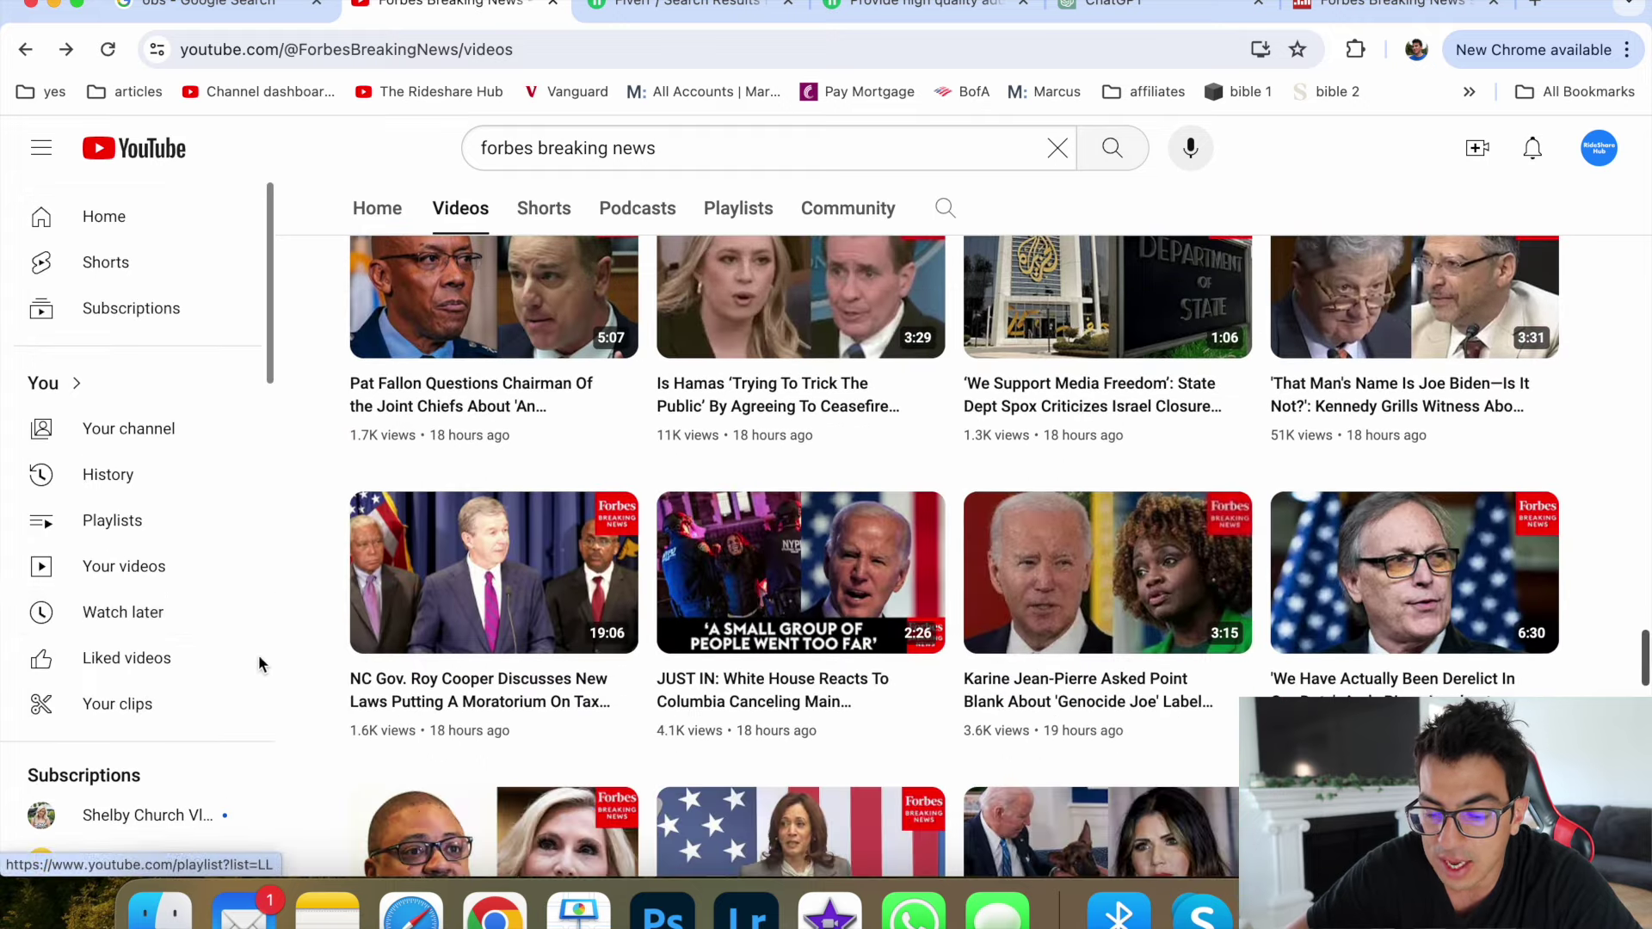
{"action": "scroll", "coordinate": [265, 684], "scroll_direction": "down", "scroll_amount": 3}
{"action": "scroll", "coordinate": [322, 739], "scroll_direction": "down", "scroll_amount": 5}
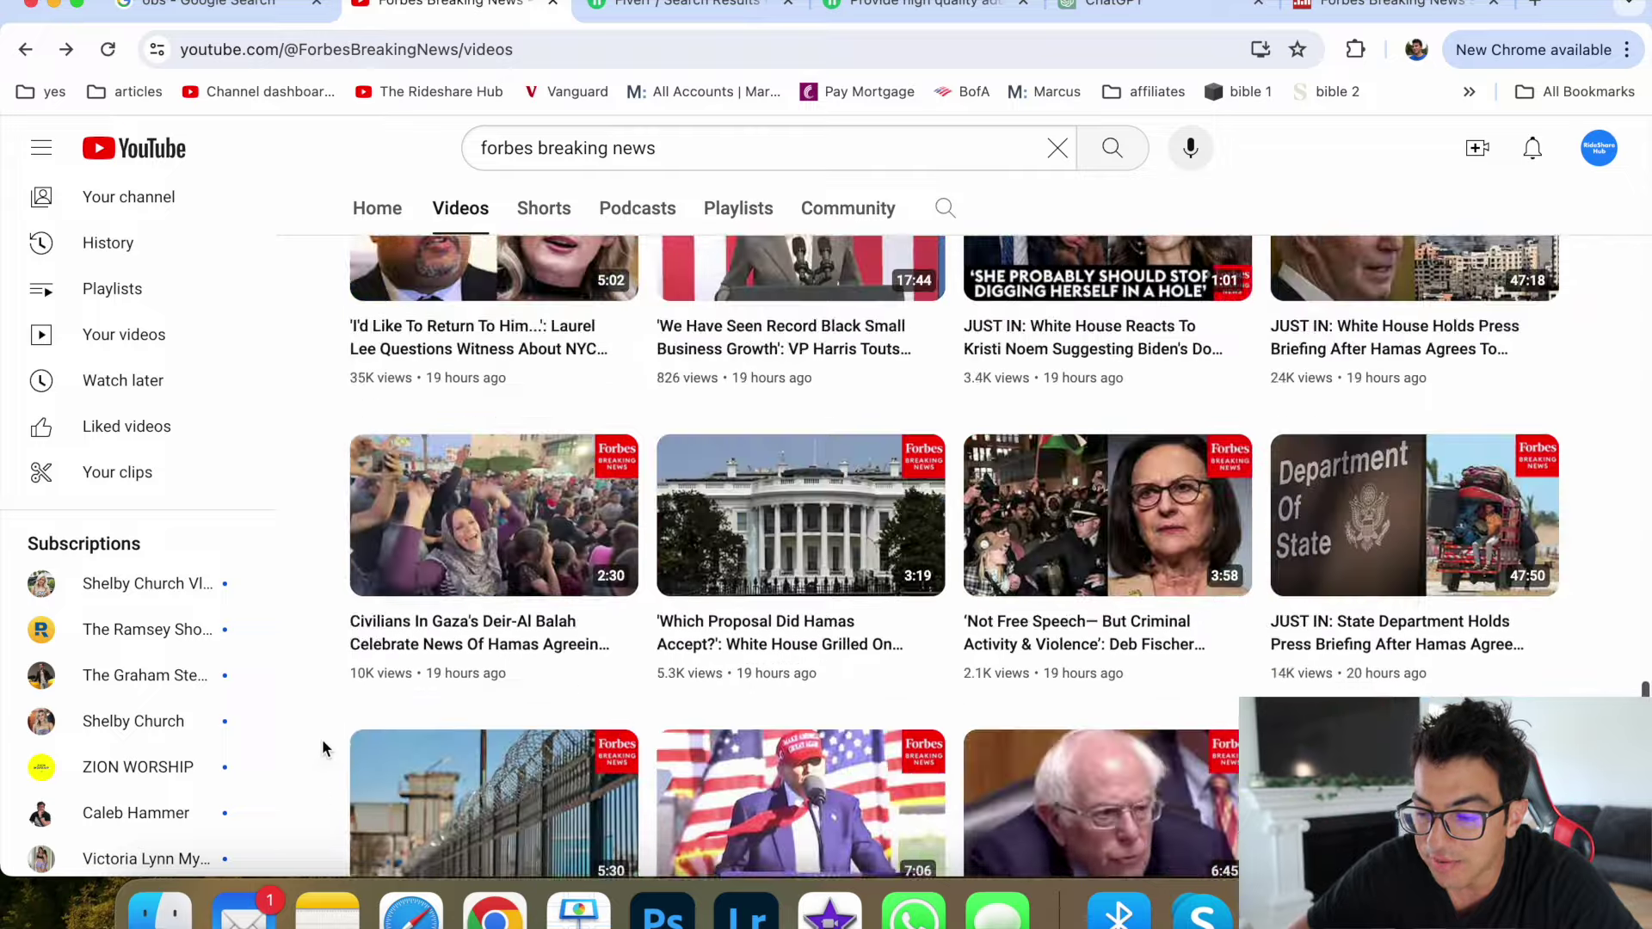
{"action": "scroll", "coordinate": [322, 740], "scroll_direction": "down", "scroll_amount": 3}
{"action": "scroll", "coordinate": [310, 710], "scroll_direction": "down", "scroll_amount": 2}
{"action": "scroll", "coordinate": [147, 701], "scroll_direction": "up", "scroll_amount": 2}
{"action": "scroll", "coordinate": [273, 652], "scroll_direction": "down", "scroll_amount": 5}
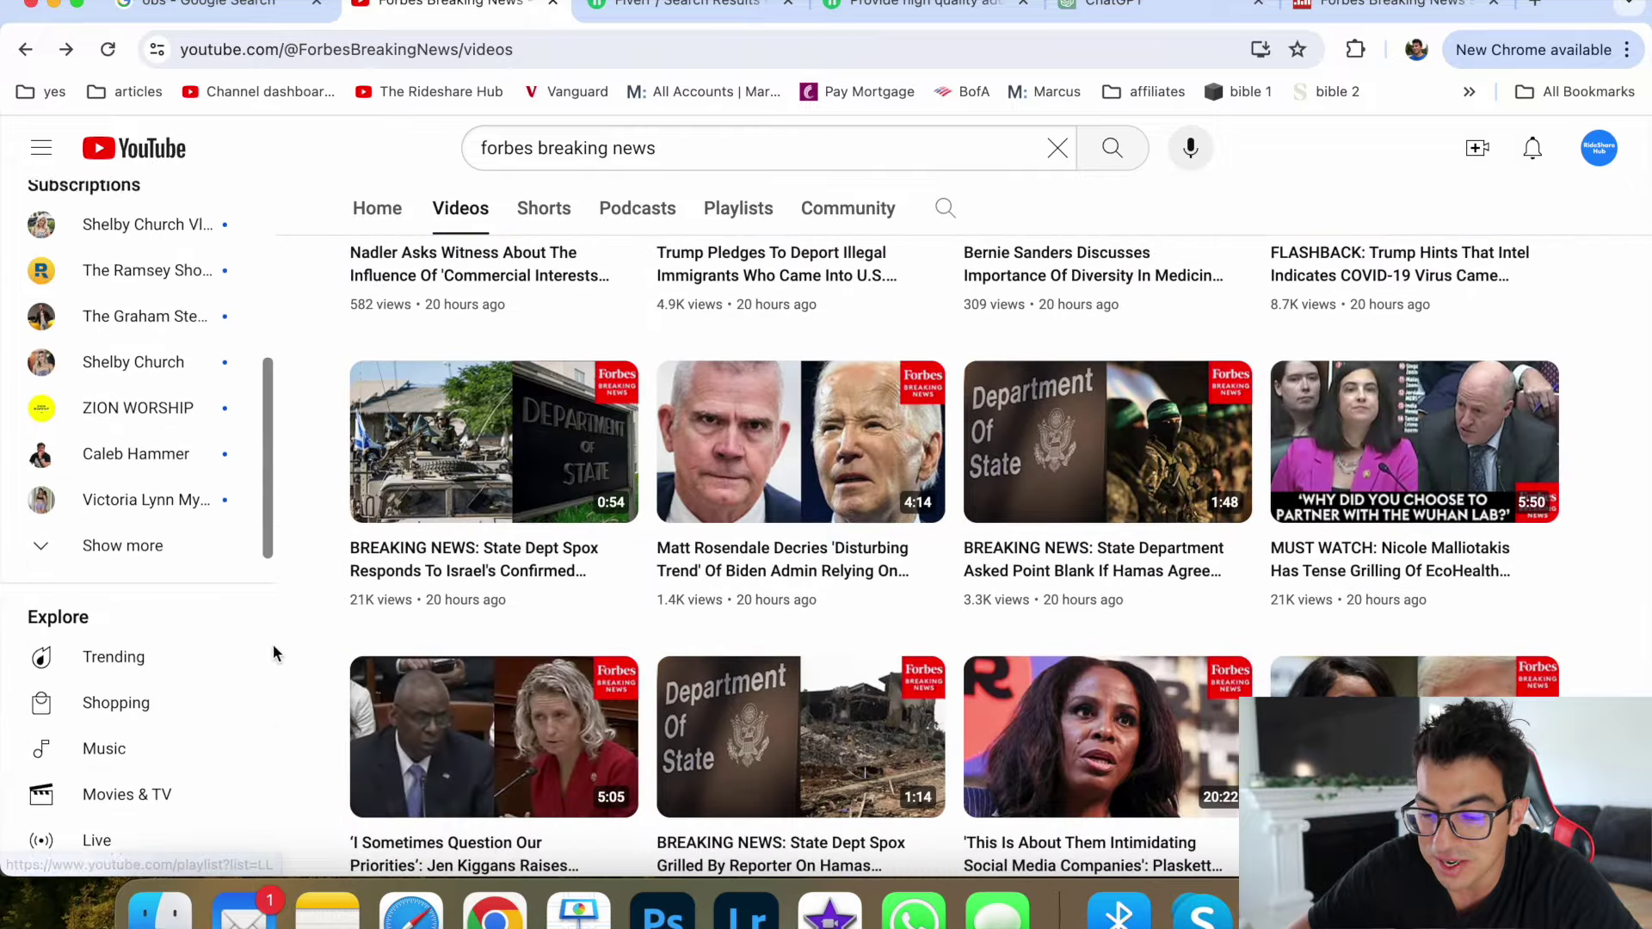
{"action": "scroll", "coordinate": [272, 652], "scroll_direction": "down", "scroll_amount": 1}
{"action": "scroll", "coordinate": [339, 642], "scroll_direction": "down", "scroll_amount": 4}
{"action": "scroll", "coordinate": [338, 642], "scroll_direction": "down", "scroll_amount": 4}
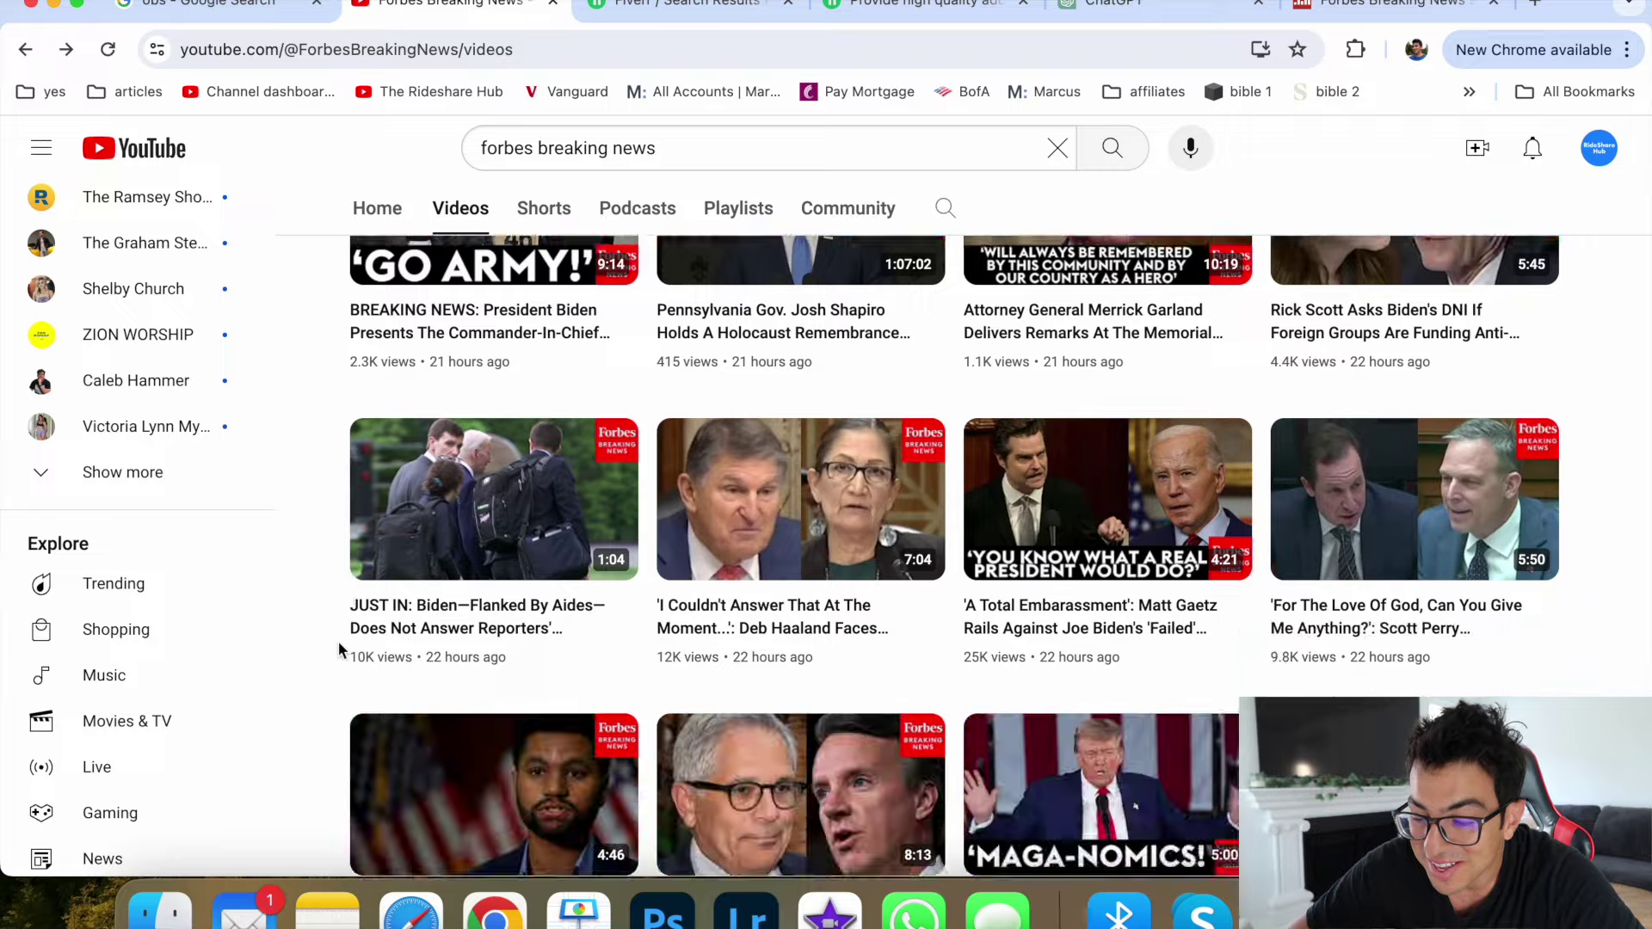
{"action": "scroll", "coordinate": [339, 642], "scroll_direction": "down", "scroll_amount": 2}
{"action": "scroll", "coordinate": [339, 642], "scroll_direction": "up", "scroll_amount": 3}
{"action": "scroll", "coordinate": [338, 642], "scroll_direction": "up", "scroll_amount": 10}
{"action": "scroll", "coordinate": [339, 642], "scroll_direction": "up", "scroll_amount": 10}
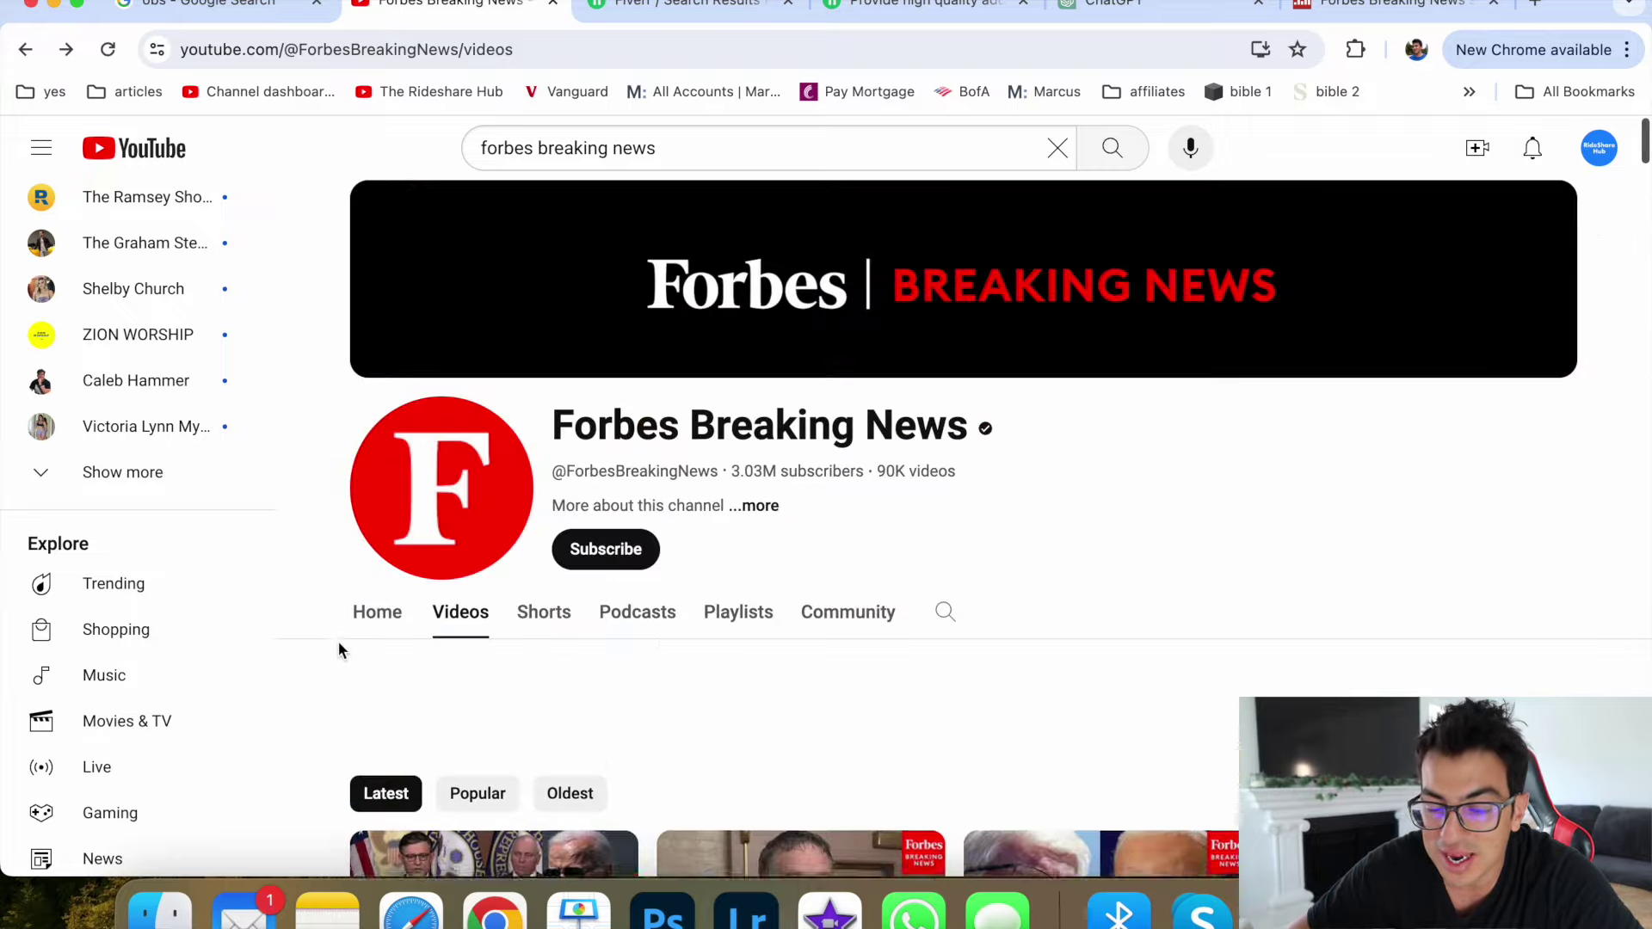
{"action": "scroll", "coordinate": [333, 633], "scroll_direction": "up", "scroll_amount": 2}
{"action": "scroll", "coordinate": [330, 623], "scroll_direction": "up", "scroll_amount": 3}
{"action": "scroll", "coordinate": [339, 685], "scroll_direction": "down", "scroll_amount": 3}
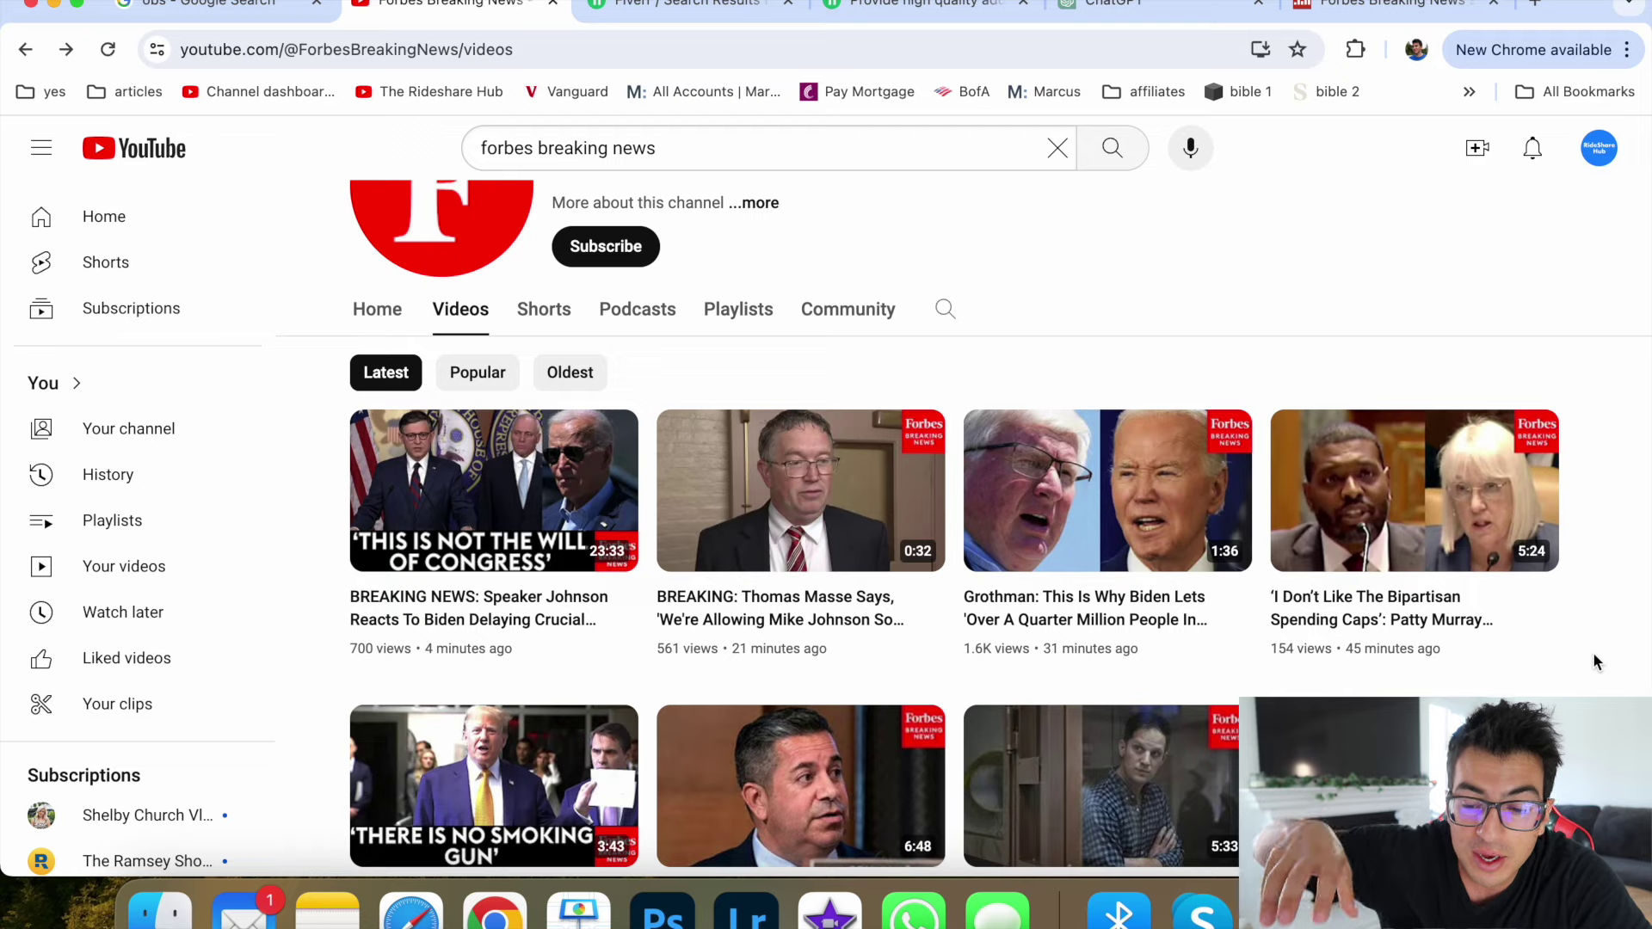
{"action": "scroll", "coordinate": [1594, 661], "scroll_direction": "up", "scroll_amount": 2}
{"action": "scroll", "coordinate": [1593, 662], "scroll_direction": "up", "scroll_amount": 1}
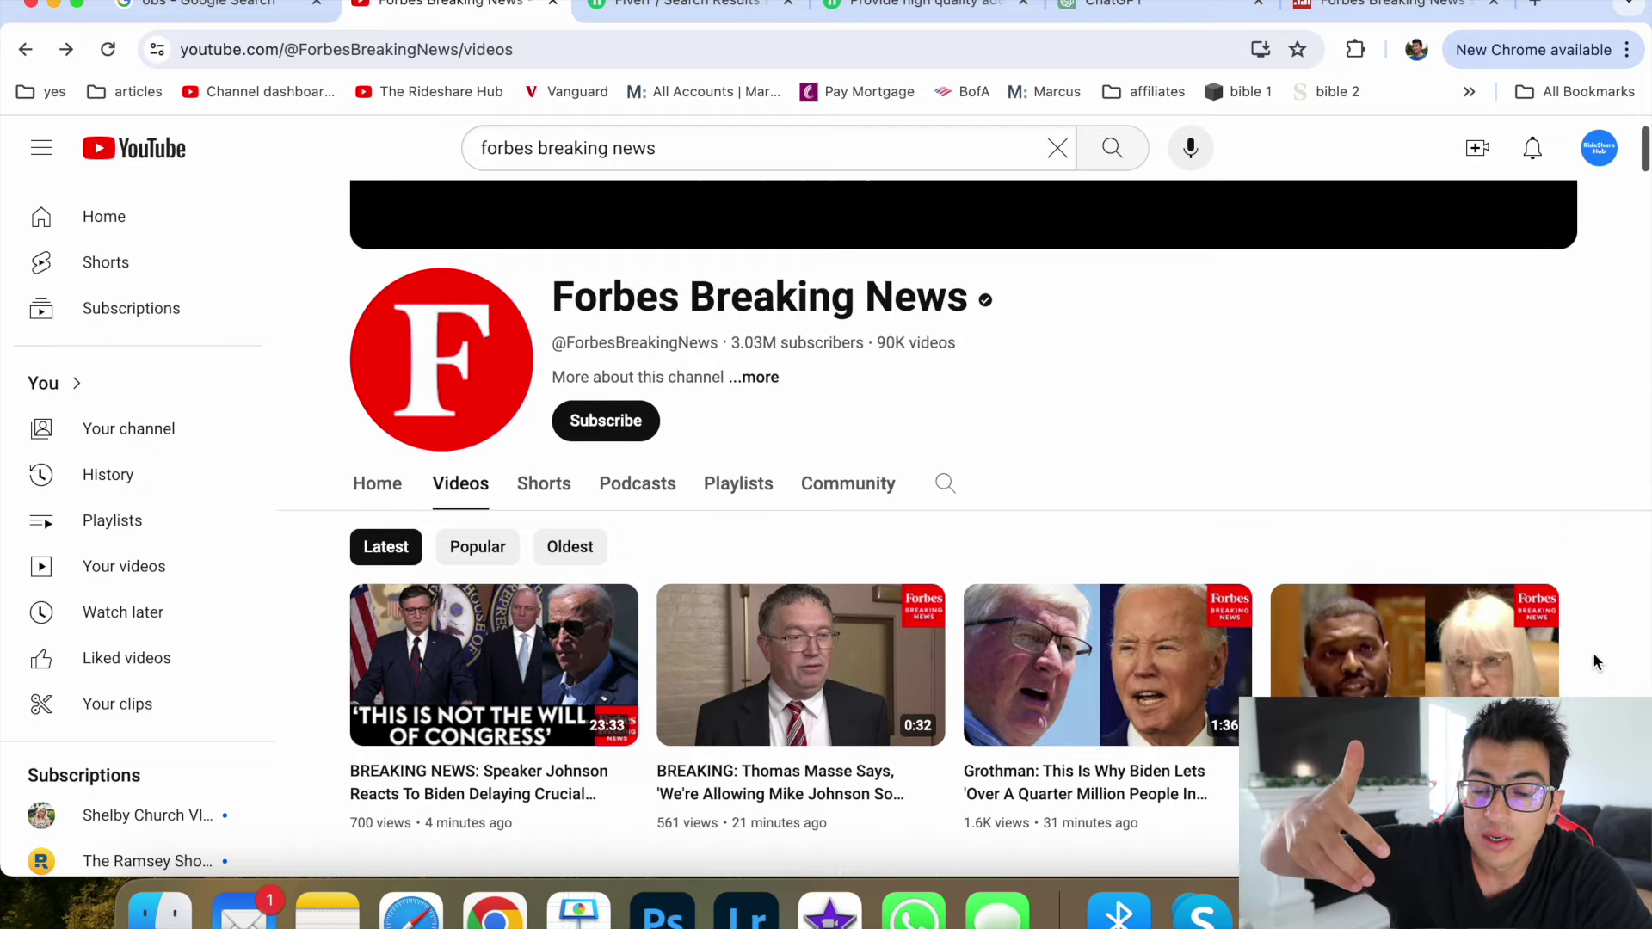
{"action": "scroll", "coordinate": [1594, 661], "scroll_direction": "up", "scroll_amount": 1}
{"action": "scroll", "coordinate": [1593, 661], "scroll_direction": "up", "scroll_amount": 1}
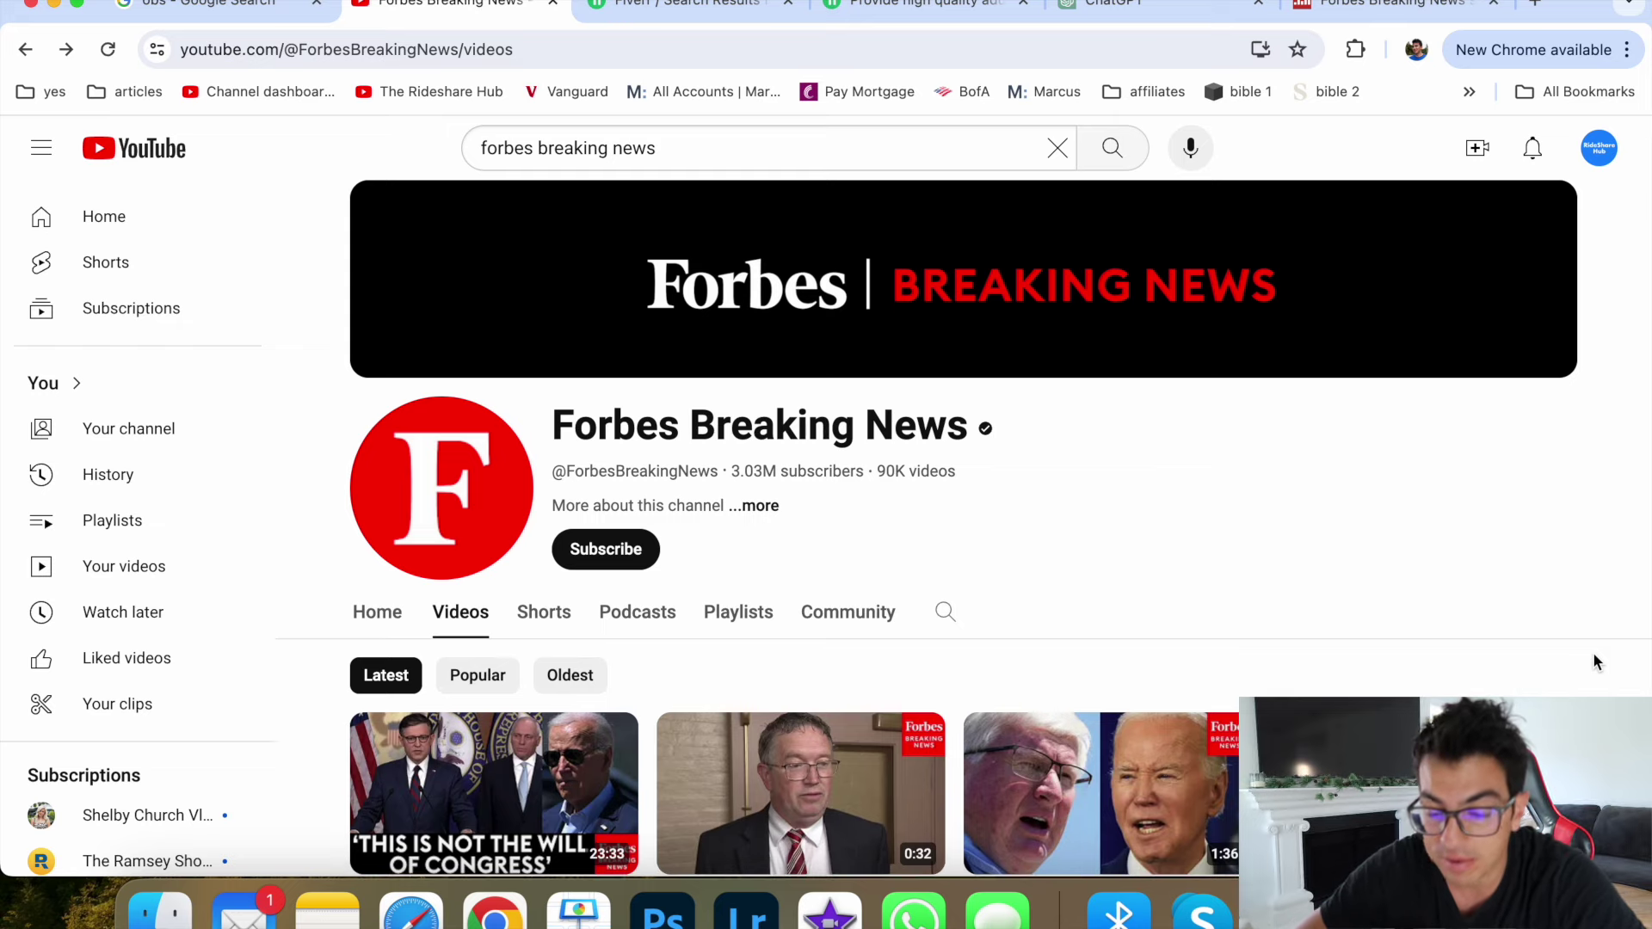
{"action": "left_click", "coordinate": [322, 904]}
Step: Replace the YouTube query with 'meditation 5 minute' and run the search
{"action": "left_click", "coordinate": [913, 620]}
{"action": "double_click", "coordinate": [648, 143]}
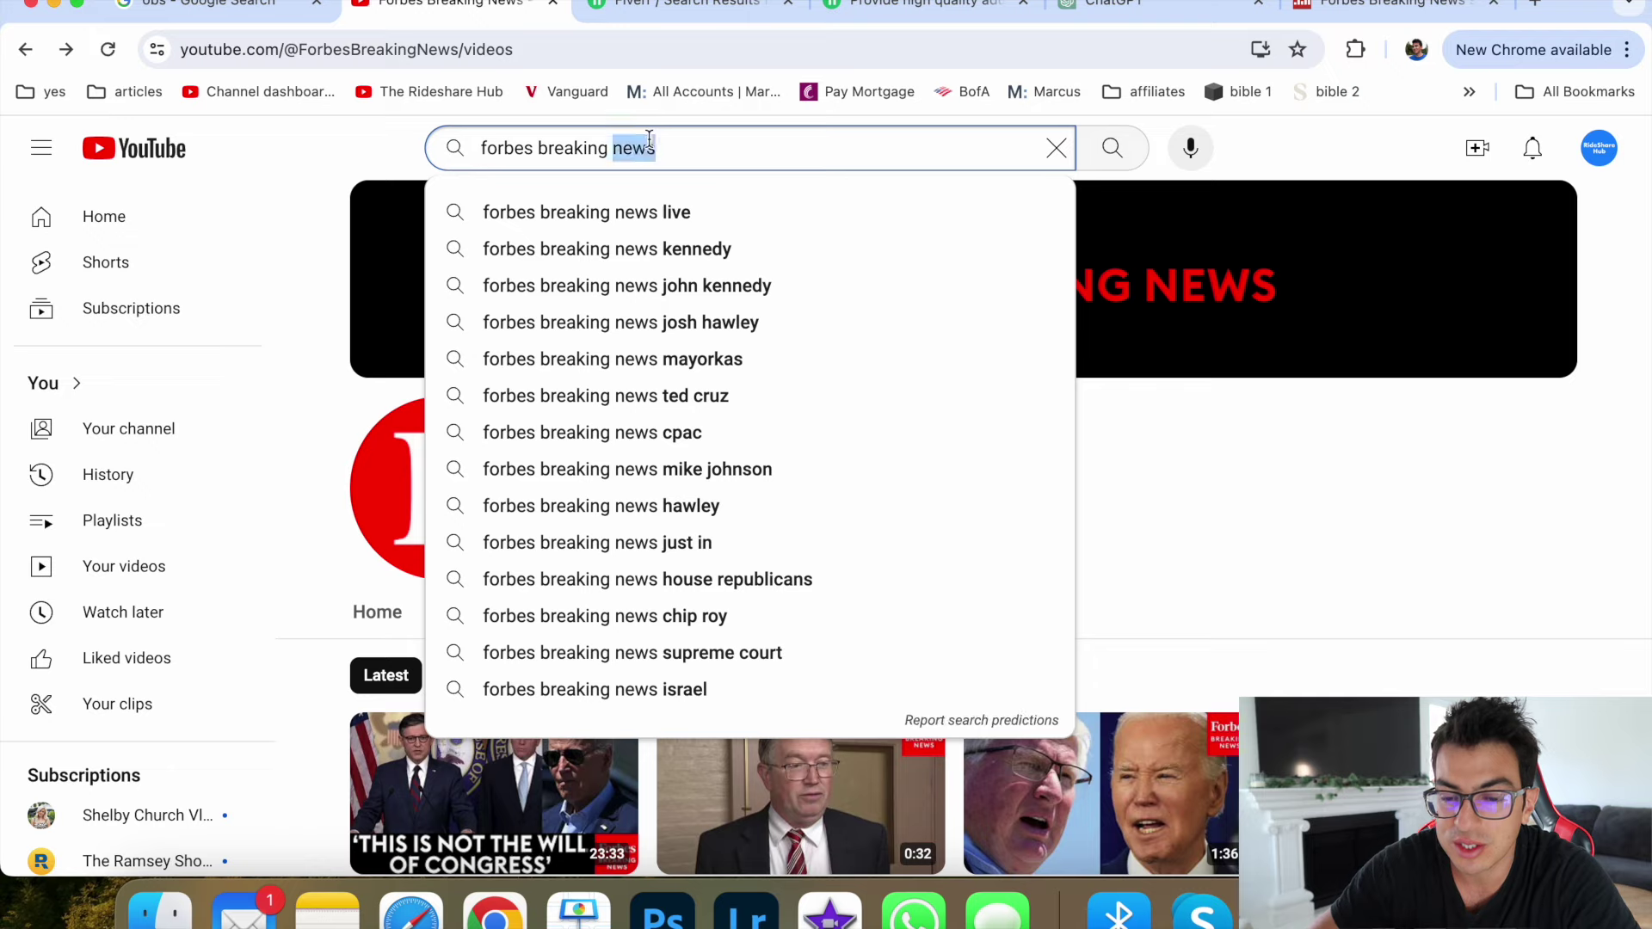
{"action": "key", "text": "super+a"}
{"action": "type", "text": "jmed"}
{"action": "key", "text": "BackSpace"}
{"action": "key", "text": "BackSpace"}
{"action": "key", "text": "BackSpace"}
{"action": "type", "text": "med"}
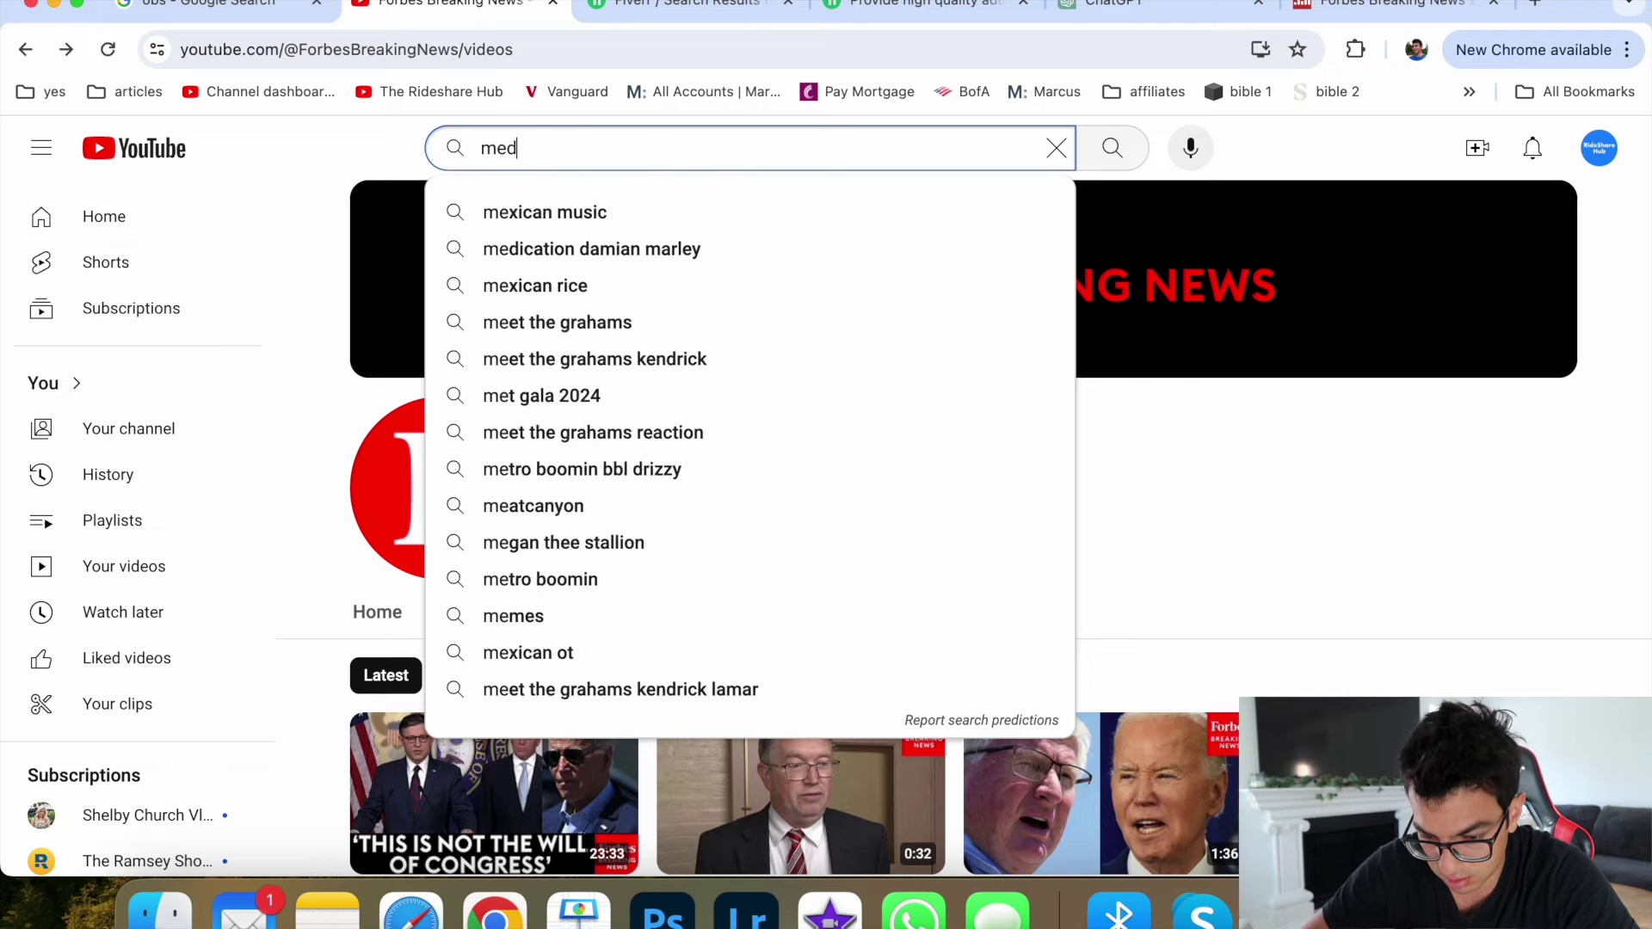
{"action": "type", "text": "itation 5 minute"}
{"action": "key", "text": "Return"}
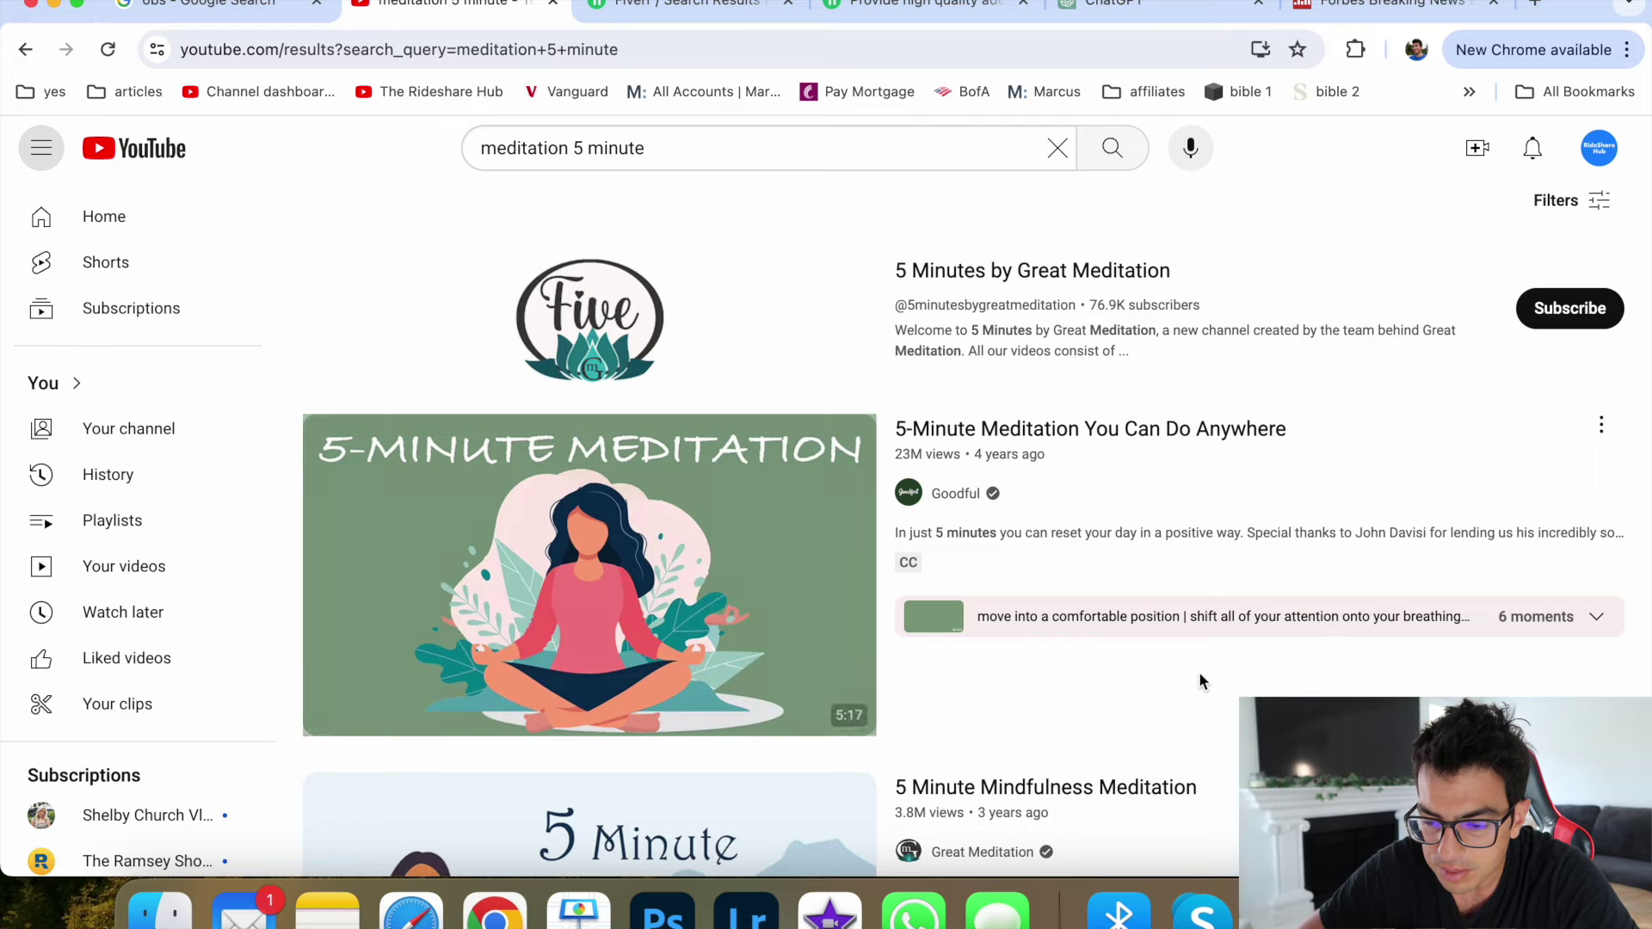
{"action": "scroll", "coordinate": [1199, 682], "scroll_direction": "down", "scroll_amount": 4}
{"action": "scroll", "coordinate": [1200, 681], "scroll_direction": "down", "scroll_amount": 2}
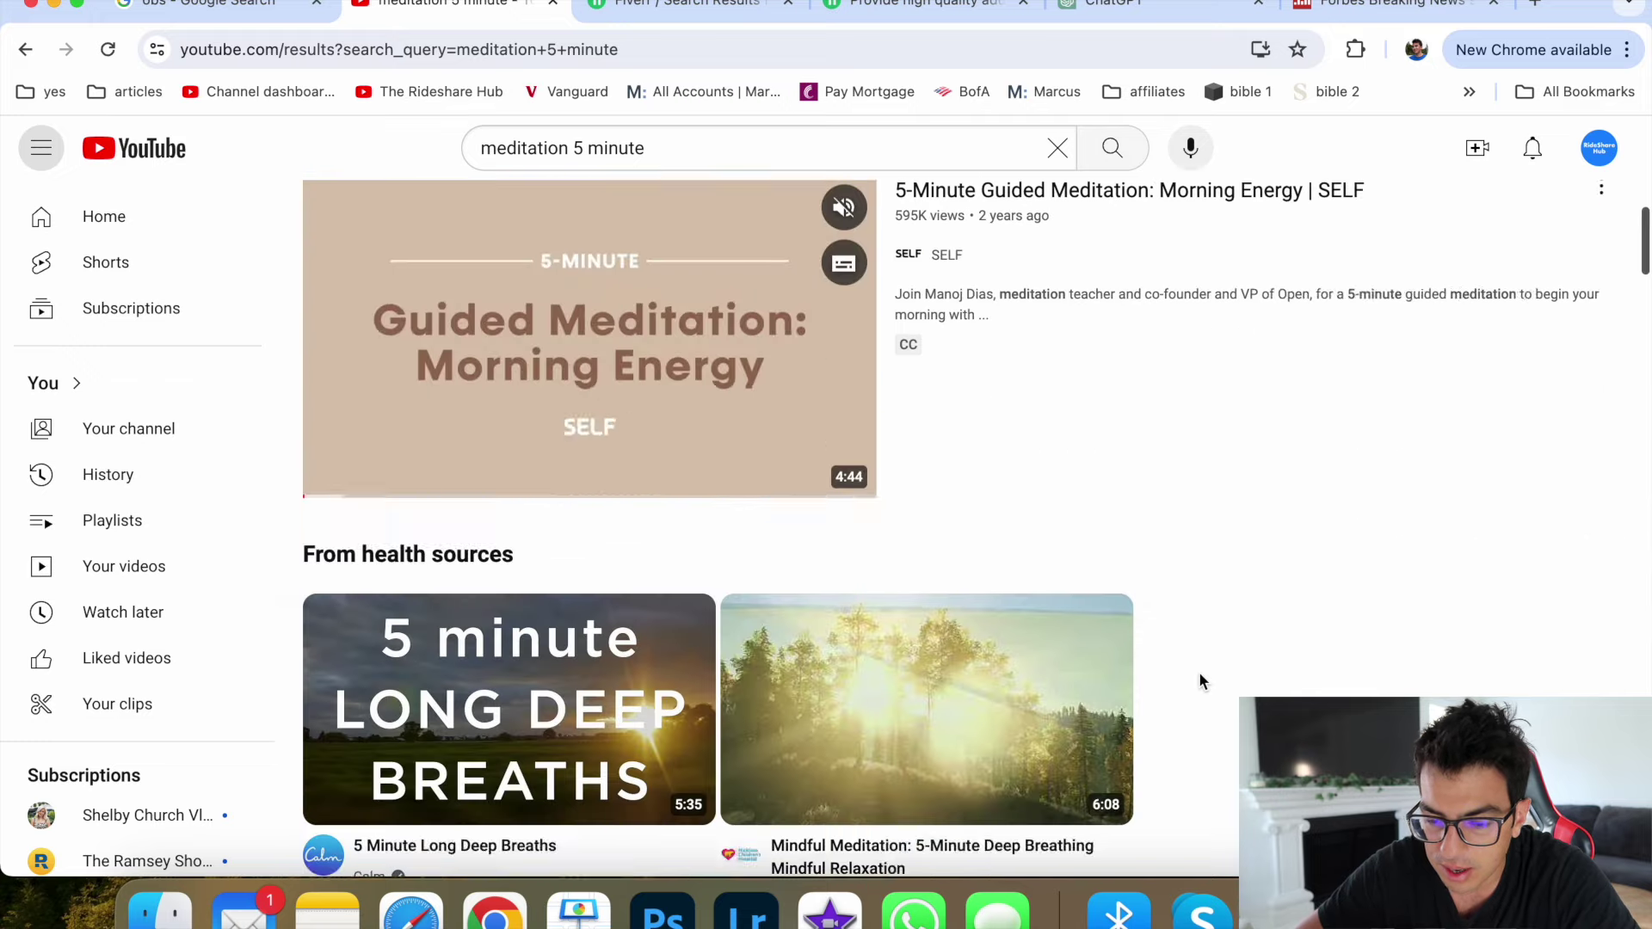
{"action": "scroll", "coordinate": [1199, 682], "scroll_direction": "down", "scroll_amount": 3}
{"action": "scroll", "coordinate": [1199, 681], "scroll_direction": "down", "scroll_amount": 2}
{"action": "scroll", "coordinate": [1199, 683], "scroll_direction": "down", "scroll_amount": 1}
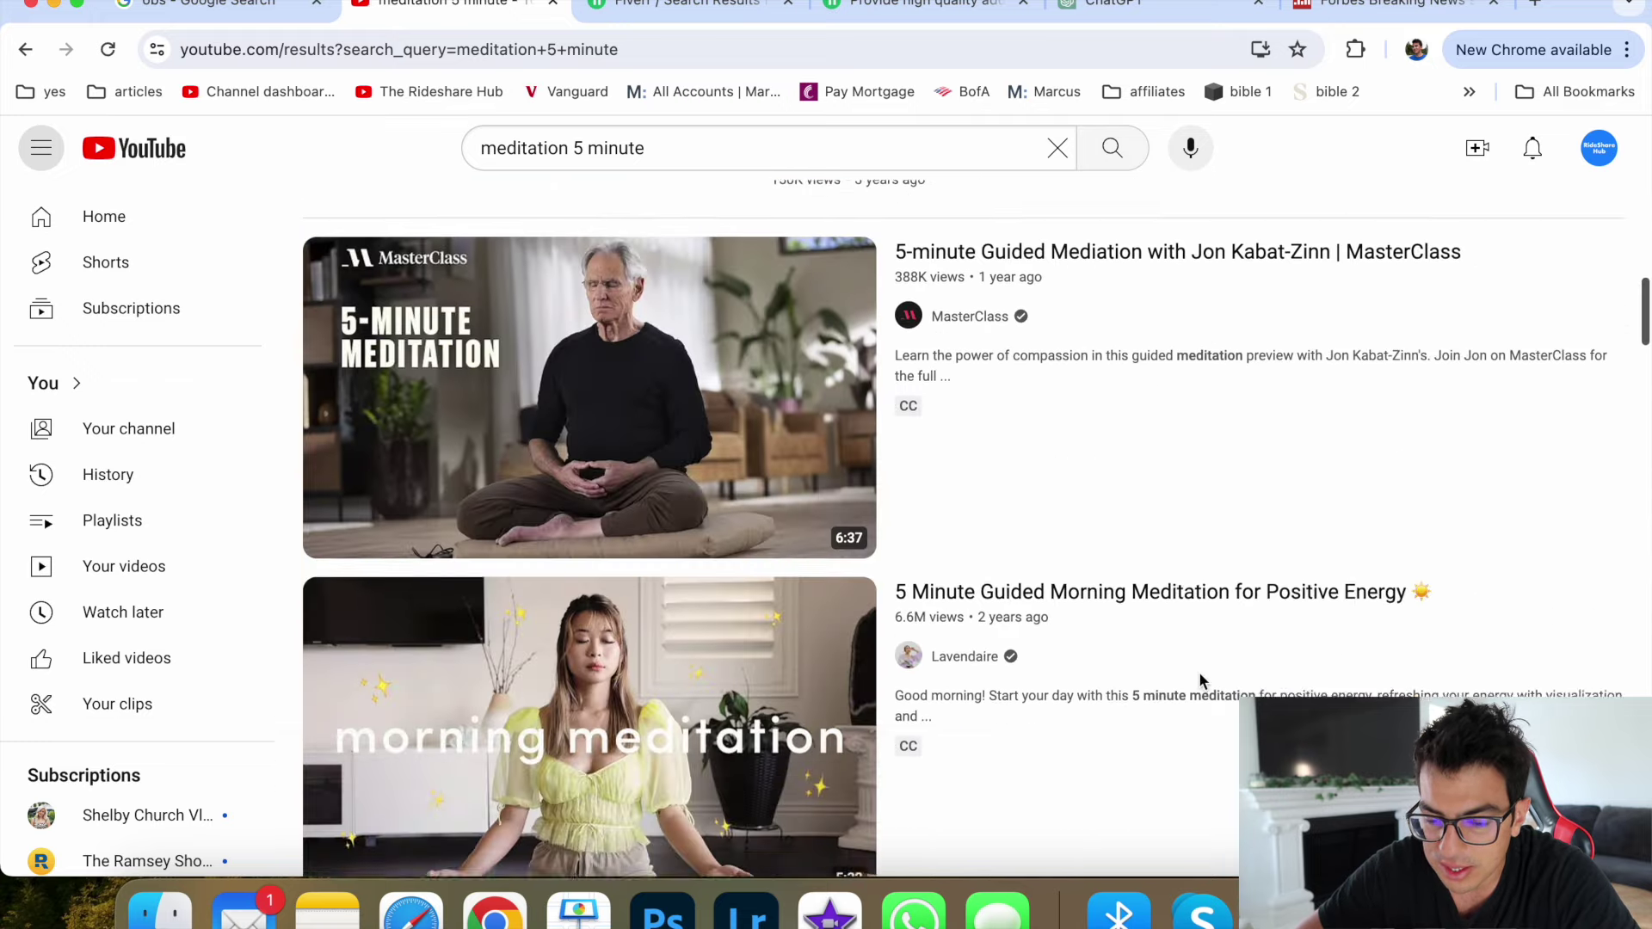
{"action": "scroll", "coordinate": [1199, 683], "scroll_direction": "down", "scroll_amount": 3}
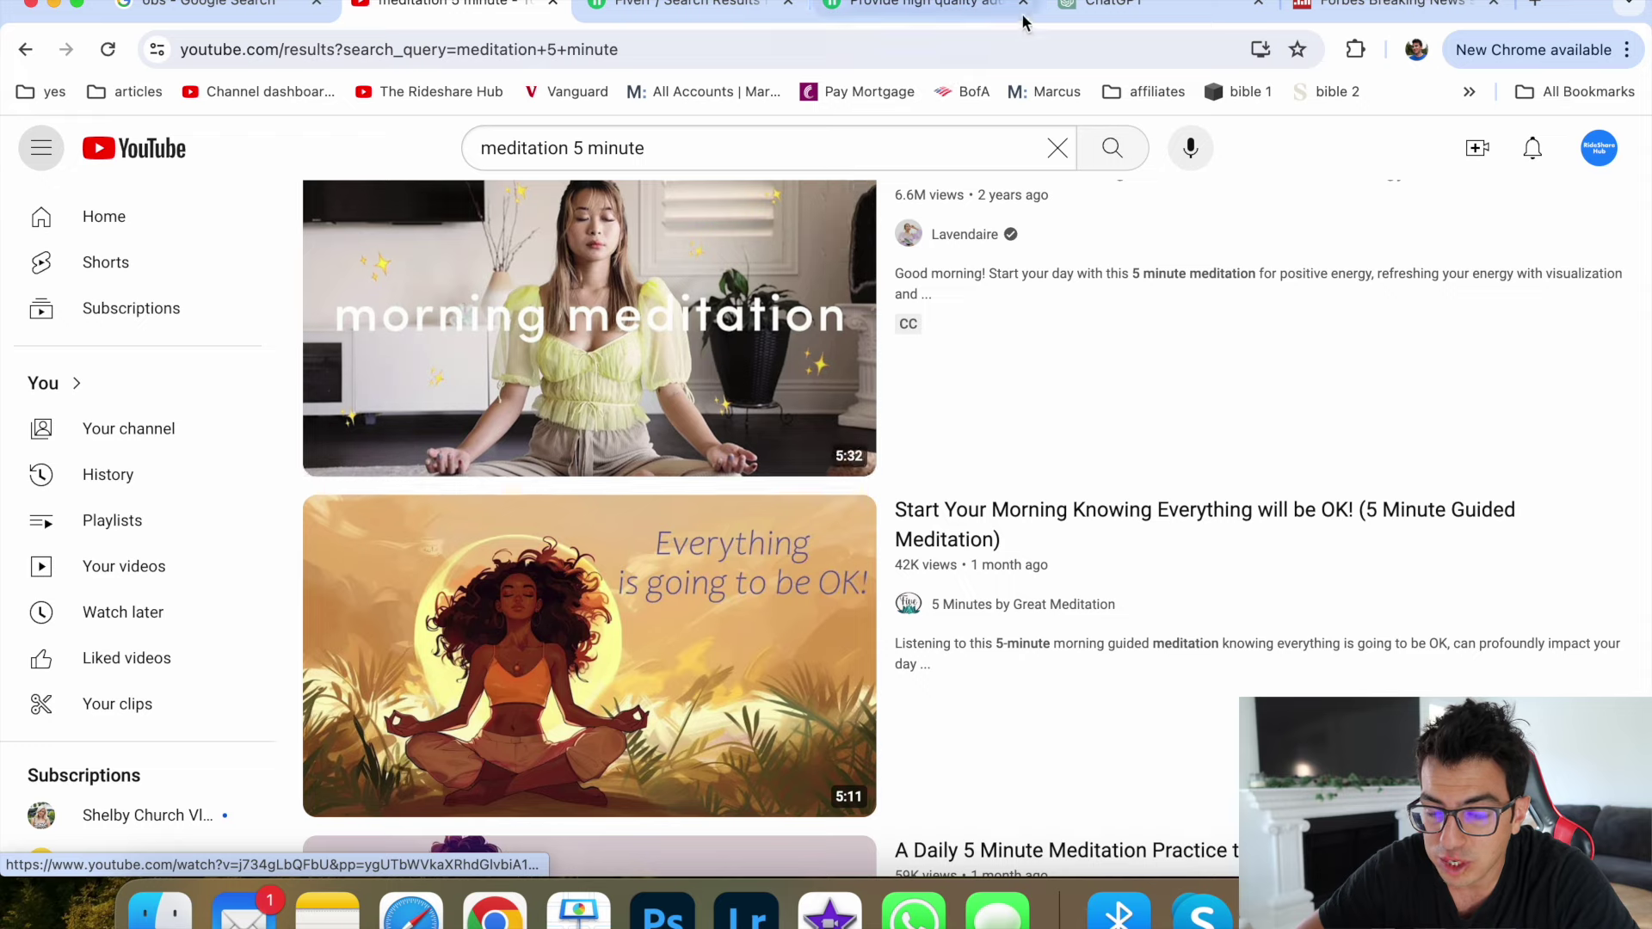
Step: Ask ChatGPT to 'Write me a 5 minute meditation to start the day', then return to the Fiverr voiceover gig
{"action": "left_click", "coordinate": [988, 9]}
{"action": "left_click", "coordinate": [1107, 10]}
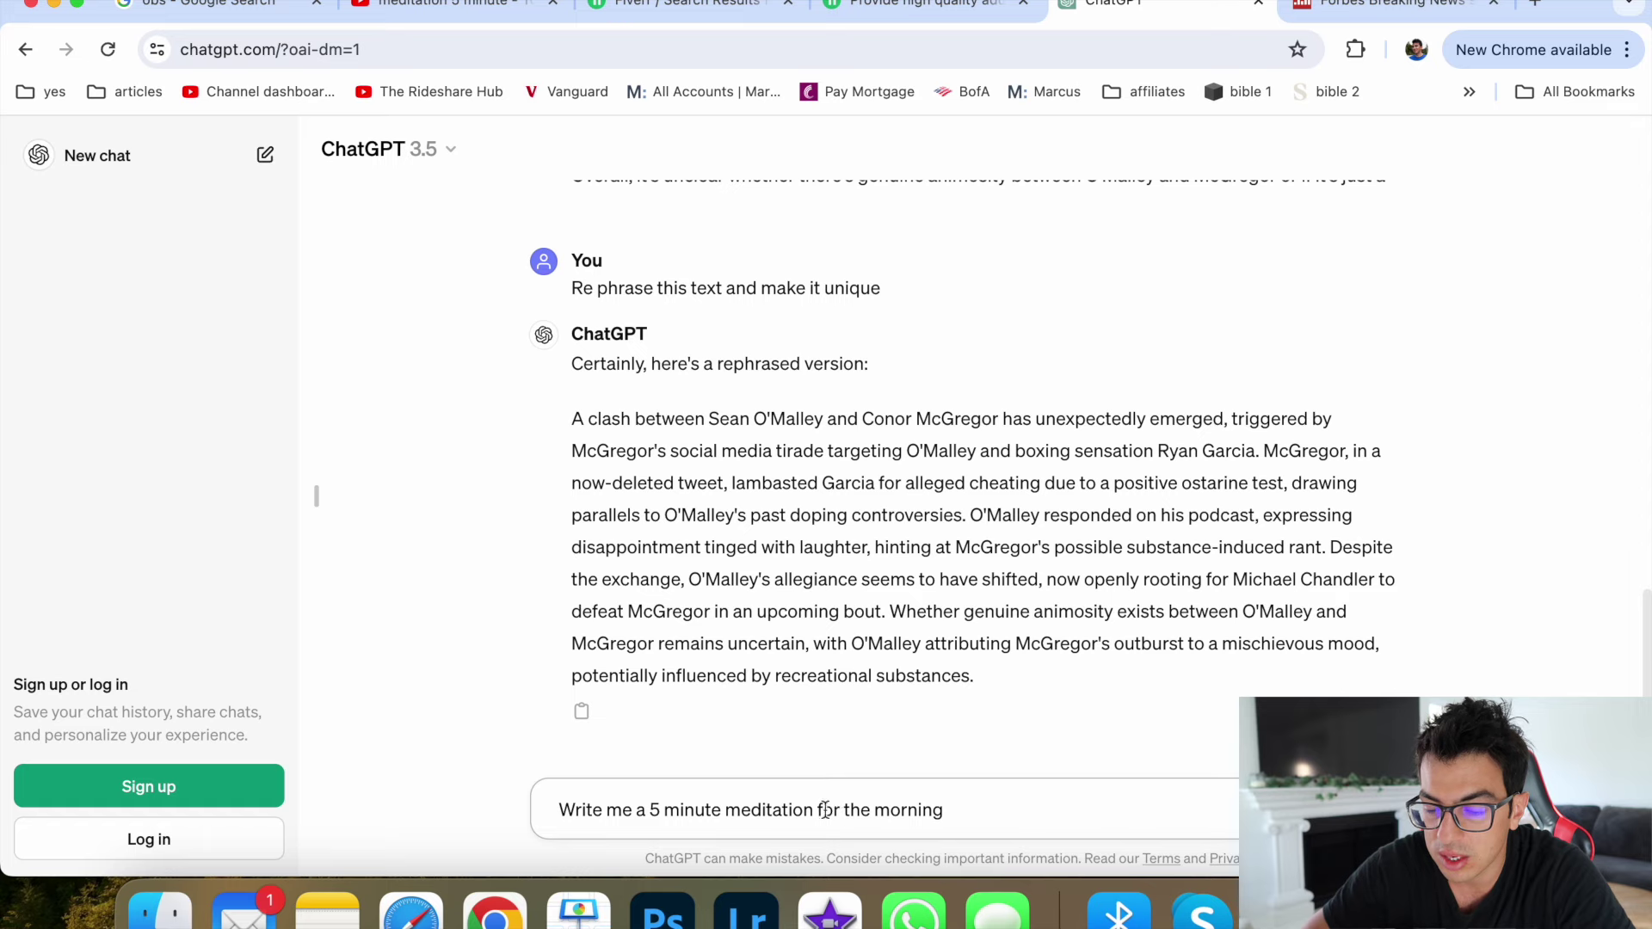
{"action": "type", "text": "art the day"}
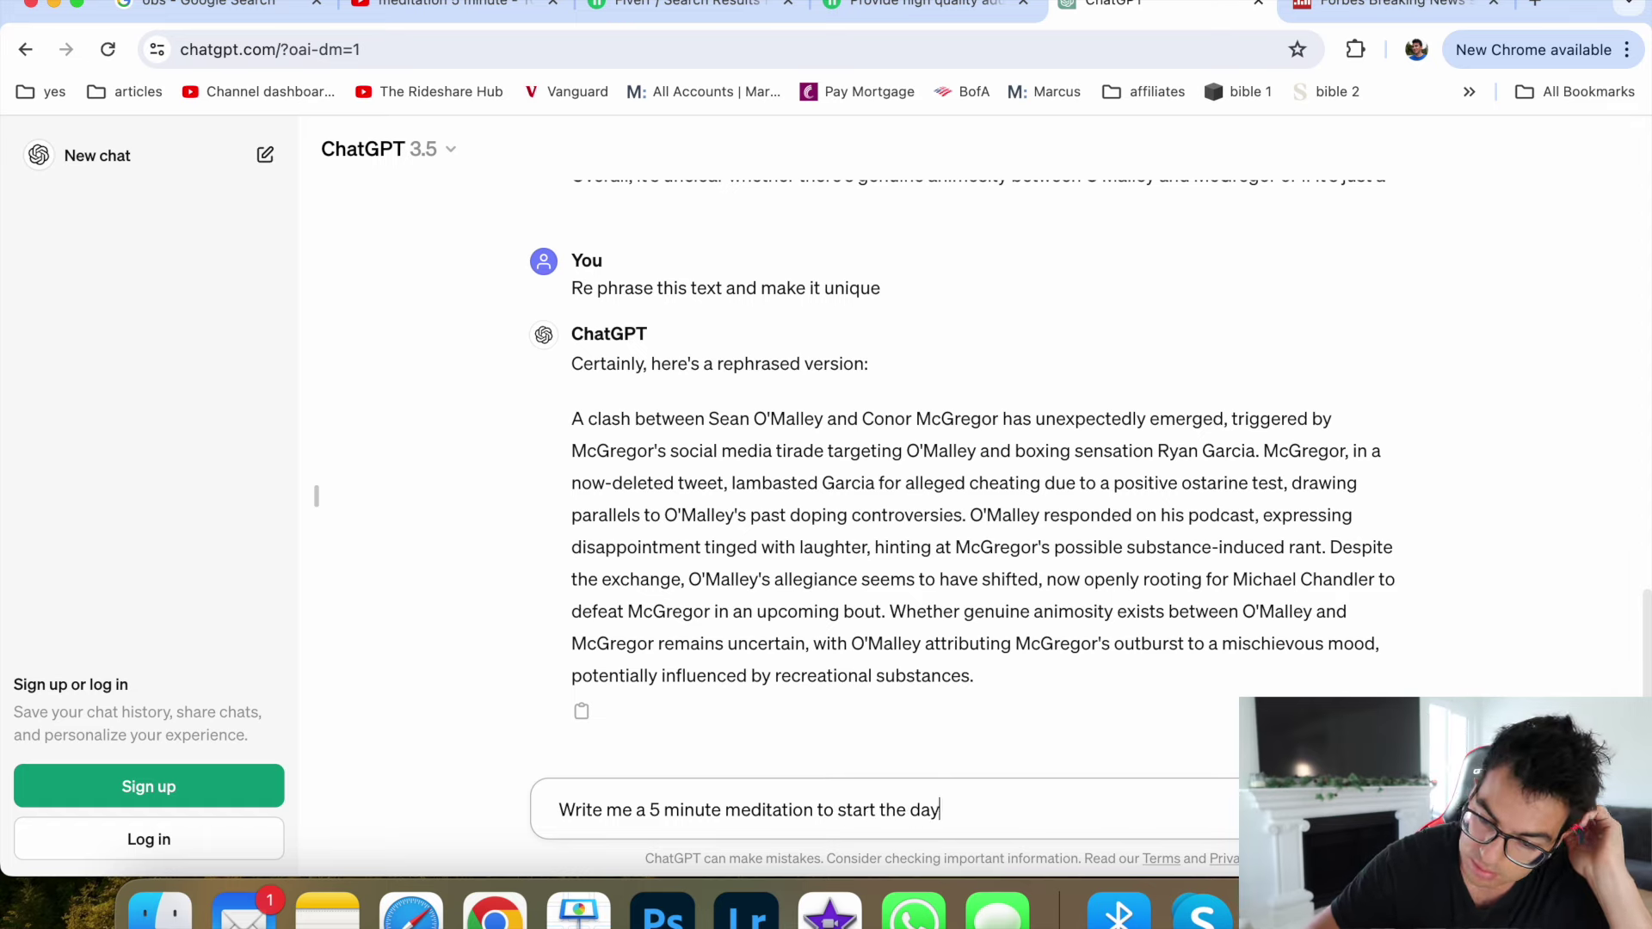
{"action": "key", "text": "Return"}
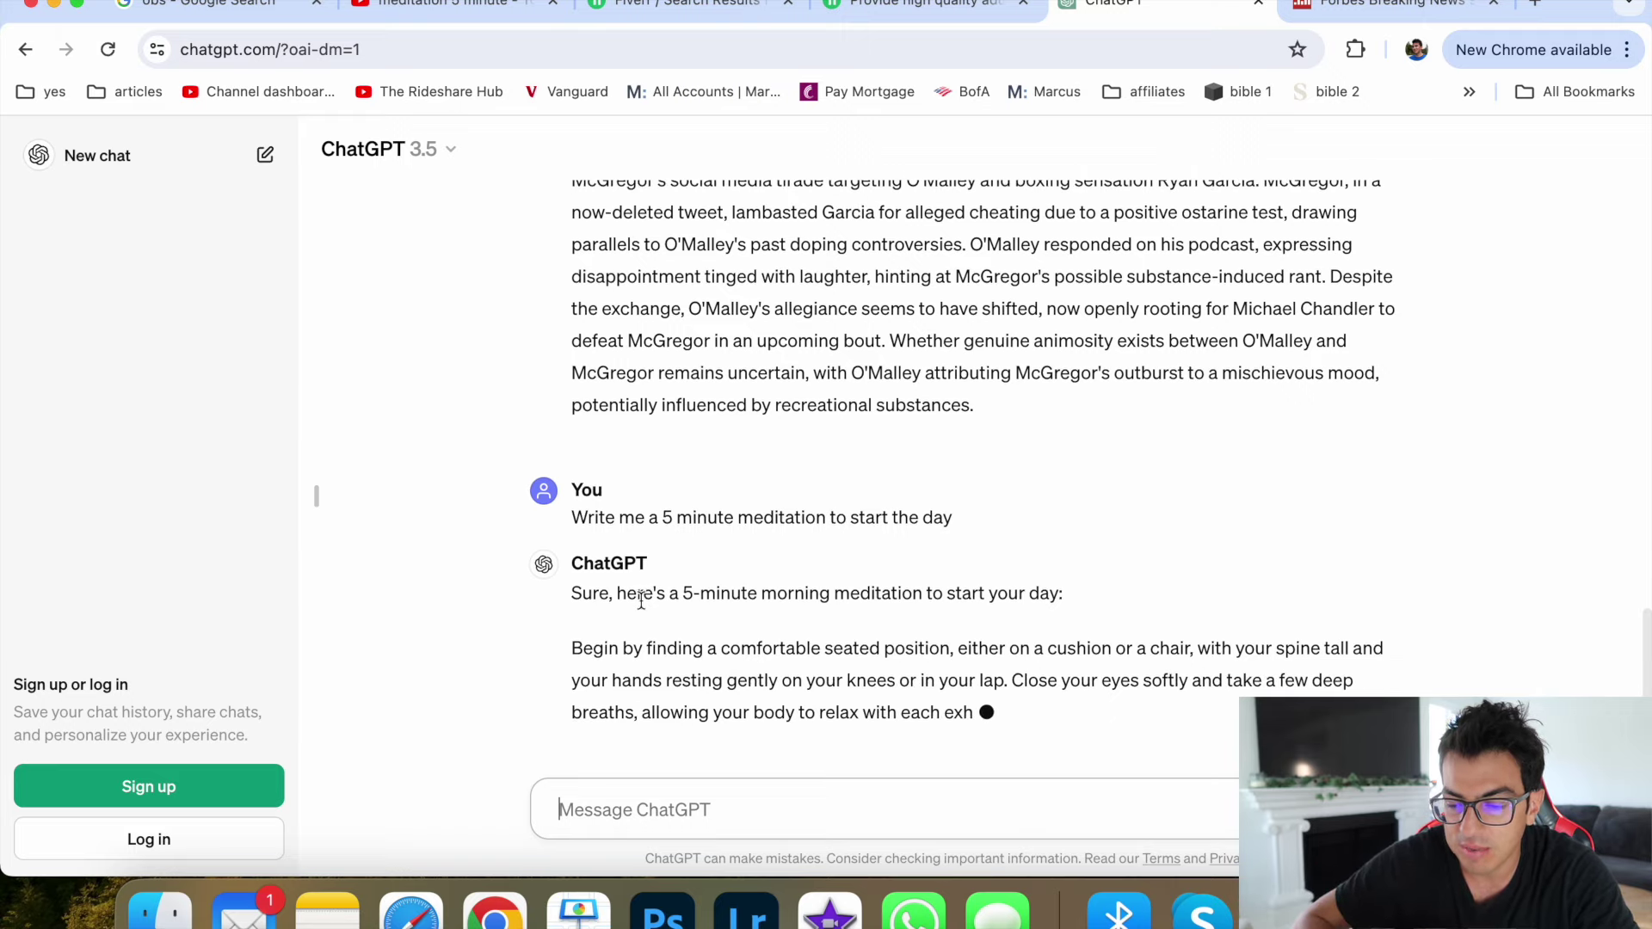
{"action": "left_click", "coordinate": [956, 11]}
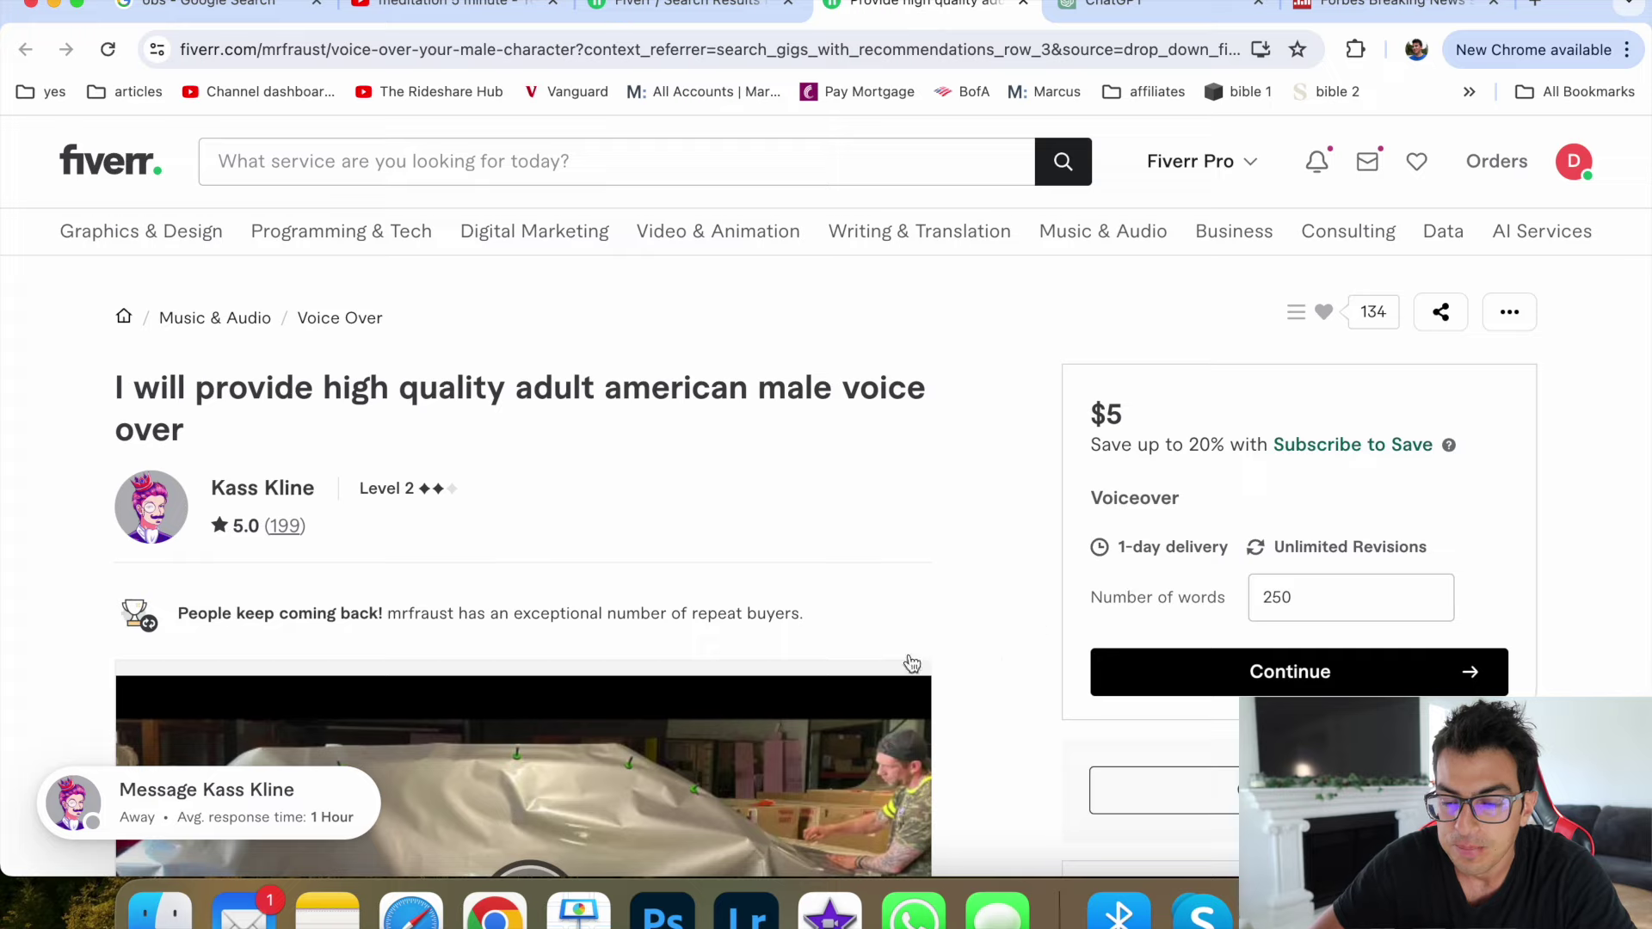
{"action": "scroll", "coordinate": [1035, 614], "scroll_direction": "down", "scroll_amount": 3}
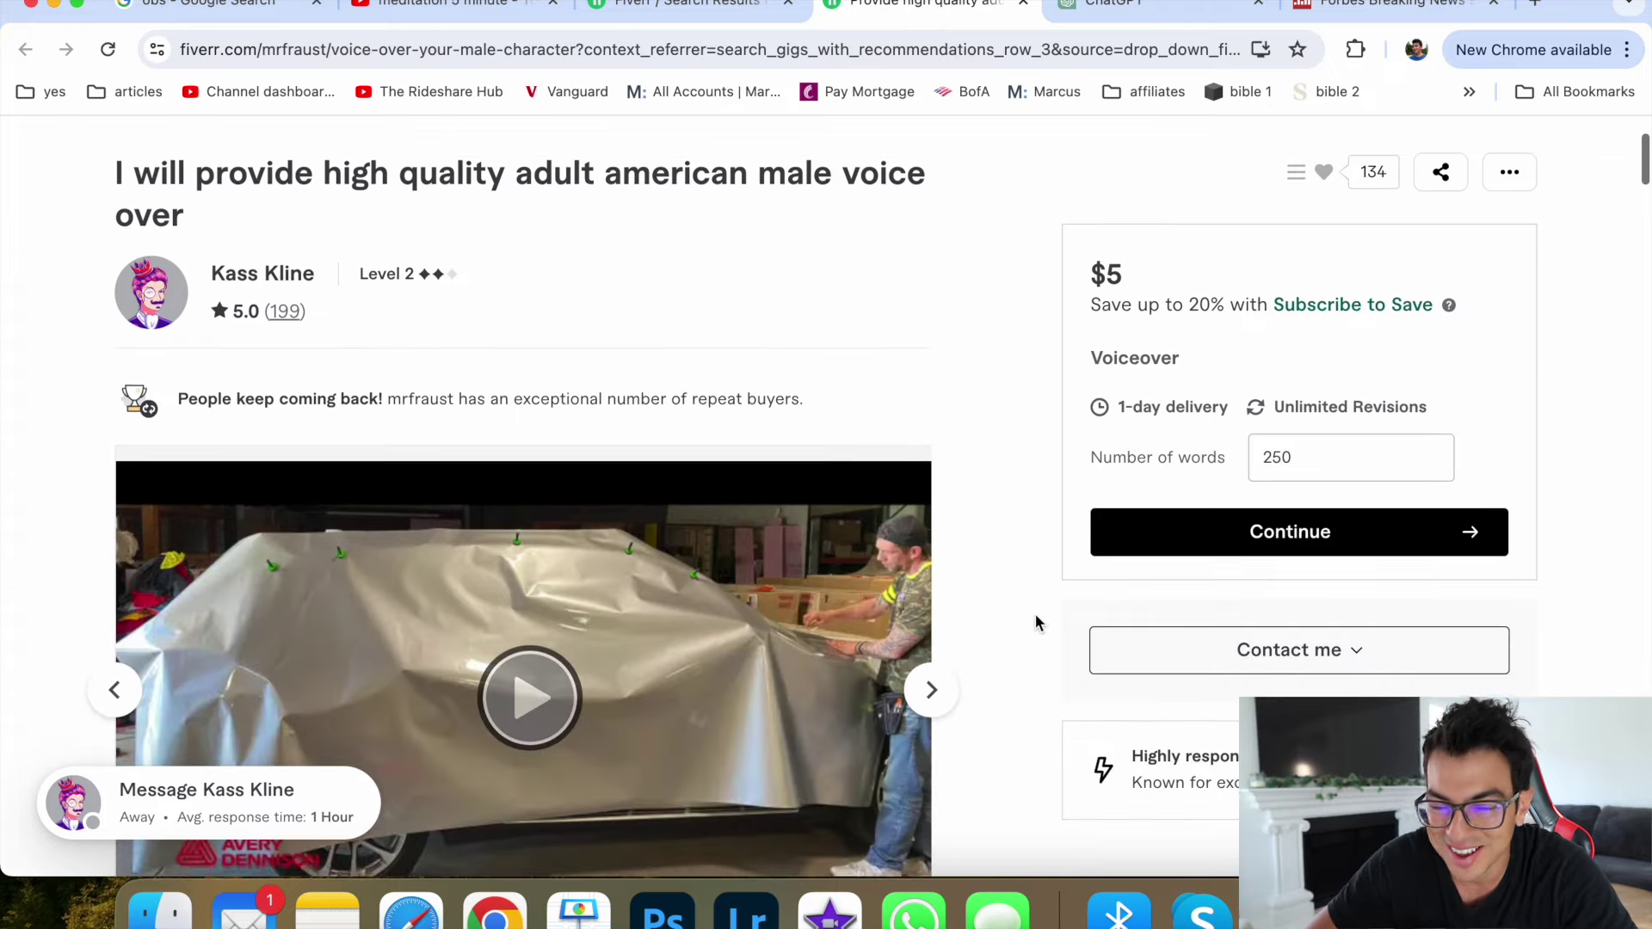
{"action": "scroll", "coordinate": [1035, 614], "scroll_direction": "up", "scroll_amount": 1}
{"action": "scroll", "coordinate": [861, 357], "scroll_direction": "up", "scroll_amount": 2}
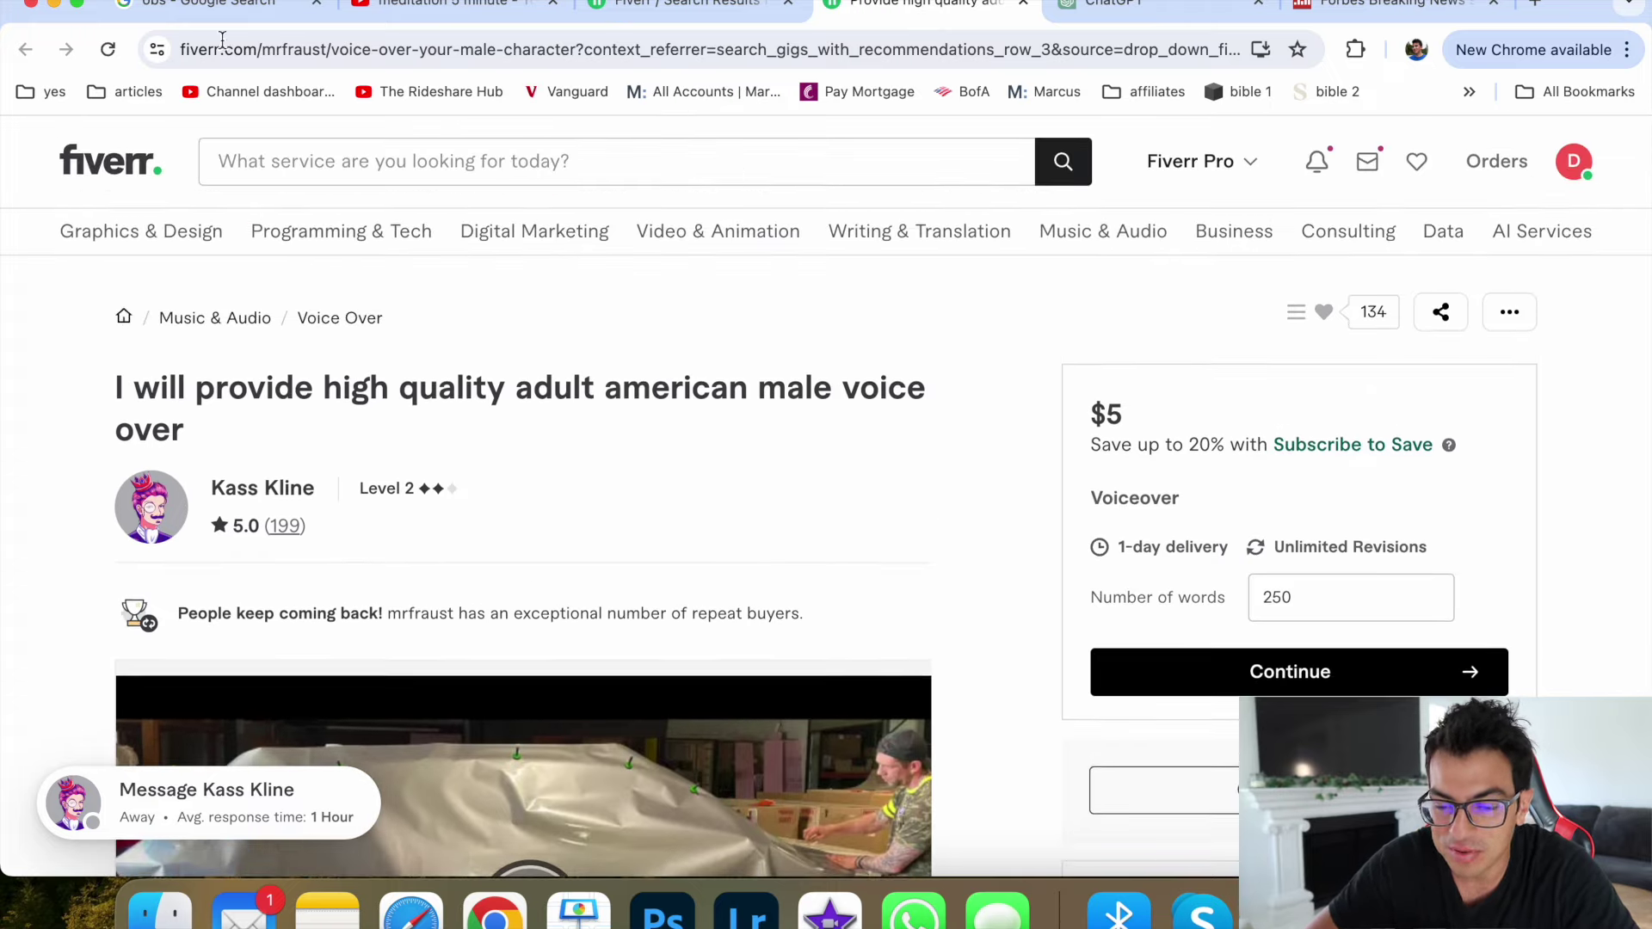
Step: Limit the Fiverr voice actor results to a $5 budget and open the awesome female voiceover gig
{"action": "left_click", "coordinate": [684, 5]}
{"action": "scroll", "coordinate": [654, 392], "scroll_direction": "down", "scroll_amount": 2}
{"action": "scroll", "coordinate": [567, 449], "scroll_direction": "down", "scroll_amount": 2}
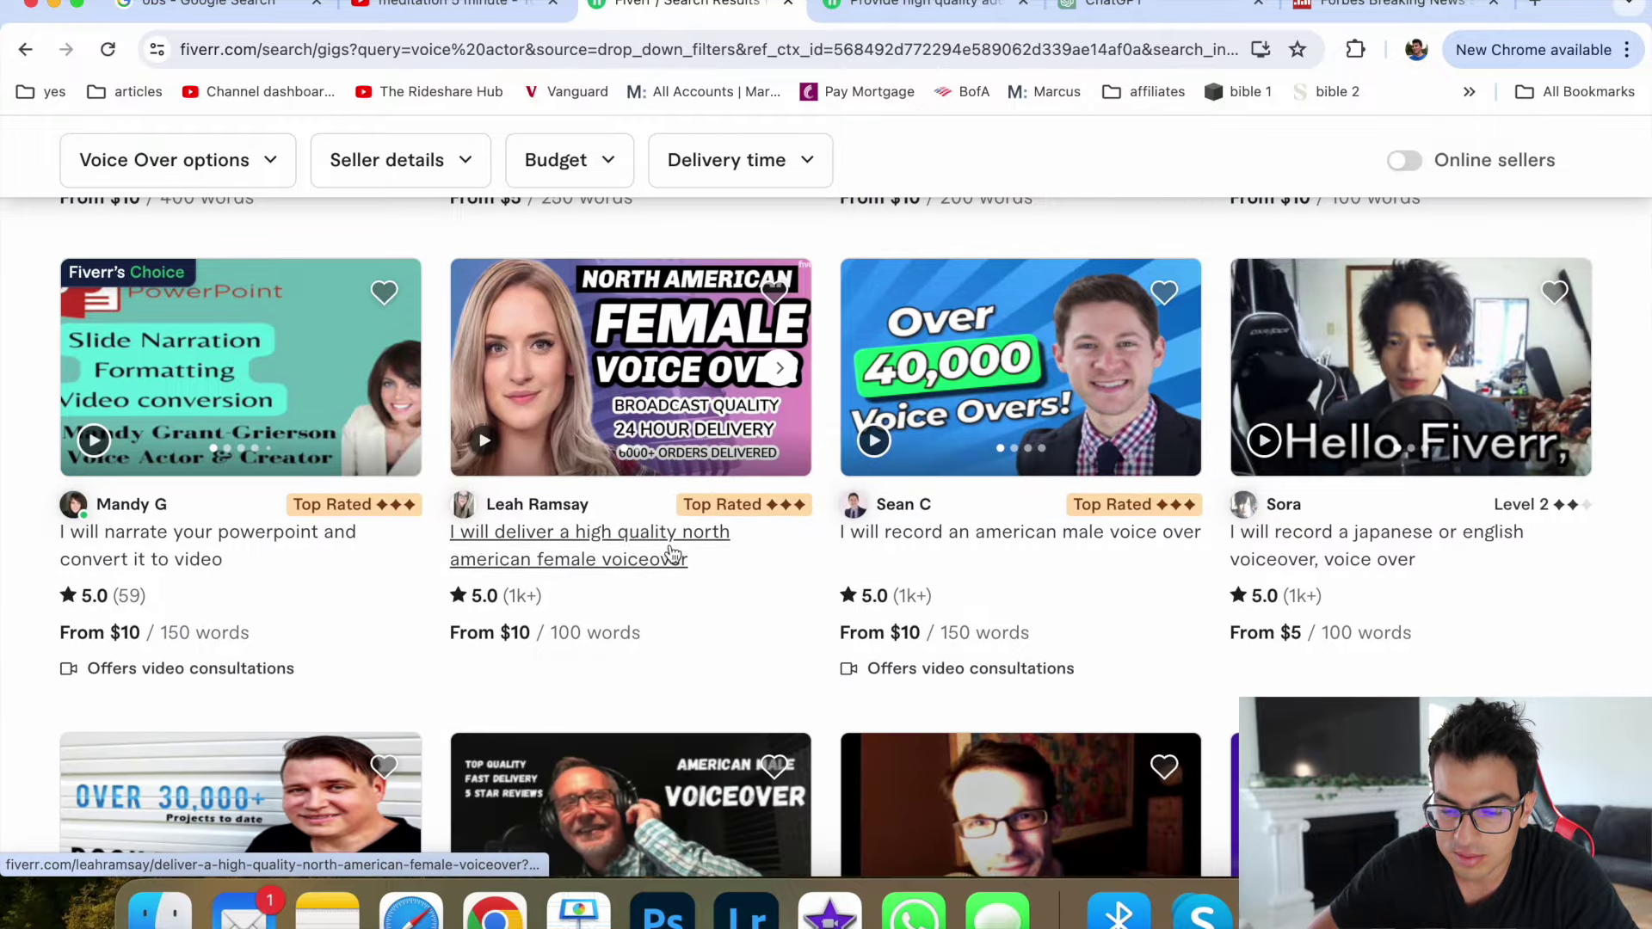
{"action": "scroll", "coordinate": [436, 600], "scroll_direction": "down", "scroll_amount": 2}
{"action": "scroll", "coordinate": [423, 616], "scroll_direction": "down", "scroll_amount": 2}
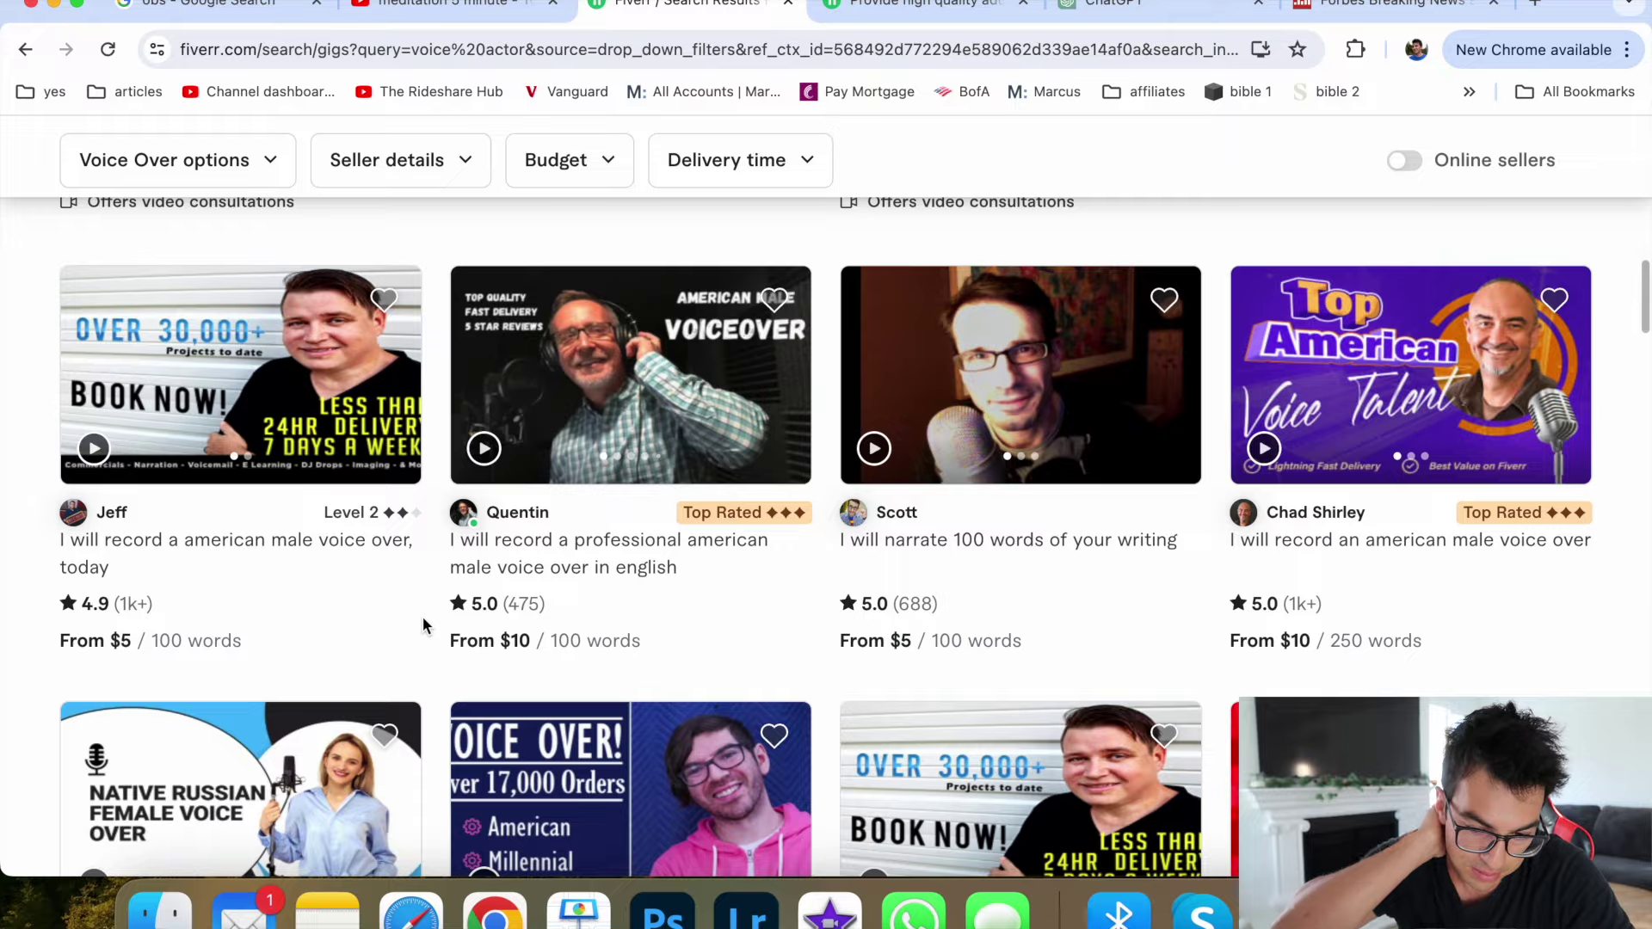
{"action": "scroll", "coordinate": [421, 619], "scroll_direction": "down", "scroll_amount": 2}
{"action": "scroll", "coordinate": [422, 618], "scroll_direction": "down", "scroll_amount": 1}
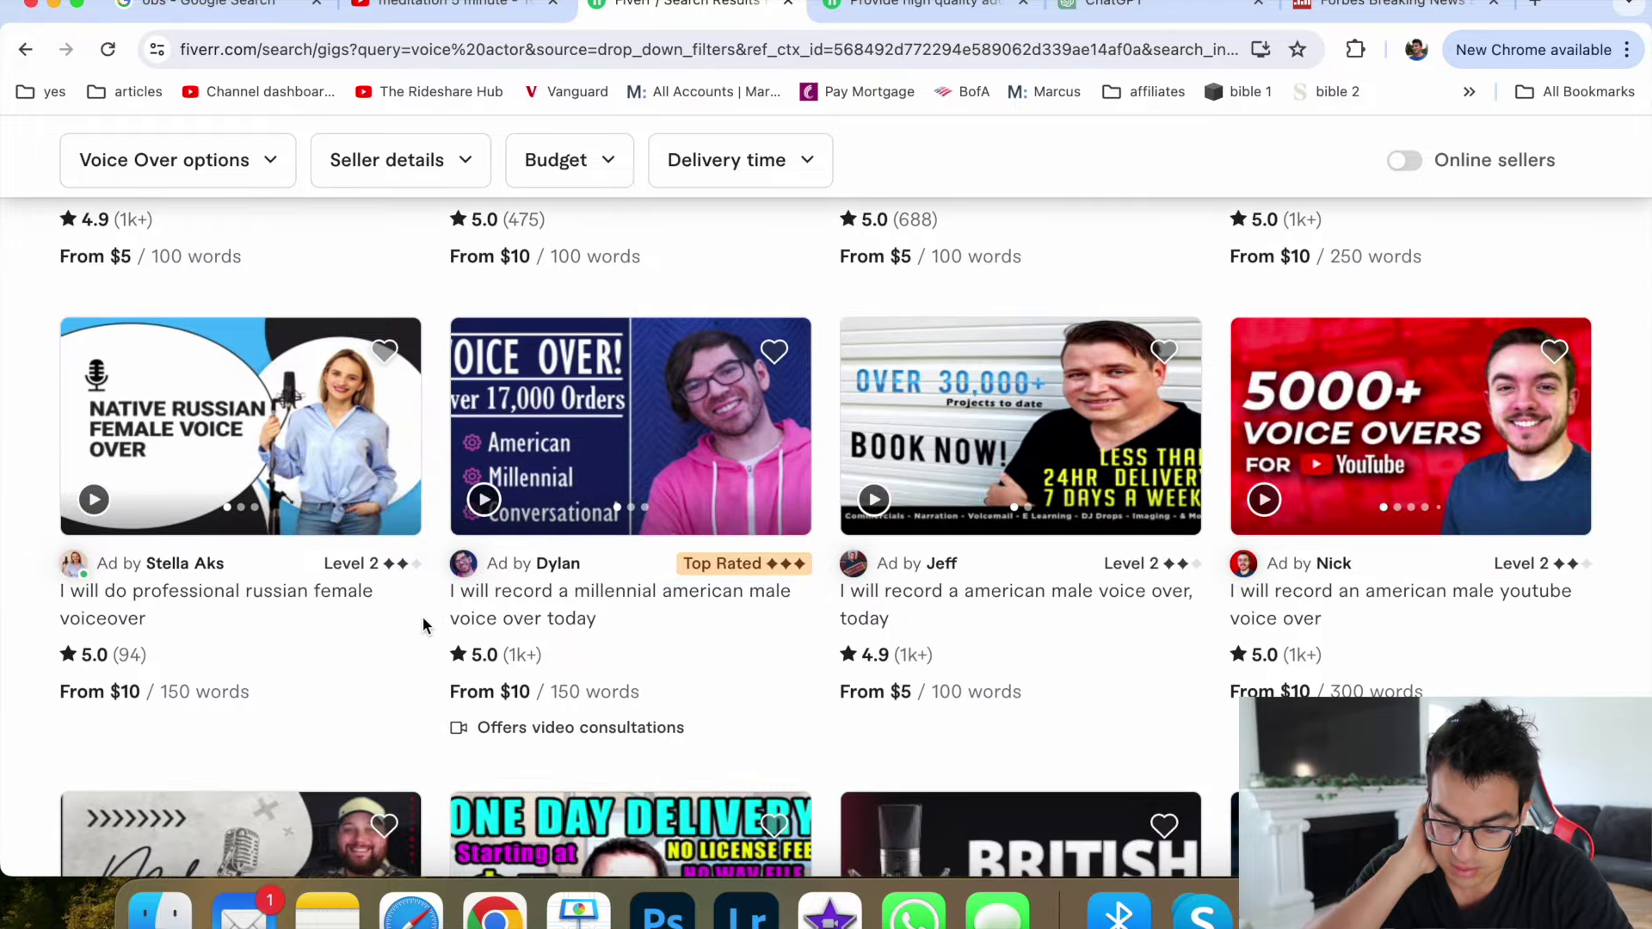
{"action": "scroll", "coordinate": [423, 617], "scroll_direction": "down", "scroll_amount": 2}
{"action": "scroll", "coordinate": [422, 618], "scroll_direction": "down", "scroll_amount": 1}
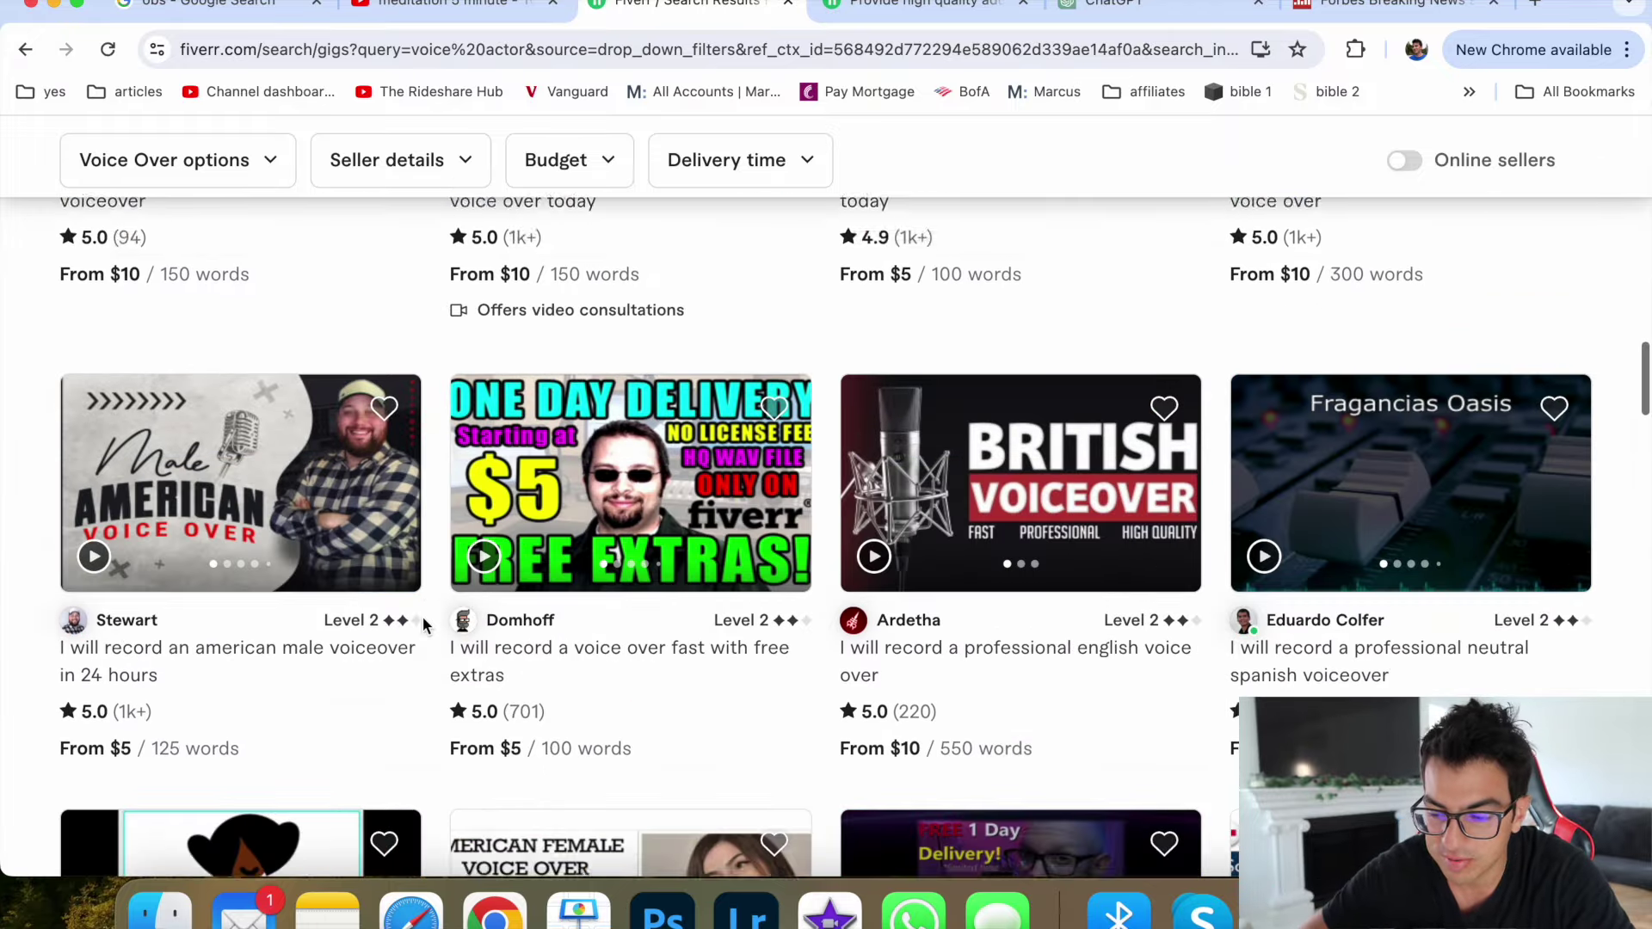
{"action": "scroll", "coordinate": [422, 617], "scroll_direction": "down", "scroll_amount": 2}
{"action": "scroll", "coordinate": [423, 618], "scroll_direction": "down", "scroll_amount": 1}
{"action": "scroll", "coordinate": [423, 617], "scroll_direction": "up", "scroll_amount": 5}
{"action": "scroll", "coordinate": [423, 617], "scroll_direction": "up", "scroll_amount": 10}
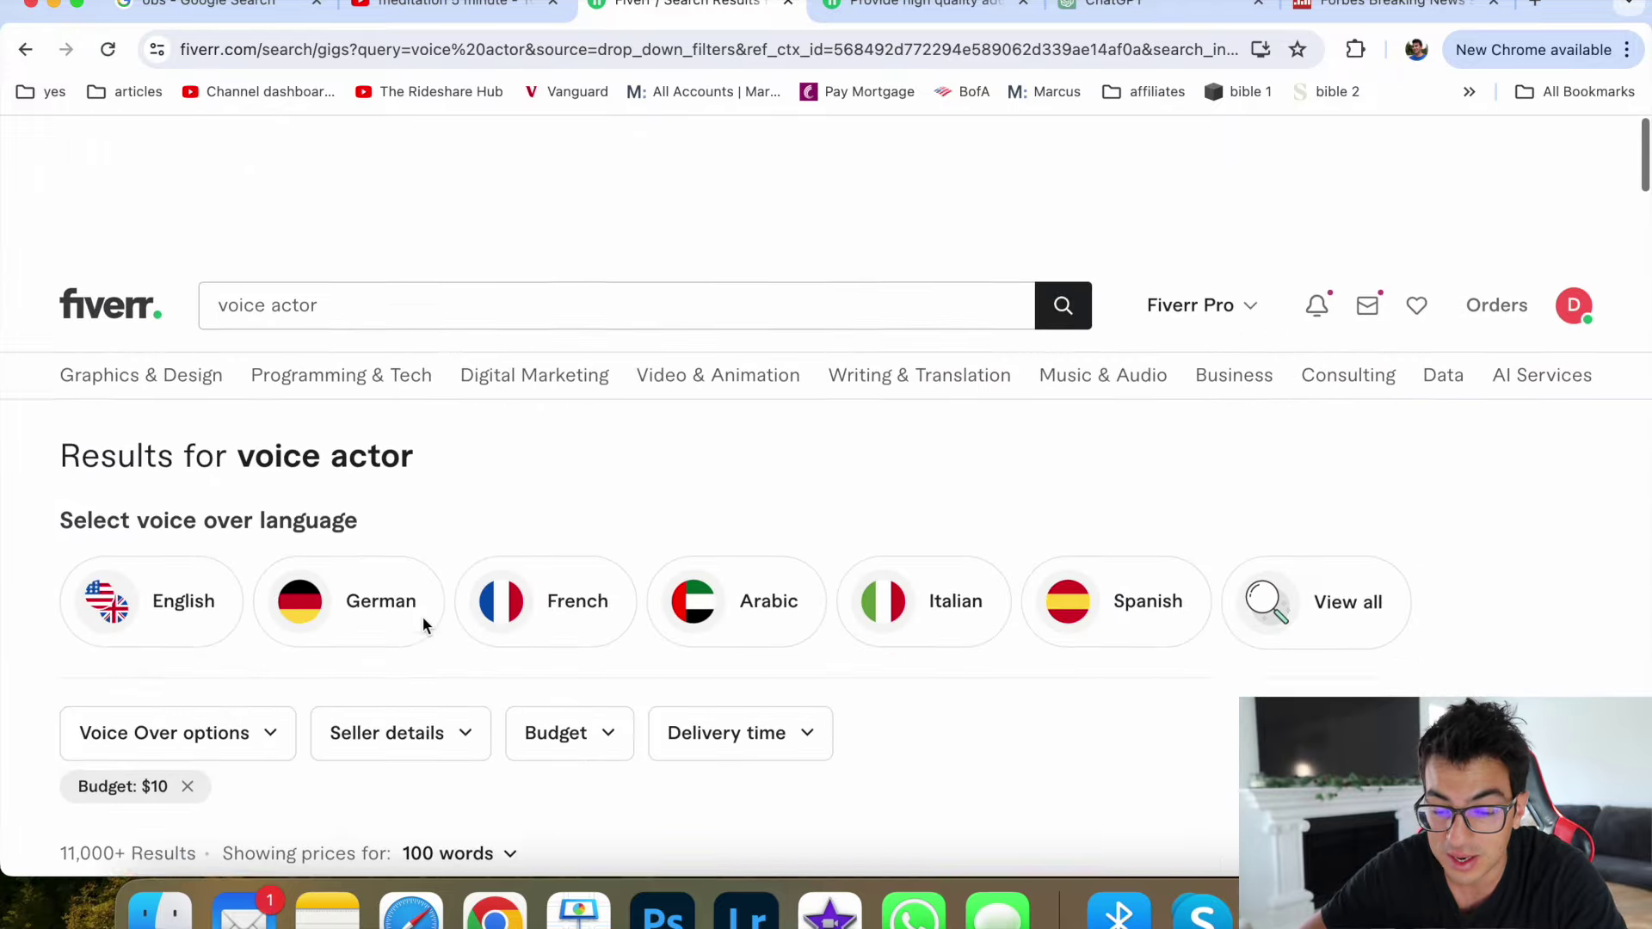
{"action": "left_click", "coordinate": [545, 583]}
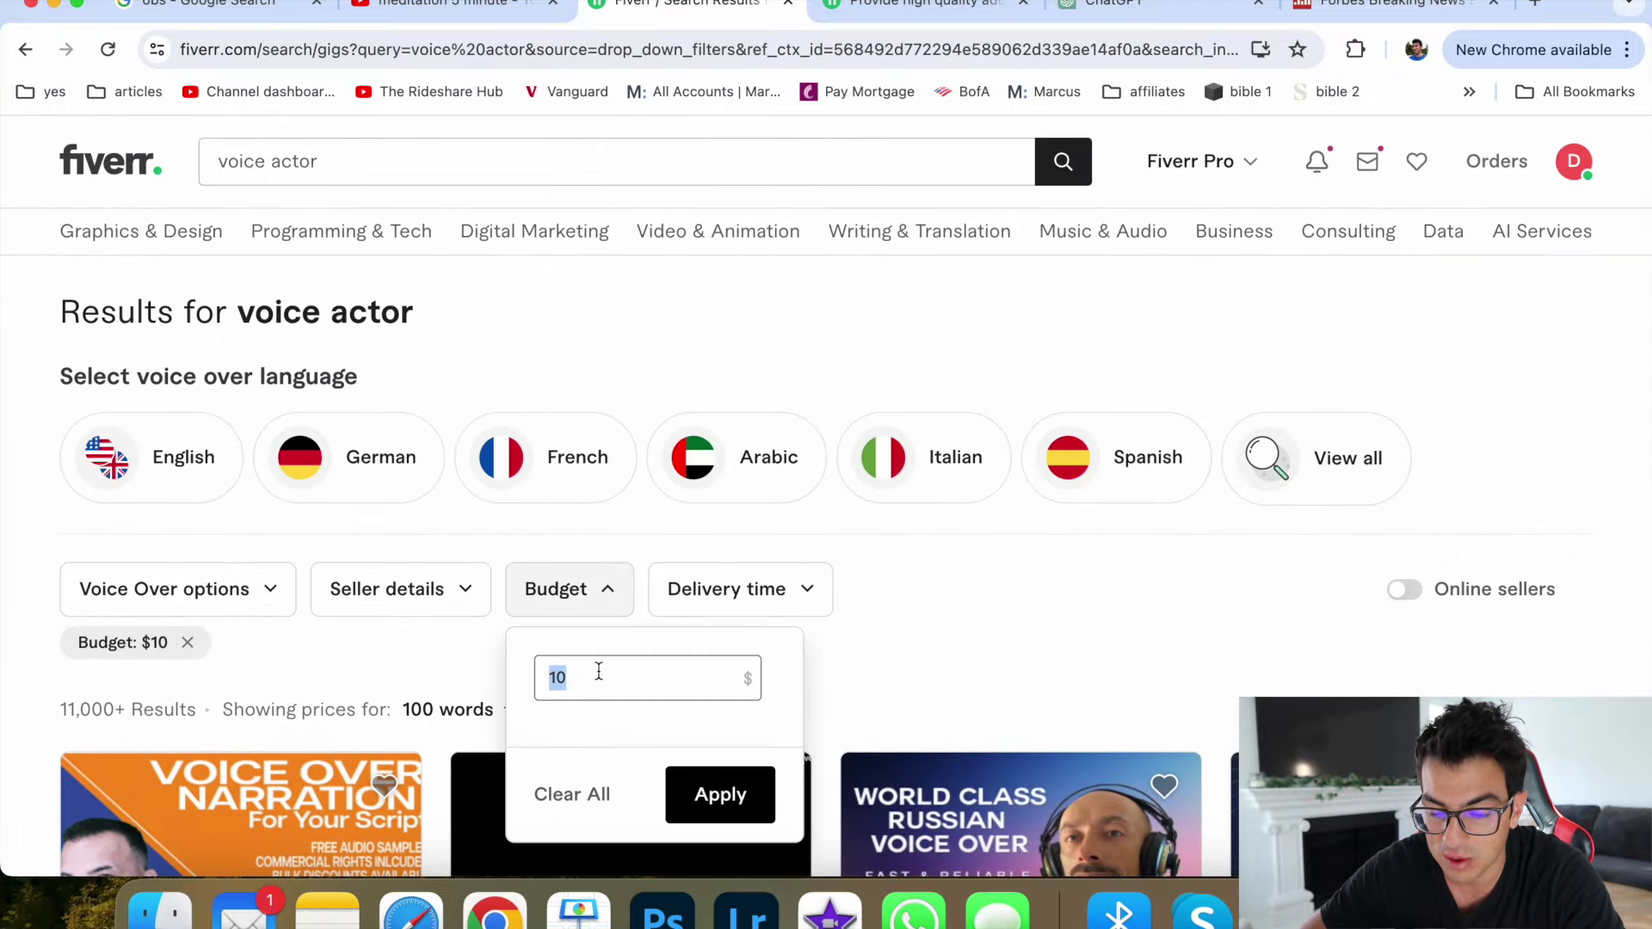
{"action": "left_click", "coordinate": [711, 809]}
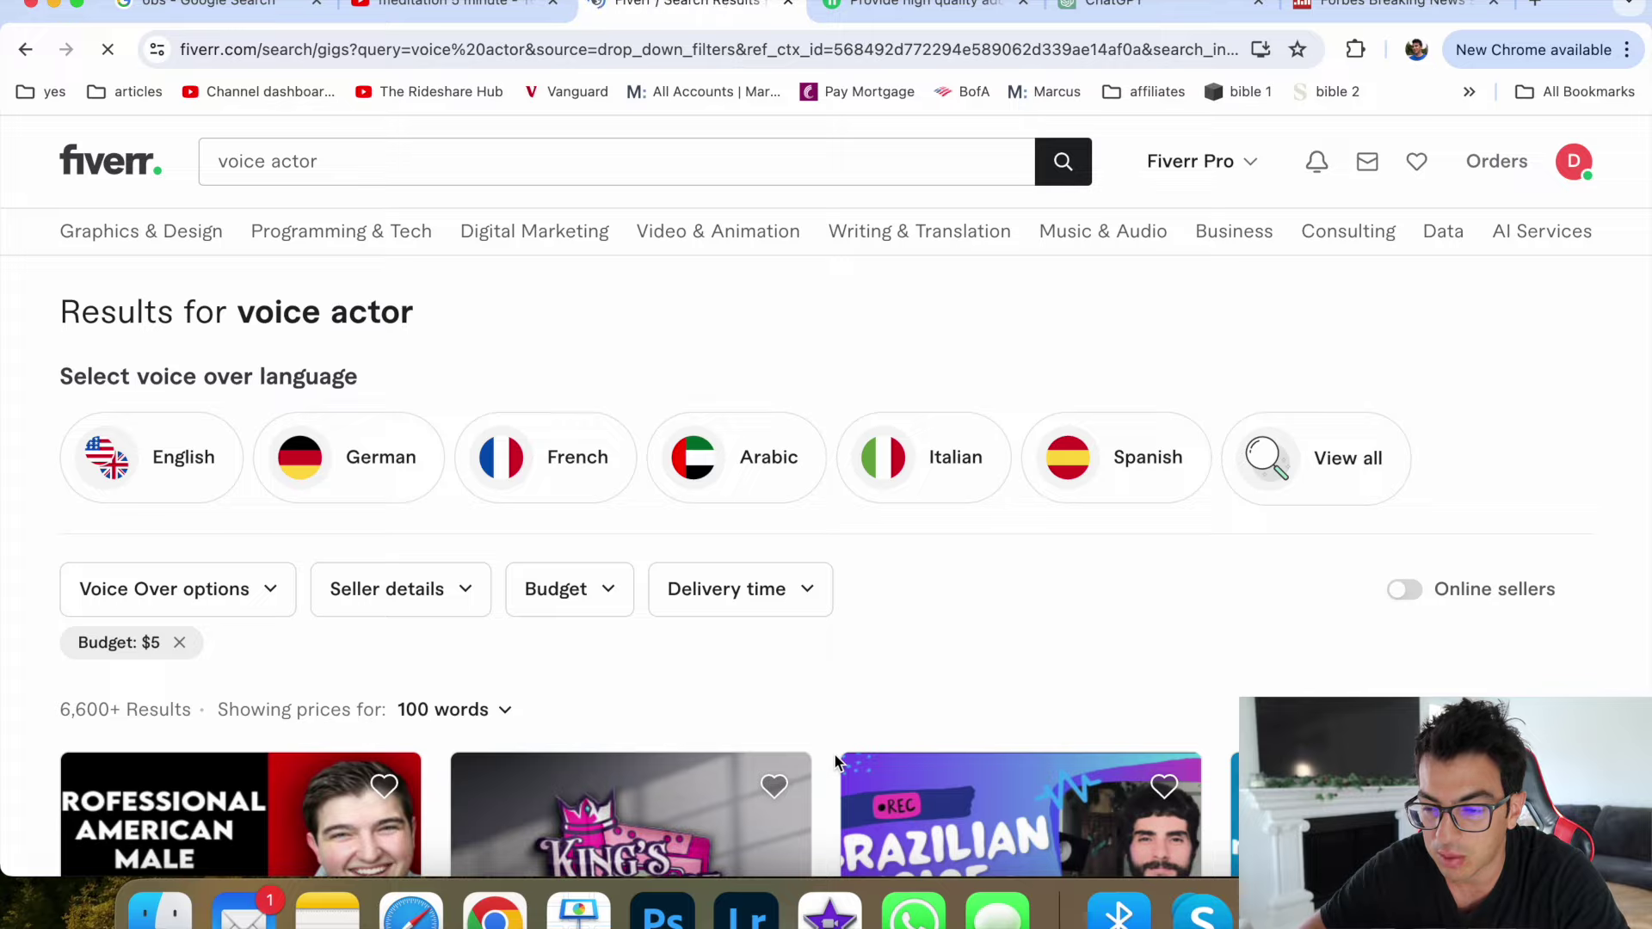
{"action": "scroll", "coordinate": [834, 756], "scroll_direction": "down", "scroll_amount": 2}
{"action": "scroll", "coordinate": [836, 755], "scroll_direction": "down", "scroll_amount": 3}
{"action": "scroll", "coordinate": [835, 755], "scroll_direction": "down", "scroll_amount": 2}
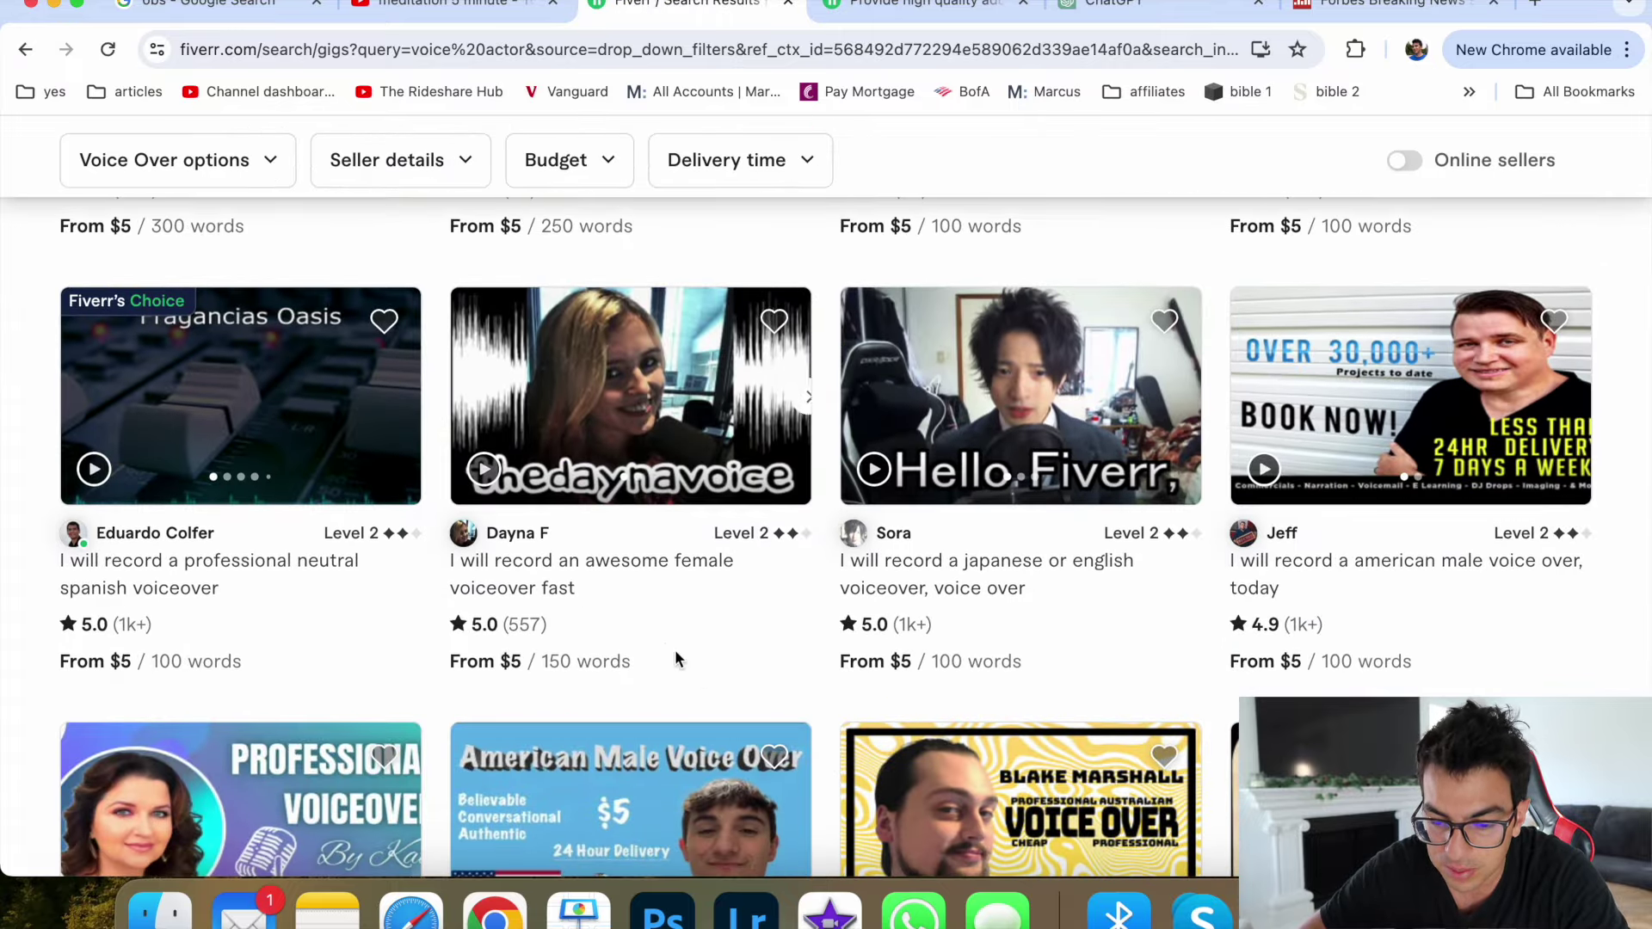
{"action": "mouse_move", "coordinate": [630, 573]}
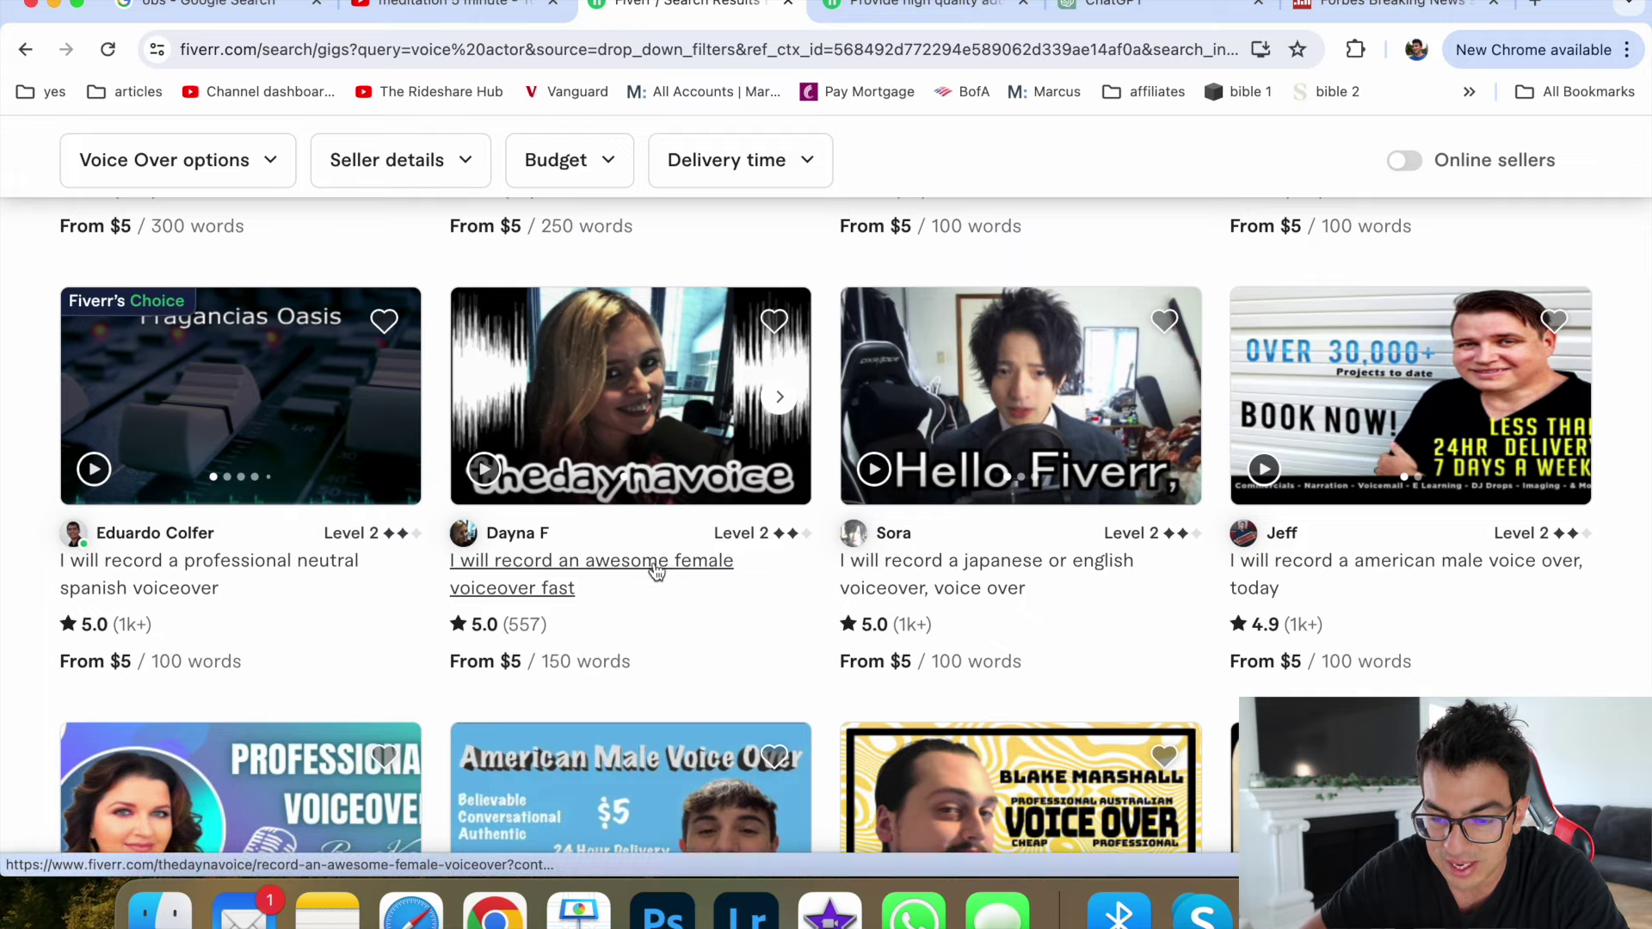
{"action": "left_click", "coordinate": [625, 573]}
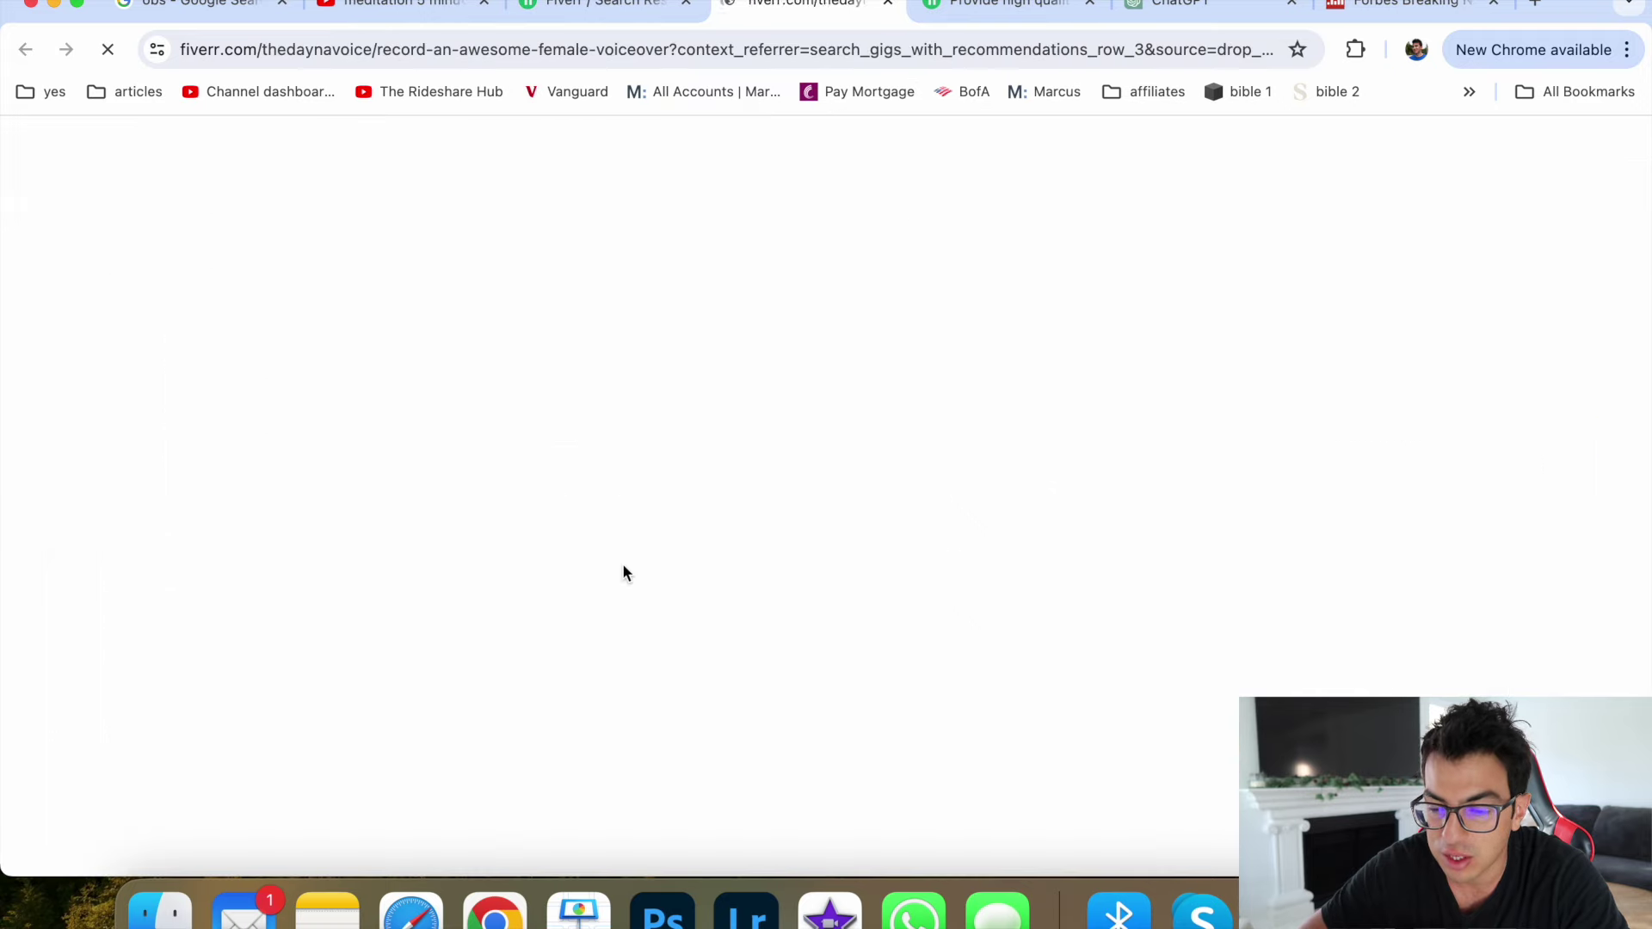
{"action": "scroll", "coordinate": [1019, 650], "scroll_direction": "down", "scroll_amount": 5}
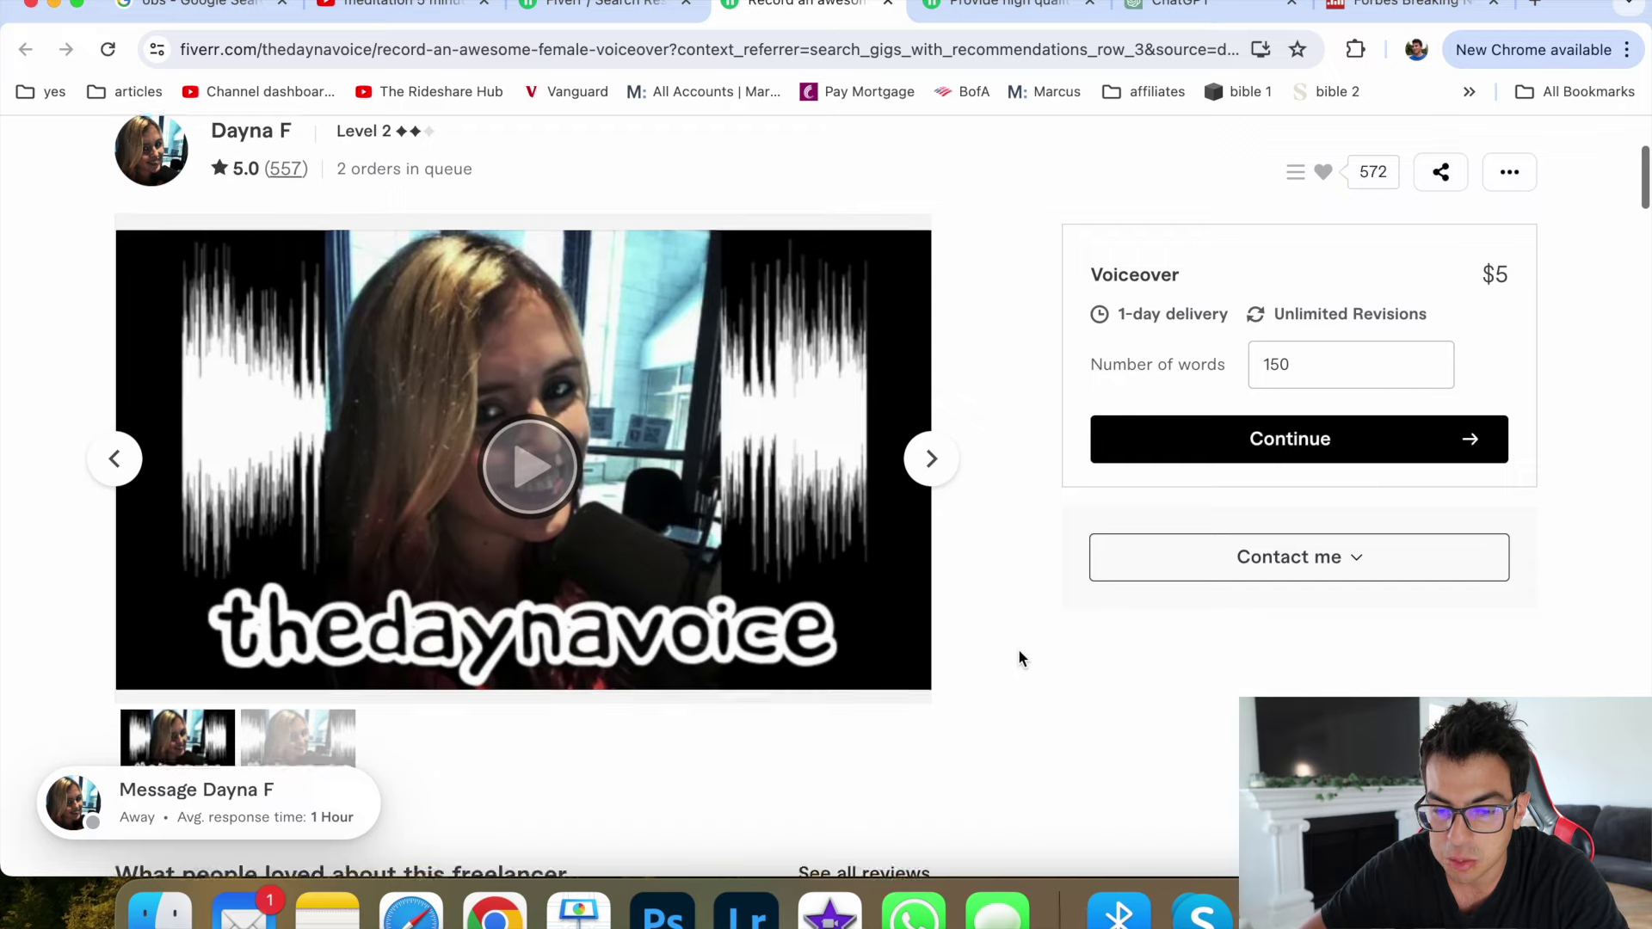
{"action": "scroll", "coordinate": [1019, 650], "scroll_direction": "up", "scroll_amount": 3}
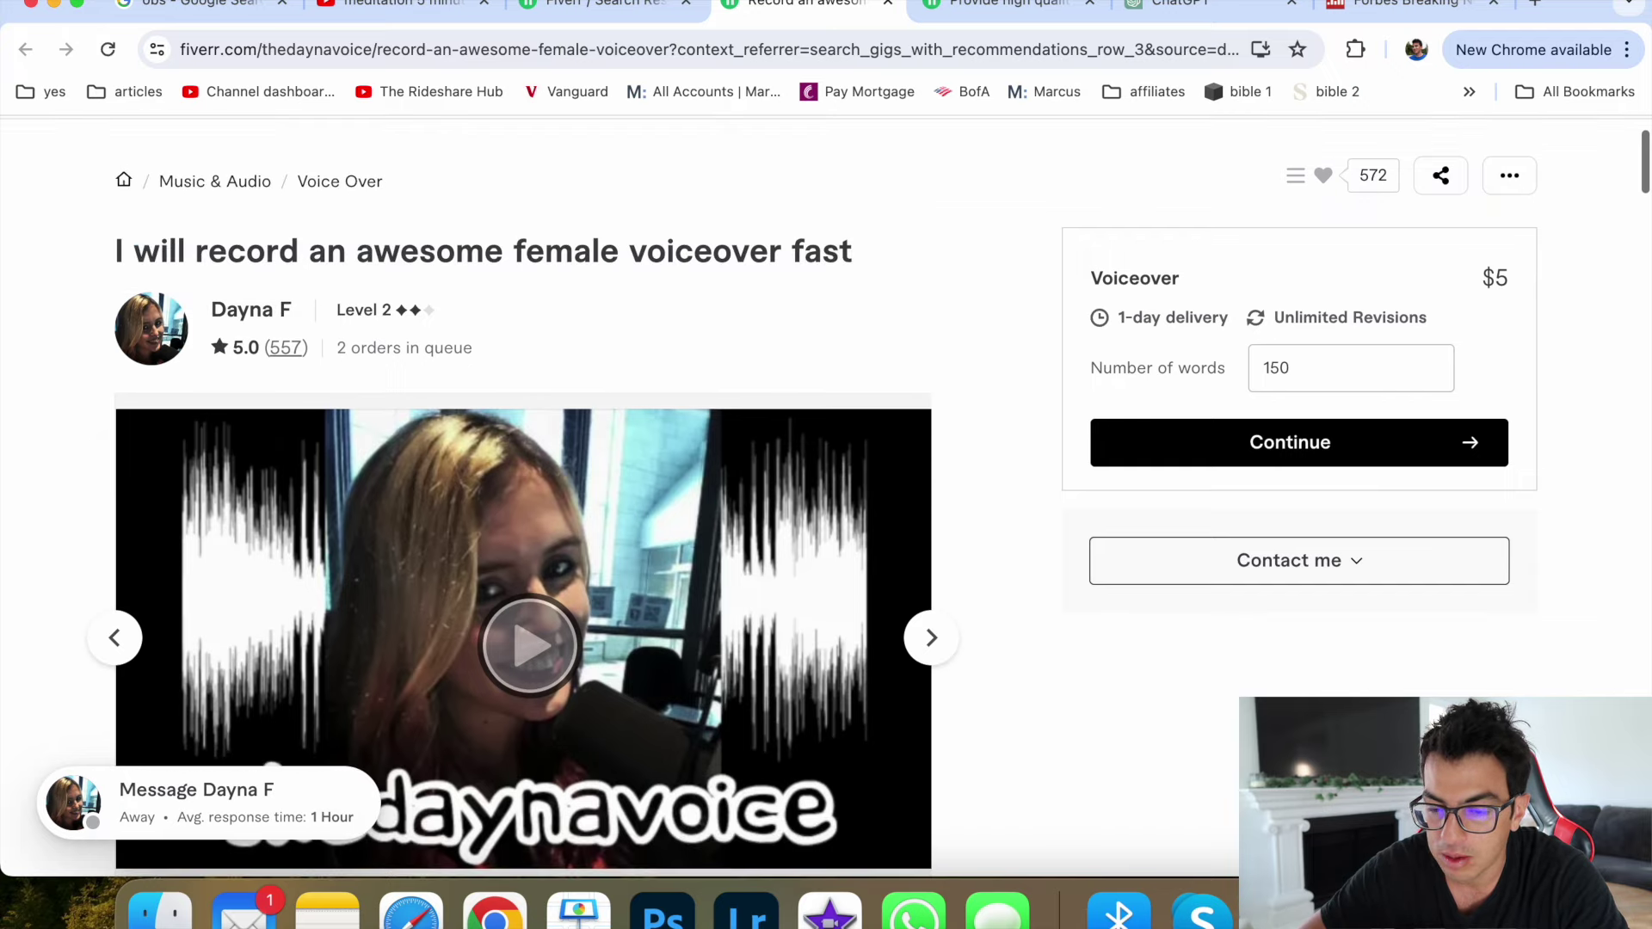
{"action": "key", "text": "super+6"}
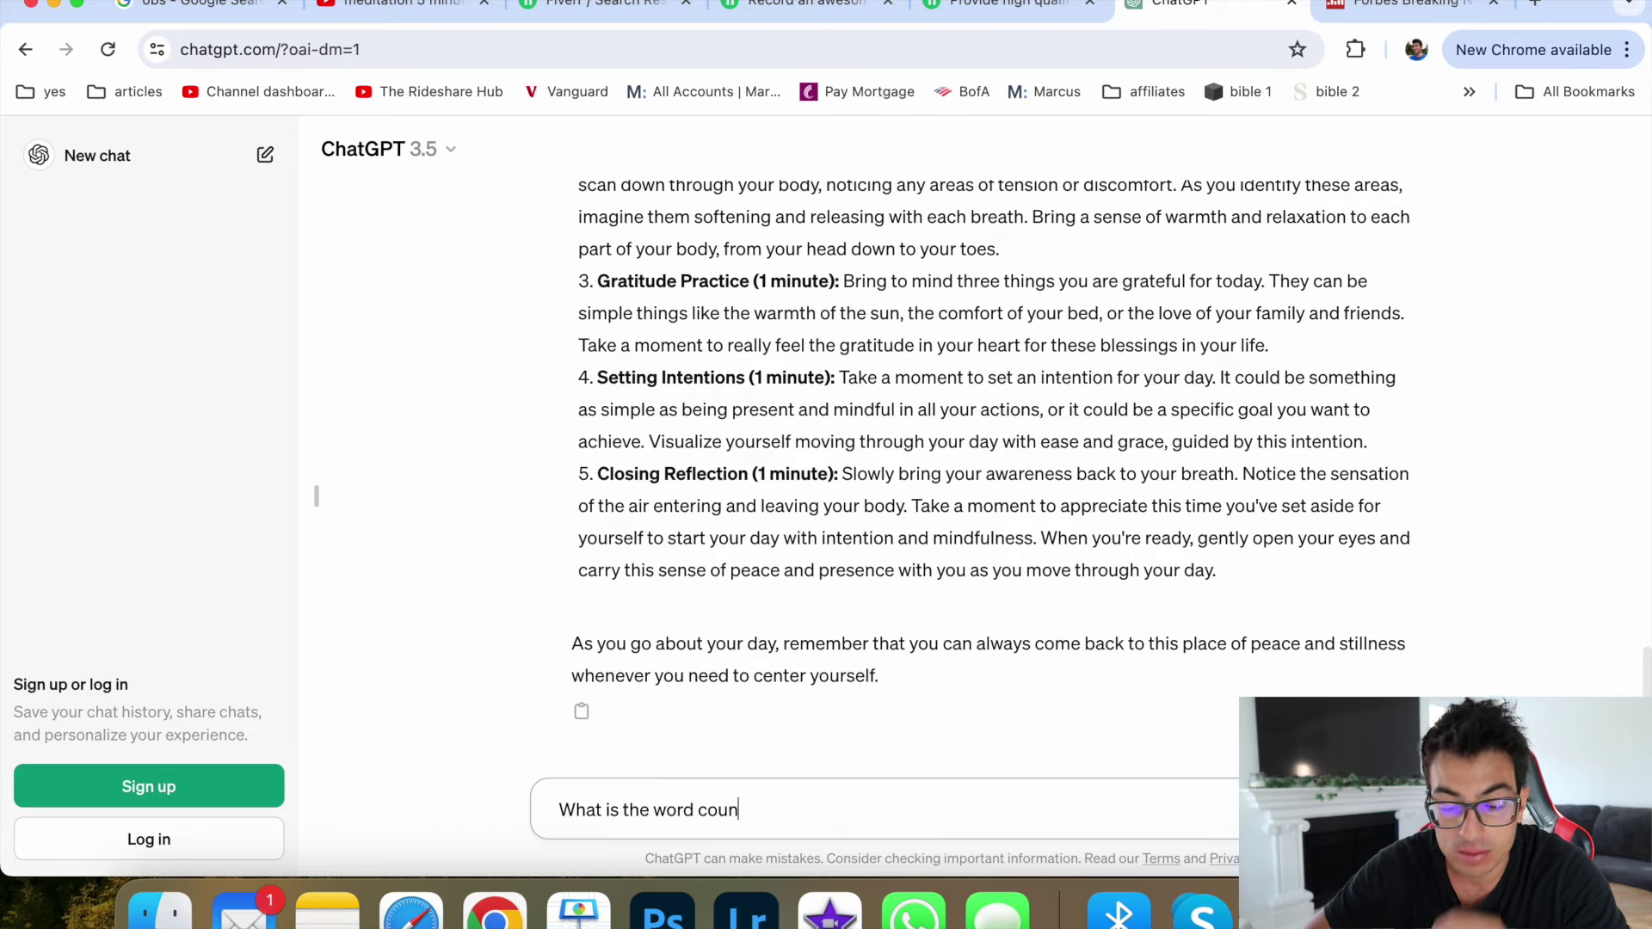
{"action": "type", "text": "t on this"}
Step: Send the word count question to ChatGPT, then bring back the YouTube 'meditation 5 minute' results
{"action": "key", "text": "Return"}
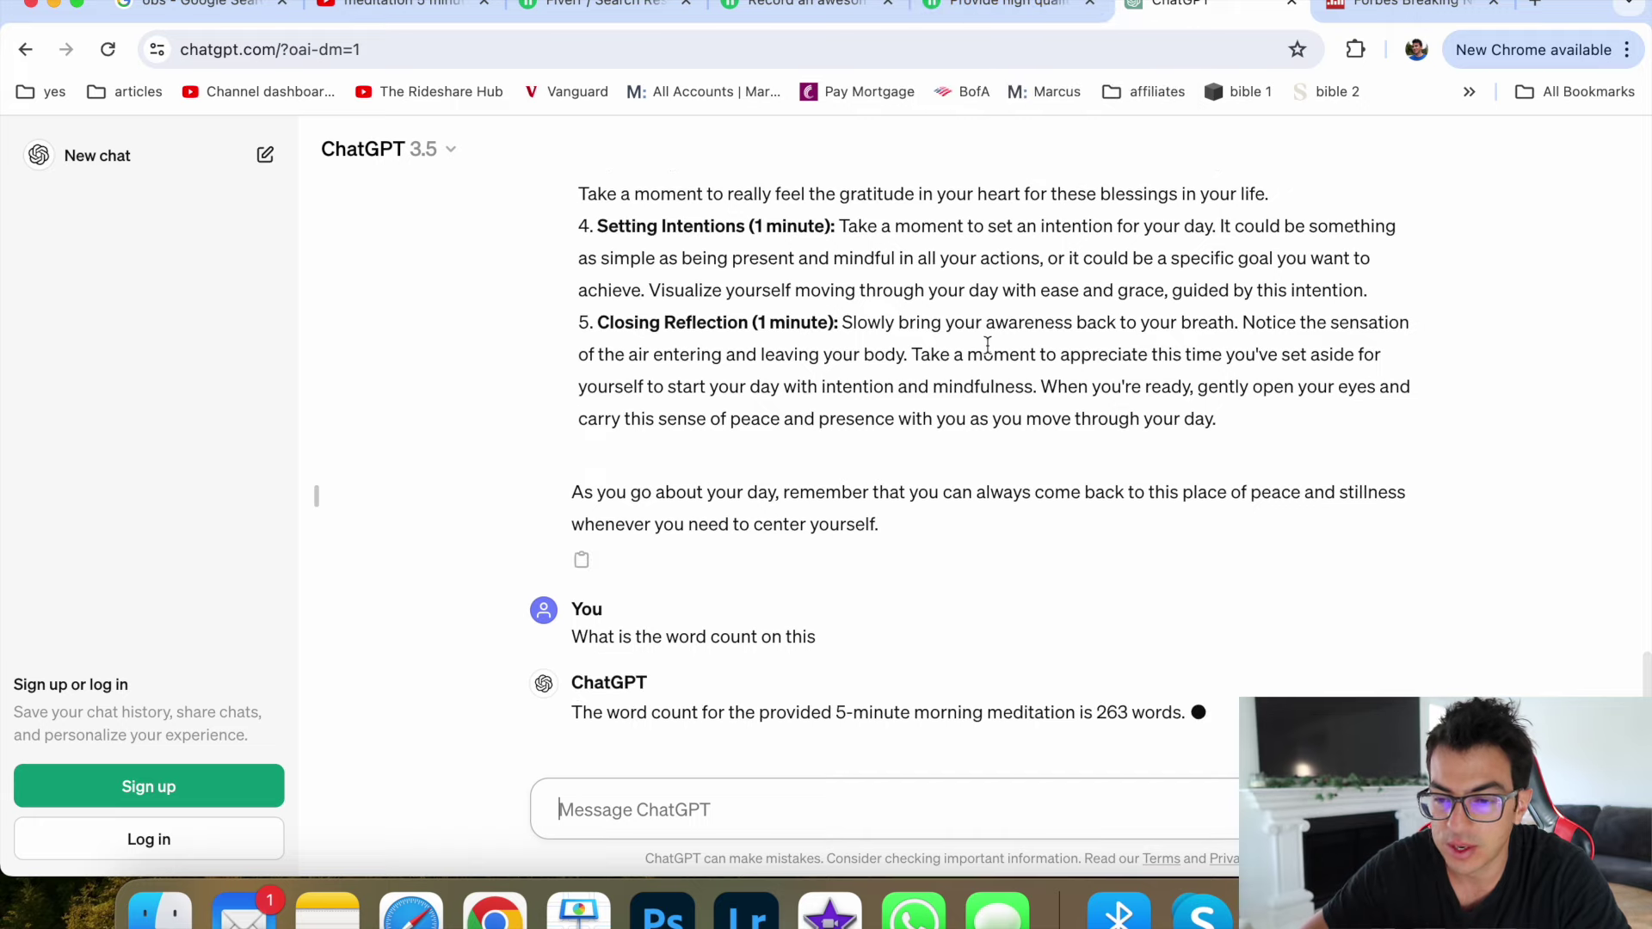
{"action": "left_click", "coordinate": [994, 9]}
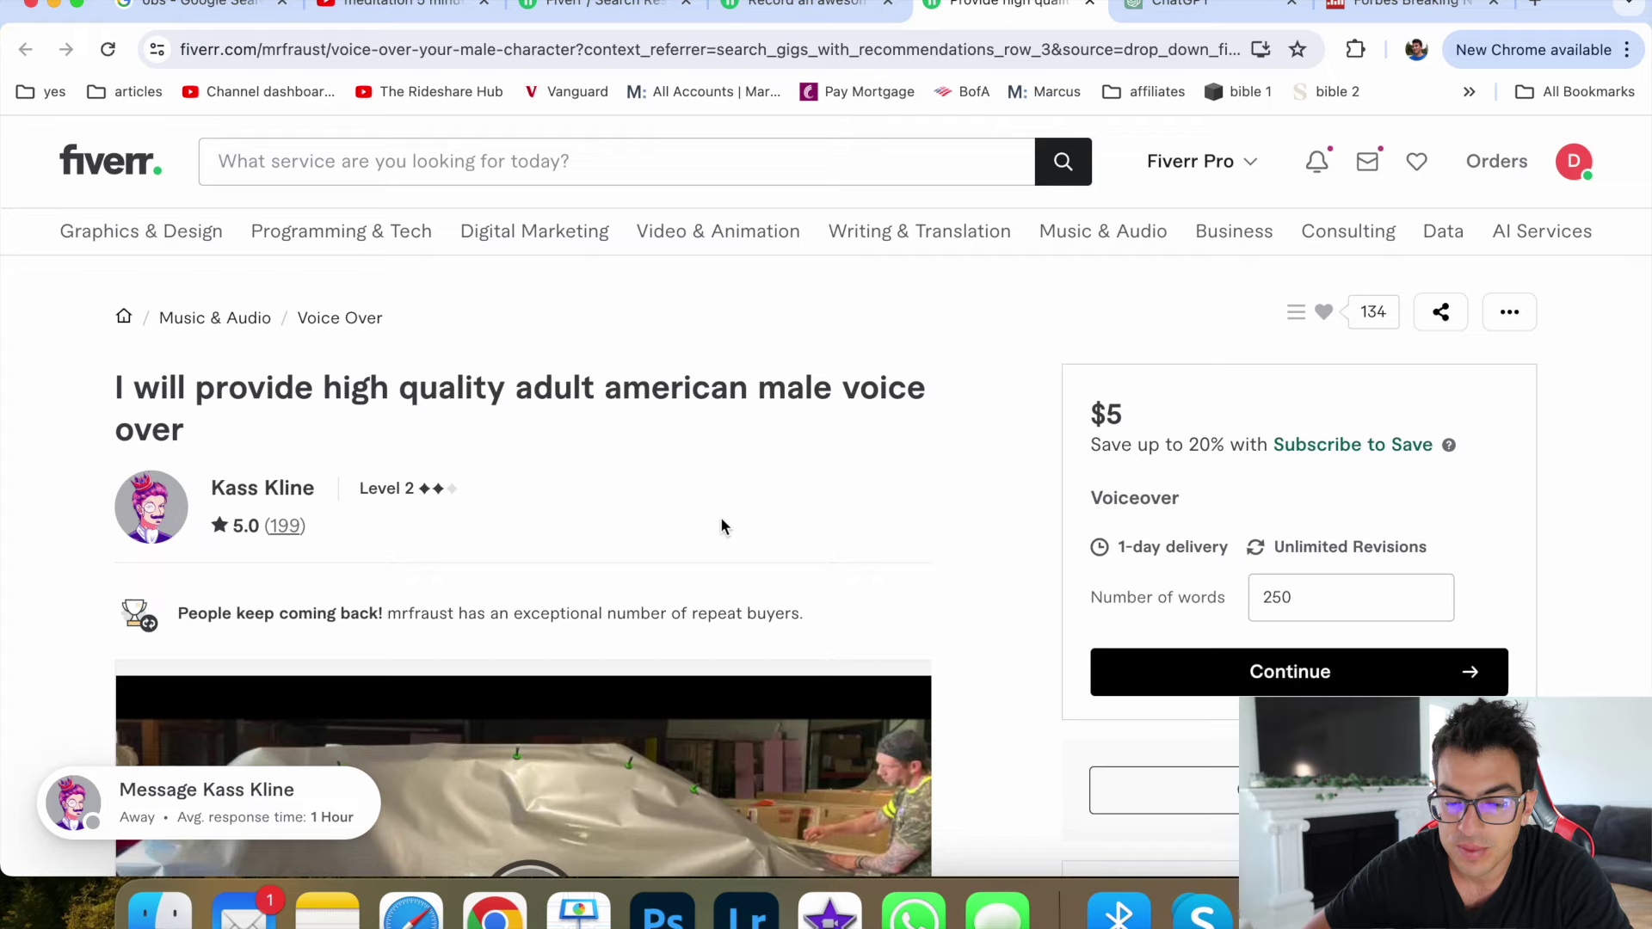
{"action": "scroll", "coordinate": [109, 586], "scroll_direction": "down", "scroll_amount": 3}
{"action": "scroll", "coordinate": [104, 602], "scroll_direction": "up", "scroll_amount": 3}
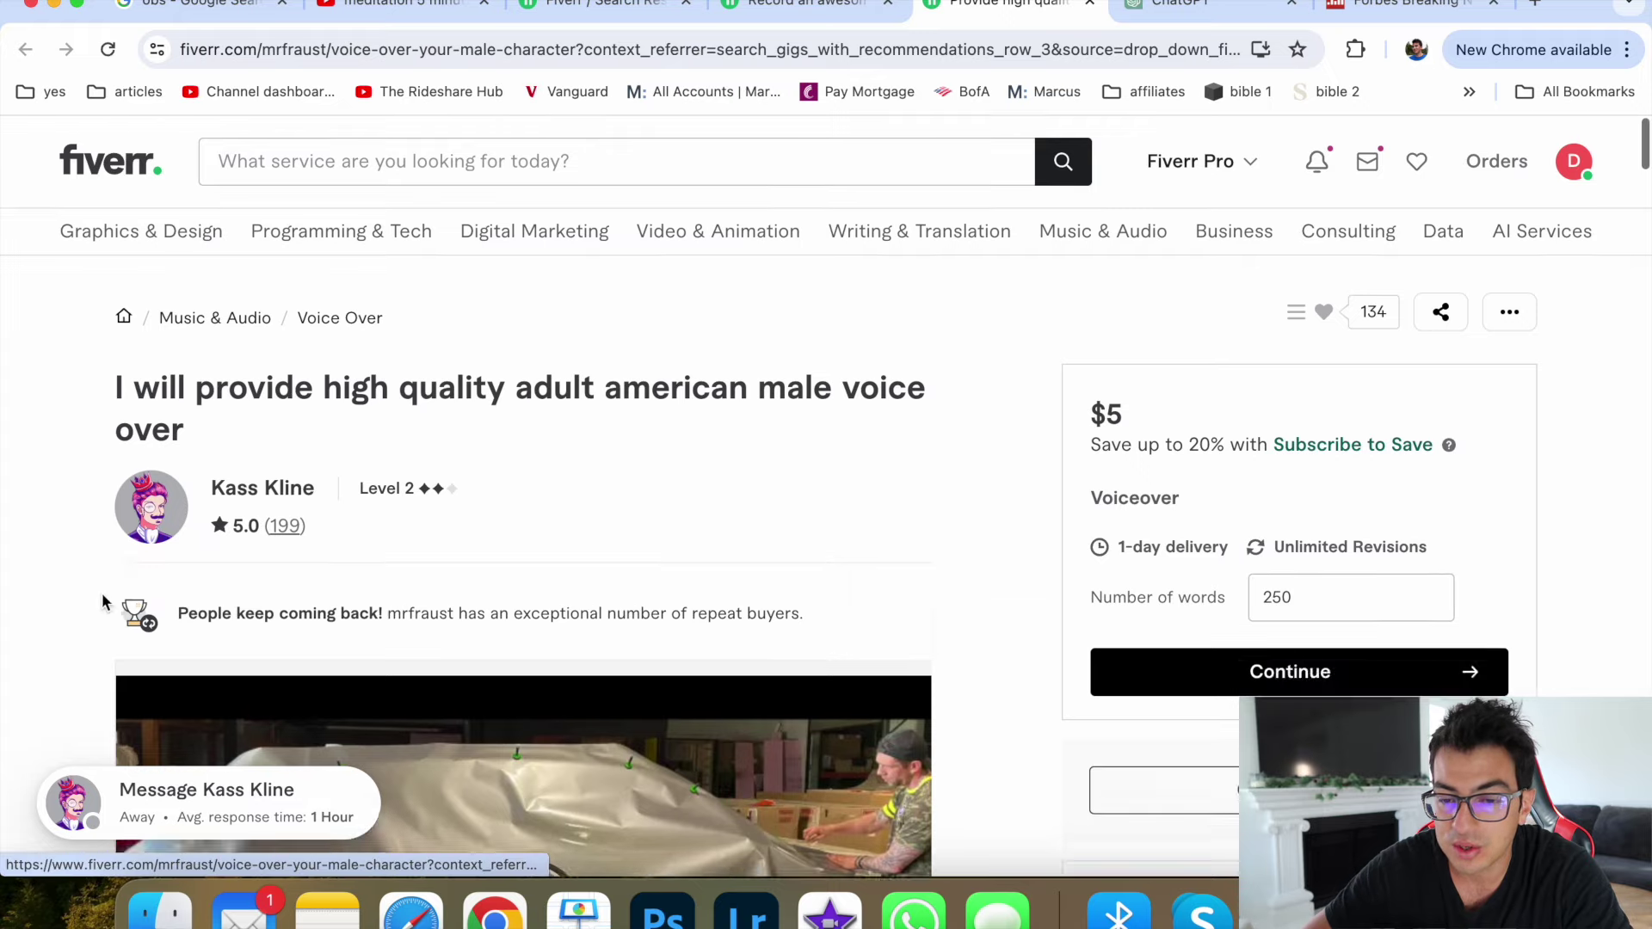
{"action": "left_click", "coordinate": [413, 13]}
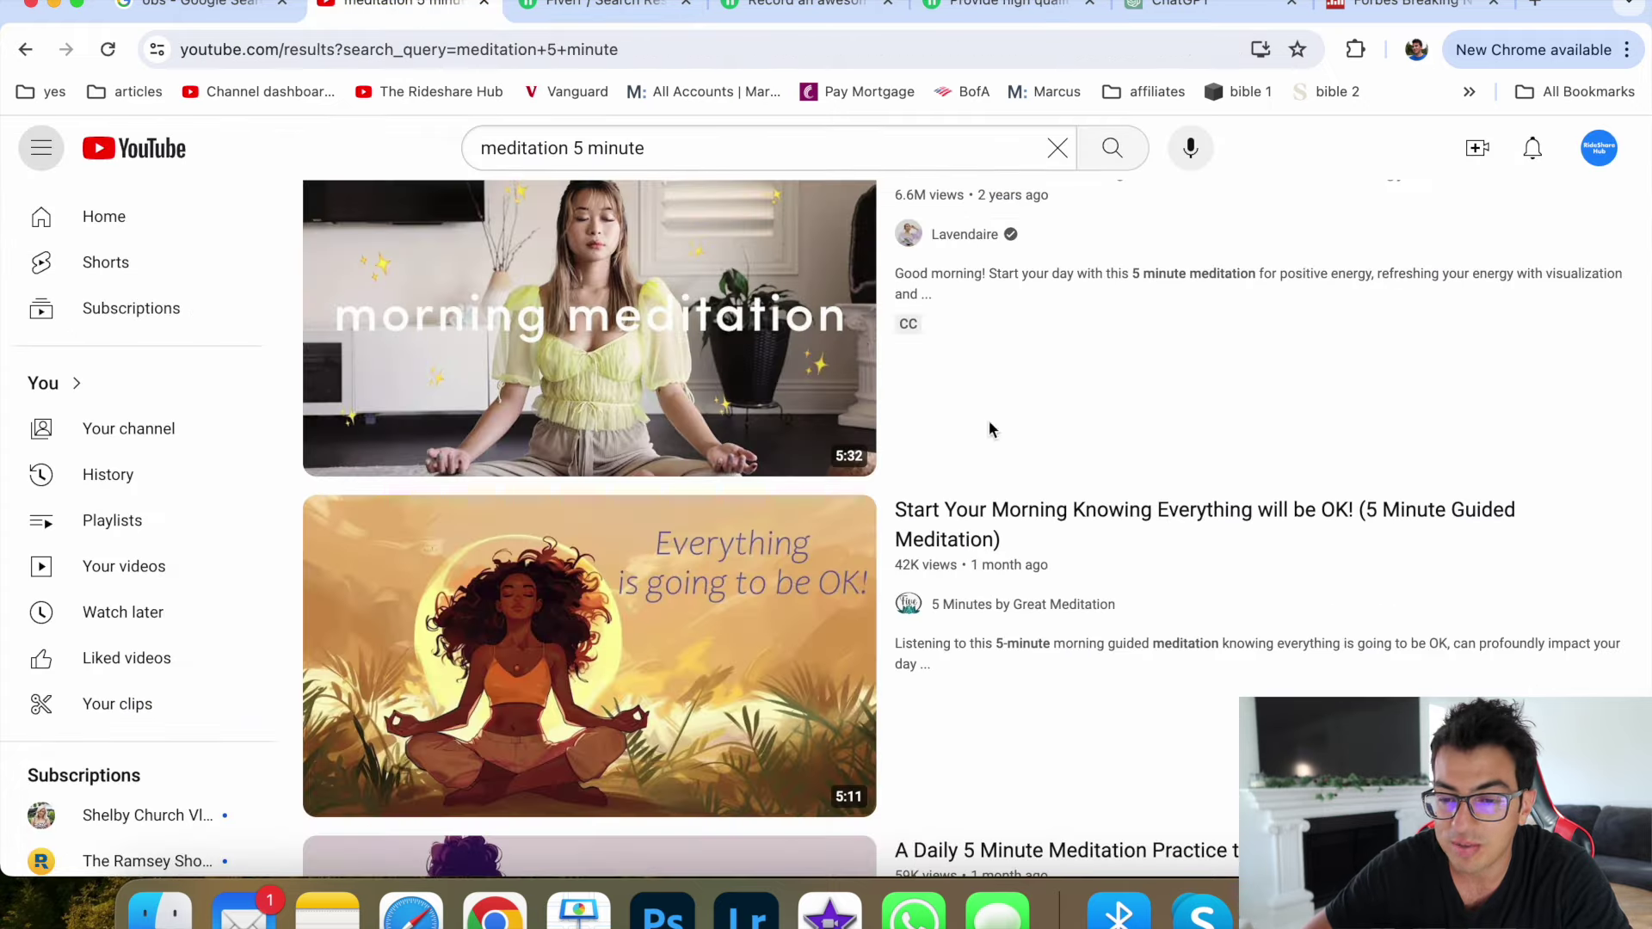
Step: Revisit the Fiverr voice-over results and female voiceover gig, then the YouTube meditation results
{"action": "left_click", "coordinate": [1283, 5]}
{"action": "left_click", "coordinate": [607, 4]}
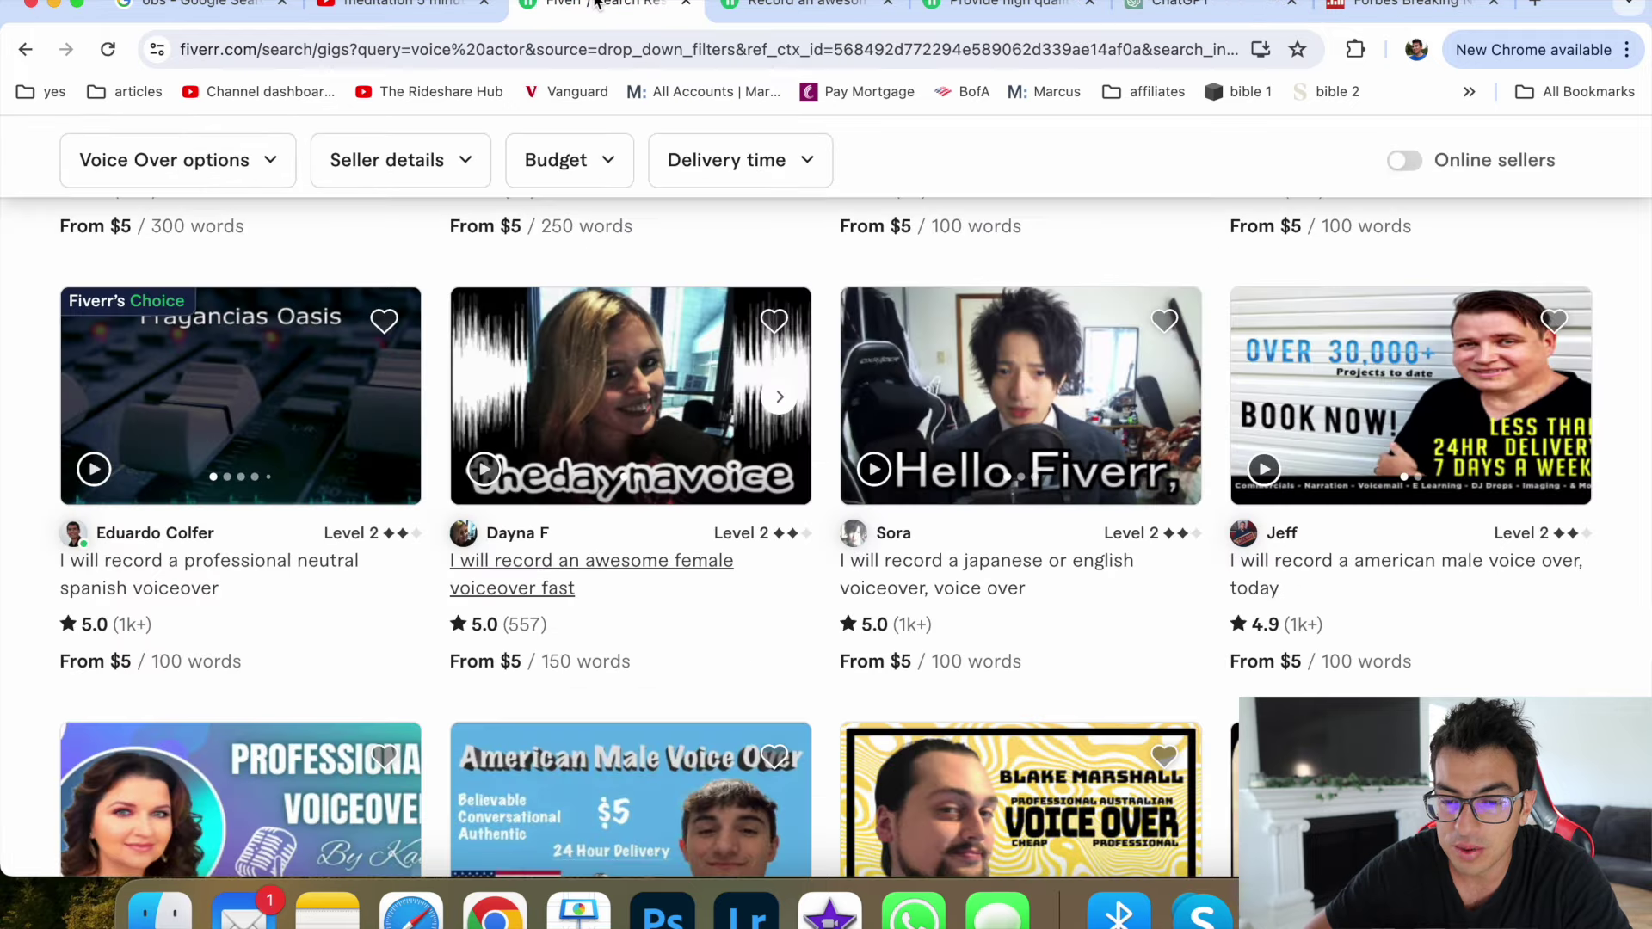
{"action": "left_click", "coordinate": [784, 10]}
{"action": "left_click", "coordinate": [407, 8]}
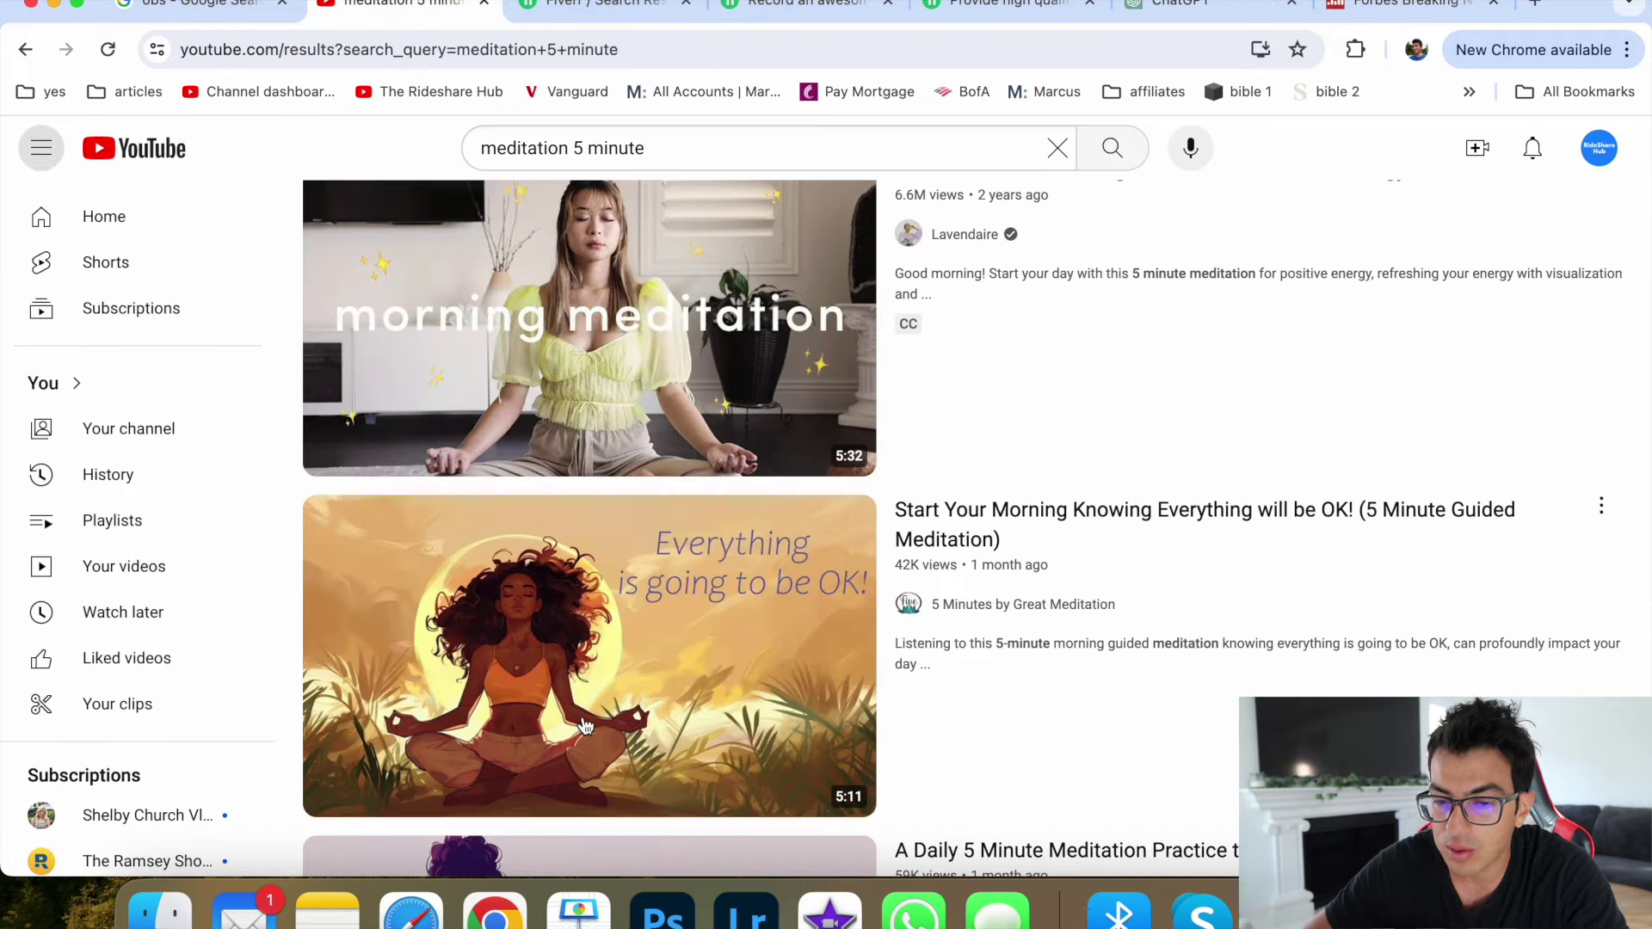
Step: In a new tab, Google 'image of women meditating' and preview the lakeside meditation photo
{"action": "key", "text": "super+t"}
{"action": "type", "text": "go"}
{"action": "key", "text": "Return"}
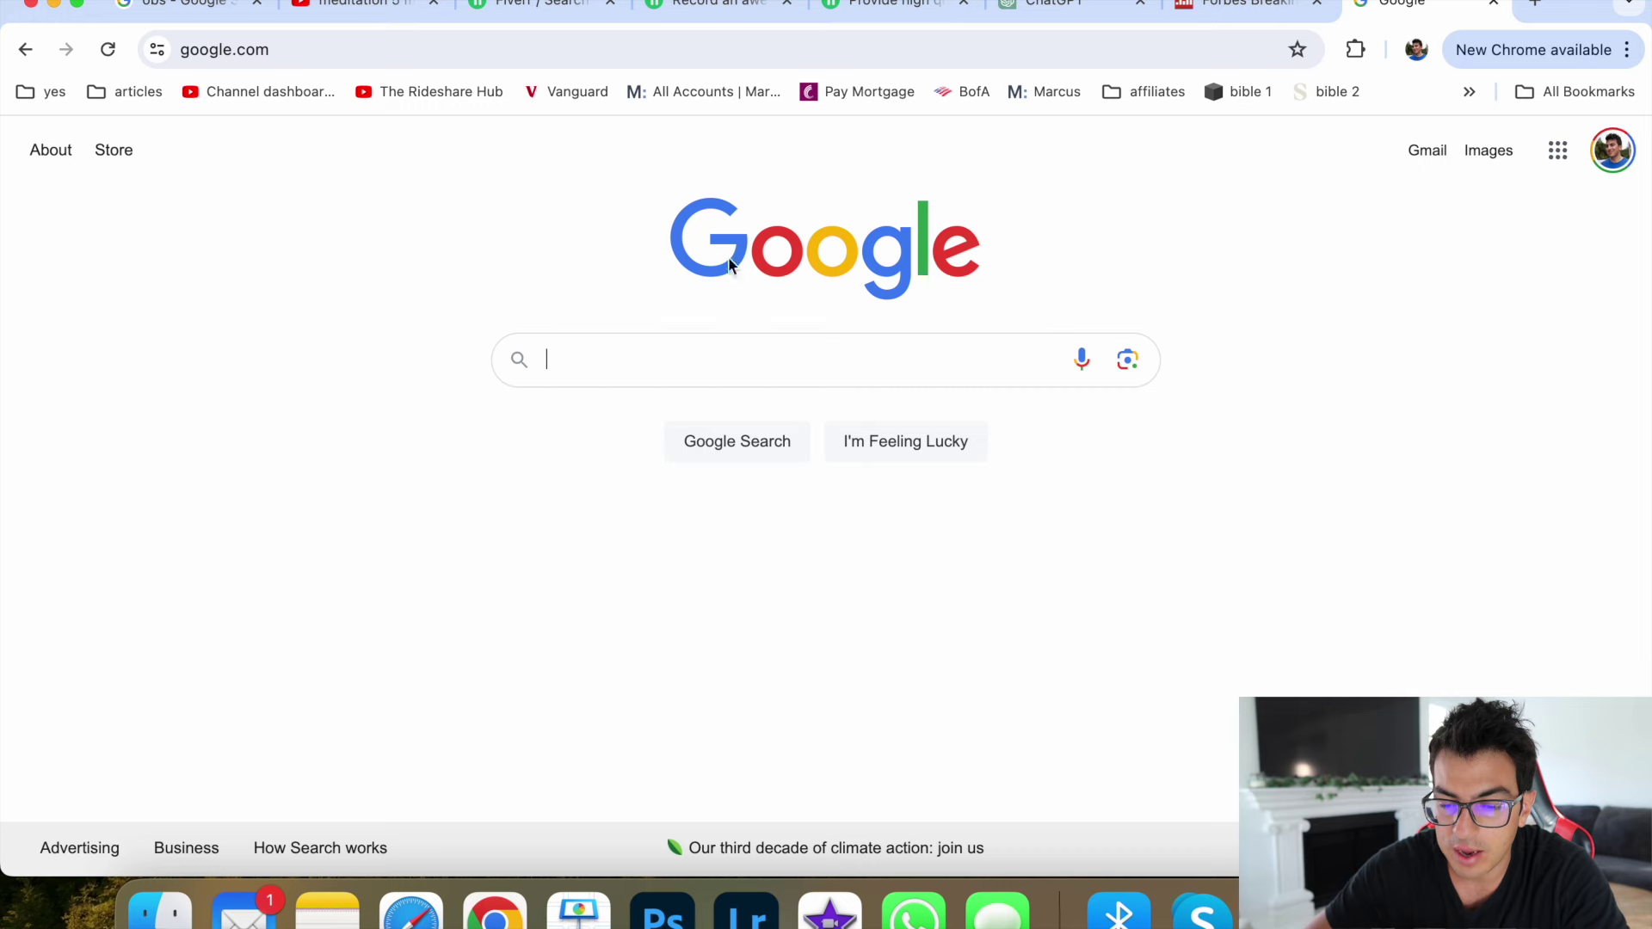
{"action": "type", "text": "image"}
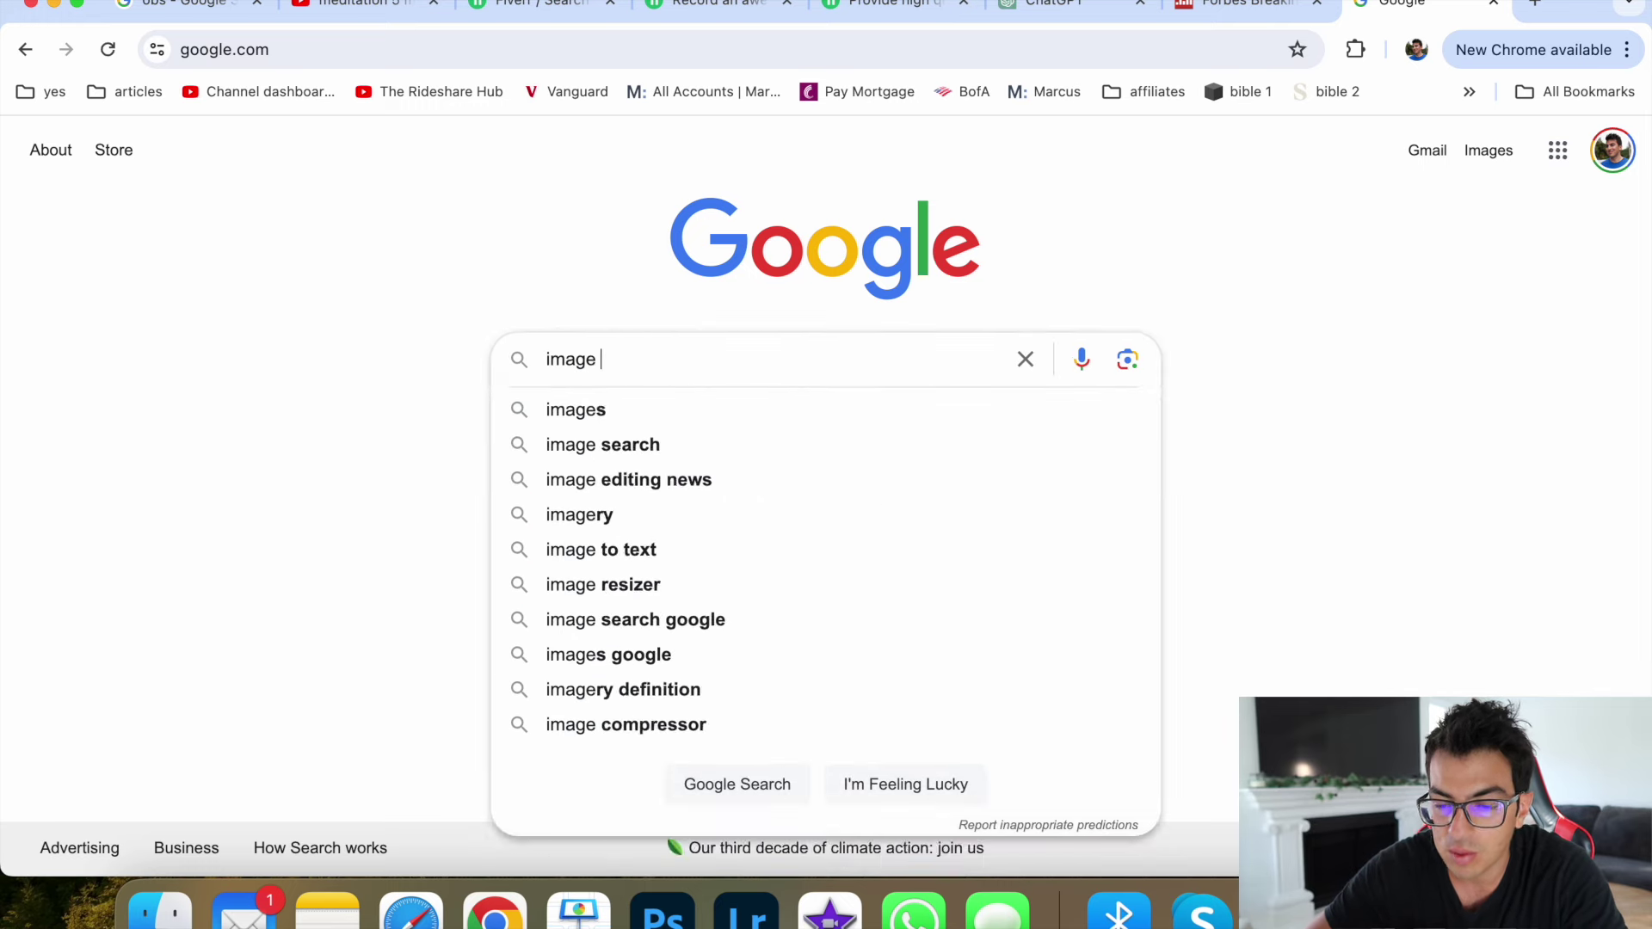
{"action": "type", "text": " of women medi"}
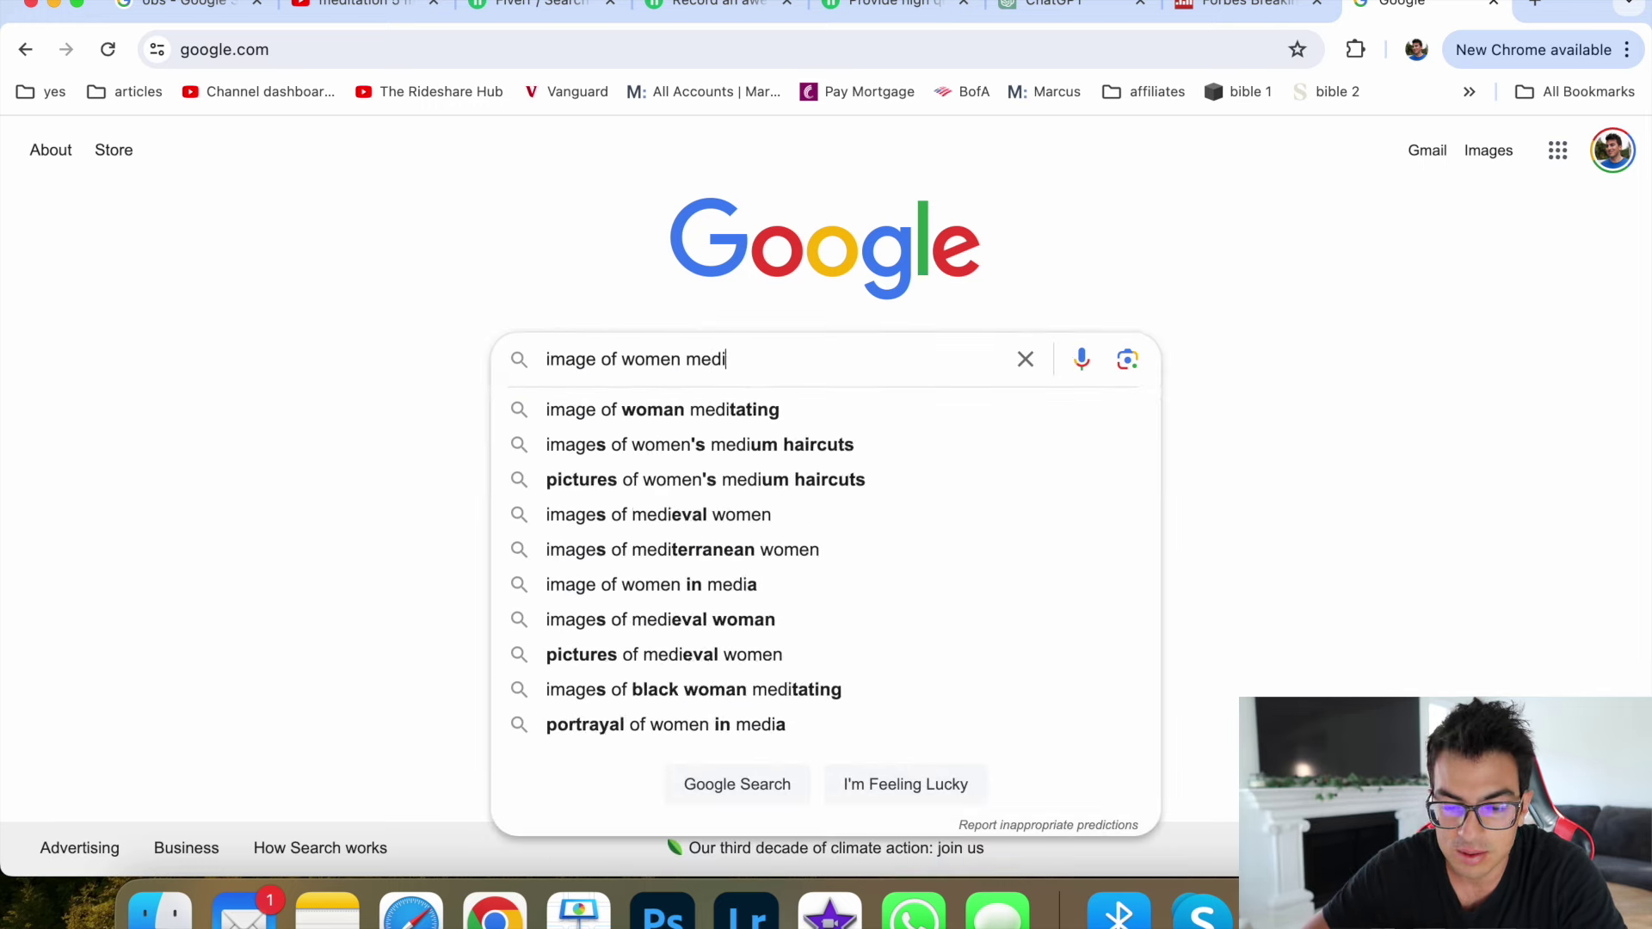
{"action": "type", "text": "tating"}
{"action": "key", "text": "Return"}
{"action": "left_click", "coordinate": [294, 245]}
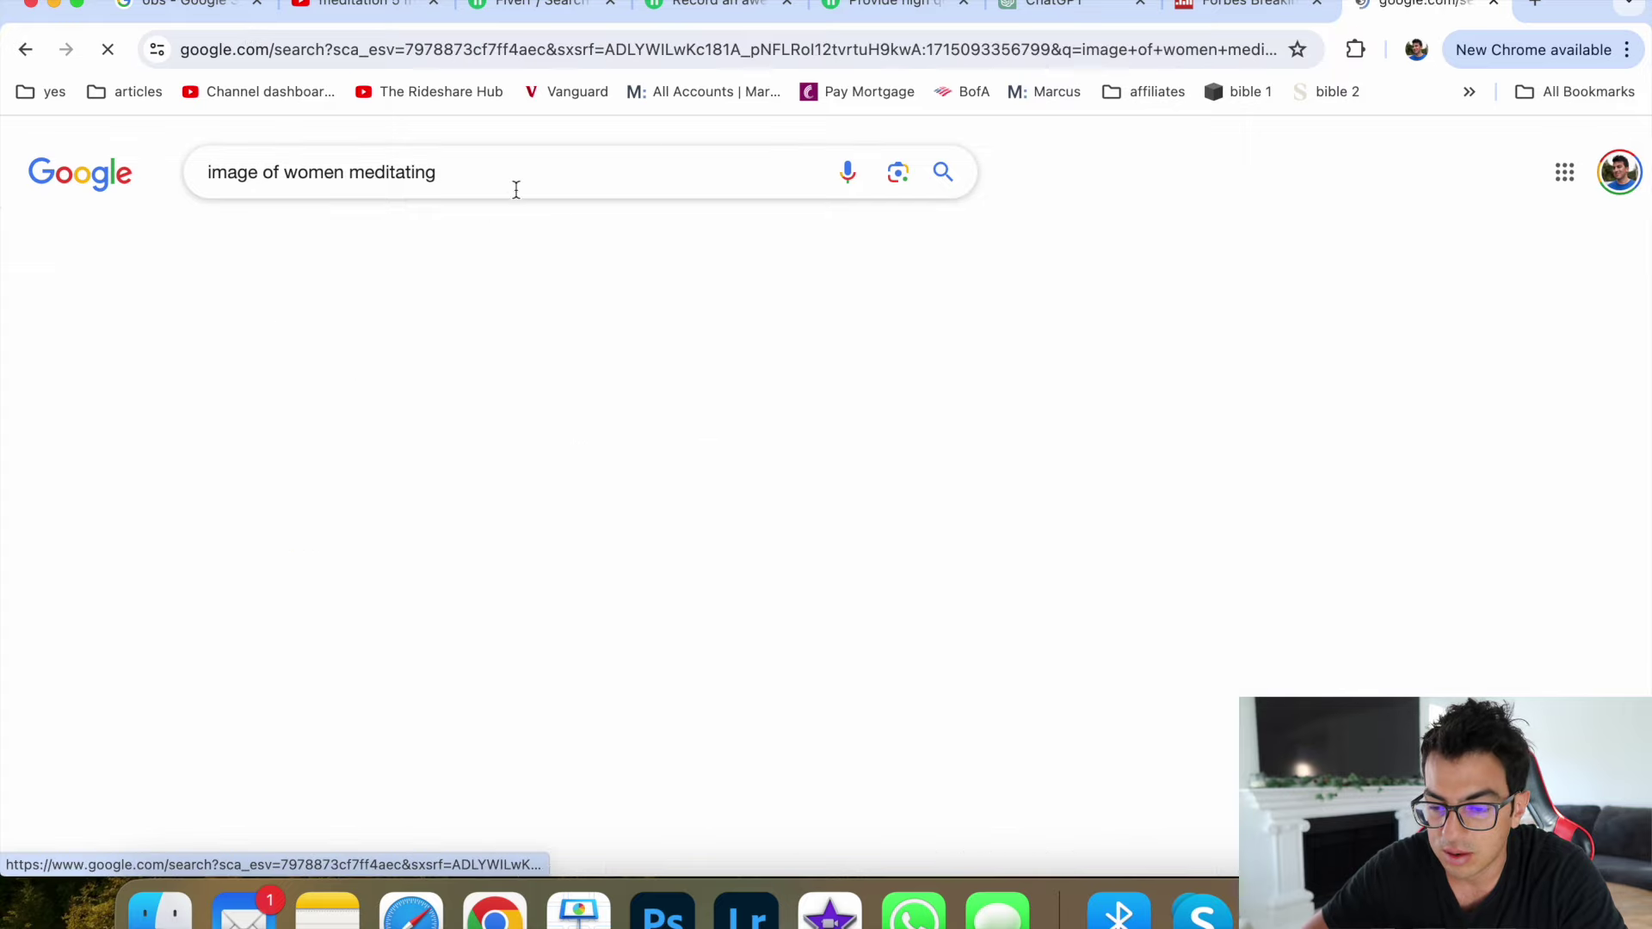
{"action": "left_click", "coordinate": [924, 430]}
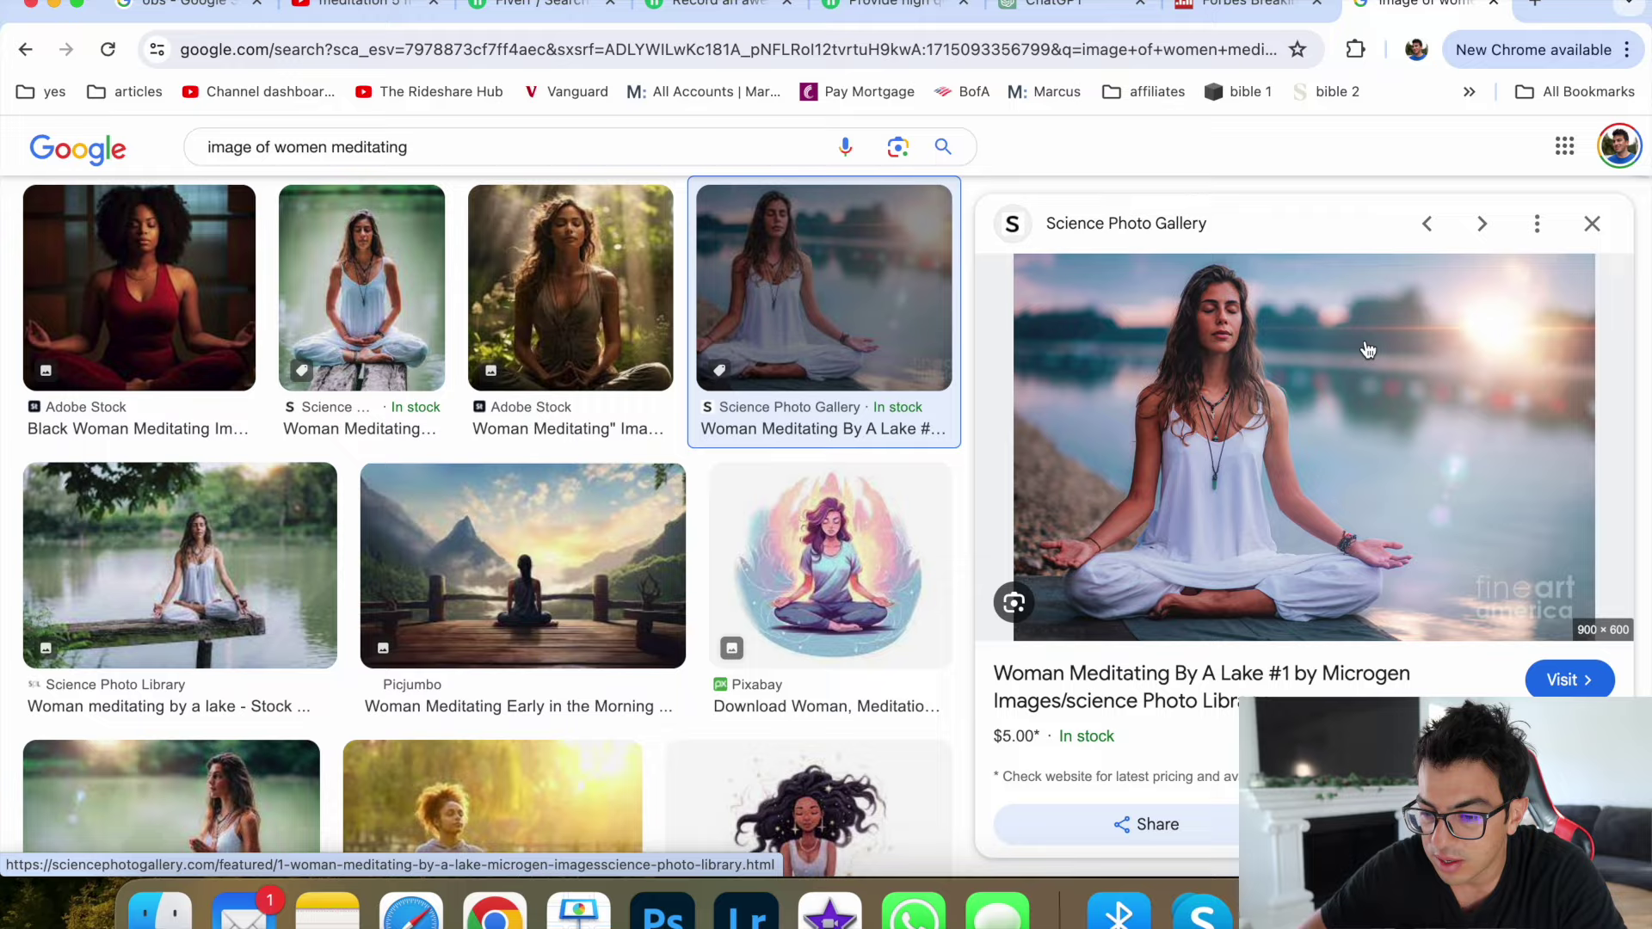
{"action": "scroll", "coordinate": [1431, 326], "scroll_direction": "up", "scroll_amount": 5}
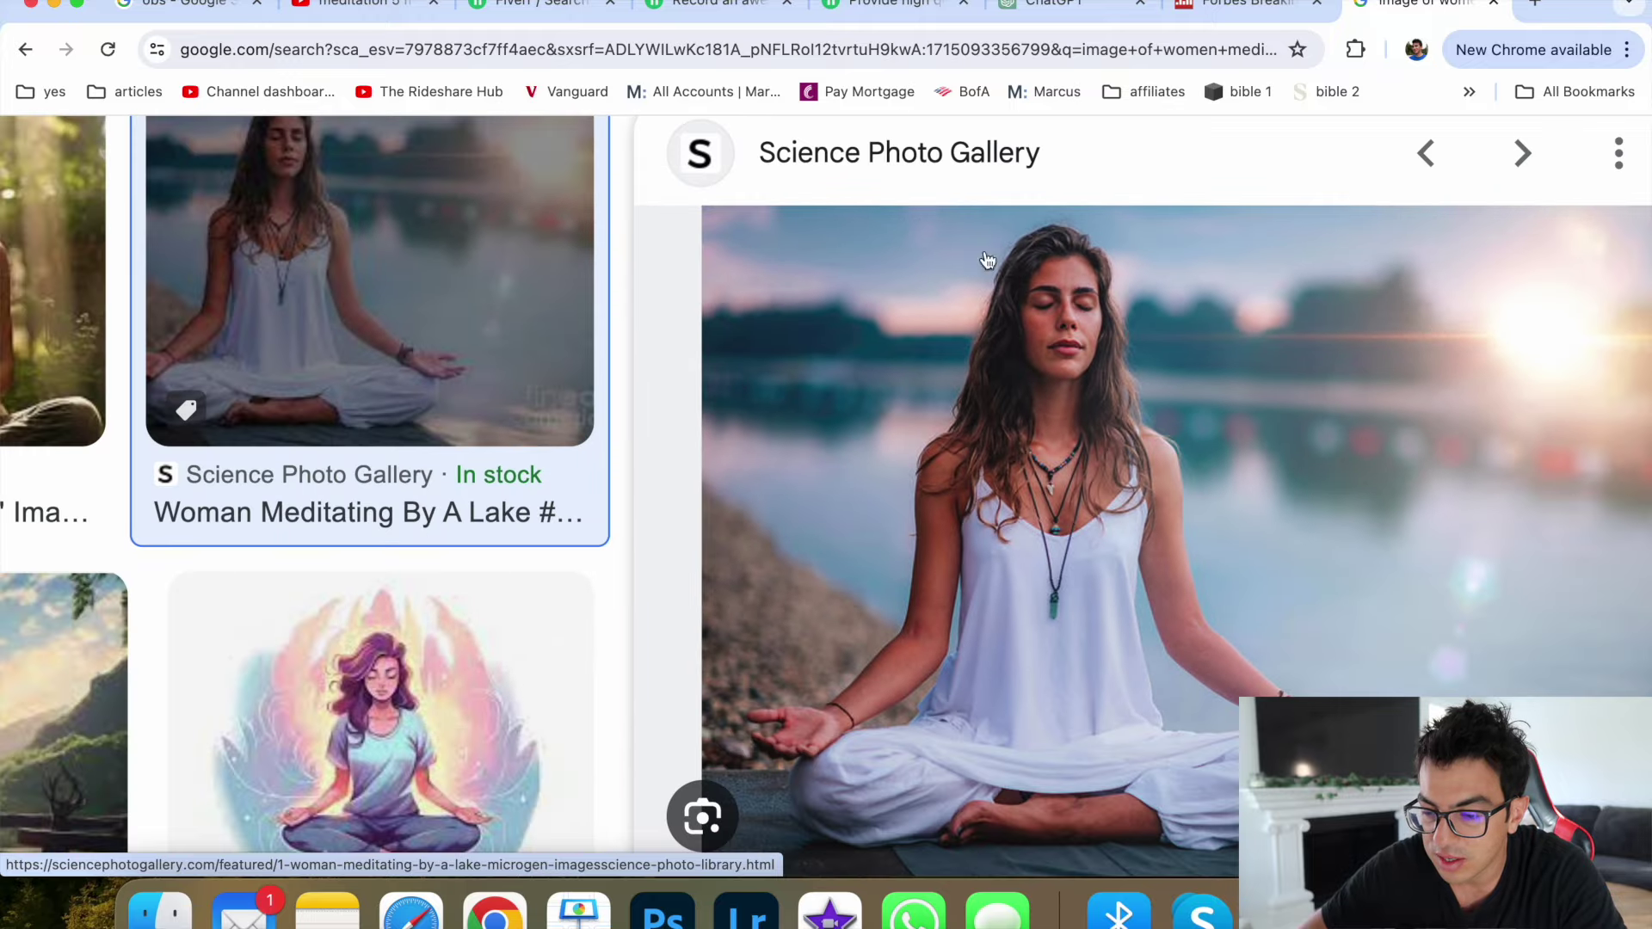
{"action": "scroll", "coordinate": [1569, 299], "scroll_direction": "down", "scroll_amount": 5}
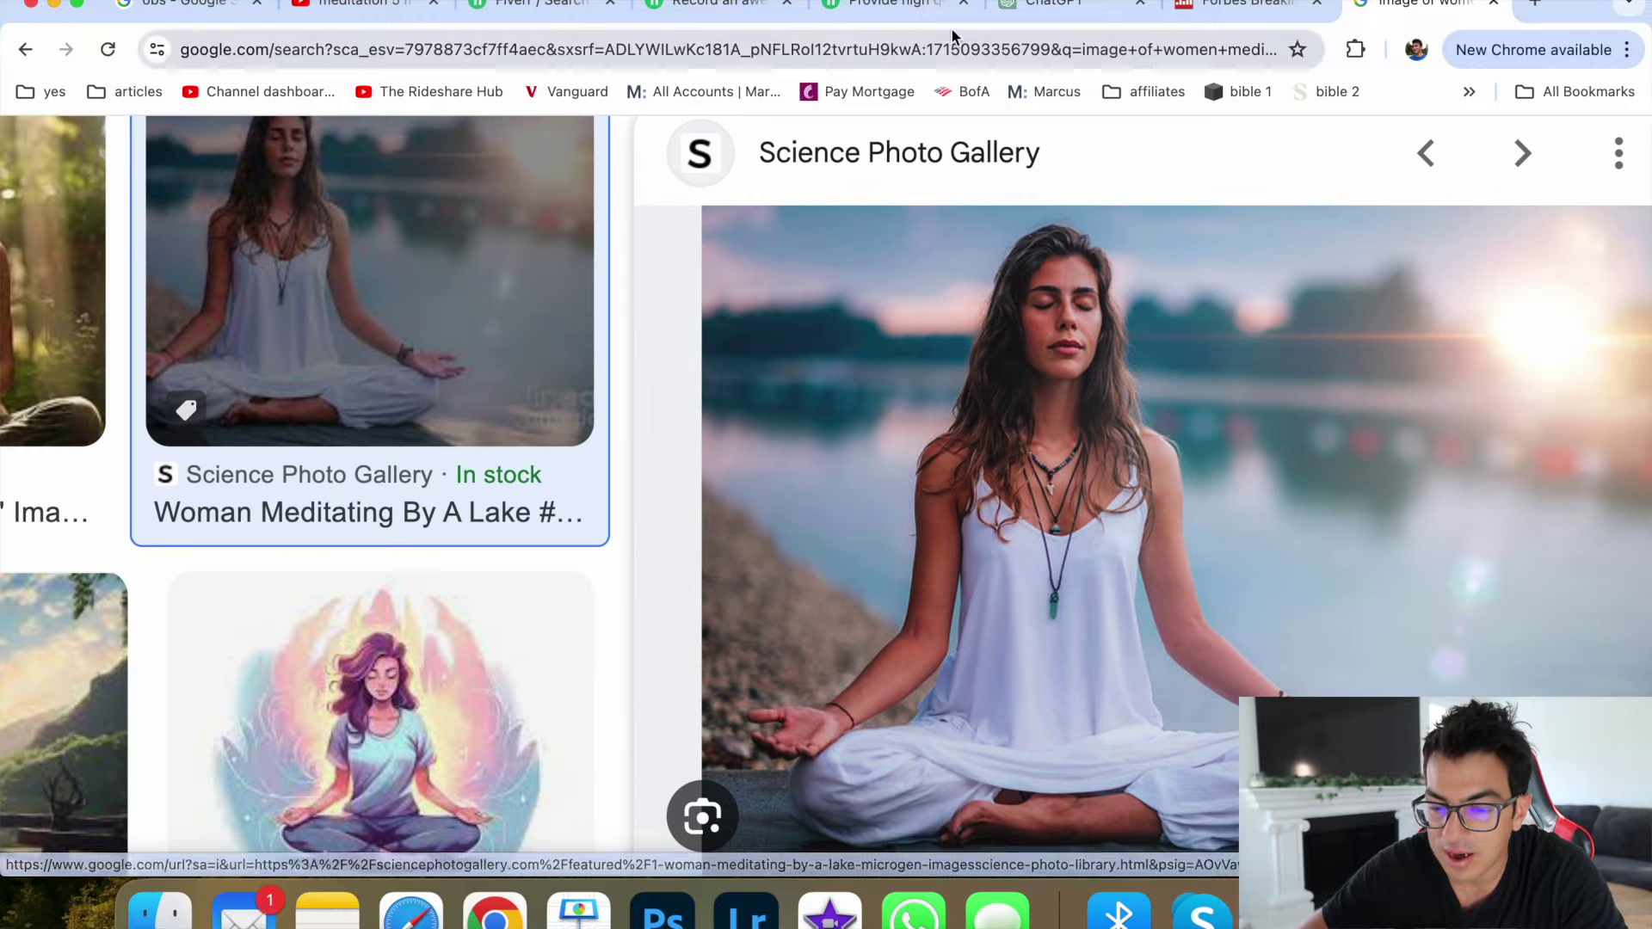
Step: Check the ChatGPT conversation and Fiverr male voice-over gig, then return to YouTube
{"action": "left_click", "coordinate": [1057, 3]}
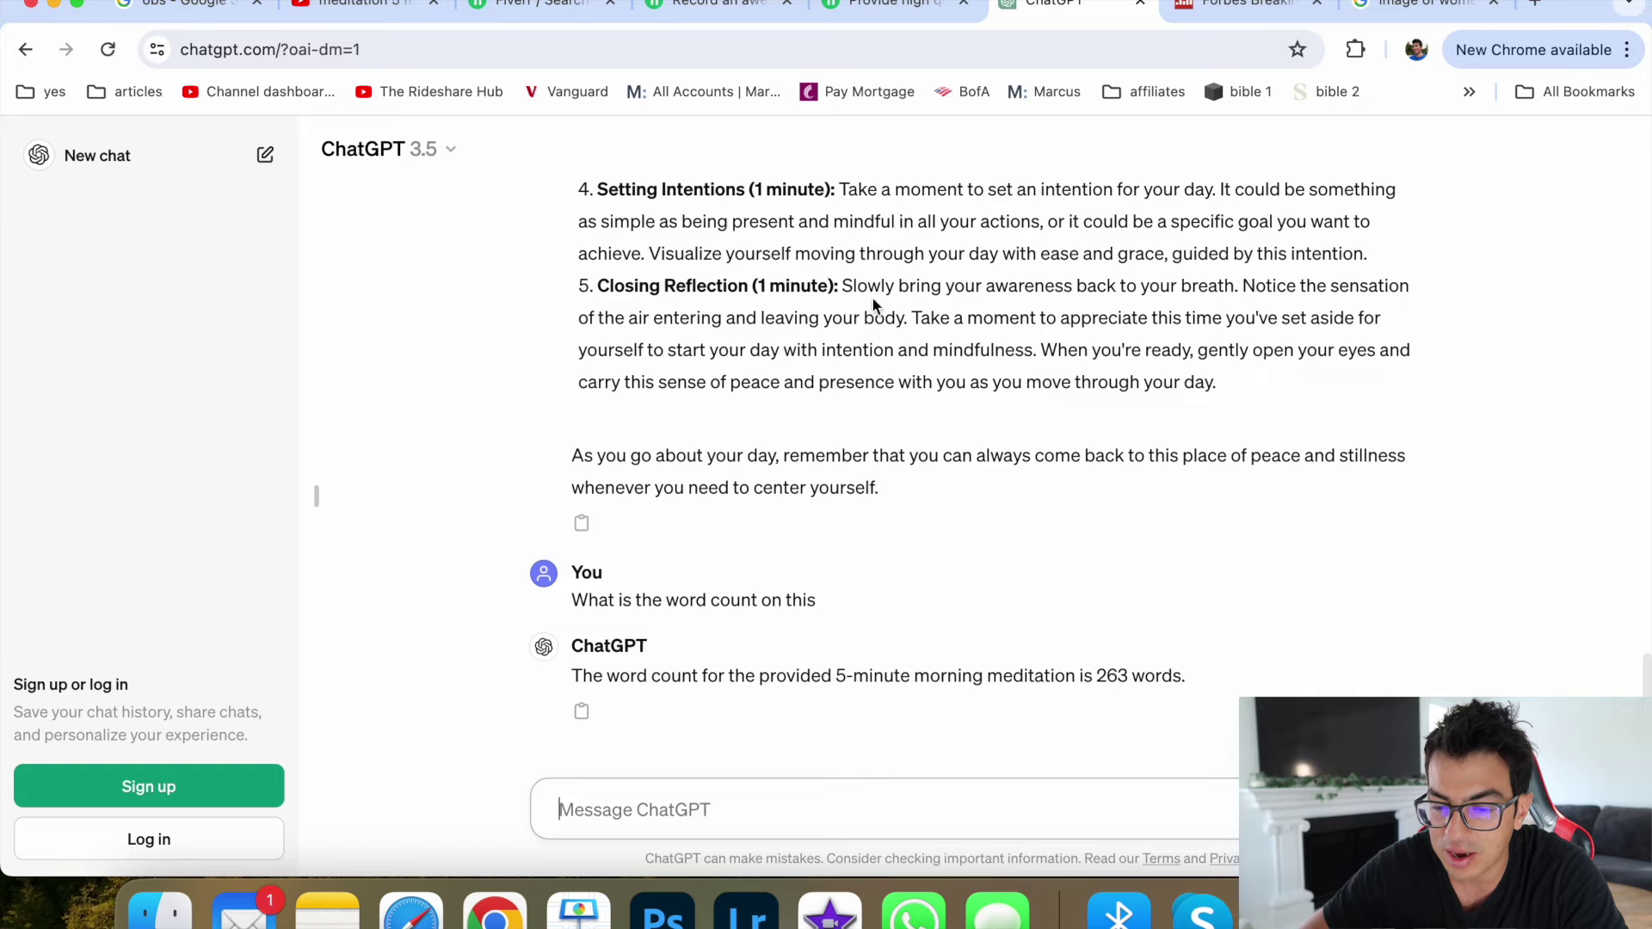
{"action": "left_click", "coordinate": [904, 3]}
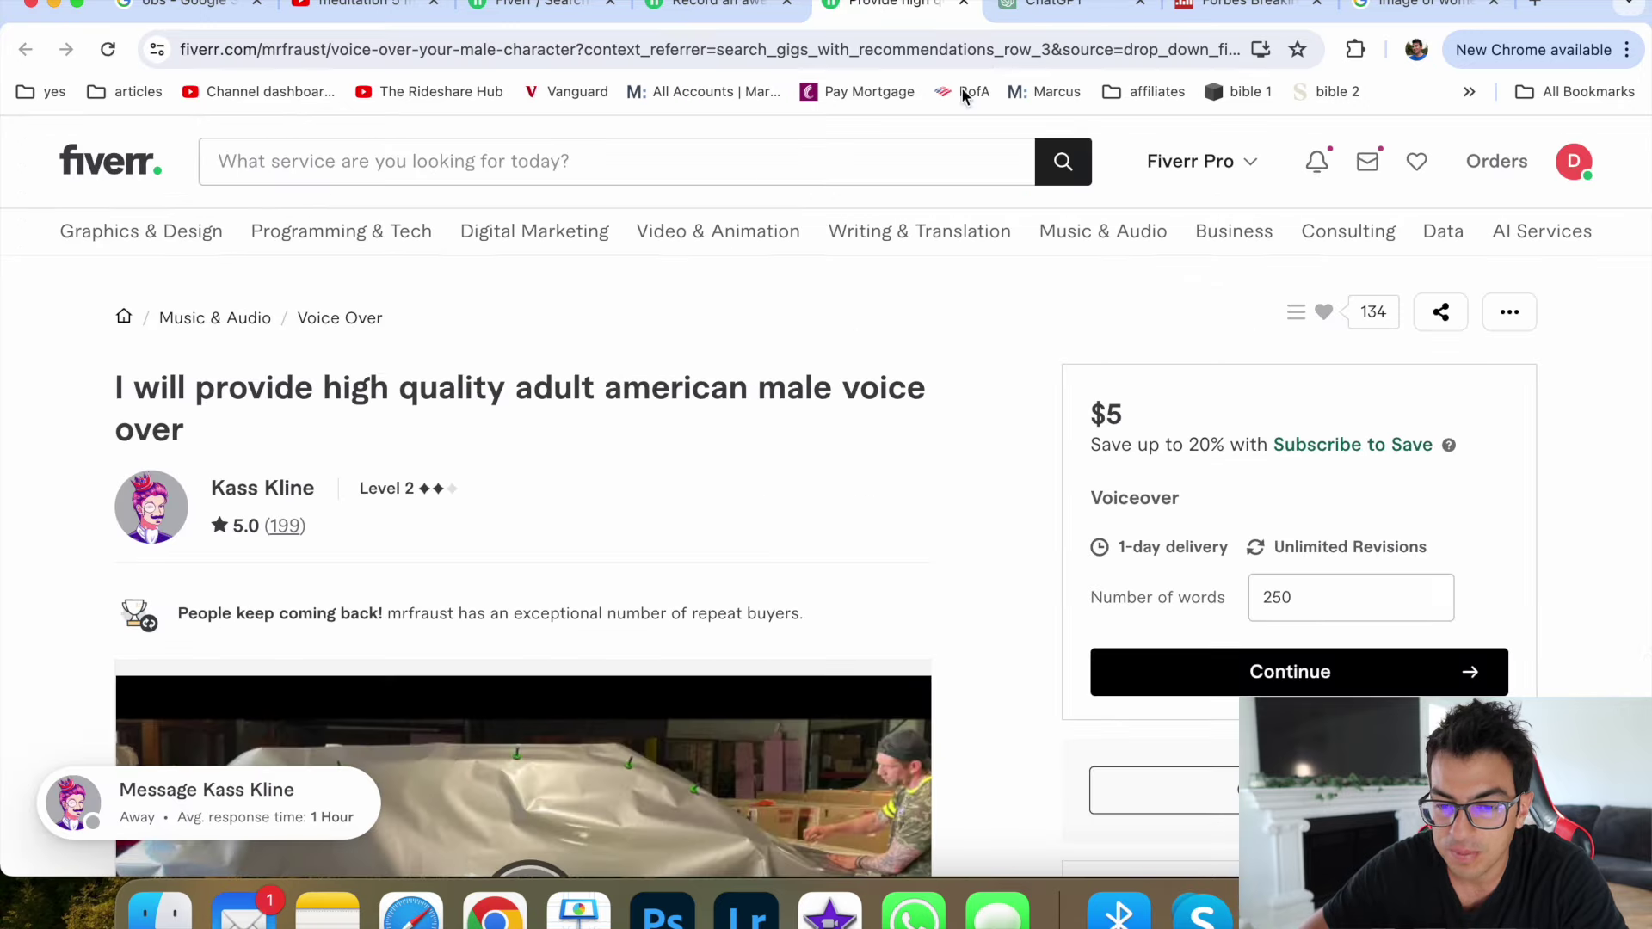
{"action": "left_click", "coordinate": [343, 5]}
Step: Search 'youtube audio library', open the Audio Library channel, search it for 'meditation', then bring up the Notes list
{"action": "triple_click", "coordinate": [517, 147]}
{"action": "type", "text": "yotu"}
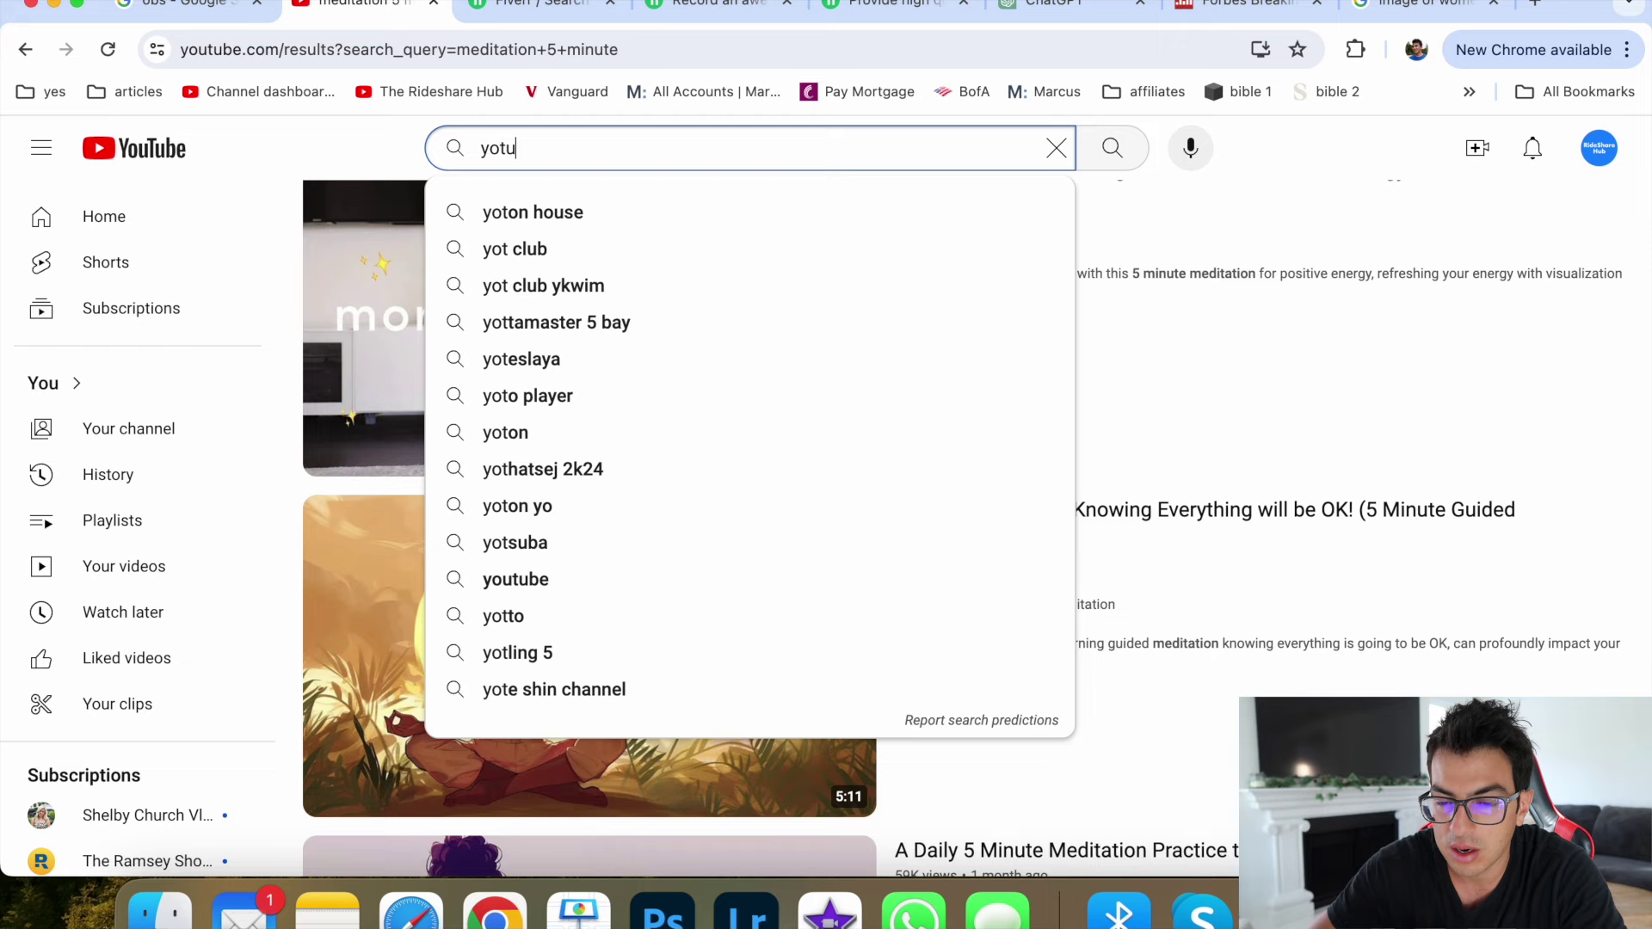
{"action": "key", "text": "BackSpace"}
{"action": "key", "text": "BackSpace"}
{"action": "type", "text": "utube audio li"}
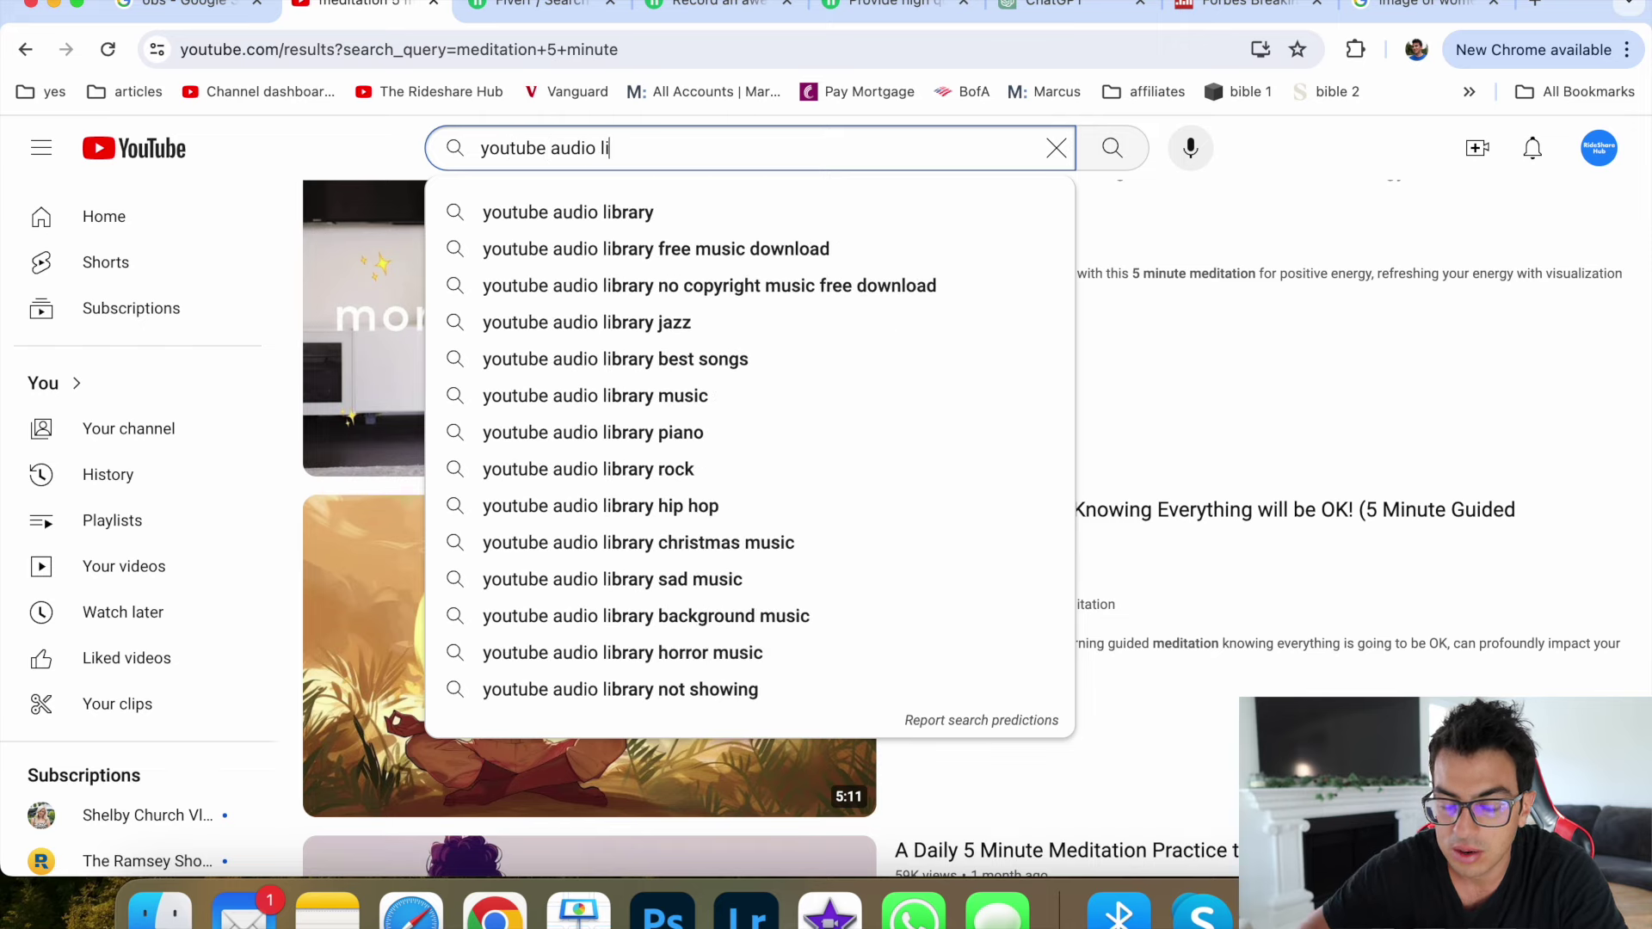
{"action": "type", "text": "brary"}
{"action": "key", "text": "Return"}
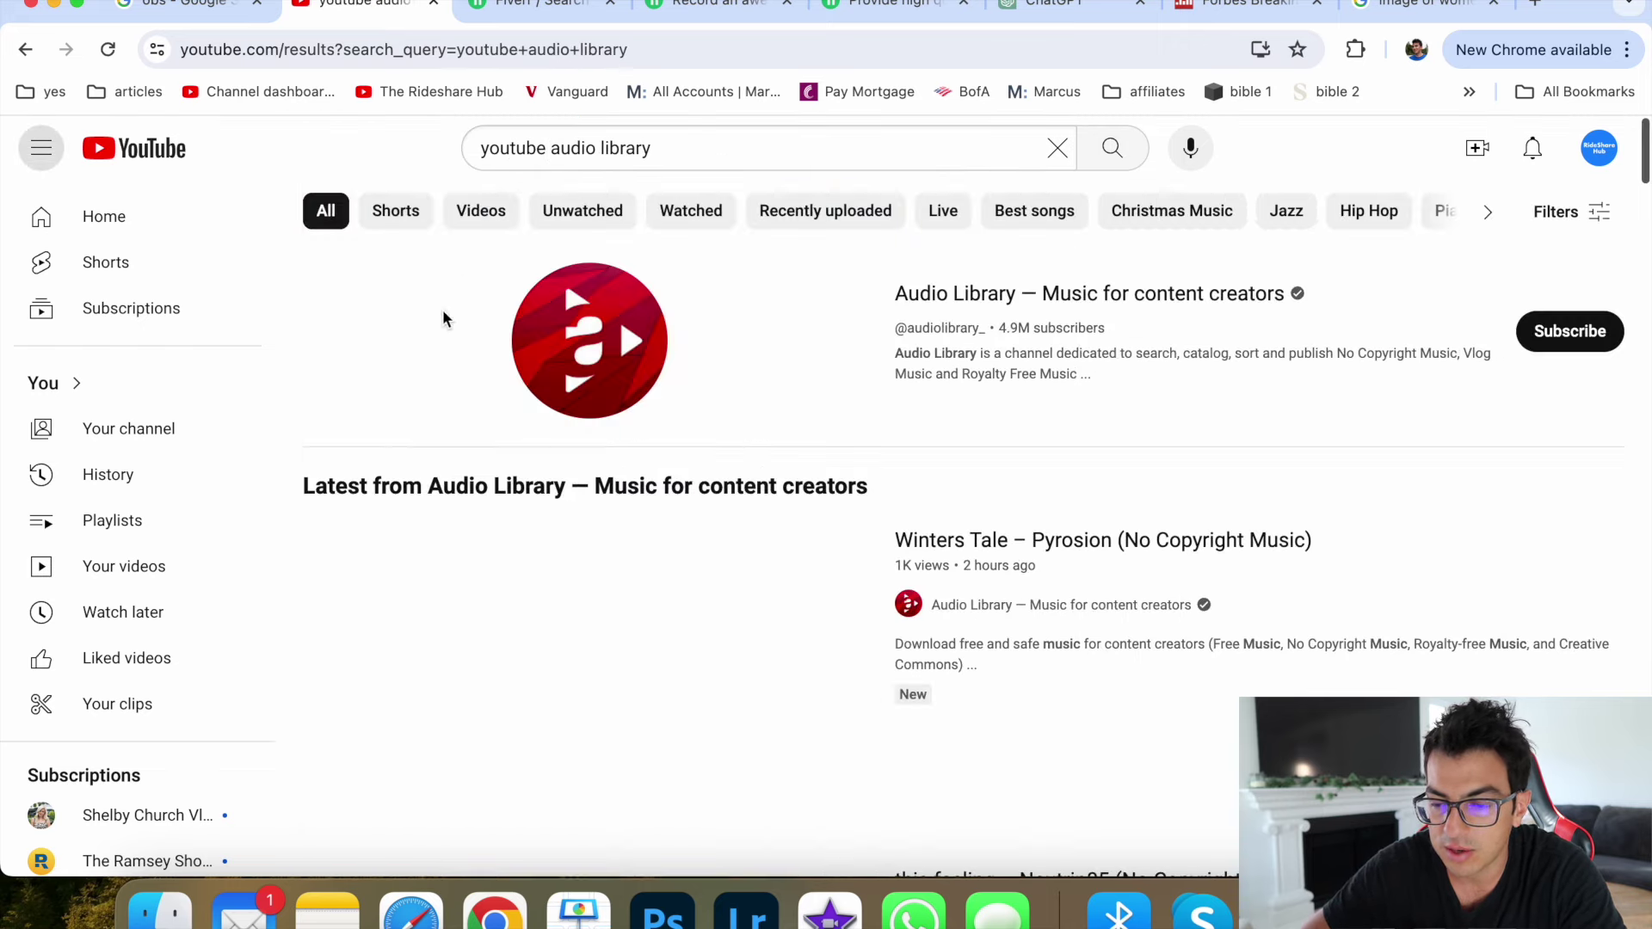
{"action": "left_click", "coordinate": [955, 300]}
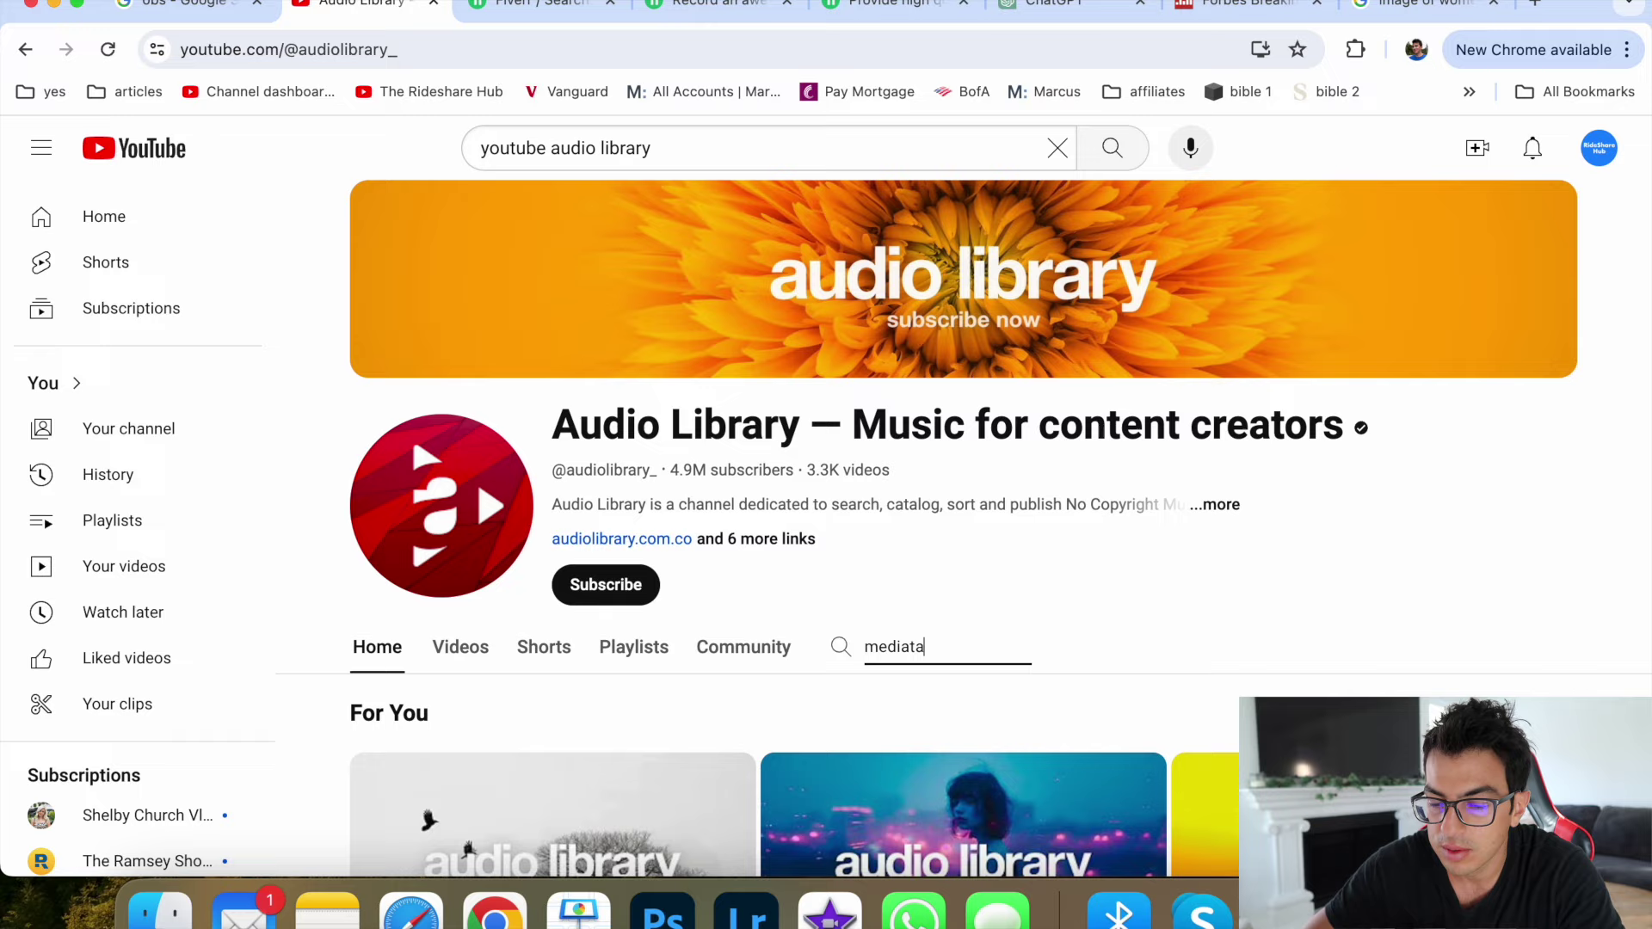
{"action": "type", "text": "tio"}
{"action": "key", "text": "Return"}
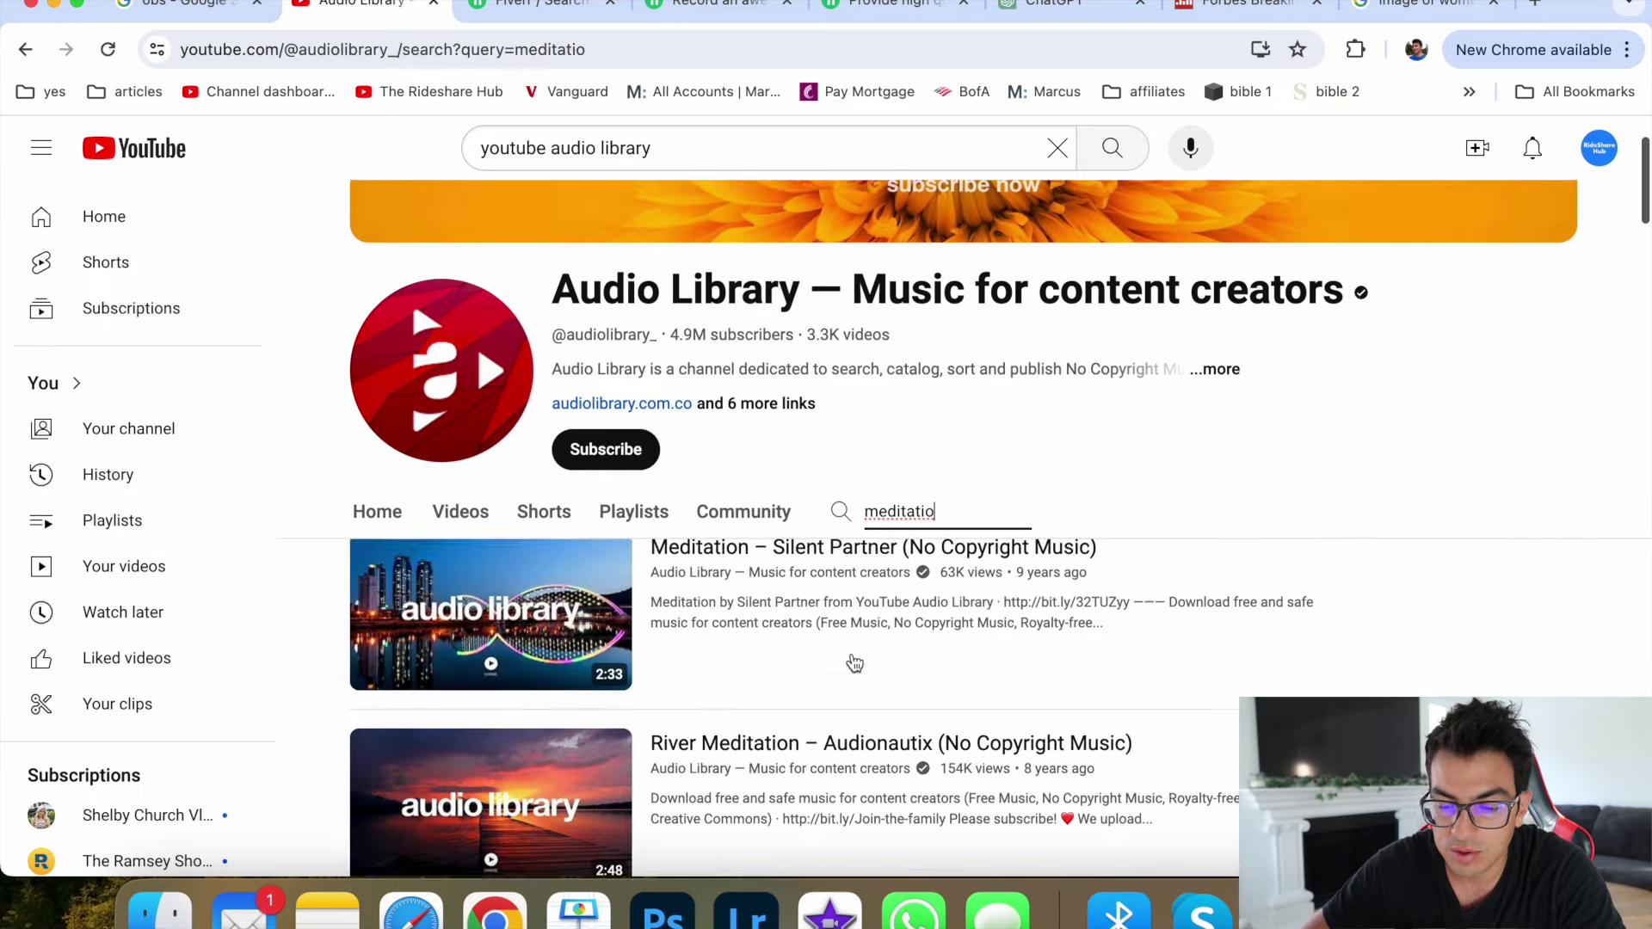
{"action": "scroll", "coordinate": [491, 565], "scroll_direction": "down", "scroll_amount": 2}
{"action": "scroll", "coordinate": [525, 686], "scroll_direction": "down", "scroll_amount": 4}
{"action": "scroll", "coordinate": [536, 684], "scroll_direction": "down", "scroll_amount": 4}
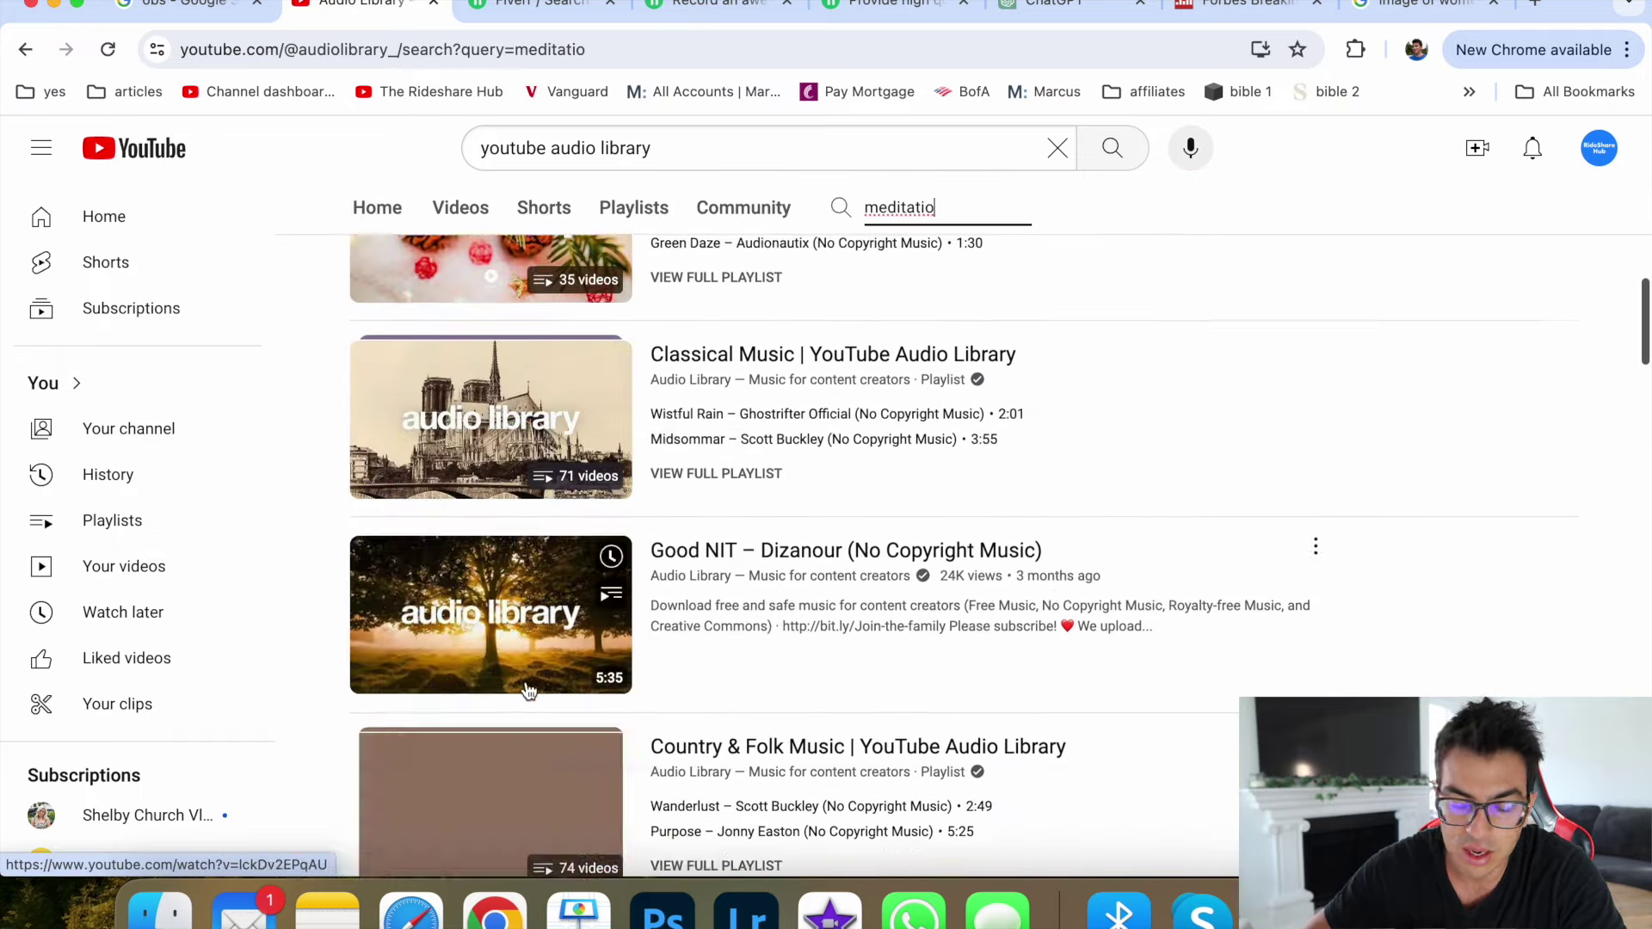
{"action": "scroll", "coordinate": [535, 682], "scroll_direction": "up", "scroll_amount": 5}
{"action": "left_click", "coordinate": [327, 911]}
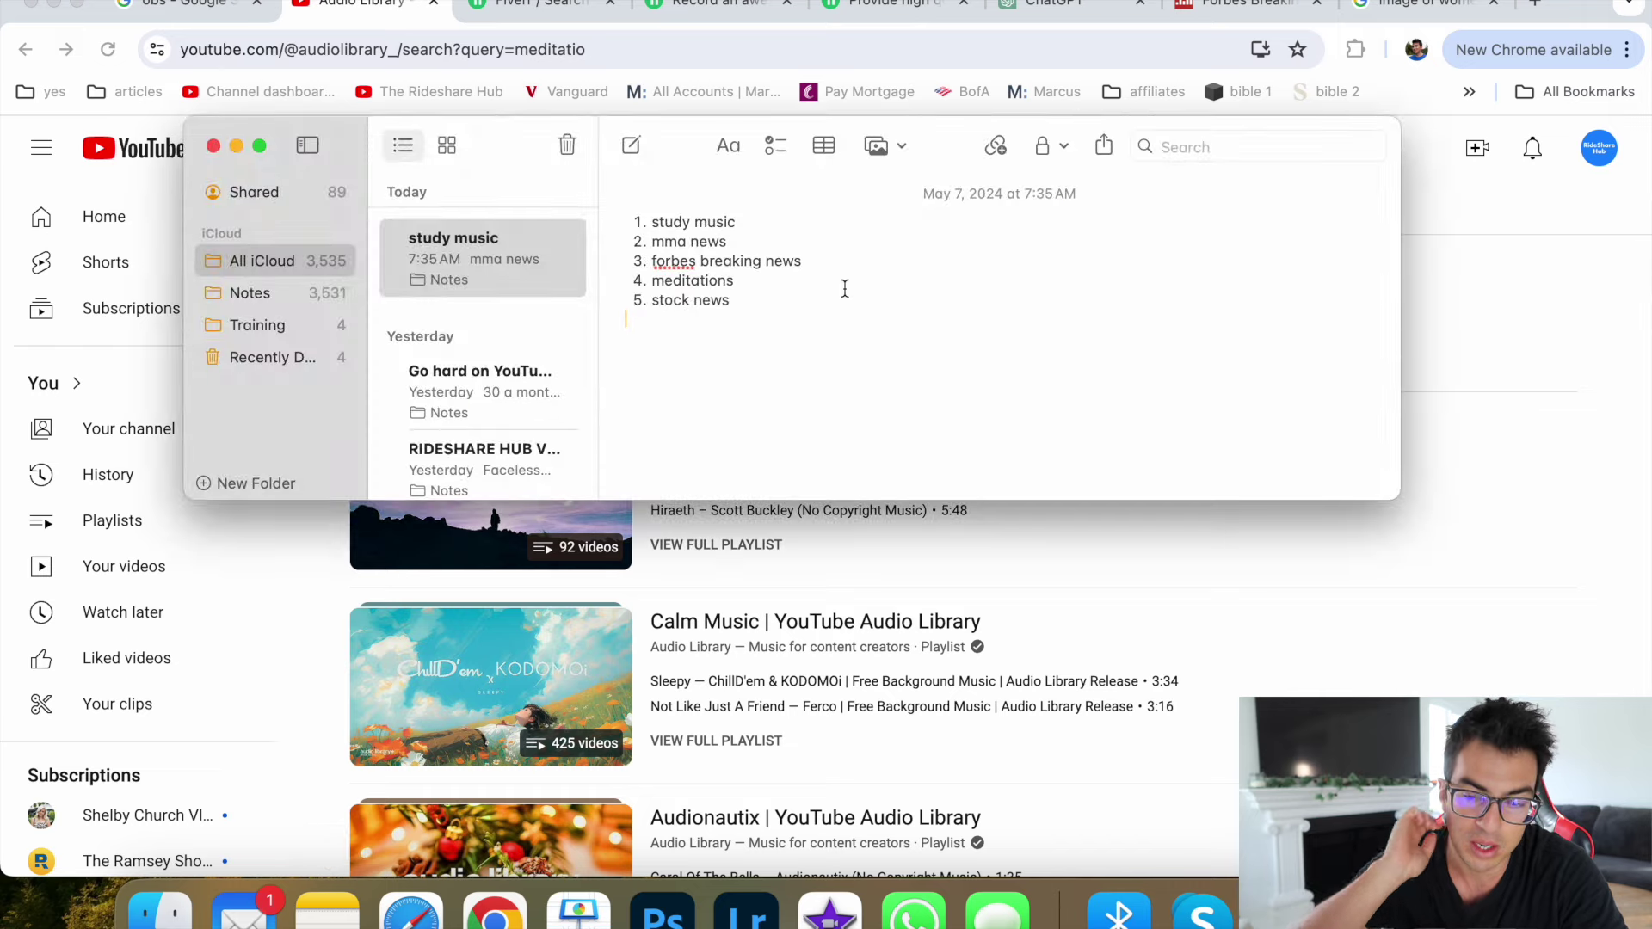
Step: Back on YouTube, search 'stock news' and then 'crypto news'
{"action": "key", "text": "super+Tab"}
{"action": "triple_click", "coordinate": [580, 147]}
{"action": "type", "text": "sto"}
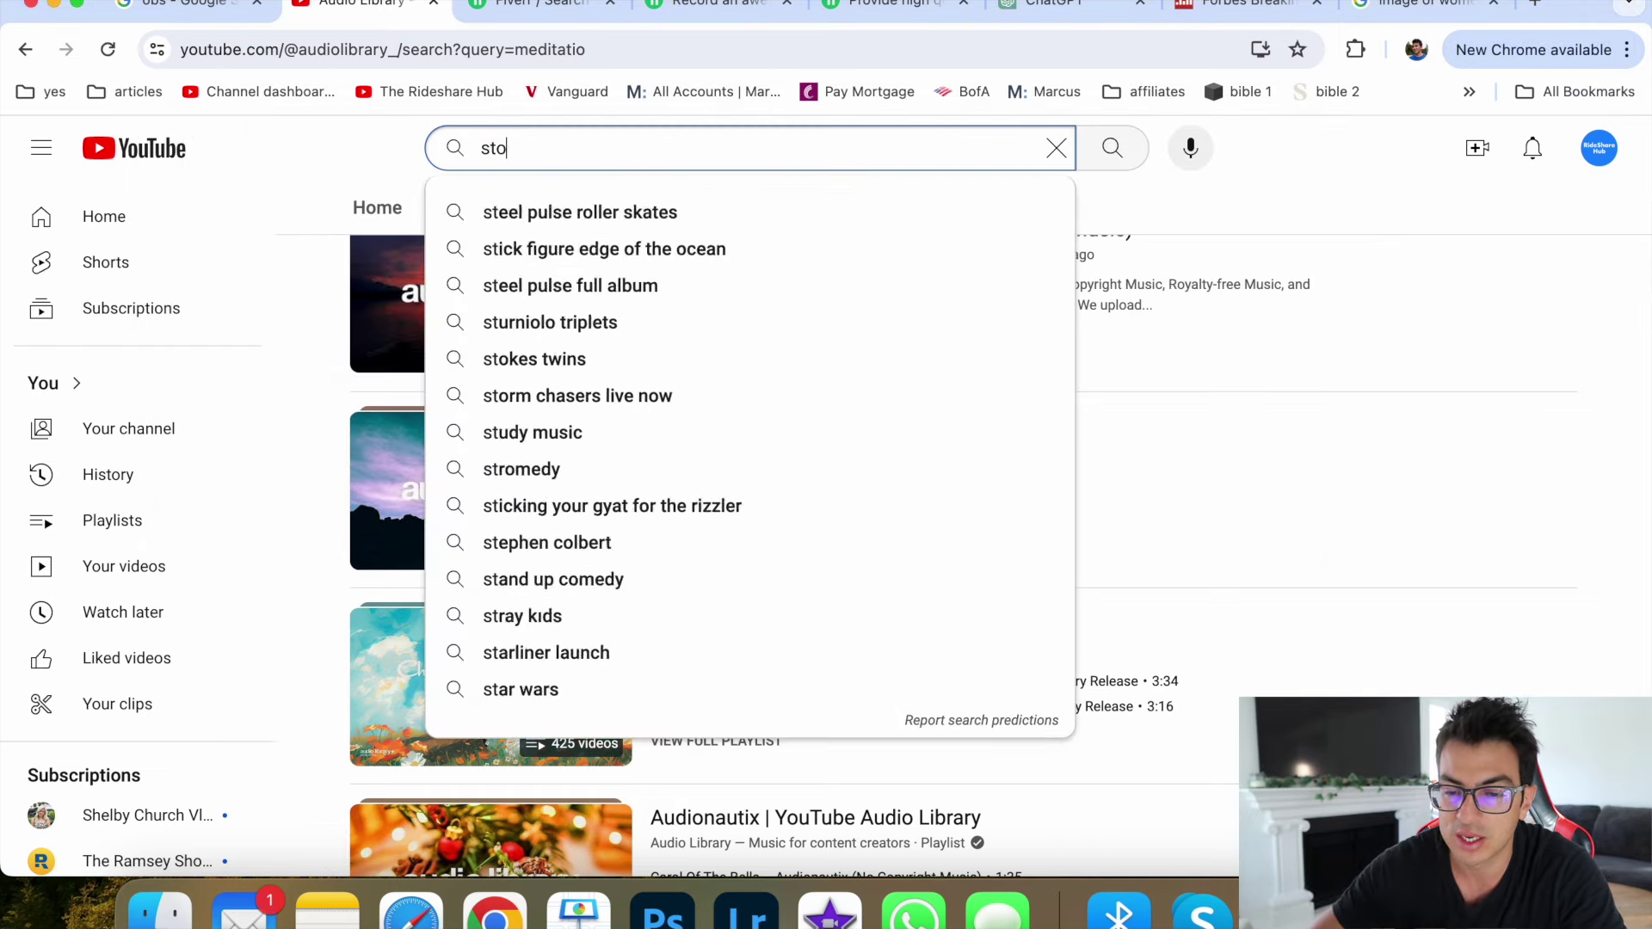
{"action": "type", "text": "ck news"}
{"action": "key", "text": "Return"}
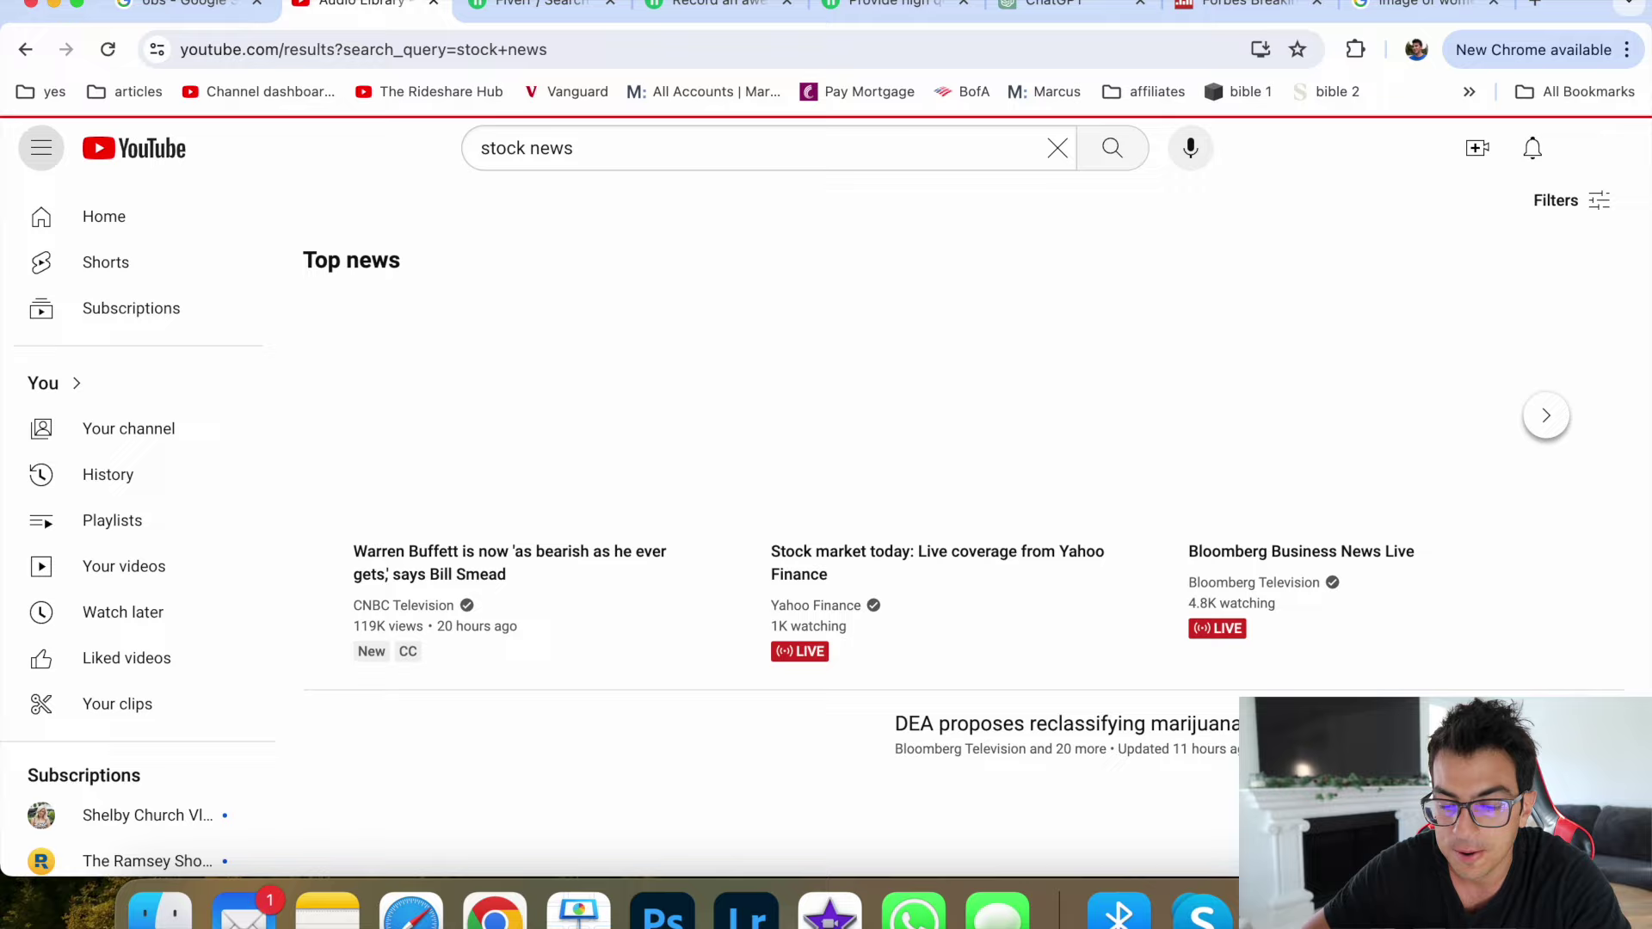
{"action": "scroll", "coordinate": [1043, 594], "scroll_direction": "down", "scroll_amount": 10}
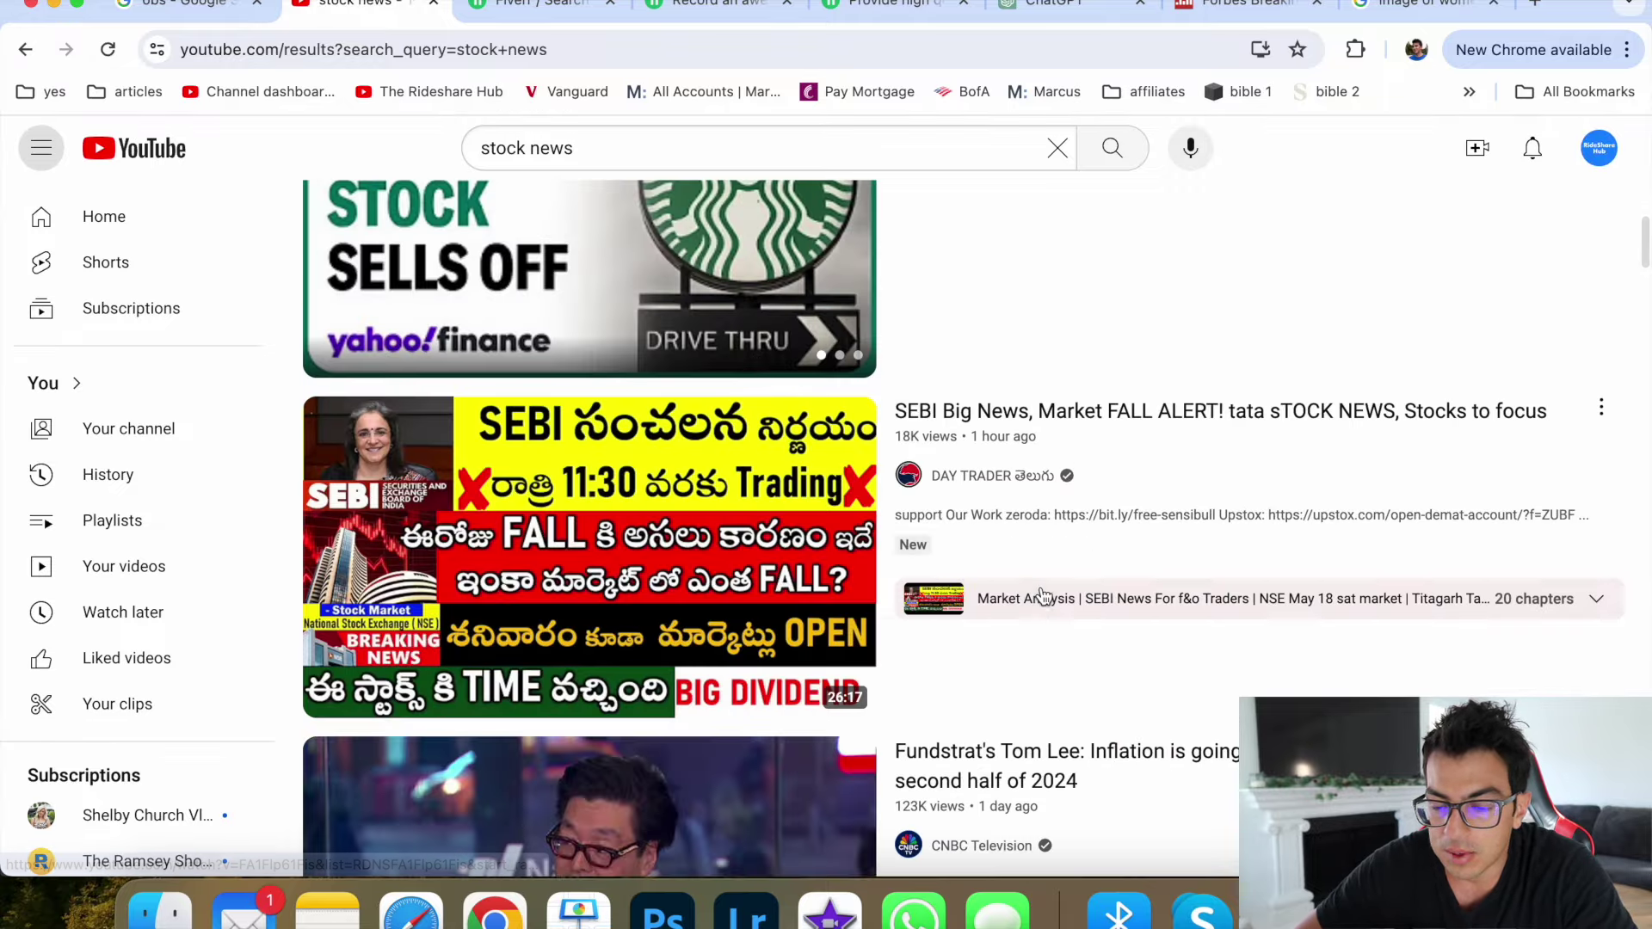
{"action": "scroll", "coordinate": [1044, 594], "scroll_direction": "down", "scroll_amount": 4}
{"action": "scroll", "coordinate": [1044, 594], "scroll_direction": "down", "scroll_amount": 1}
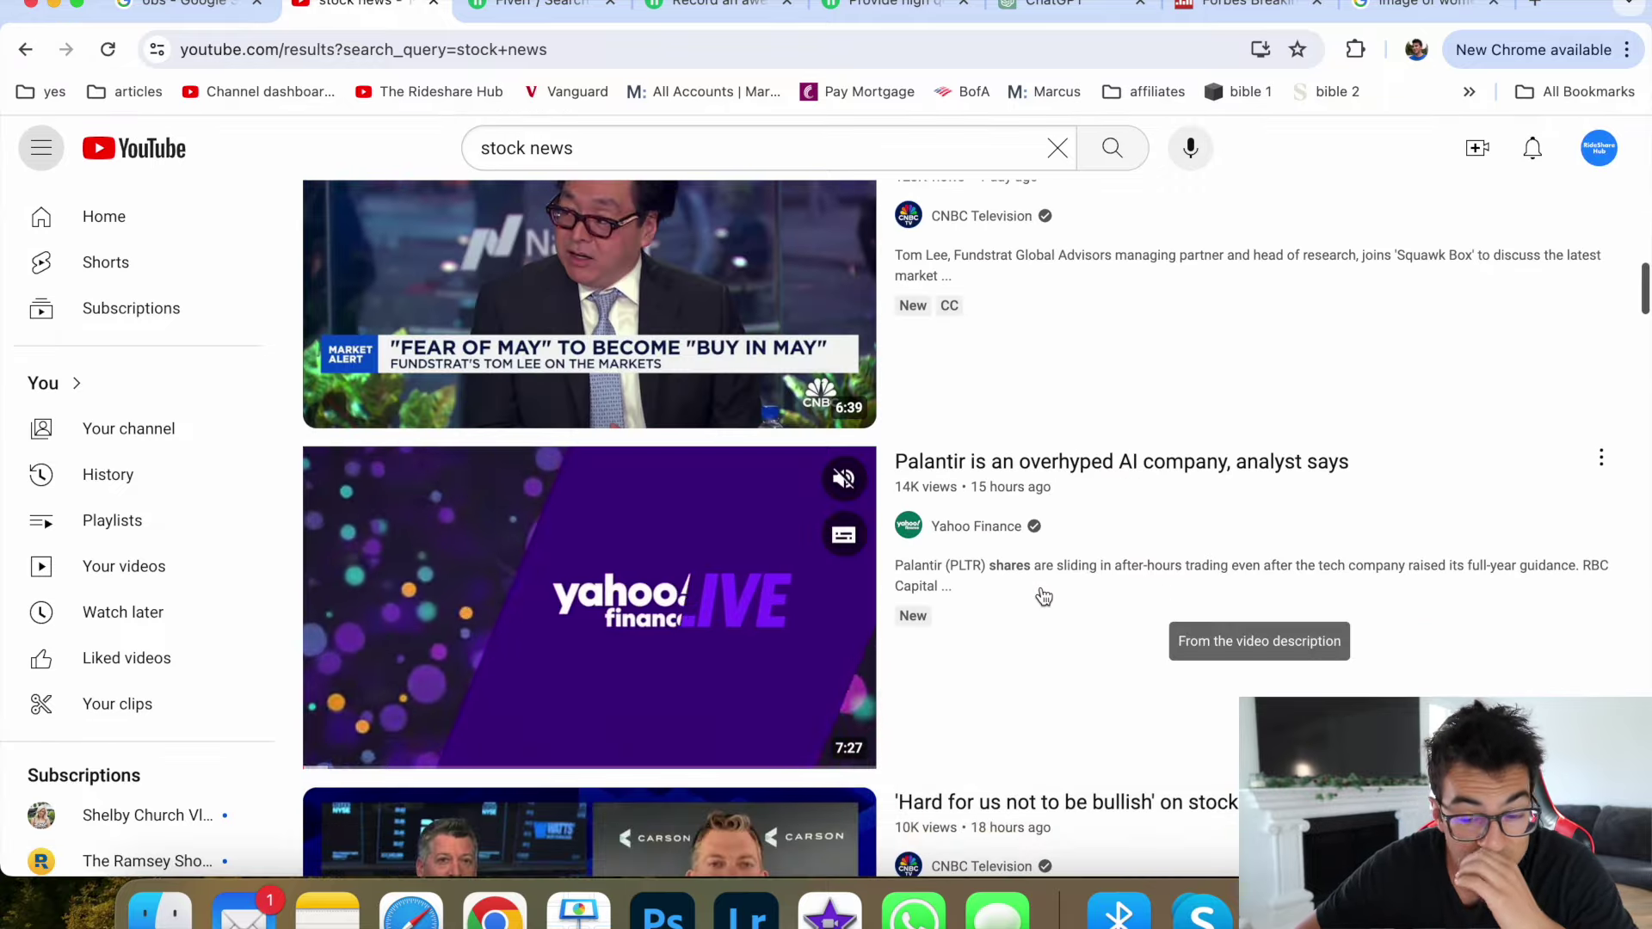
{"action": "scroll", "coordinate": [1044, 594], "scroll_direction": "down", "scroll_amount": 5}
{"action": "scroll", "coordinate": [1043, 594], "scroll_direction": "down", "scroll_amount": 5}
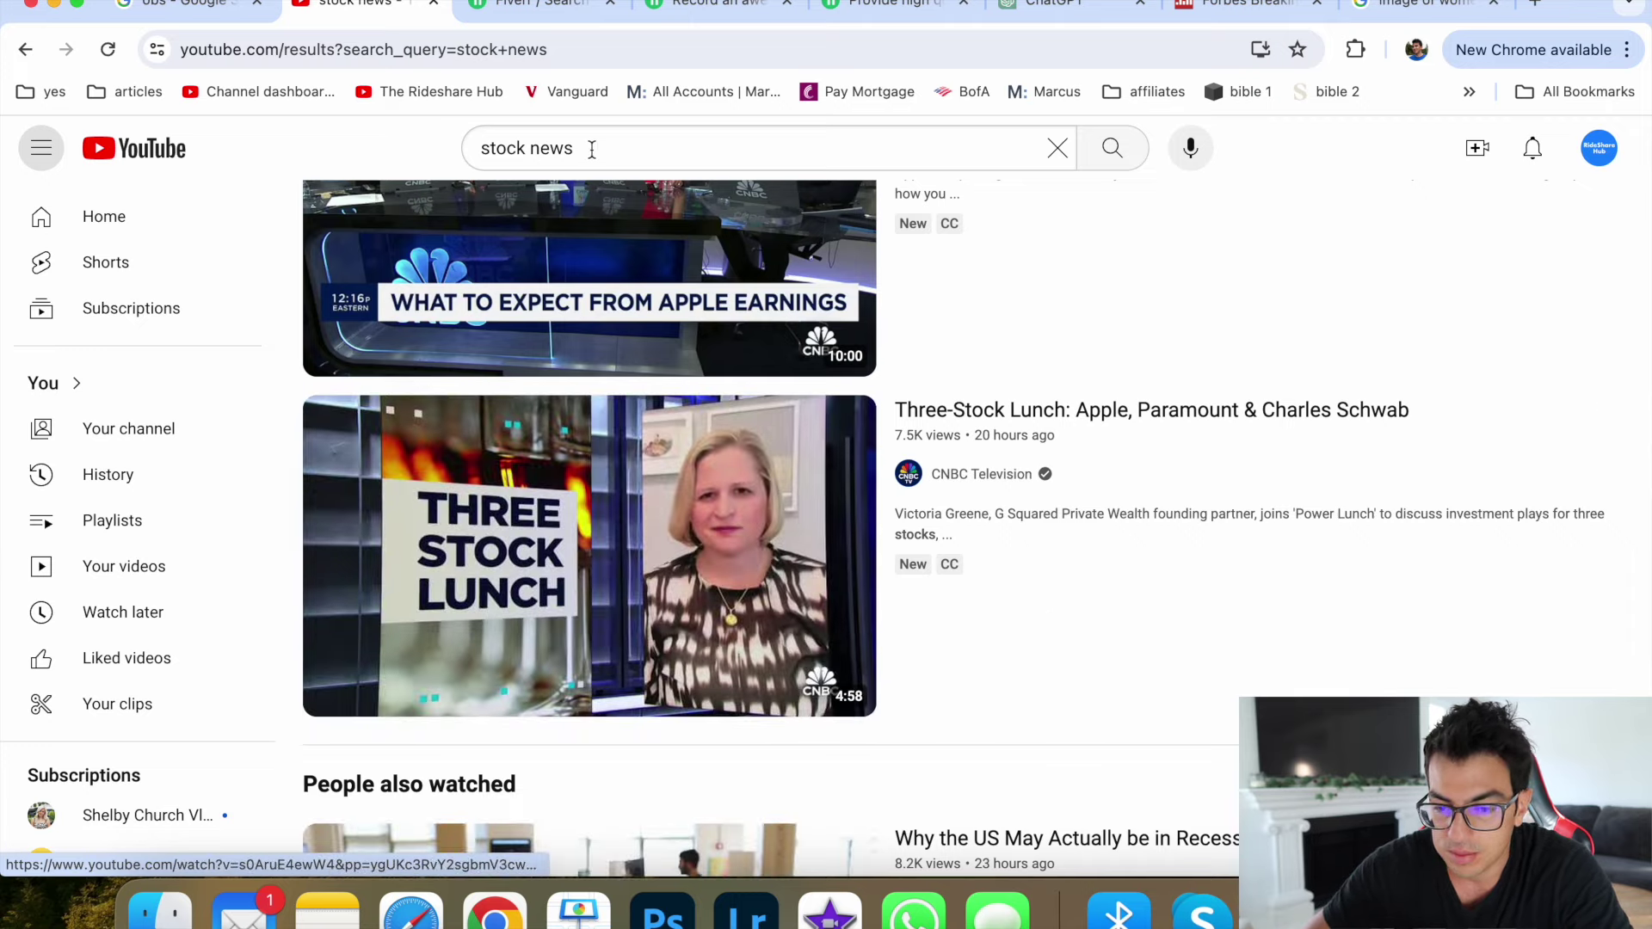
{"action": "triple_click", "coordinate": [592, 149]}
{"action": "type", "text": "crypto news"}
{"action": "key", "text": "Return"}
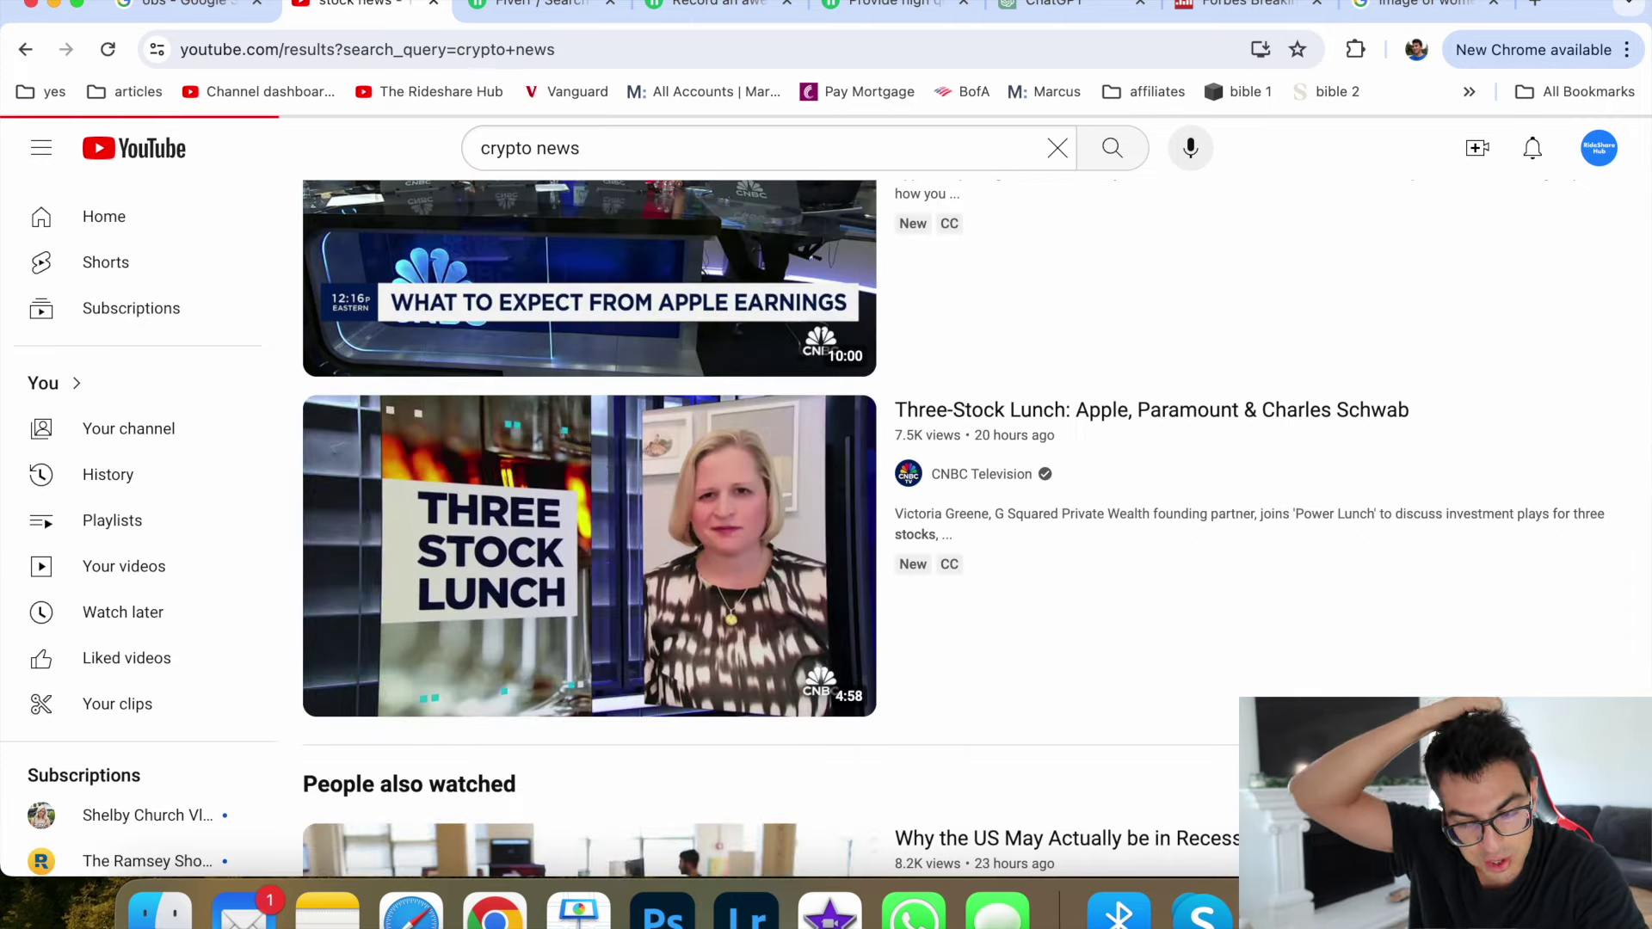
{"action": "scroll", "coordinate": [703, 360], "scroll_direction": "down", "scroll_amount": 10}
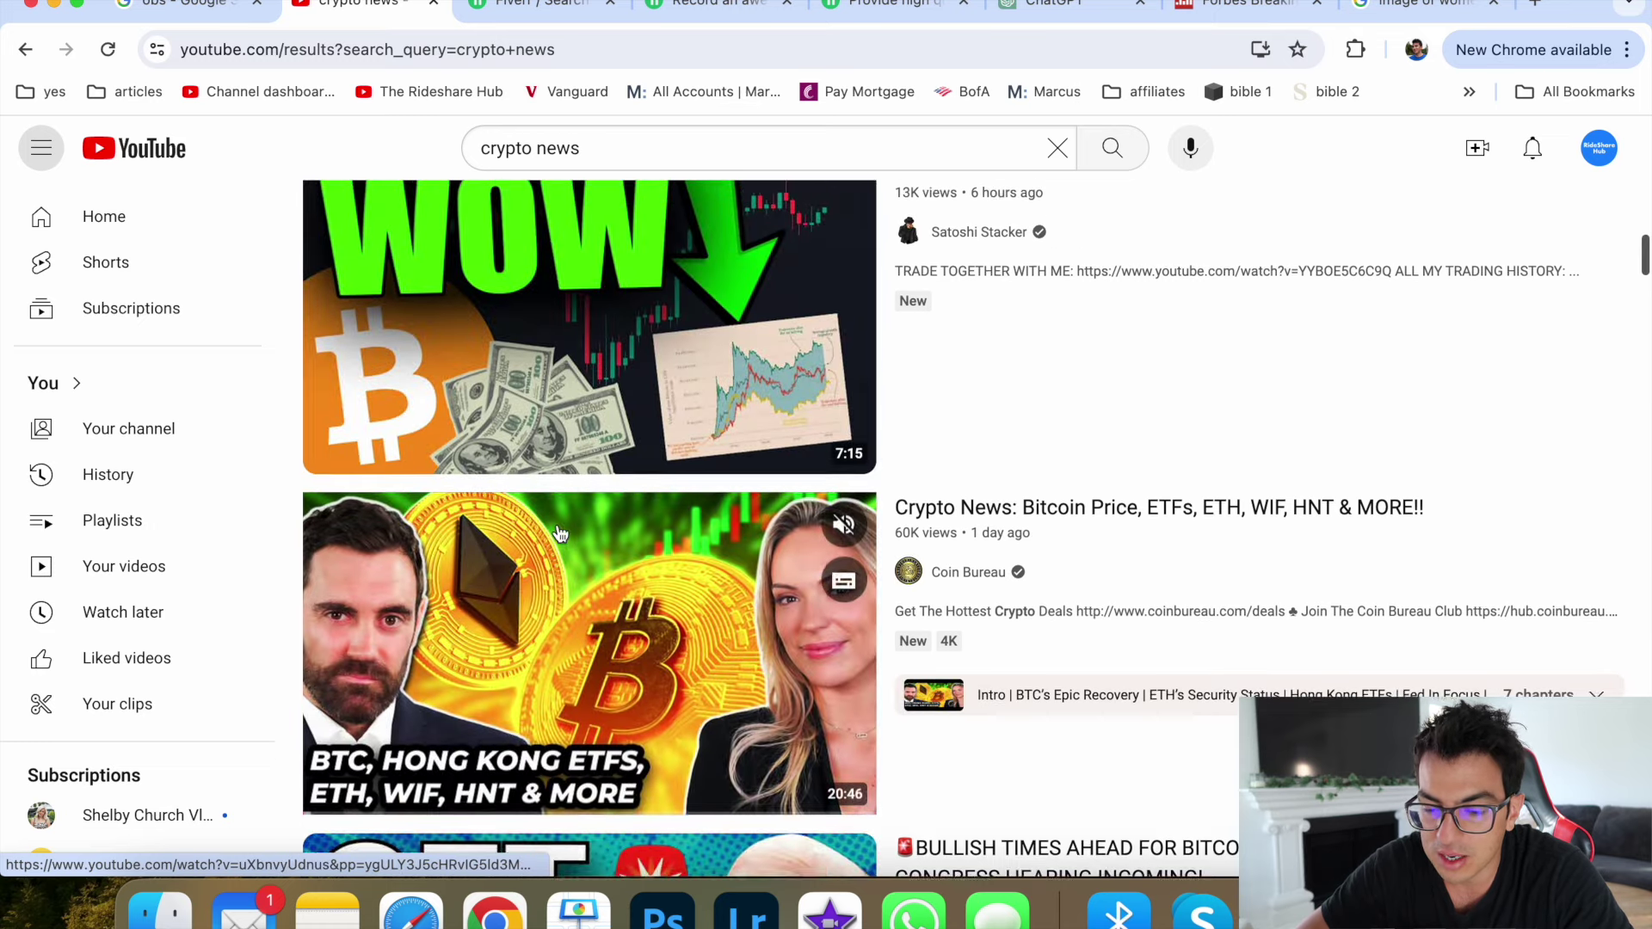
{"action": "scroll", "coordinate": [608, 595], "scroll_direction": "up", "scroll_amount": 2}
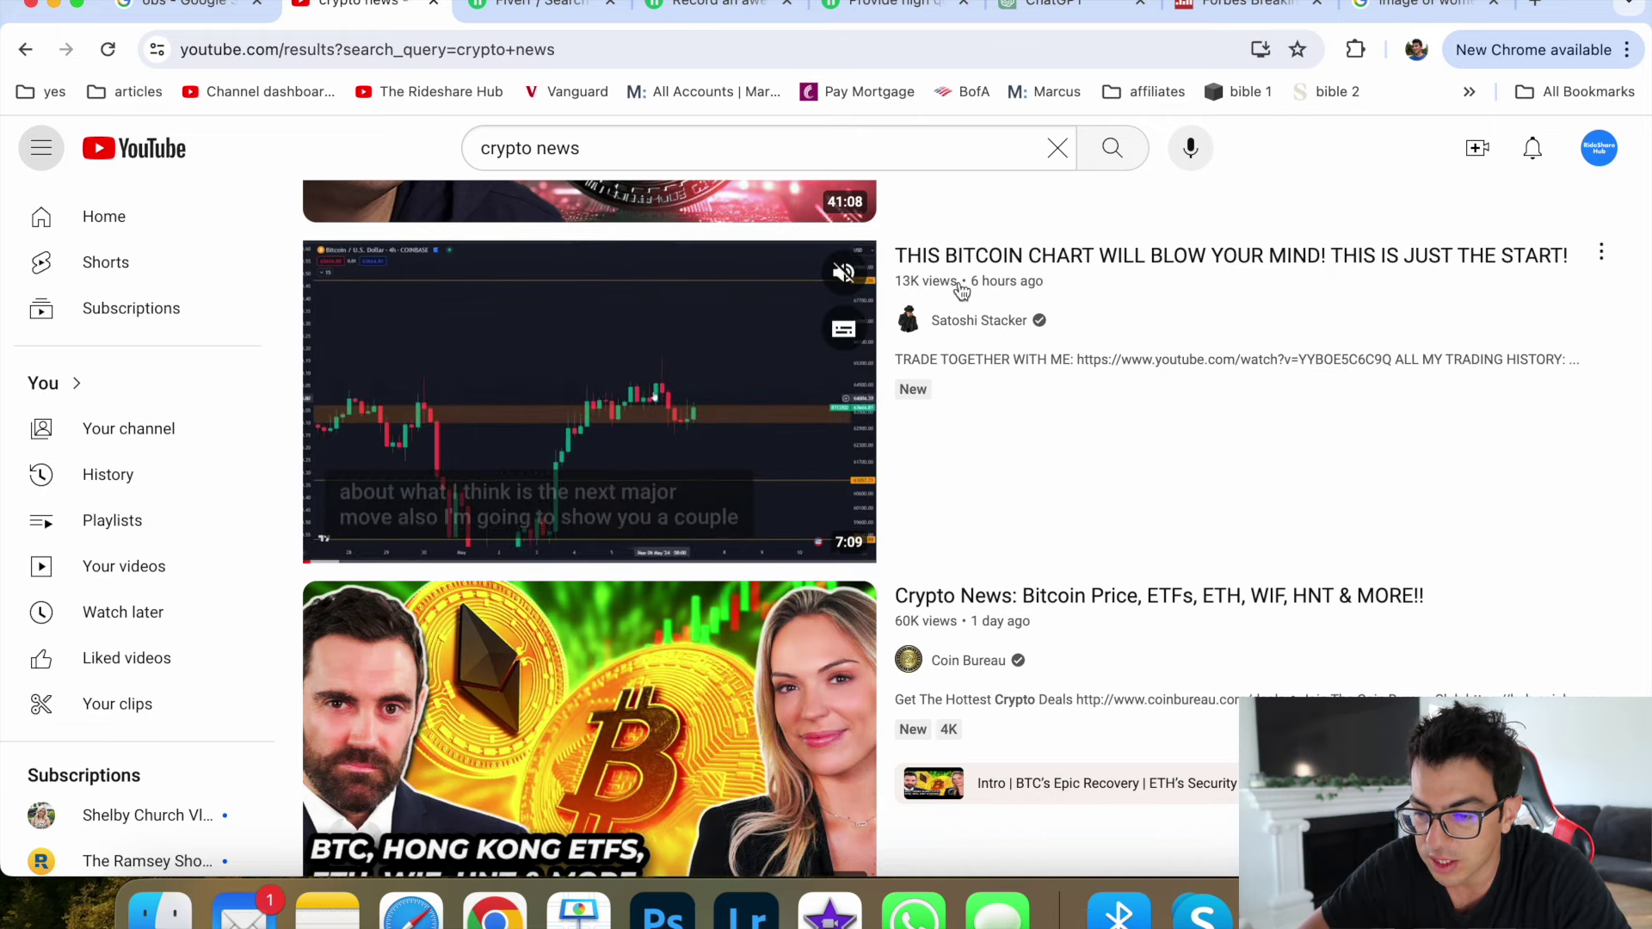
{"action": "mouse_move", "coordinate": [590, 402]}
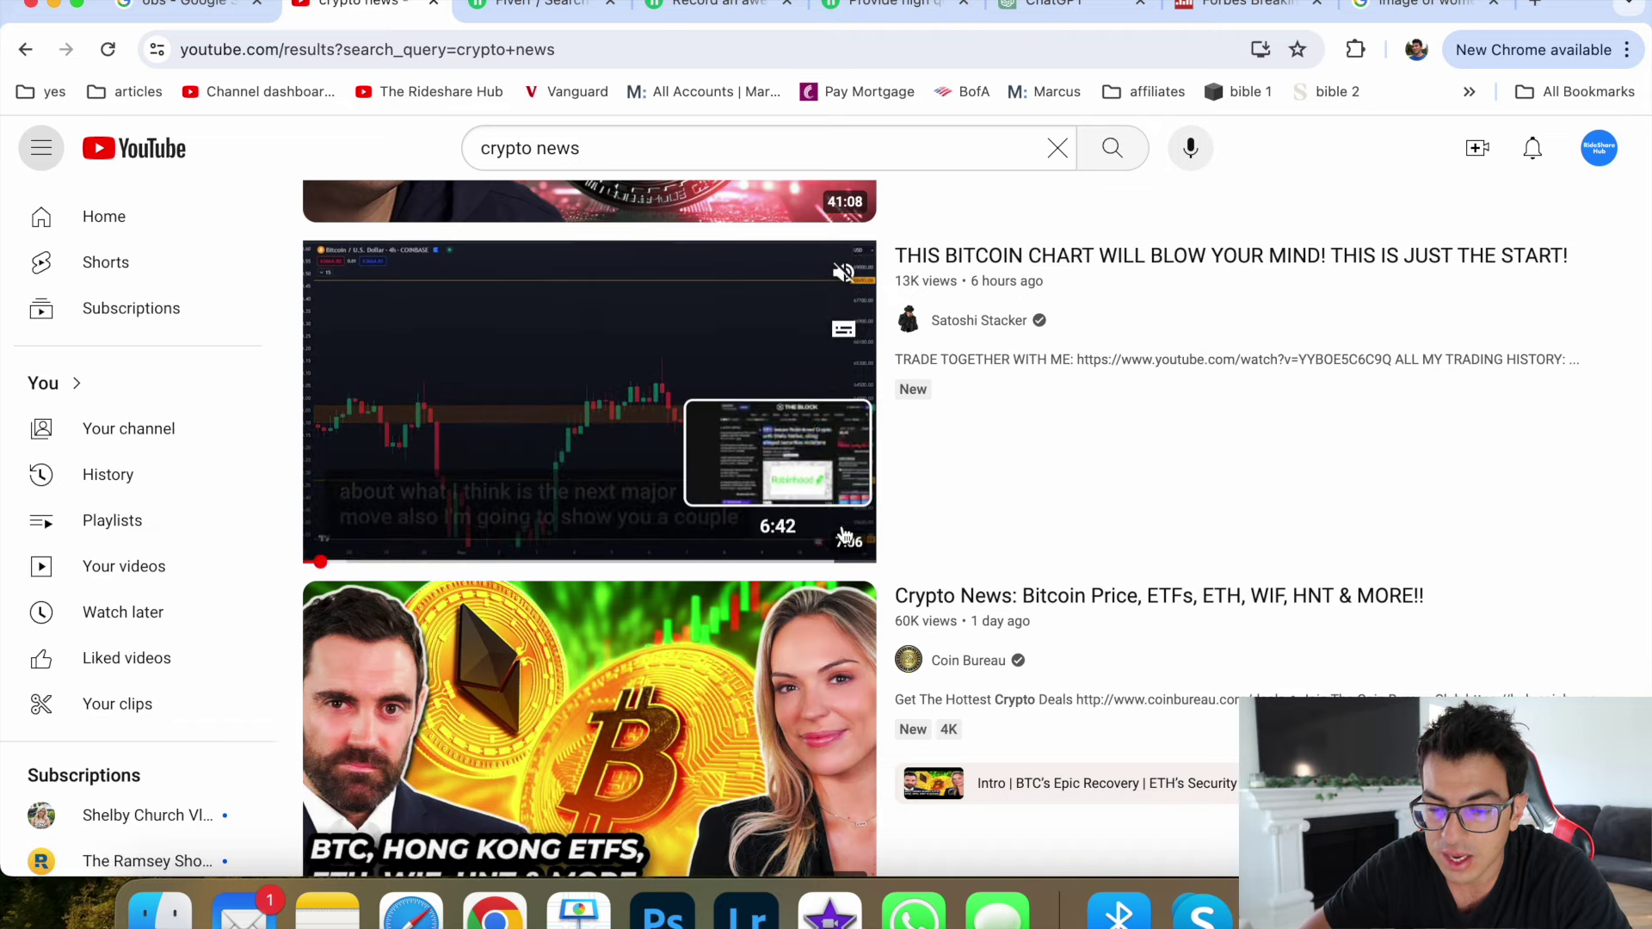
{"action": "mouse_move", "coordinate": [588, 327]}
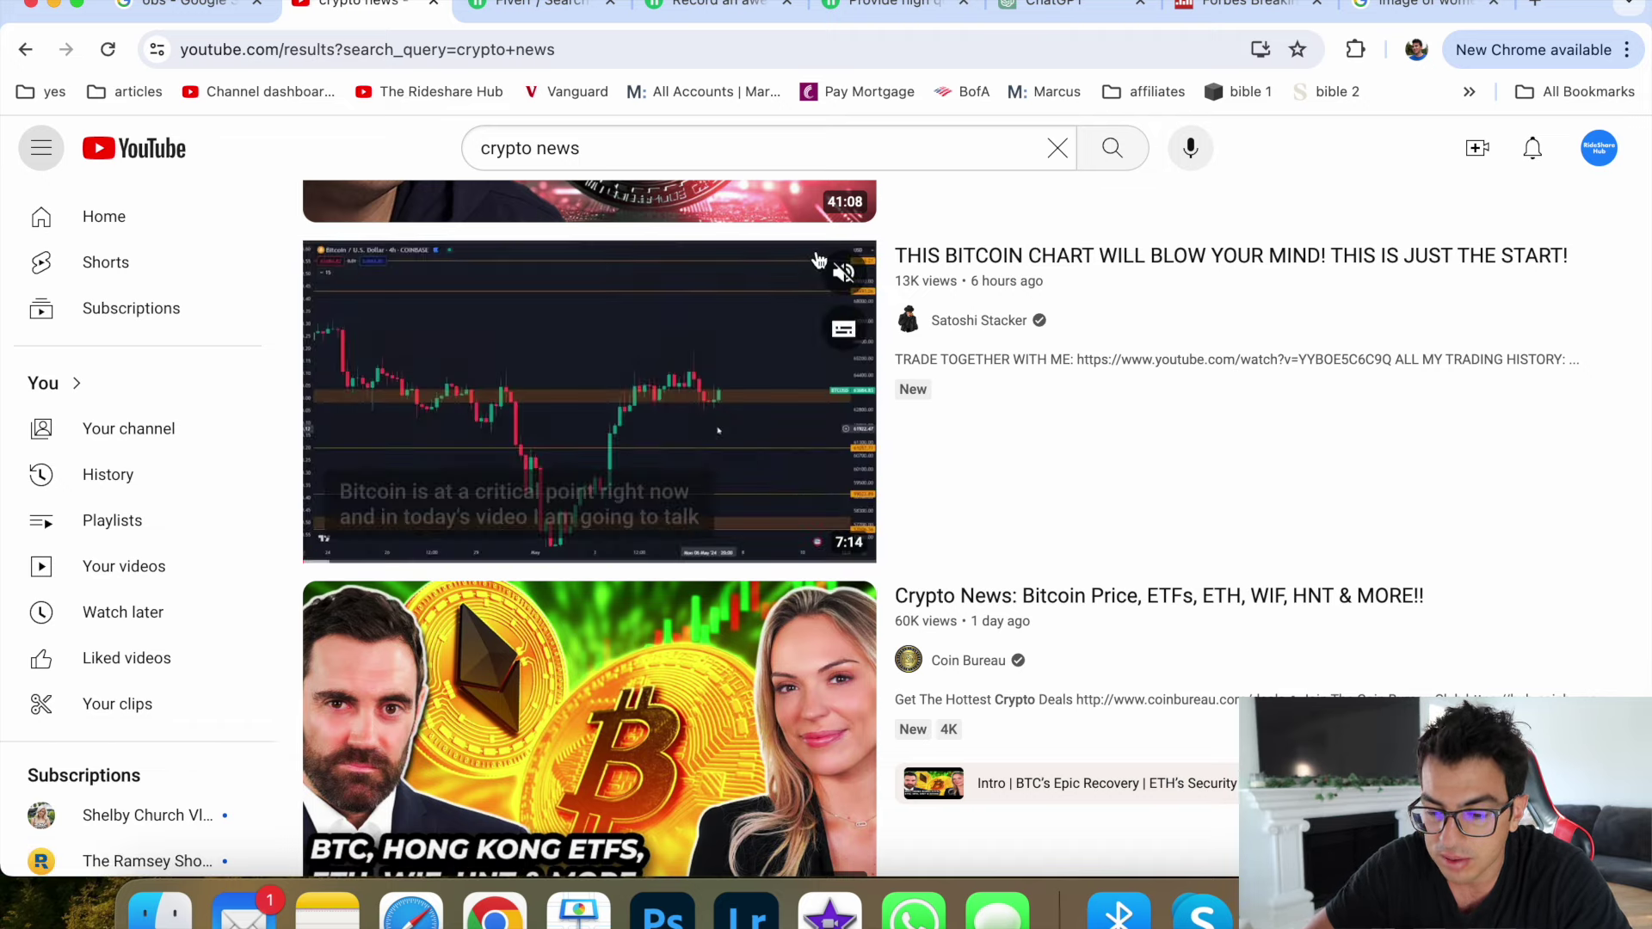
Step: Briefly unmute the Bitcoin chart video preview, then move to the Google OBS search tab
{"action": "left_click", "coordinate": [843, 275]}
{"action": "key", "text": "XF86AudioRaiseVolume"}
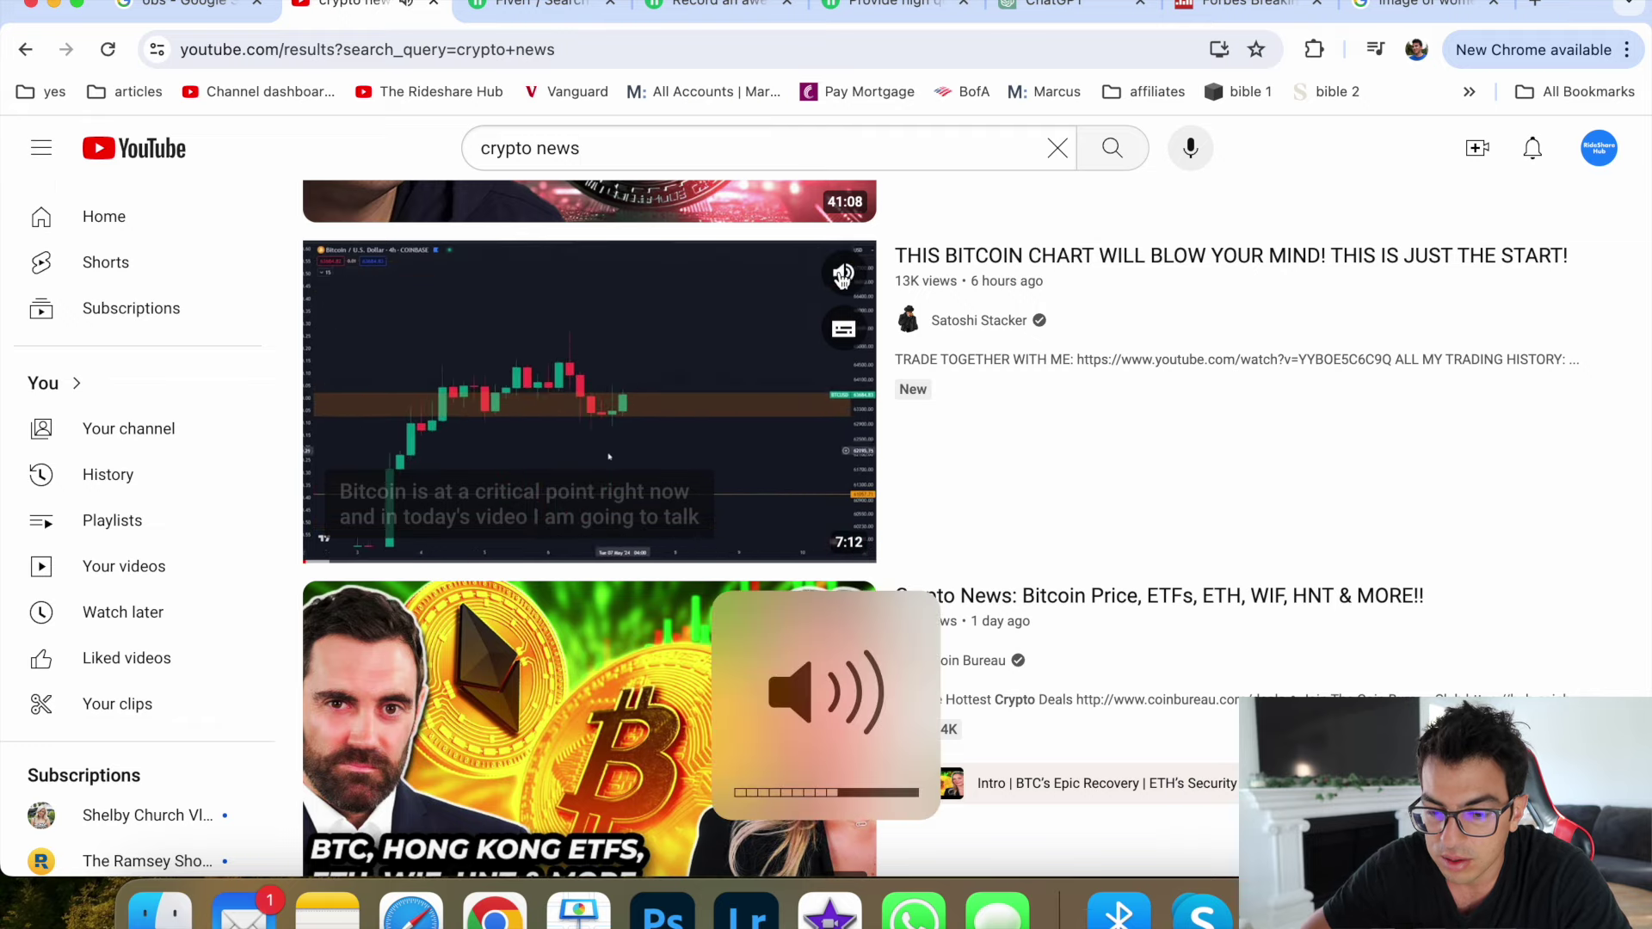
{"action": "left_click", "coordinate": [843, 275]}
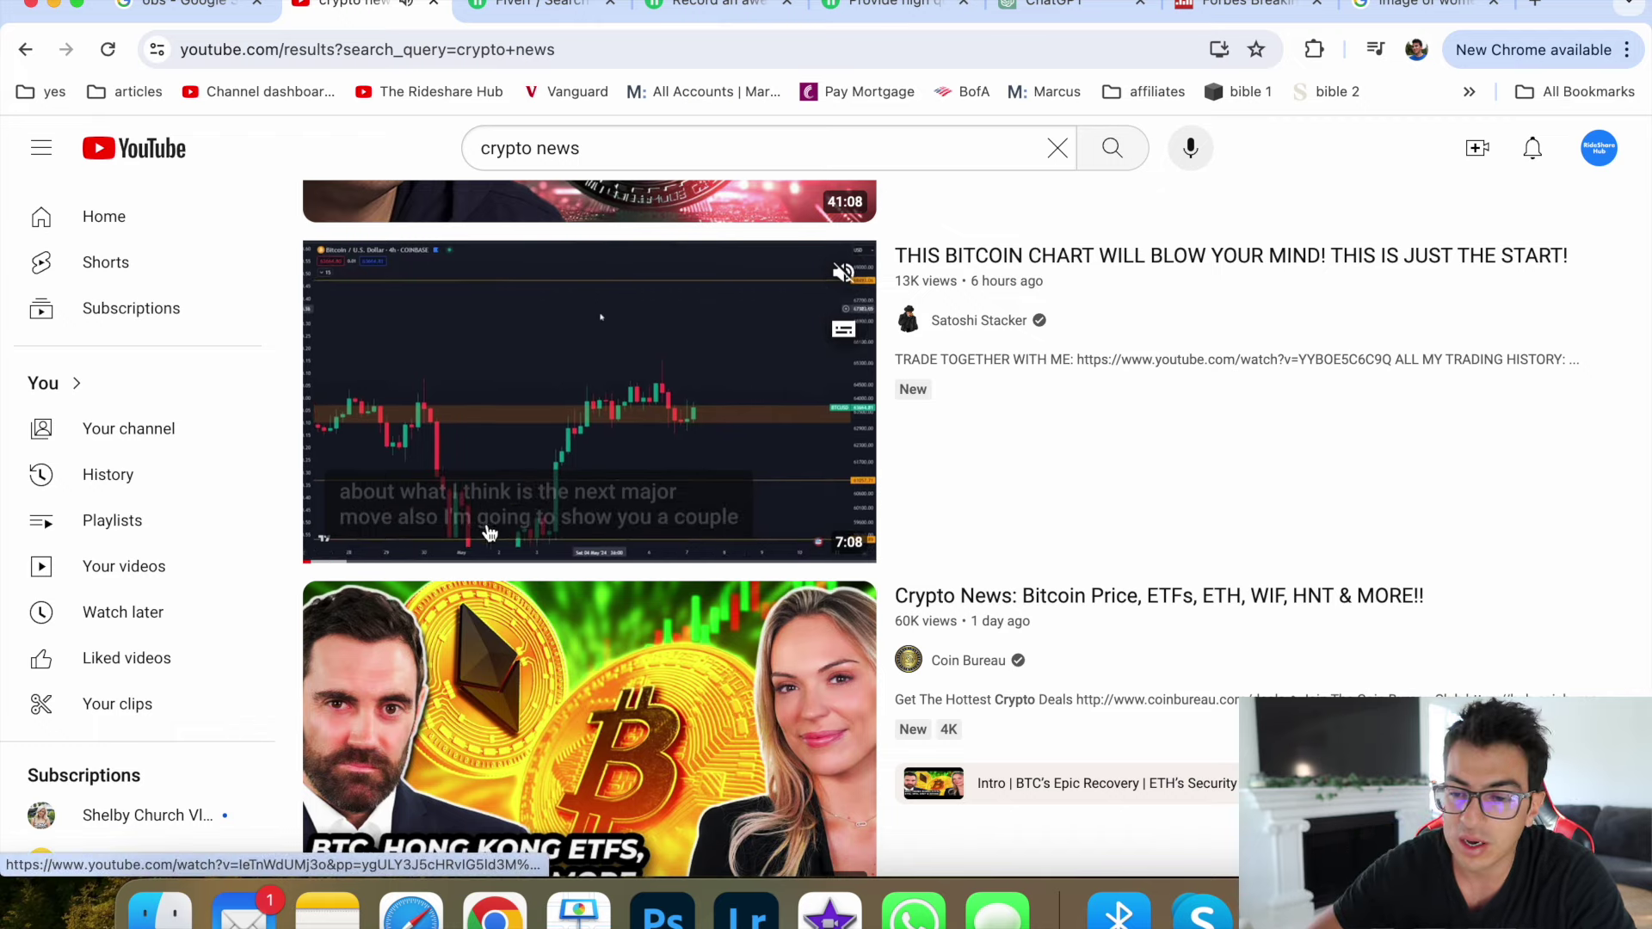
{"action": "left_click", "coordinate": [892, 7]}
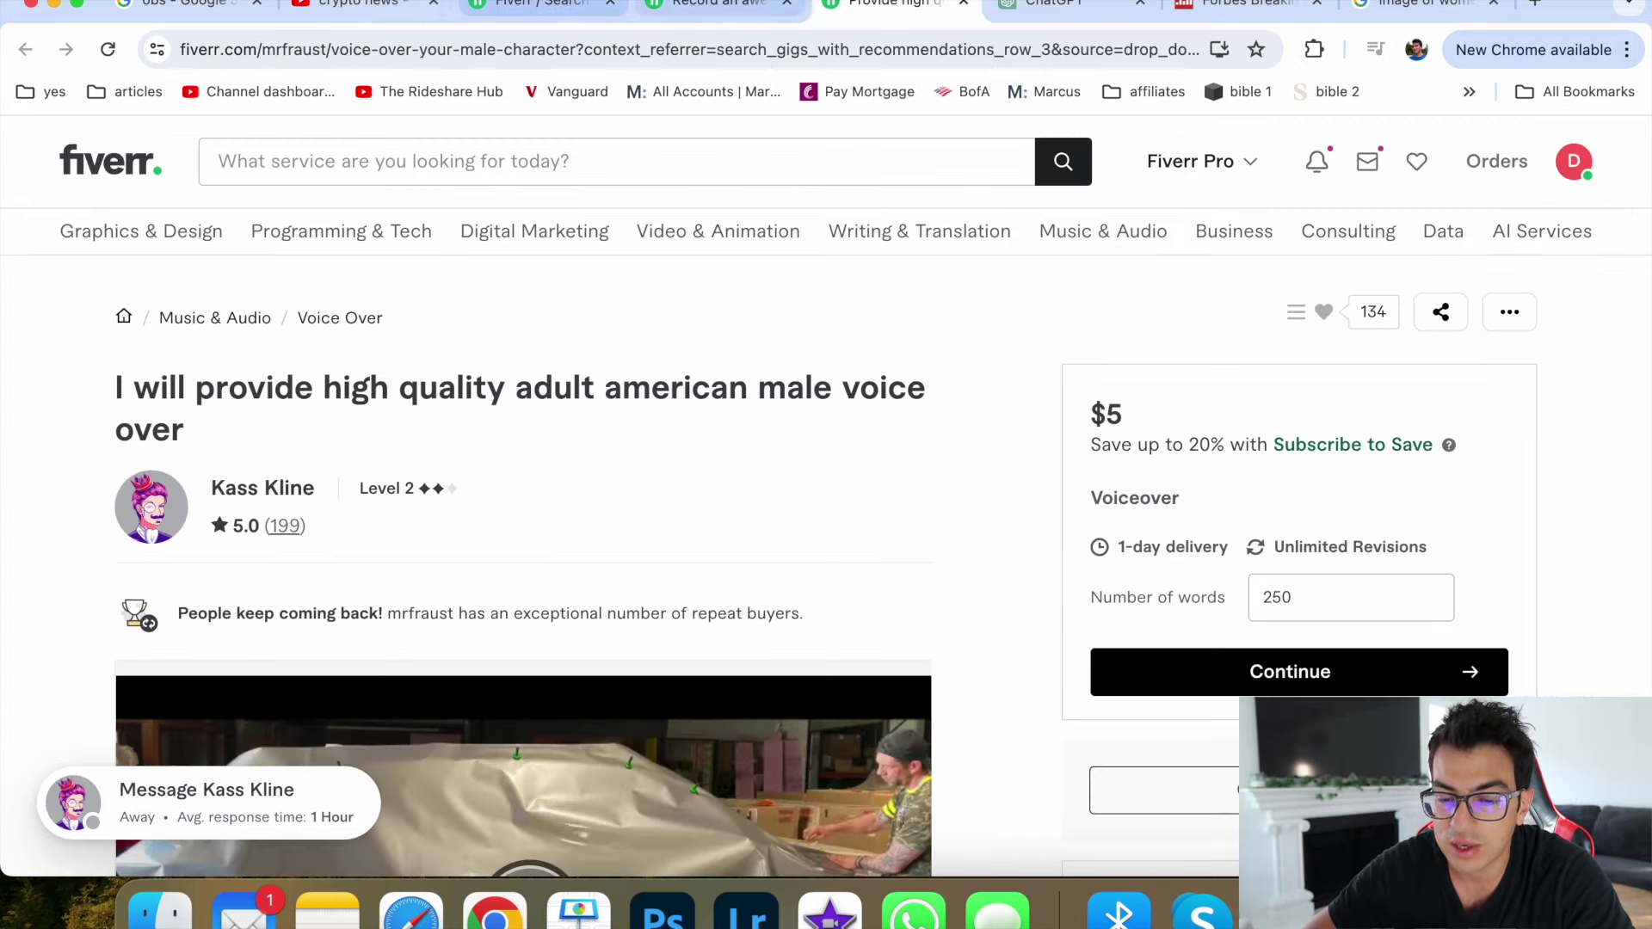
{"action": "left_click", "coordinate": [337, 7]}
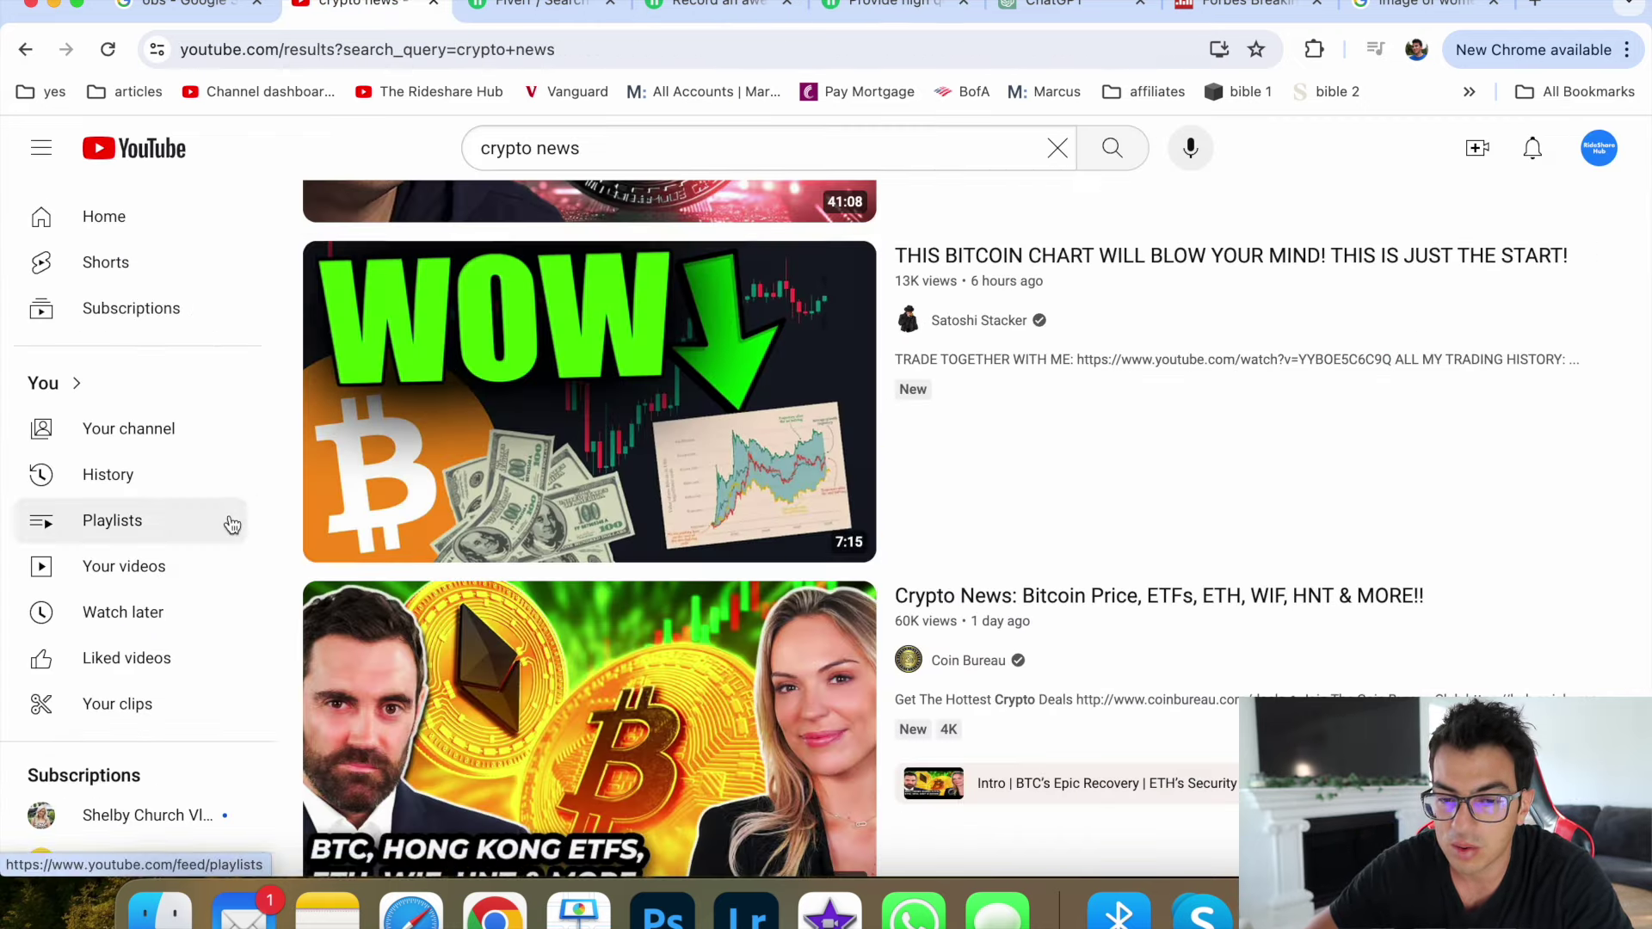
{"action": "left_click", "coordinate": [194, 6]}
Step: Google 'bitcoin news', open CoinDesk's $63K-$64K Bitcoin story, then go to the Fiverr voice actor tab
{"action": "left_click", "coordinate": [453, 170]}
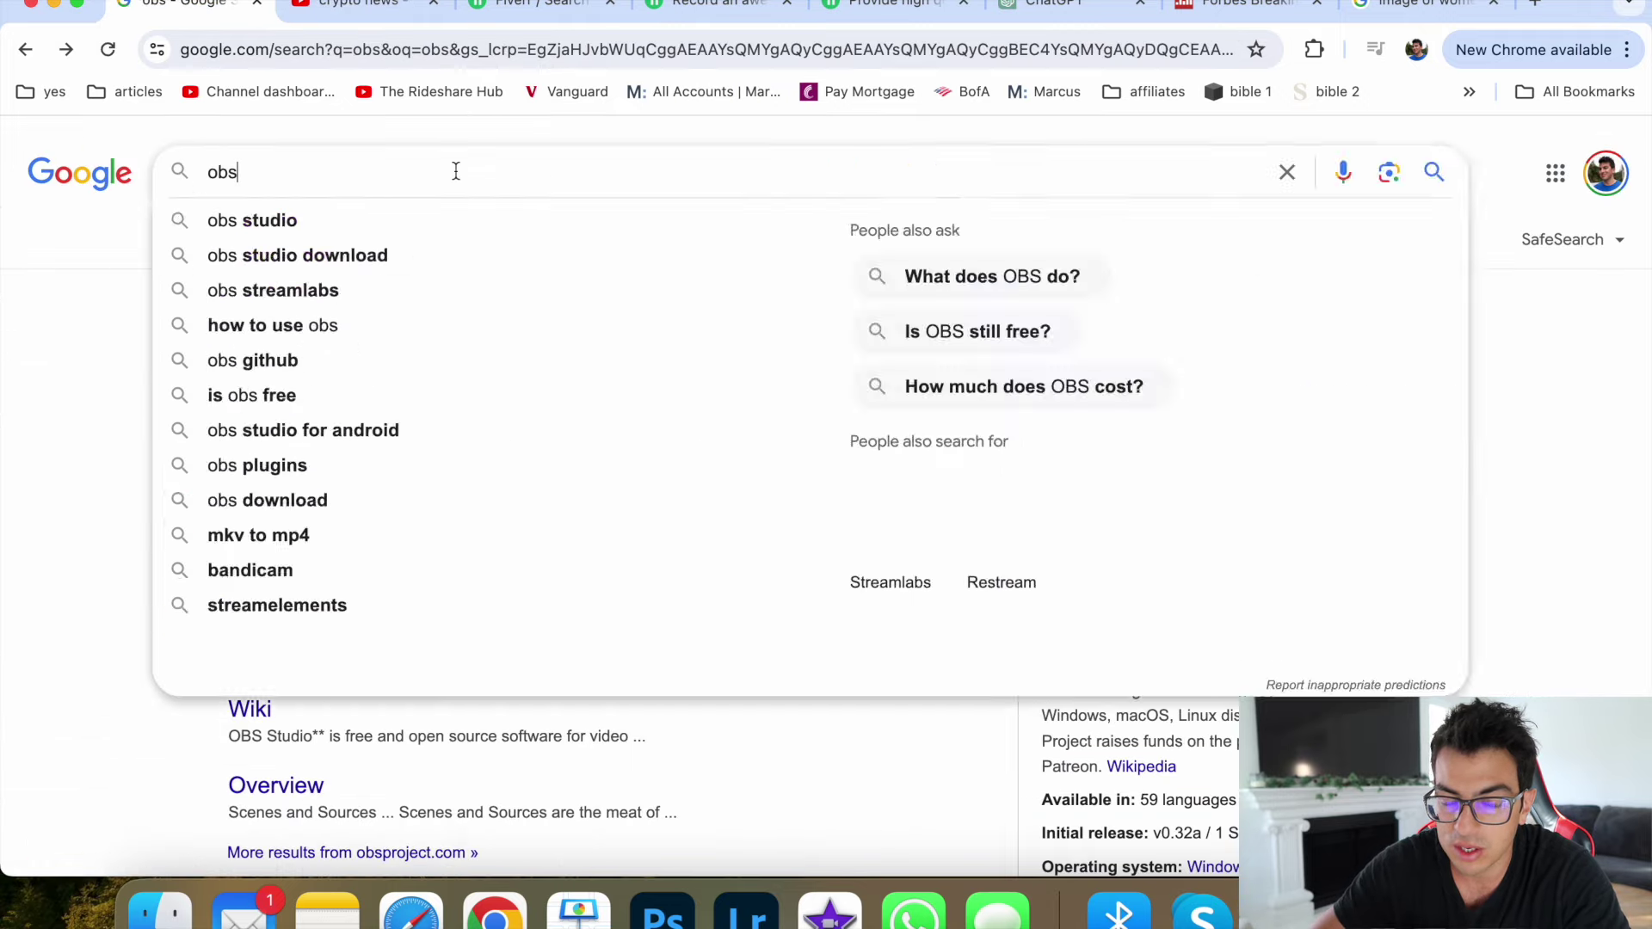
{"action": "key", "text": "BackSpace"}
{"action": "key", "text": "BackSpace"}
{"action": "key", "text": "BackSpace"}
{"action": "type", "text": "v"}
{"action": "key", "text": "BackSpace"}
{"action": "type", "text": "bitcoin new"}
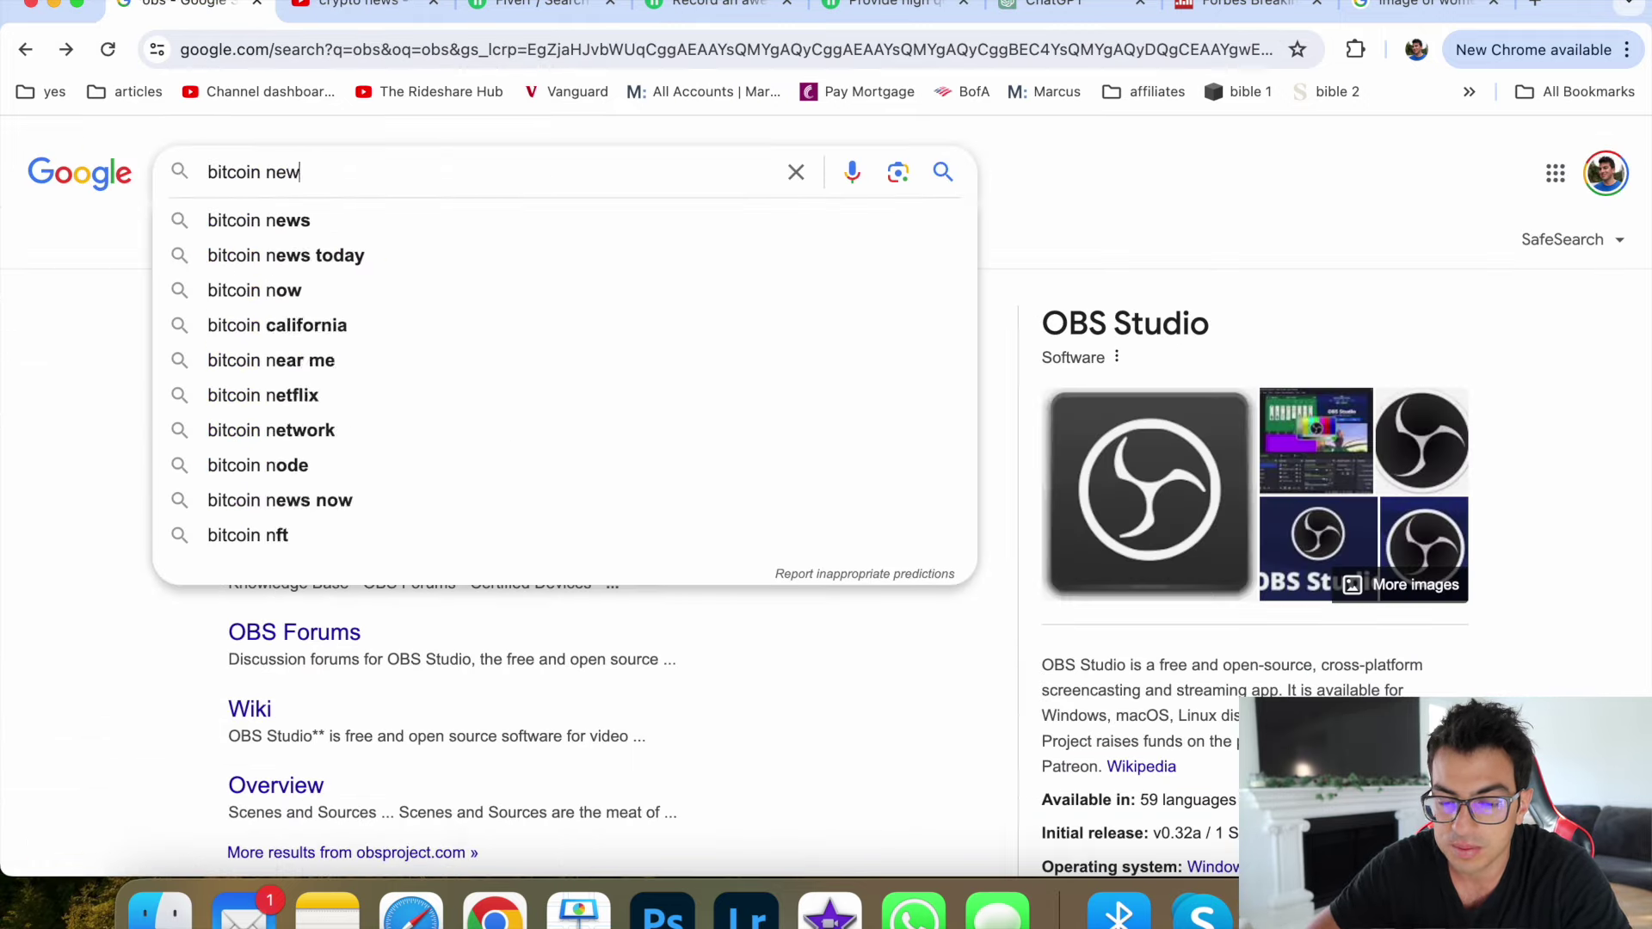
{"action": "type", "text": "s"}
{"action": "key", "text": "Return"}
{"action": "scroll", "coordinate": [259, 517], "scroll_direction": "down", "scroll_amount": 3}
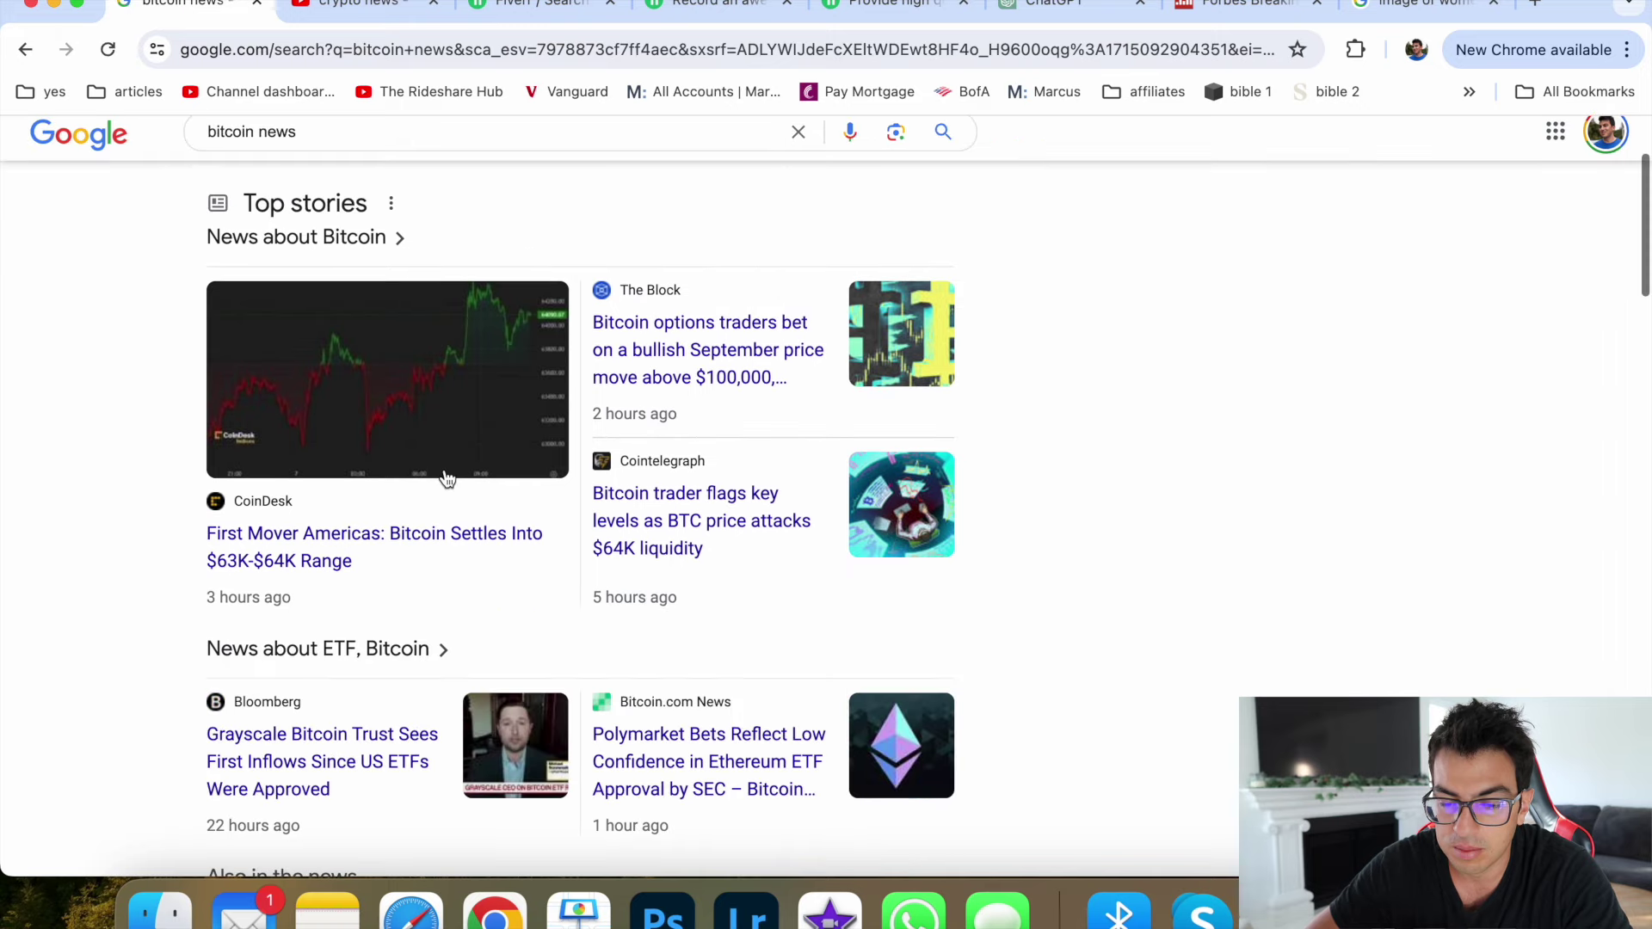
{"action": "left_click", "coordinate": [292, 564]}
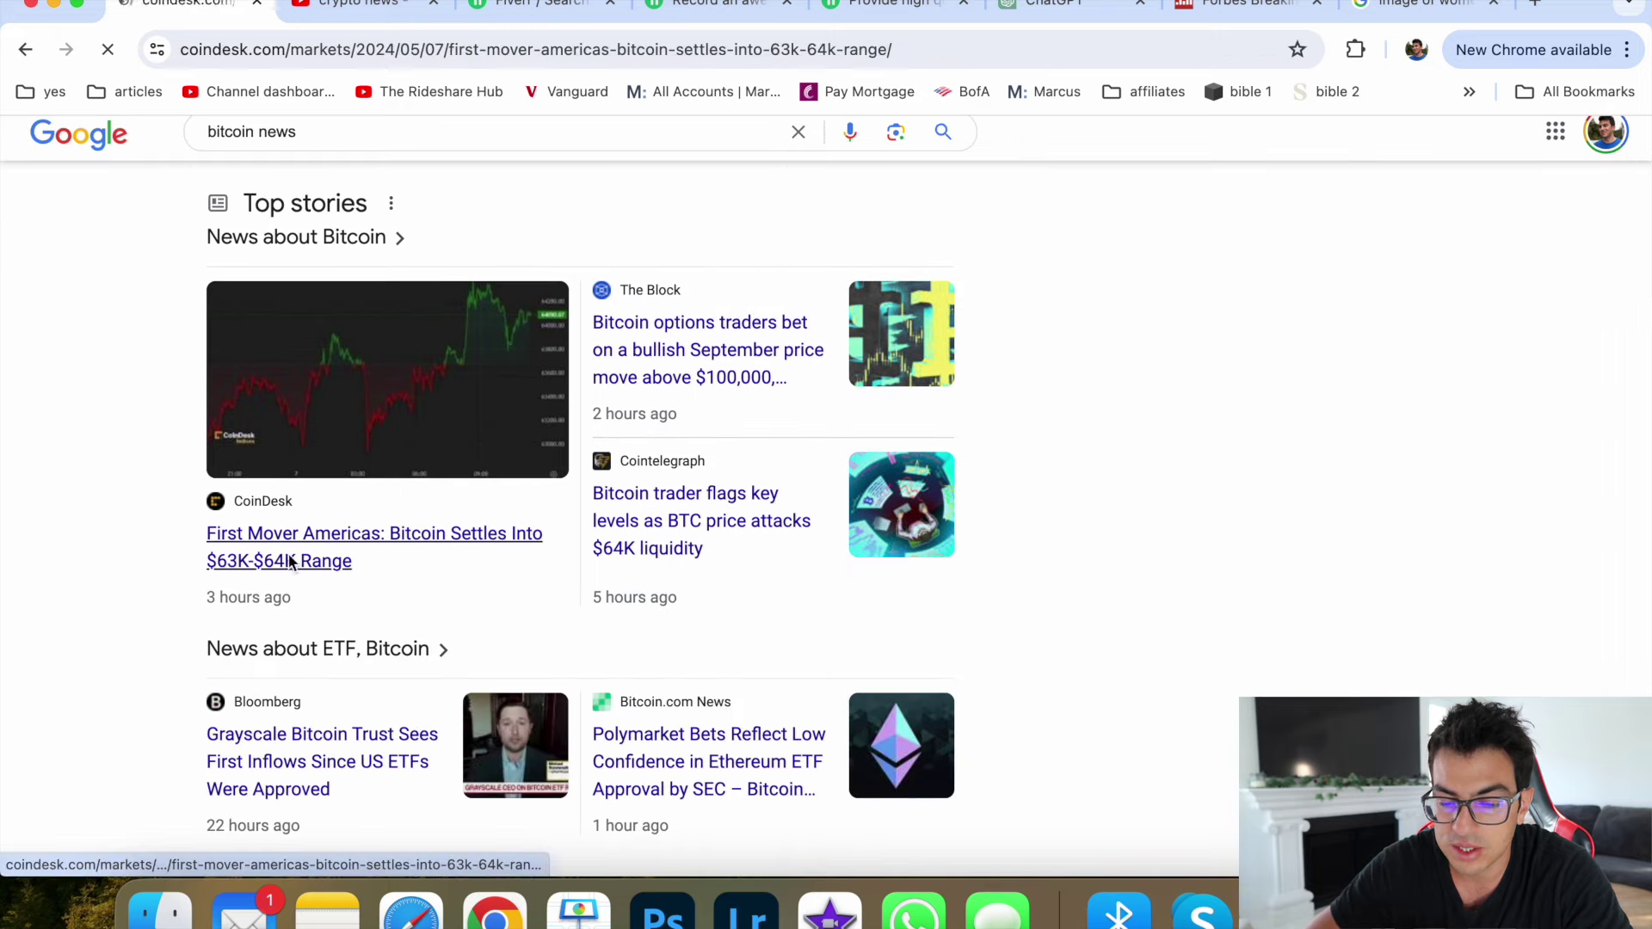
{"action": "scroll", "coordinate": [148, 671], "scroll_direction": "down", "scroll_amount": 5}
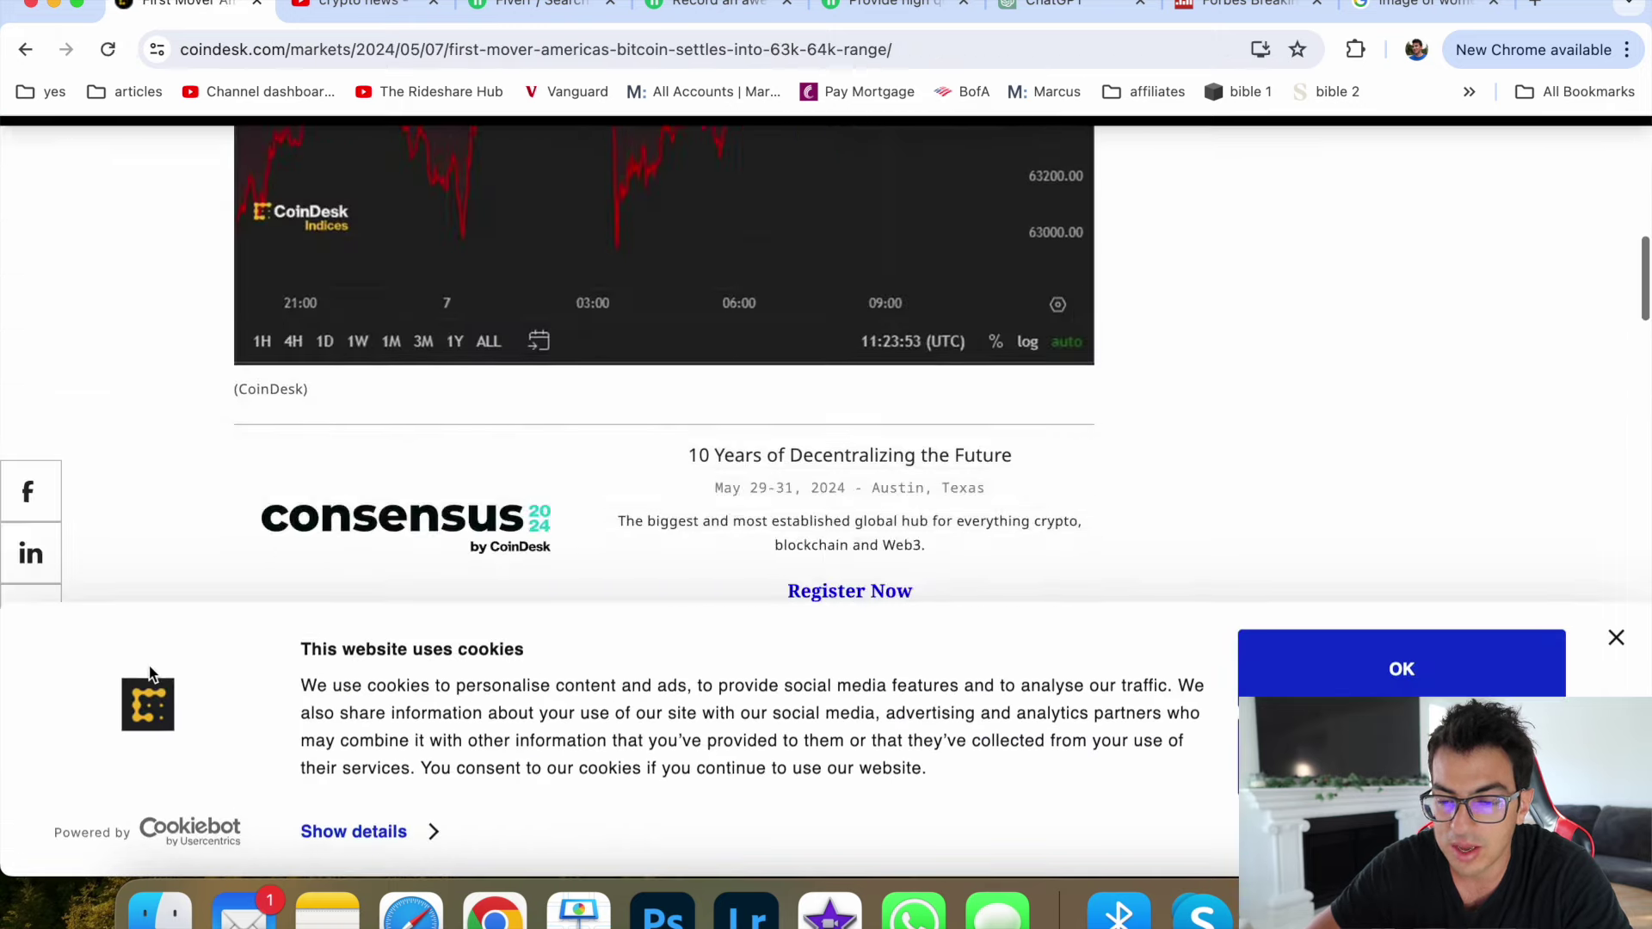
{"action": "scroll", "coordinate": [149, 671], "scroll_direction": "down", "scroll_amount": 5}
{"action": "scroll", "coordinate": [149, 671], "scroll_direction": "down", "scroll_amount": 5}
{"action": "scroll", "coordinate": [148, 671], "scroll_direction": "down", "scroll_amount": 5}
{"action": "scroll", "coordinate": [149, 671], "scroll_direction": "down", "scroll_amount": 5}
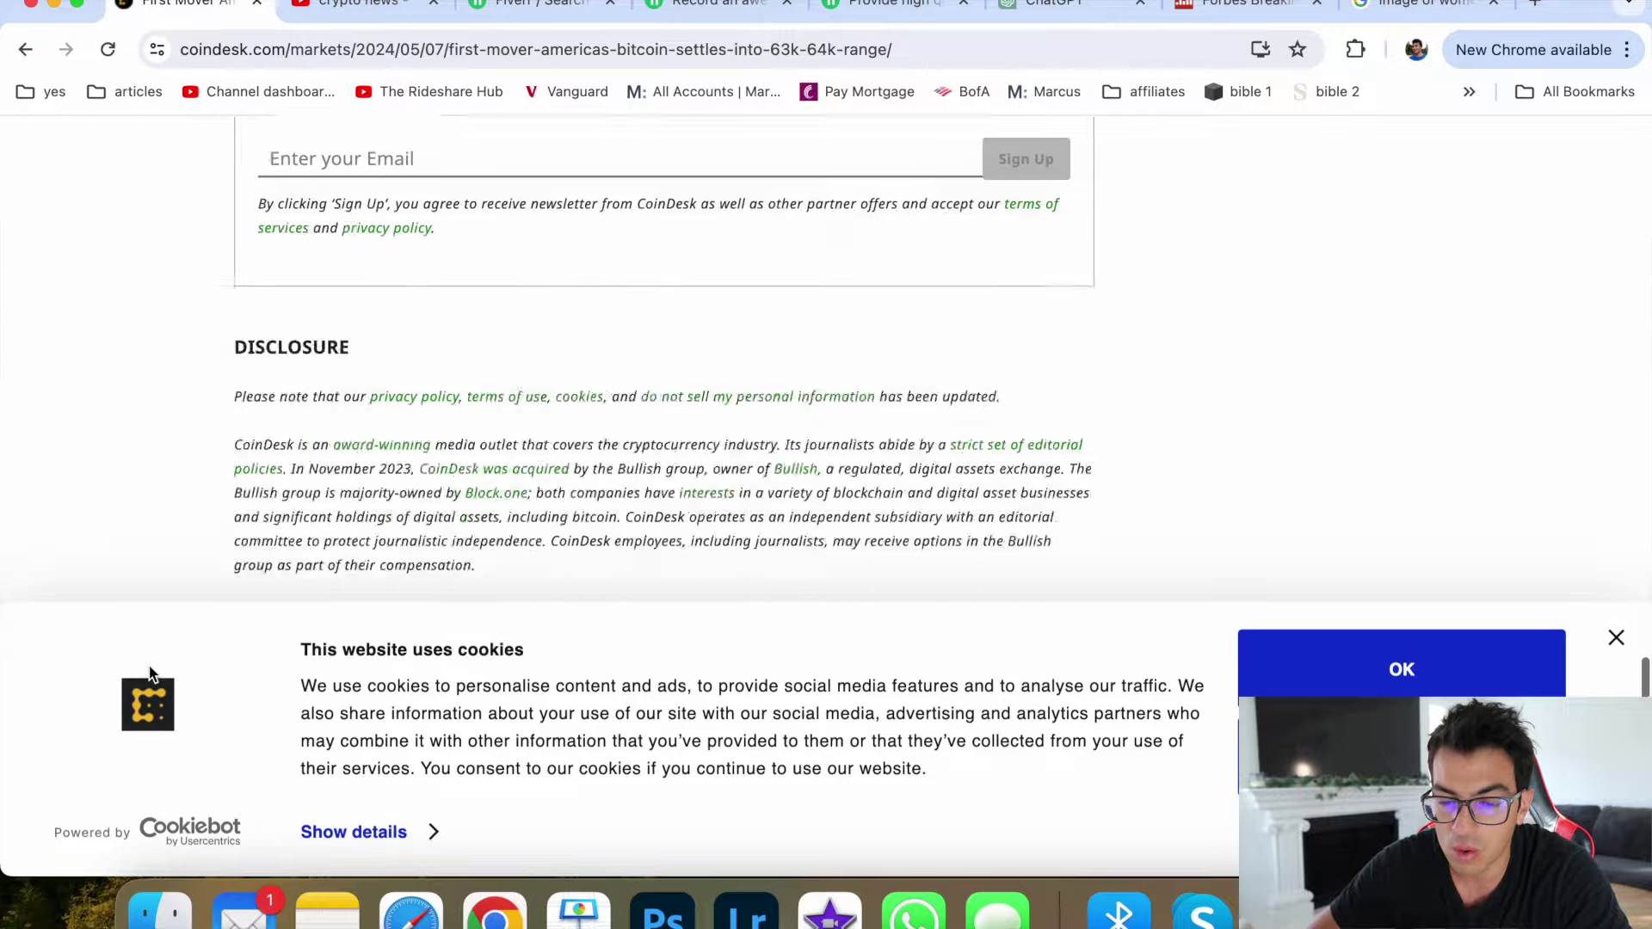
{"action": "scroll", "coordinate": [149, 671], "scroll_direction": "up", "scroll_amount": 10}
{"action": "scroll", "coordinate": [149, 672], "scroll_direction": "up", "scroll_amount": 5}
{"action": "scroll", "coordinate": [148, 671], "scroll_direction": "down", "scroll_amount": 3}
{"action": "scroll", "coordinate": [151, 673], "scroll_direction": "down", "scroll_amount": 5}
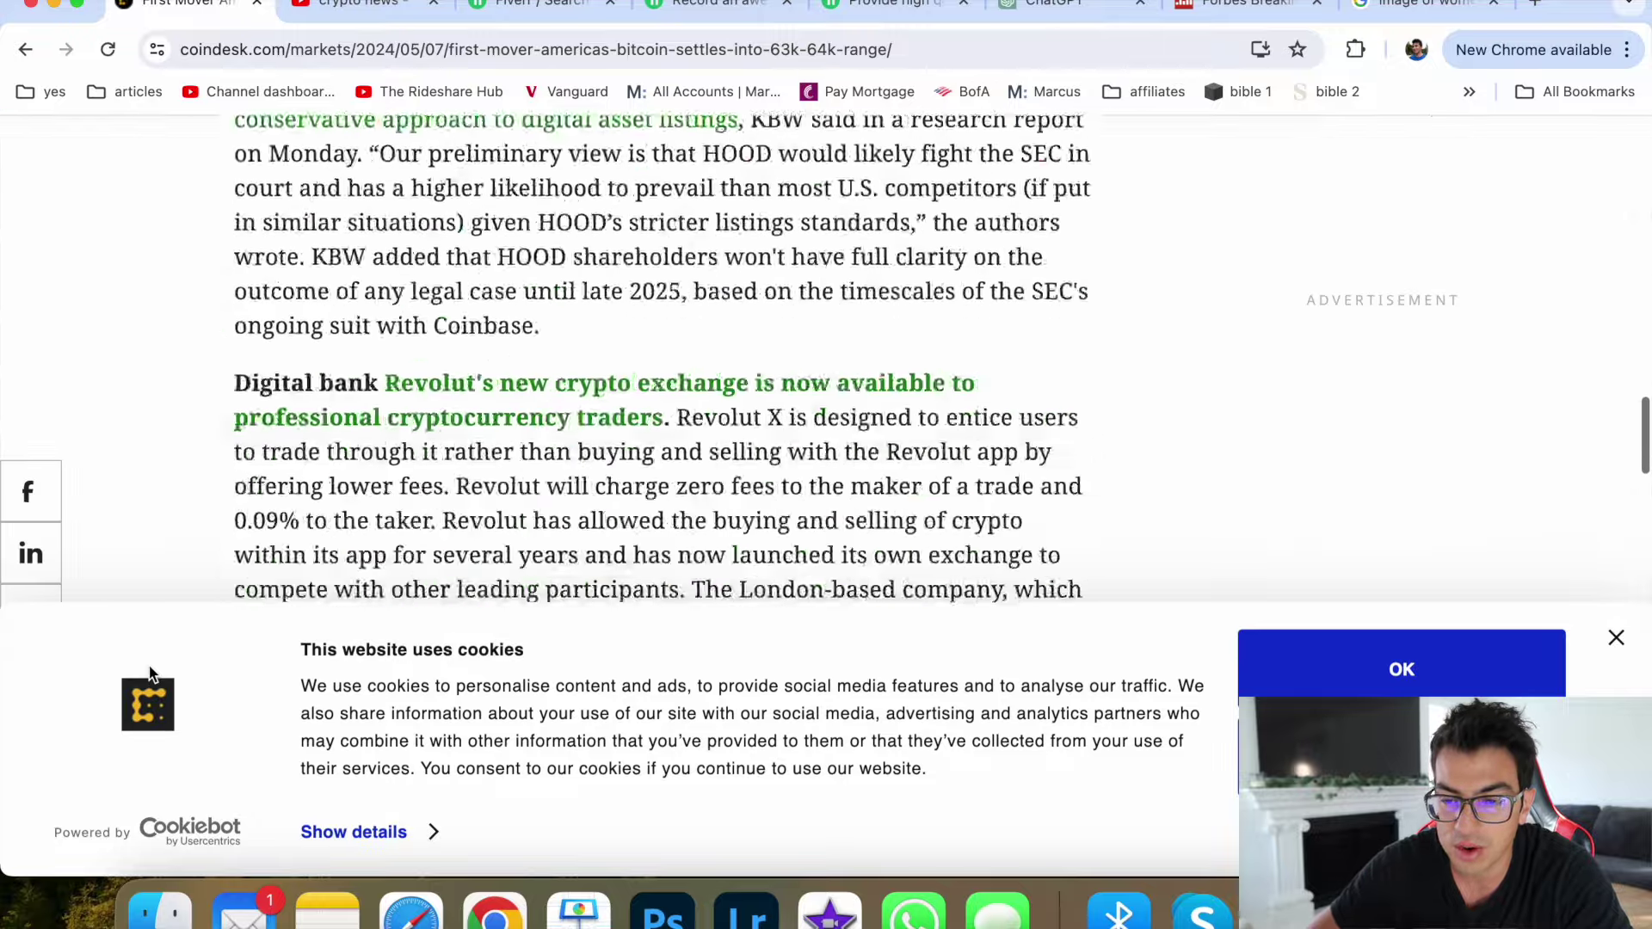
{"action": "scroll", "coordinate": [151, 674], "scroll_direction": "down", "scroll_amount": 5}
{"action": "scroll", "coordinate": [152, 674], "scroll_direction": "up", "scroll_amount": 10}
{"action": "scroll", "coordinate": [152, 674], "scroll_direction": "up", "scroll_amount": 3}
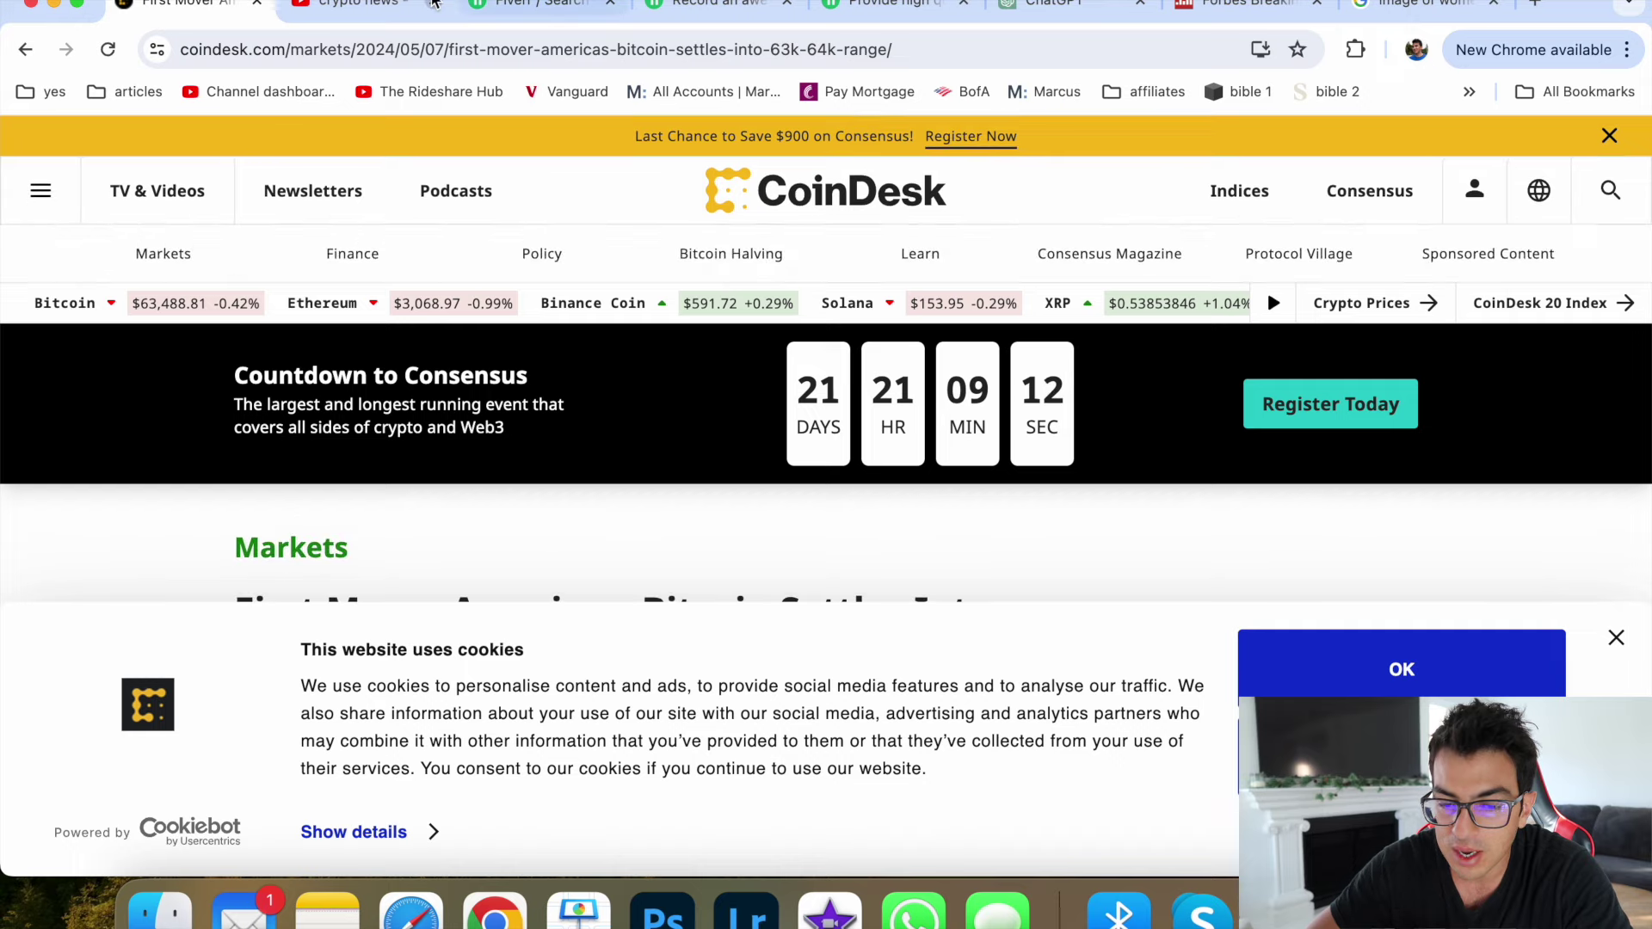
{"action": "left_click", "coordinate": [553, 6]}
{"action": "scroll", "coordinate": [499, 156], "scroll_direction": "up", "scroll_amount": 5}
Step: Search Fiverr for 'thumbnail', open the classy YouTube thumbnail gig, then return to the results
{"action": "left_click", "coordinate": [357, 167]}
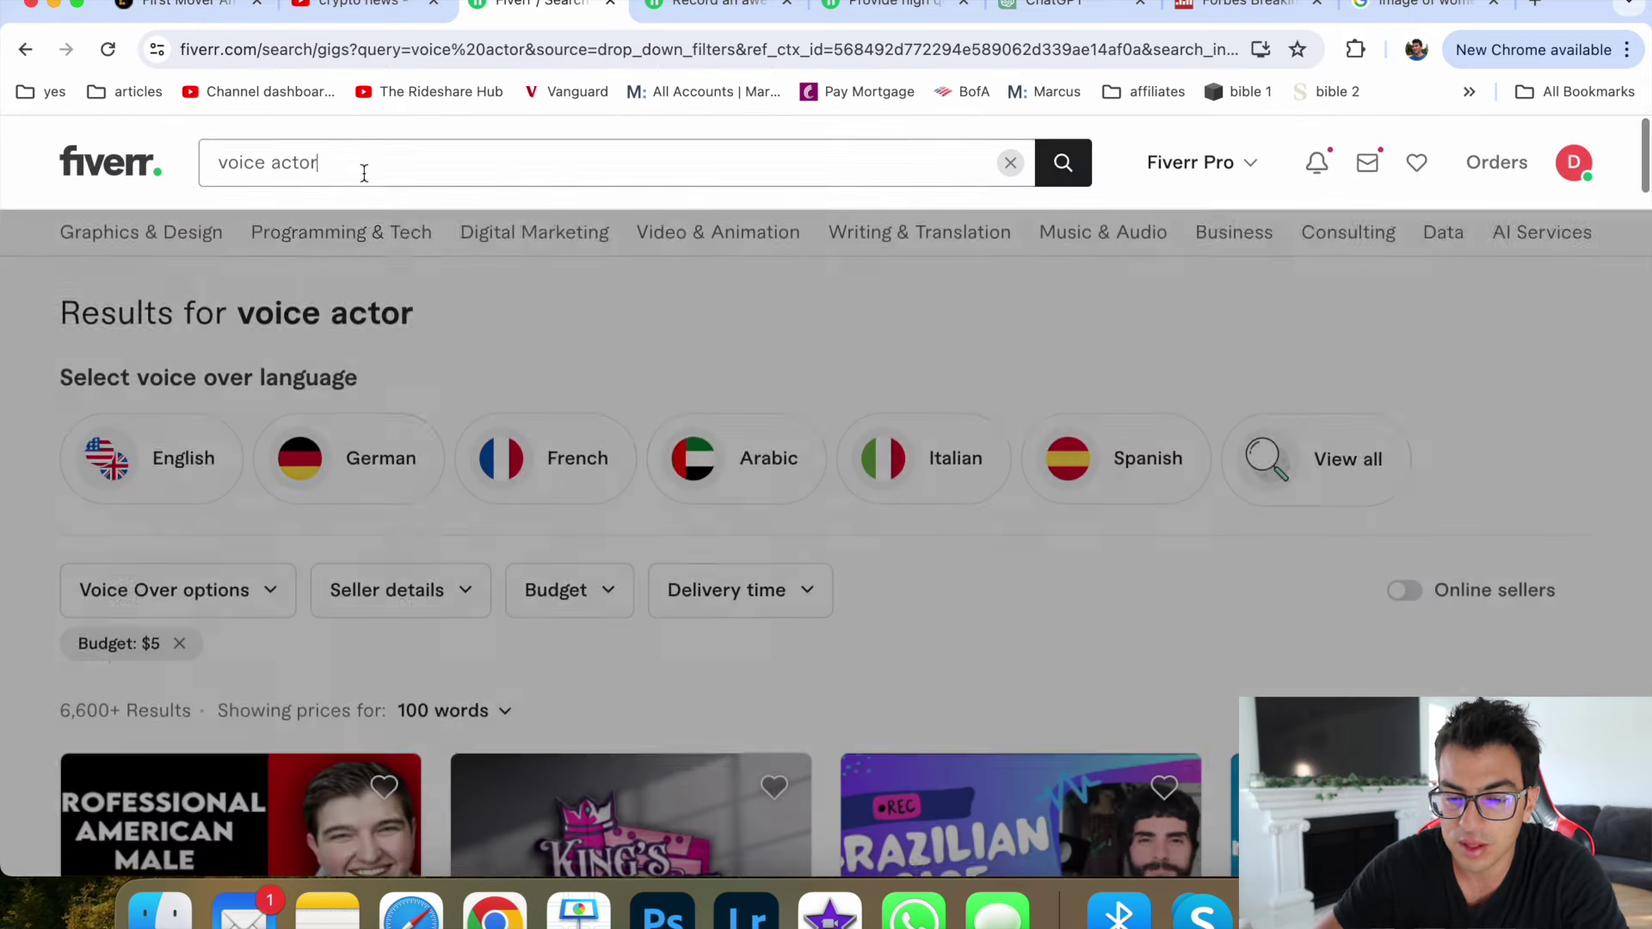
{"action": "triple_click", "coordinate": [362, 168]}
{"action": "type", "text": "thumbna"}
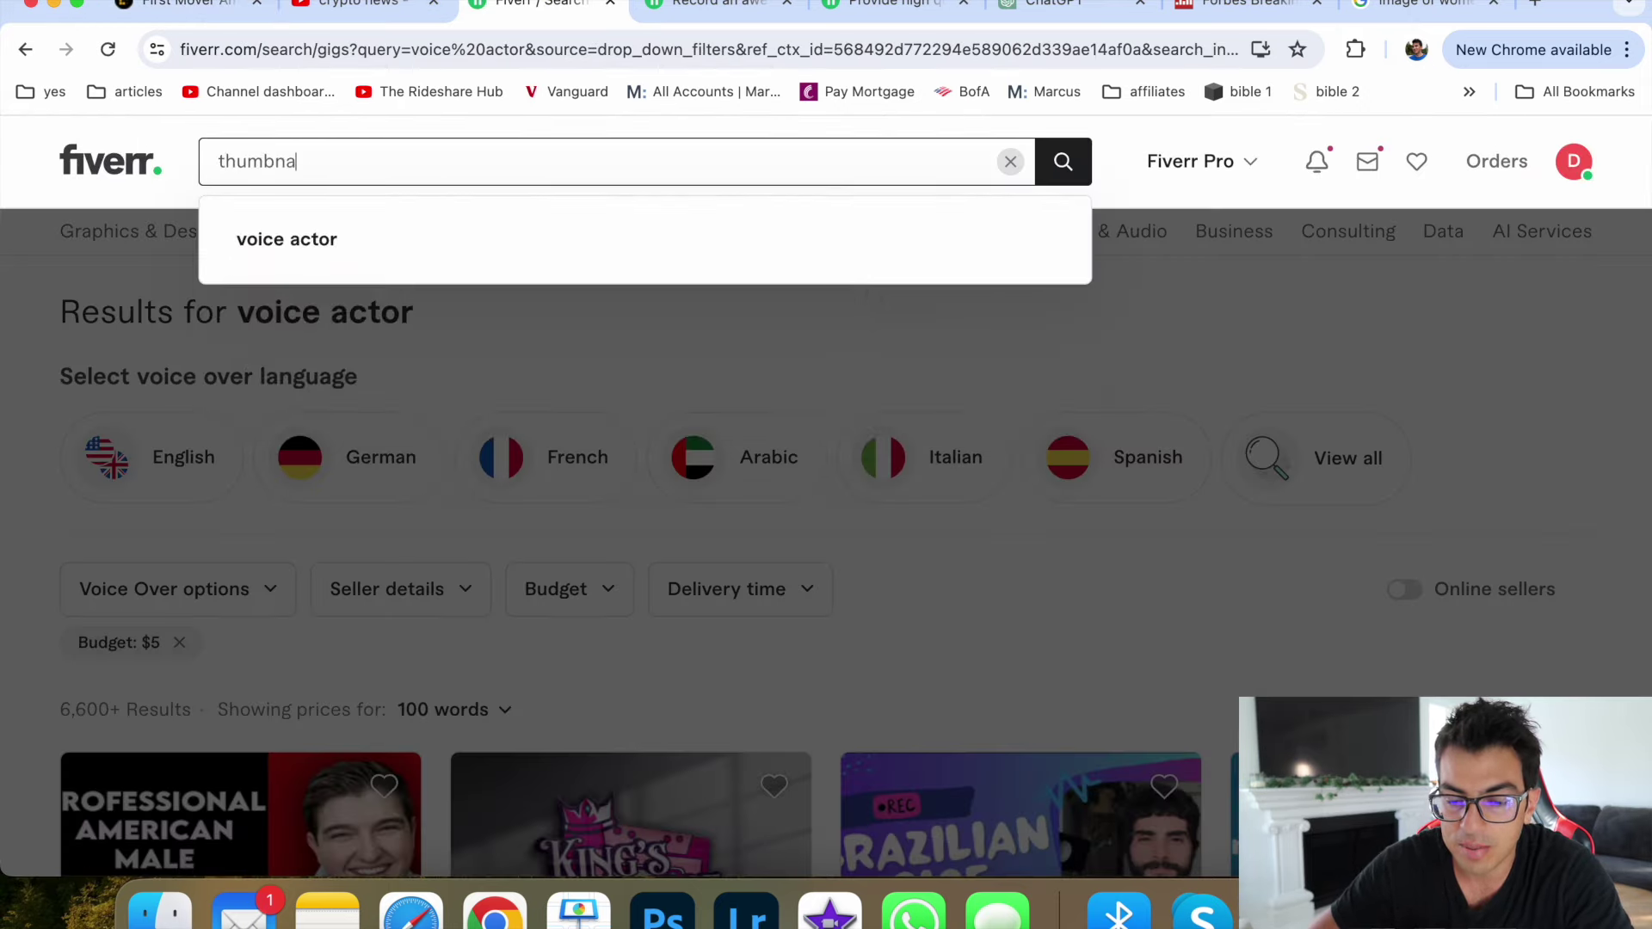
{"action": "type", "text": "il"}
{"action": "key", "text": "Return"}
{"action": "scroll", "coordinate": [358, 155], "scroll_direction": "down", "scroll_amount": 2}
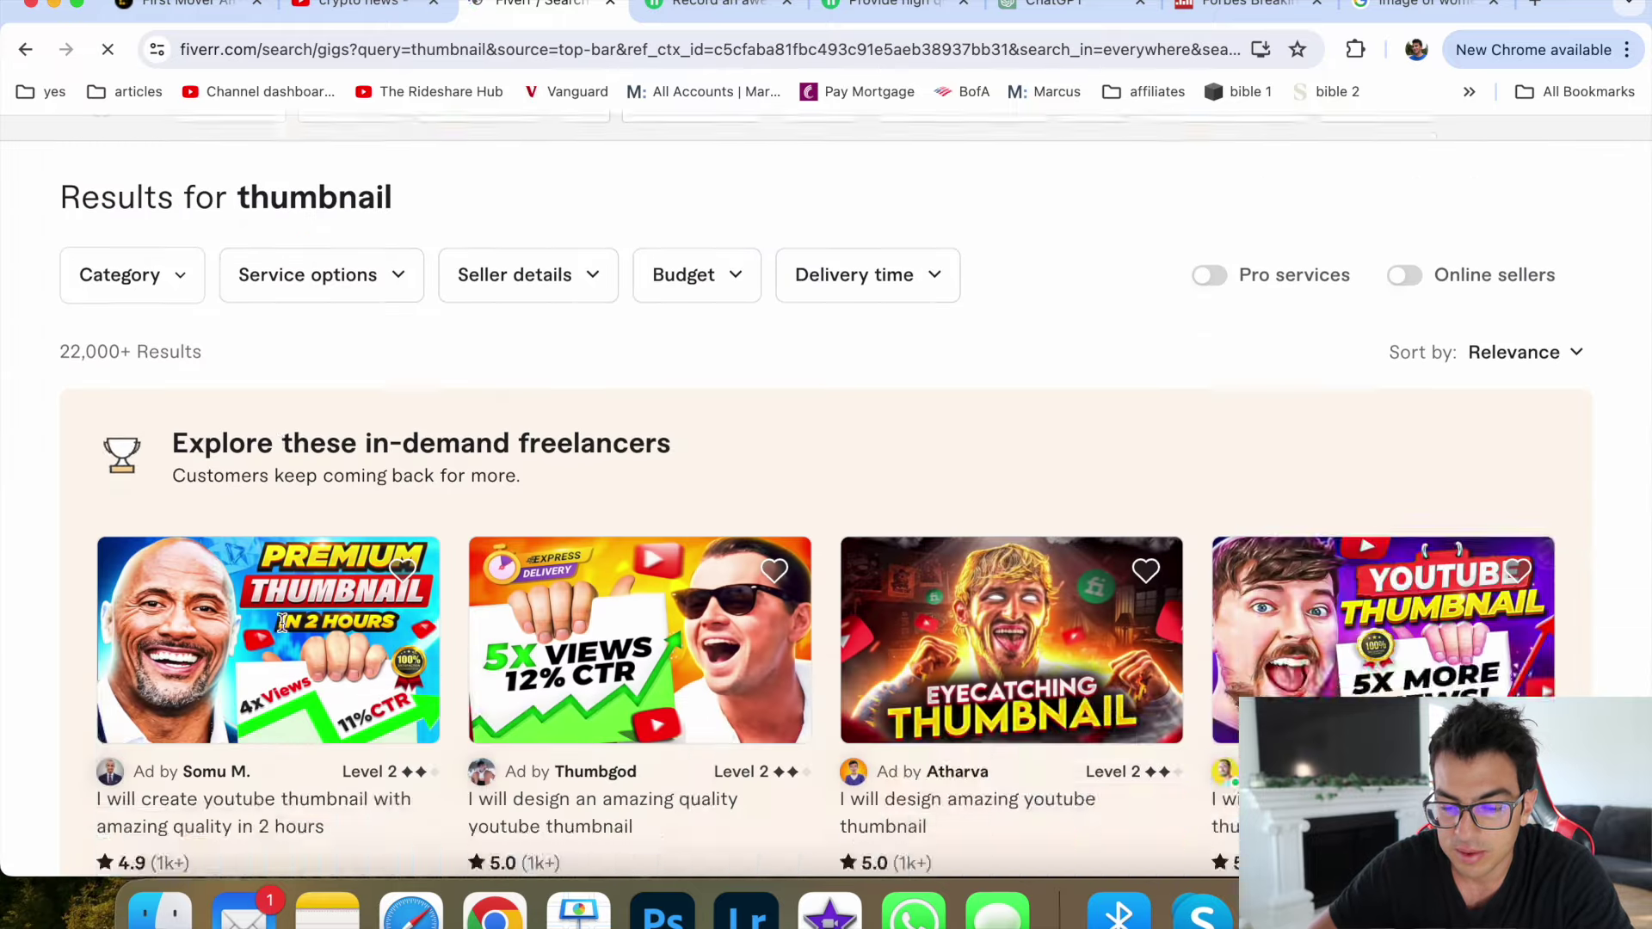
{"action": "scroll", "coordinate": [282, 622], "scroll_direction": "down", "scroll_amount": 5}
{"action": "scroll", "coordinate": [283, 626], "scroll_direction": "down", "scroll_amount": 4}
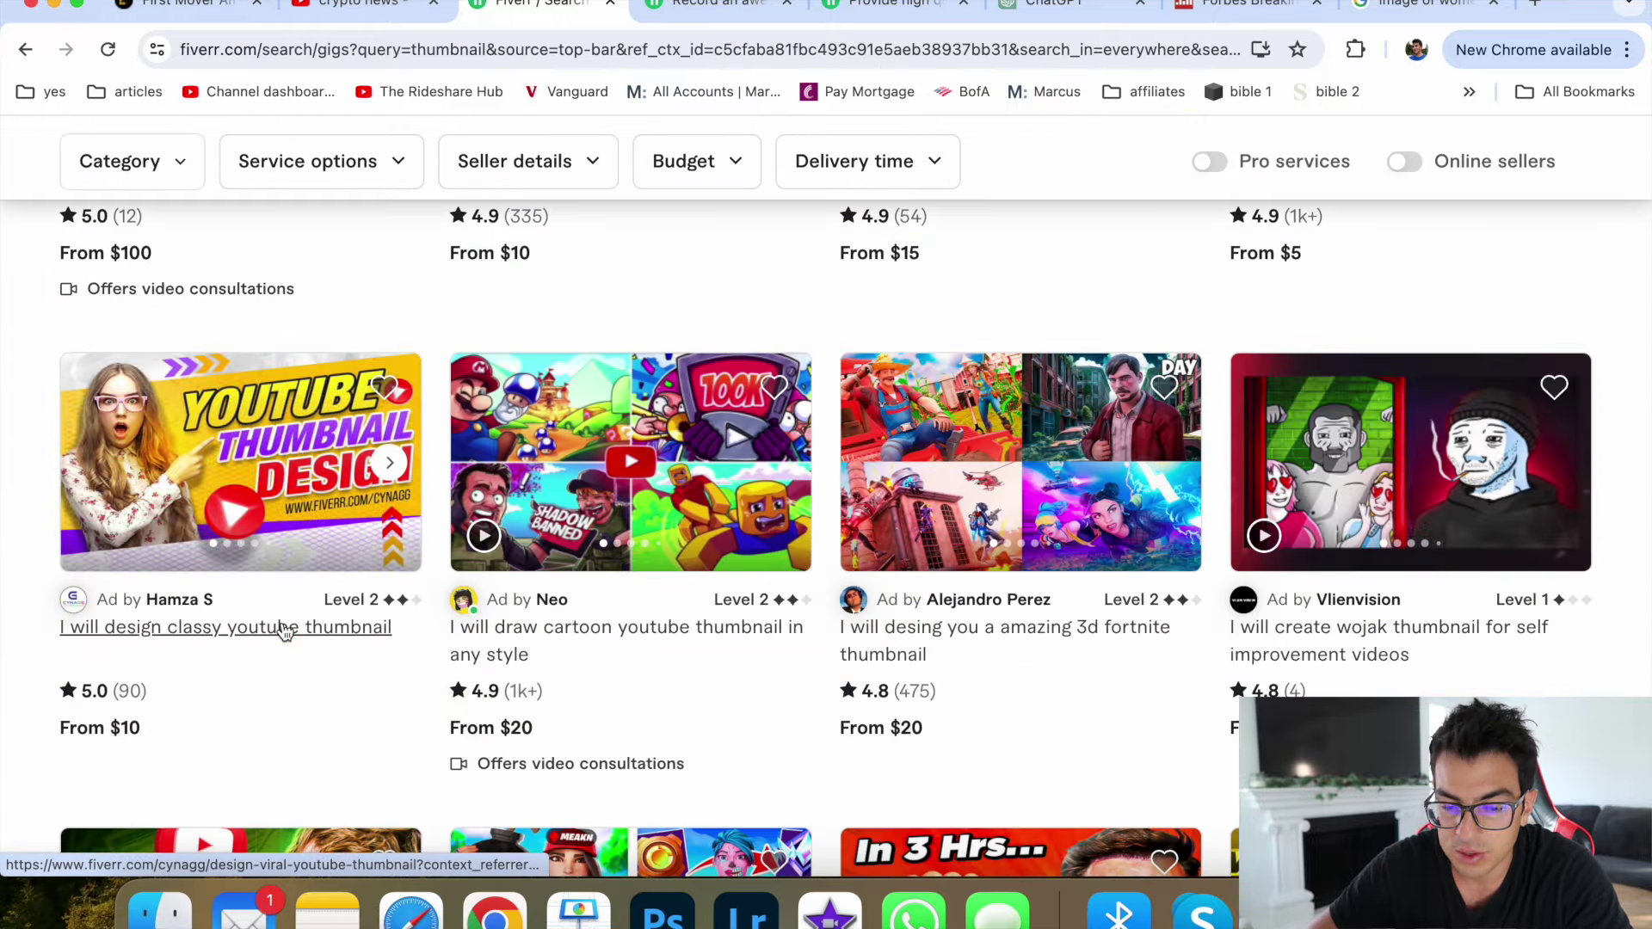
{"action": "left_click", "coordinate": [282, 629]}
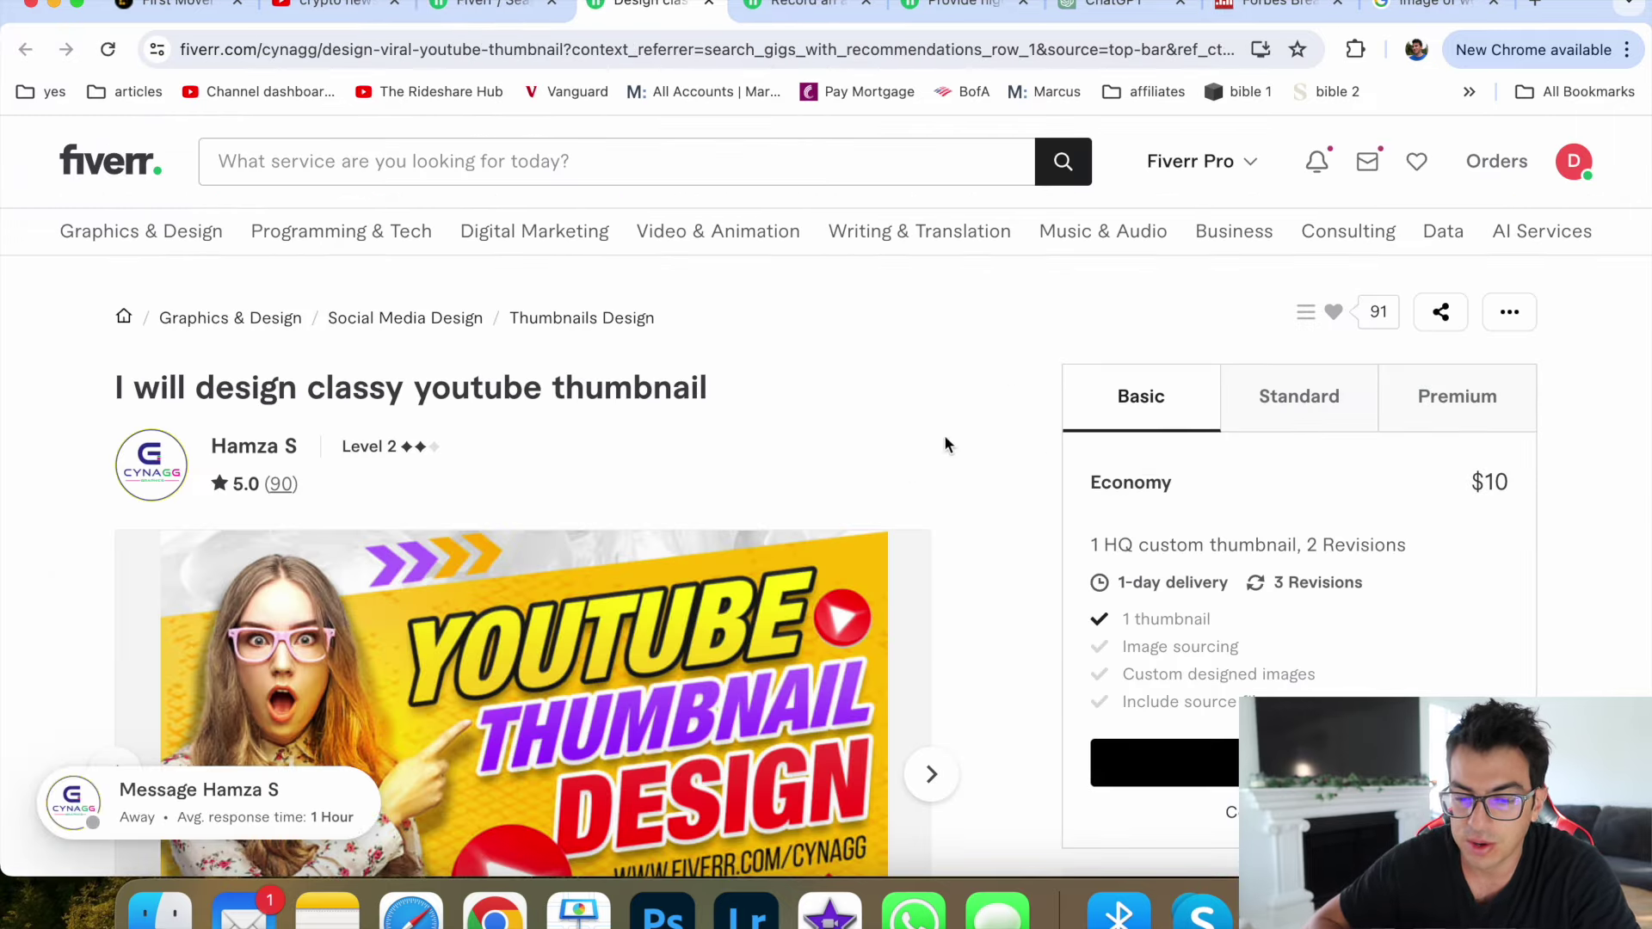
{"action": "scroll", "coordinate": [968, 635], "scroll_direction": "down", "scroll_amount": 4}
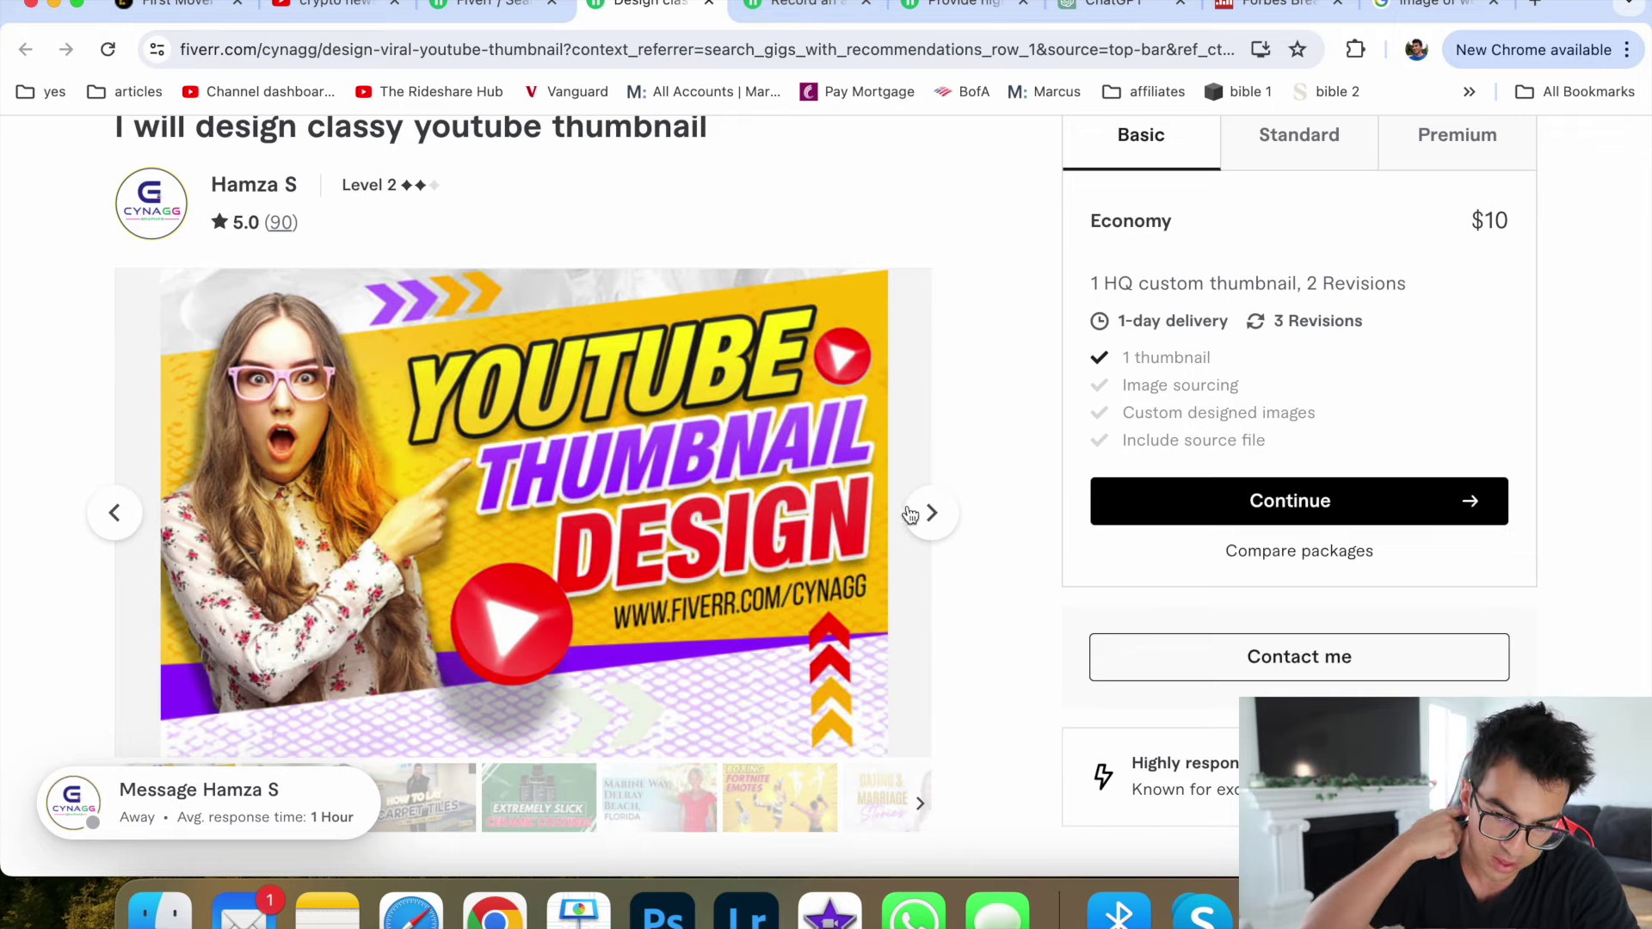
{"action": "left_click", "coordinate": [490, 7]}
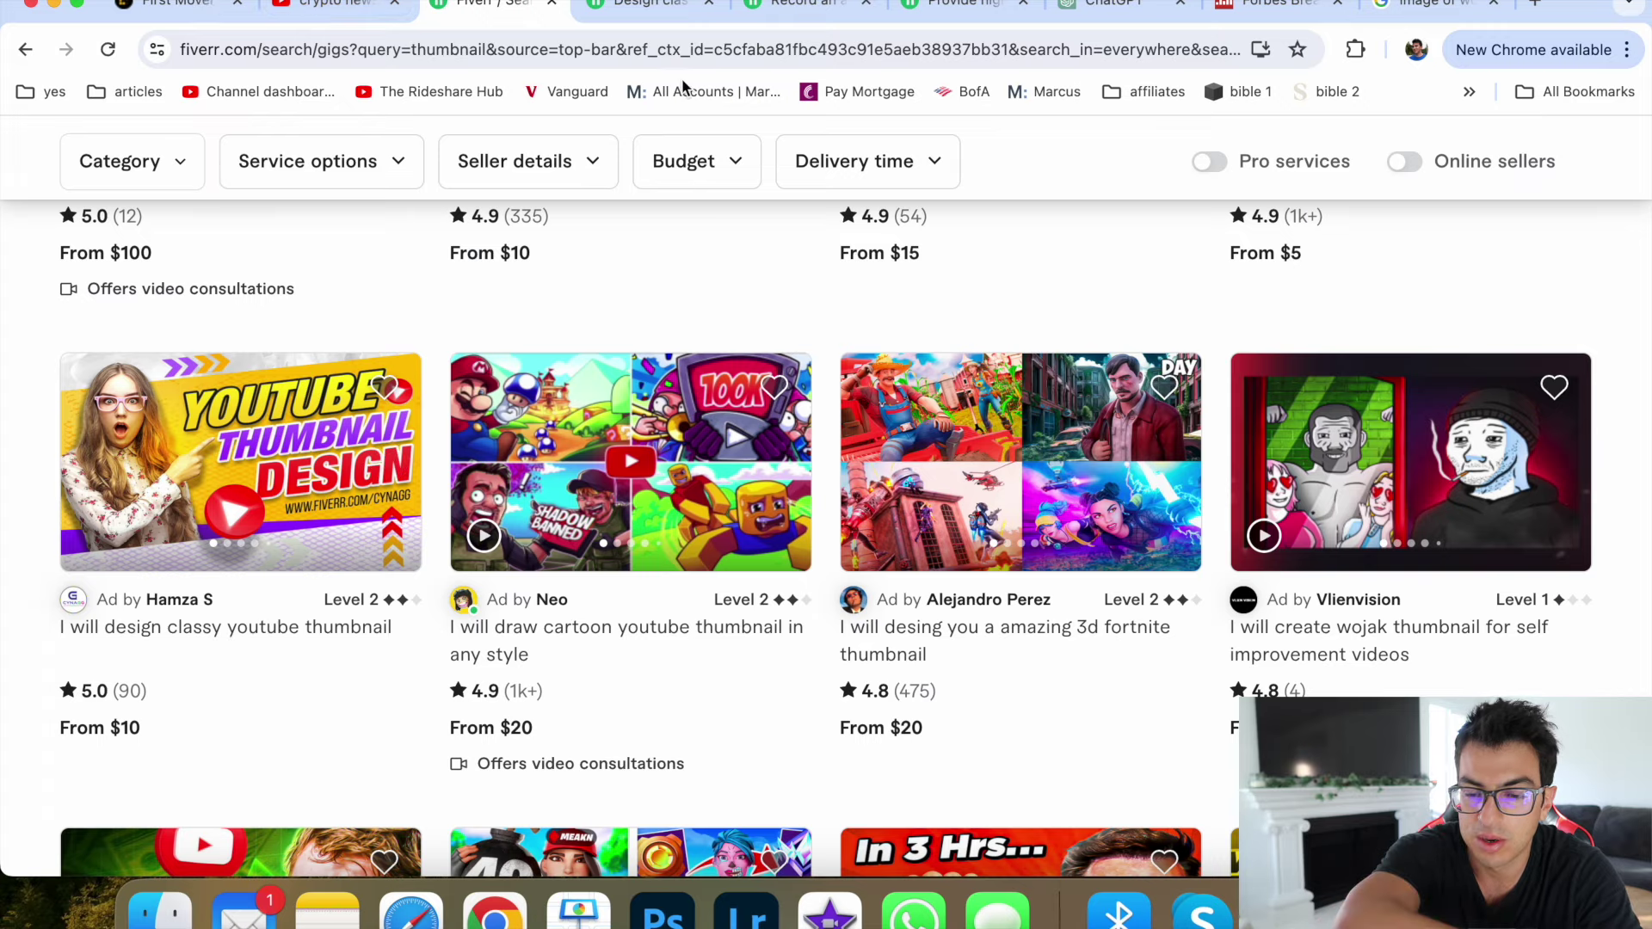
Step: Cycle through the CoinDesk, YouTube crypto news, Forbes Socialblade and meditation image tabs, then focus the address bar
{"action": "left_click", "coordinate": [166, 6]}
{"action": "key", "text": "alt+Left"}
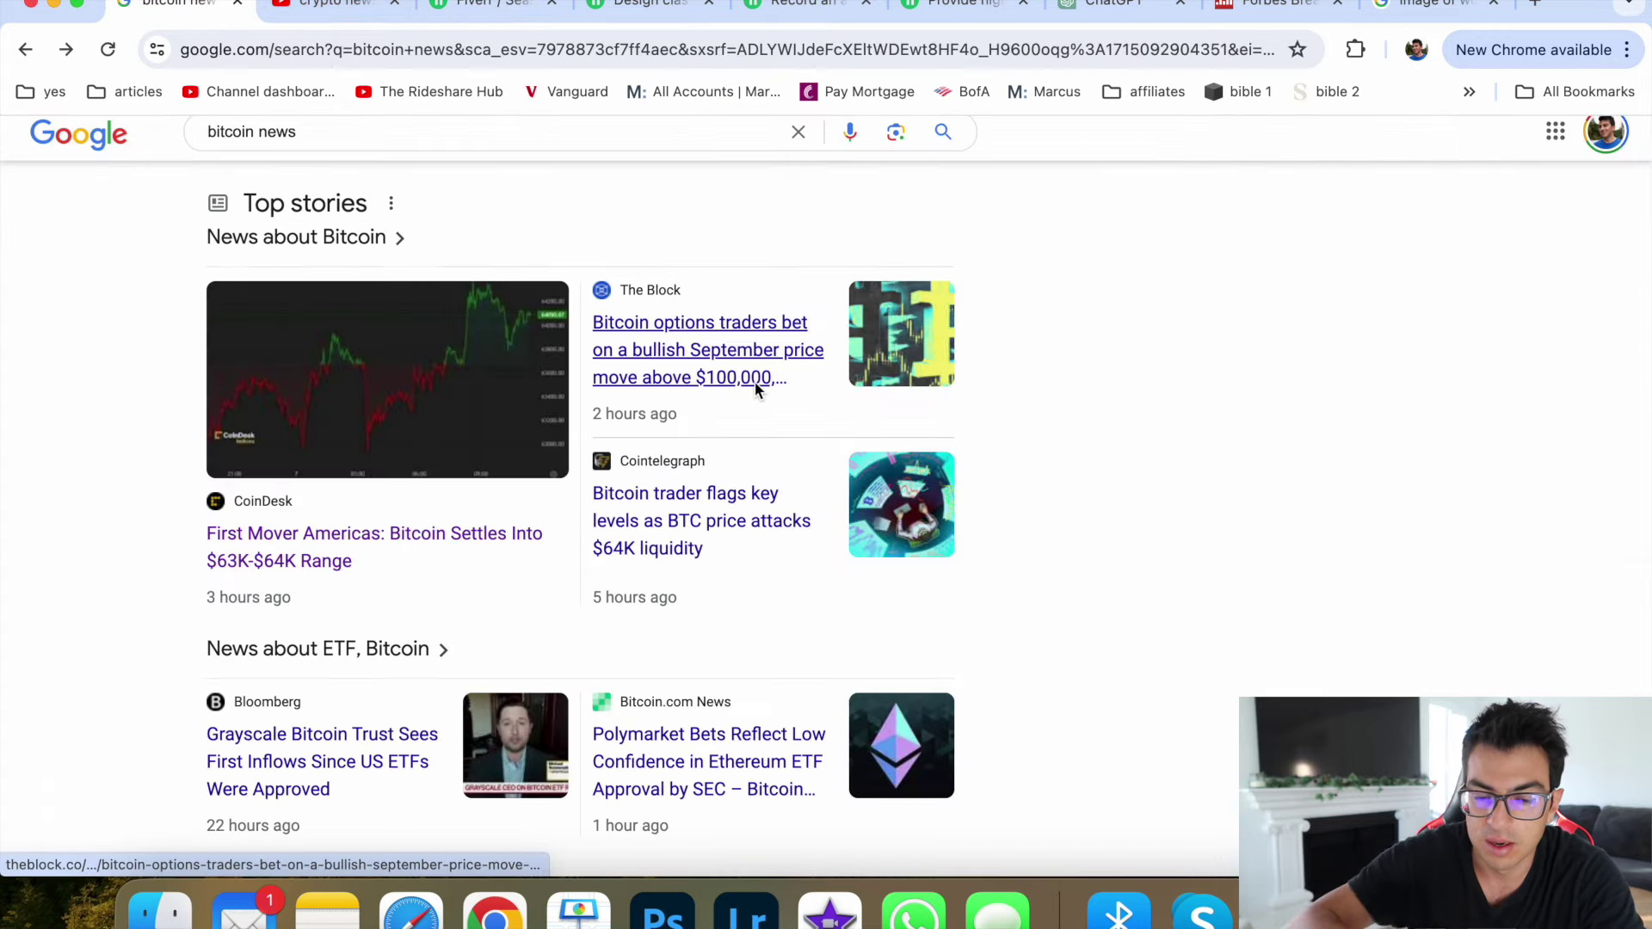
{"action": "scroll", "coordinate": [755, 384], "scroll_direction": "down", "scroll_amount": 3}
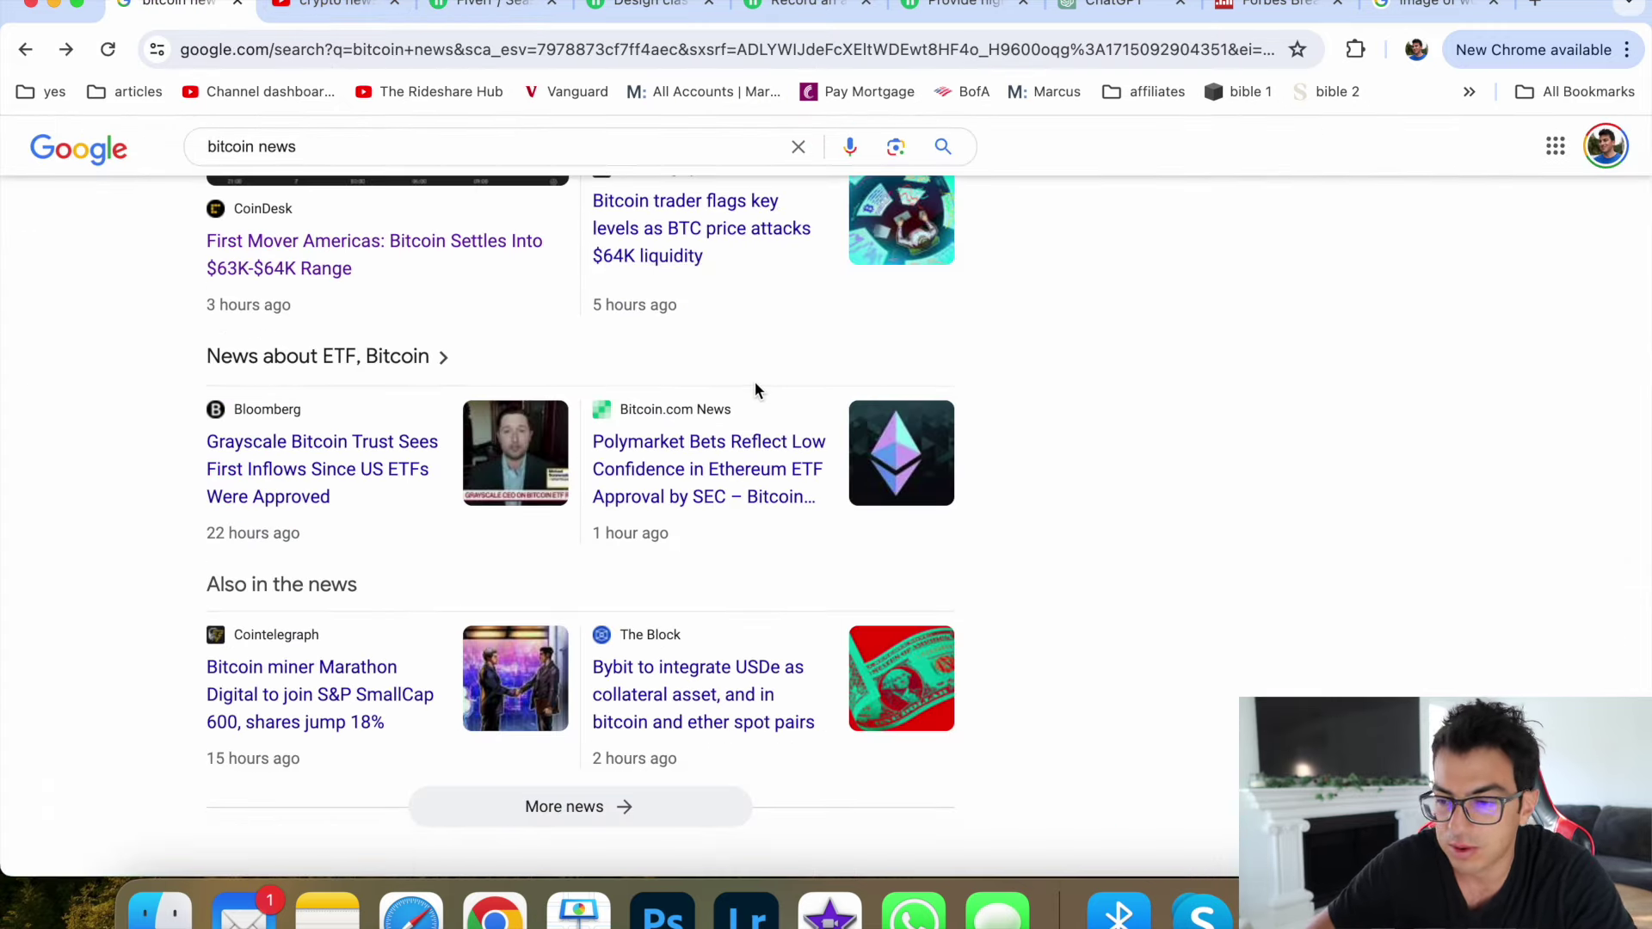
{"action": "scroll", "coordinate": [756, 387], "scroll_direction": "up", "scroll_amount": 5}
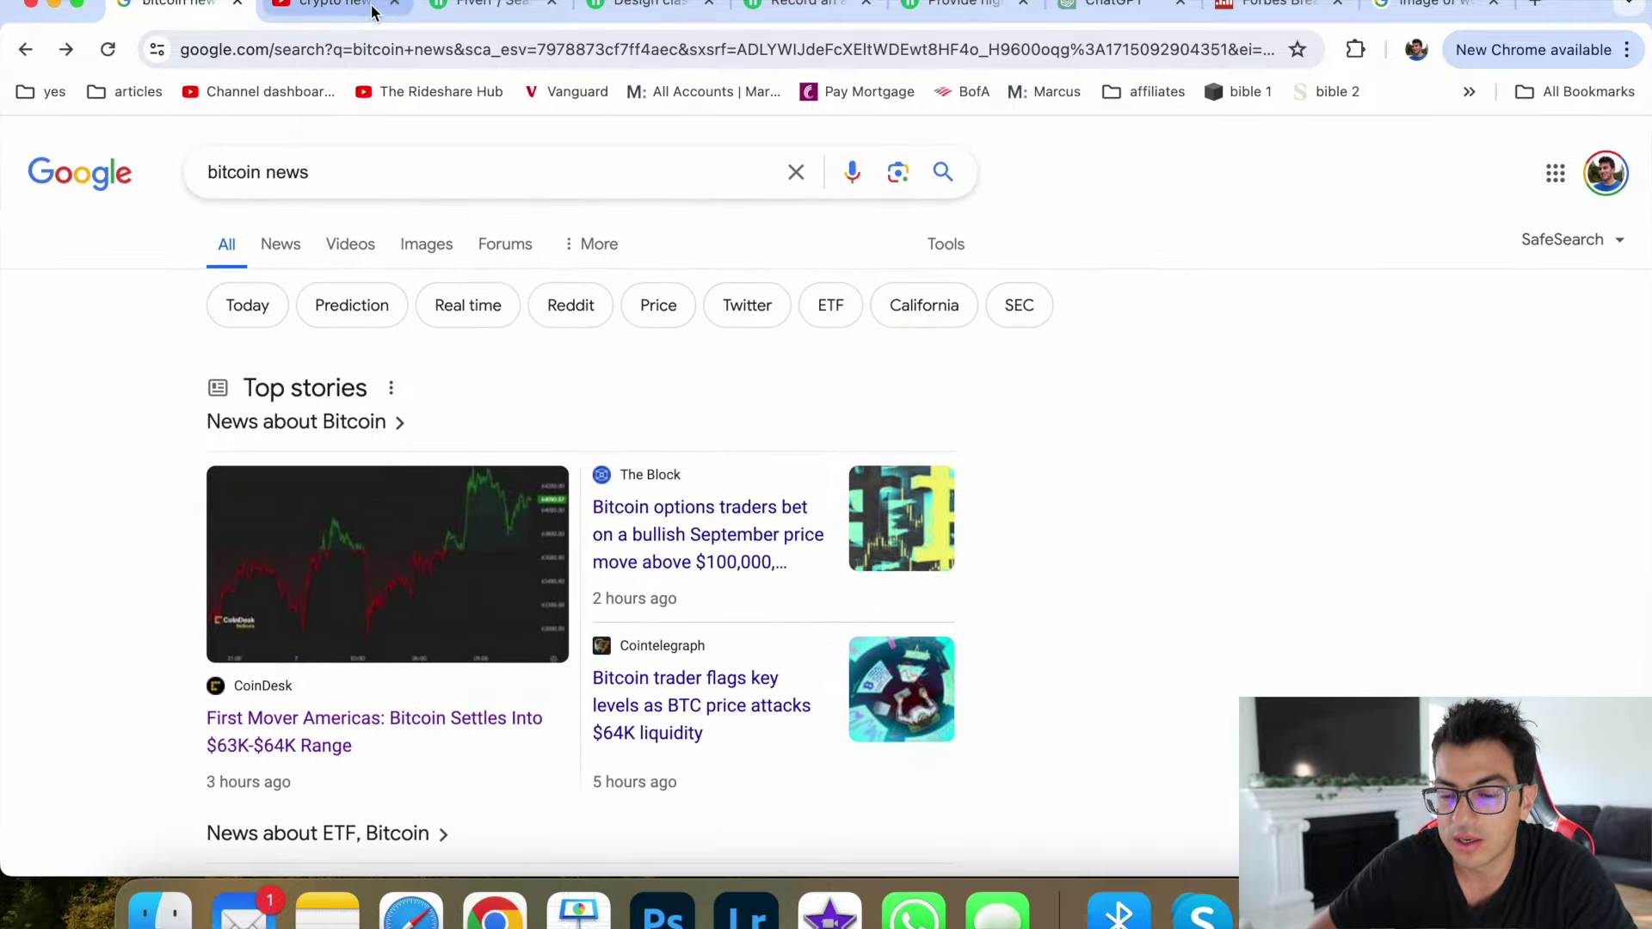
{"action": "left_click", "coordinate": [334, 6]}
{"action": "scroll", "coordinate": [1266, 547], "scroll_direction": "down", "scroll_amount": 5}
{"action": "scroll", "coordinate": [1266, 548], "scroll_direction": "down", "scroll_amount": 1}
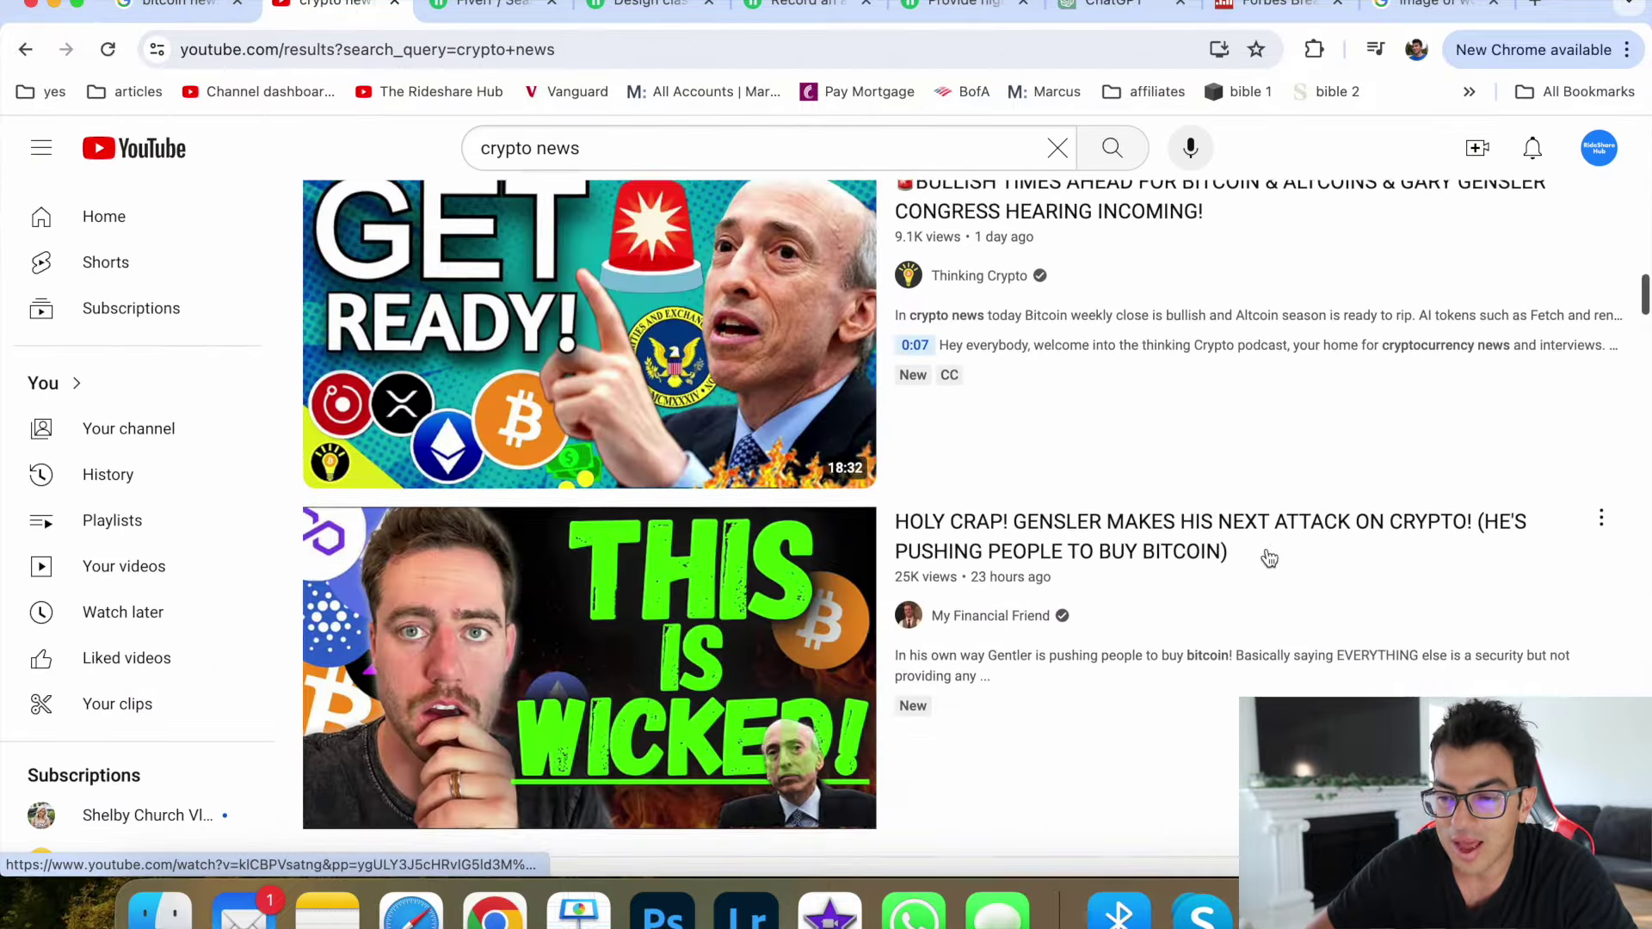
{"action": "scroll", "coordinate": [1267, 552], "scroll_direction": "up", "scroll_amount": 10}
{"action": "left_click", "coordinate": [1276, 11]}
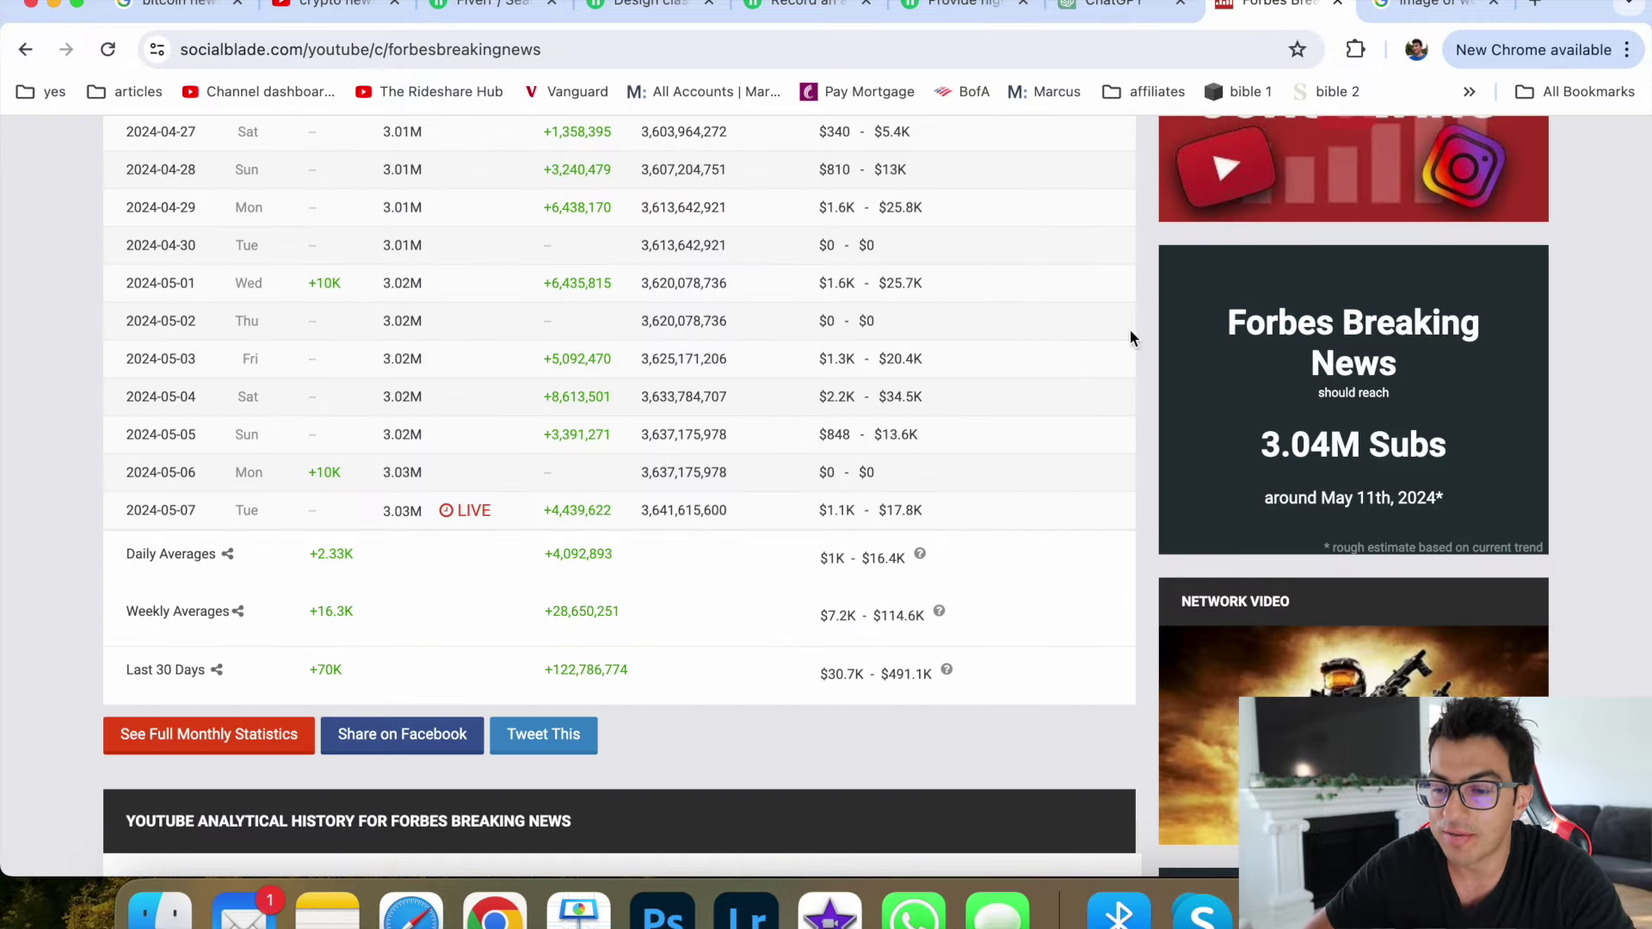
{"action": "left_click", "coordinate": [1420, 10]}
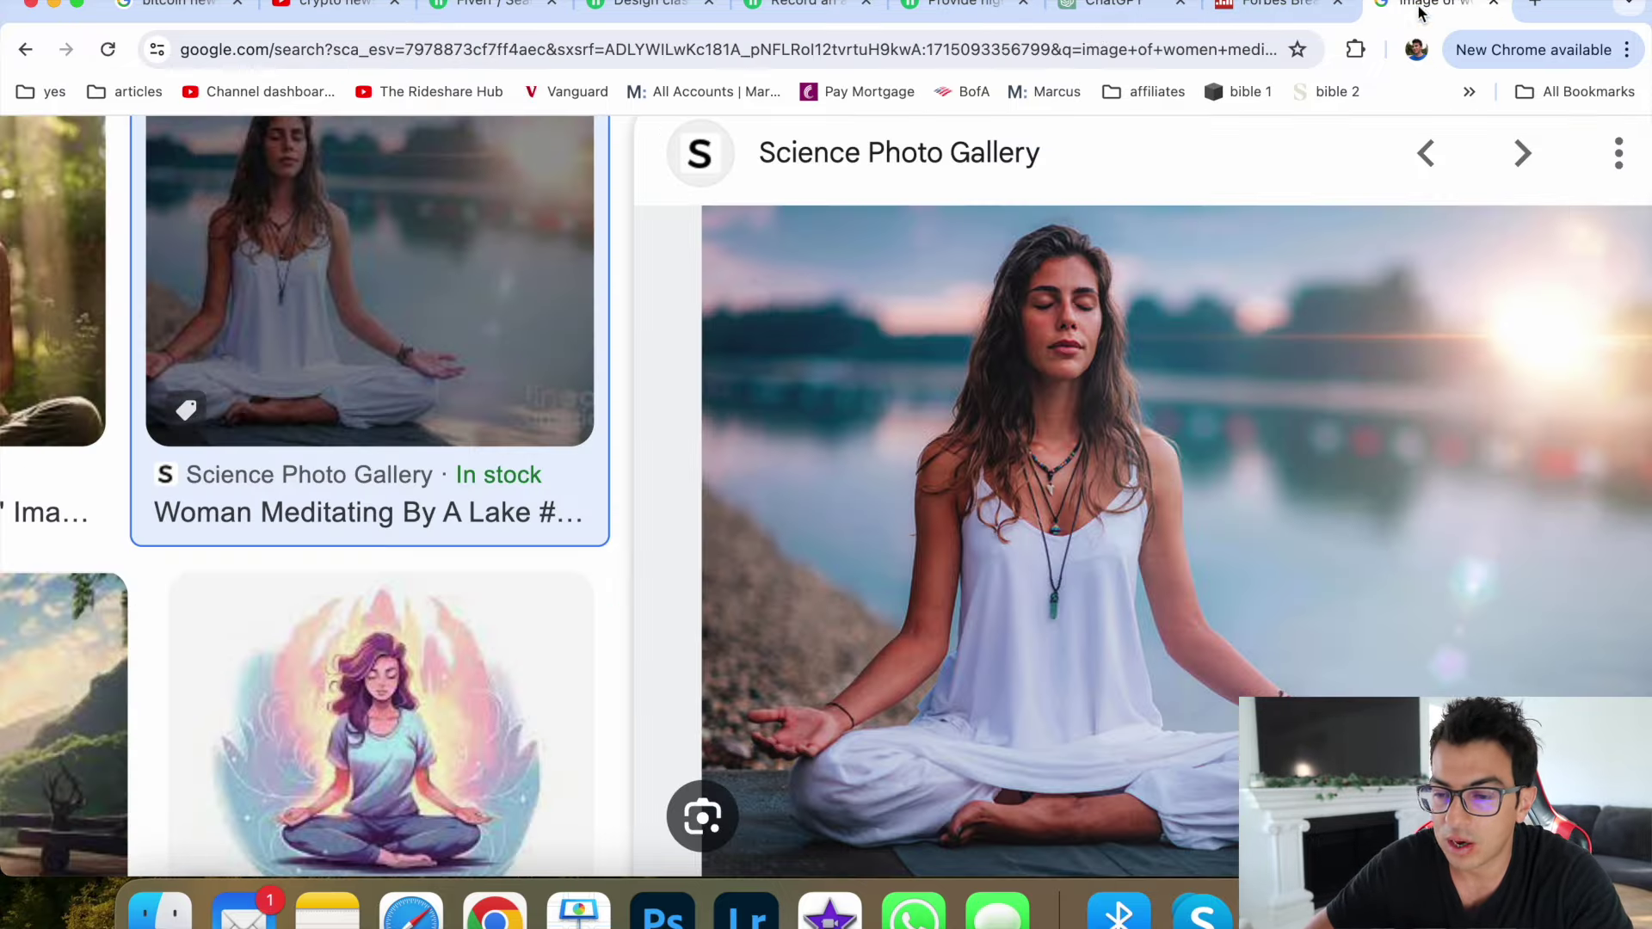
{"action": "left_click", "coordinate": [1169, 50]}
{"action": "type", "text": "ther"}
Step: Load the Rideshare Hub site, open the Faceless YouTube Program and start its free trial showing $0.00 due today
{"action": "key", "text": "Return"}
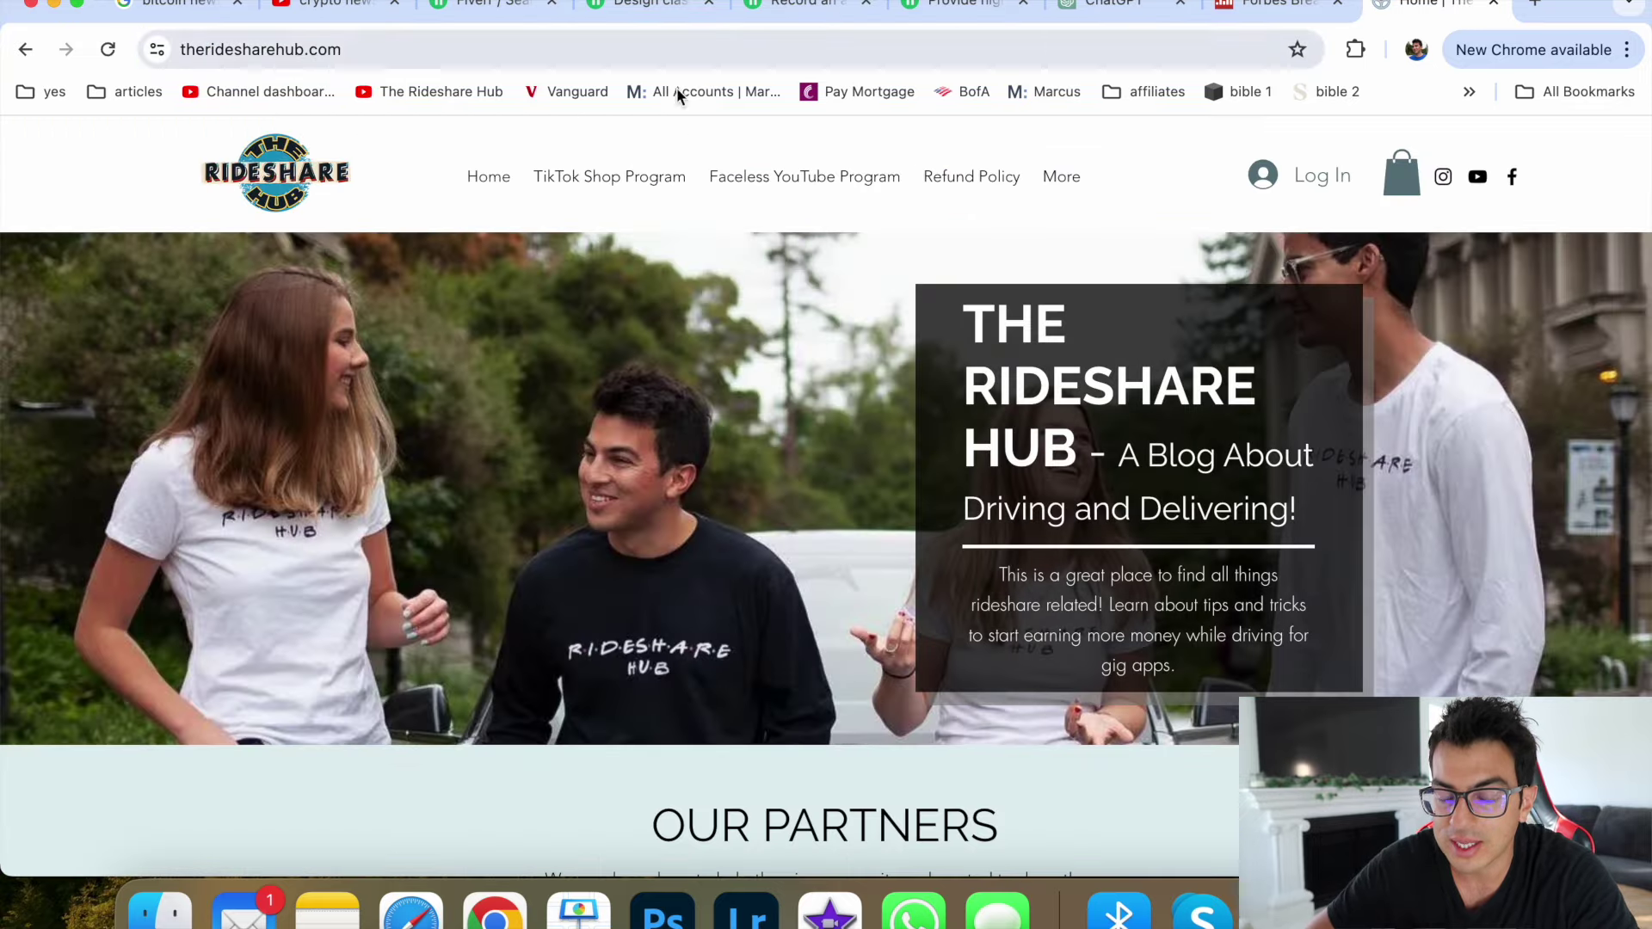
{"action": "left_click", "coordinate": [756, 173]}
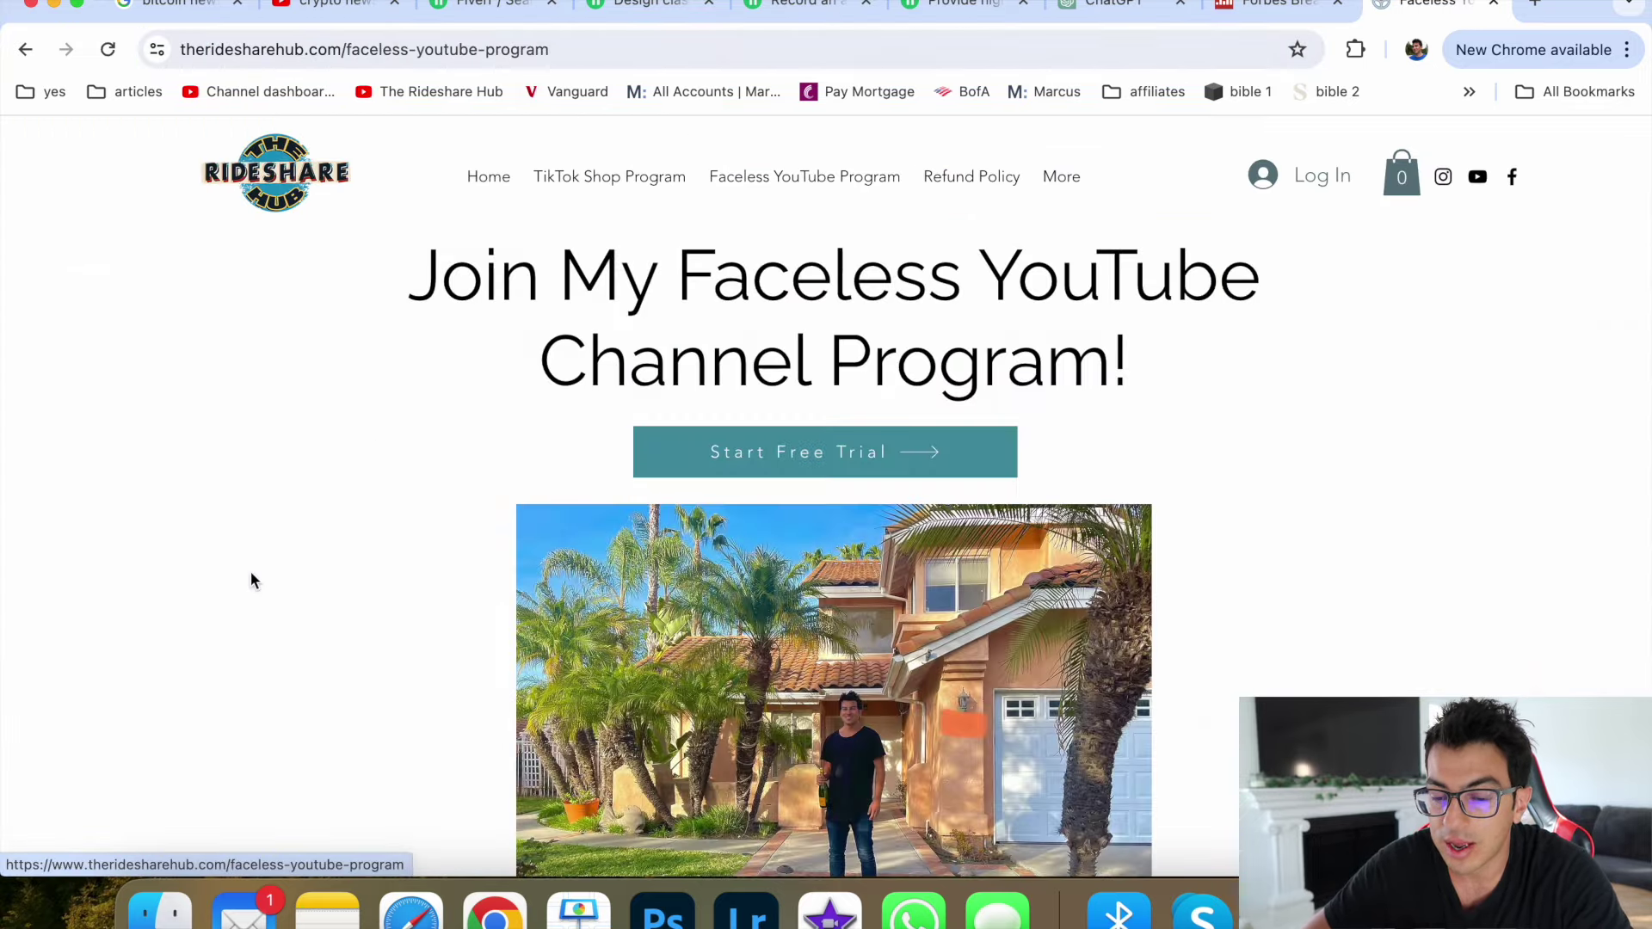
{"action": "left_click", "coordinate": [787, 469]}
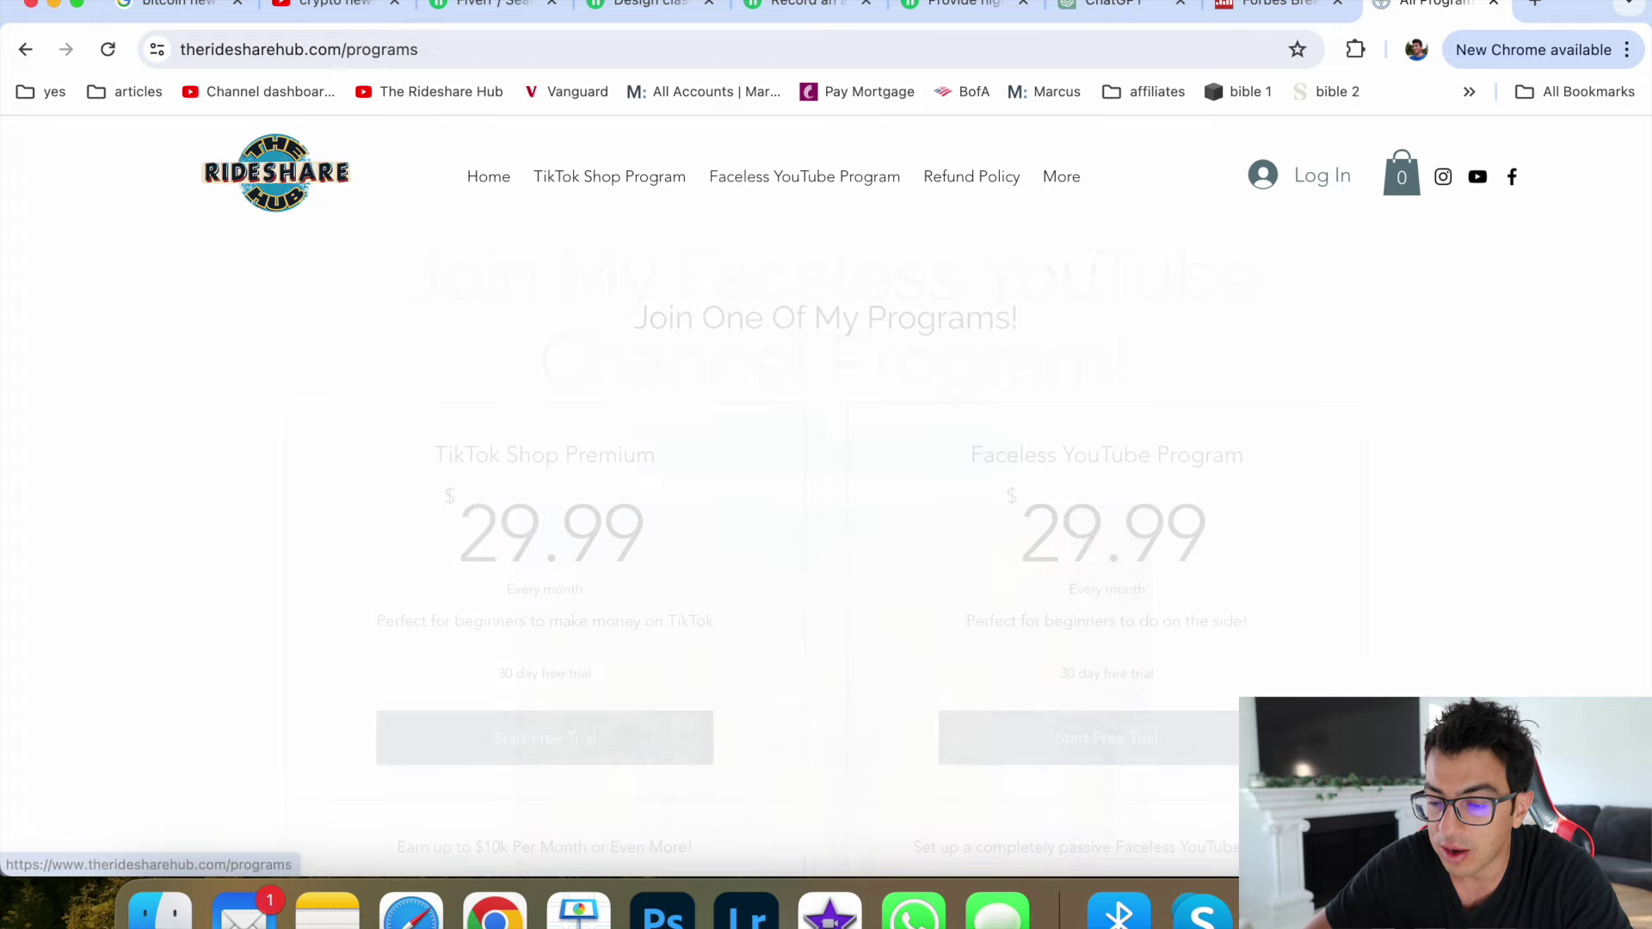
{"action": "scroll", "coordinate": [788, 471], "scroll_direction": "down", "scroll_amount": 2}
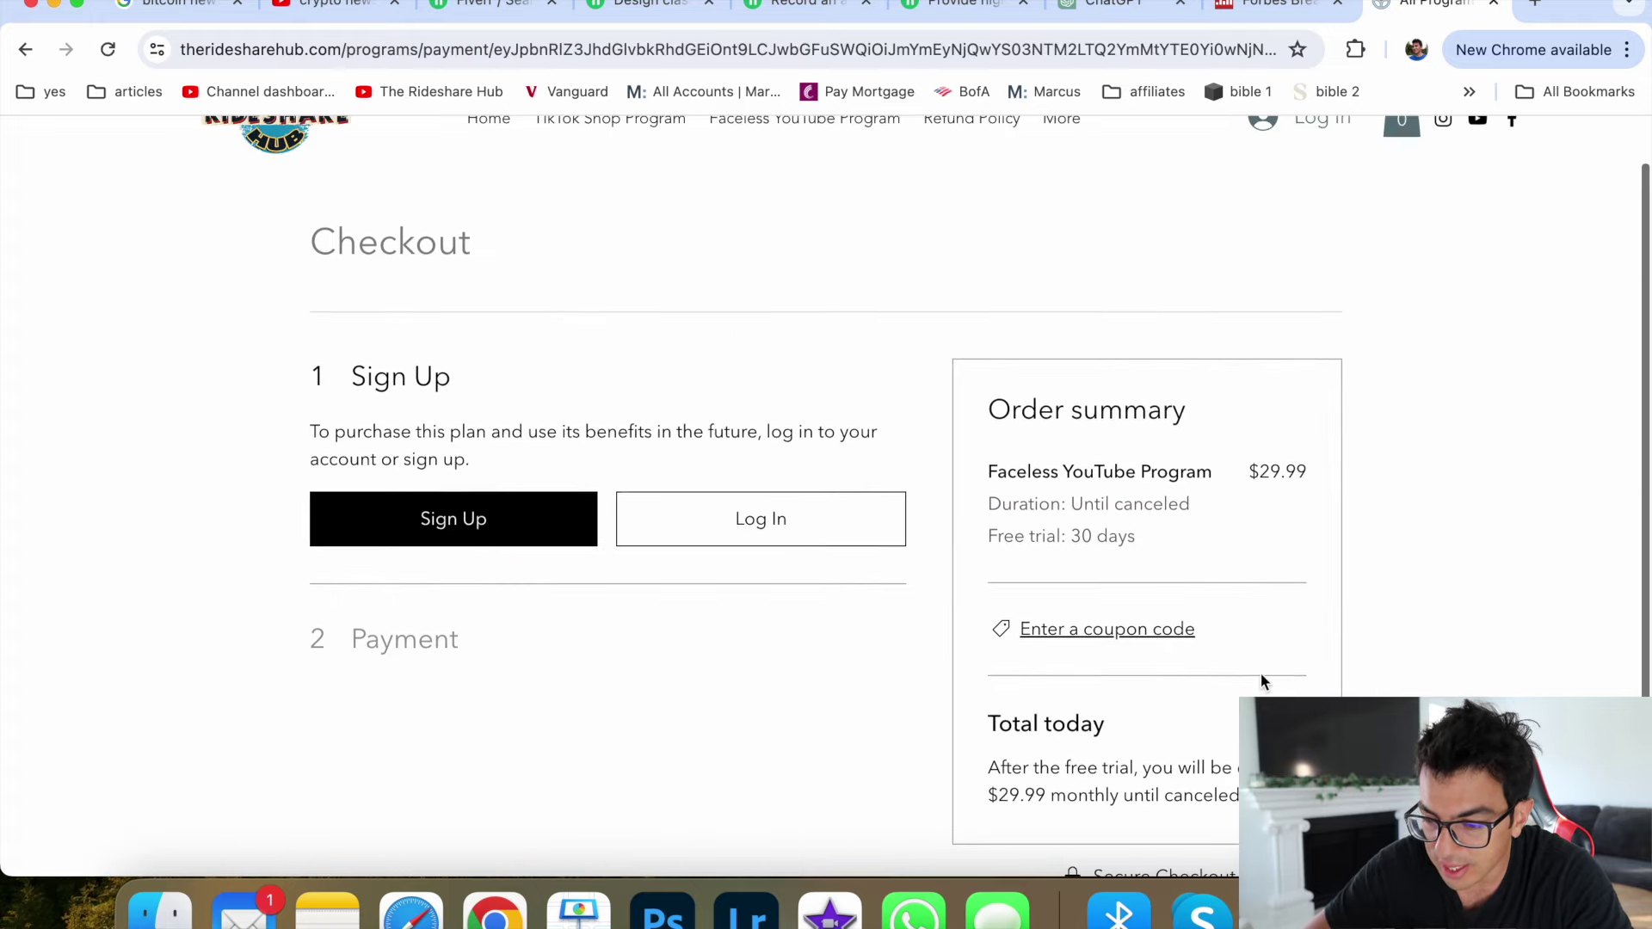
{"action": "scroll", "coordinate": [1197, 687], "scroll_direction": "up", "scroll_amount": 3}
{"action": "scroll", "coordinate": [1195, 699], "scroll_direction": "up", "scroll_amount": 3}
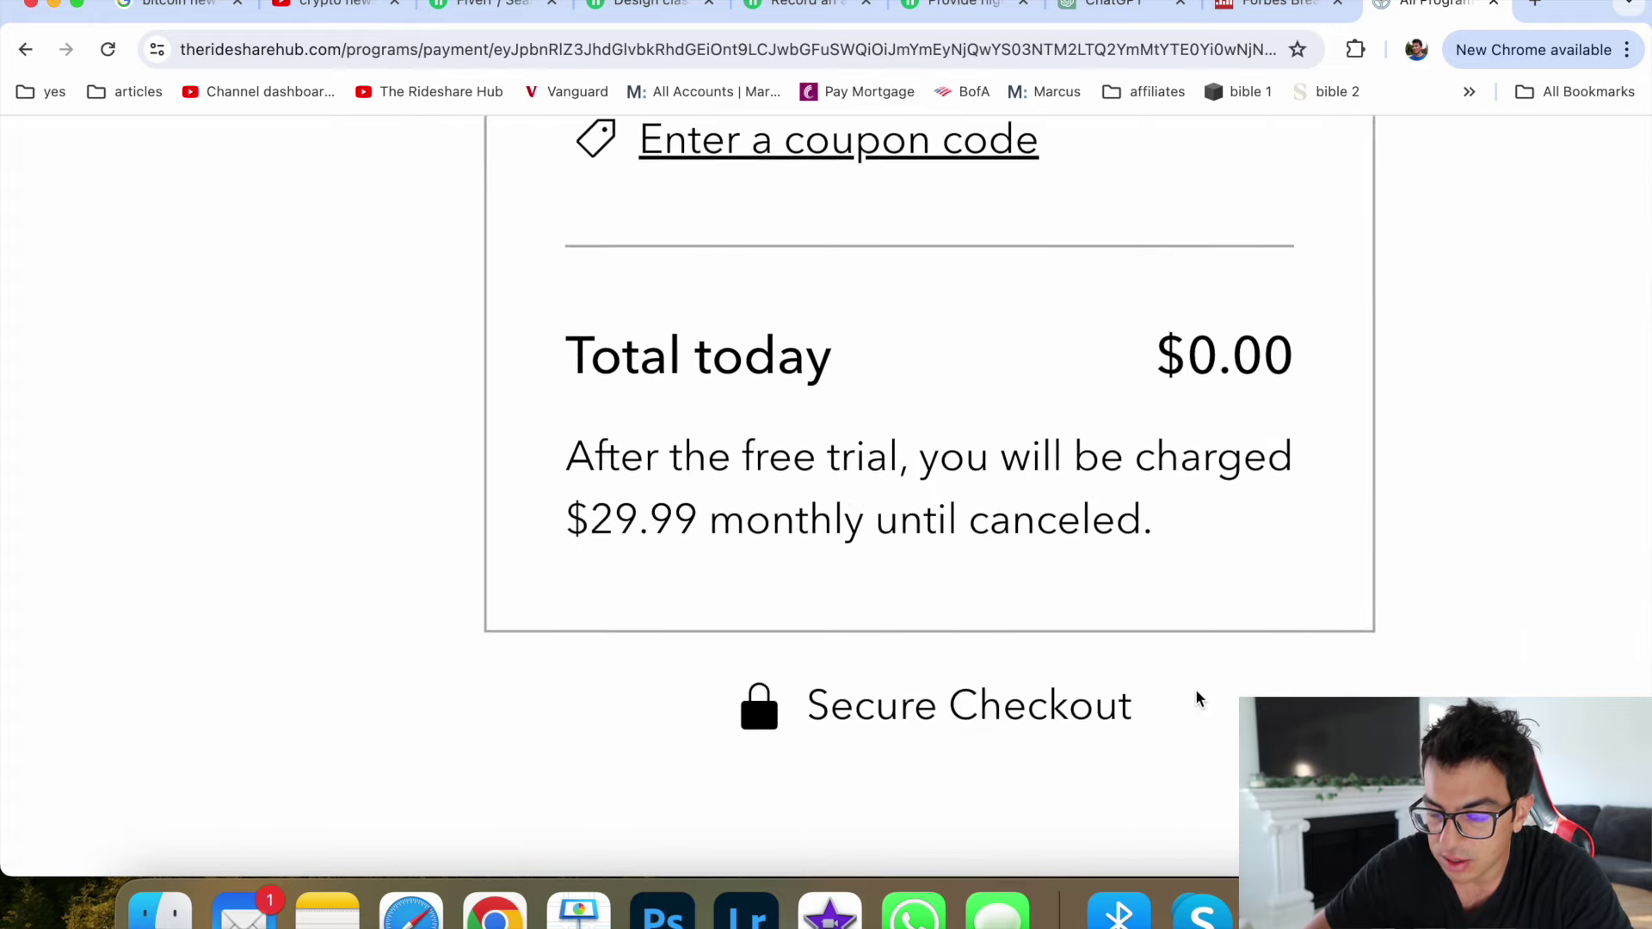
{"action": "double_click", "coordinate": [1233, 374]}
{"action": "left_click", "coordinate": [1217, 366]}
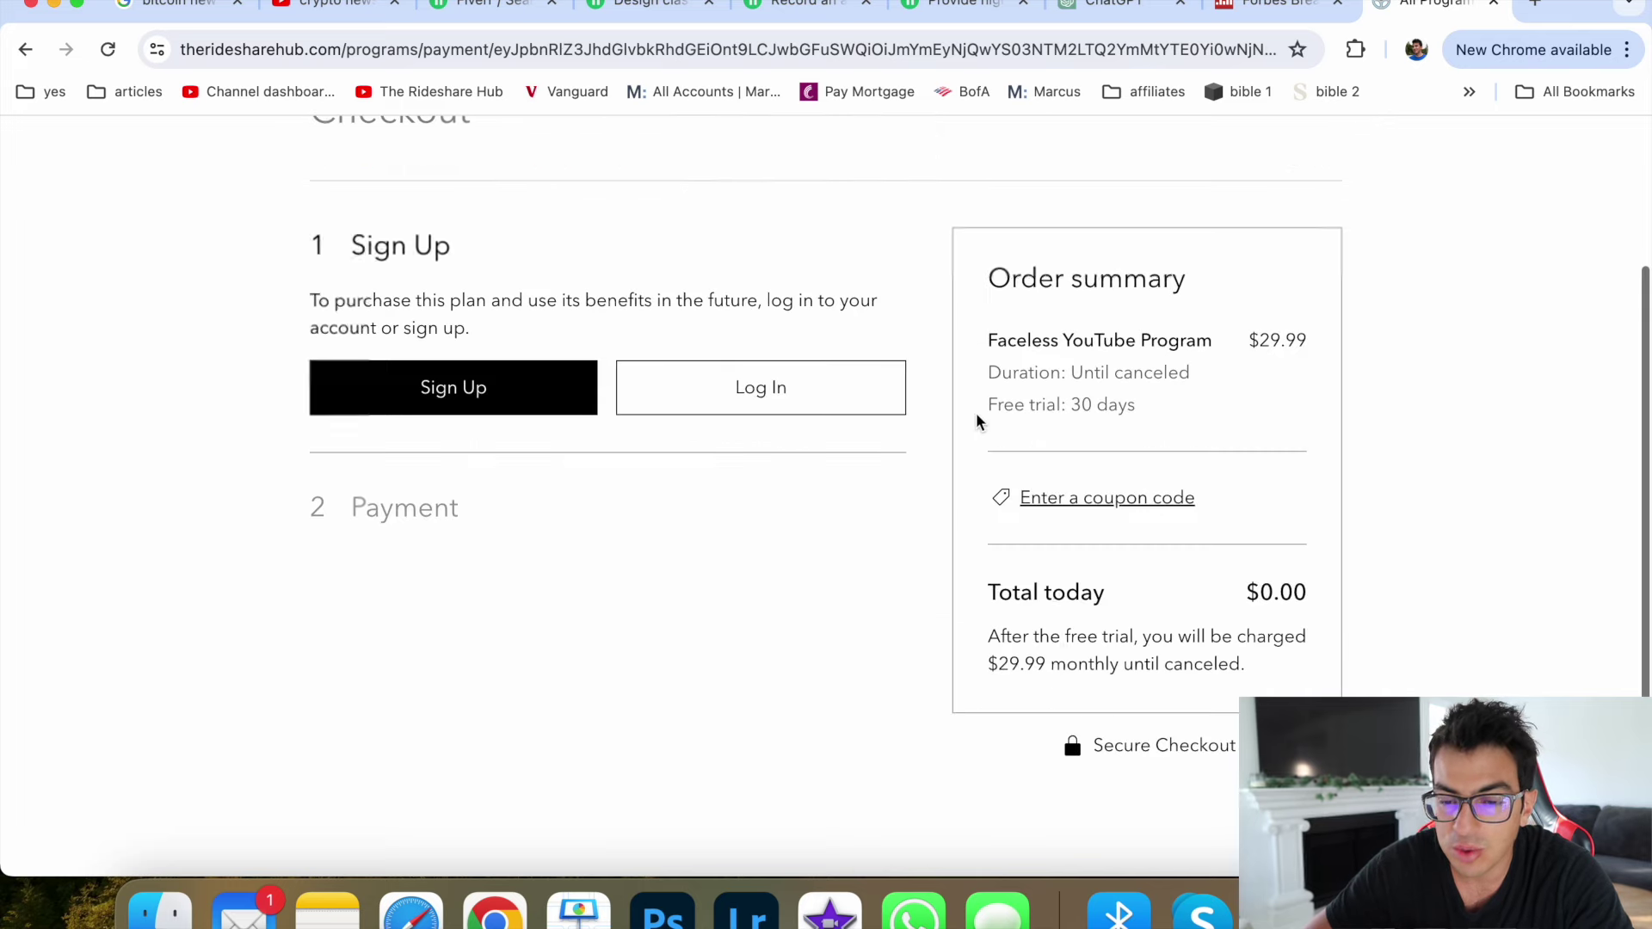
{"action": "scroll", "coordinate": [557, 420], "scroll_direction": "left", "scroll_amount": 5}
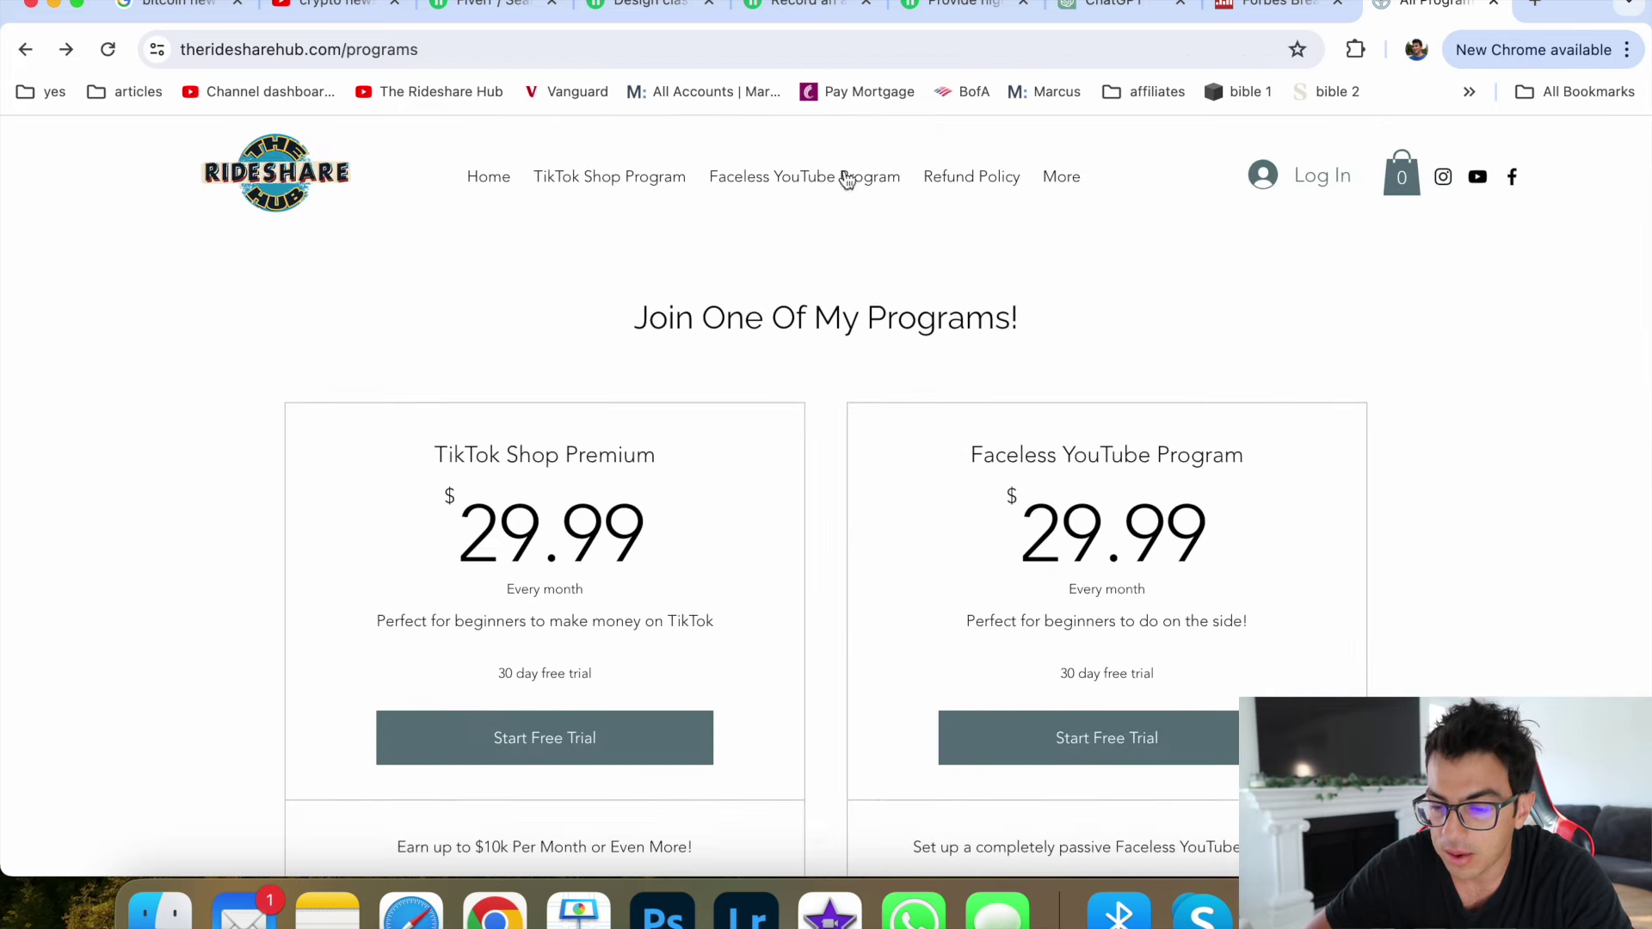
{"action": "scroll", "coordinate": [931, 577], "scroll_direction": "down", "scroll_amount": 3}
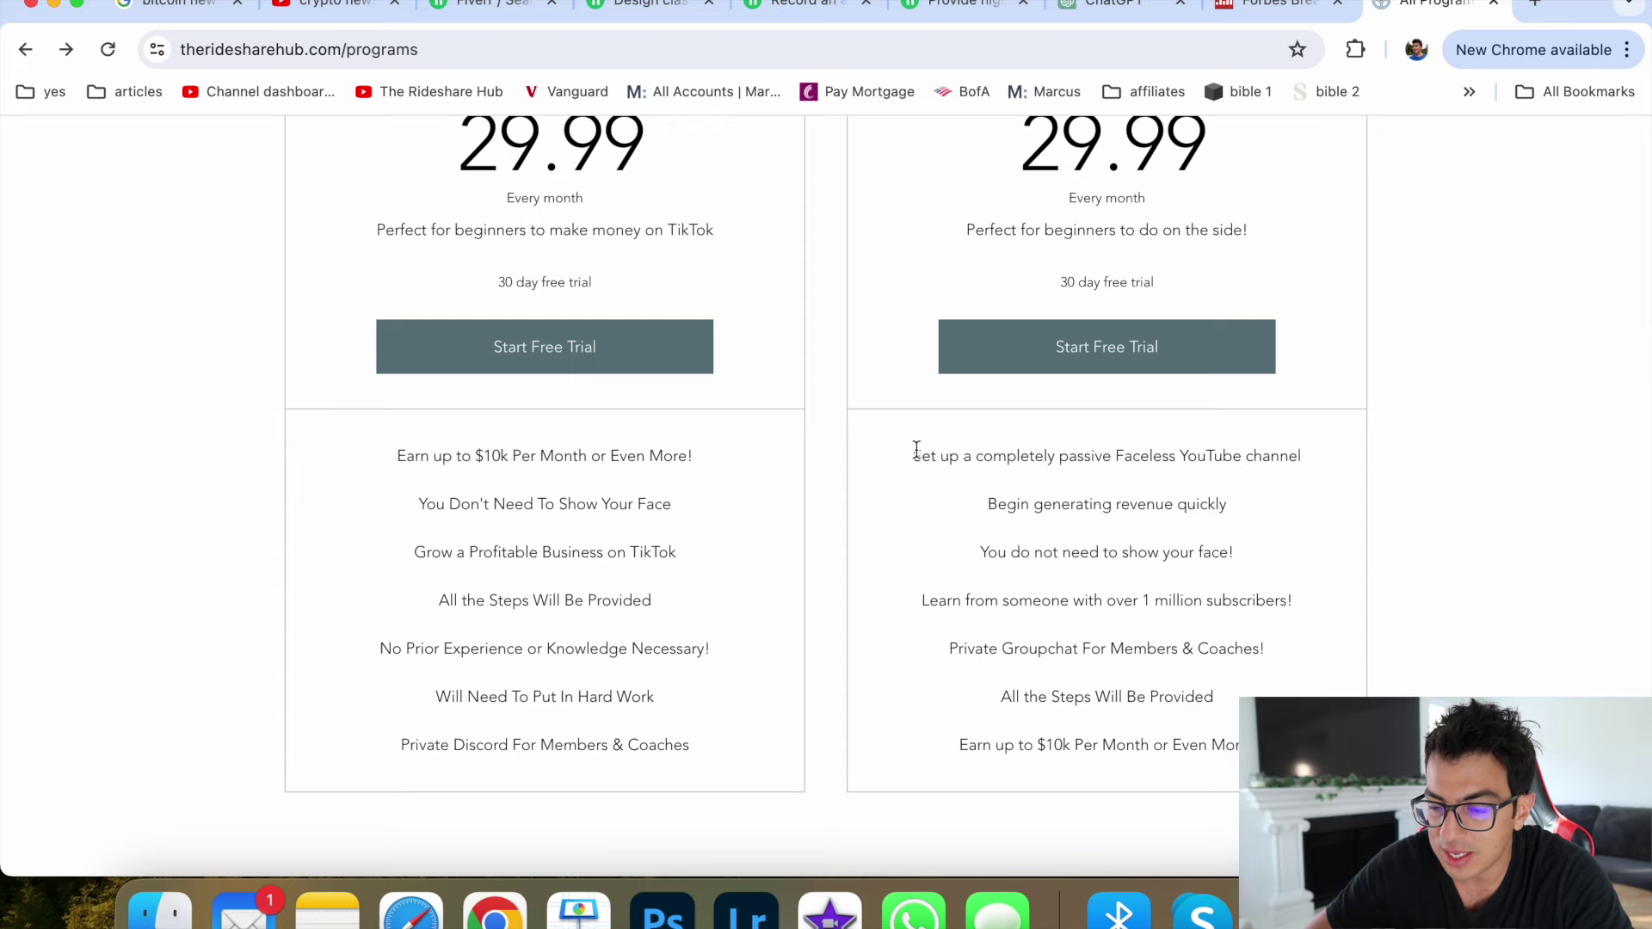
{"action": "left_click", "coordinate": [1380, 462]}
{"action": "scroll", "coordinate": [1379, 458], "scroll_direction": "down", "scroll_amount": 2}
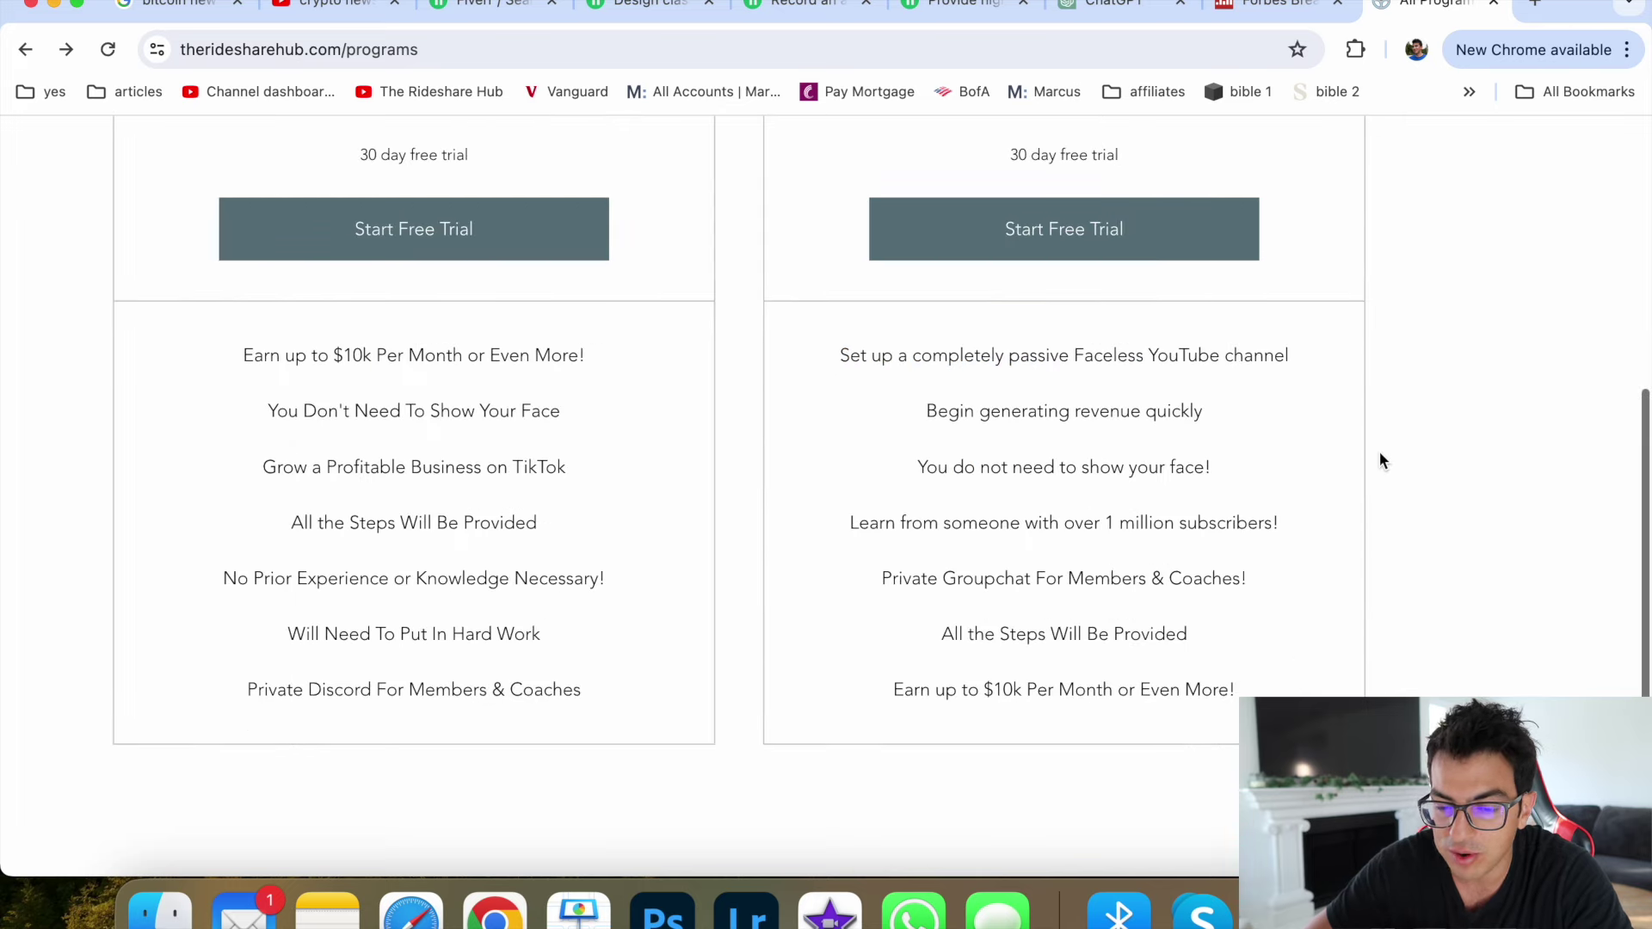
{"action": "scroll", "coordinate": [1380, 459], "scroll_direction": "up", "scroll_amount": 5}
Step: Highlight each perk line: no face needed, 1M-subscriber mentor, private groupchat, all steps provided, earn up to $10k/month
{"action": "triple_click", "coordinate": [622, 481]}
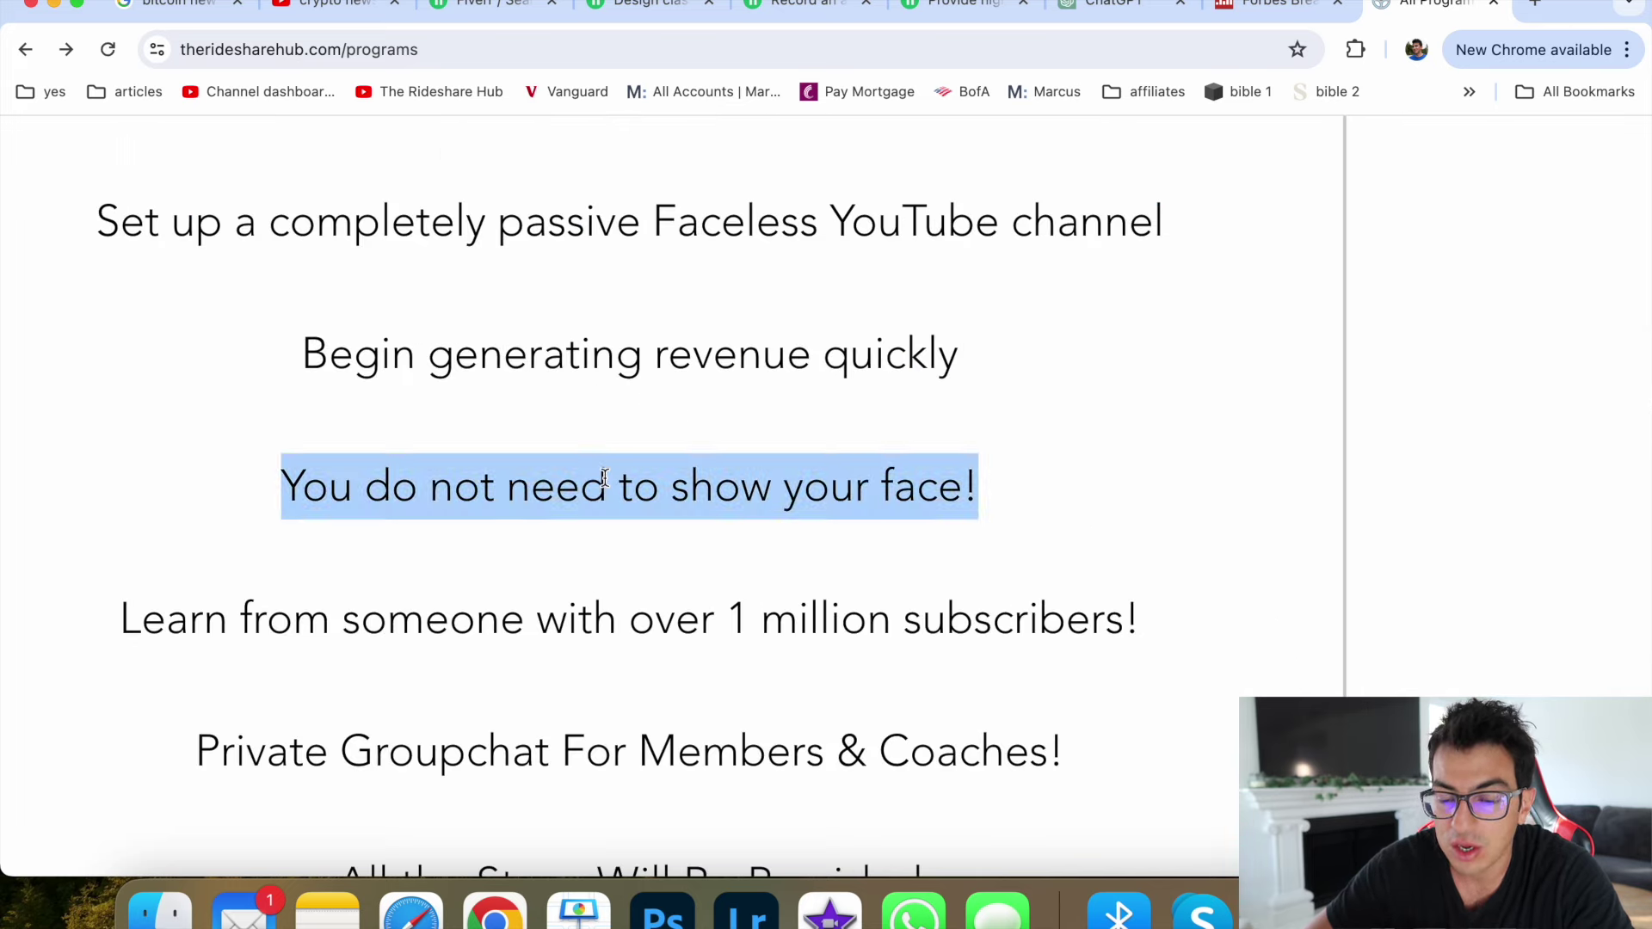
{"action": "left_click", "coordinate": [622, 480]}
{"action": "triple_click", "coordinate": [553, 627]}
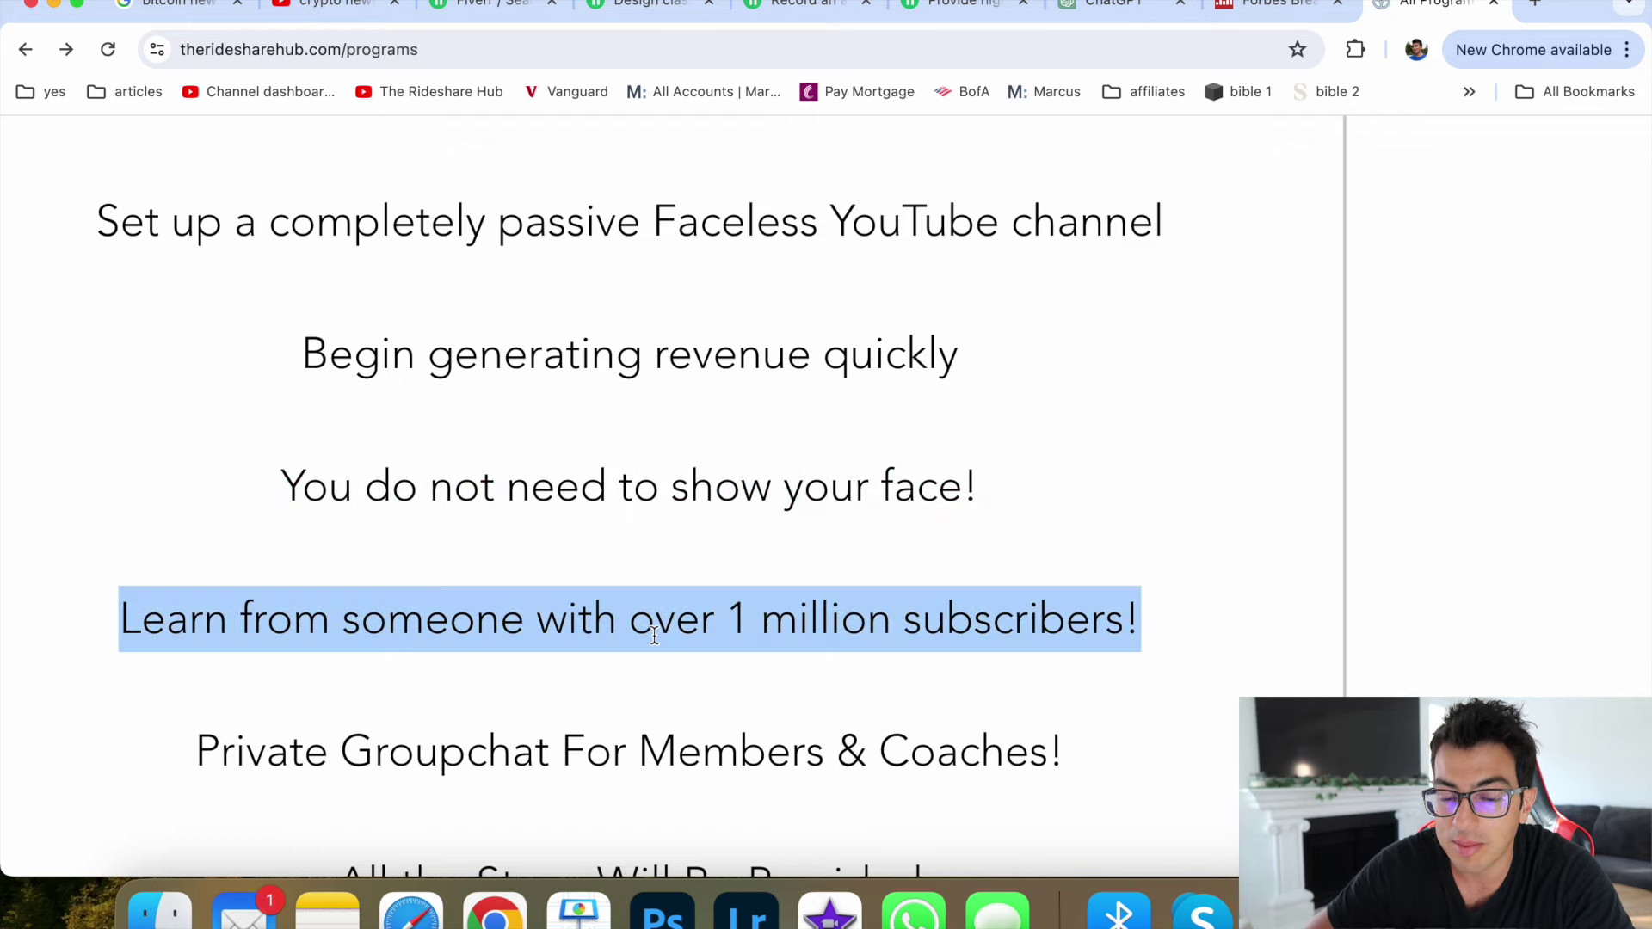
{"action": "left_click", "coordinate": [555, 626]}
{"action": "scroll", "coordinate": [620, 607], "scroll_direction": "down", "scroll_amount": 2}
{"action": "scroll", "coordinate": [632, 580], "scroll_direction": "down", "scroll_amount": 1}
{"action": "scroll", "coordinate": [635, 558], "scroll_direction": "down", "scroll_amount": 1}
{"action": "triple_click", "coordinate": [637, 558]}
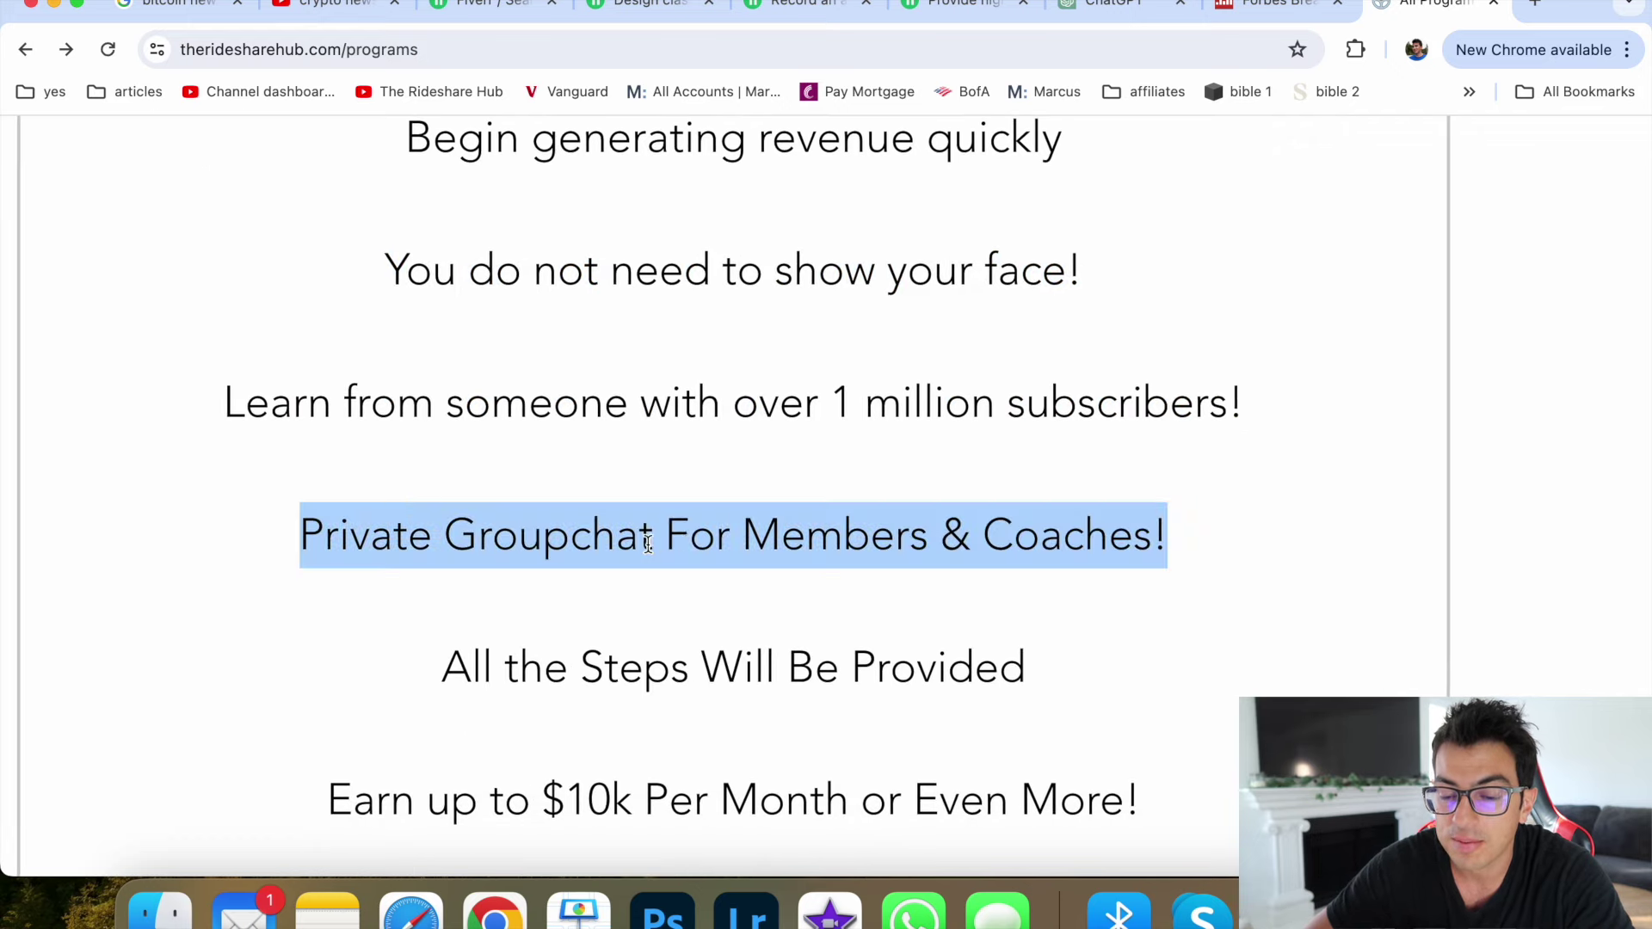
{"action": "left_click", "coordinate": [642, 549]}
{"action": "scroll", "coordinate": [645, 567], "scroll_direction": "down", "scroll_amount": 1}
{"action": "double_click", "coordinate": [649, 581]}
{"action": "triple_click", "coordinate": [647, 578]}
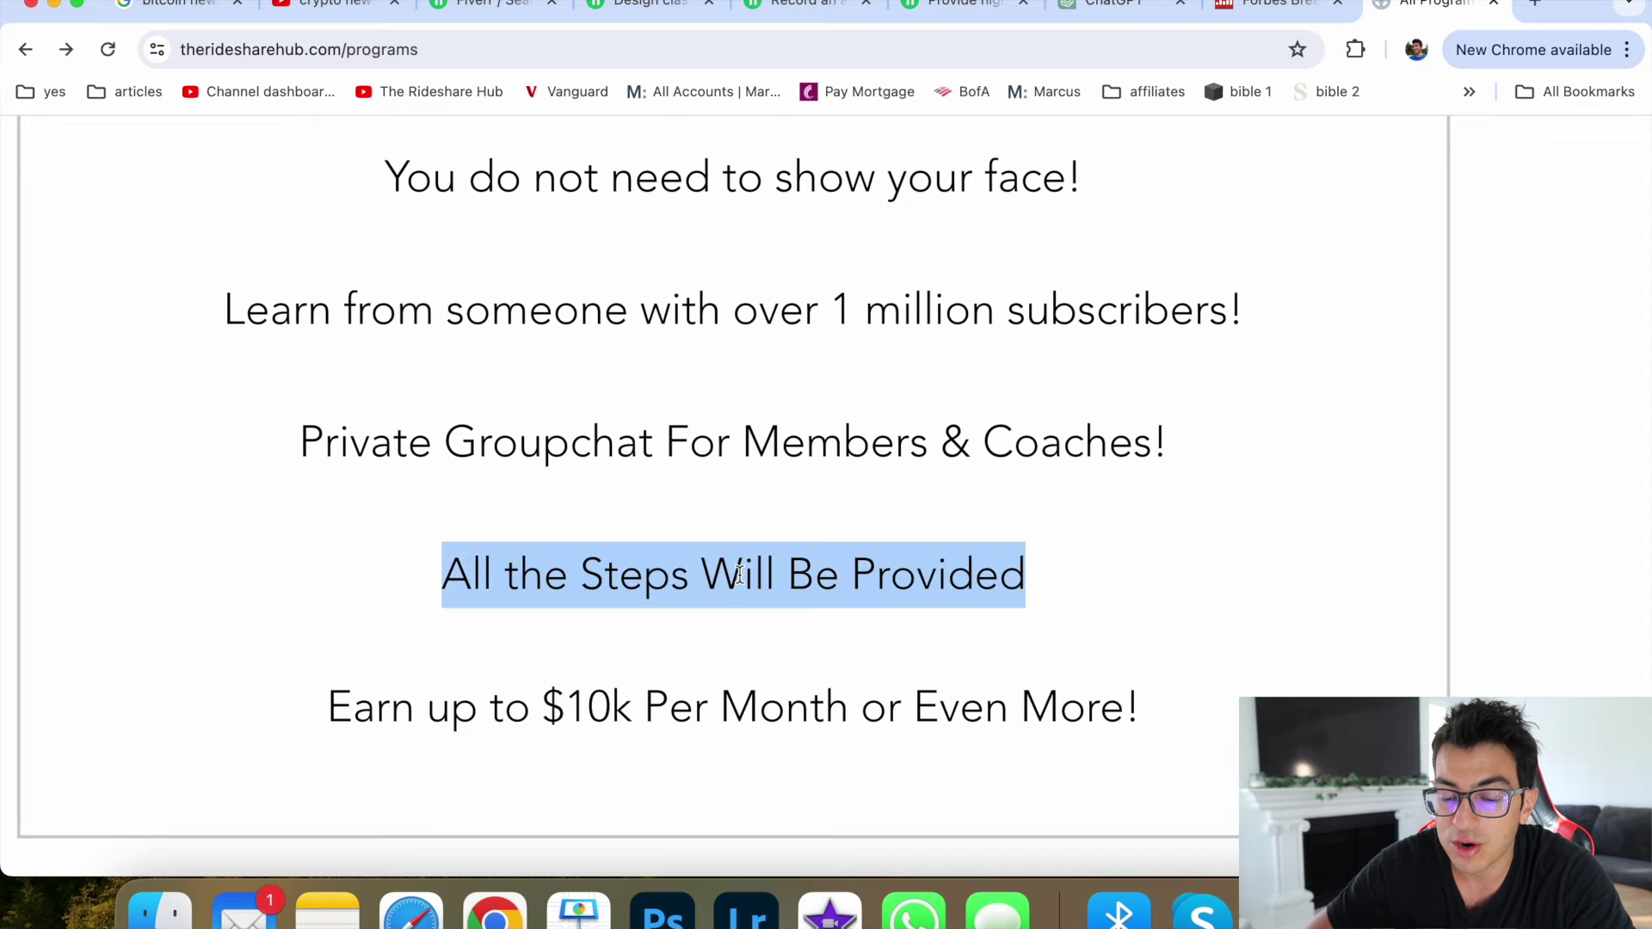
{"action": "left_click", "coordinate": [736, 575]}
{"action": "triple_click", "coordinate": [769, 721]}
{"action": "left_click", "coordinate": [860, 720]}
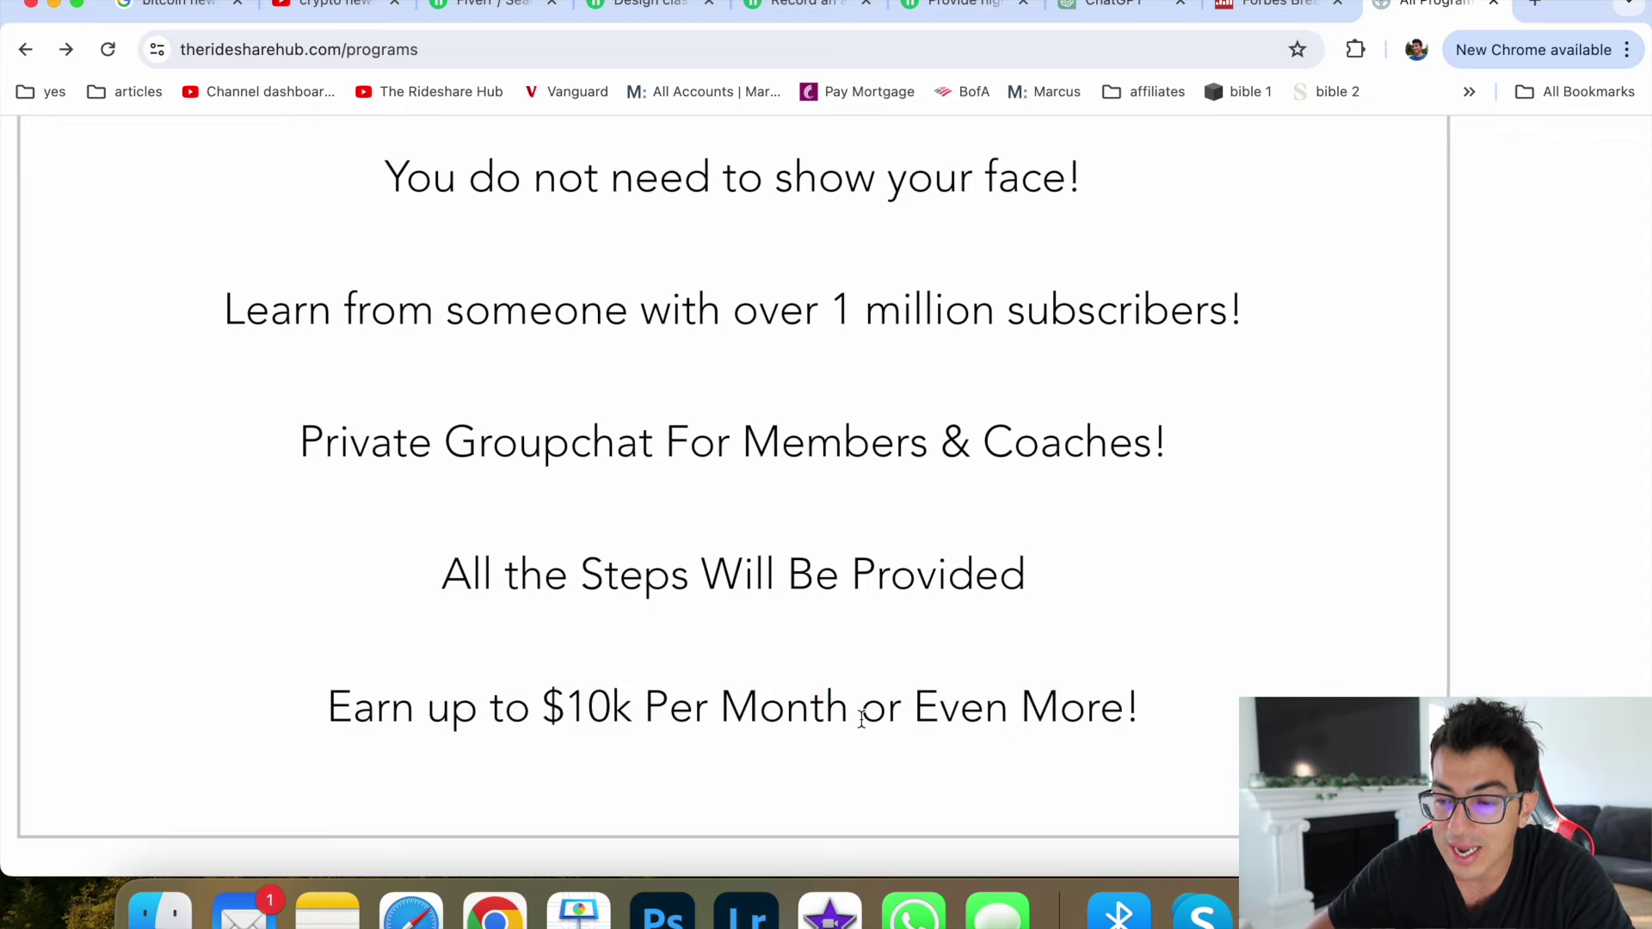
{"action": "scroll", "coordinate": [277, 481], "scroll_direction": "down", "scroll_amount": 2}
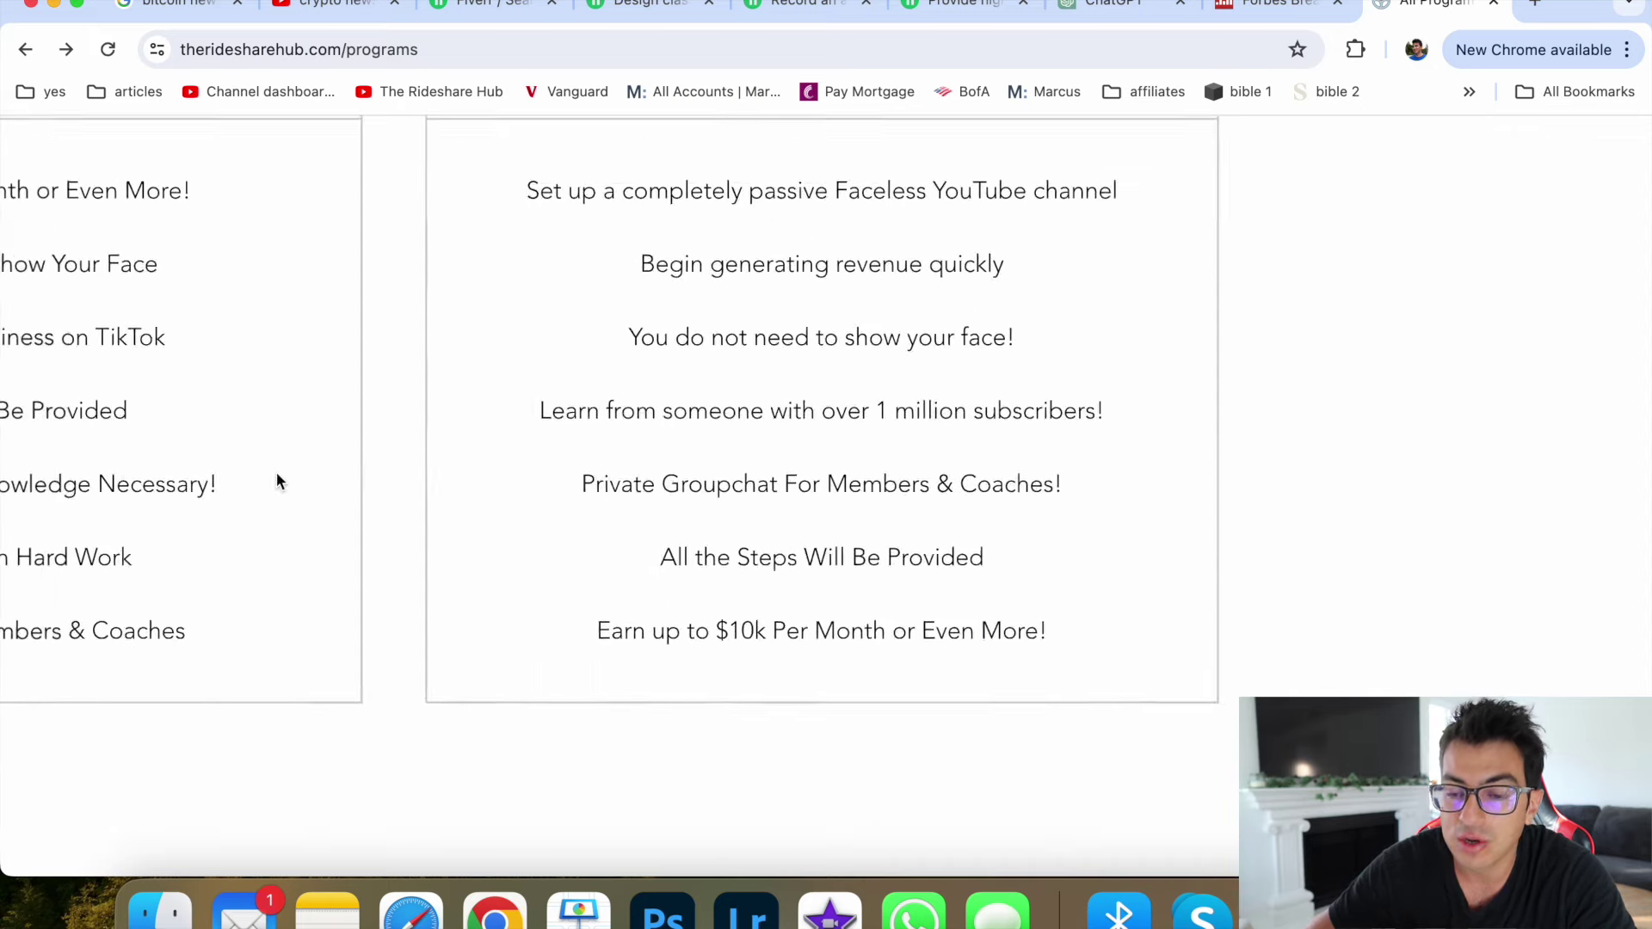
{"action": "scroll", "coordinate": [330, 469], "scroll_direction": "up", "scroll_amount": 10}
{"action": "scroll", "coordinate": [808, 476], "scroll_direction": "down", "scroll_amount": 2}
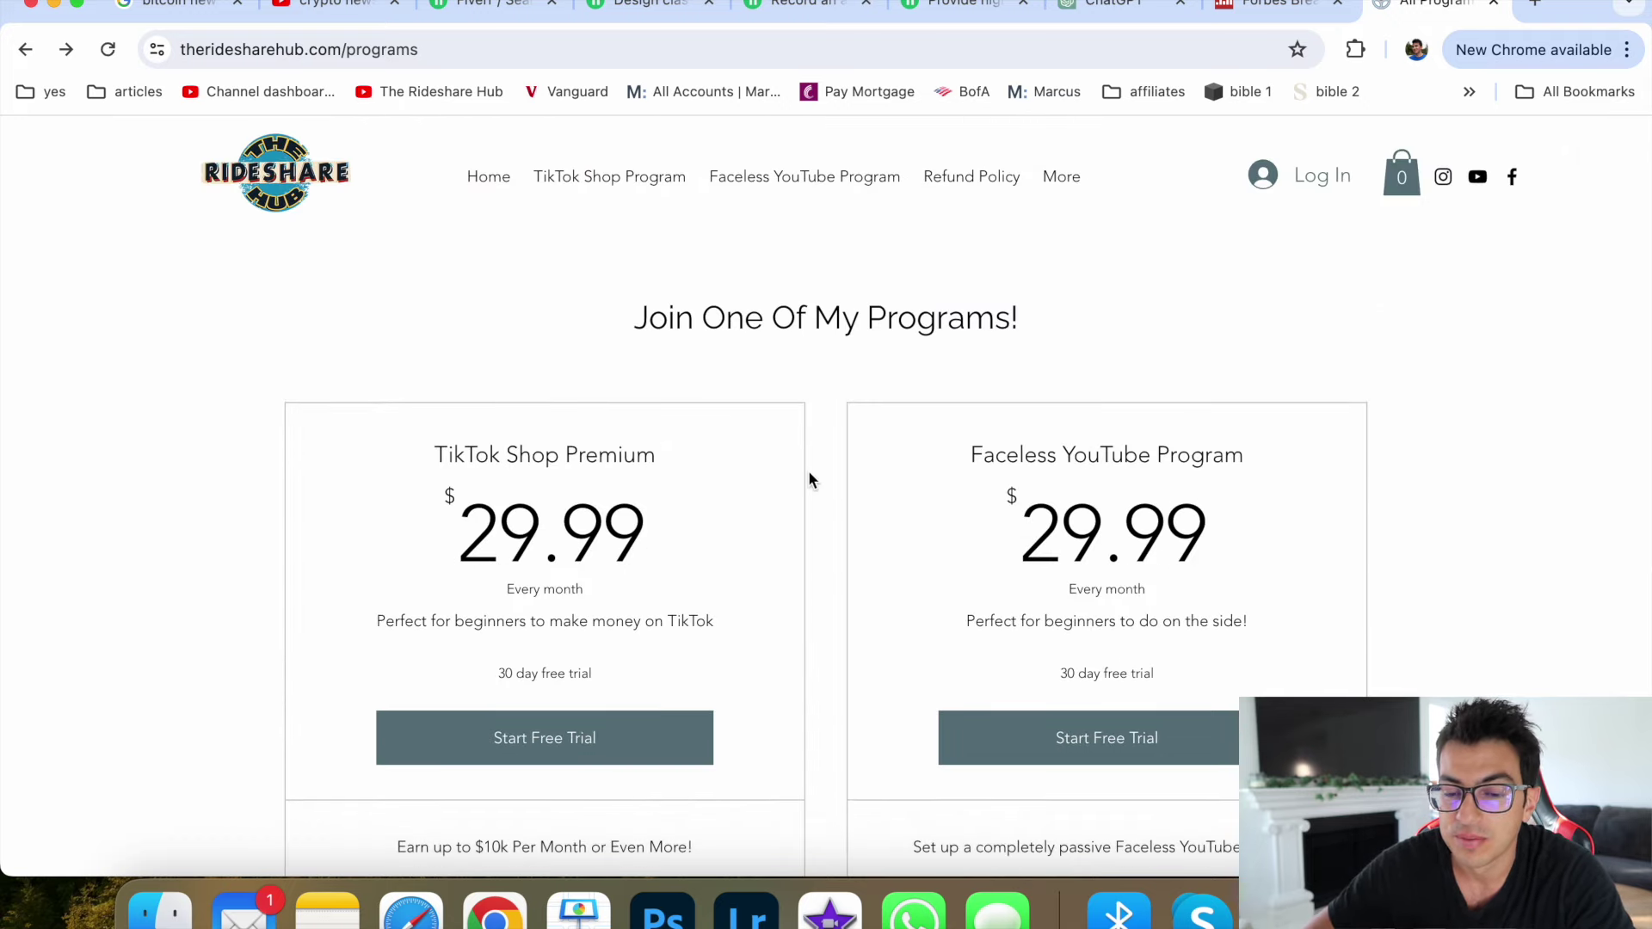
{"action": "scroll", "coordinate": [793, 656], "scroll_direction": "down", "scroll_amount": 2}
{"action": "scroll", "coordinate": [694, 553], "scroll_direction": "up", "scroll_amount": 3}
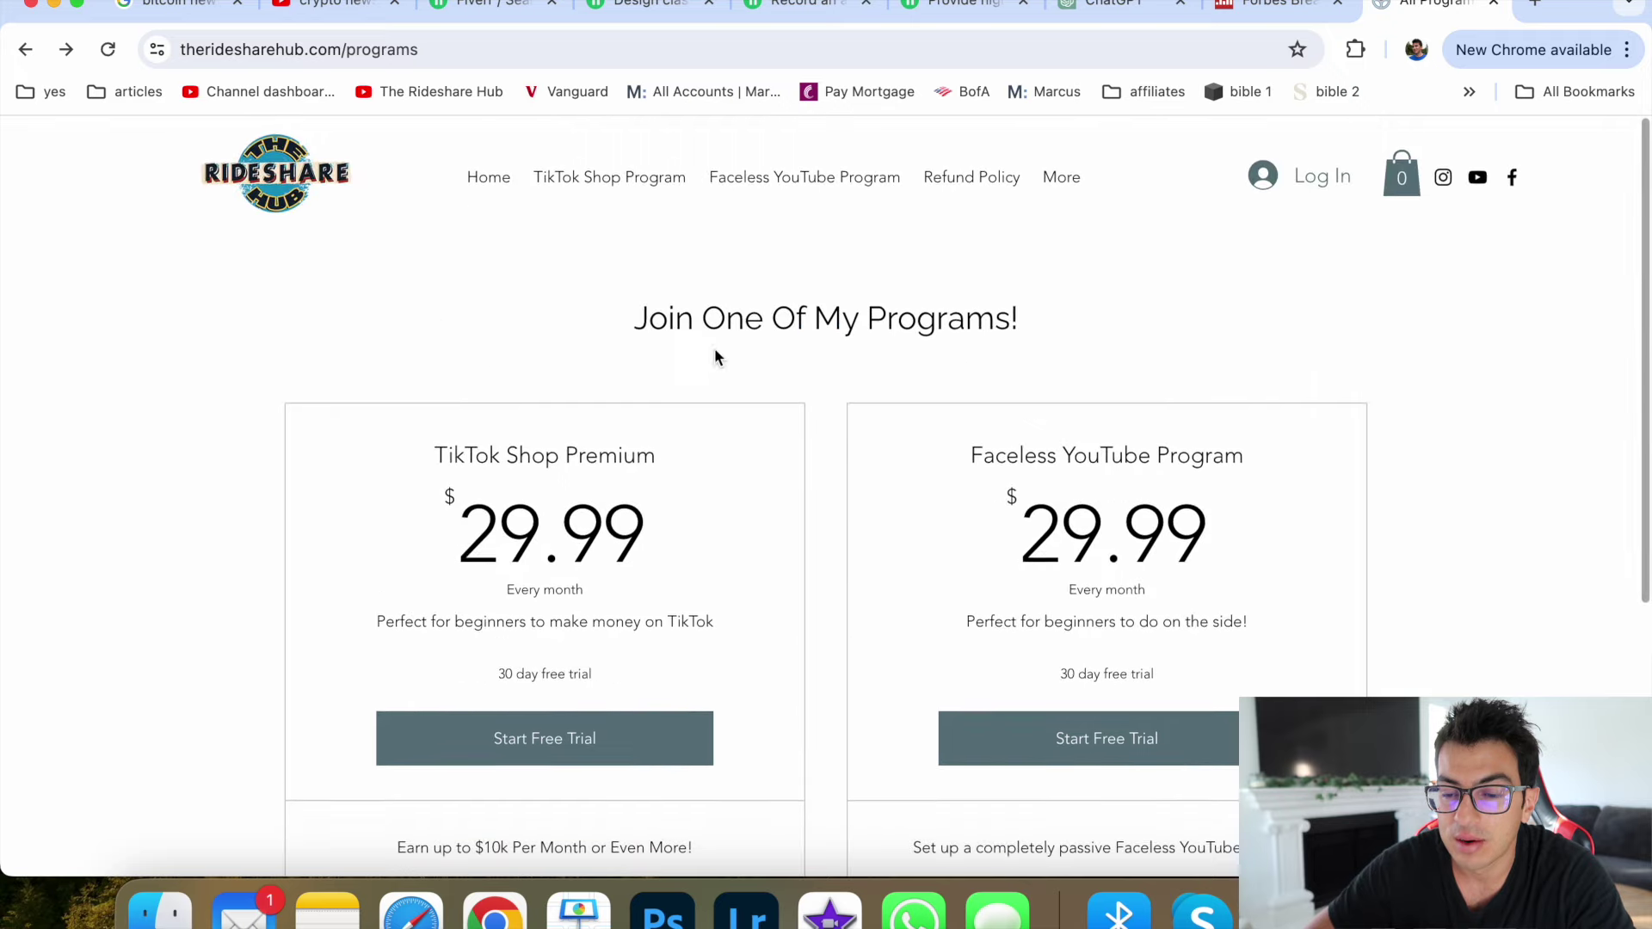
Step: Open the Faceless YouTube Program page from the site navigation
{"action": "left_click", "coordinate": [826, 180]}
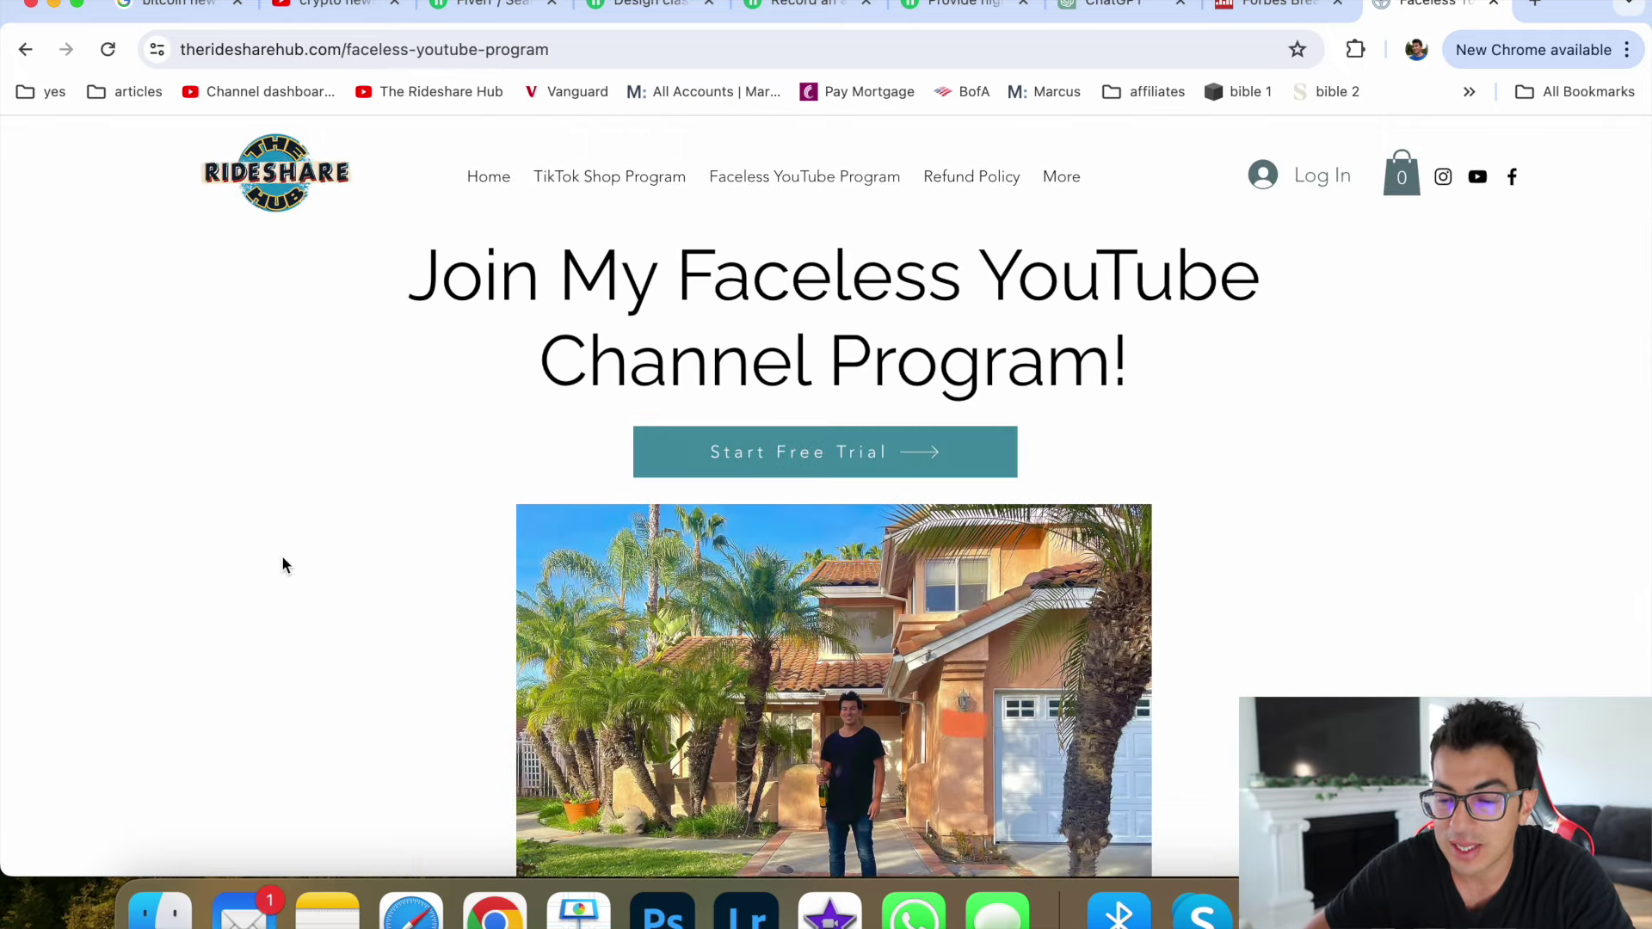
{"action": "scroll", "coordinate": [807, 580], "scroll_direction": "down", "scroll_amount": 2}
{"action": "scroll", "coordinate": [948, 653], "scroll_direction": "up", "scroll_amount": 5}
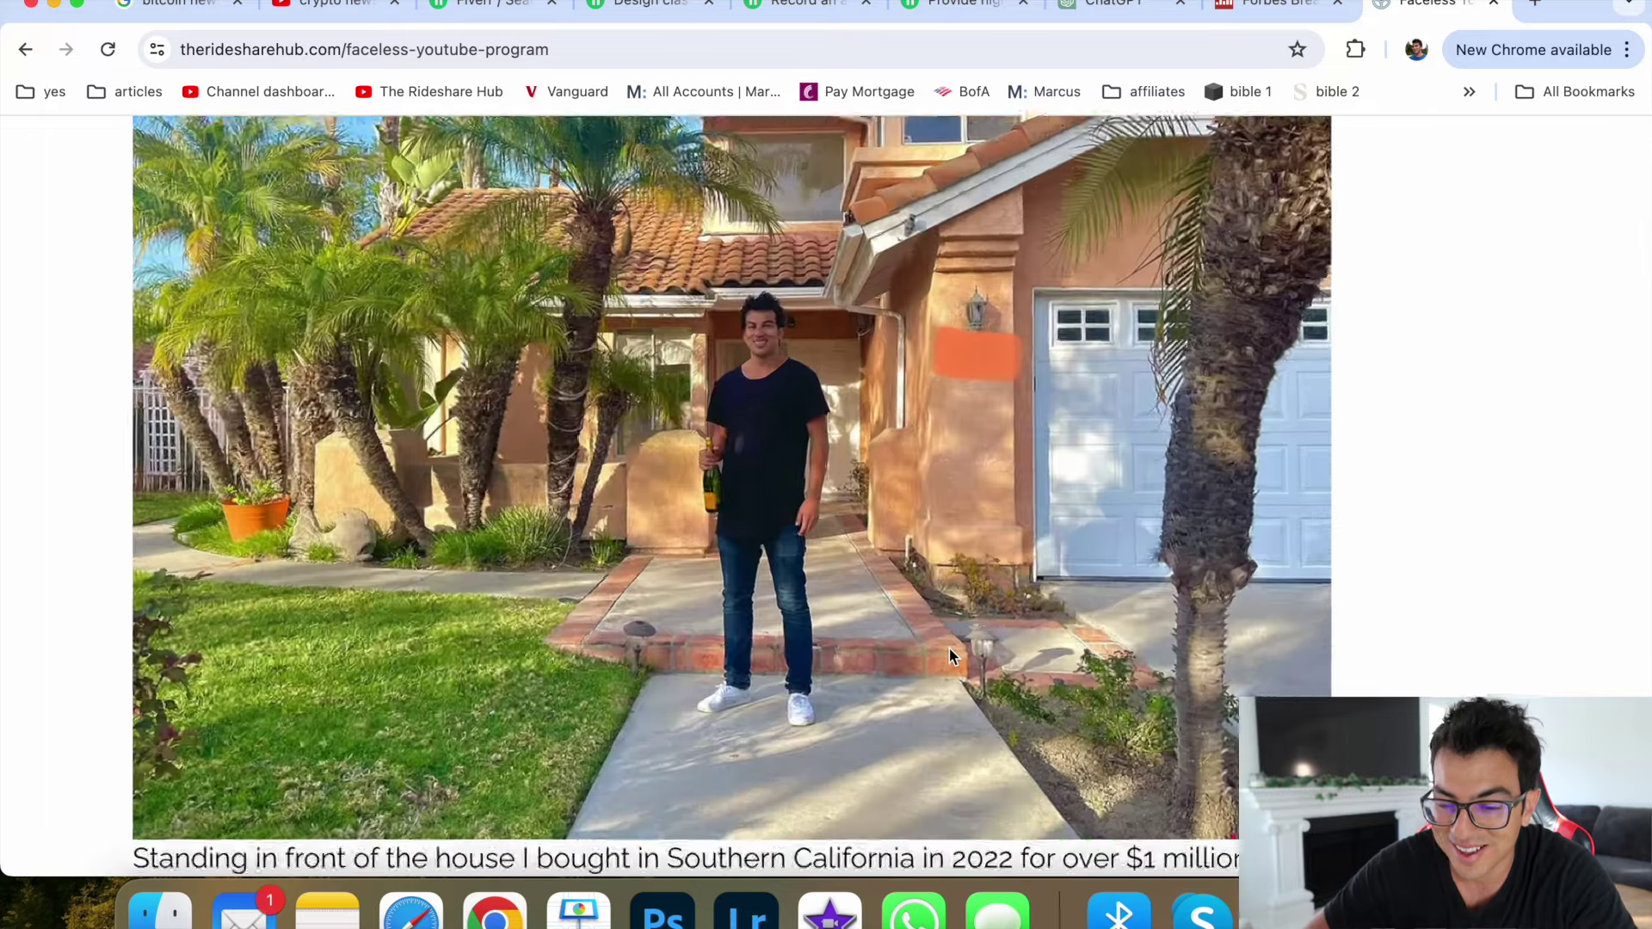
{"action": "scroll", "coordinate": [948, 650], "scroll_direction": "down", "scroll_amount": 5}
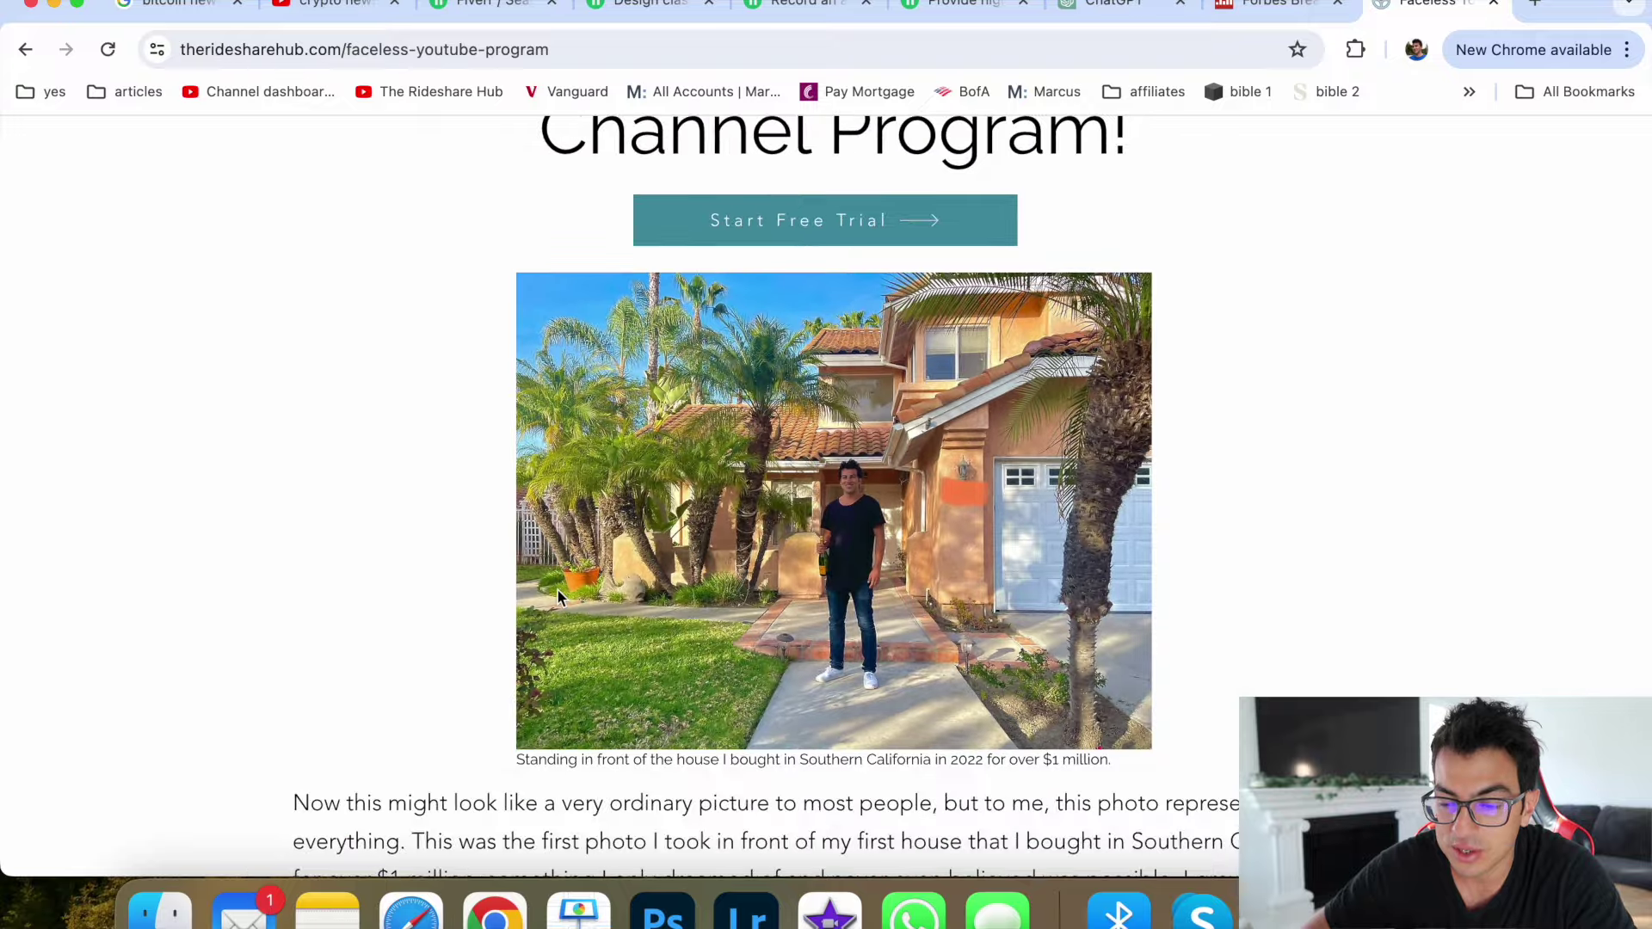
{"action": "scroll", "coordinate": [169, 704], "scroll_direction": "down", "scroll_amount": 10}
{"action": "scroll", "coordinate": [170, 703], "scroll_direction": "down", "scroll_amount": 5}
{"action": "scroll", "coordinate": [169, 715], "scroll_direction": "up", "scroll_amount": 3}
{"action": "scroll", "coordinate": [169, 704], "scroll_direction": "down", "scroll_amount": 10}
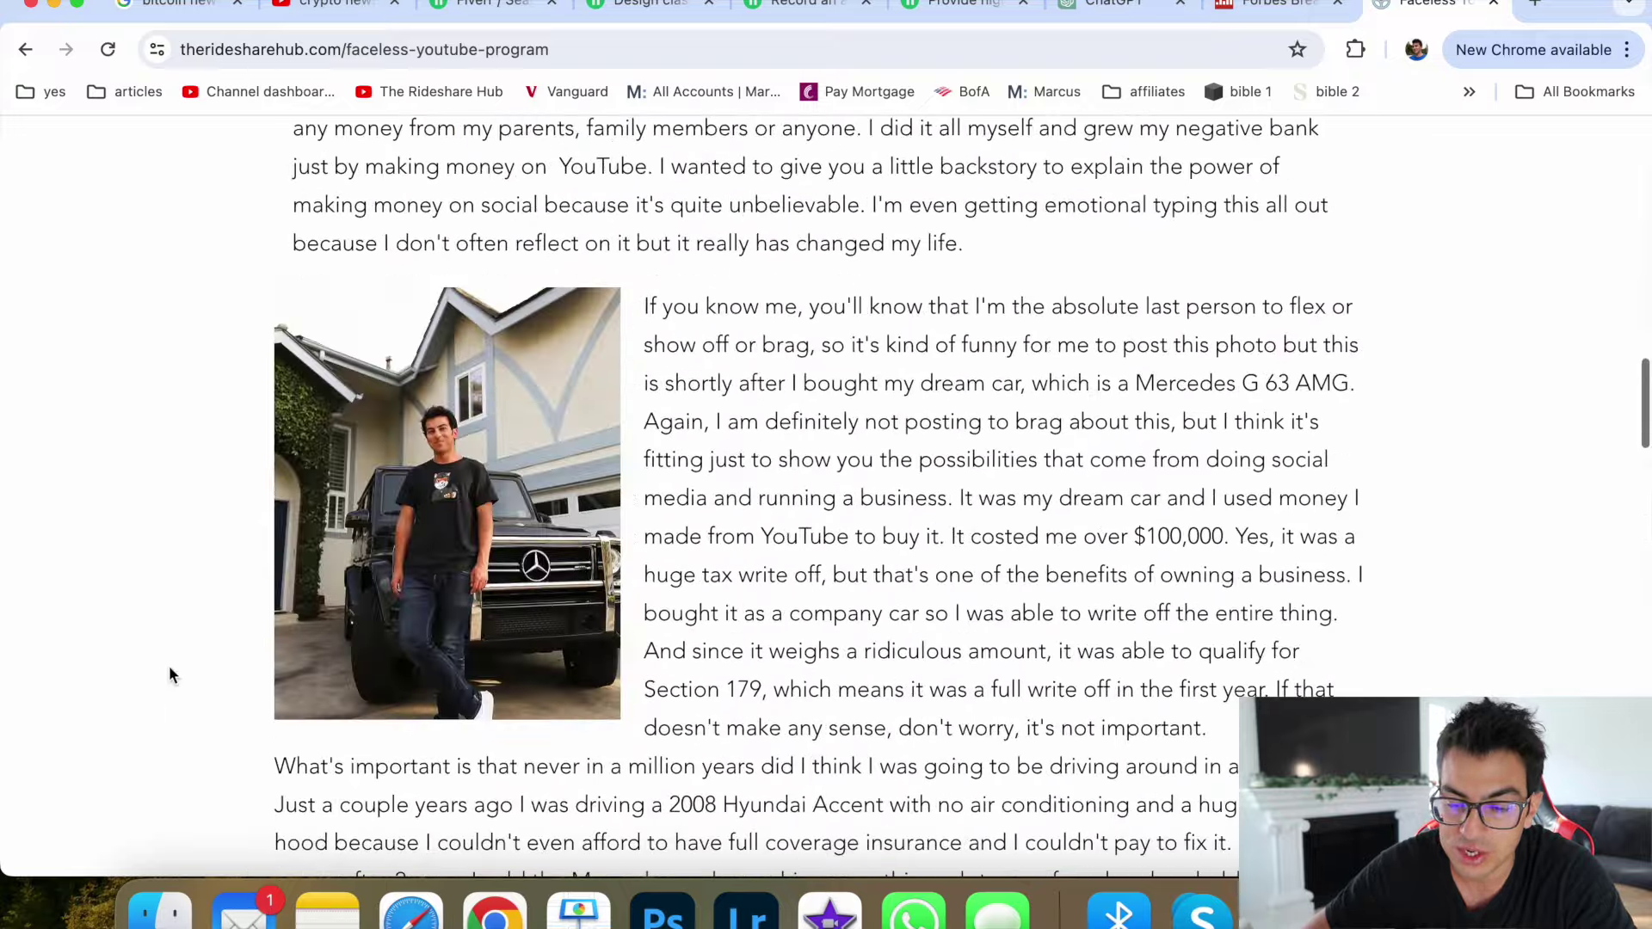
{"action": "scroll", "coordinate": [329, 640], "scroll_direction": "up", "scroll_amount": 5}
{"action": "scroll", "coordinate": [328, 640], "scroll_direction": "down", "scroll_amount": 5}
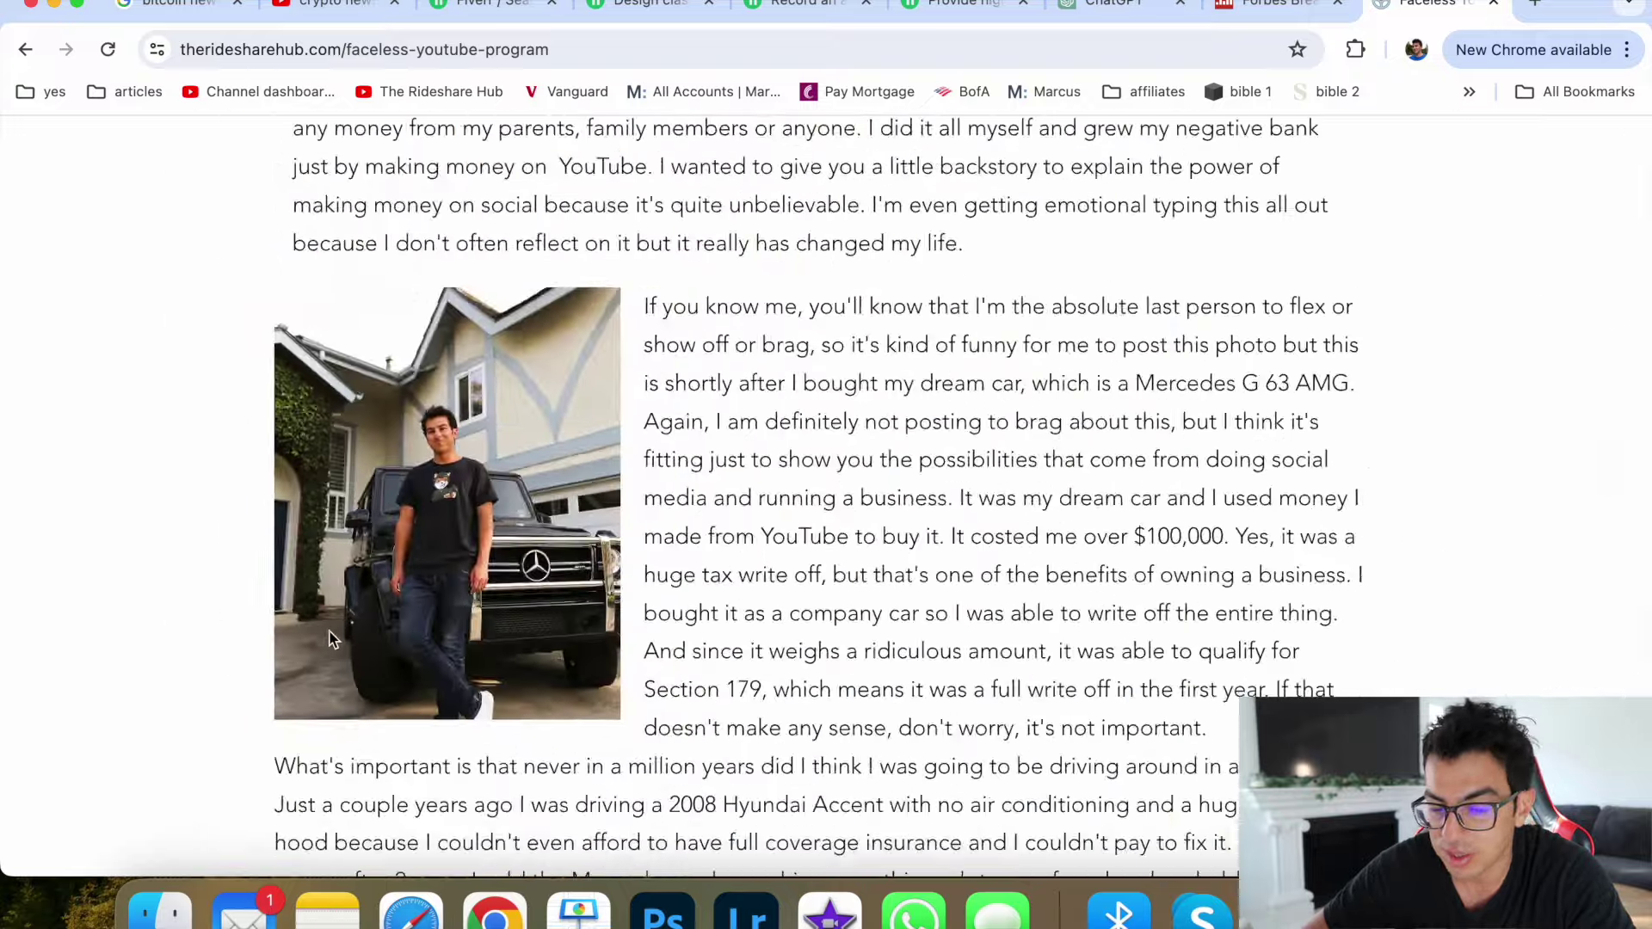
{"action": "scroll", "coordinate": [159, 624], "scroll_direction": "up", "scroll_amount": 5}
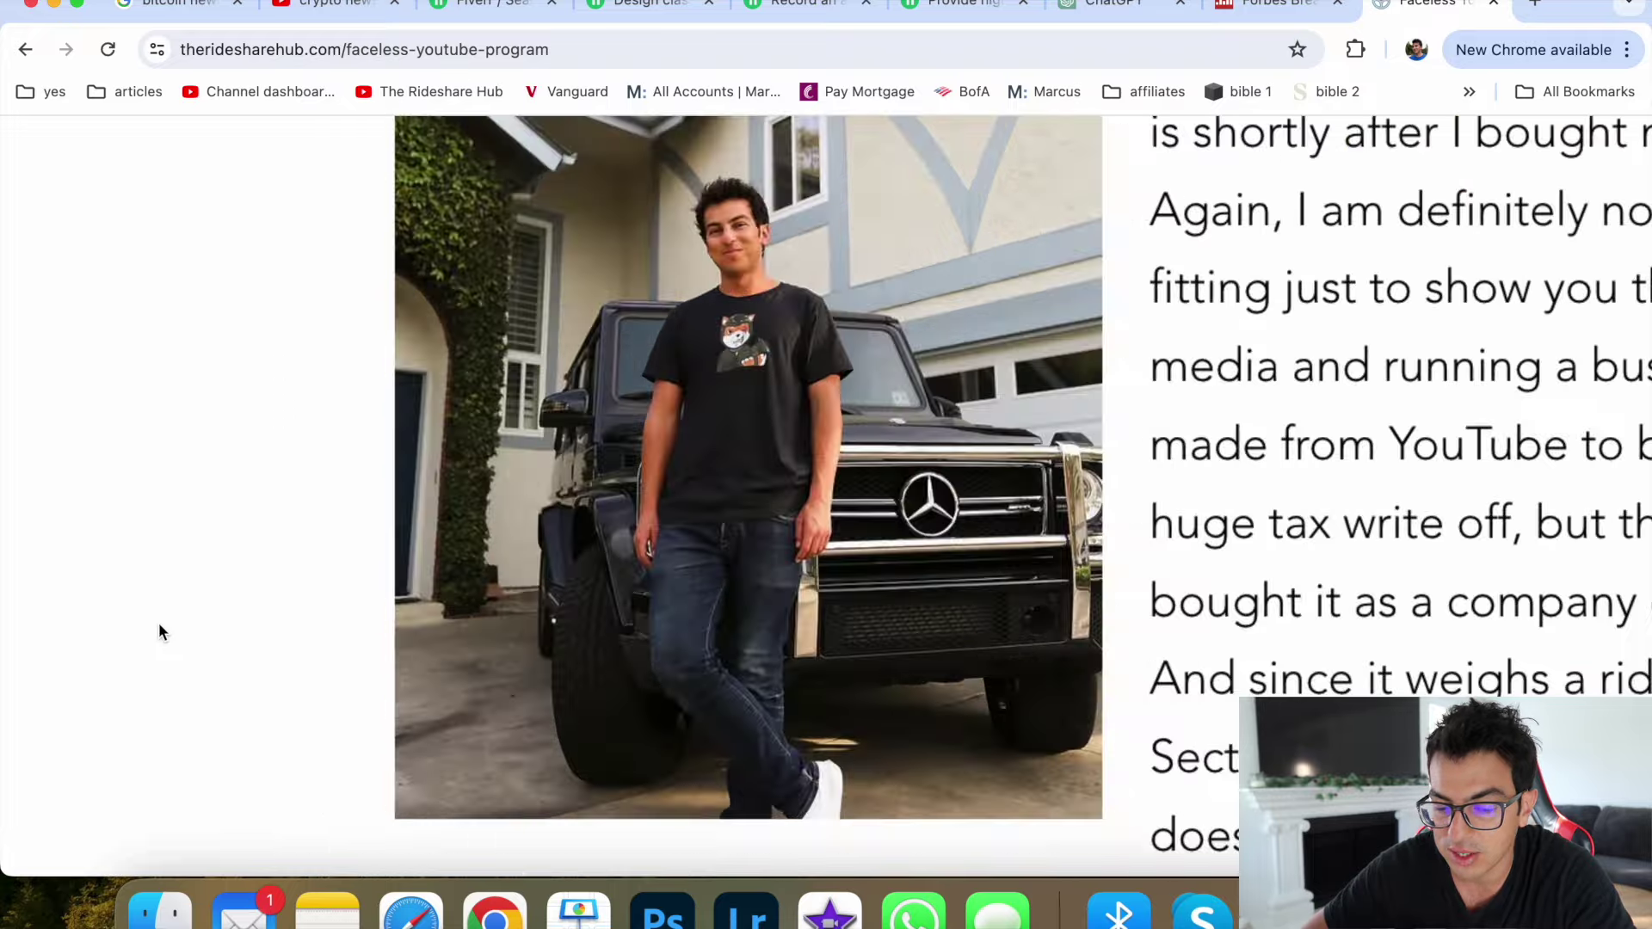
{"action": "scroll", "coordinate": [159, 623], "scroll_direction": "down", "scroll_amount": 5}
{"action": "scroll", "coordinate": [192, 664], "scroll_direction": "down", "scroll_amount": 7}
{"action": "scroll", "coordinate": [192, 665], "scroll_direction": "down", "scroll_amount": 5}
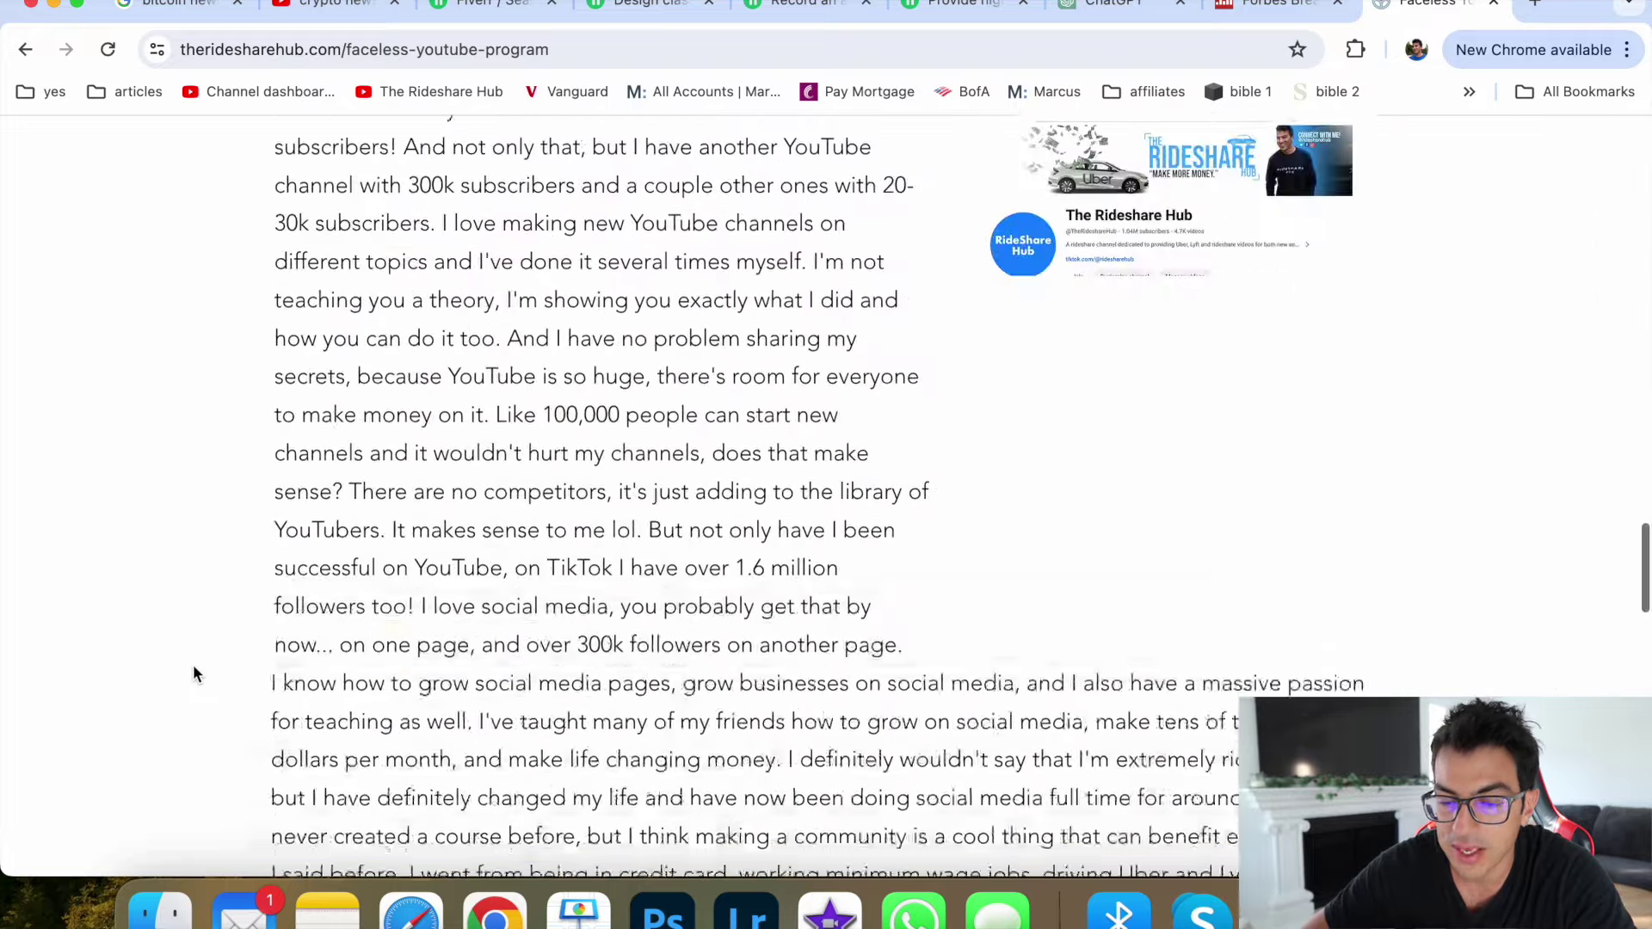
{"action": "scroll", "coordinate": [193, 665], "scroll_direction": "up", "scroll_amount": 6}
{"action": "scroll", "coordinate": [192, 665], "scroll_direction": "up", "scroll_amount": 4}
{"action": "scroll", "coordinate": [193, 673], "scroll_direction": "up", "scroll_amount": 1}
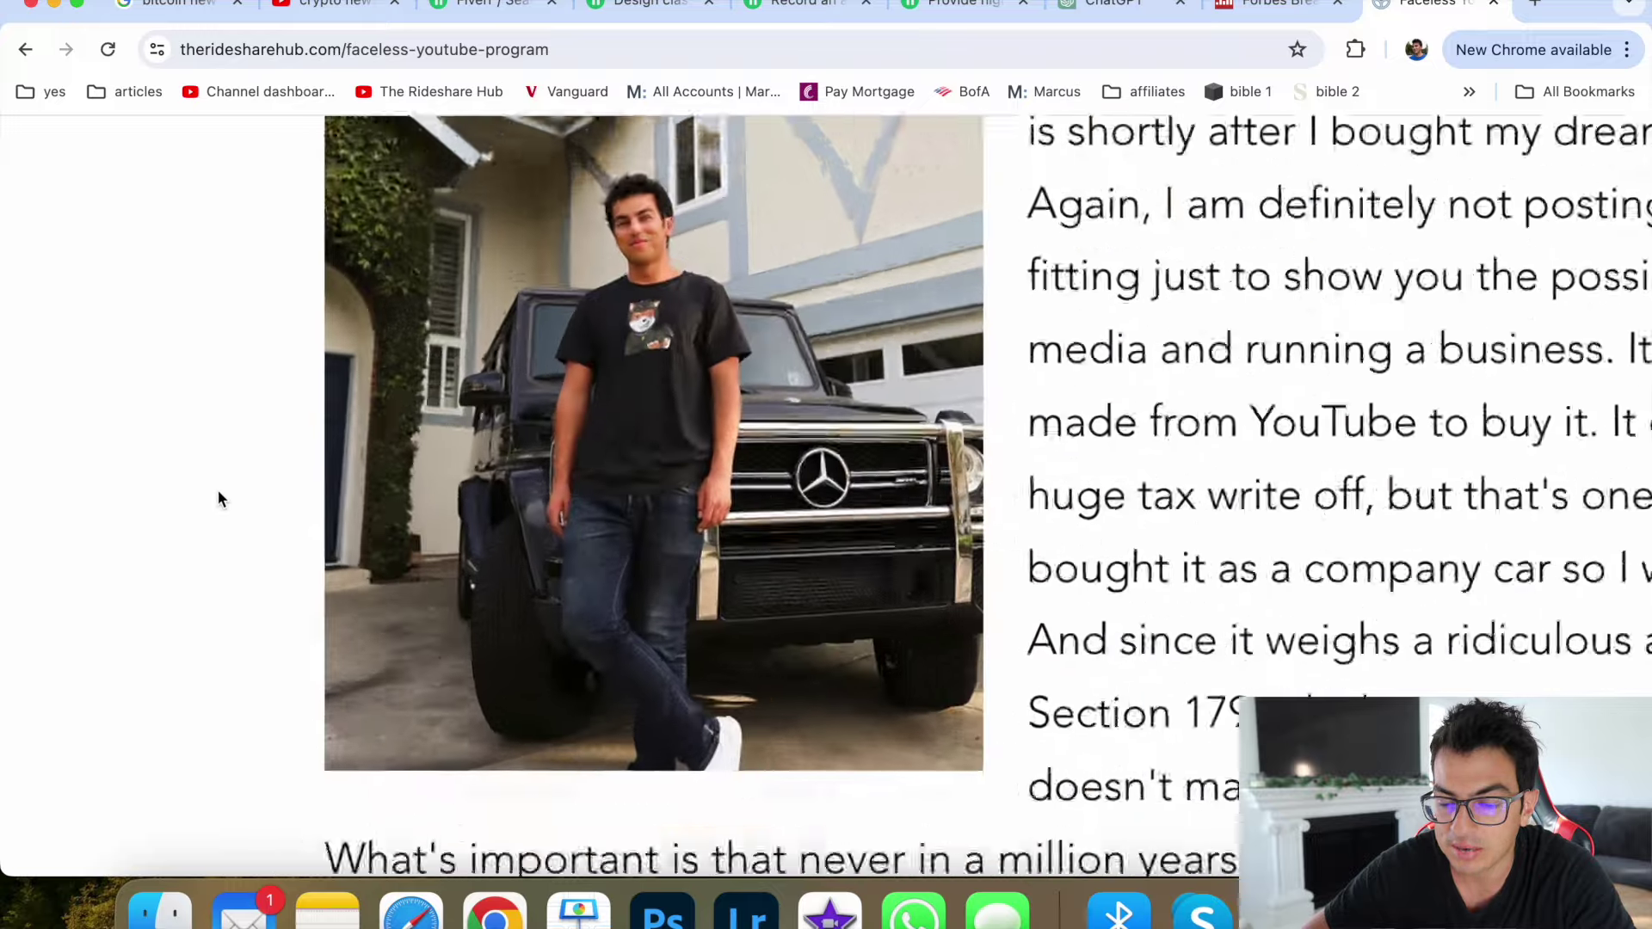
{"action": "scroll", "coordinate": [219, 499], "scroll_direction": "down", "scroll_amount": 6}
{"action": "scroll", "coordinate": [218, 499], "scroll_direction": "down", "scroll_amount": 10}
{"action": "scroll", "coordinate": [219, 499], "scroll_direction": "down", "scroll_amount": 10}
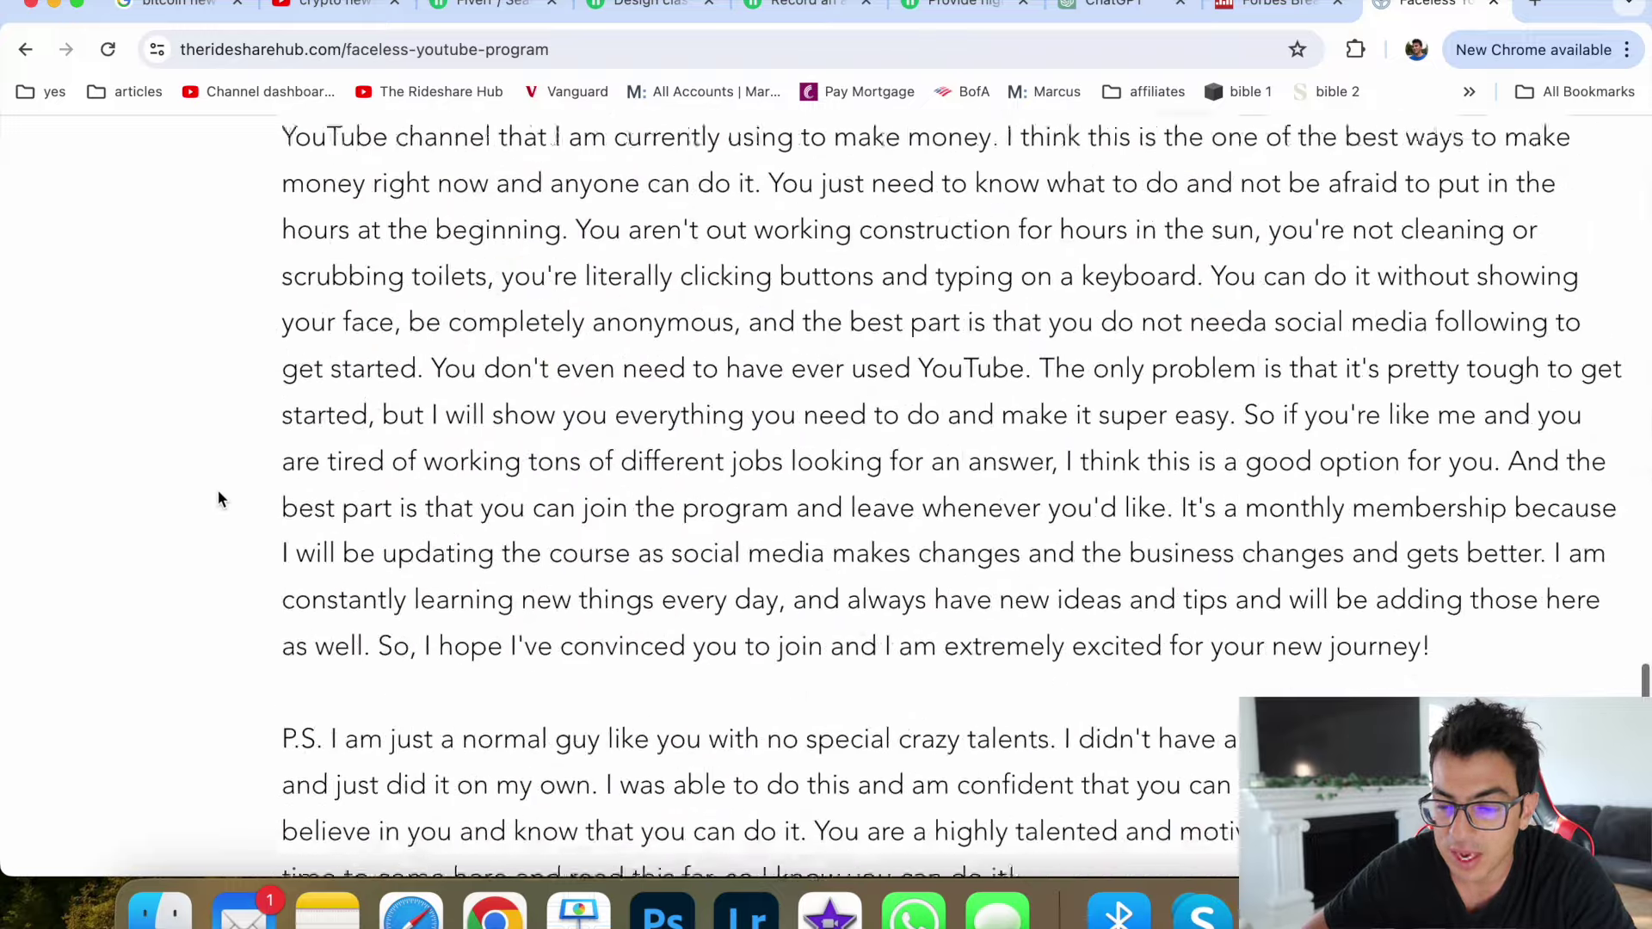
{"action": "scroll", "coordinate": [219, 498], "scroll_direction": "down", "scroll_amount": 10}
{"action": "scroll", "coordinate": [218, 498], "scroll_direction": "down", "scroll_amount": 3}
{"action": "scroll", "coordinate": [218, 498], "scroll_direction": "up", "scroll_amount": 2}
{"action": "scroll", "coordinate": [808, 332], "scroll_direction": "up", "scroll_amount": 1}
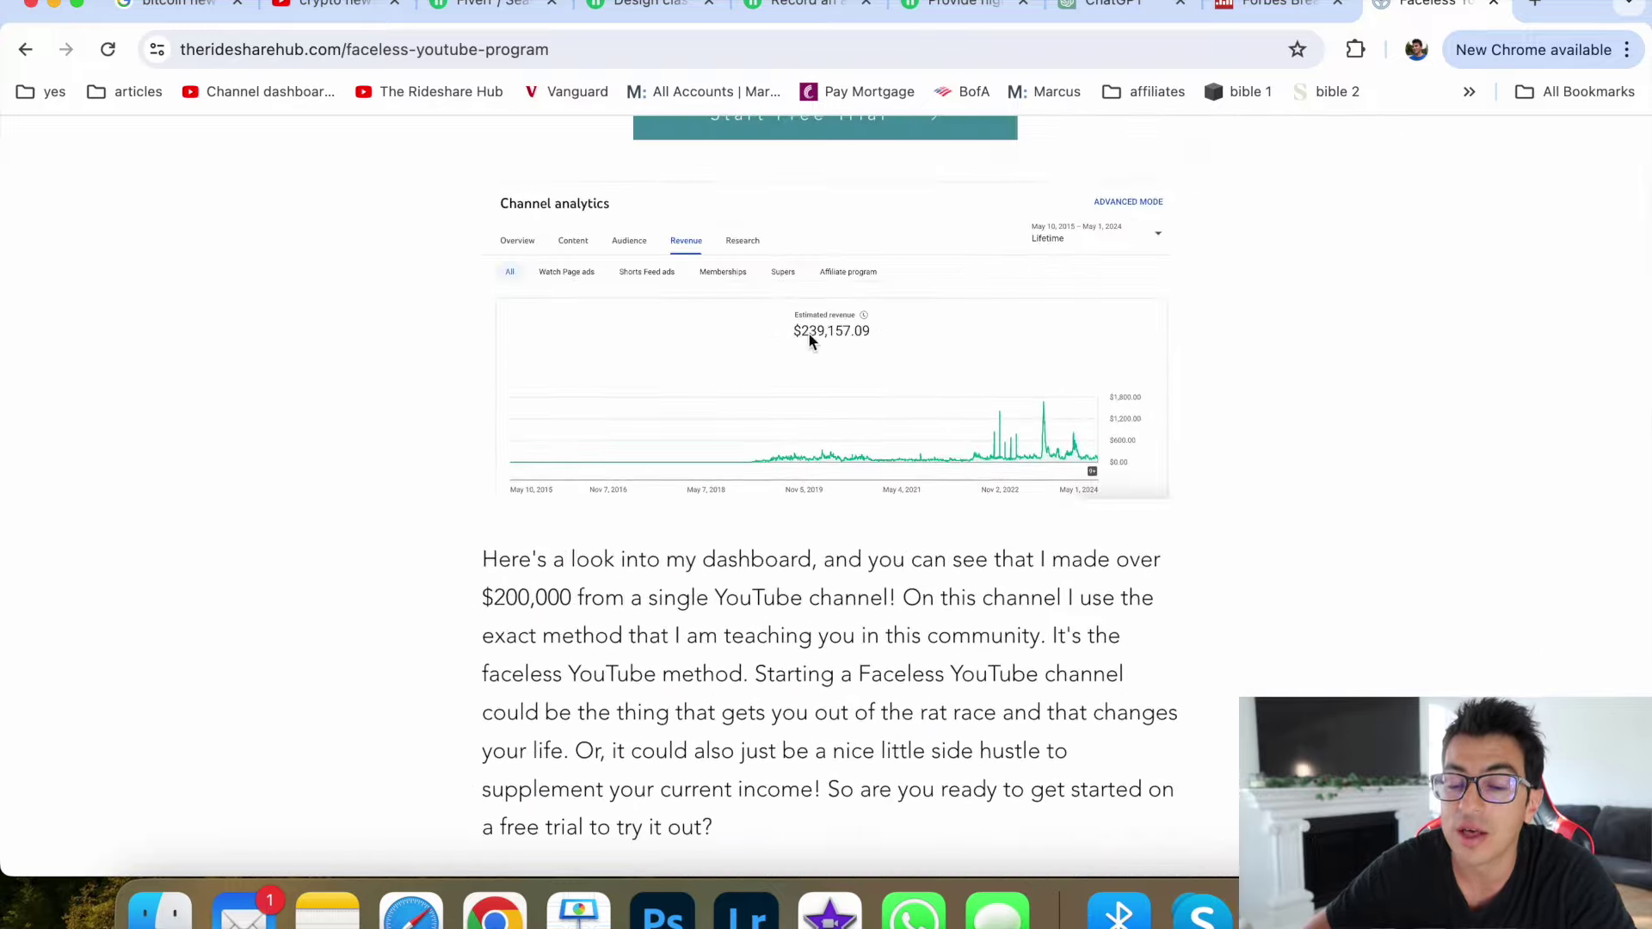
{"action": "scroll", "coordinate": [1058, 206], "scroll_direction": "up", "scroll_amount": 5}
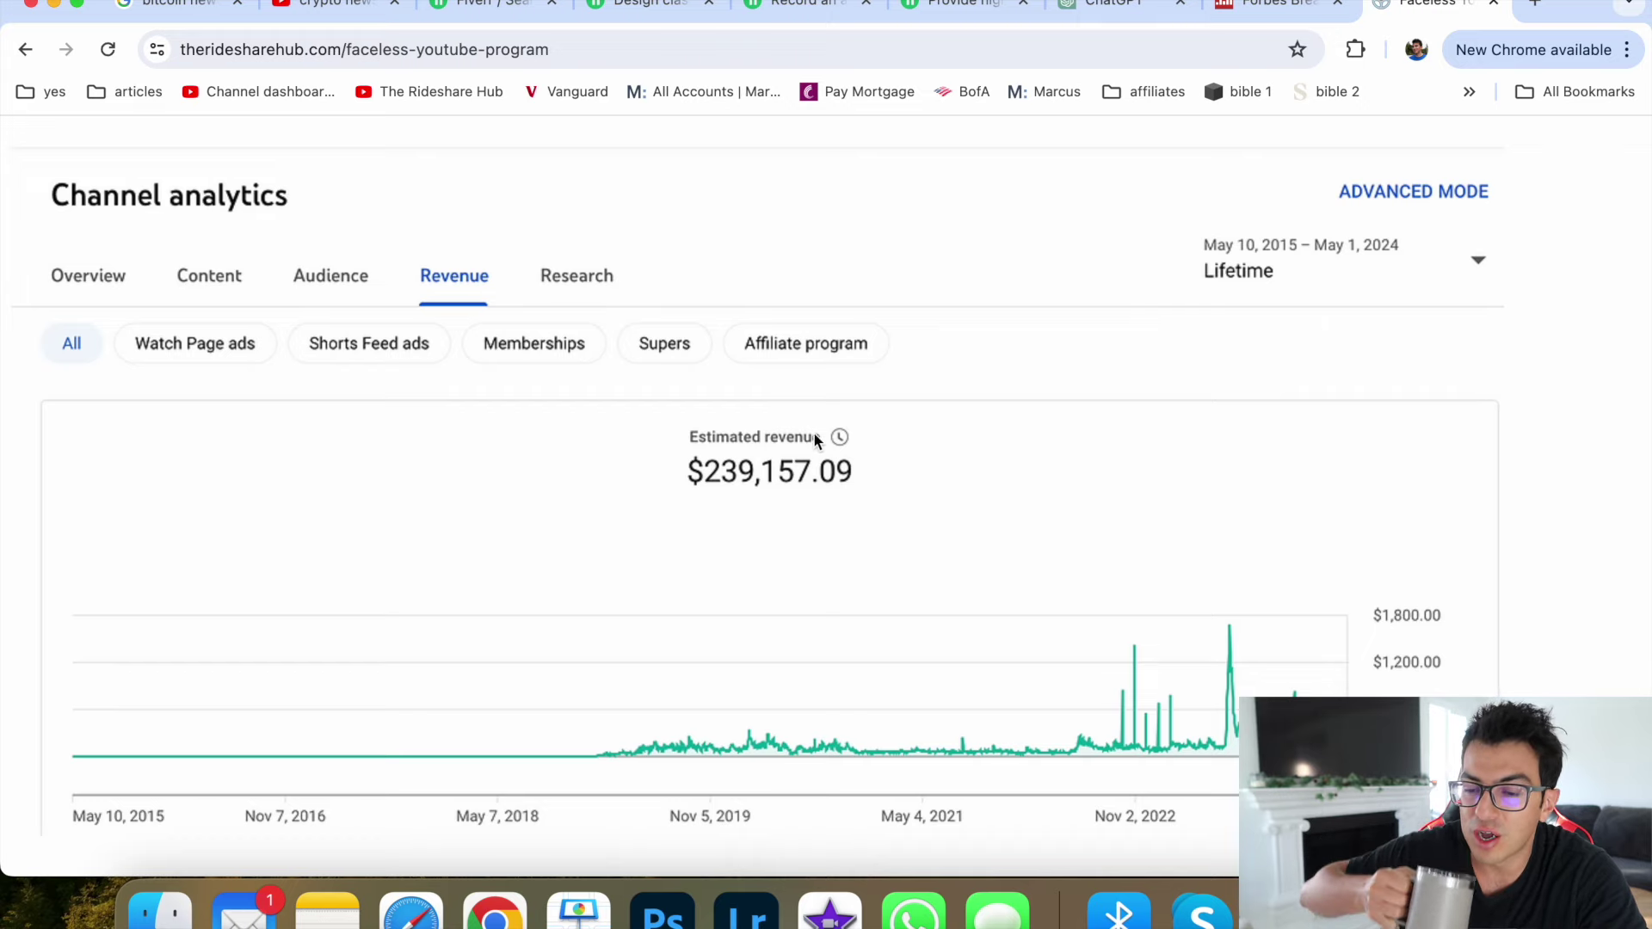
{"action": "scroll", "coordinate": [1050, 427], "scroll_direction": "down", "scroll_amount": 5}
{"action": "scroll", "coordinate": [495, 446], "scroll_direction": "up", "scroll_amount": 2}
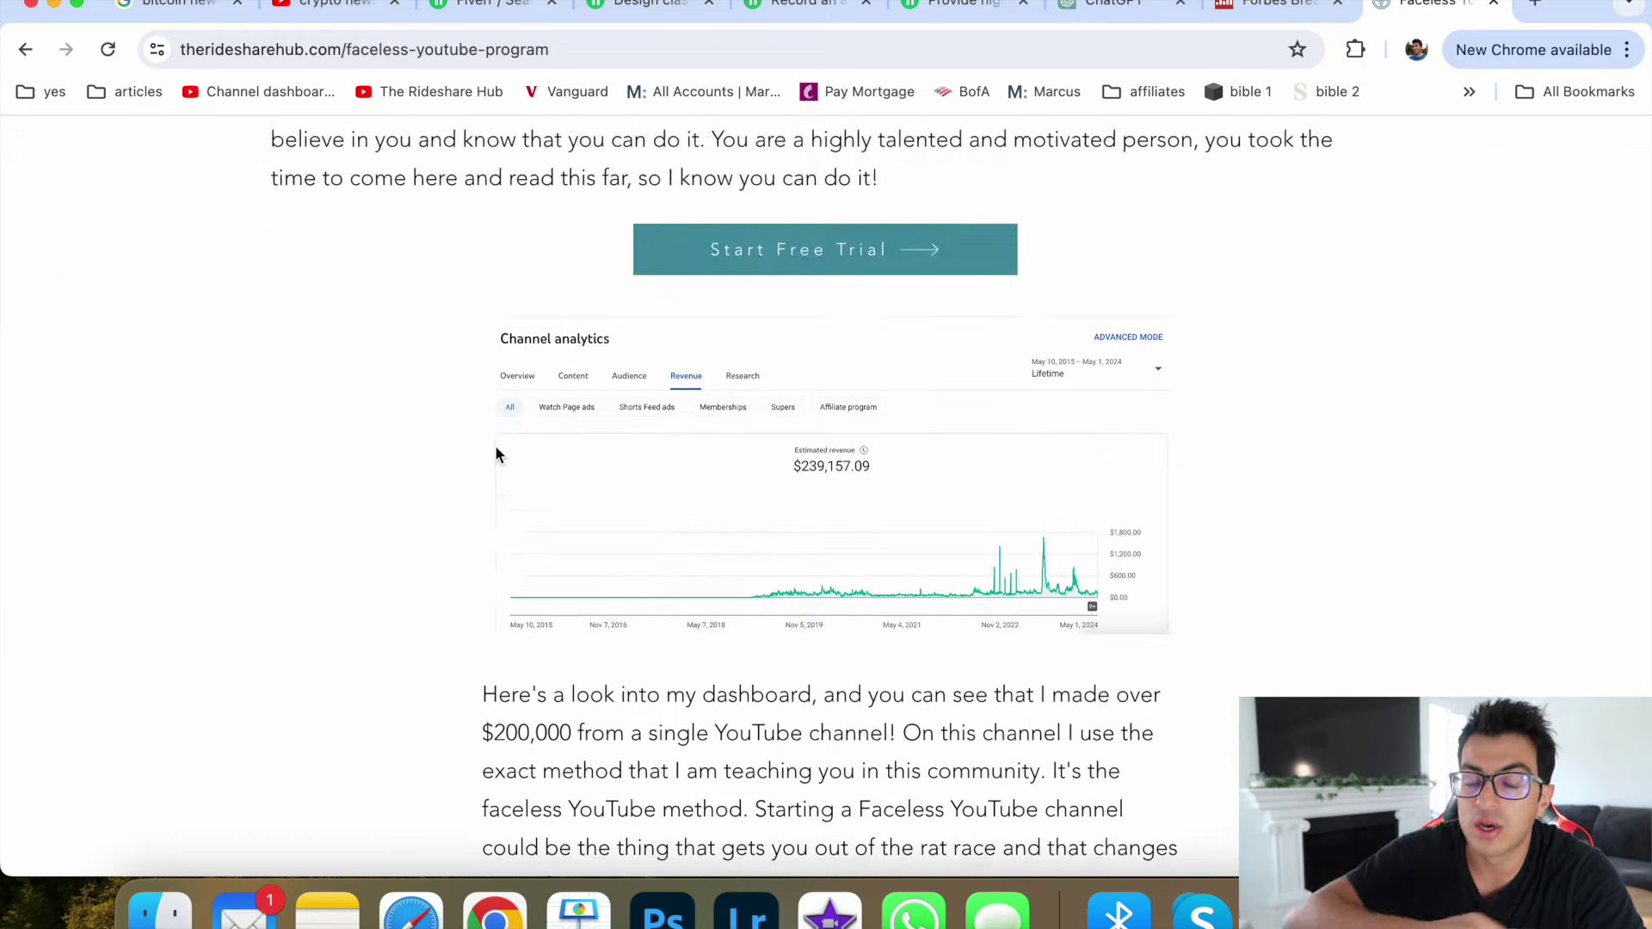
{"action": "scroll", "coordinate": [494, 446], "scroll_direction": "up", "scroll_amount": 5}
{"action": "scroll", "coordinate": [495, 446], "scroll_direction": "up", "scroll_amount": 10}
{"action": "scroll", "coordinate": [495, 445], "scroll_direction": "up", "scroll_amount": 5}
{"action": "scroll", "coordinate": [495, 446], "scroll_direction": "down", "scroll_amount": 1}
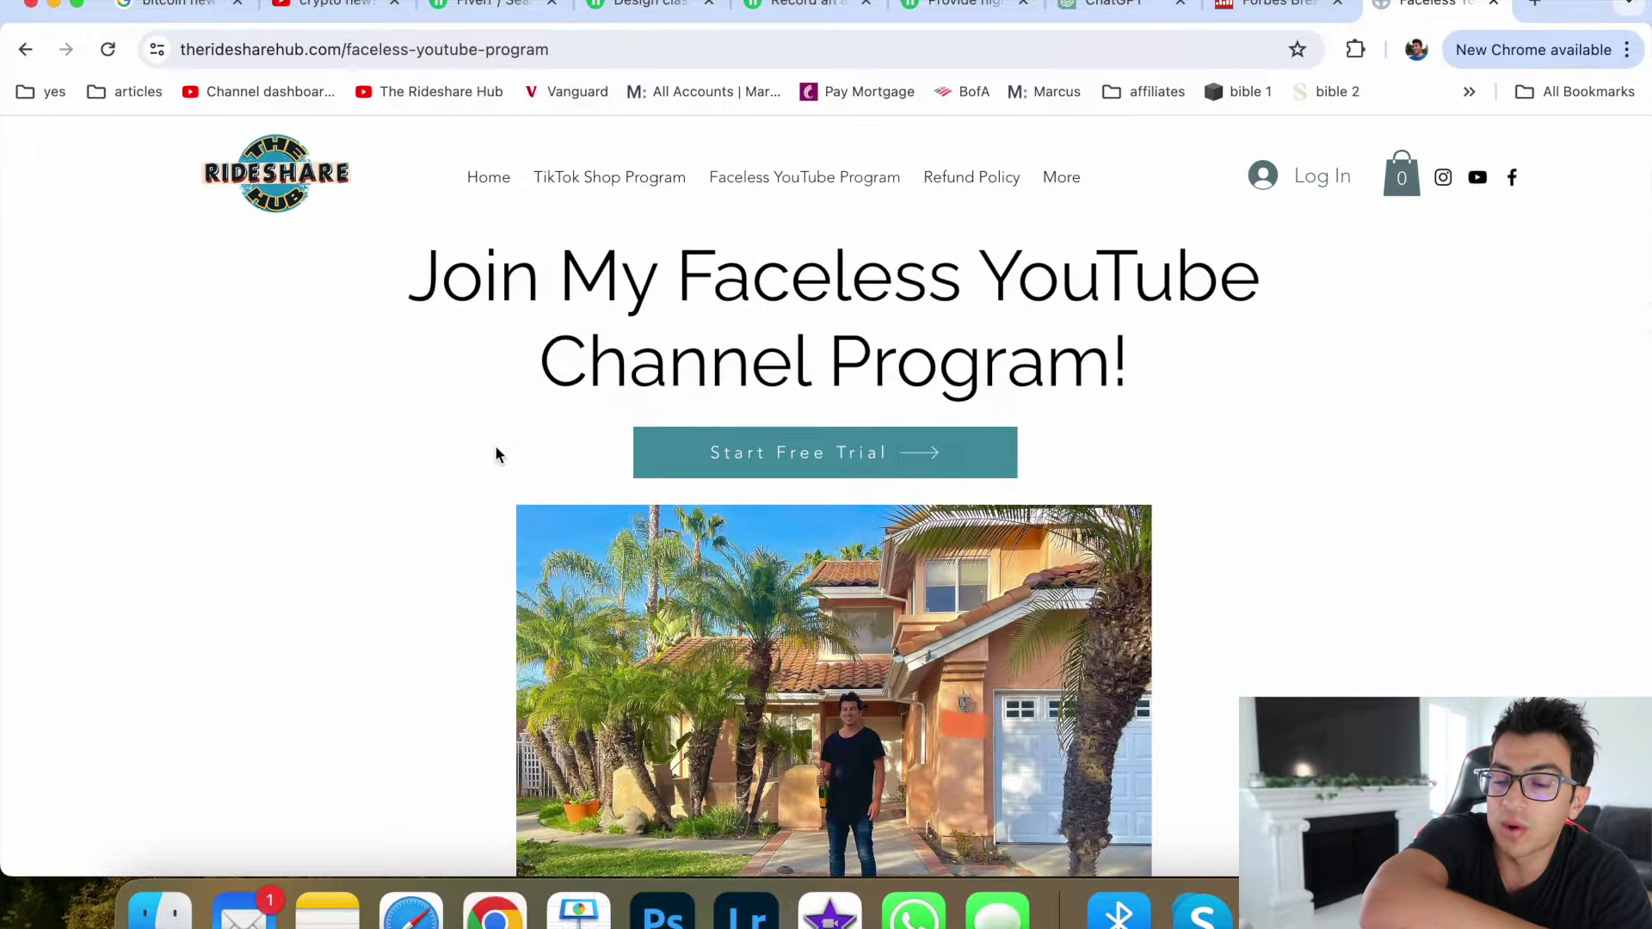
{"action": "scroll", "coordinate": [495, 445], "scroll_direction": "down", "scroll_amount": 3}
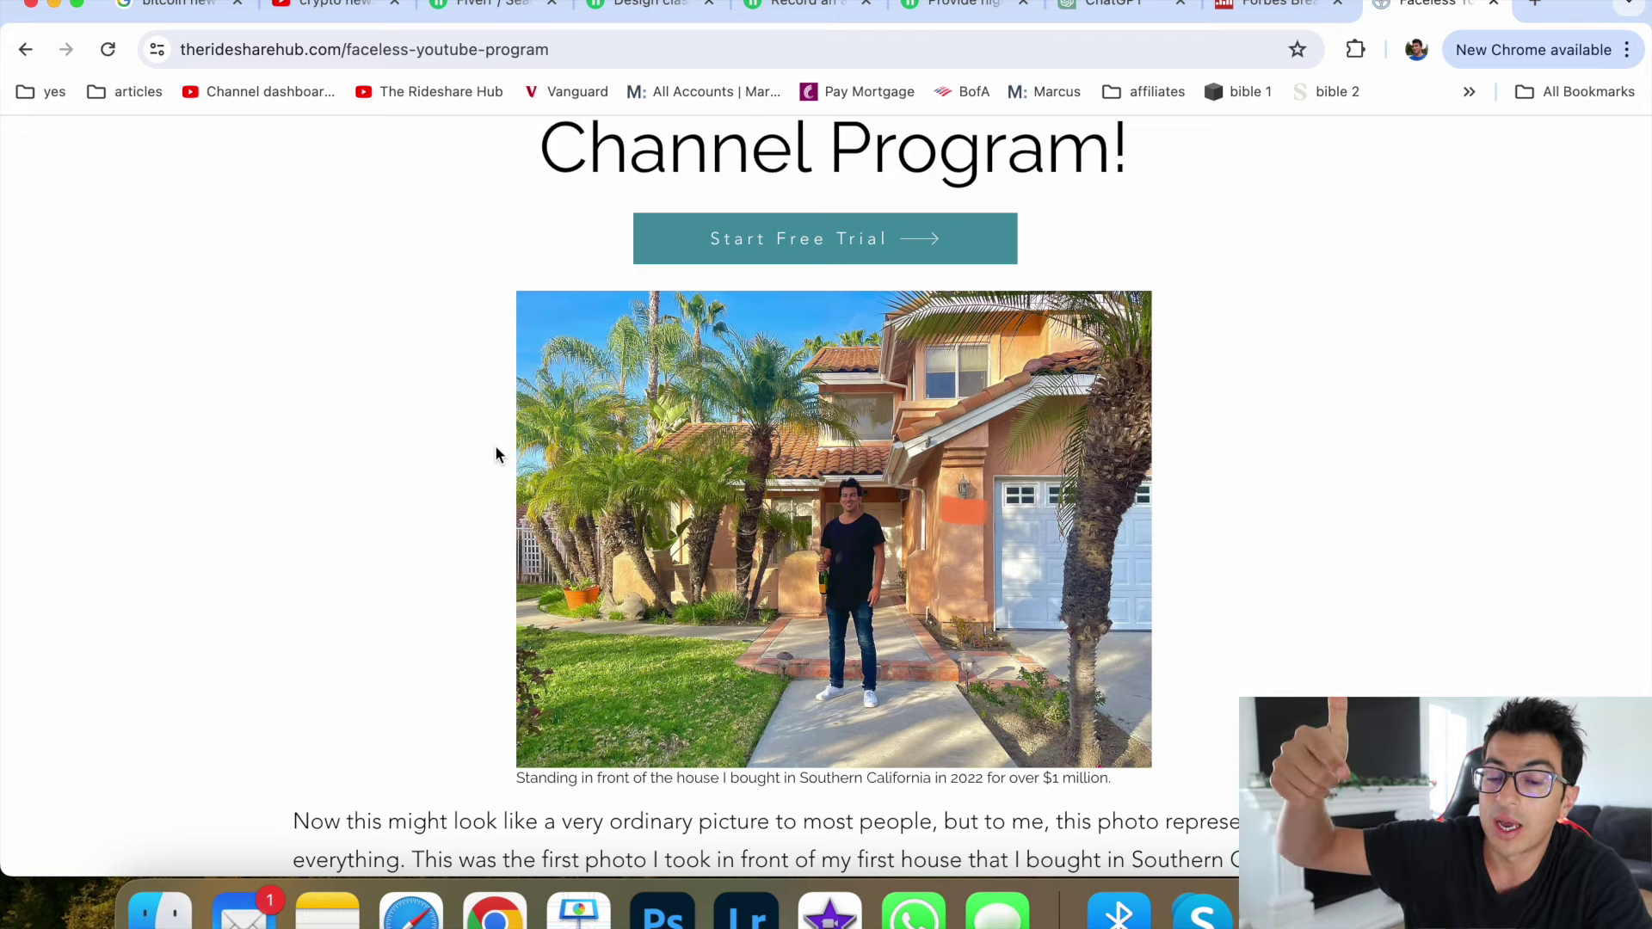
{"action": "scroll", "coordinate": [495, 452], "scroll_direction": "up", "scroll_amount": 1}
{"action": "scroll", "coordinate": [495, 453], "scroll_direction": "up", "scroll_amount": 1}
{"action": "scroll", "coordinate": [495, 454], "scroll_direction": "up", "scroll_amount": 2}
{"action": "scroll", "coordinate": [496, 450], "scroll_direction": "up", "scroll_amount": 1}
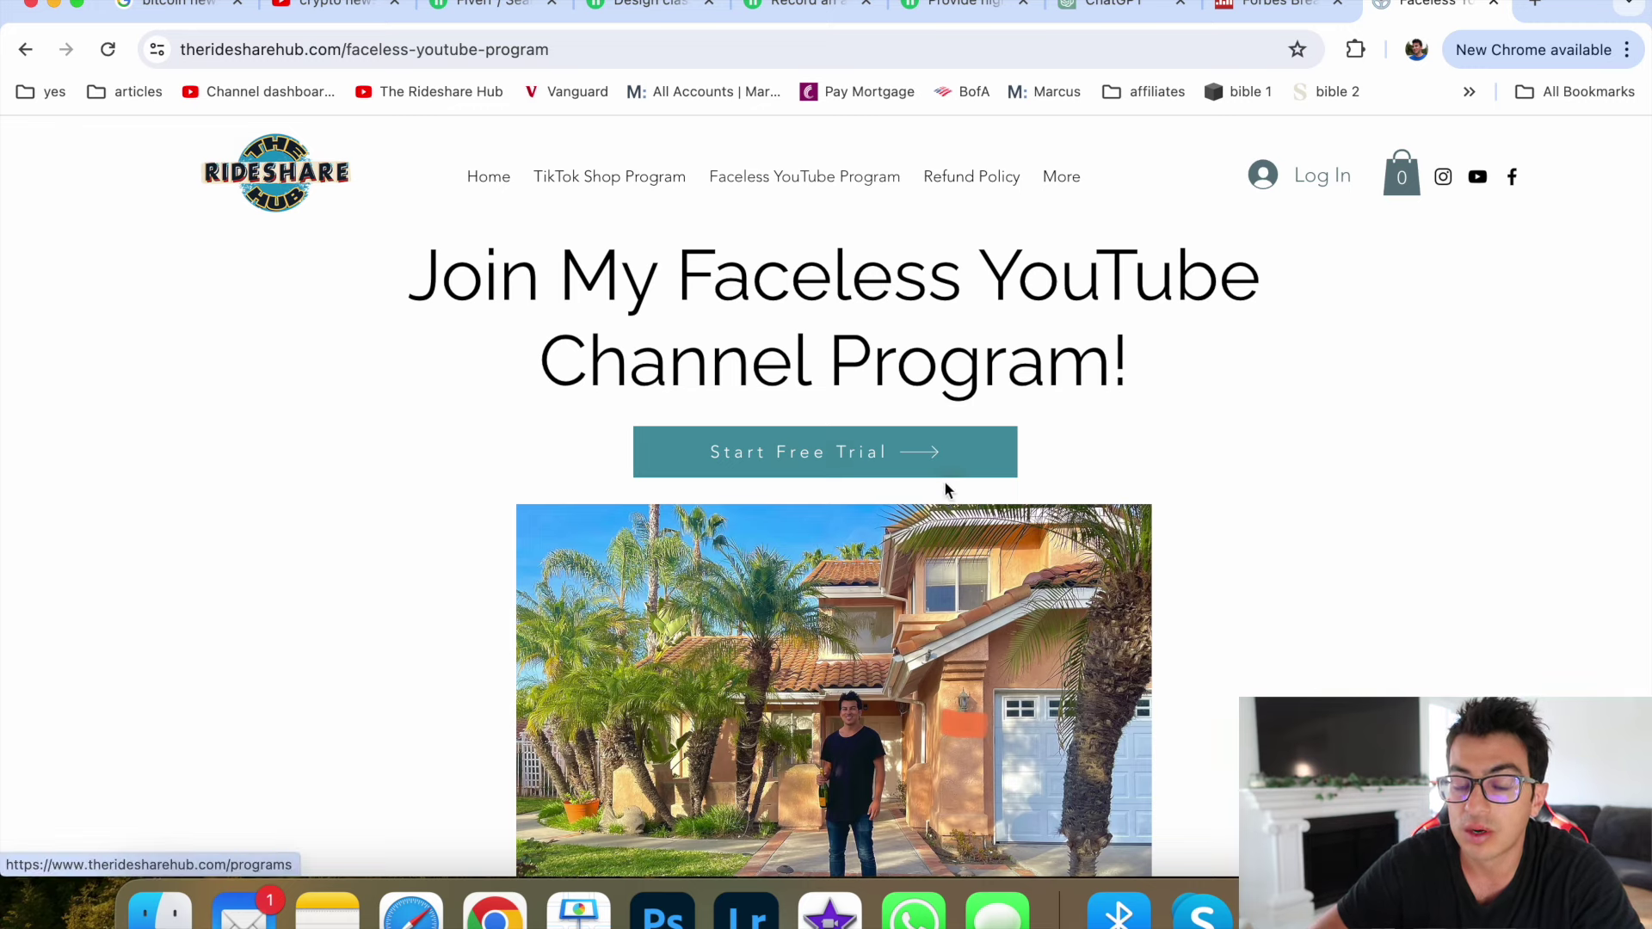
{"action": "triple_click", "coordinate": [947, 284]}
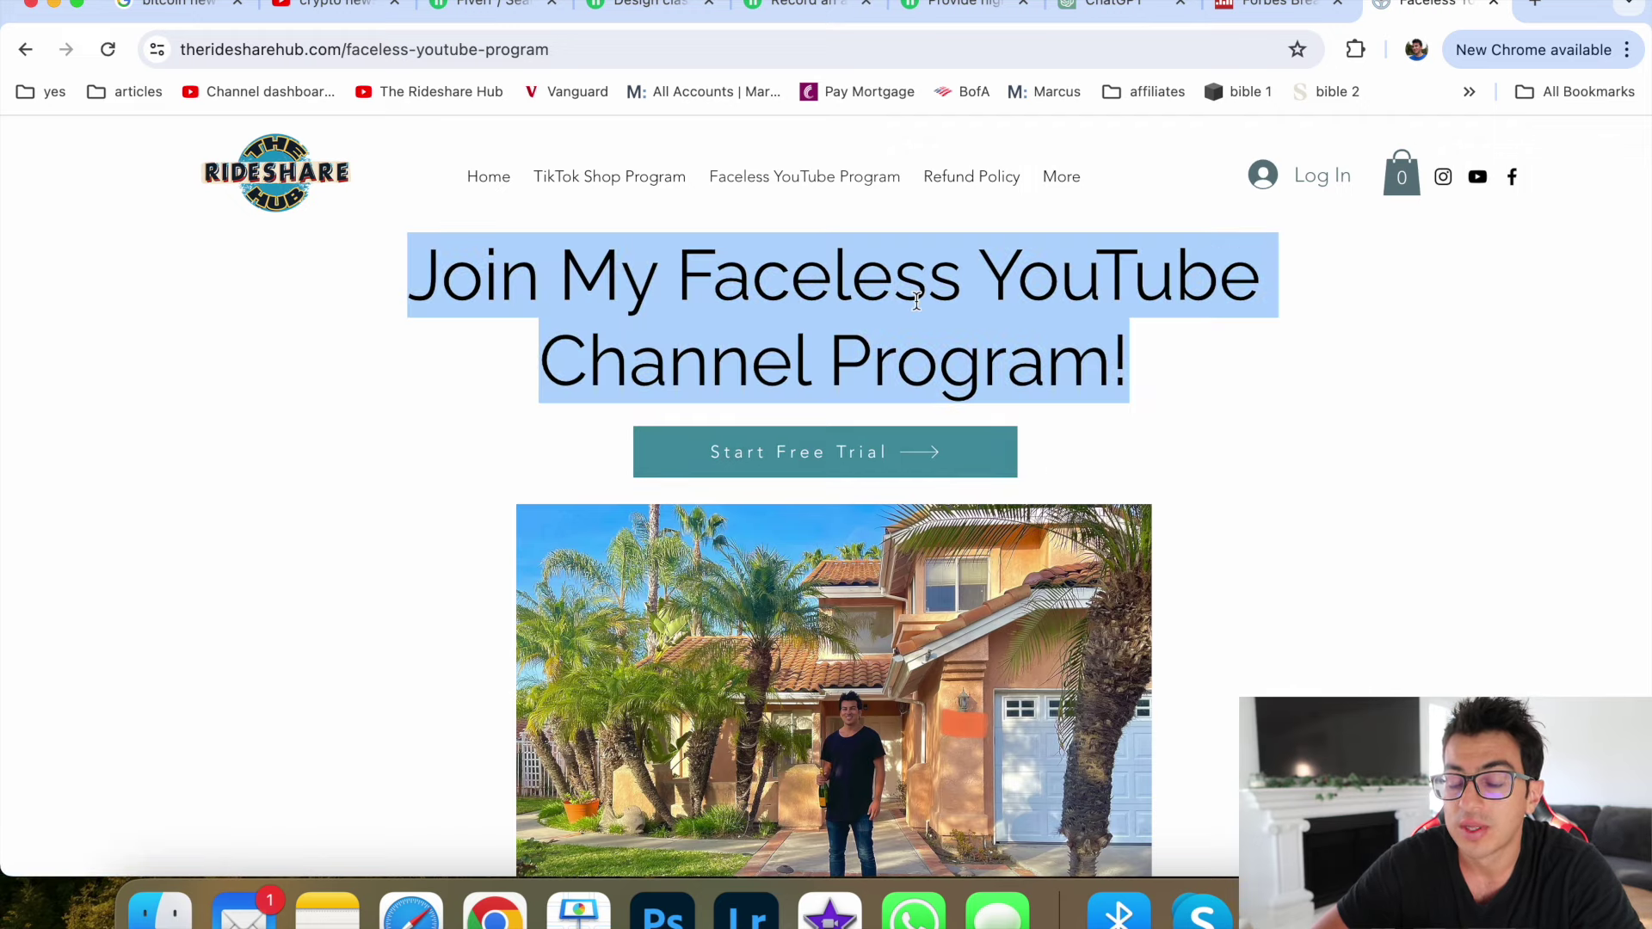
{"action": "left_click", "coordinate": [955, 319]}
{"action": "triple_click", "coordinate": [1002, 349]}
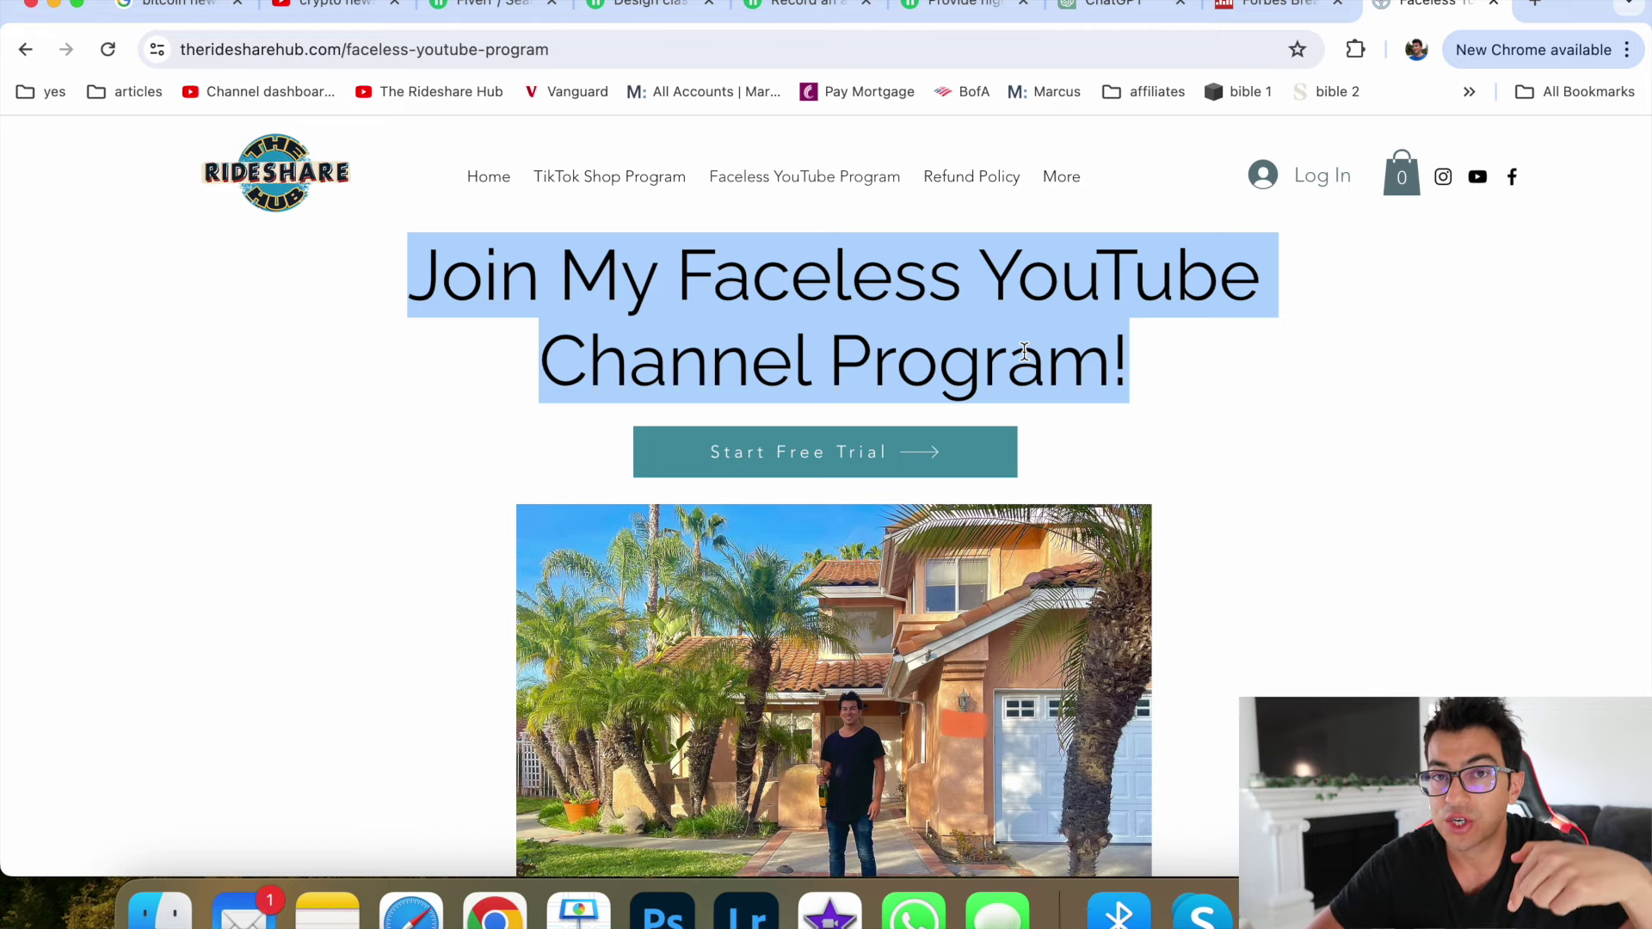
{"action": "left_click", "coordinate": [1015, 361]}
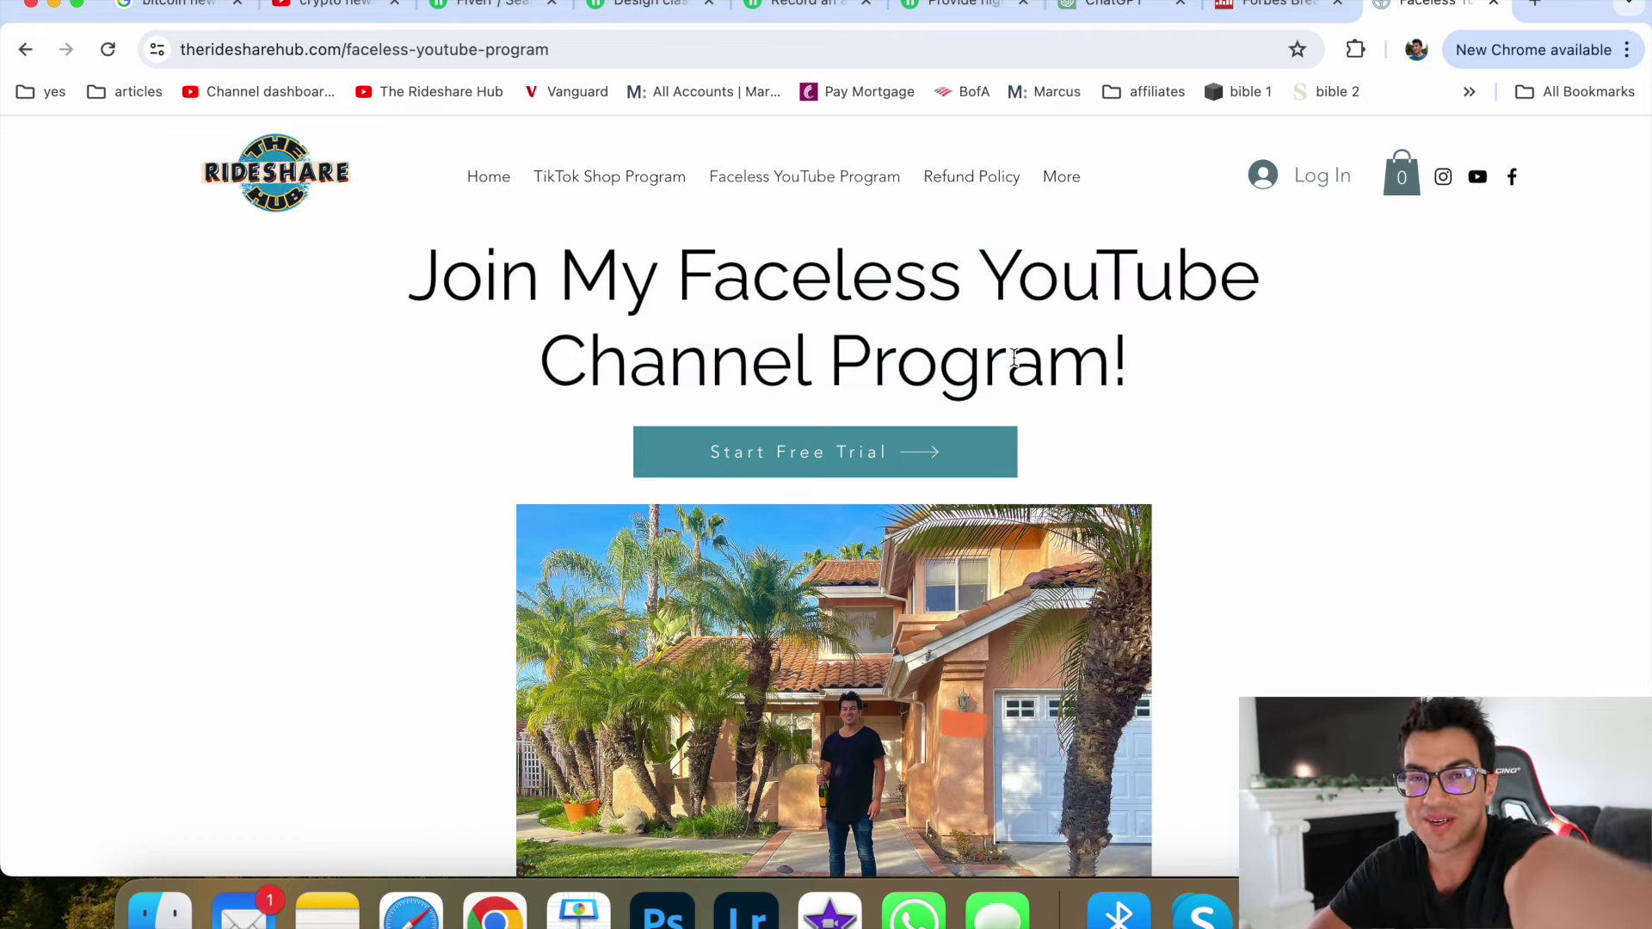